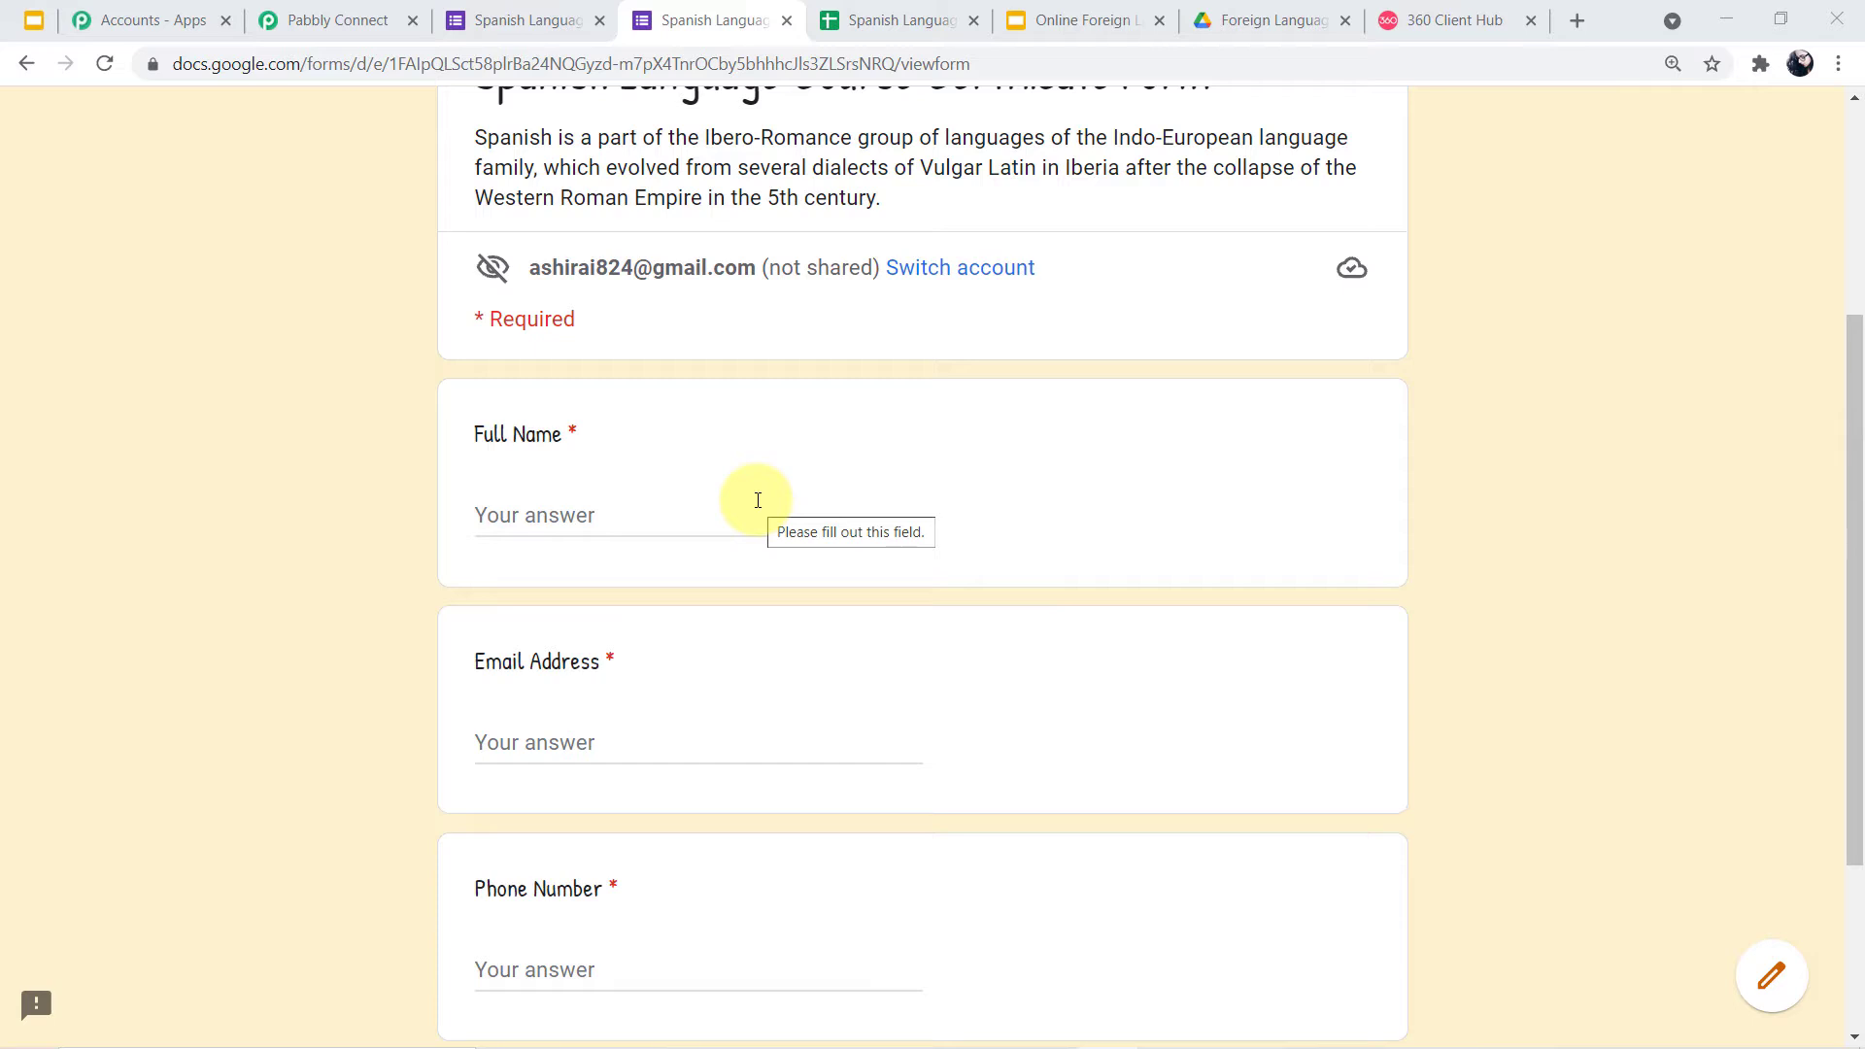
Autofill the certificate form with a saved student's details, correct the phone number, and submit
scroll(874, 595, down, 1)
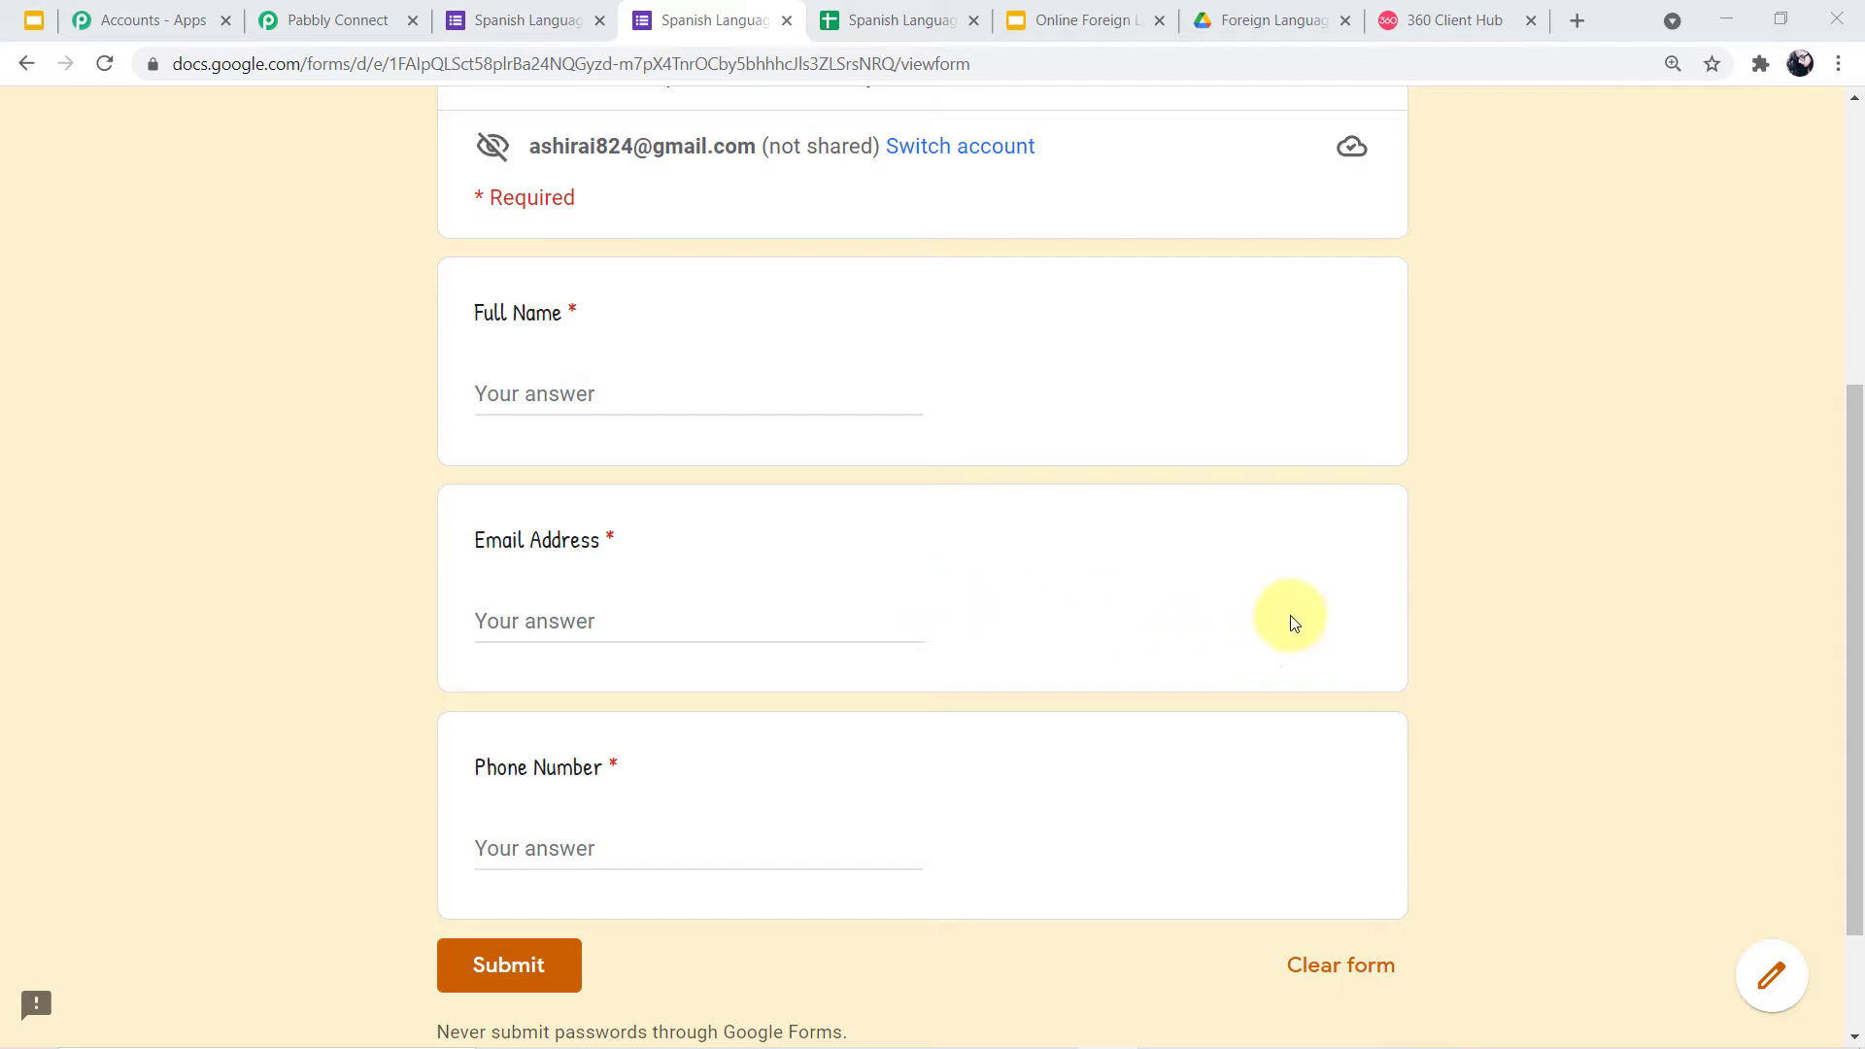
key(alt+Tab)
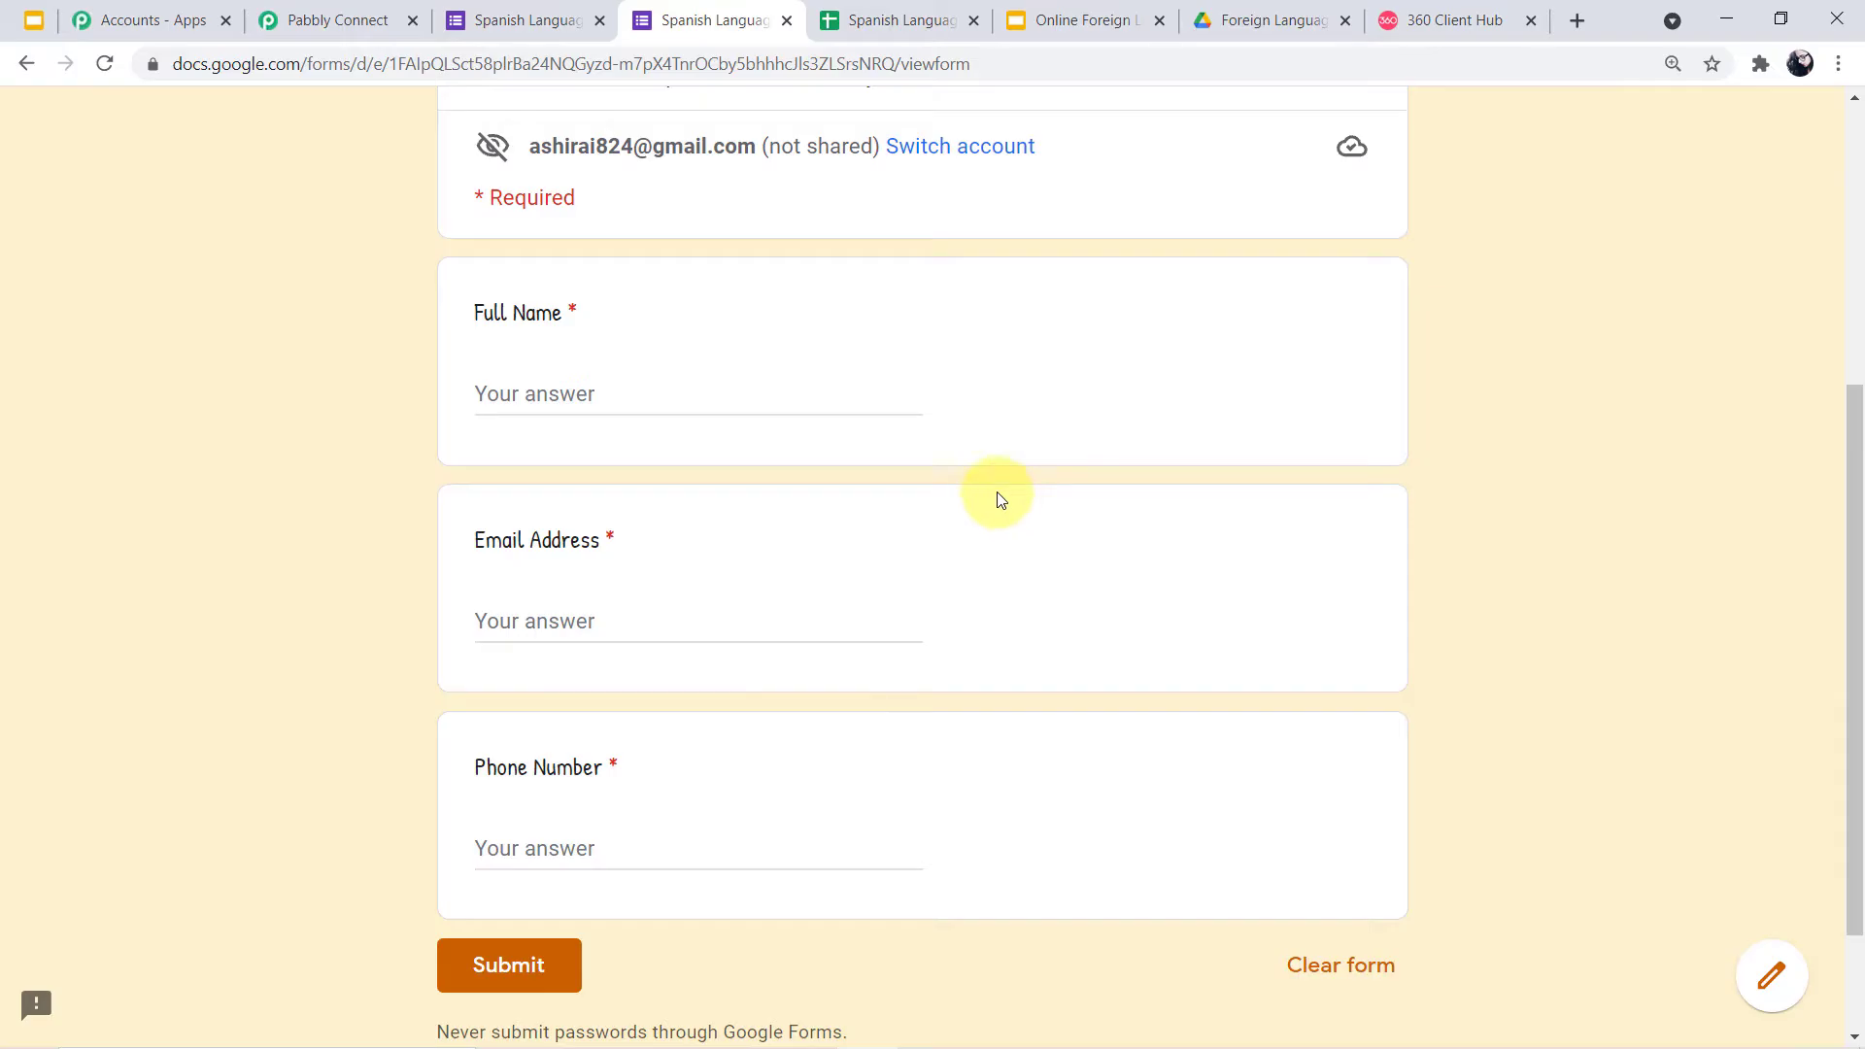
click(712, 392)
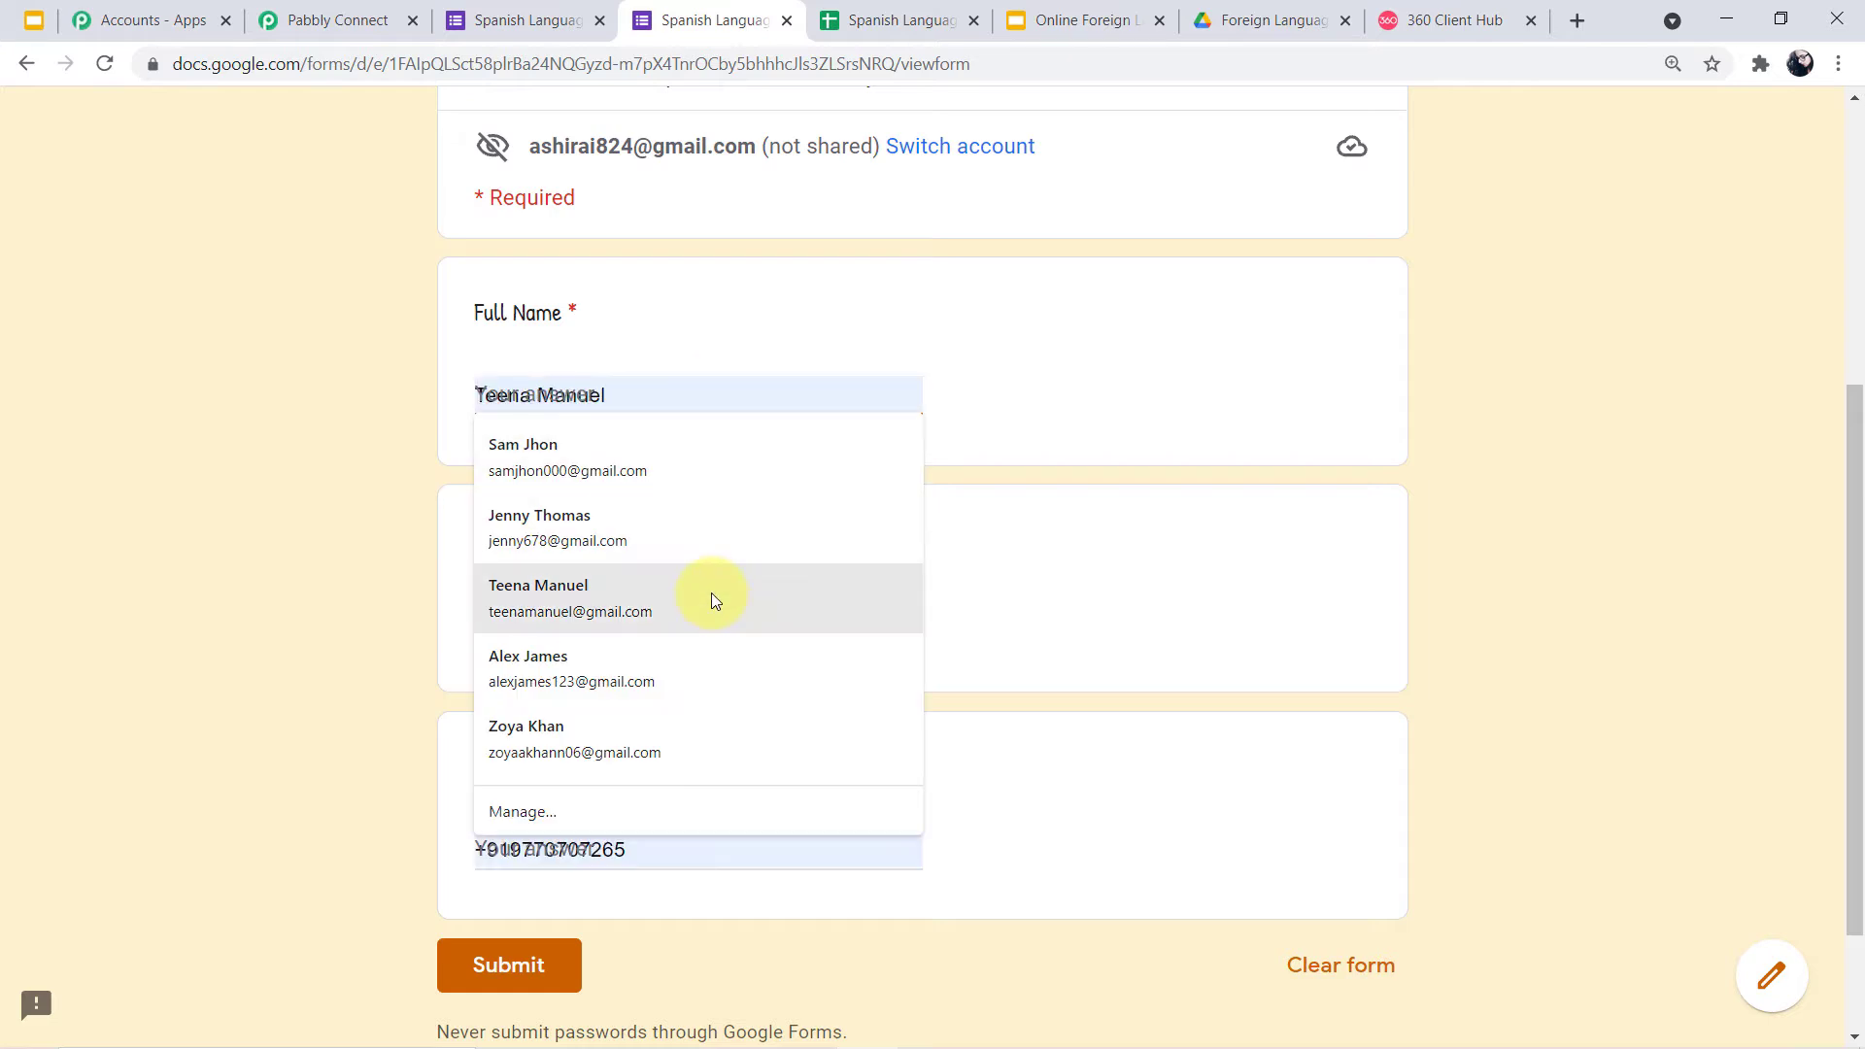
click(712, 598)
drag(667, 845, 519, 846)
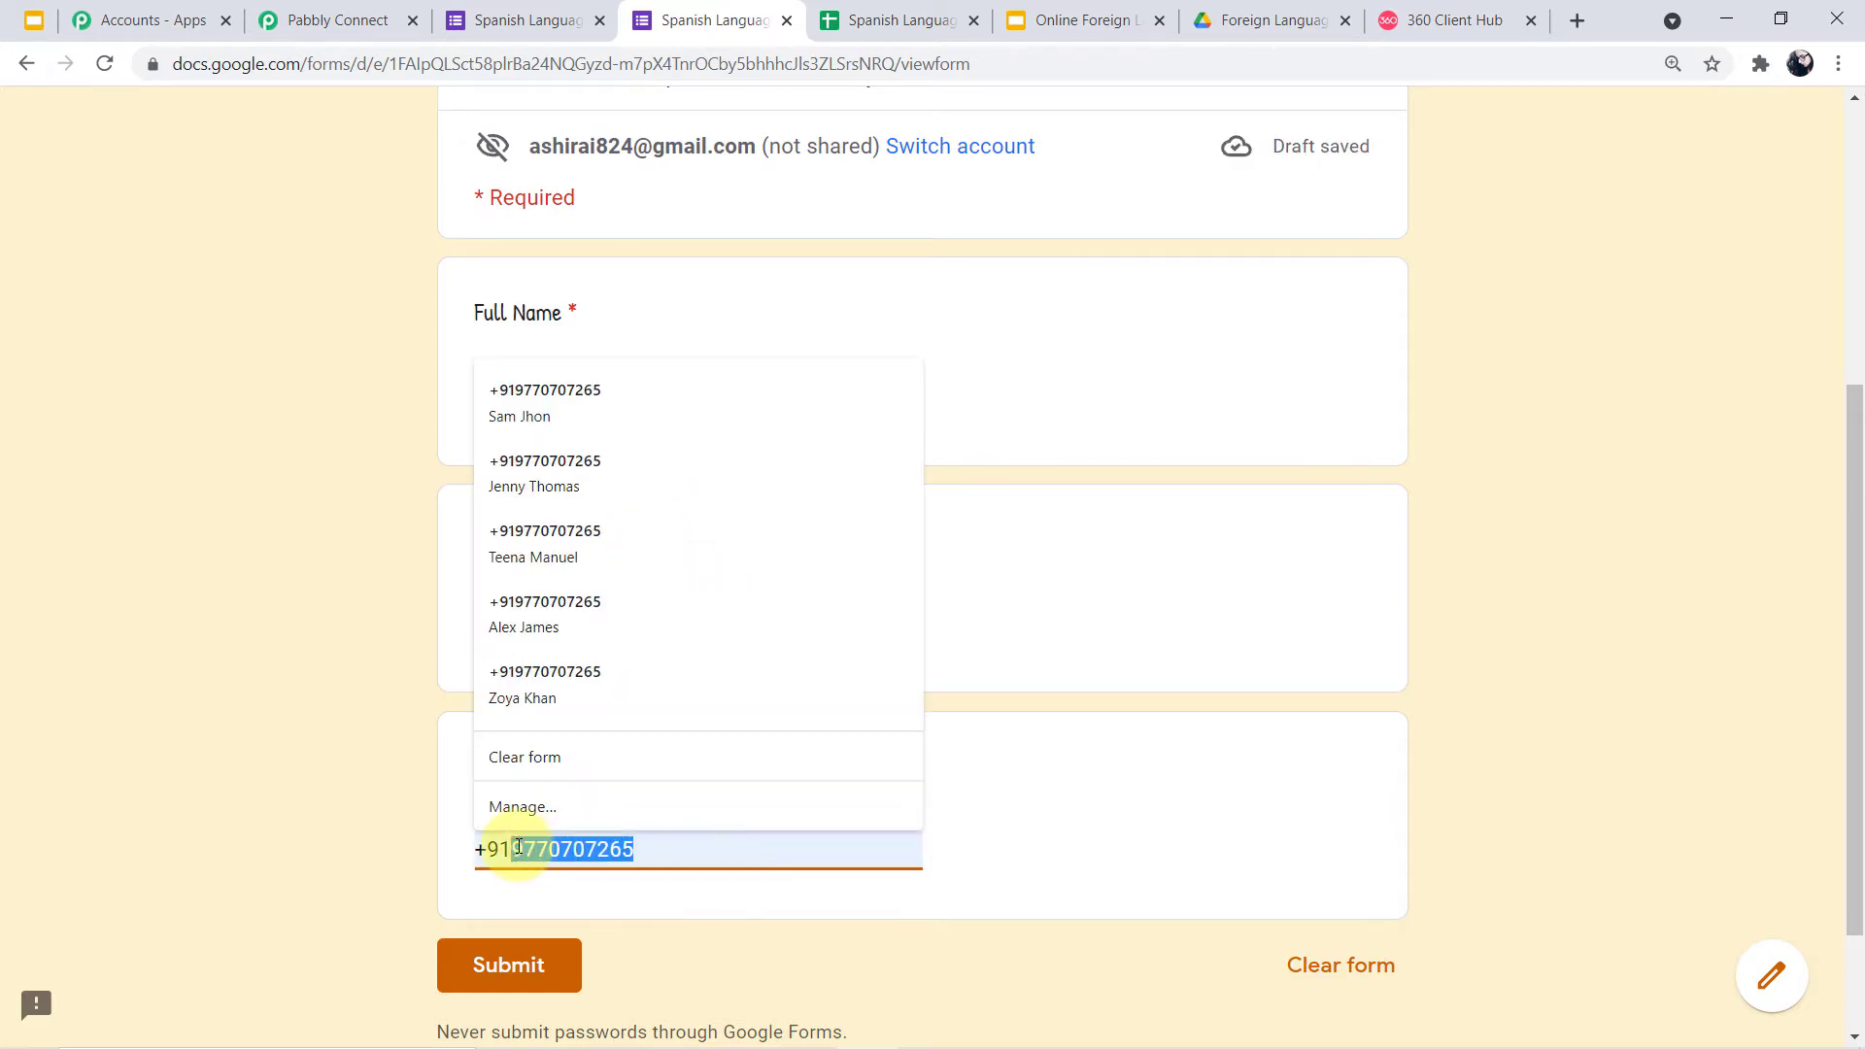
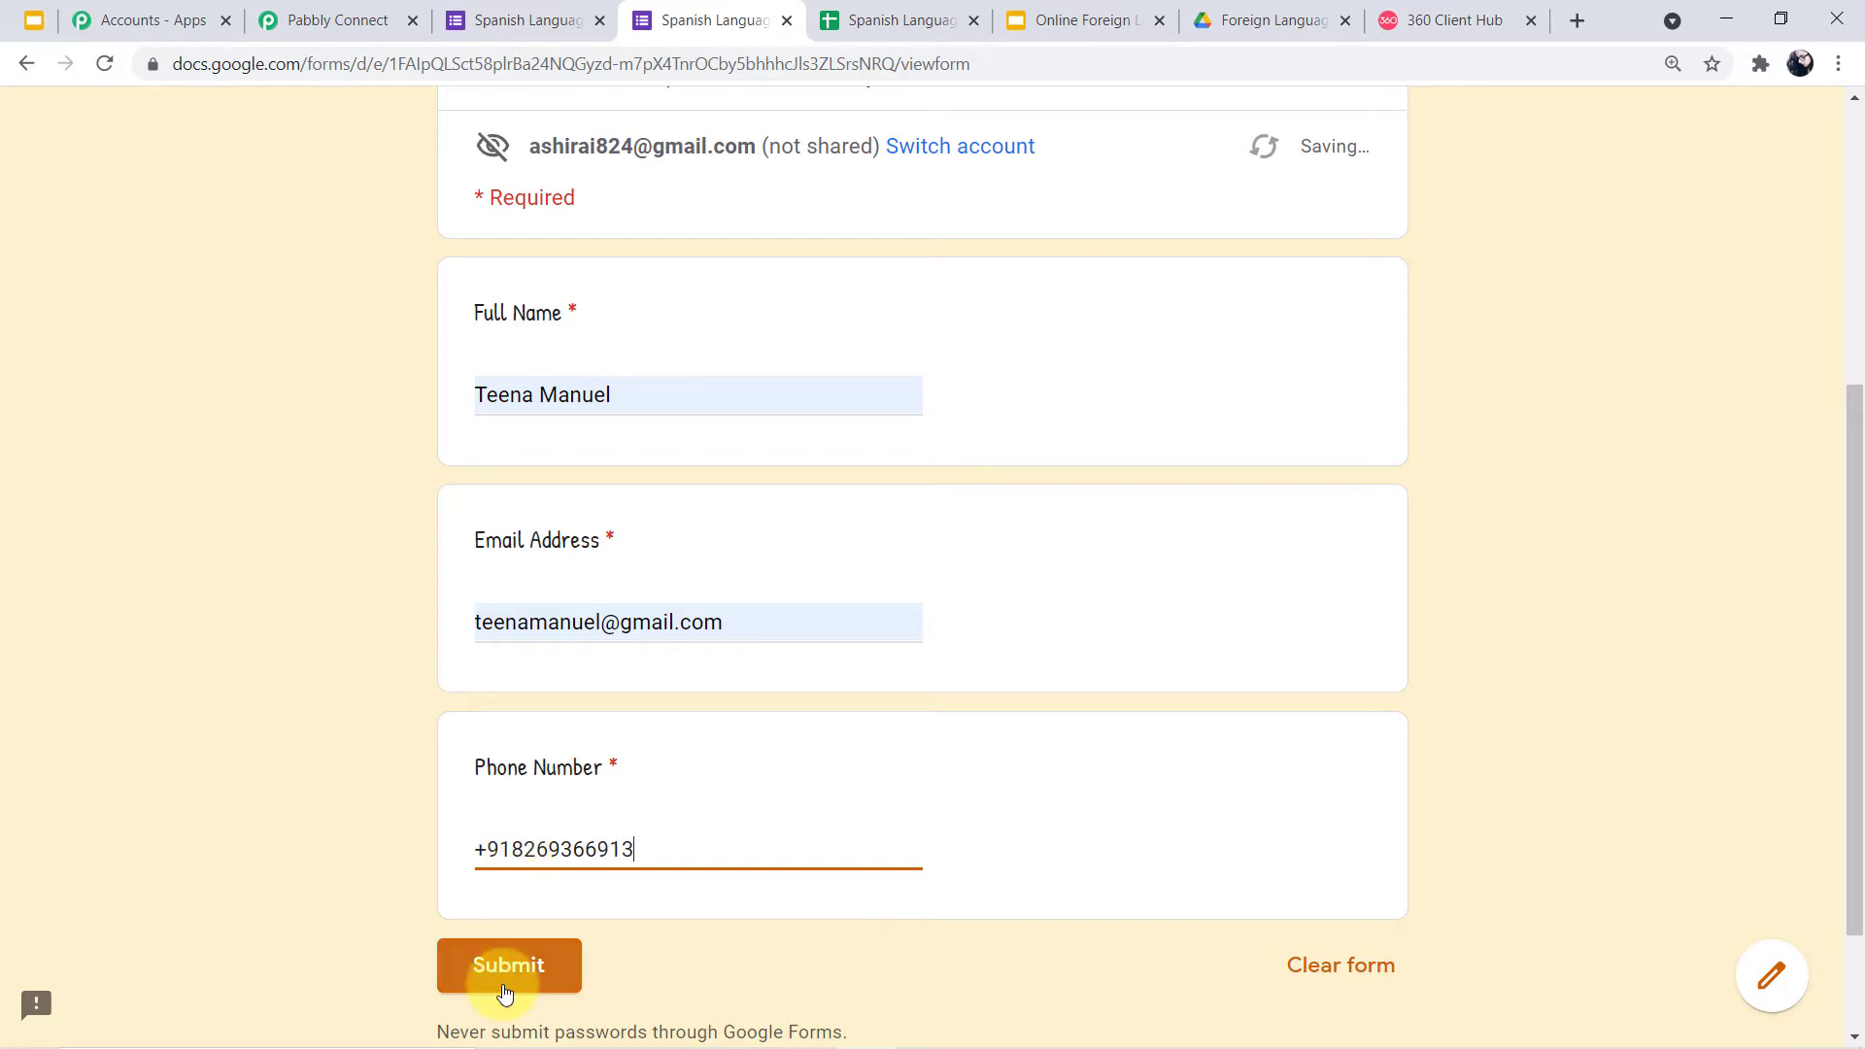
click(509, 971)
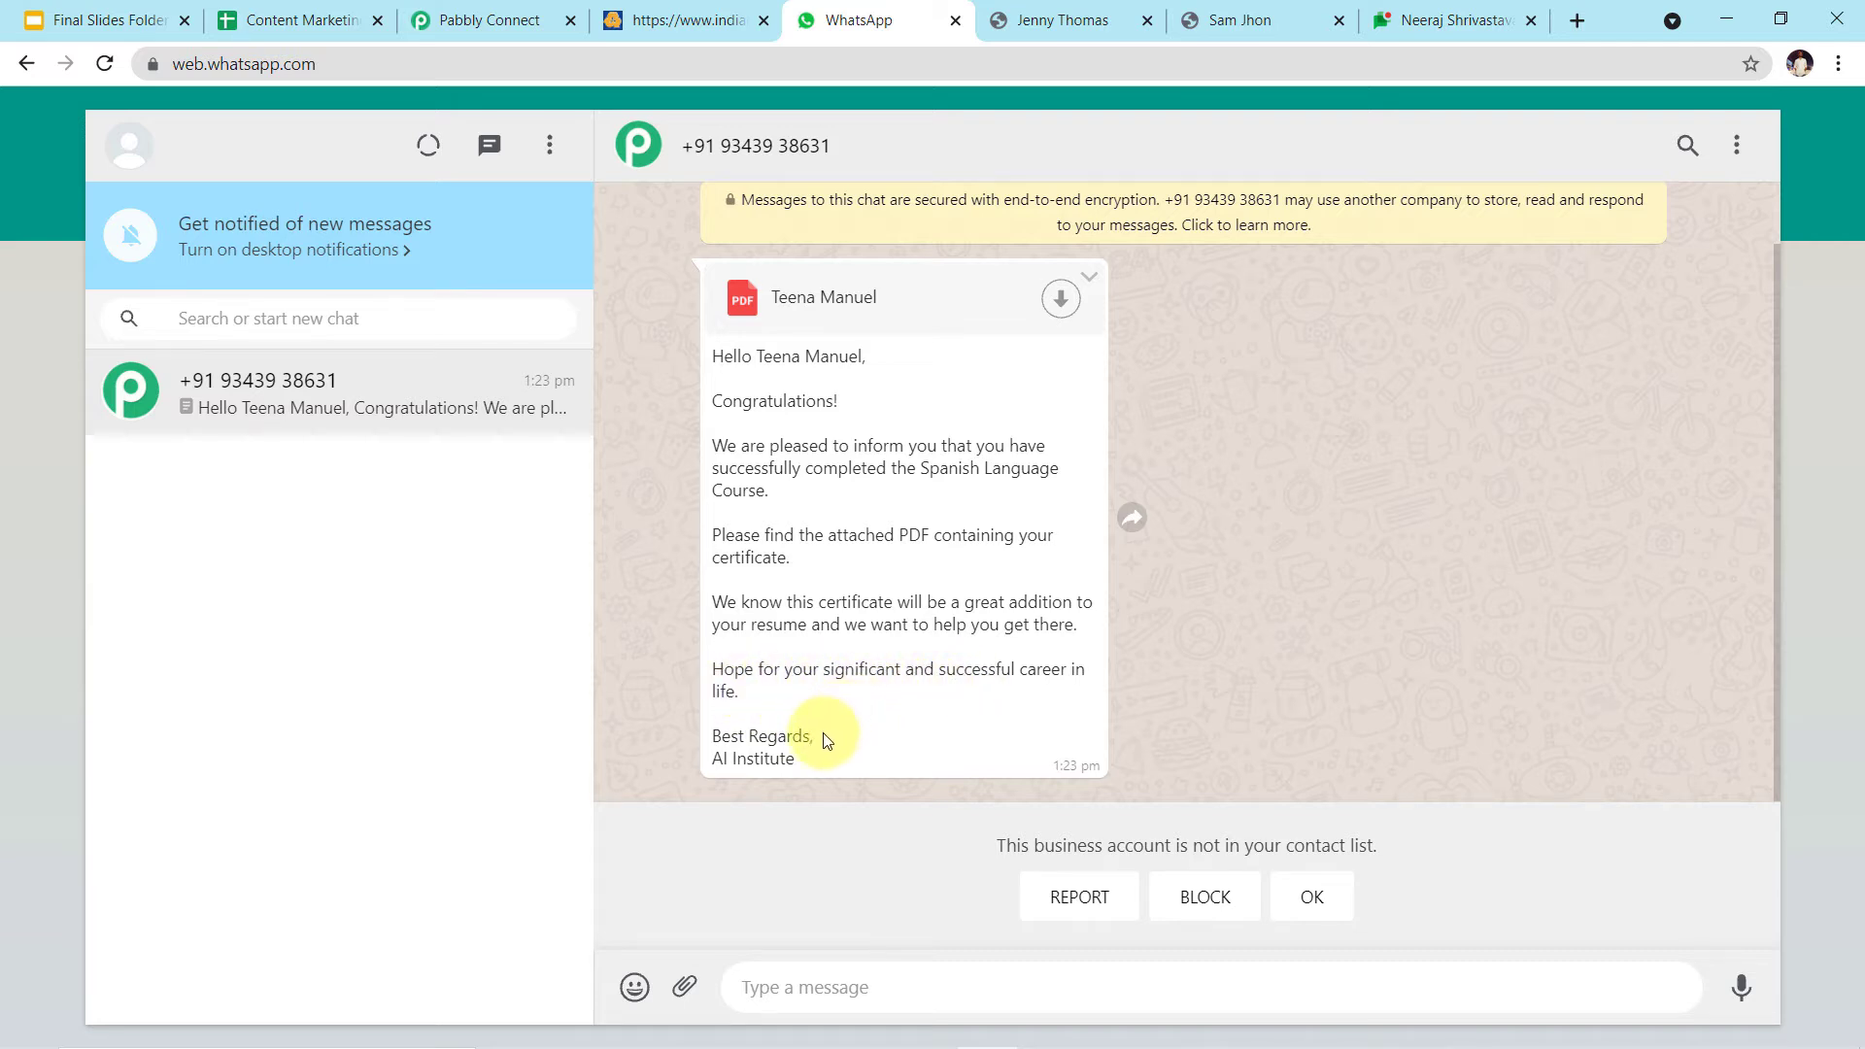
Download the certificate PDF from the WhatsApp chat and open the downloaded file
click(1058, 296)
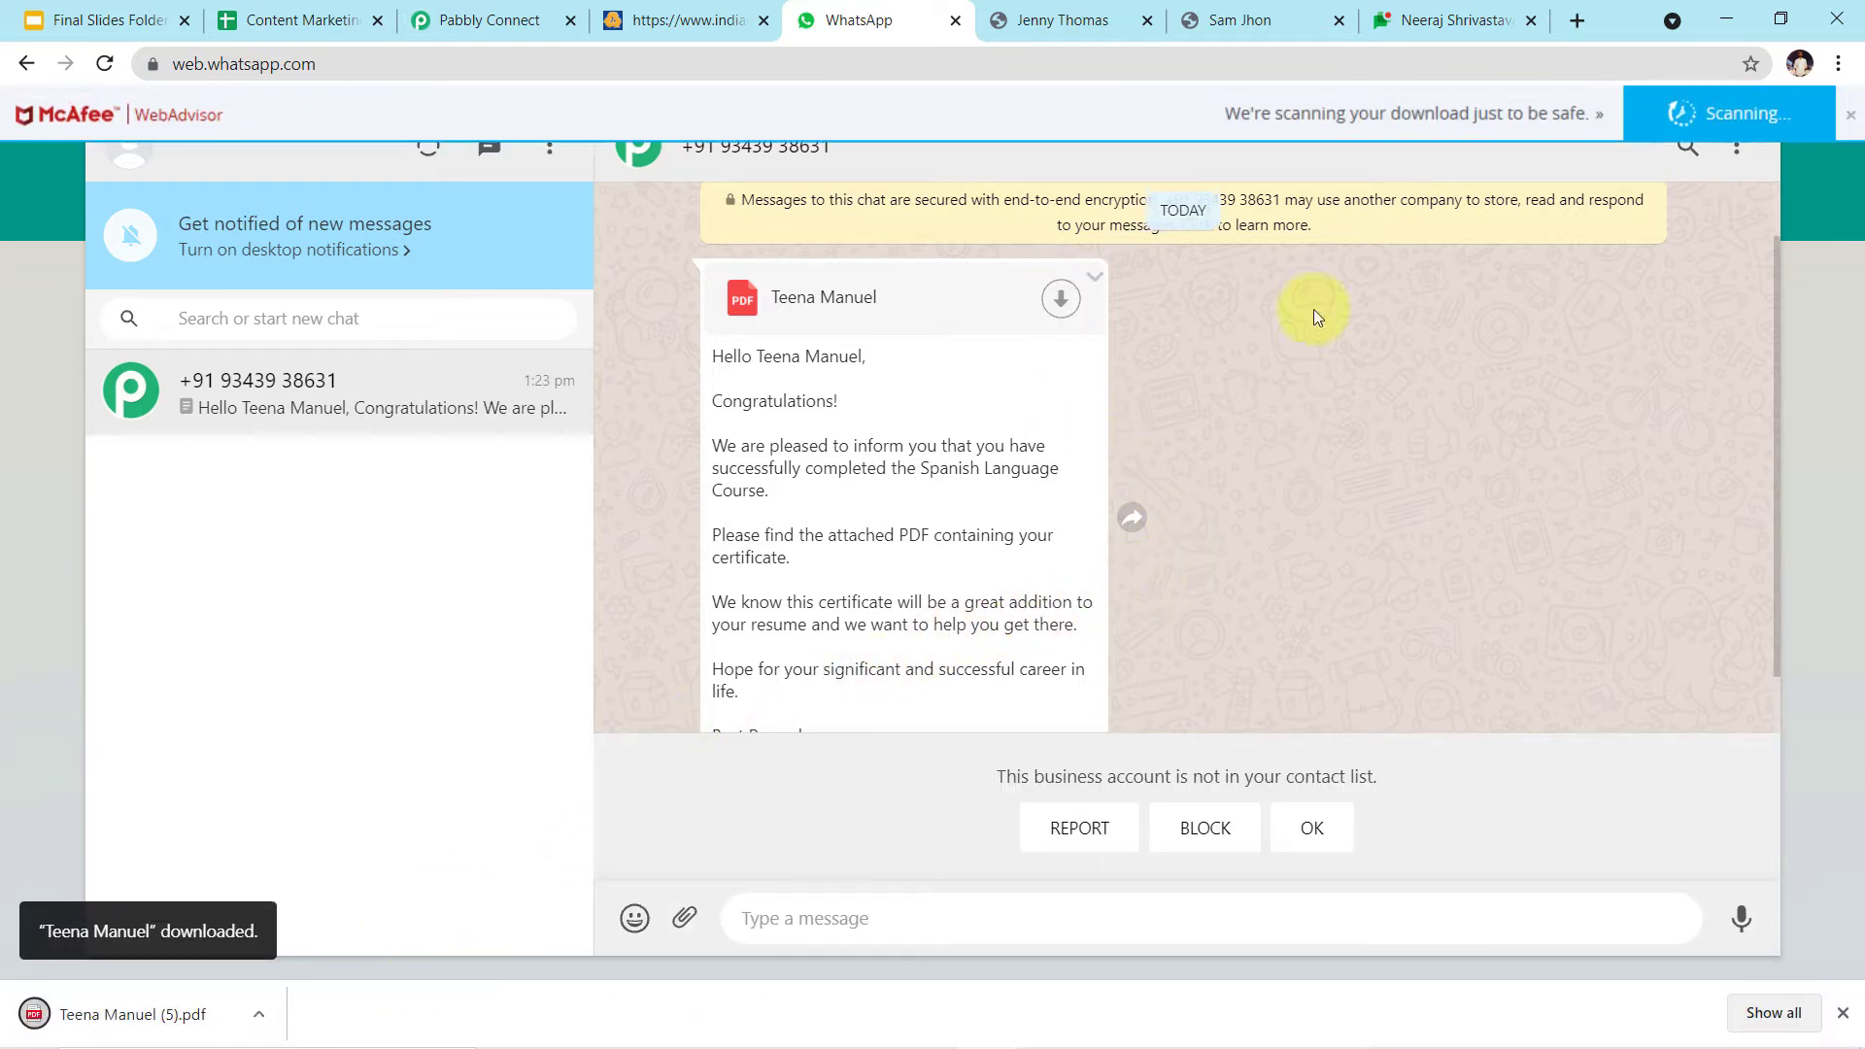
click(1851, 114)
click(139, 1017)
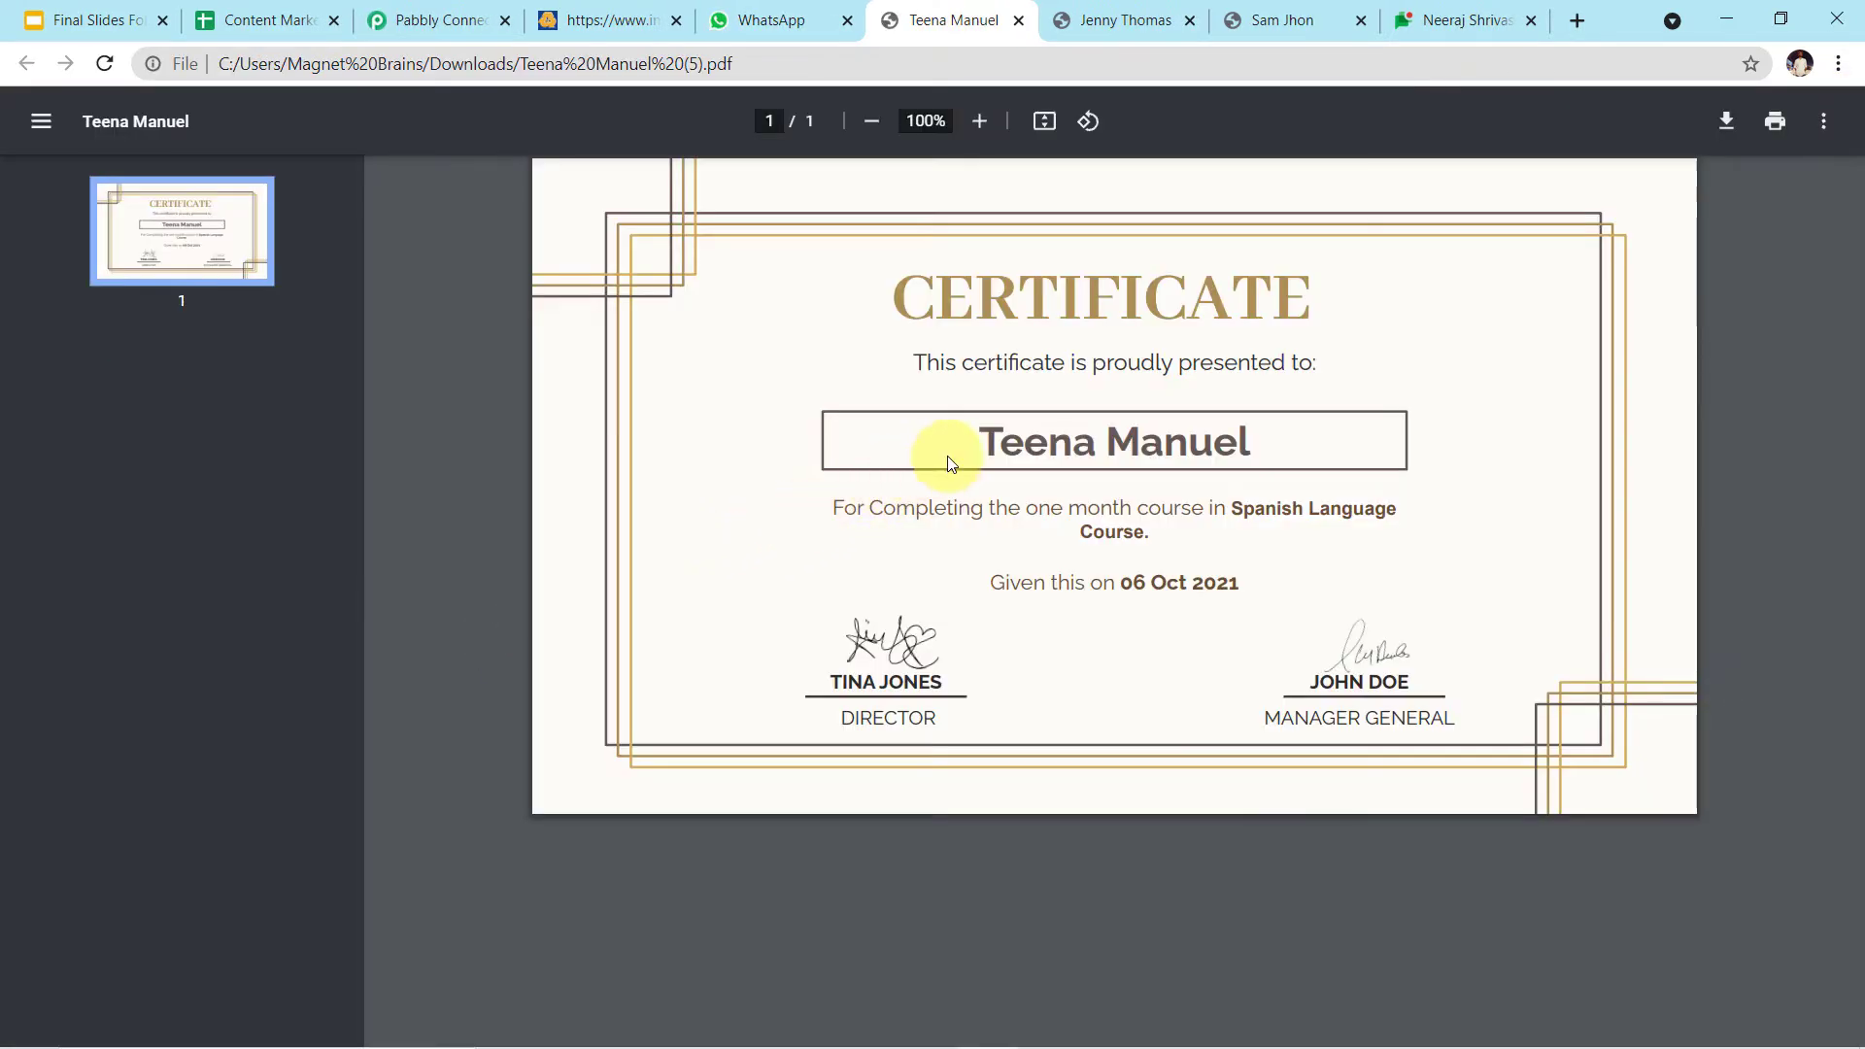
Highlight the recipient name, issue date and course name on the certificate PDF to verify them
drag(967, 437, 986, 483)
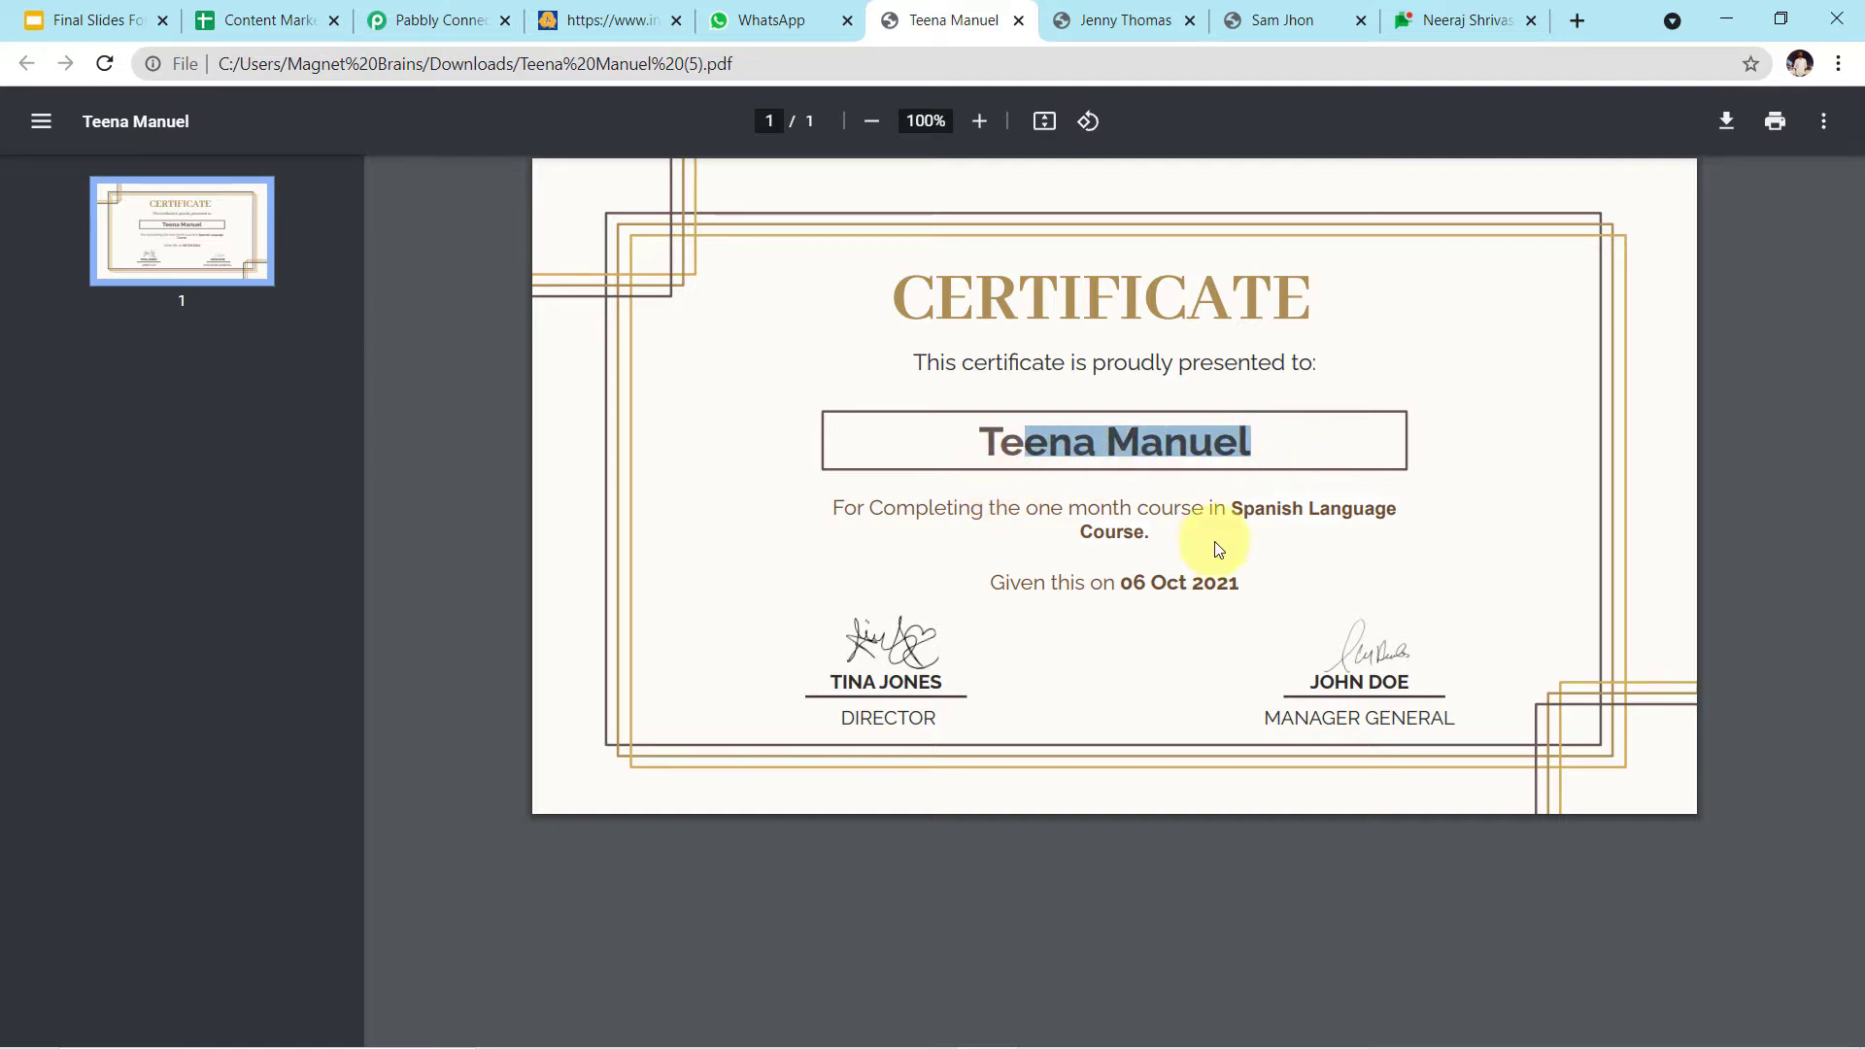
drag(1239, 582, 1134, 583)
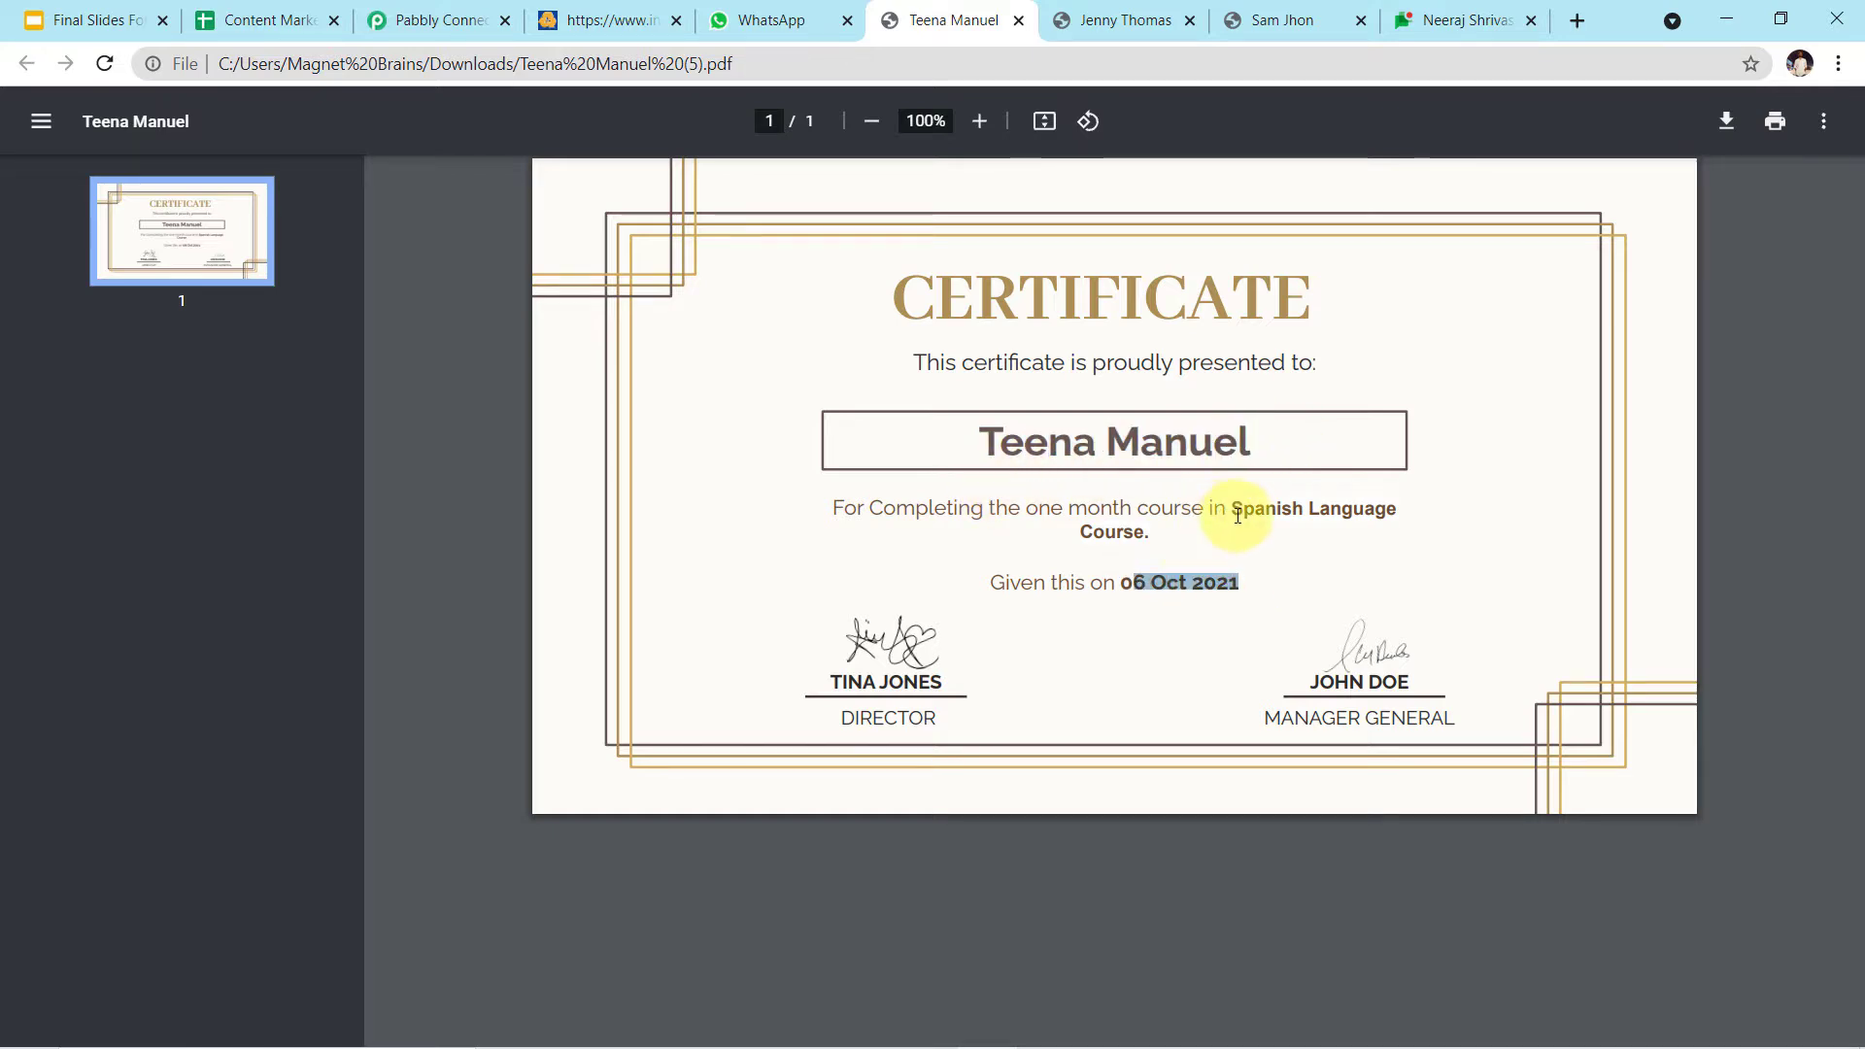
drag(1235, 506, 1423, 494)
click(1474, 490)
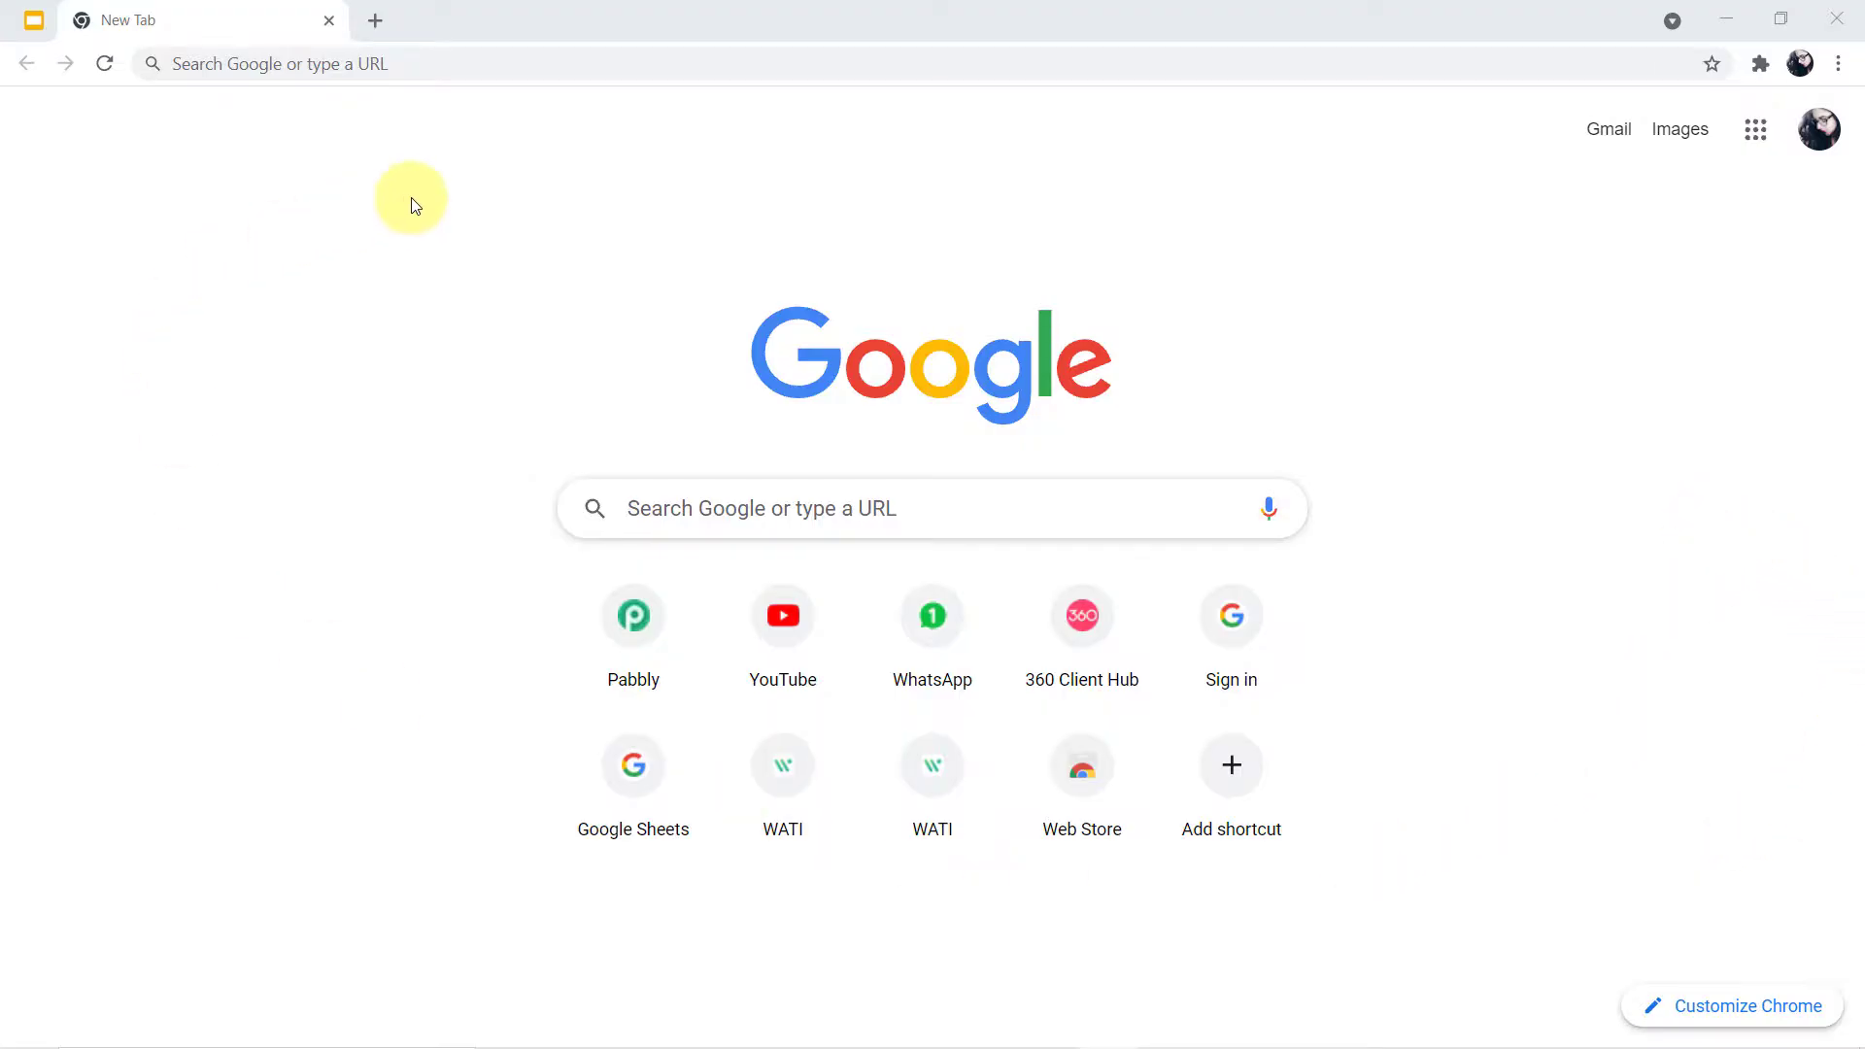
Go to pabbly.com and open the Pabbly Connect product page from the Products menu
click(671, 64)
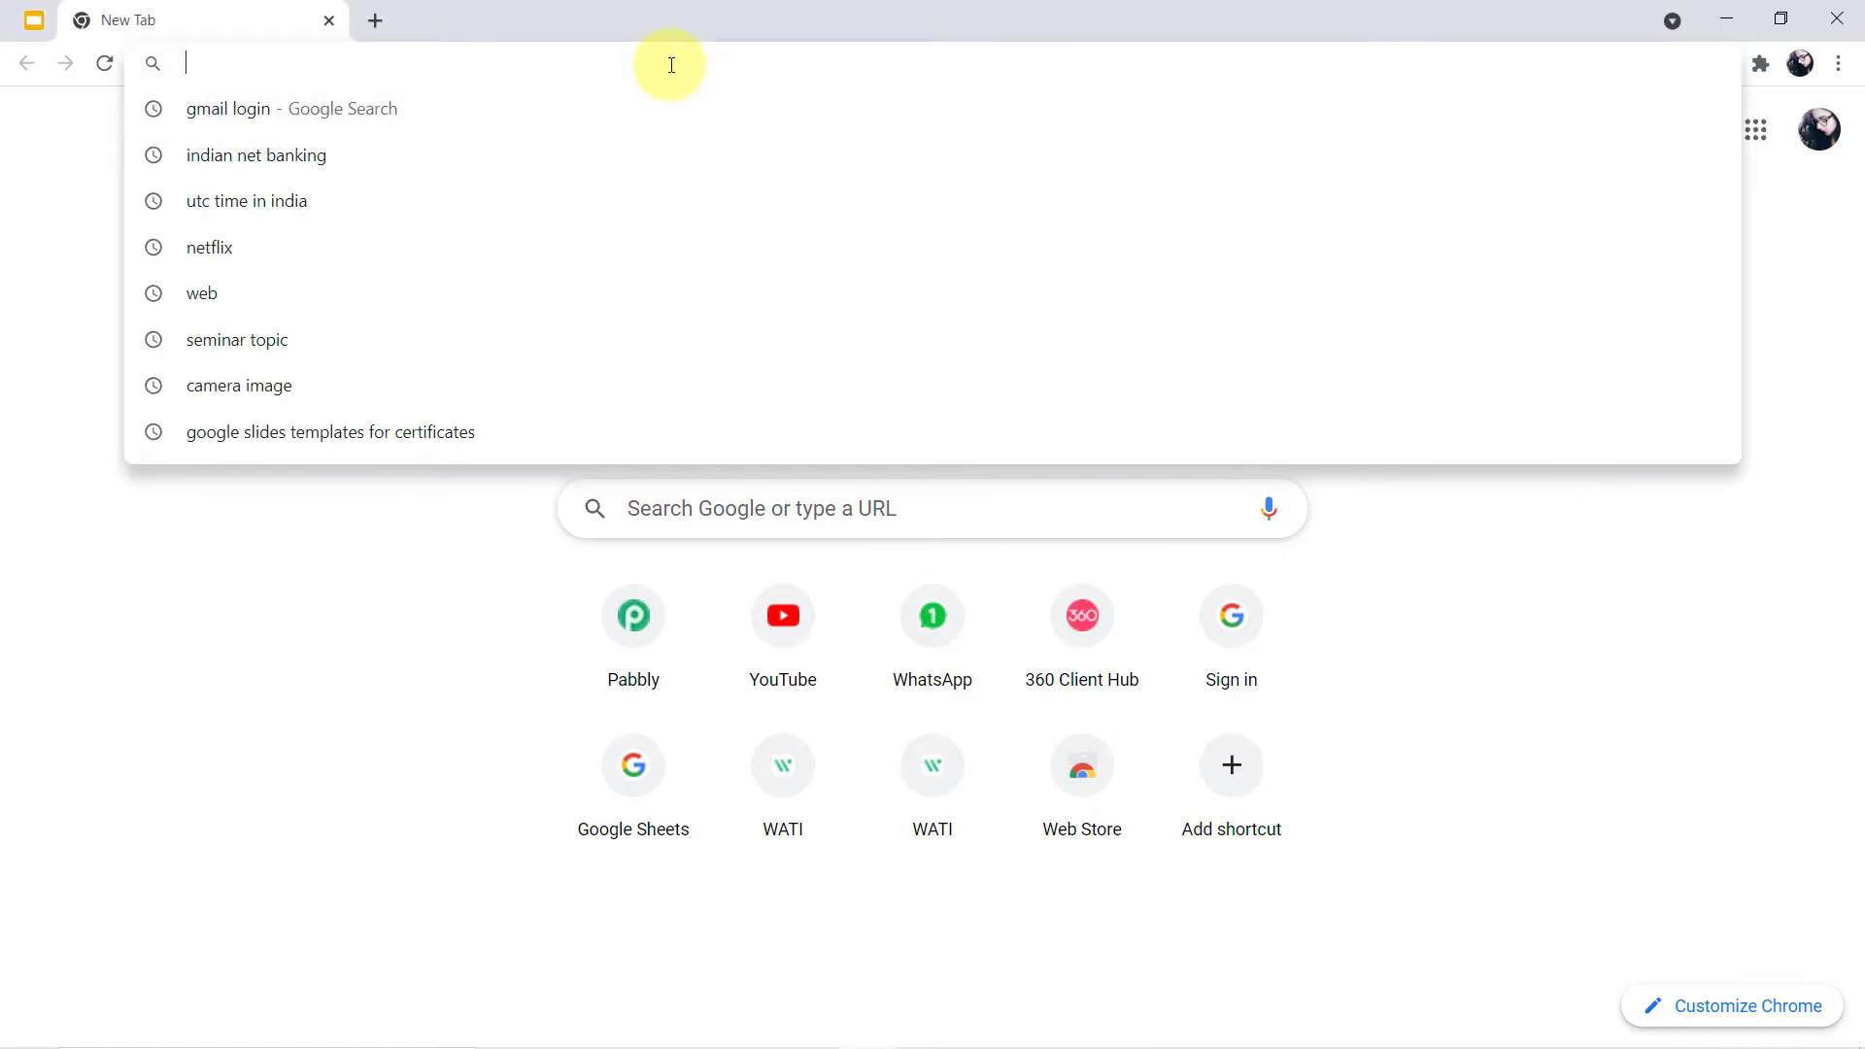
text(pabbly)
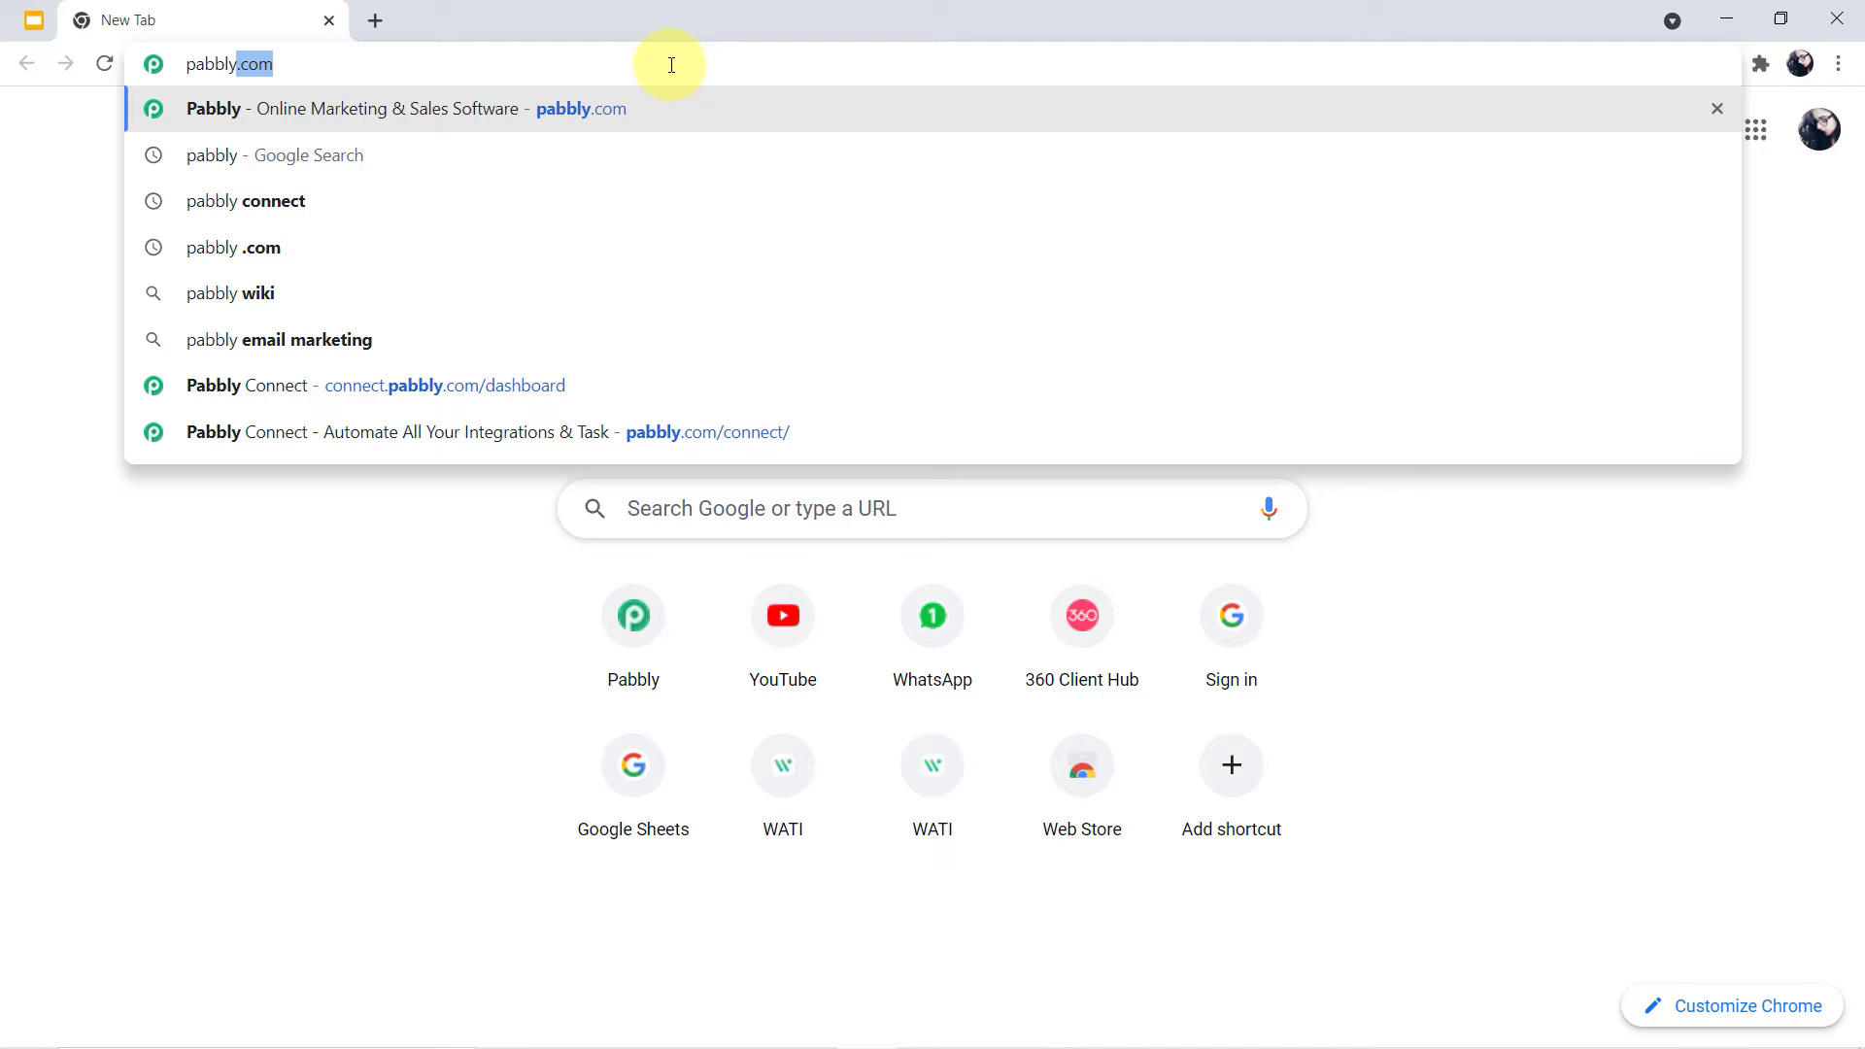
key(Return)
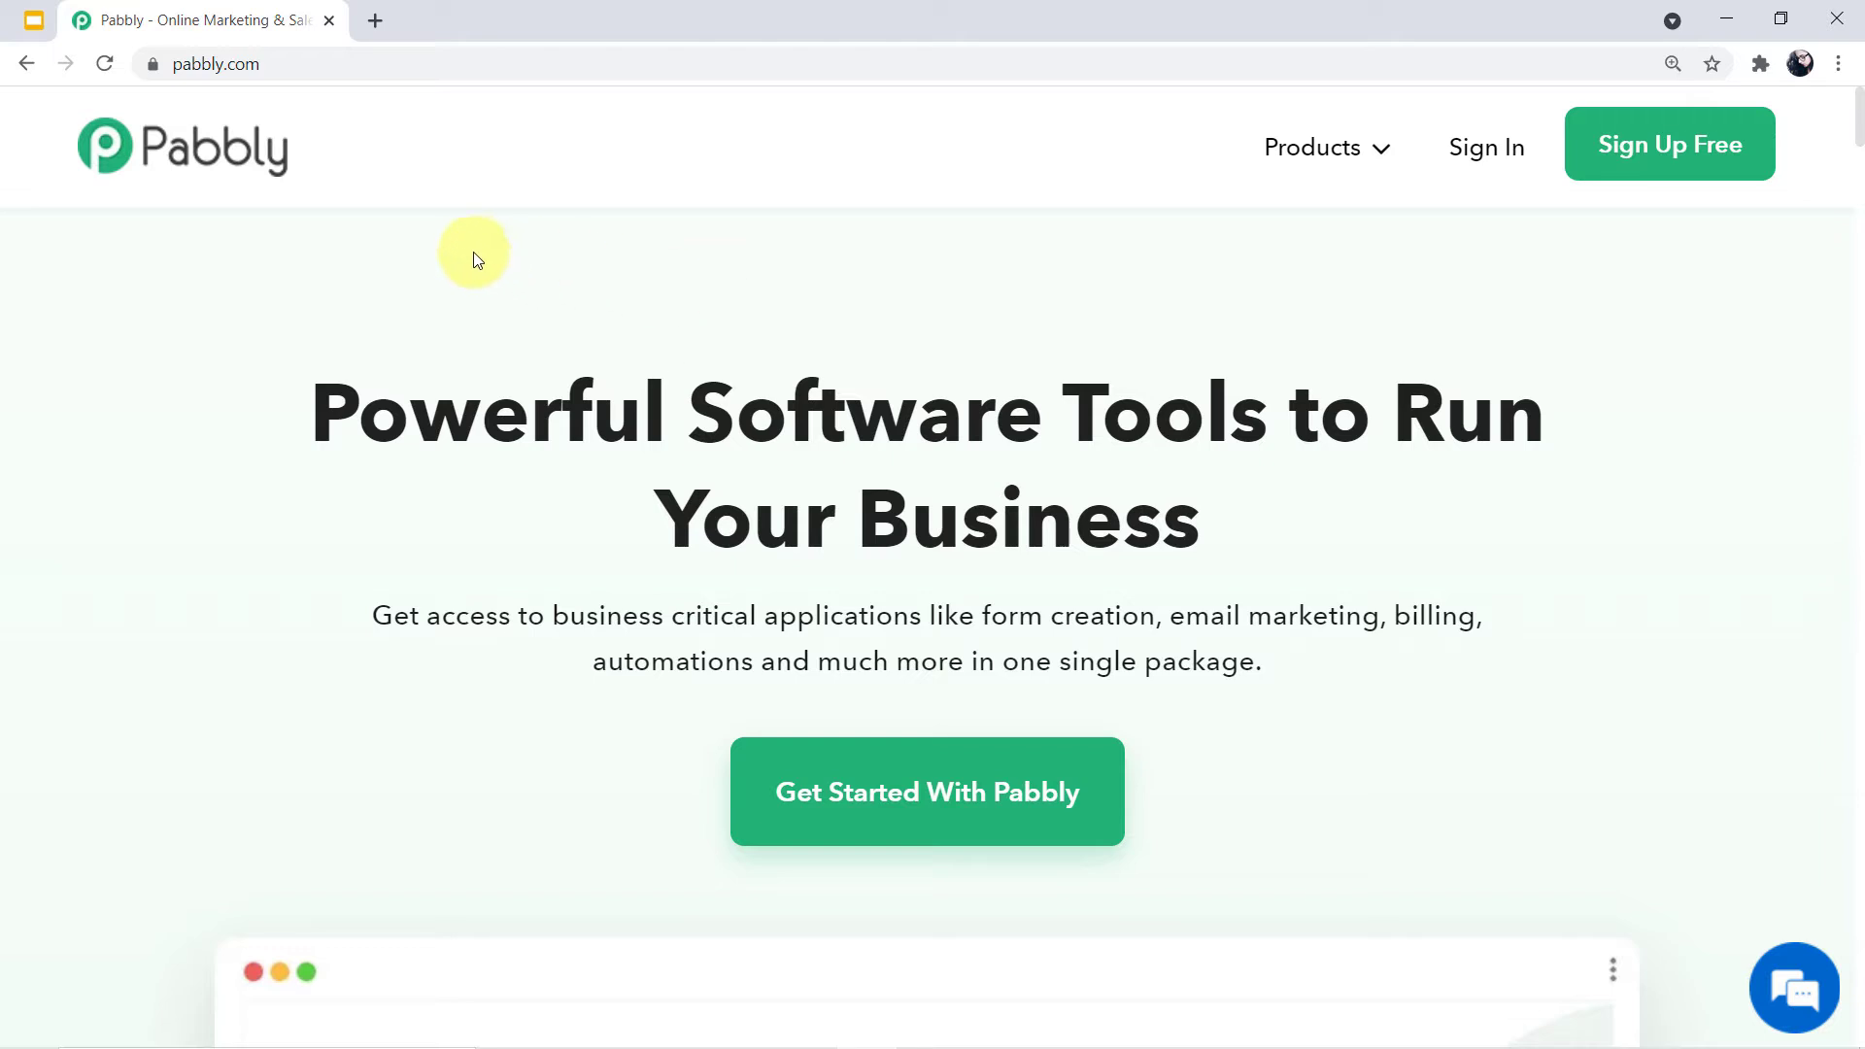
mouse_move(1328, 155)
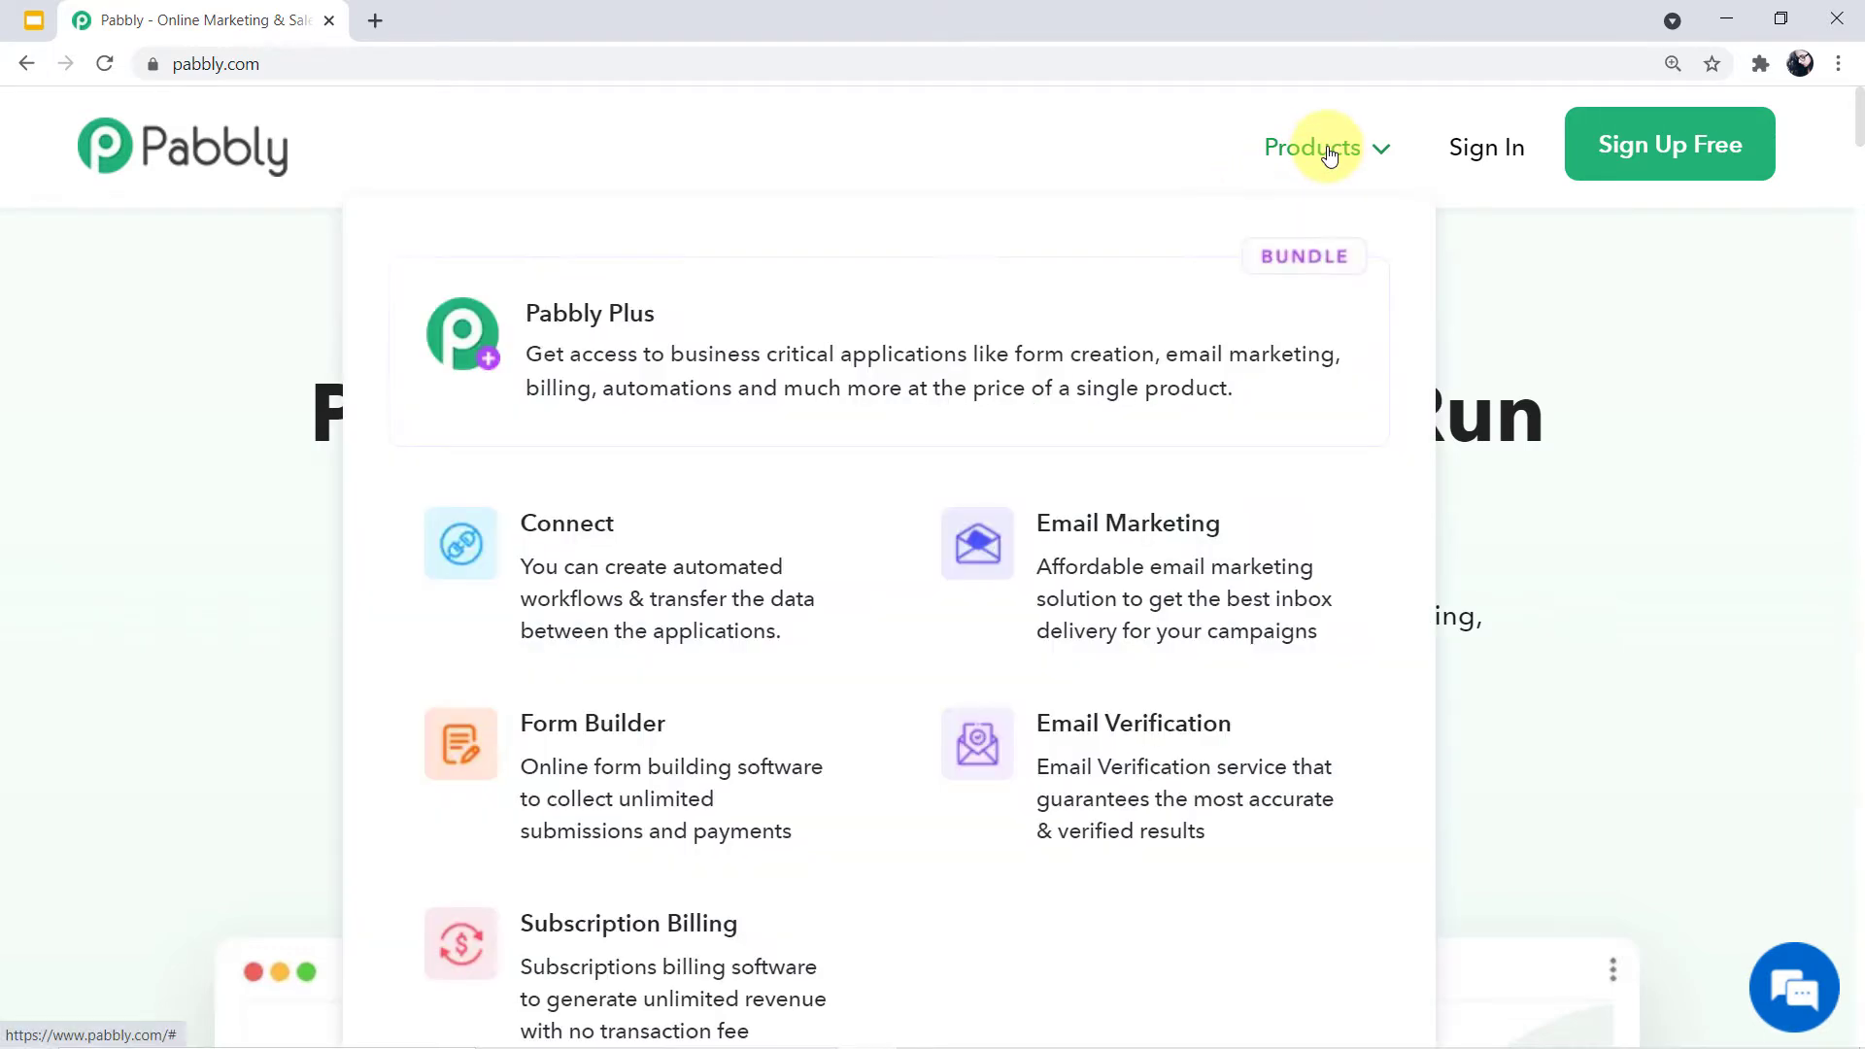
scroll(1185, 481, down, 1)
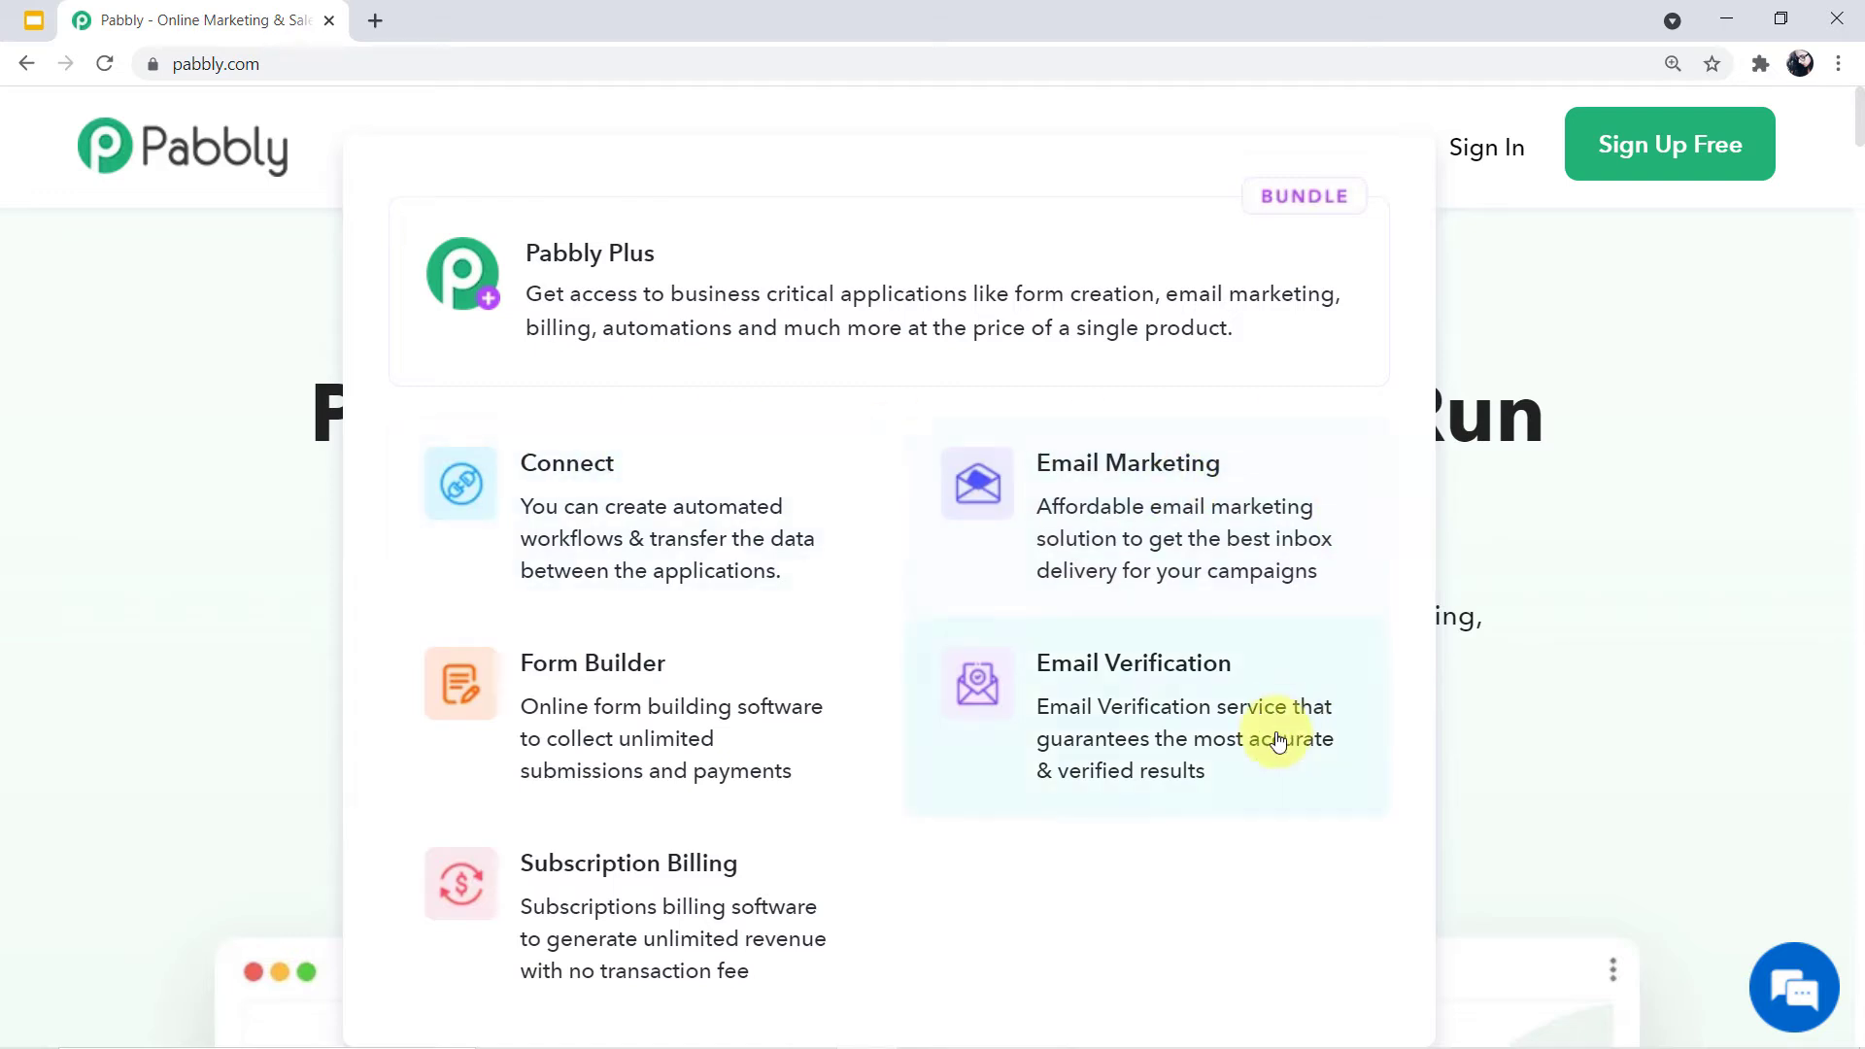
click(711, 559)
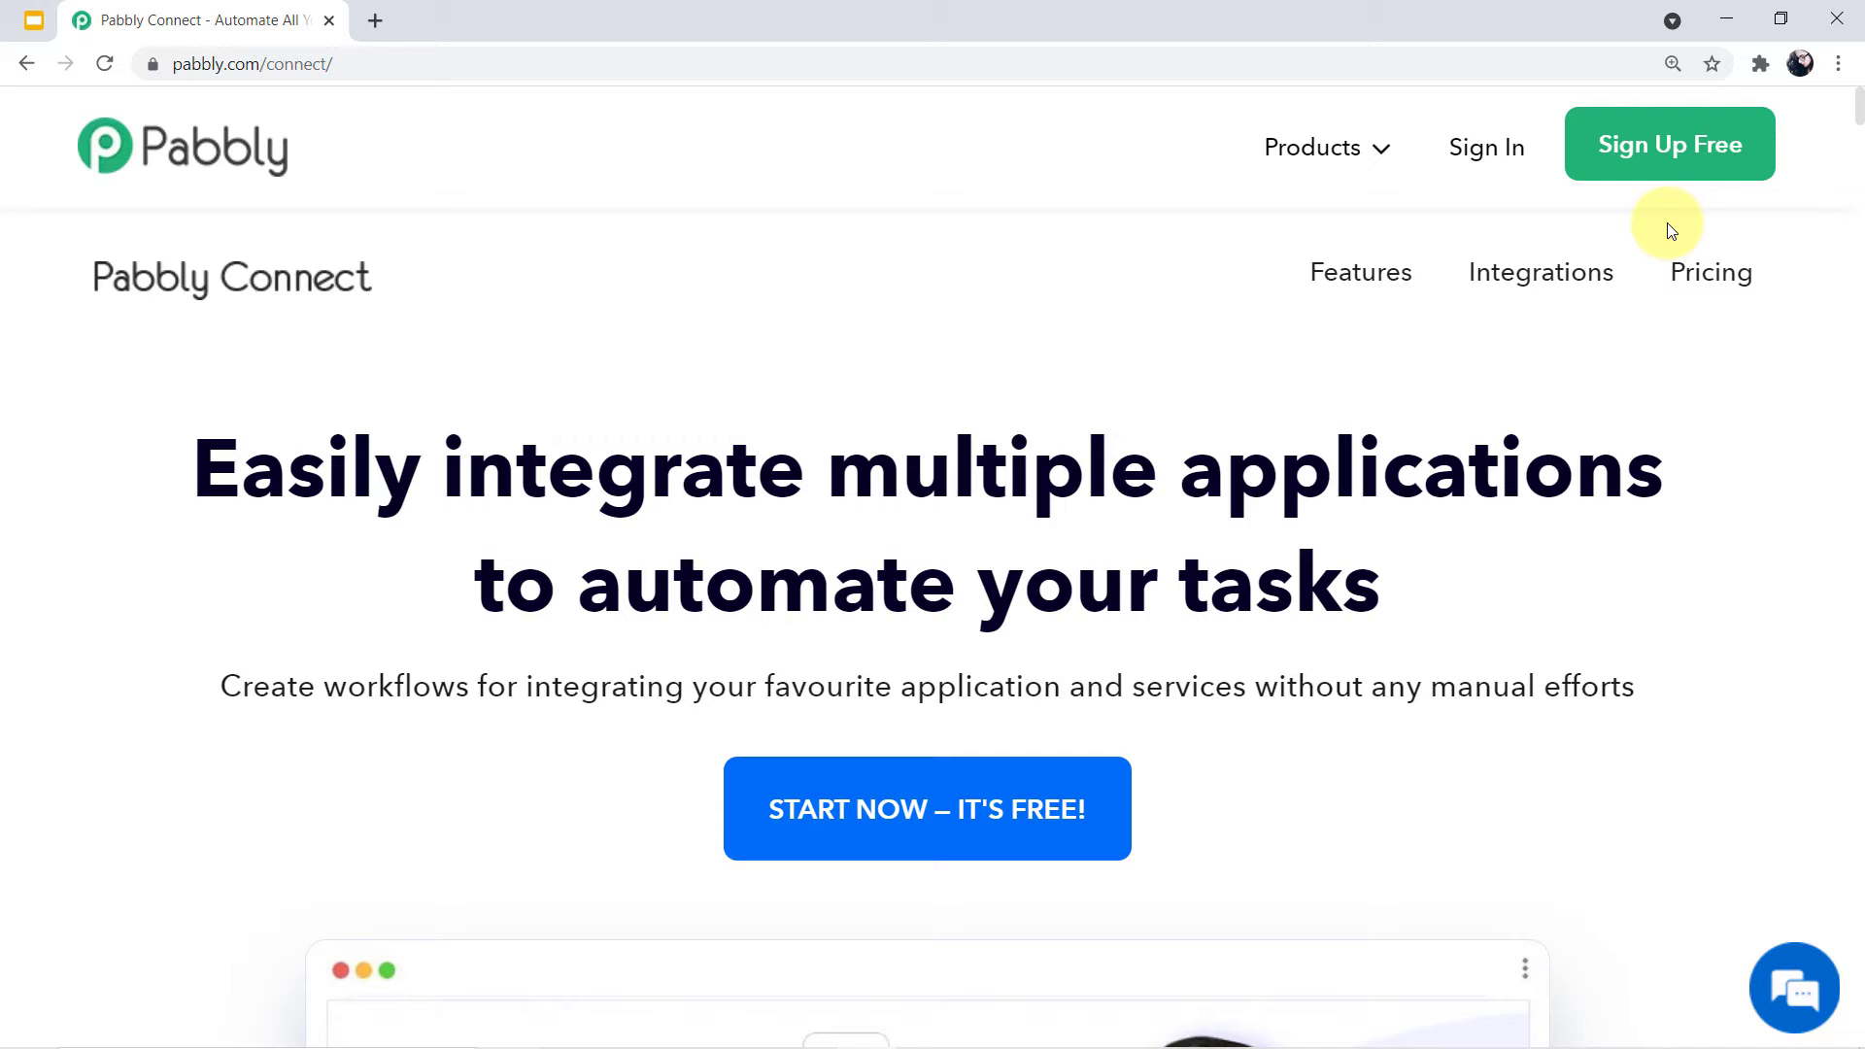
Sign in to Pabbly and launch the Connect app from the All Apps page
click(1481, 146)
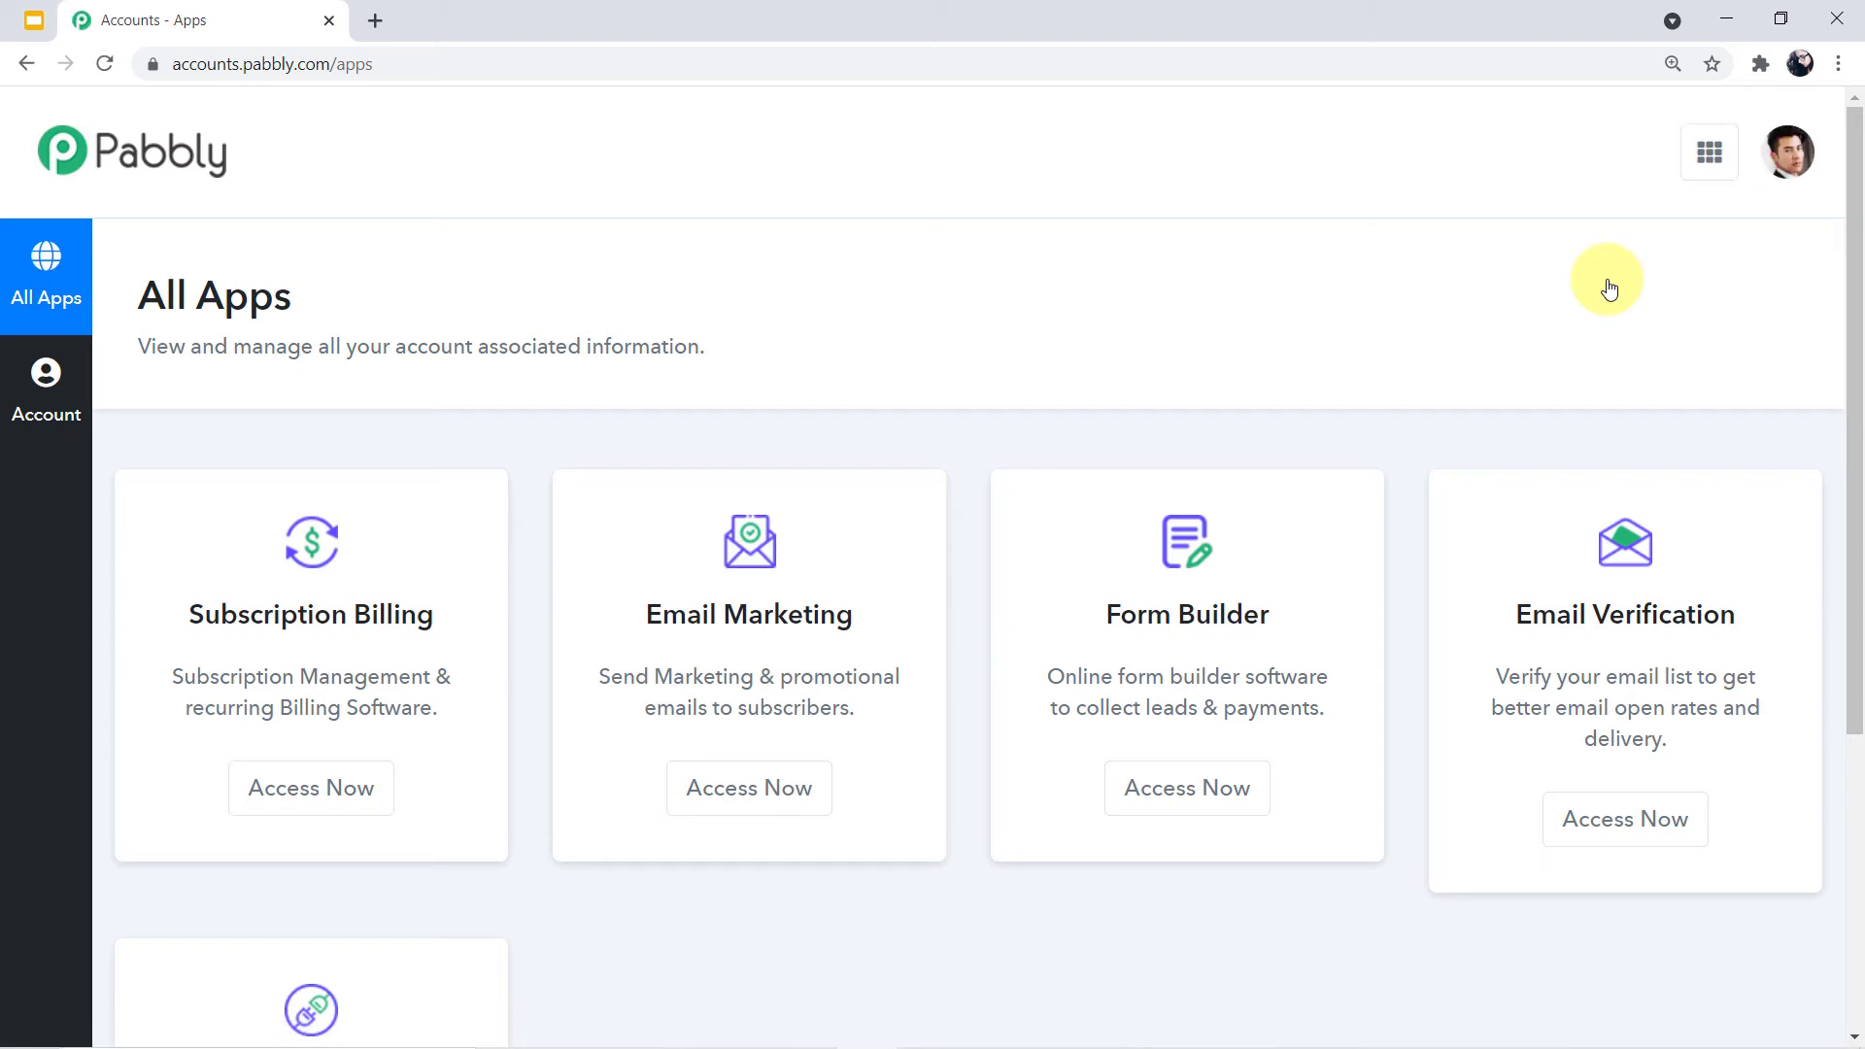
scroll(1609, 288, down, 3)
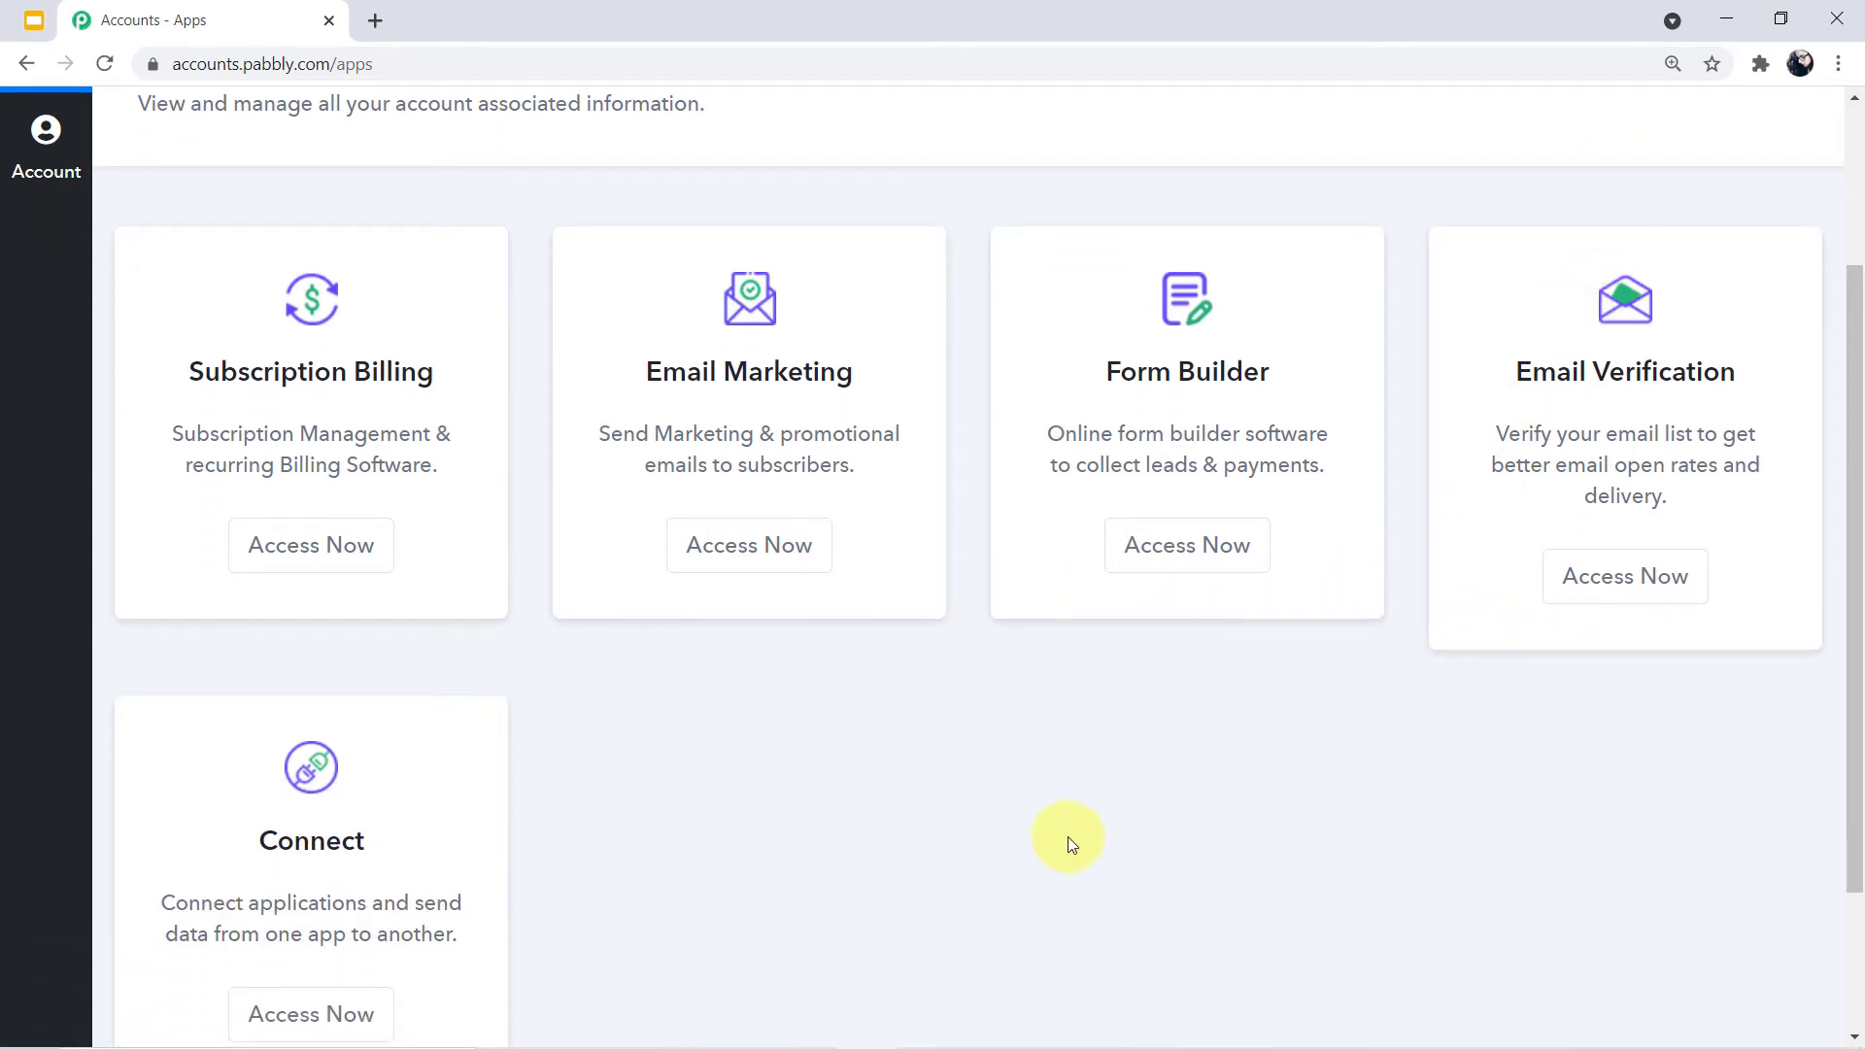
scroll(1058, 840, down, 1)
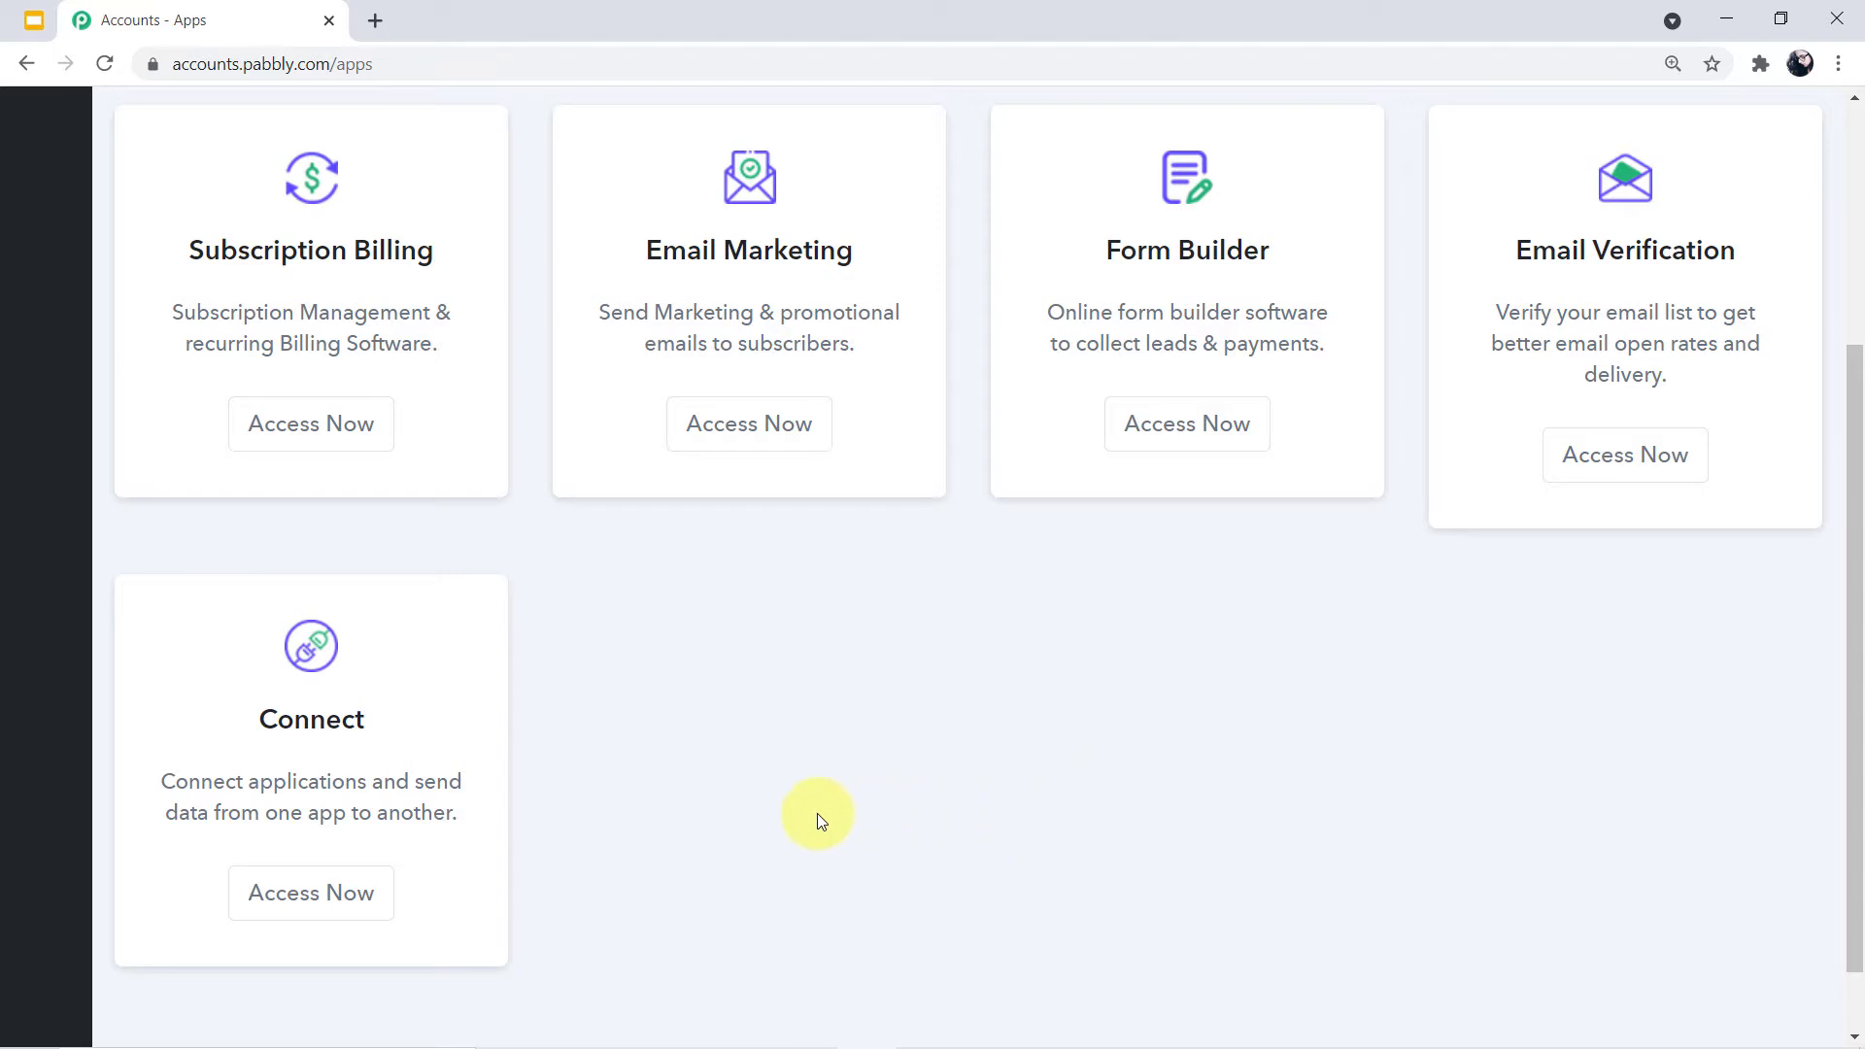
click(356, 890)
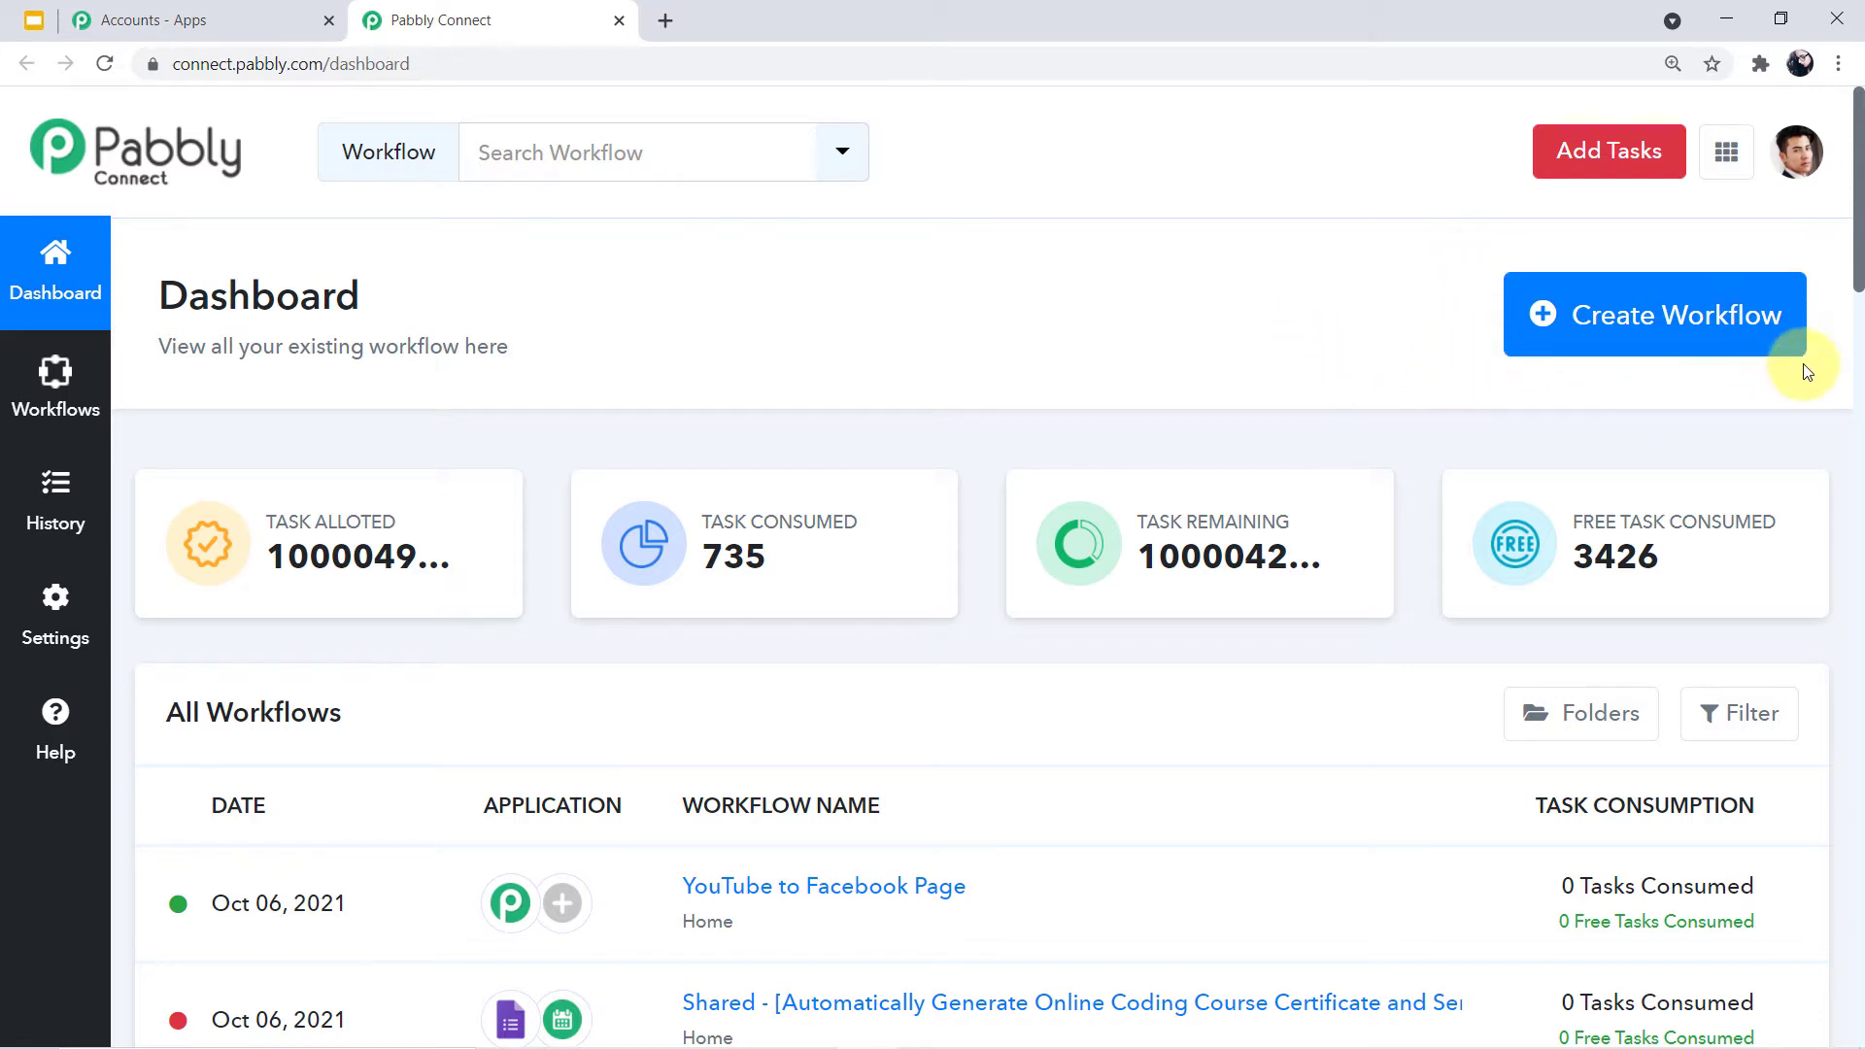
Start a new workflow, paste the name 'Send Certificates to Students on Completion of the Course', and create it
click(1642, 346)
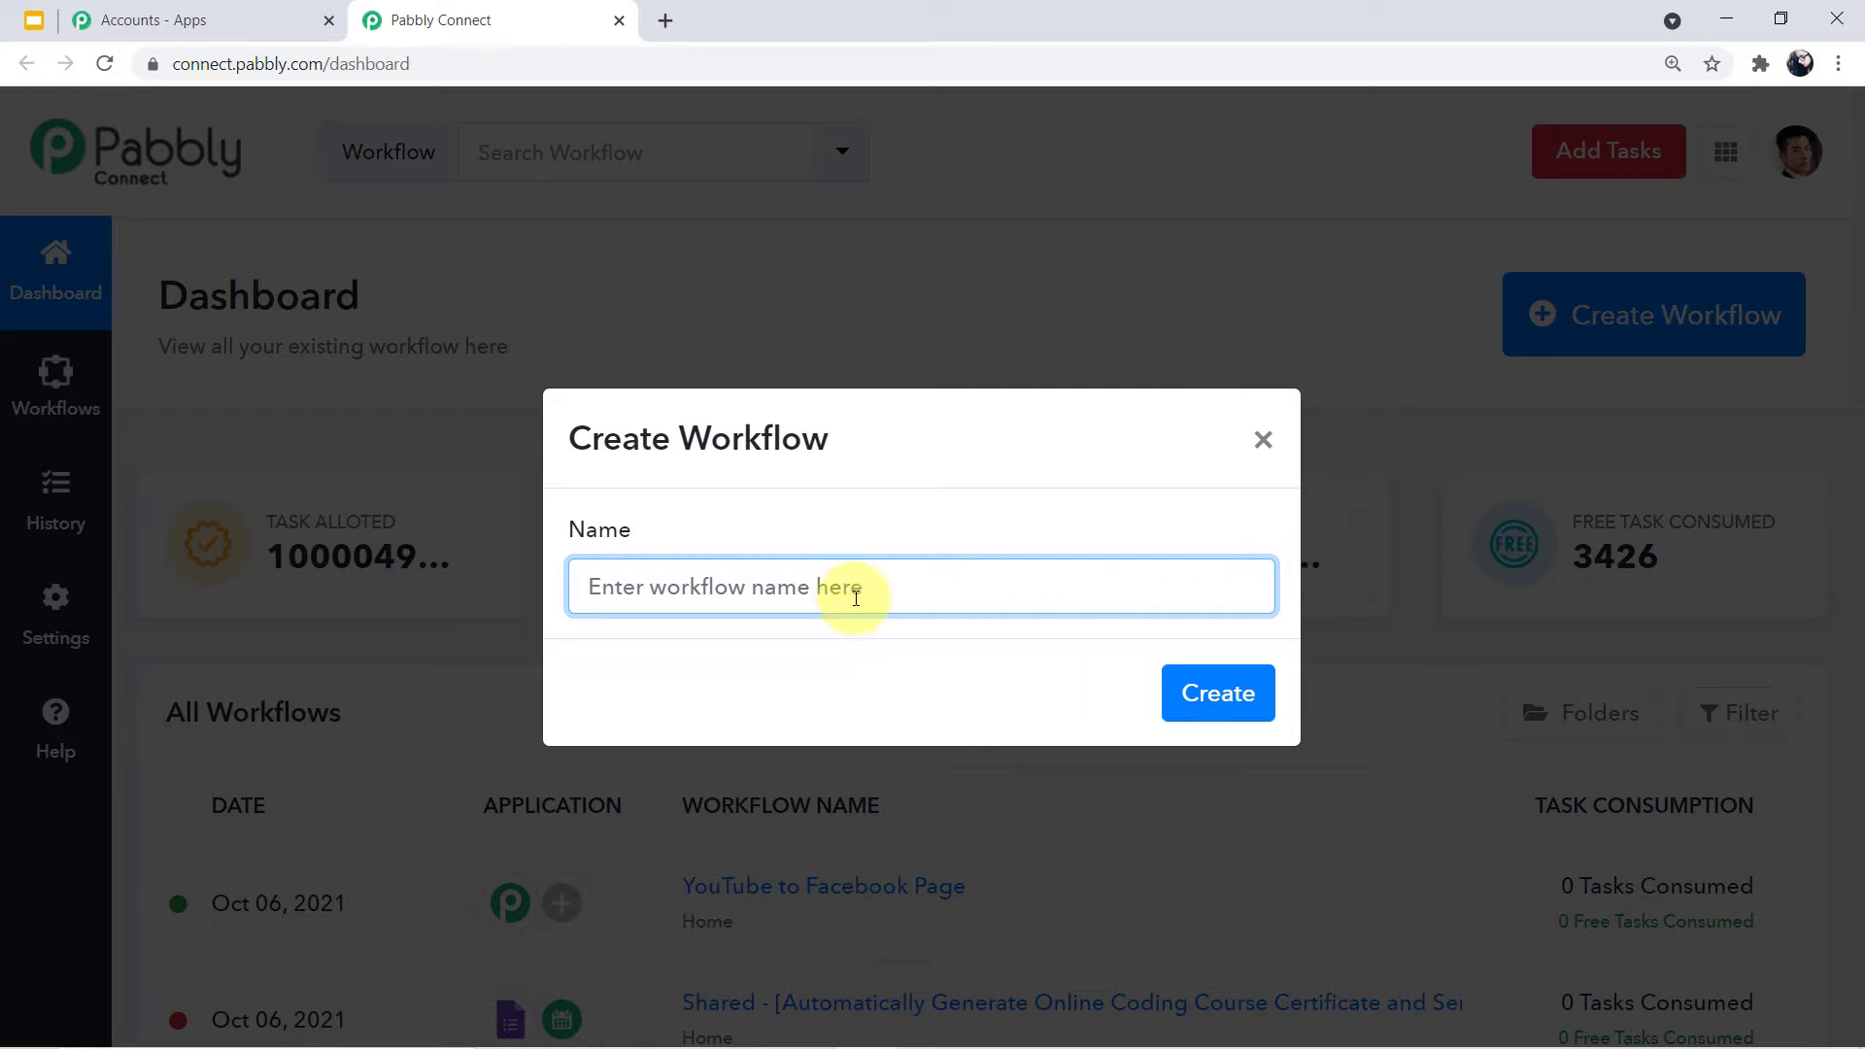
text(Send Certificates to Students on Completion of the Course)
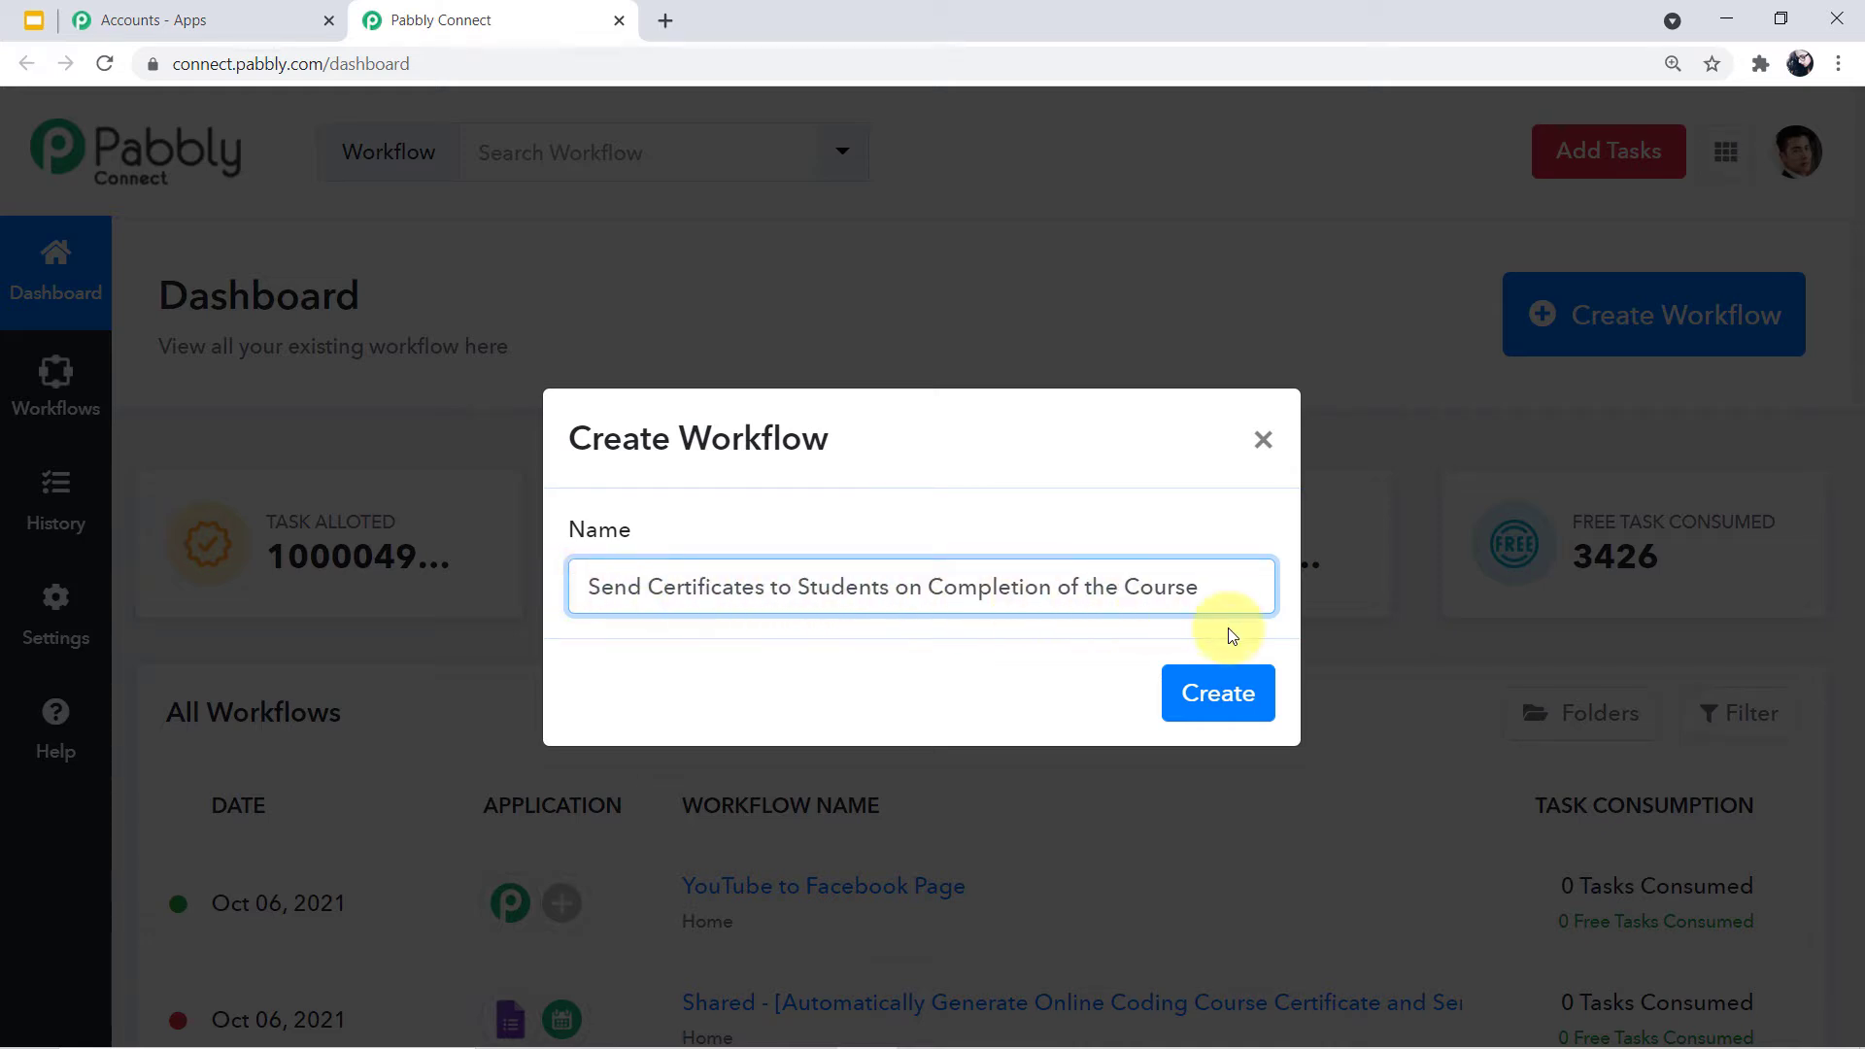
click(1212, 715)
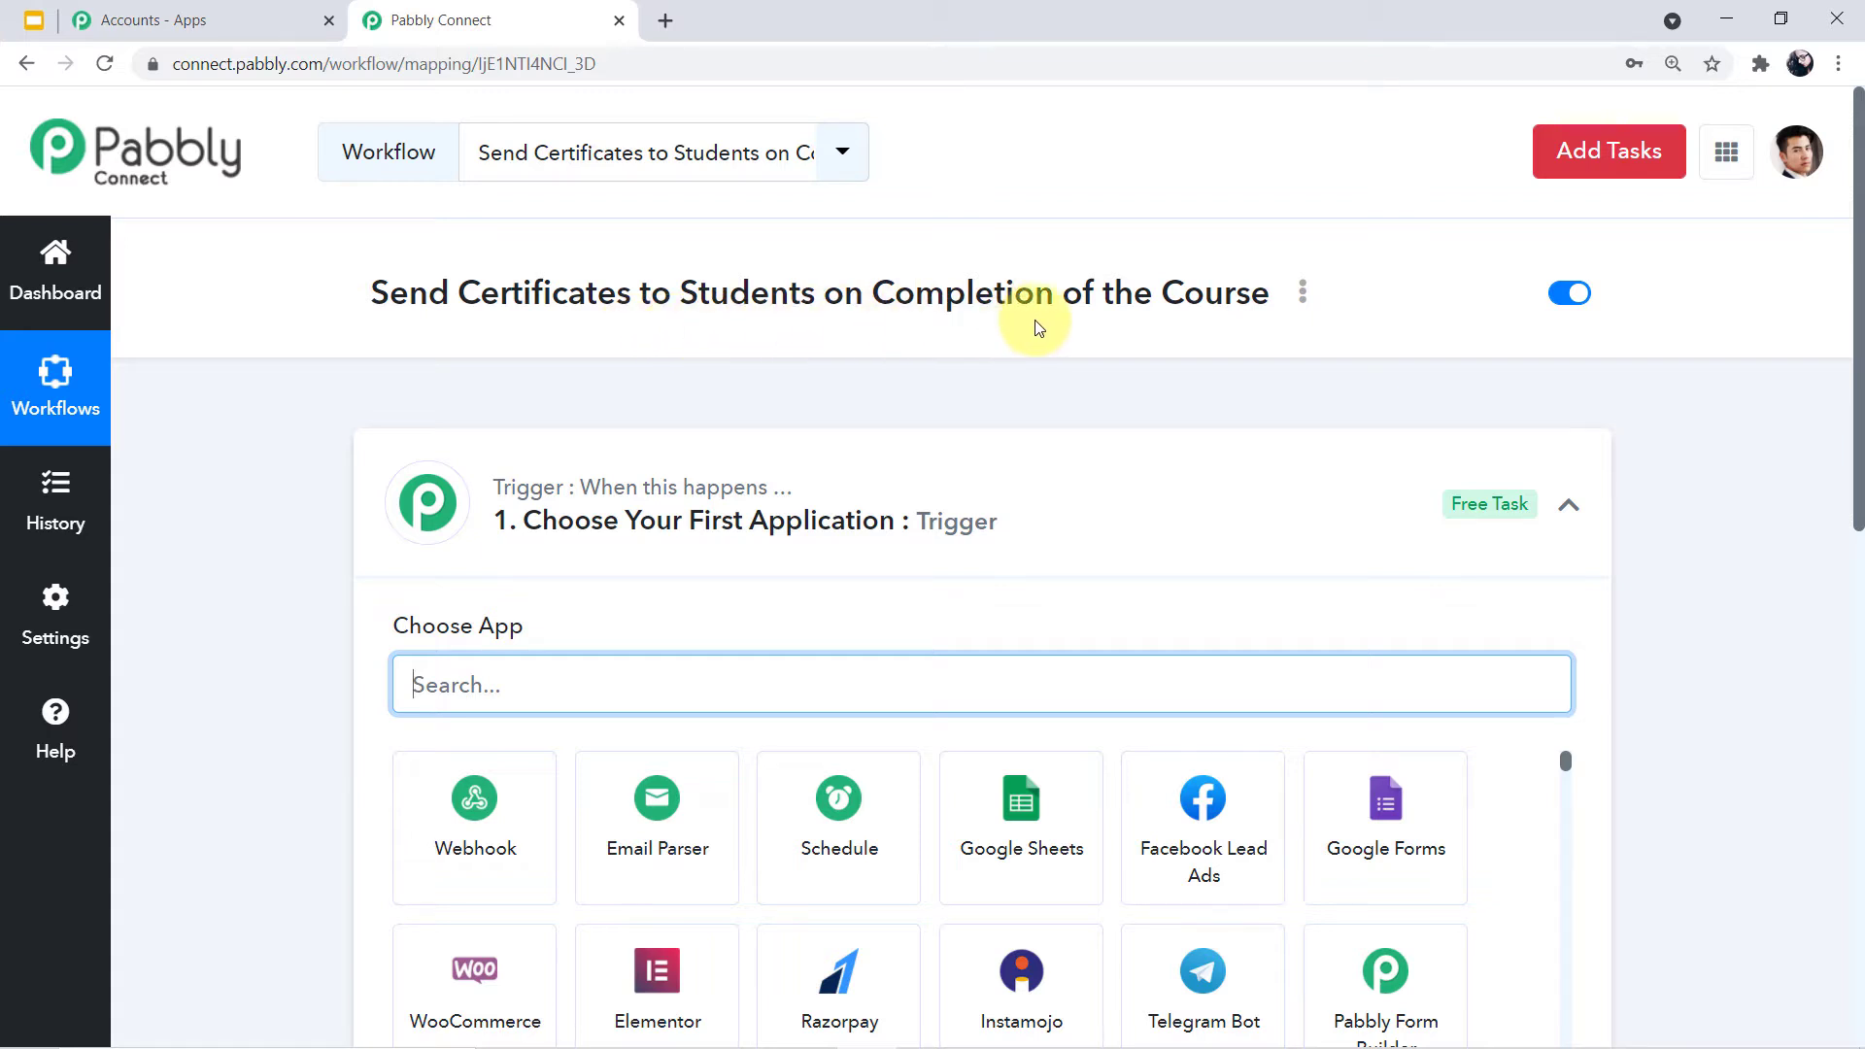
Collapse the trigger card so the trigger and action steps appear as an outline
scroll(1302, 317, down, 1)
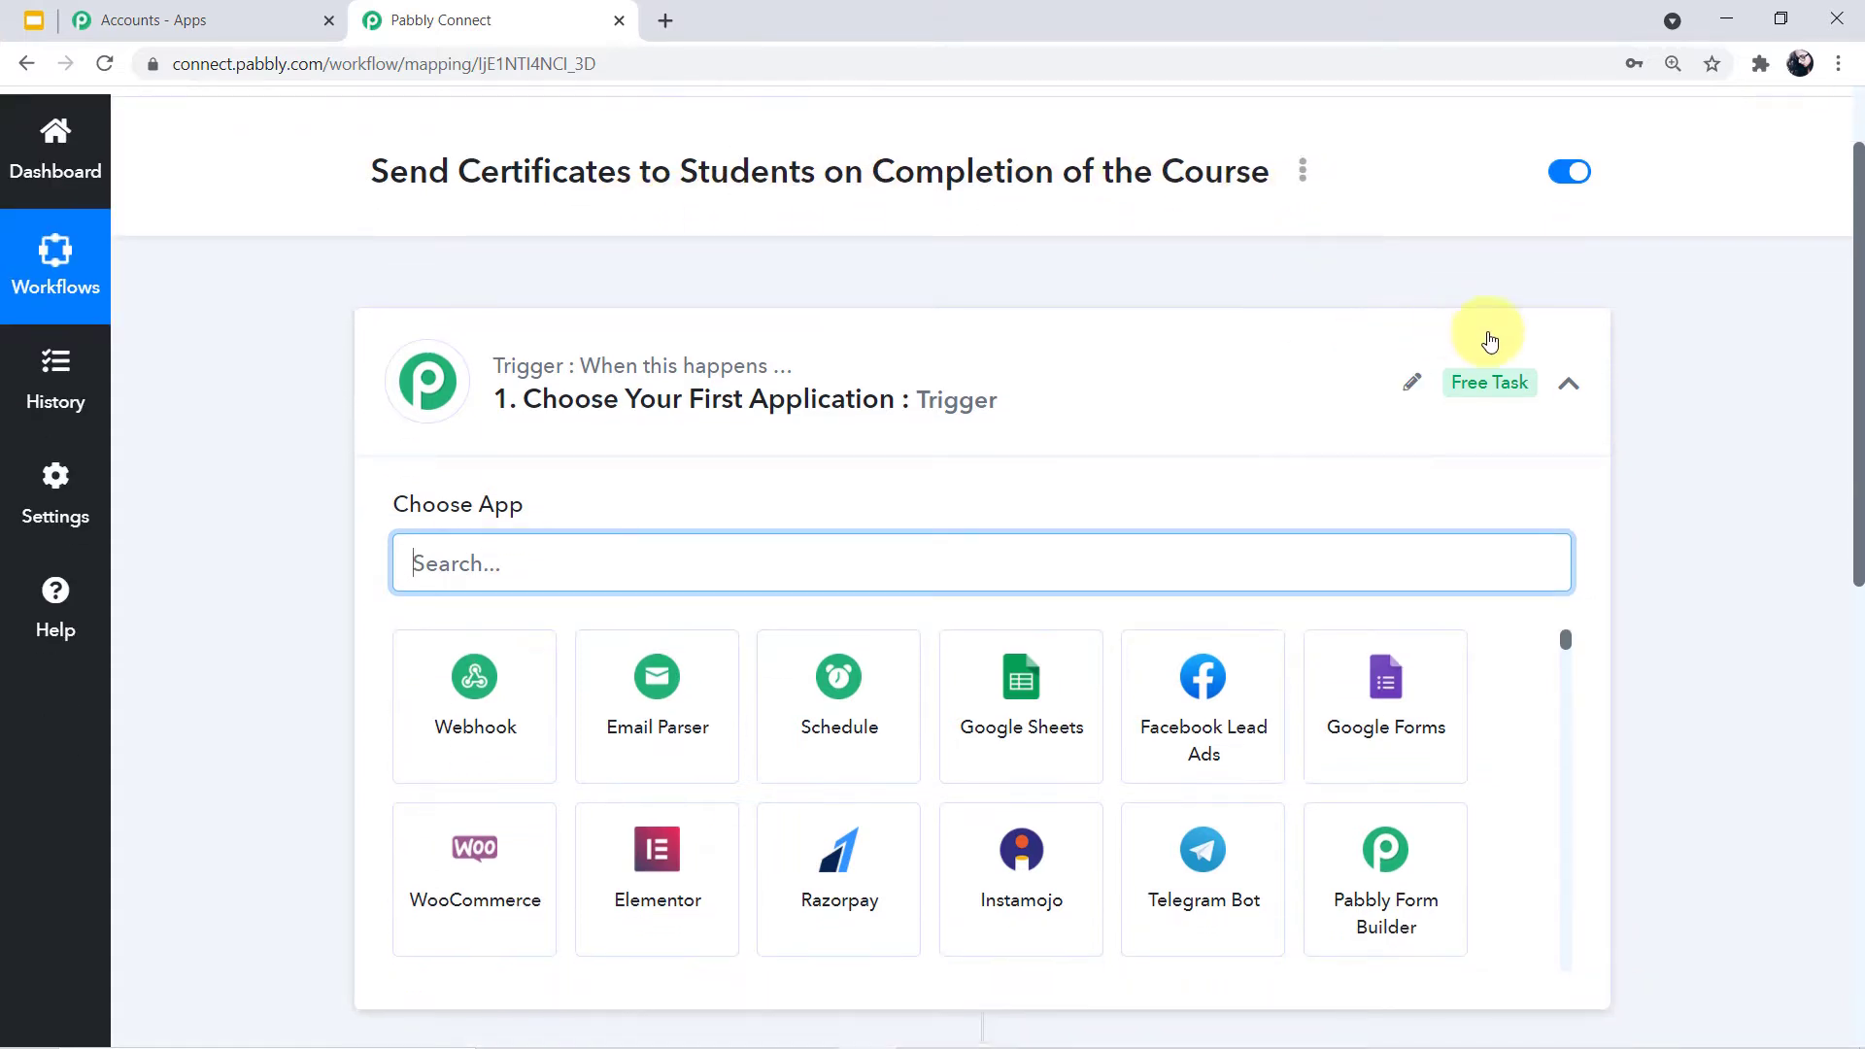
click(1562, 388)
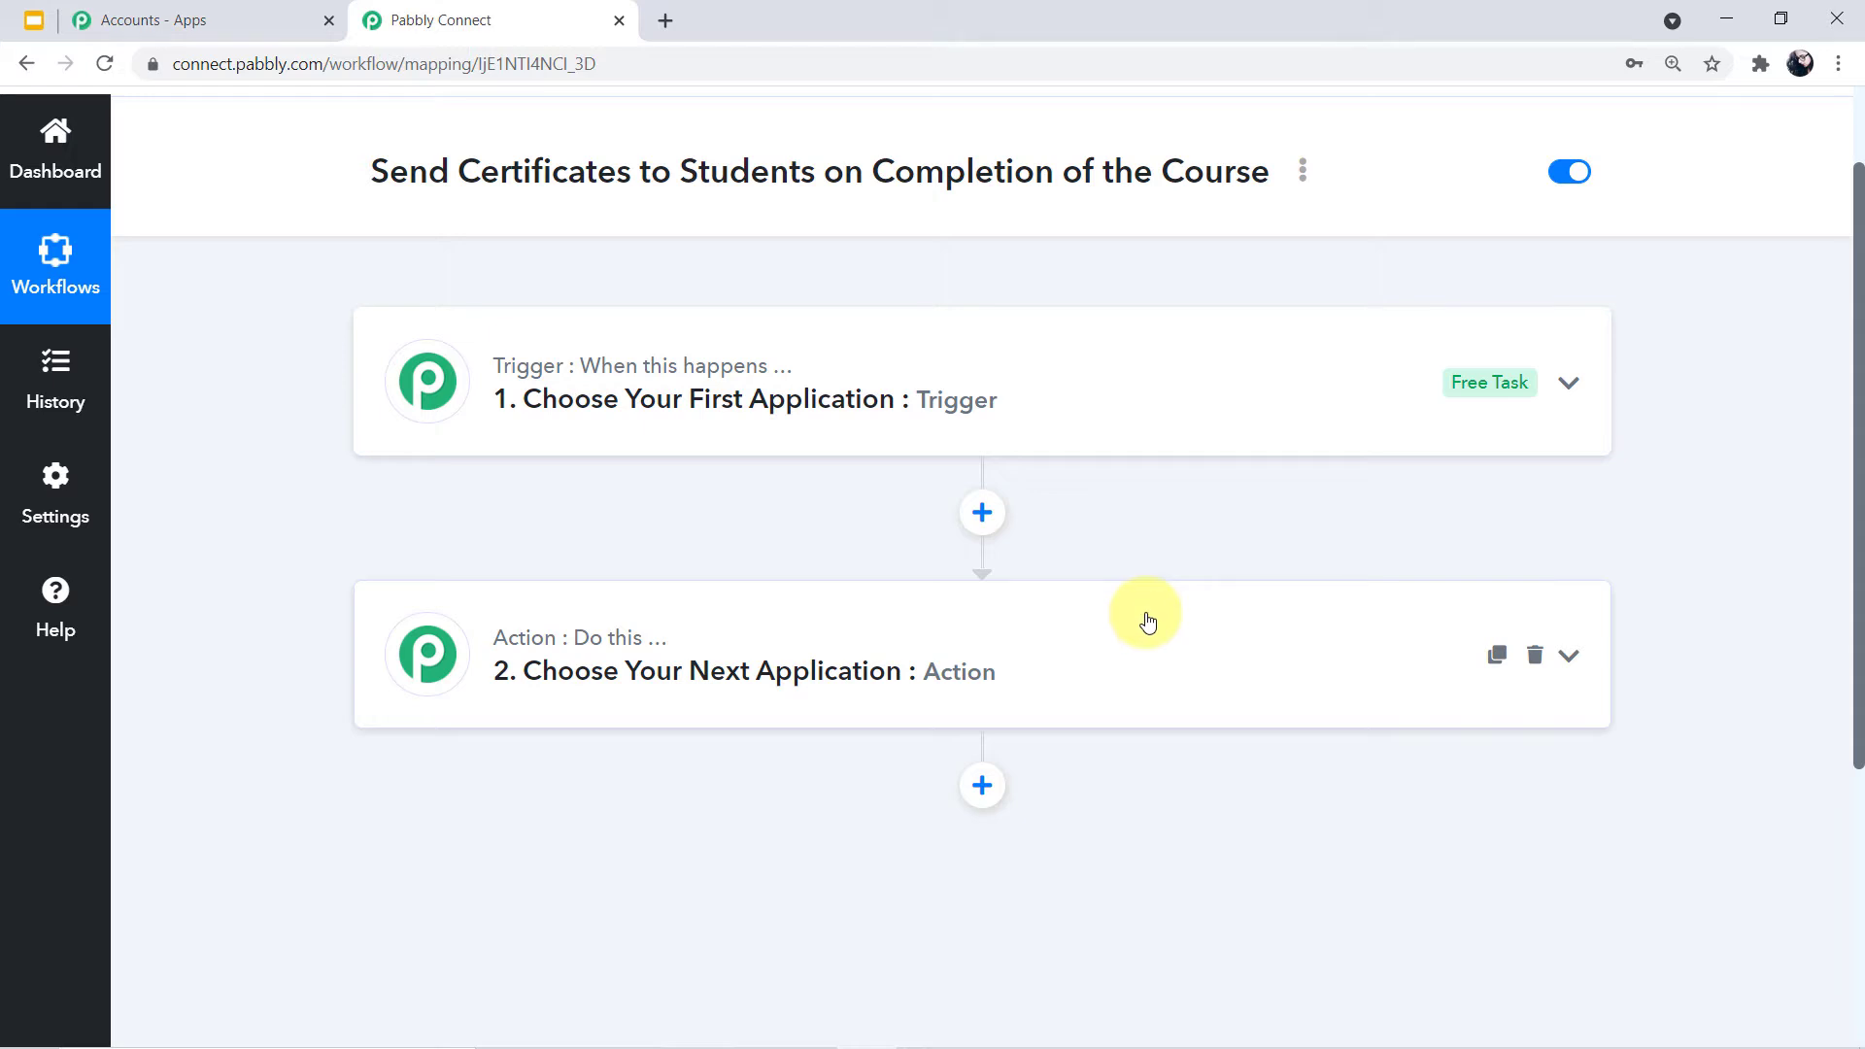
Search 'google forms' in the trigger step's app picker and select Google Forms
click(976, 383)
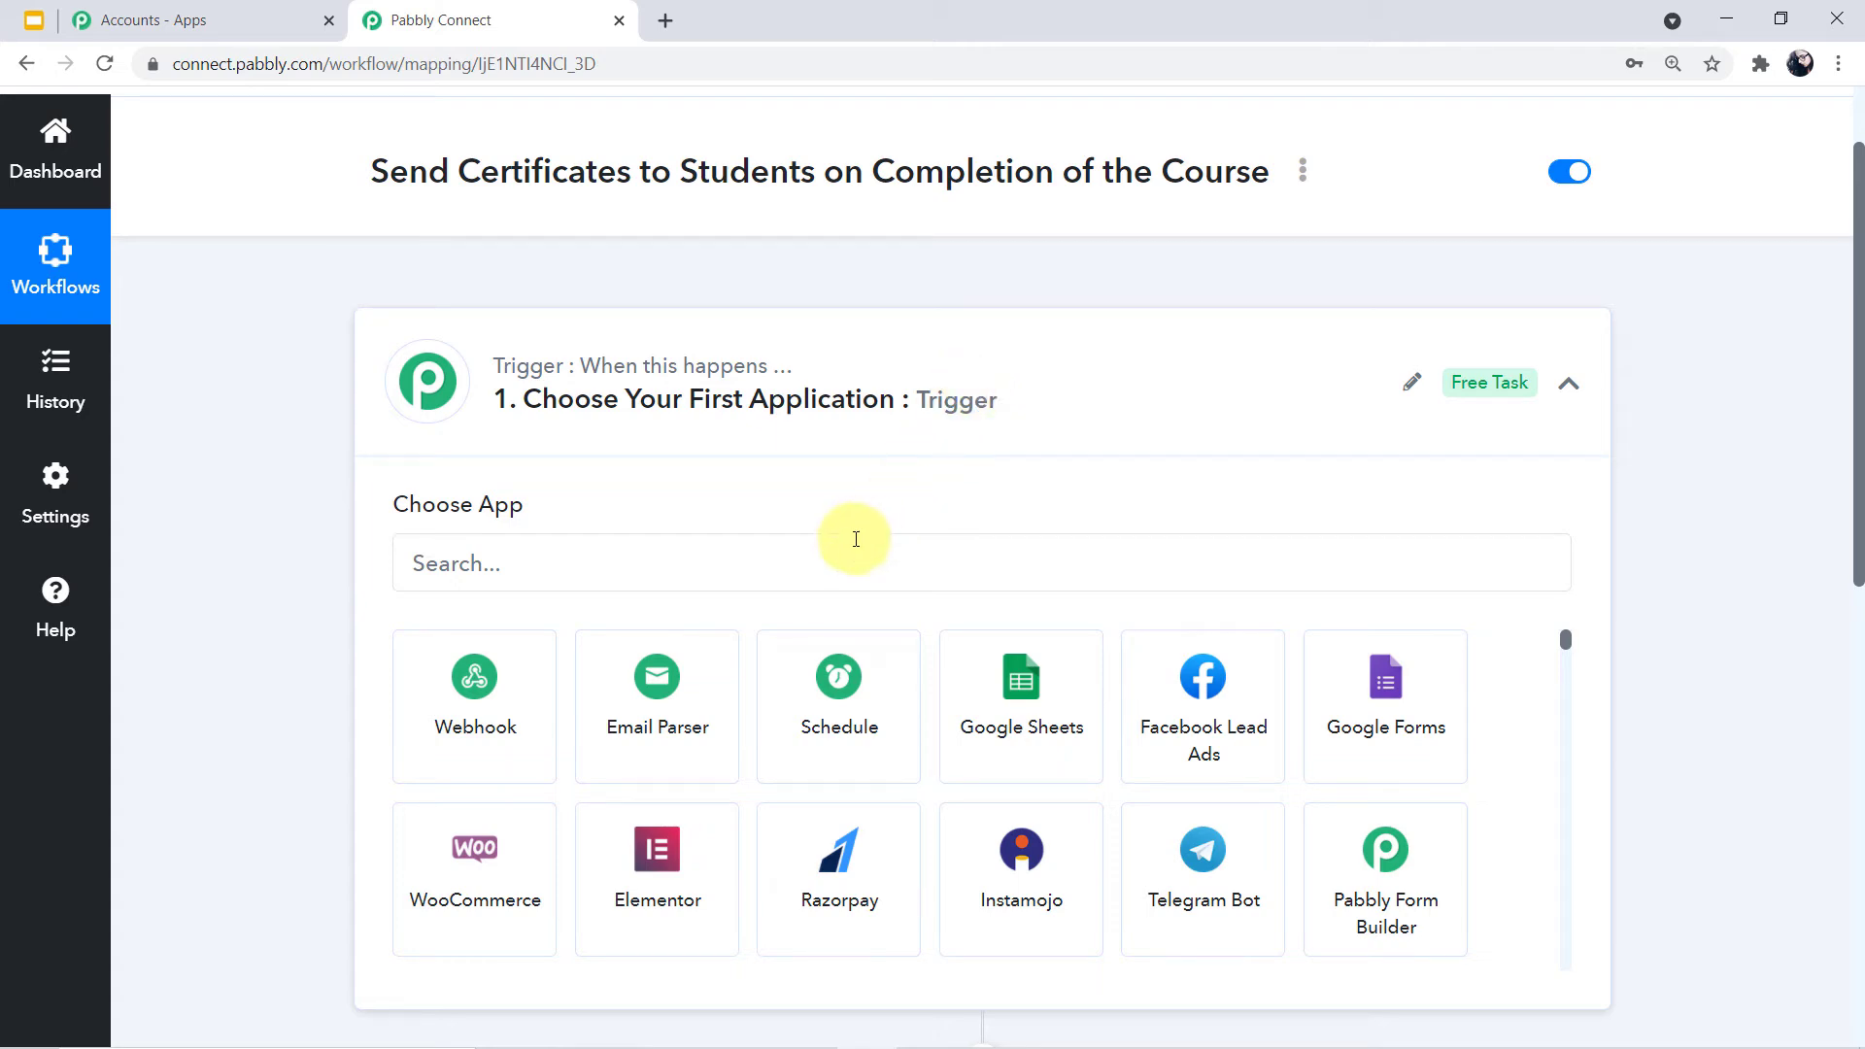
click(780, 571)
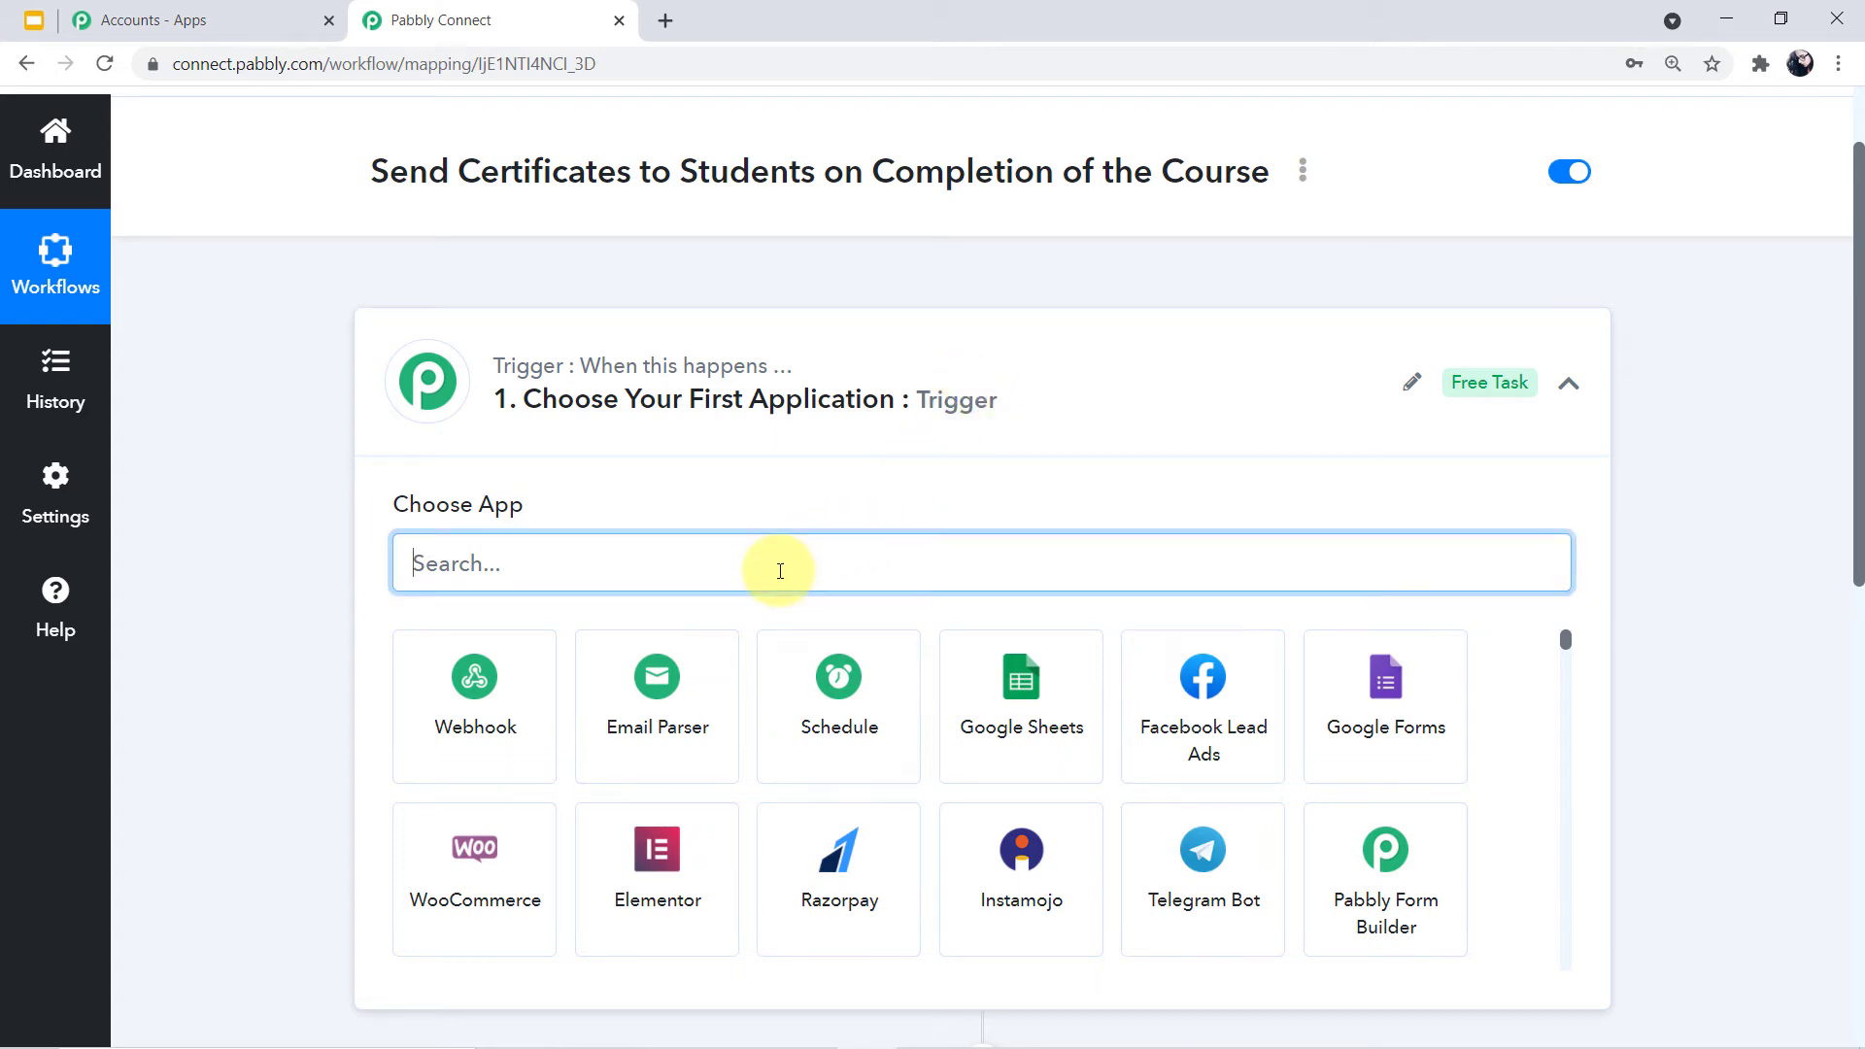
text(google)
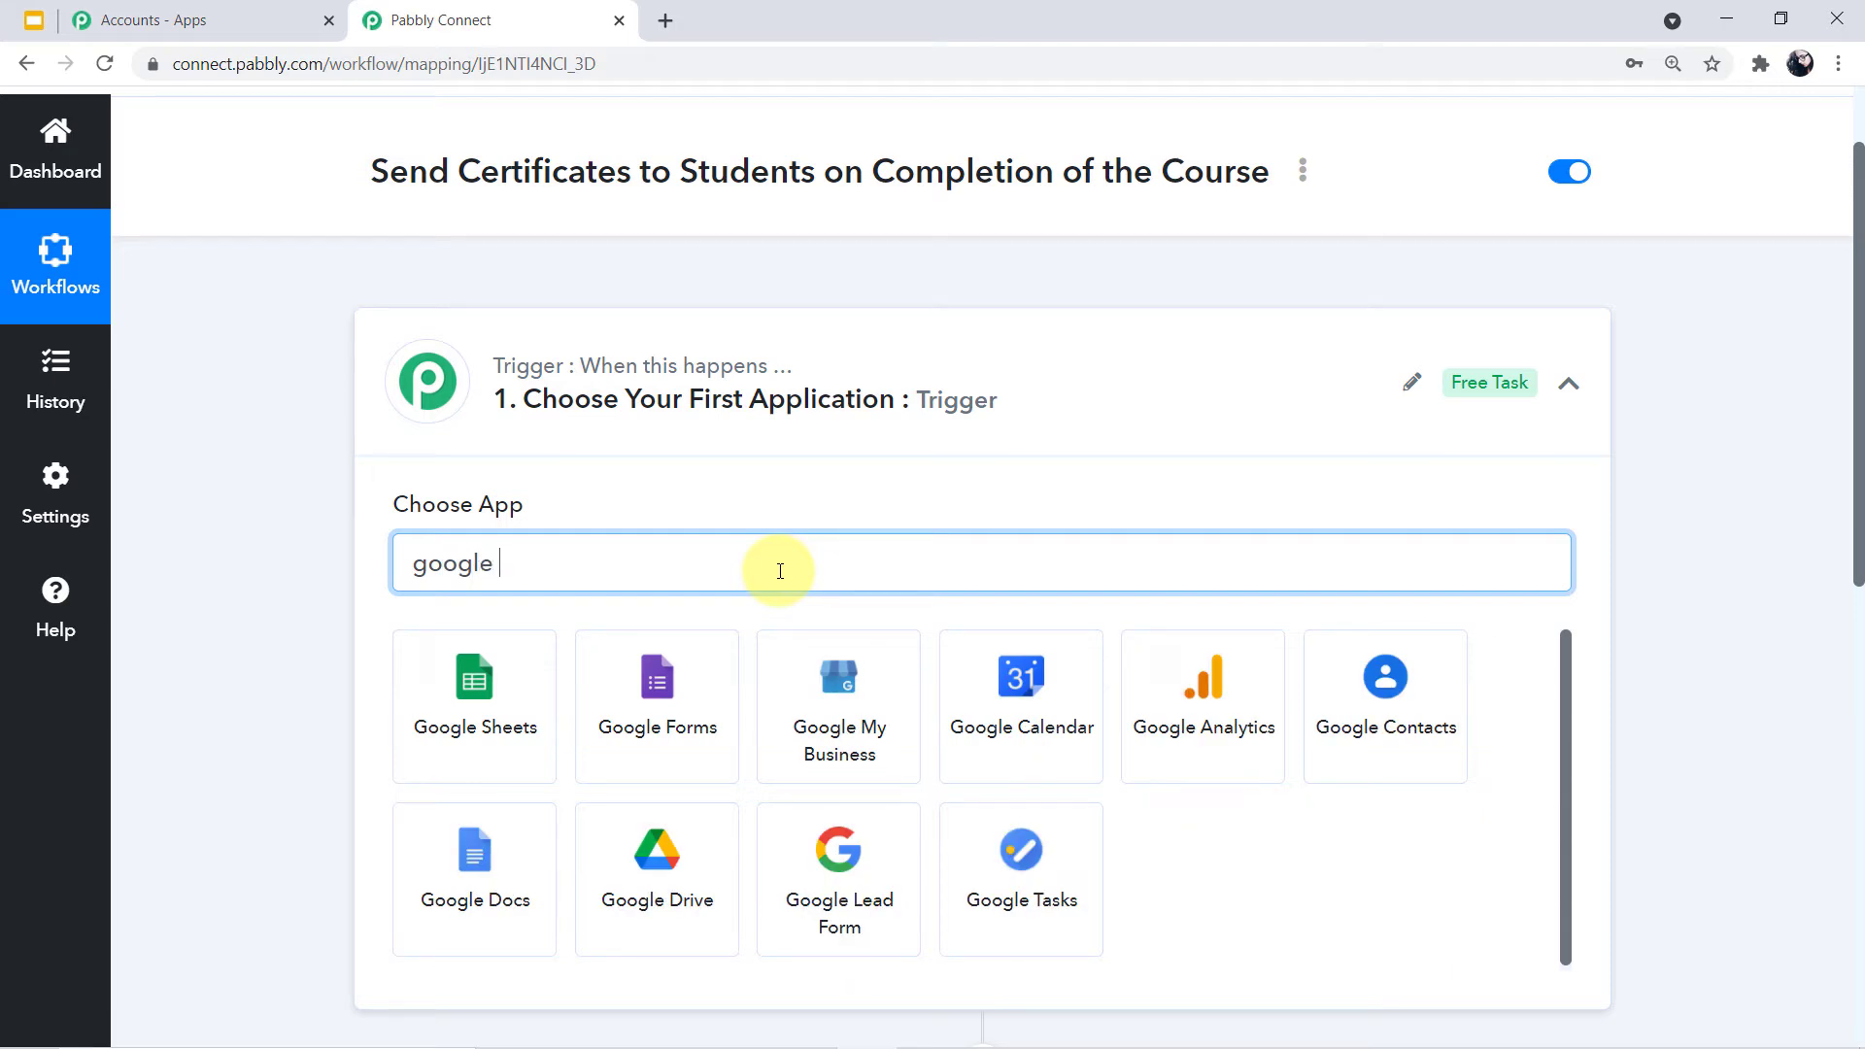
text( fore)
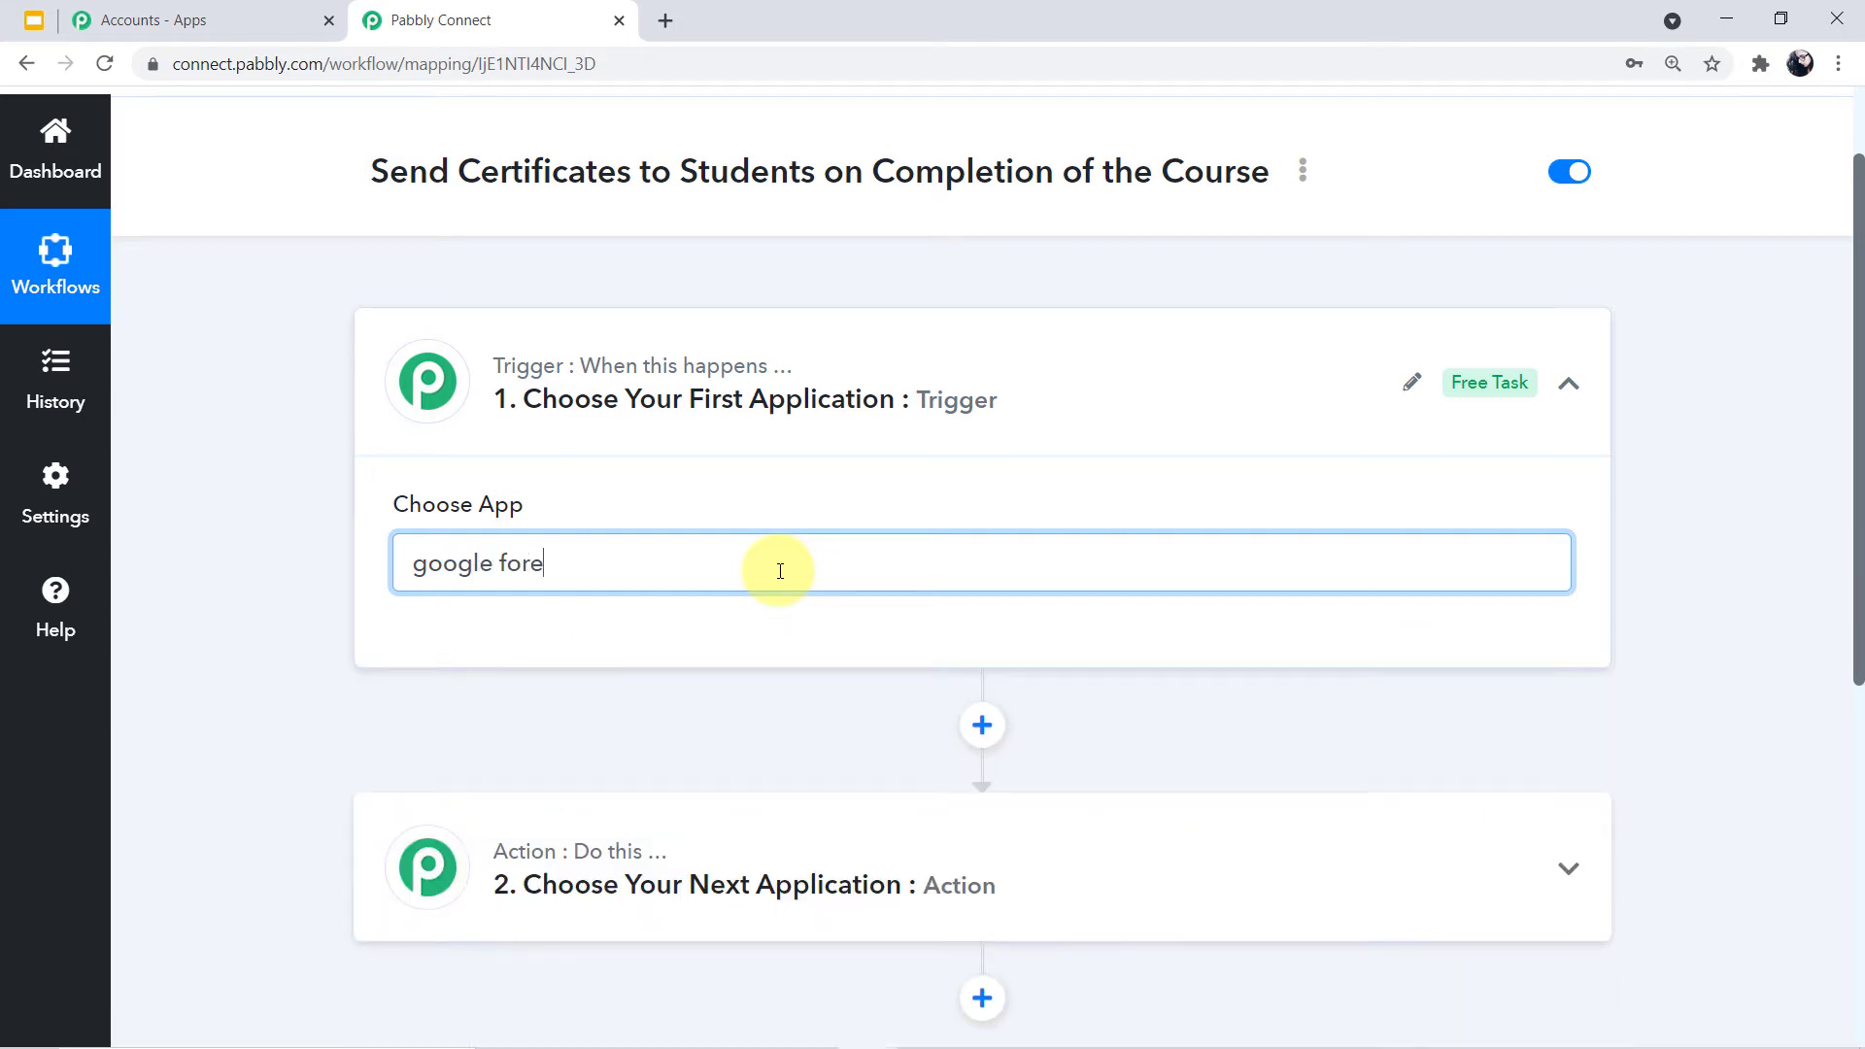
key(BackSpace)
text(m)
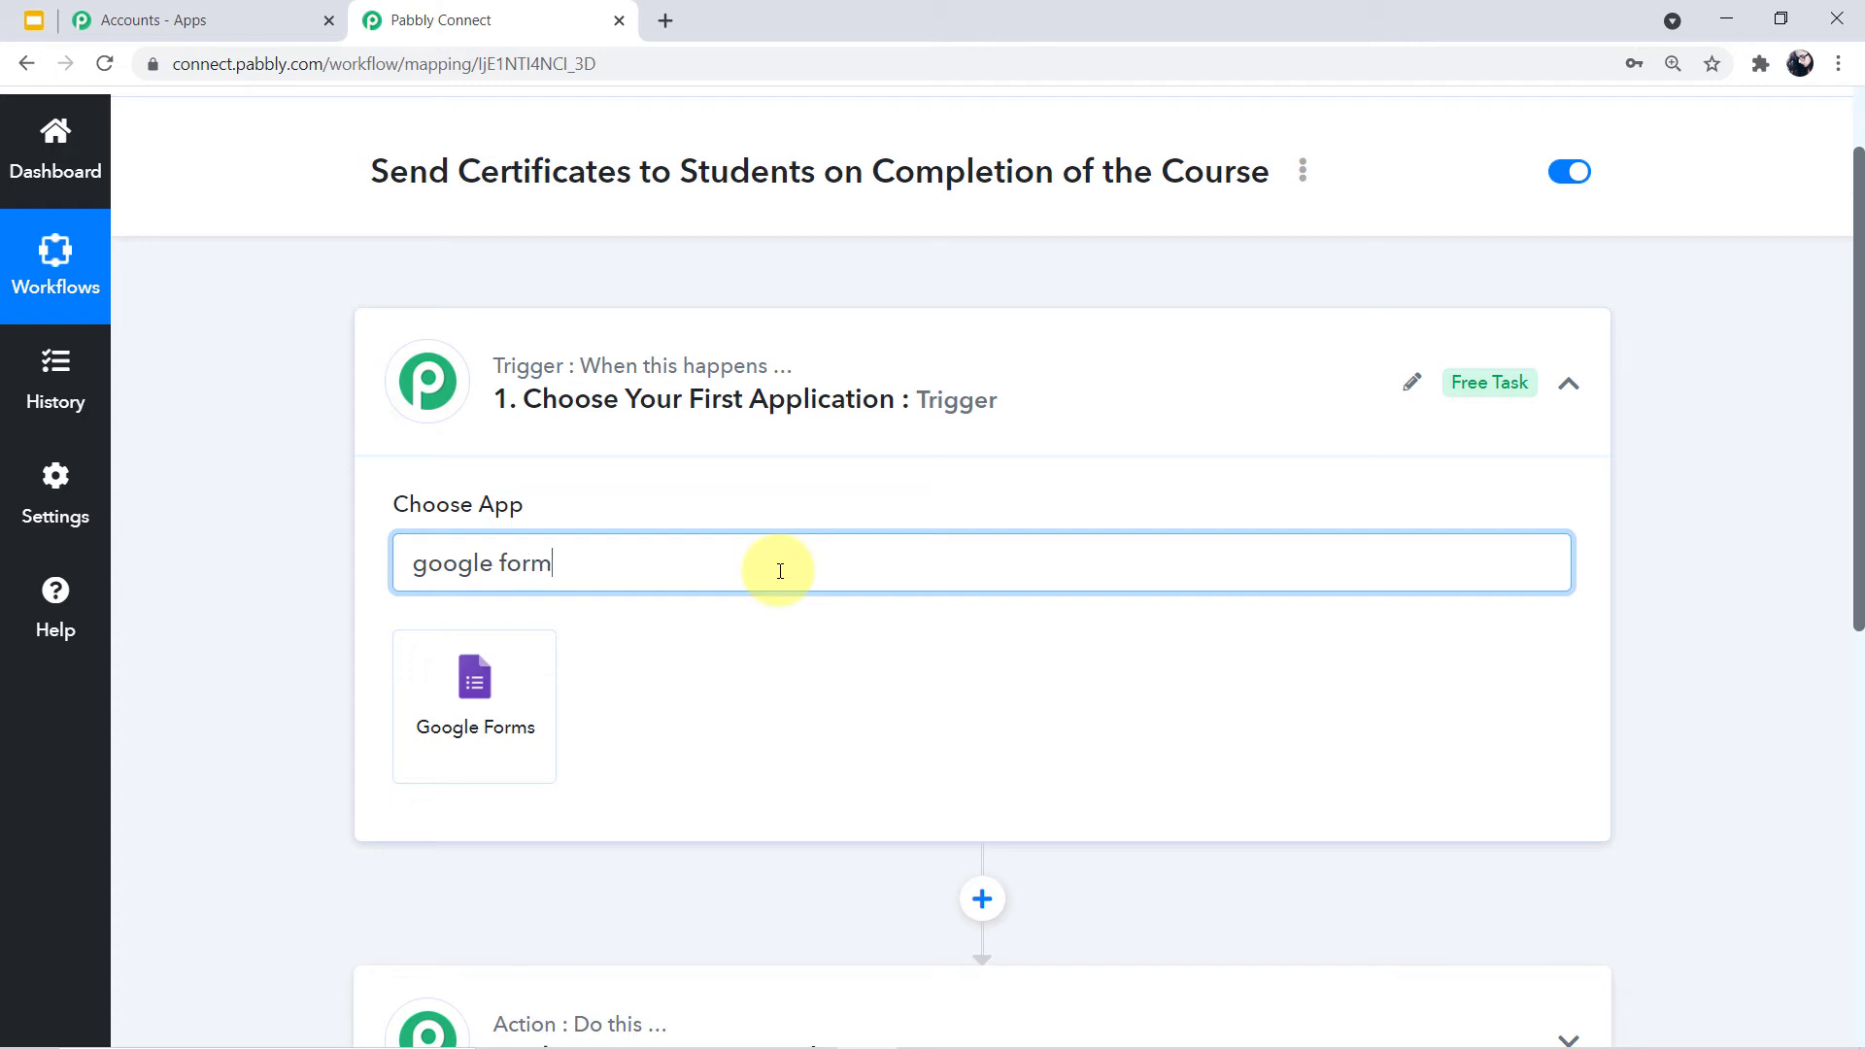
text(s)
click(491, 687)
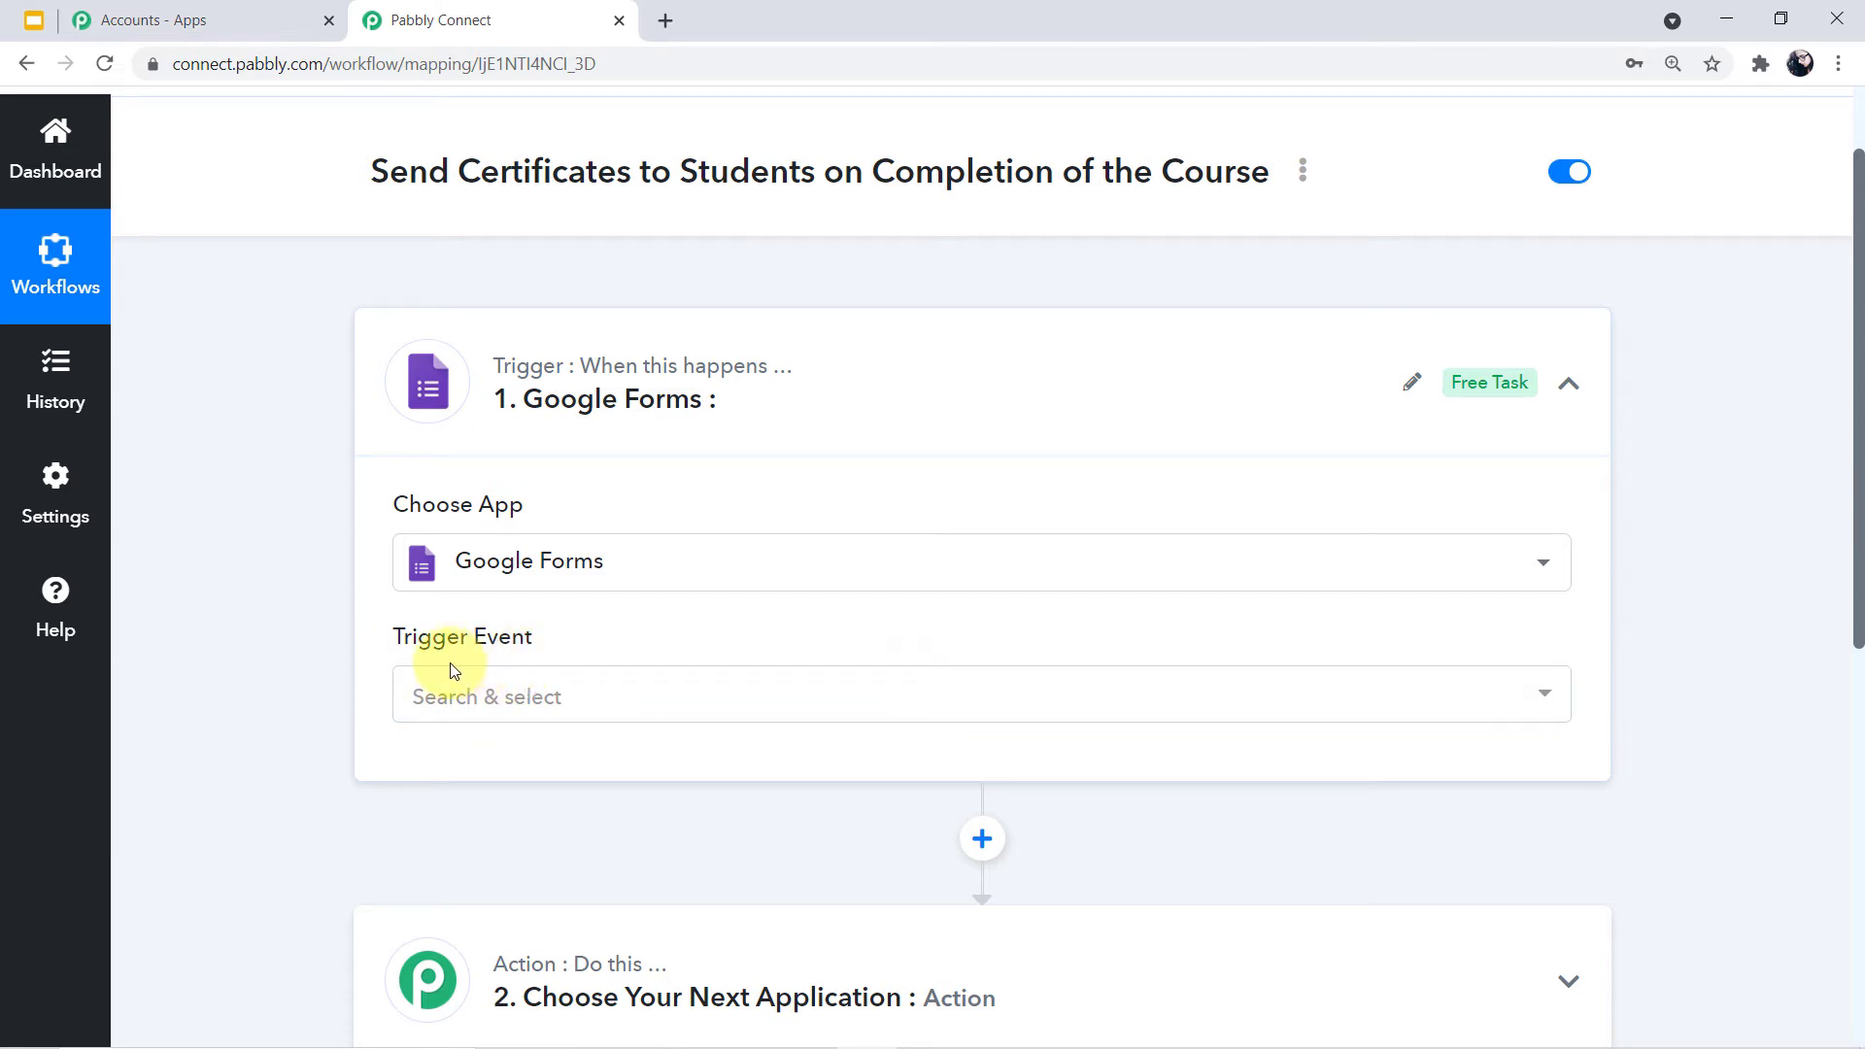
Set the trigger event to New Response in Spreadsheet and select the generated webhook URL
click(1546, 698)
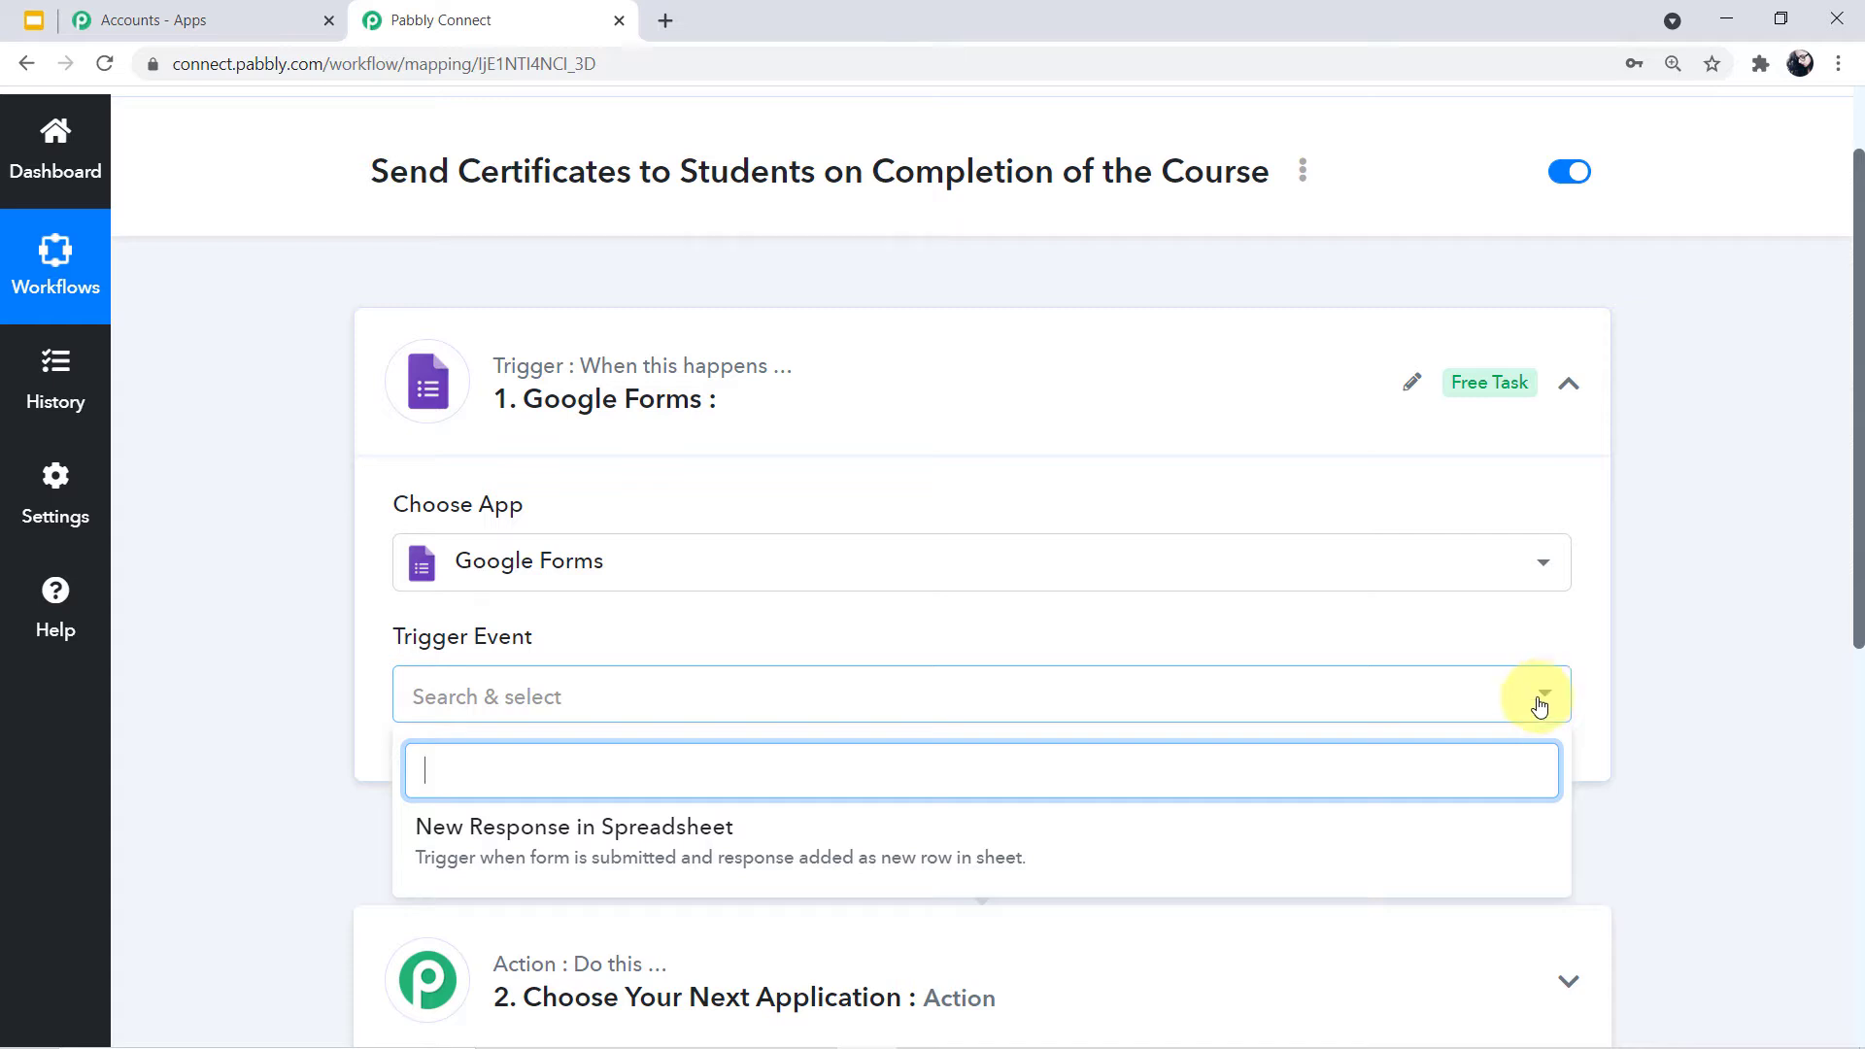
click(648, 837)
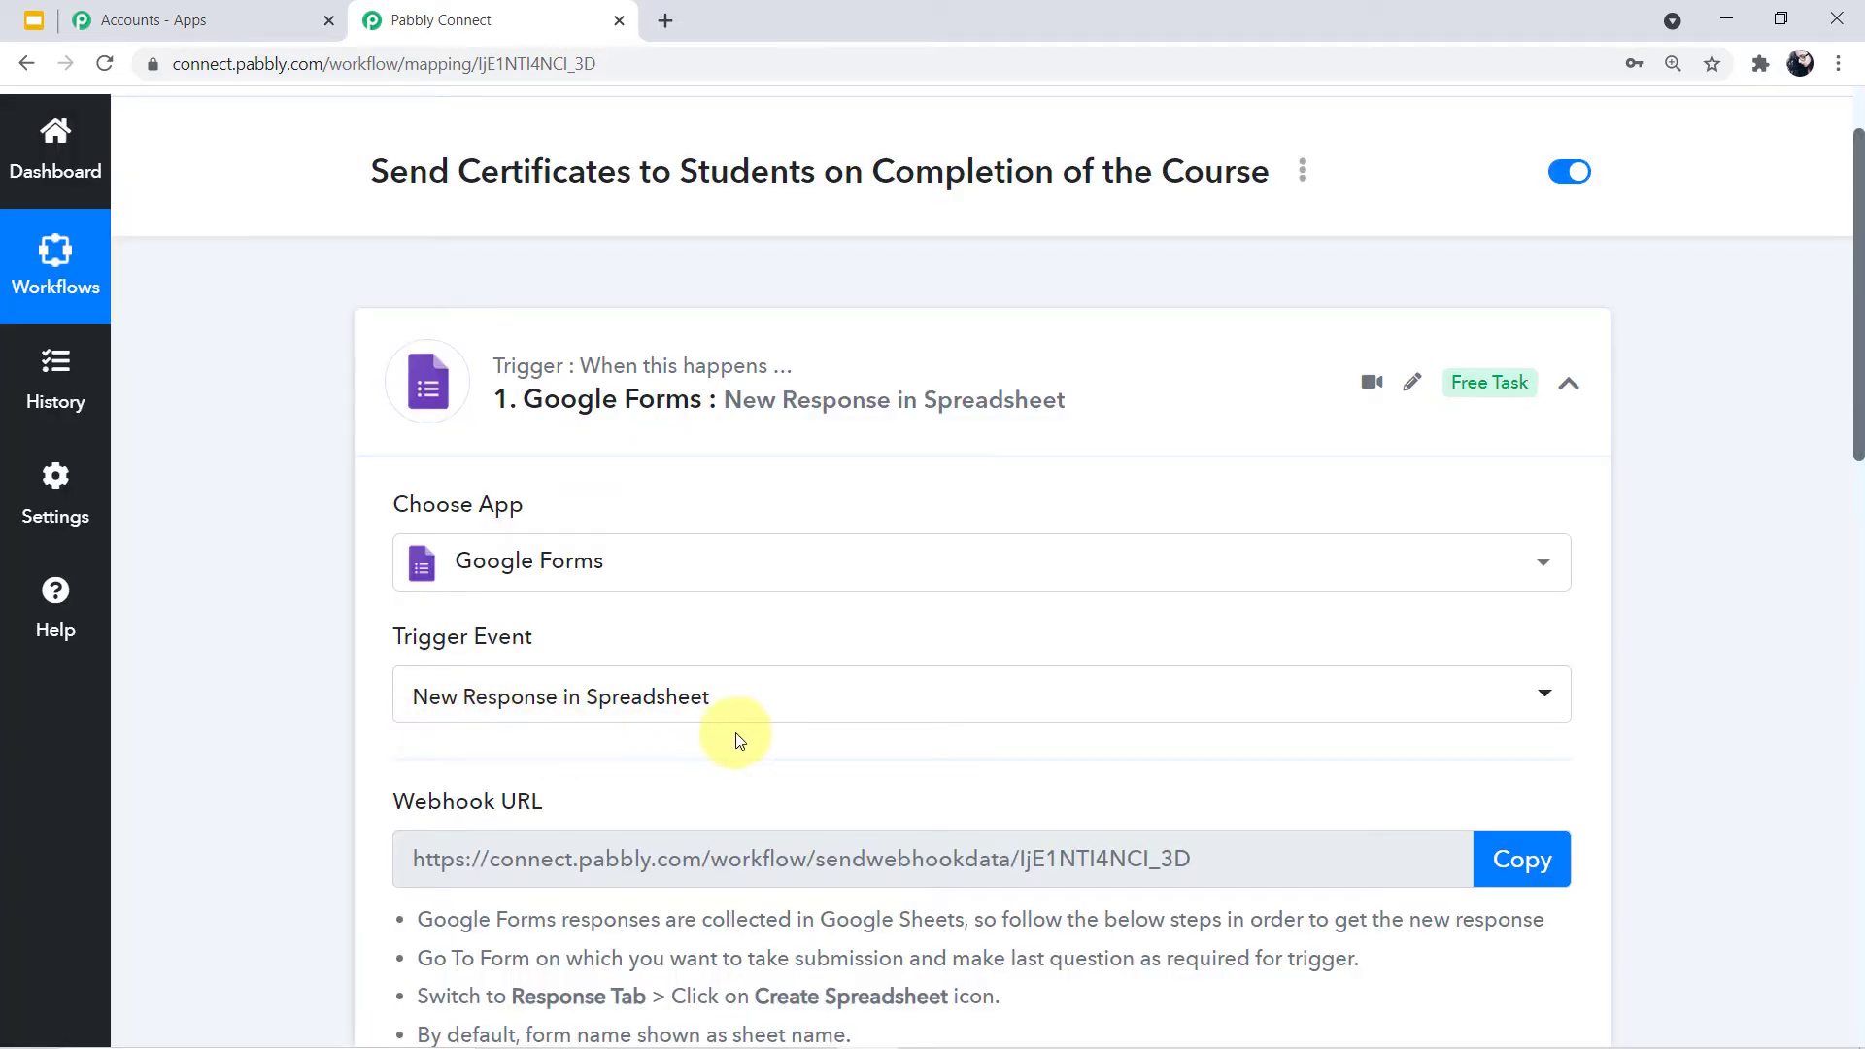
scroll(737, 738, down, 2)
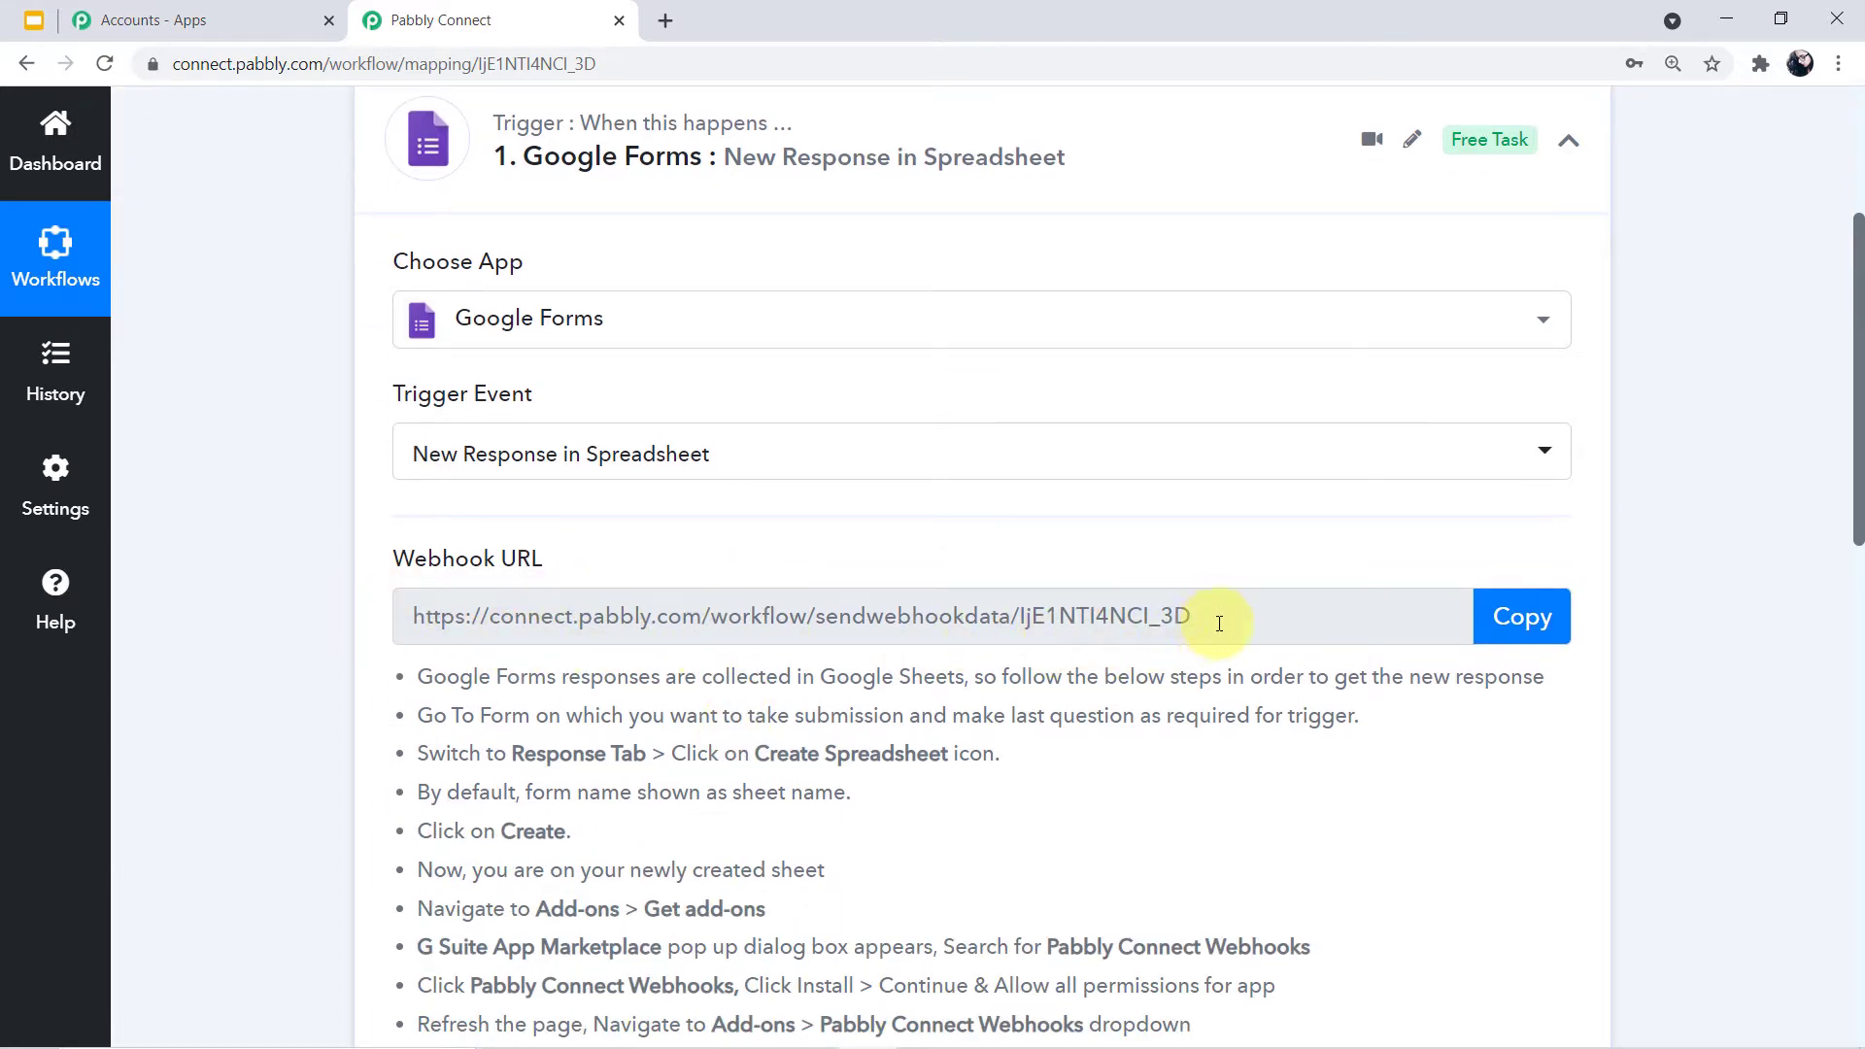
drag(1209, 620, 816, 618)
drag(632, 622, 367, 624)
click(311, 624)
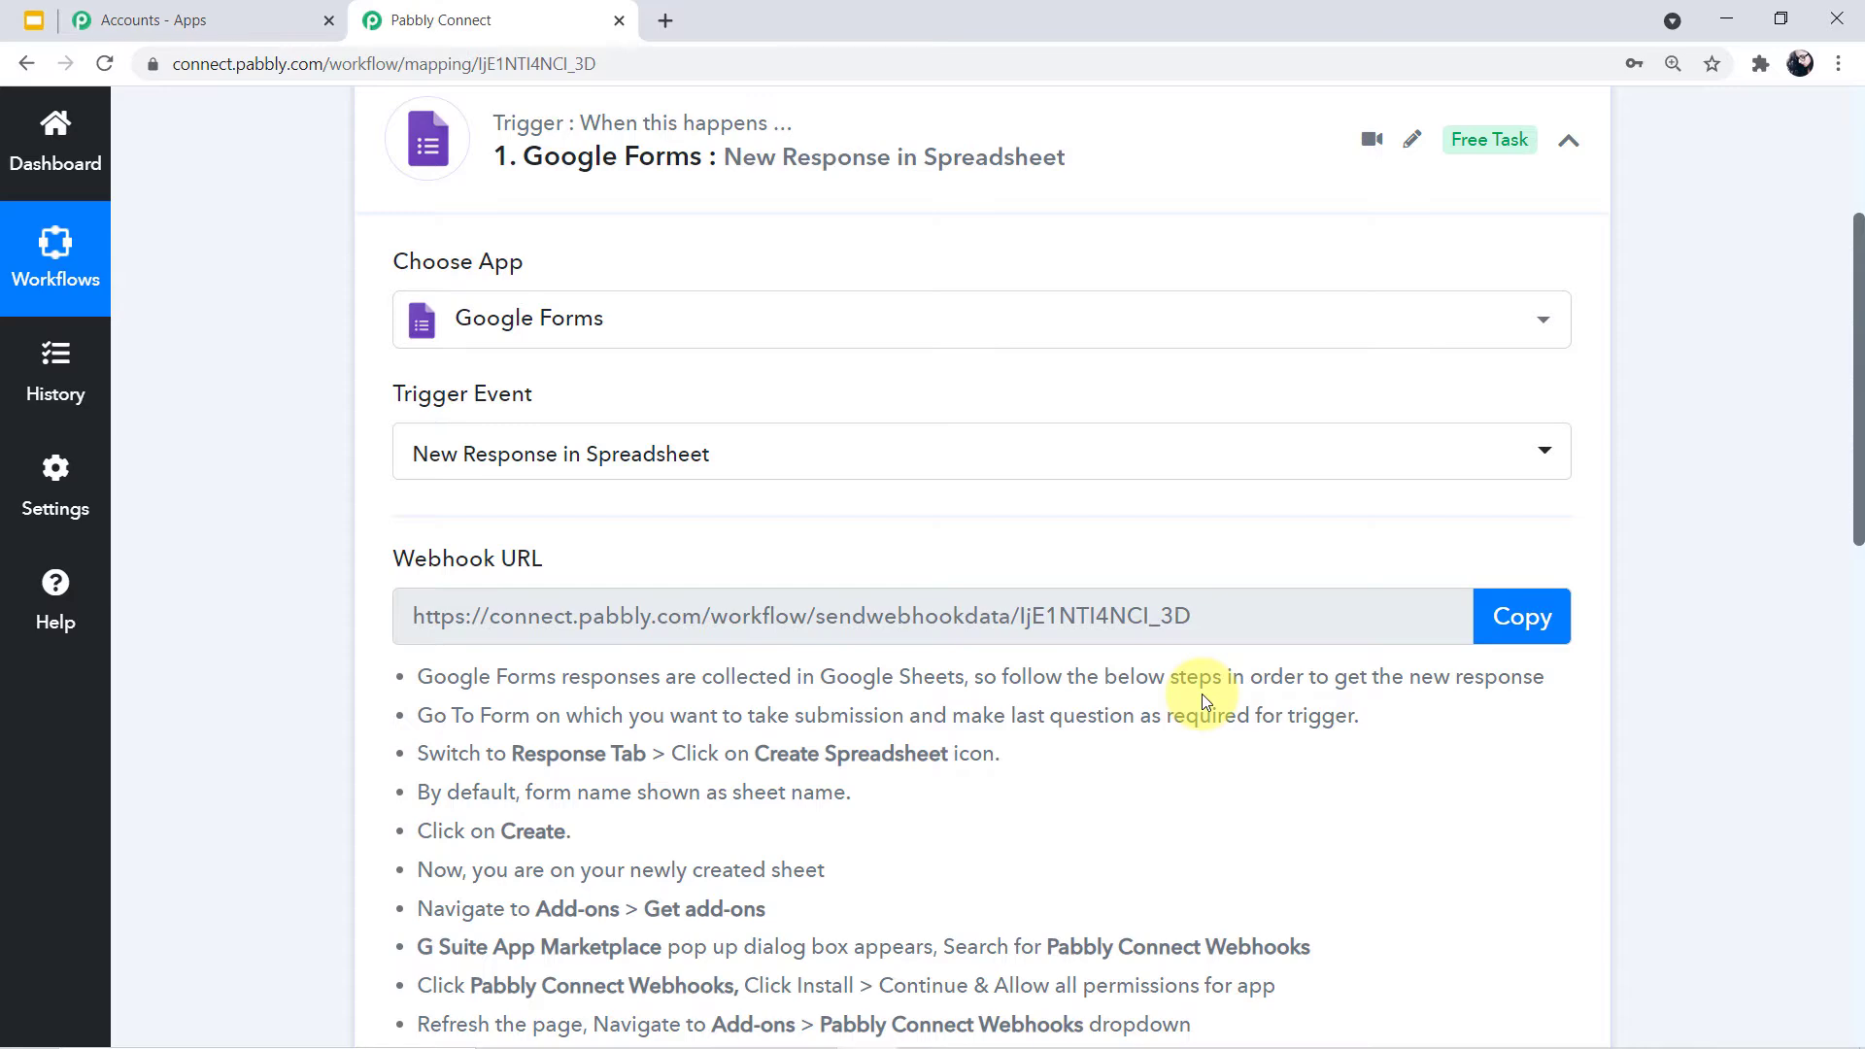
Review the Google Sheets setup instructions listed below the webhook URL
scroll(1202, 694, down, 2)
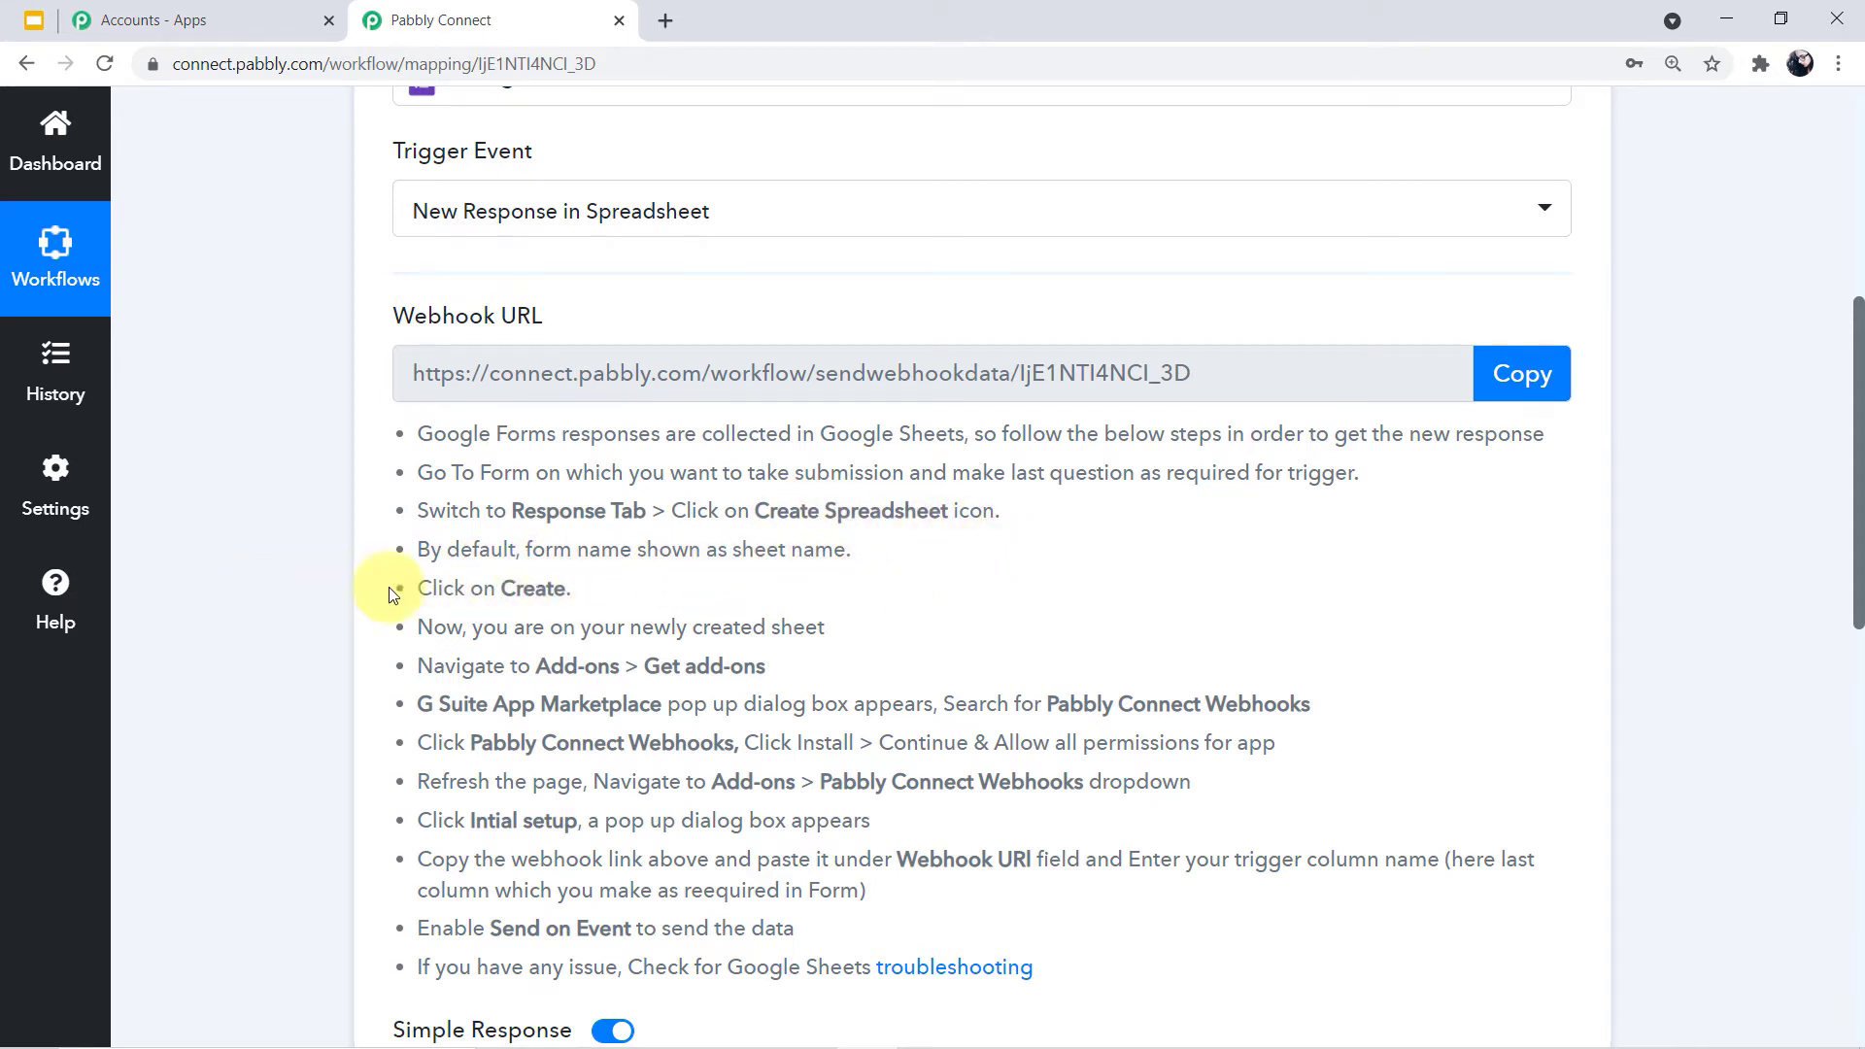
drag(566, 588, 394, 429)
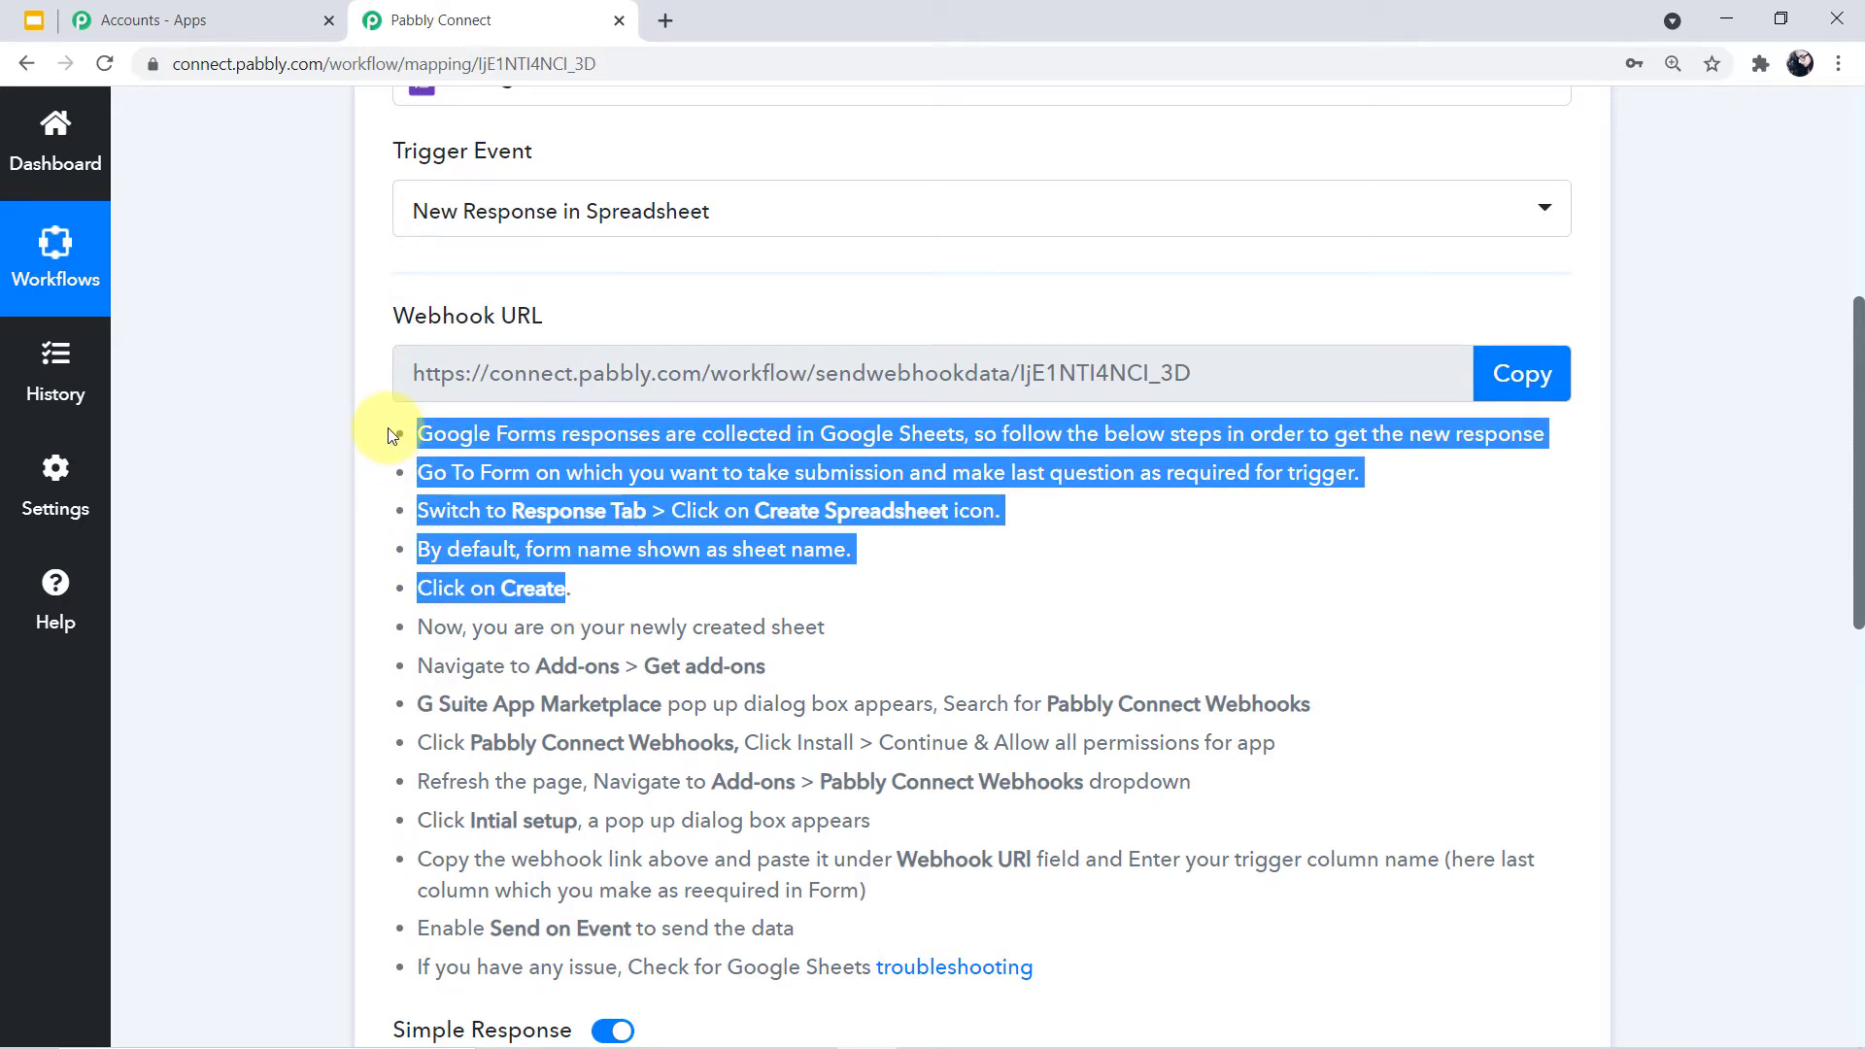
click(1124, 562)
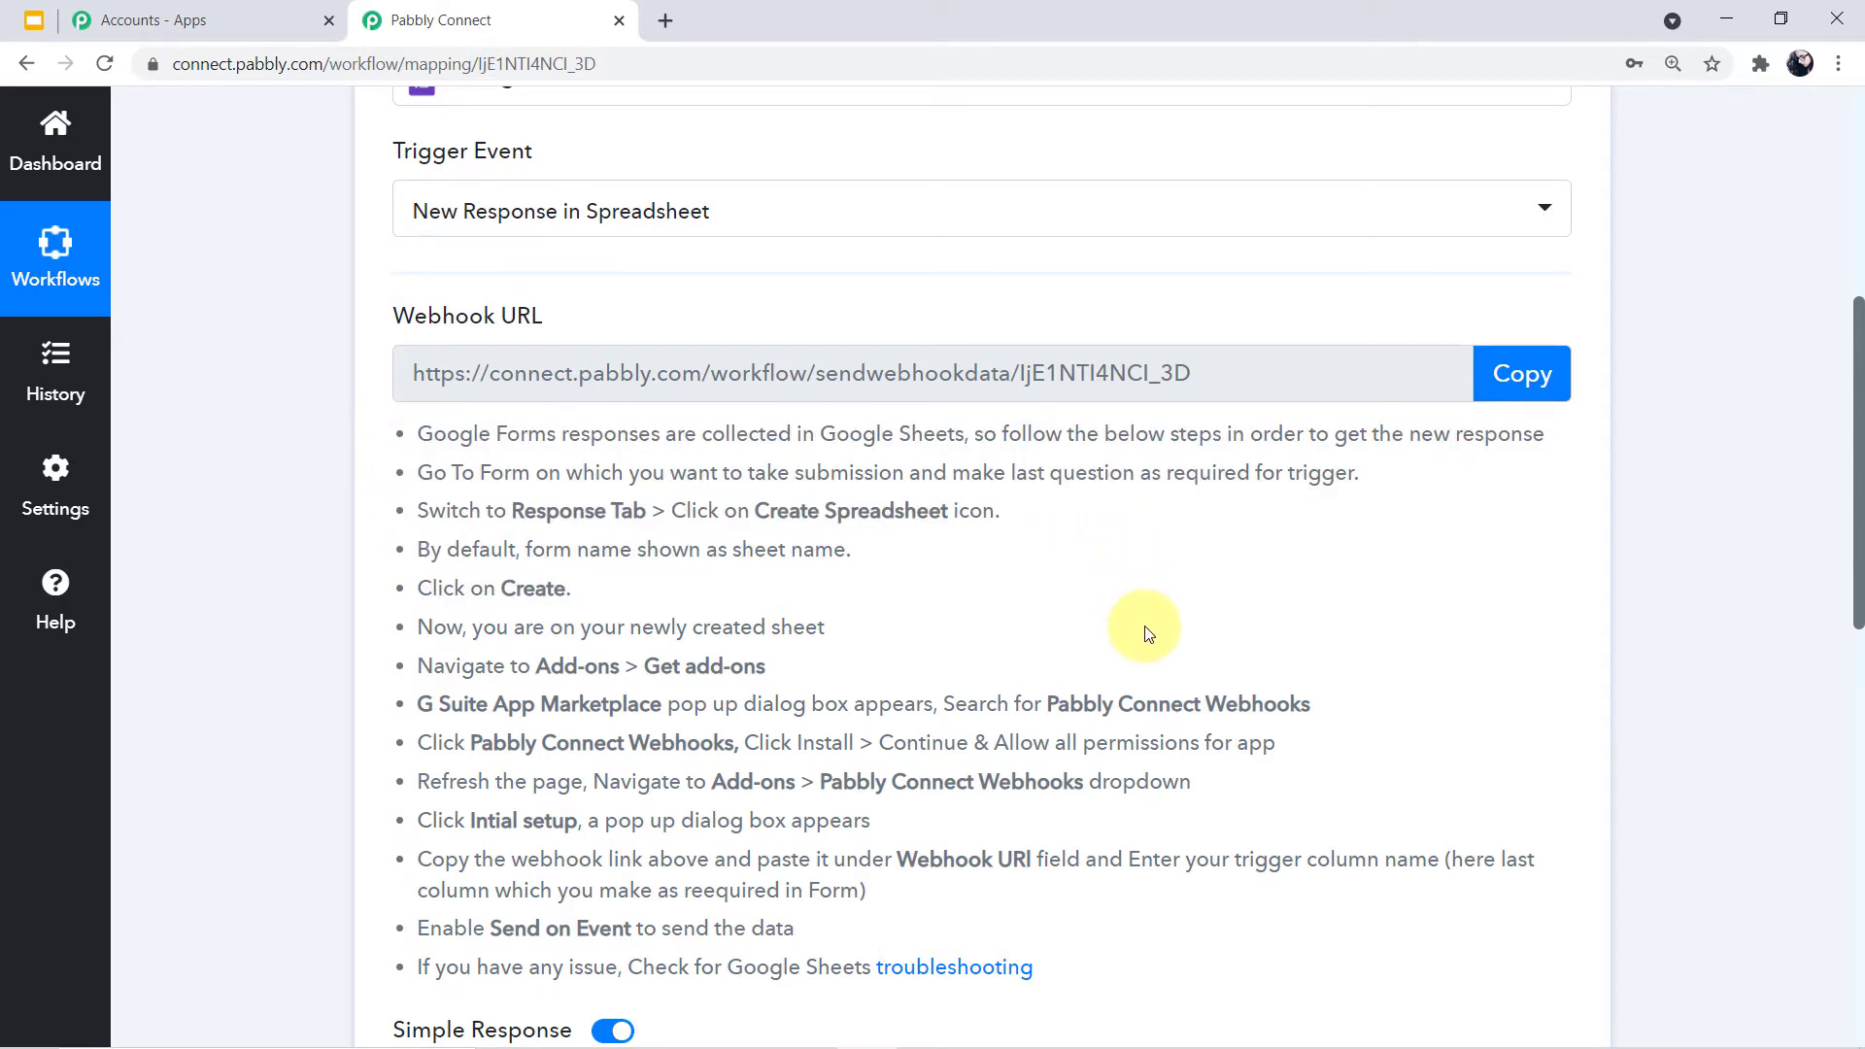
scroll(1141, 634, up, 6)
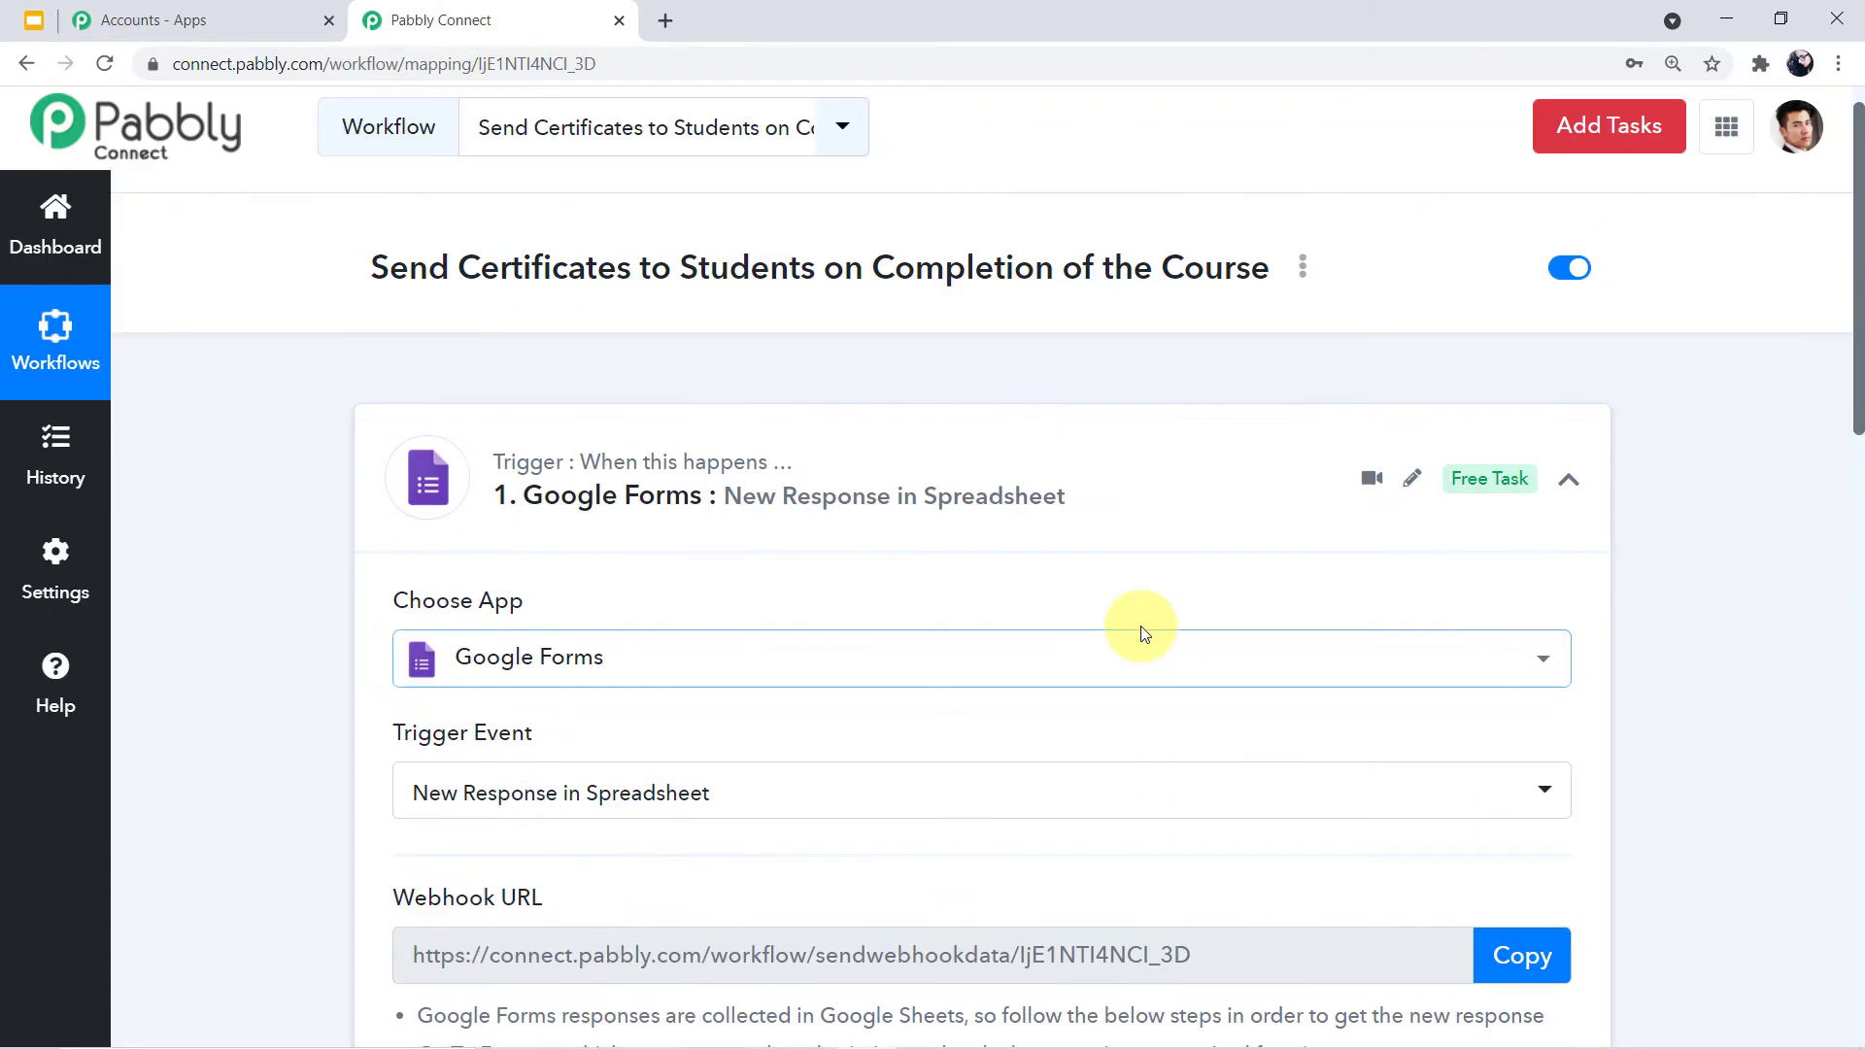
In a new tab, launch Google Forms from the Google apps grid and scroll to Recent forms
click(670, 21)
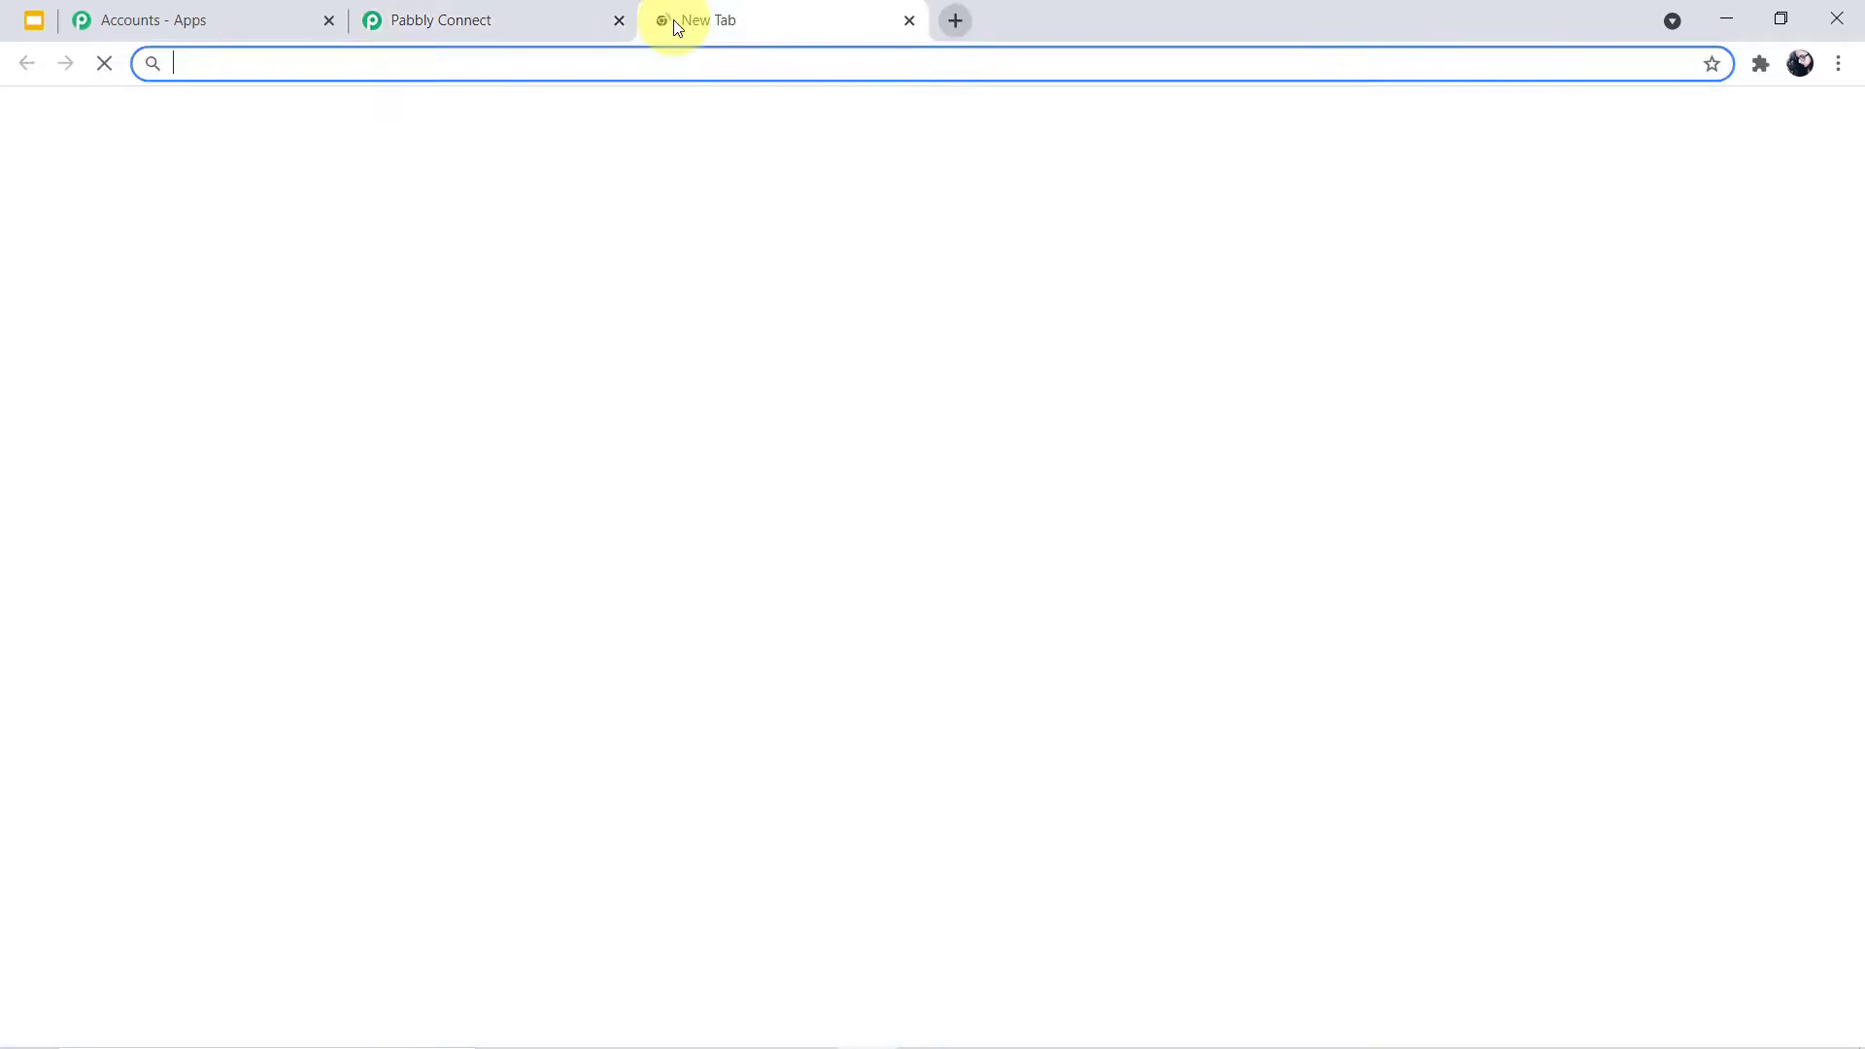
click(1766, 136)
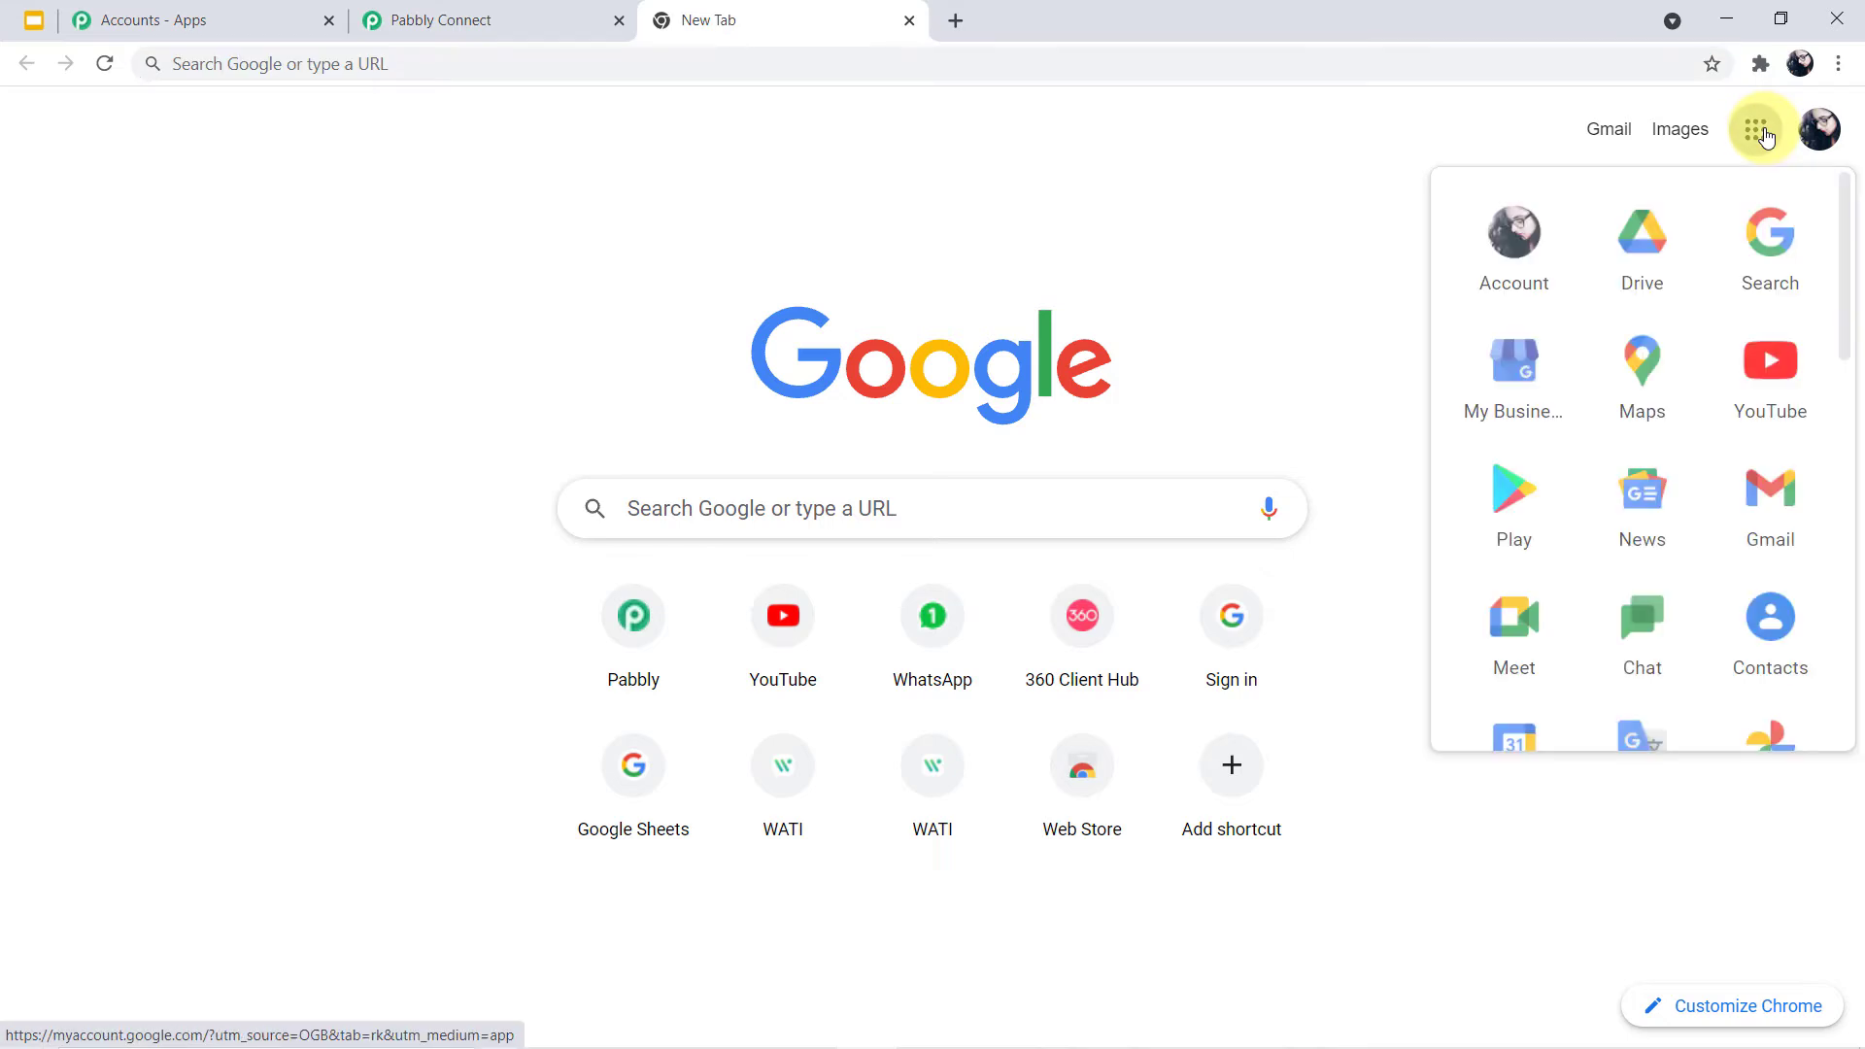
scroll(1663, 361, down, 10)
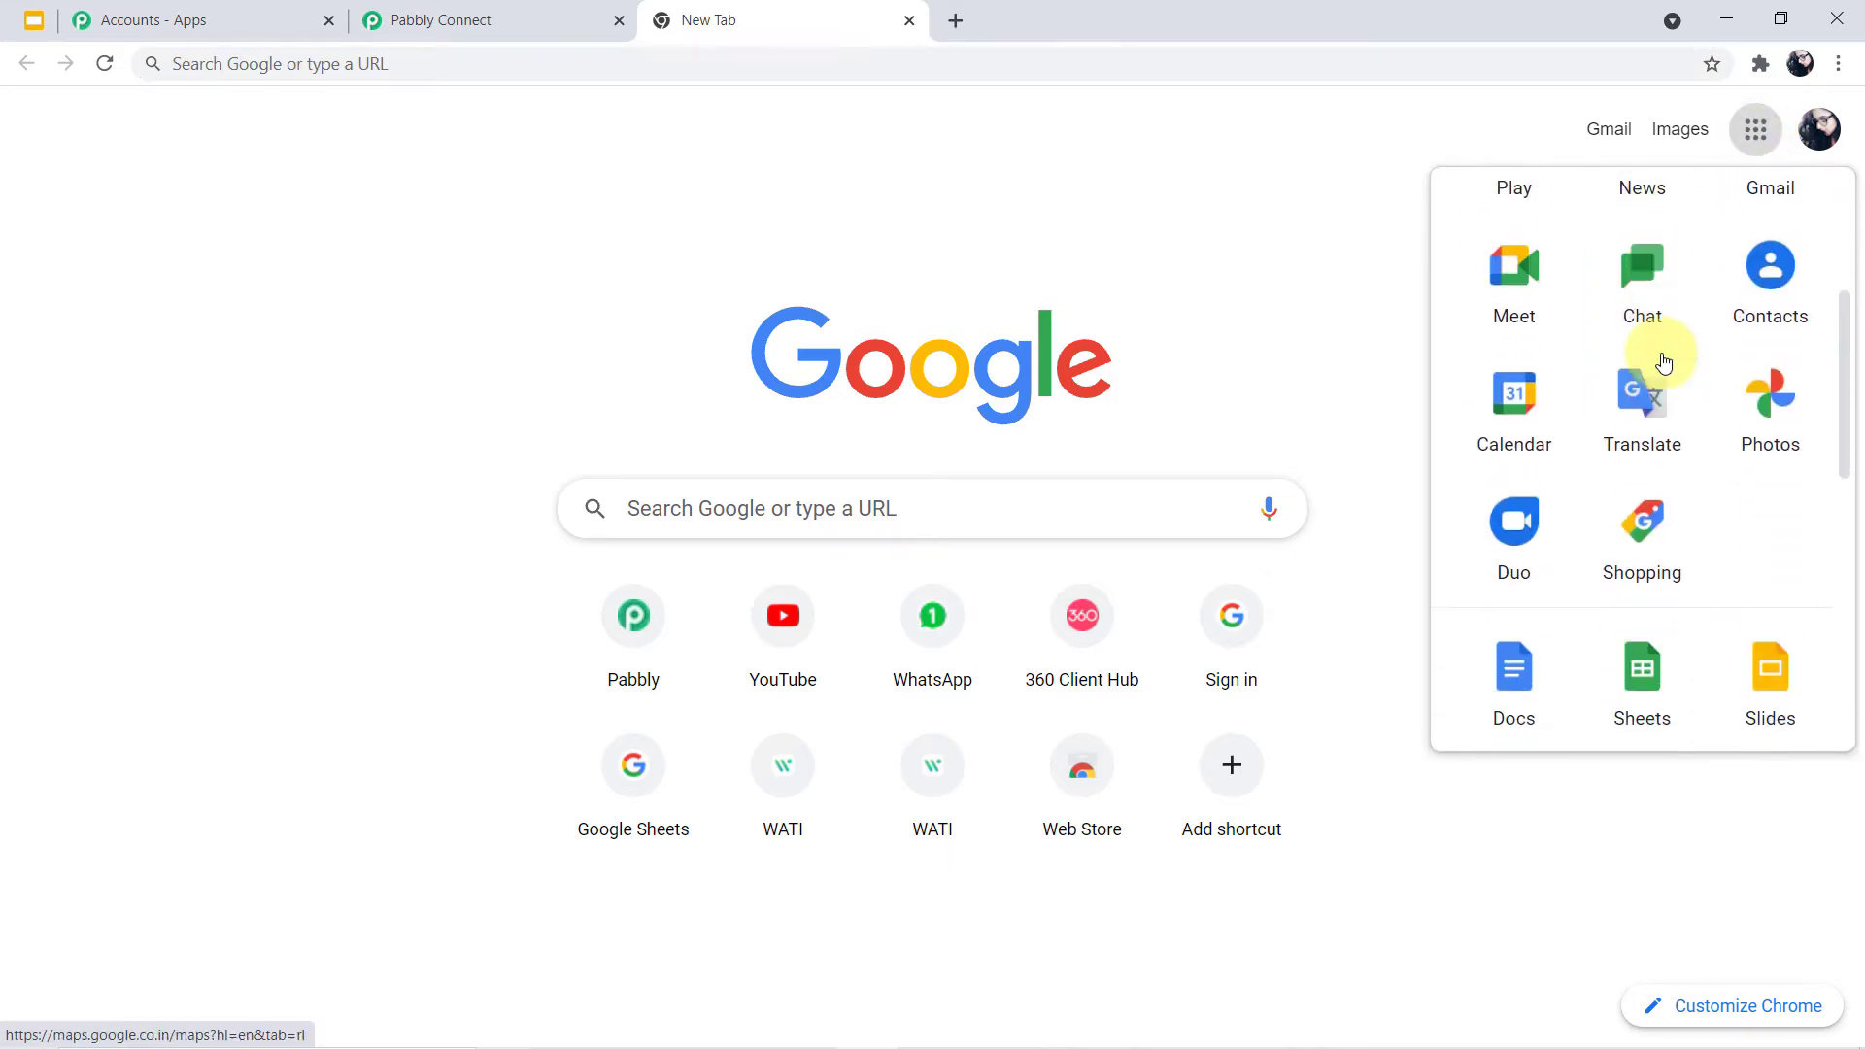
click(1632, 580)
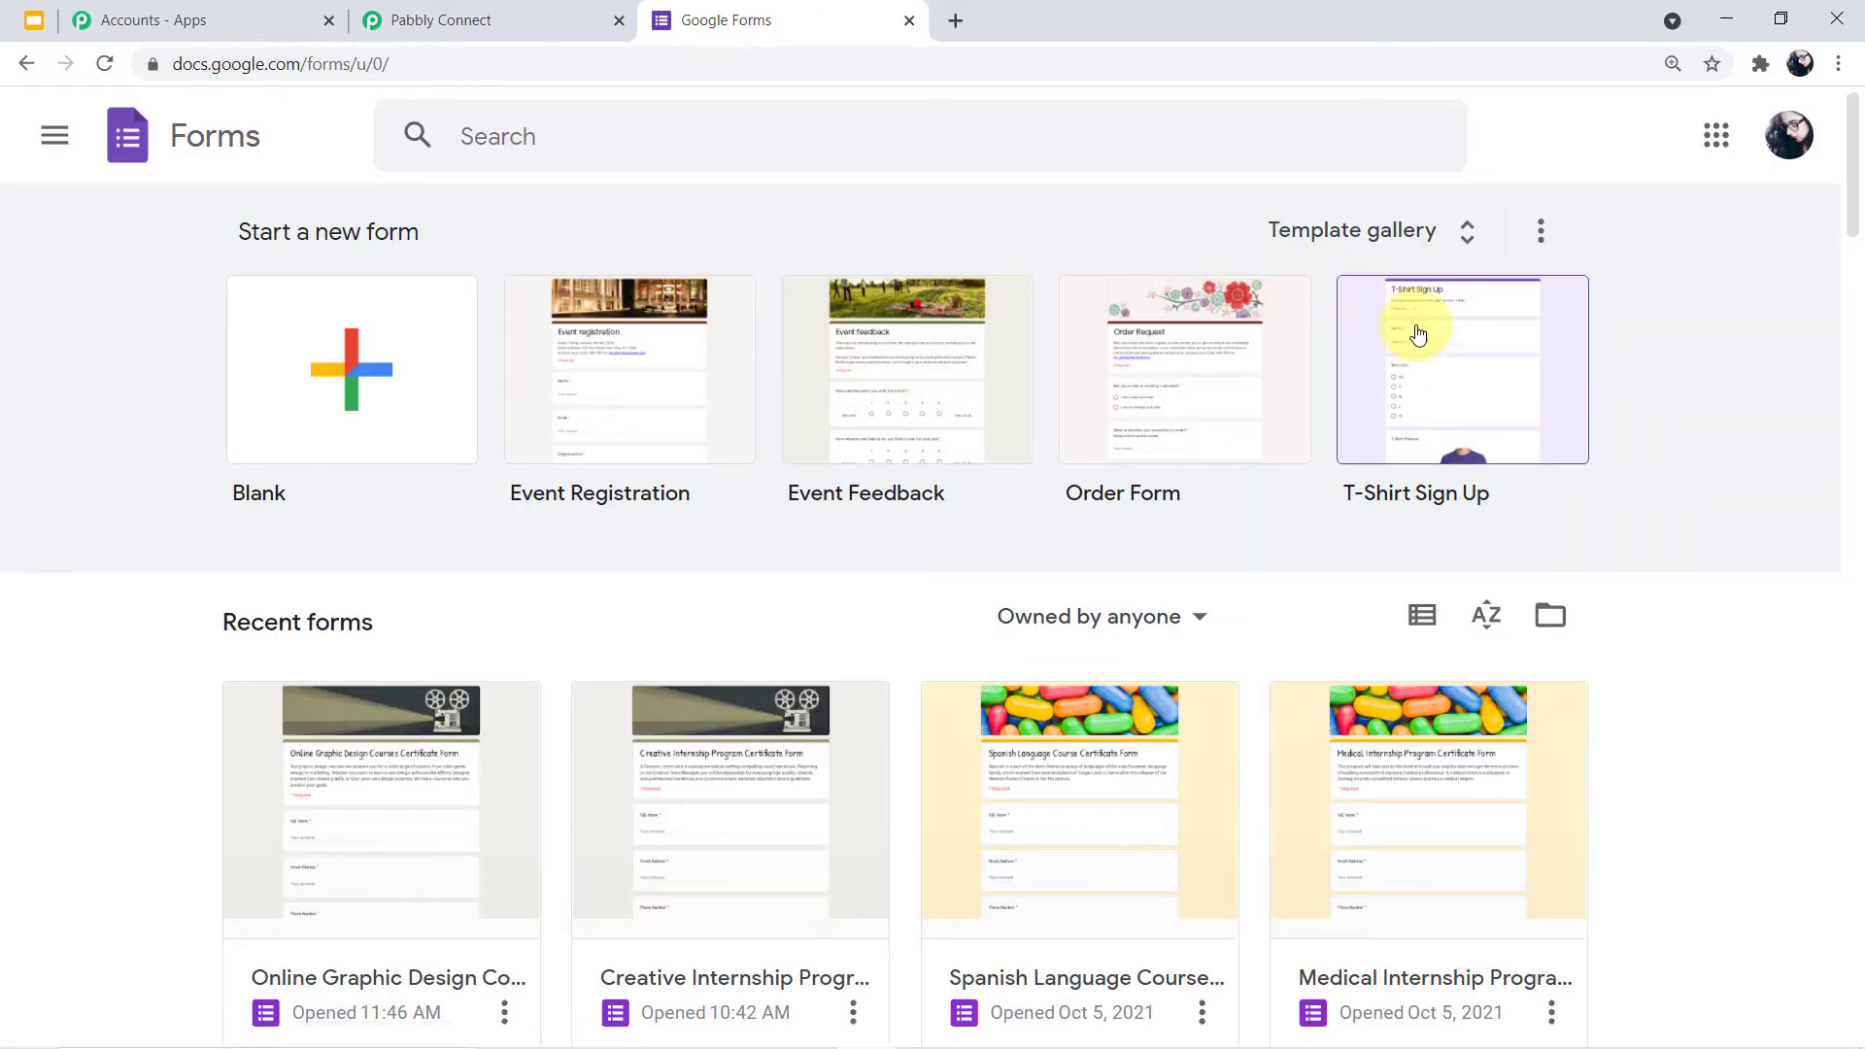
scroll(1438, 350, down, 3)
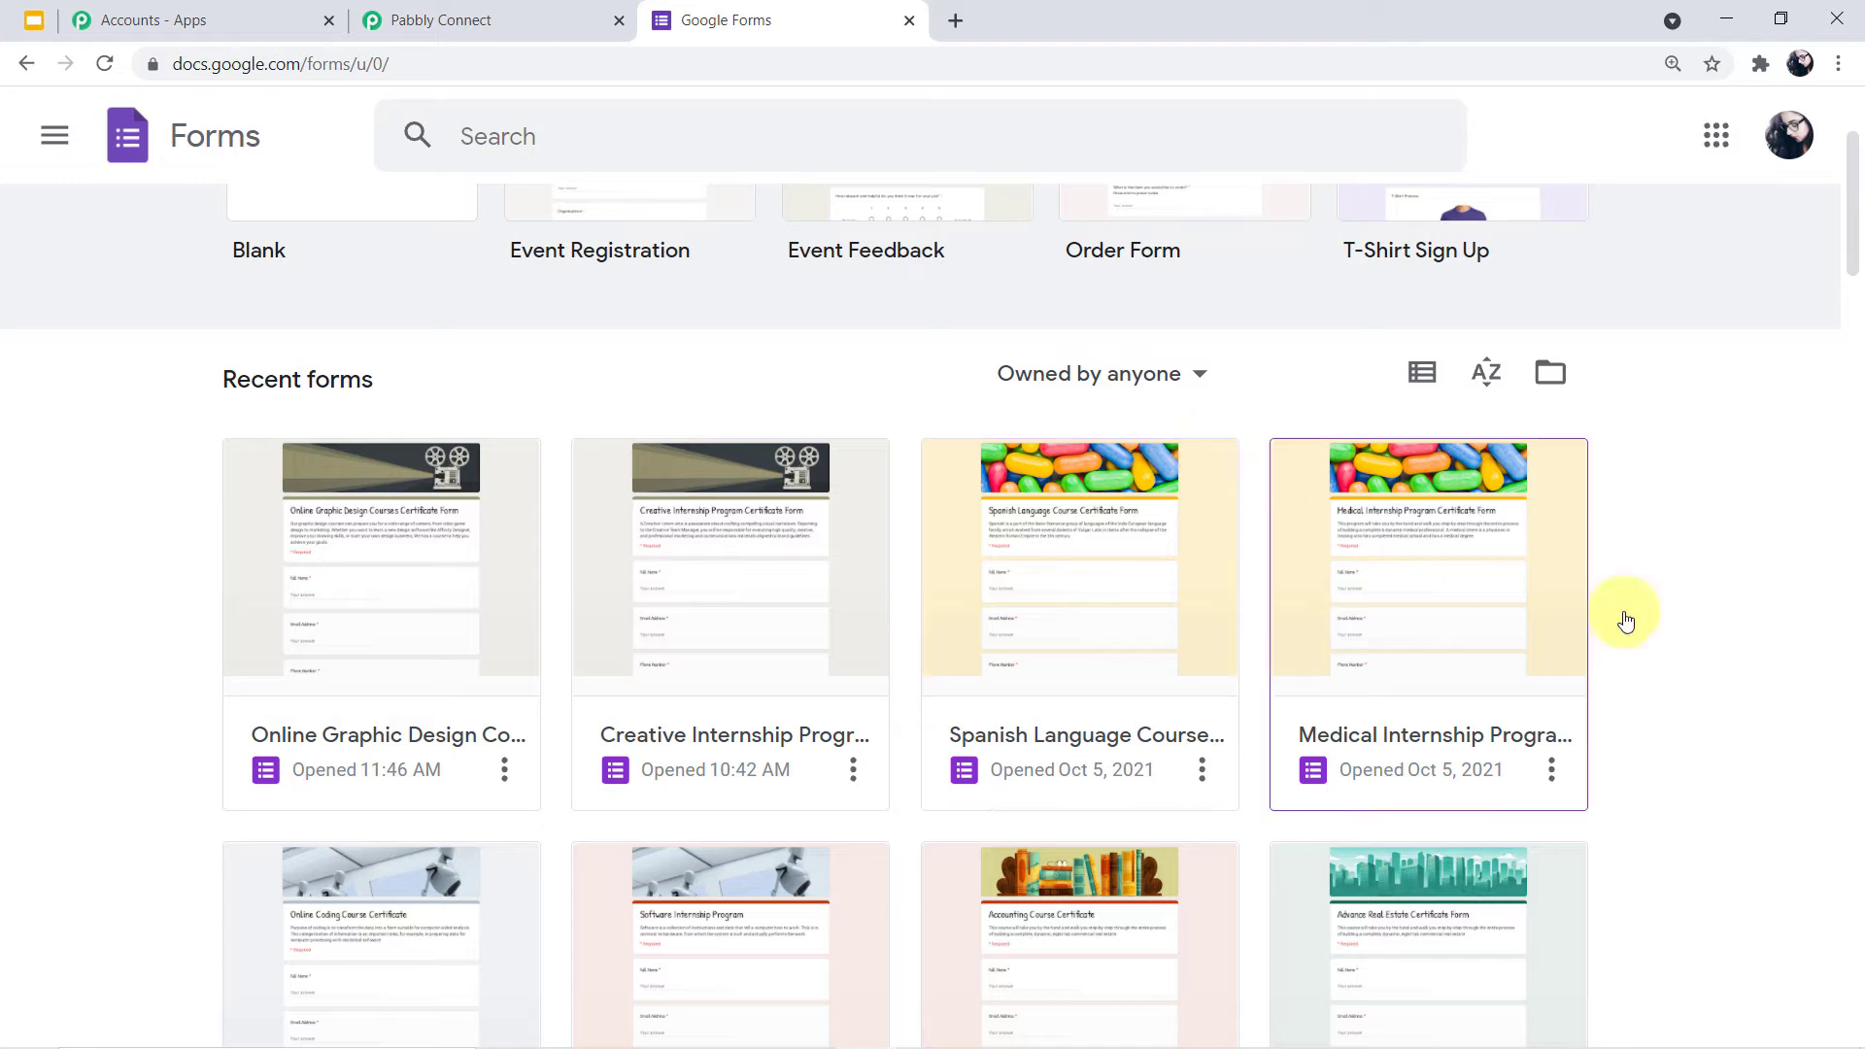
Open the Spanish Language Course Certificate Form, look over its questions, and show its 1-response summary
click(1142, 610)
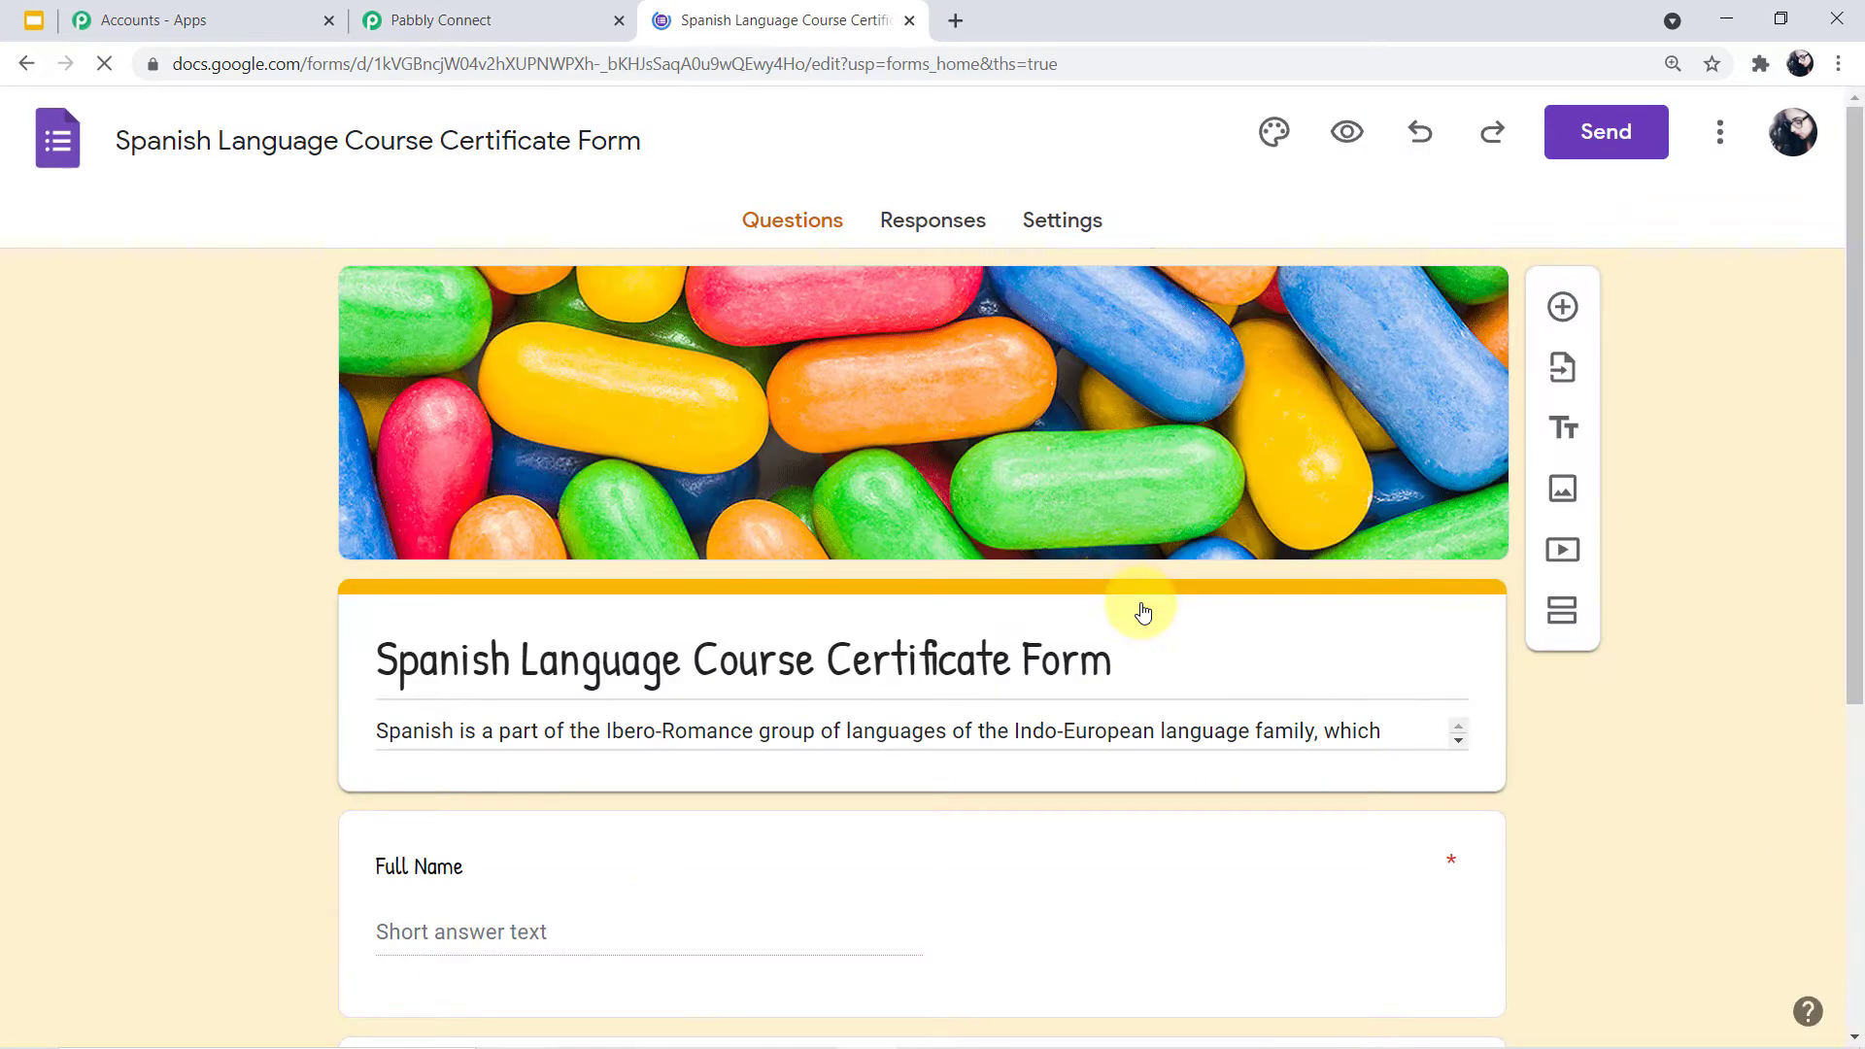
scroll(1179, 538, down, 5)
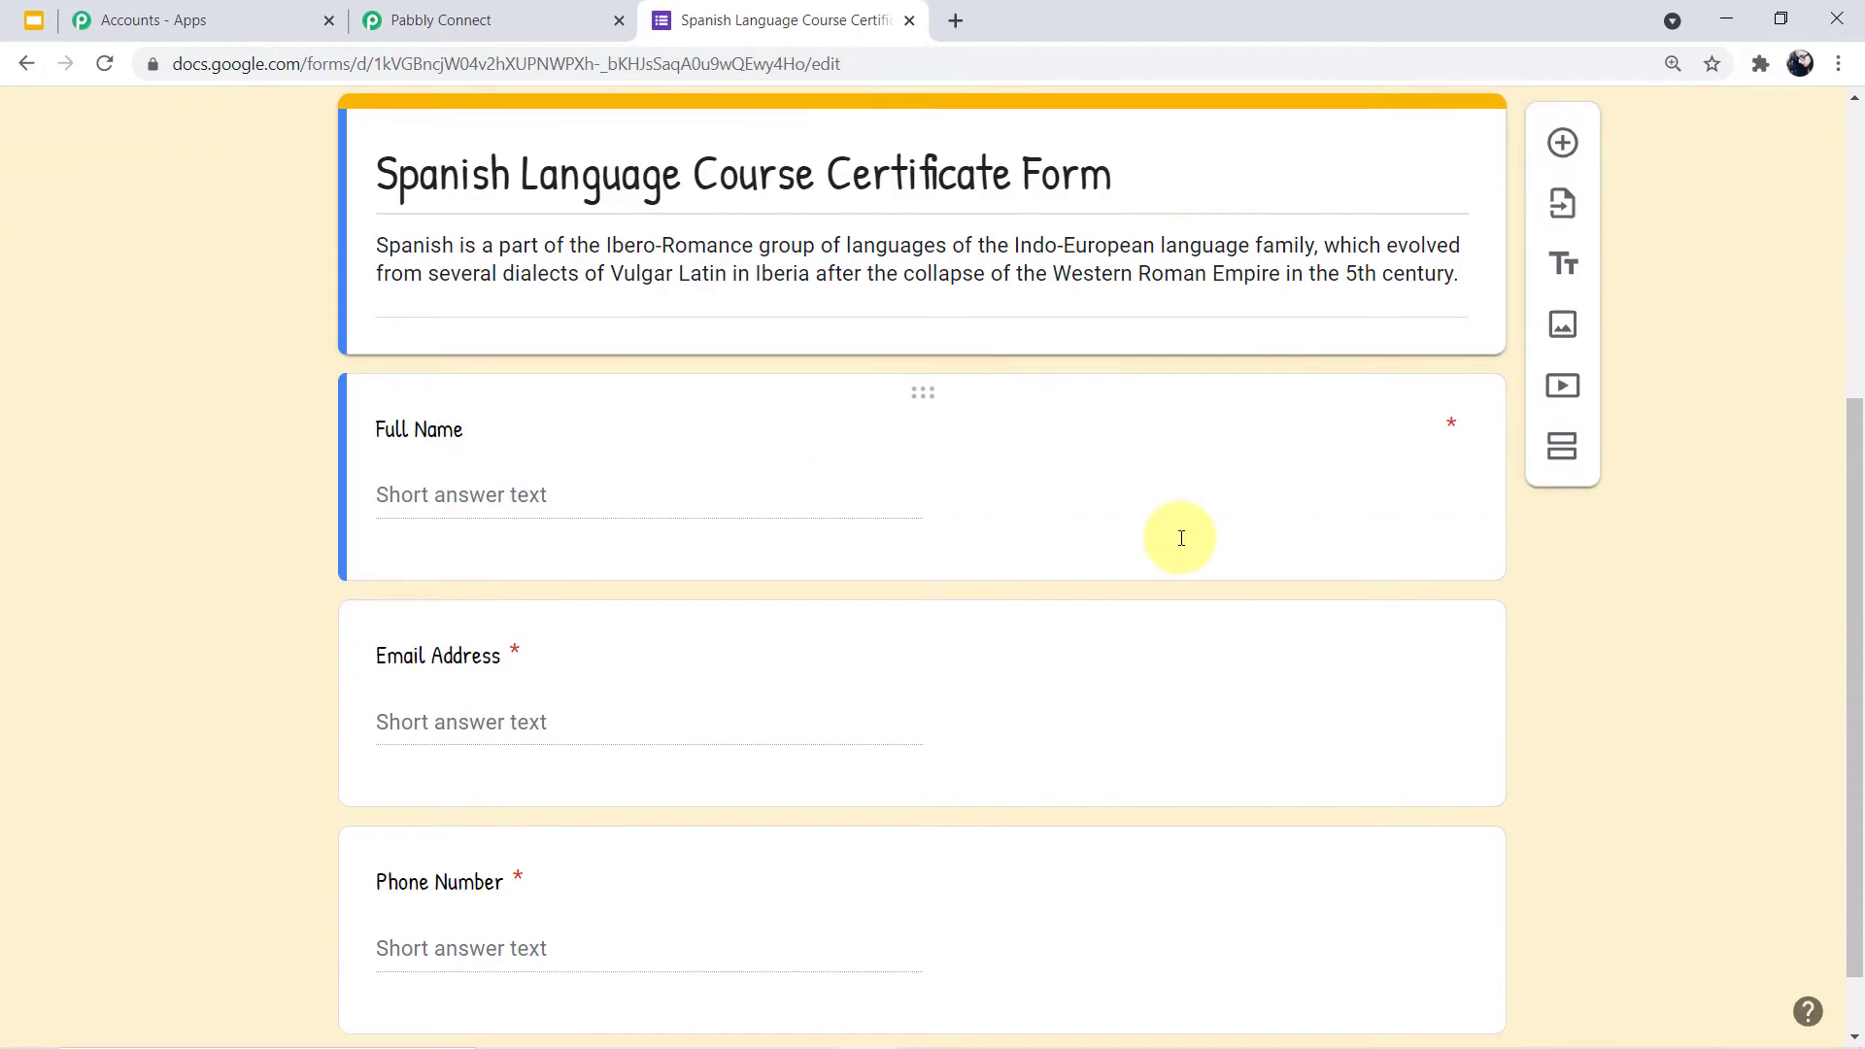
scroll(1181, 538, down, 1)
scroll(1181, 538, up, 1)
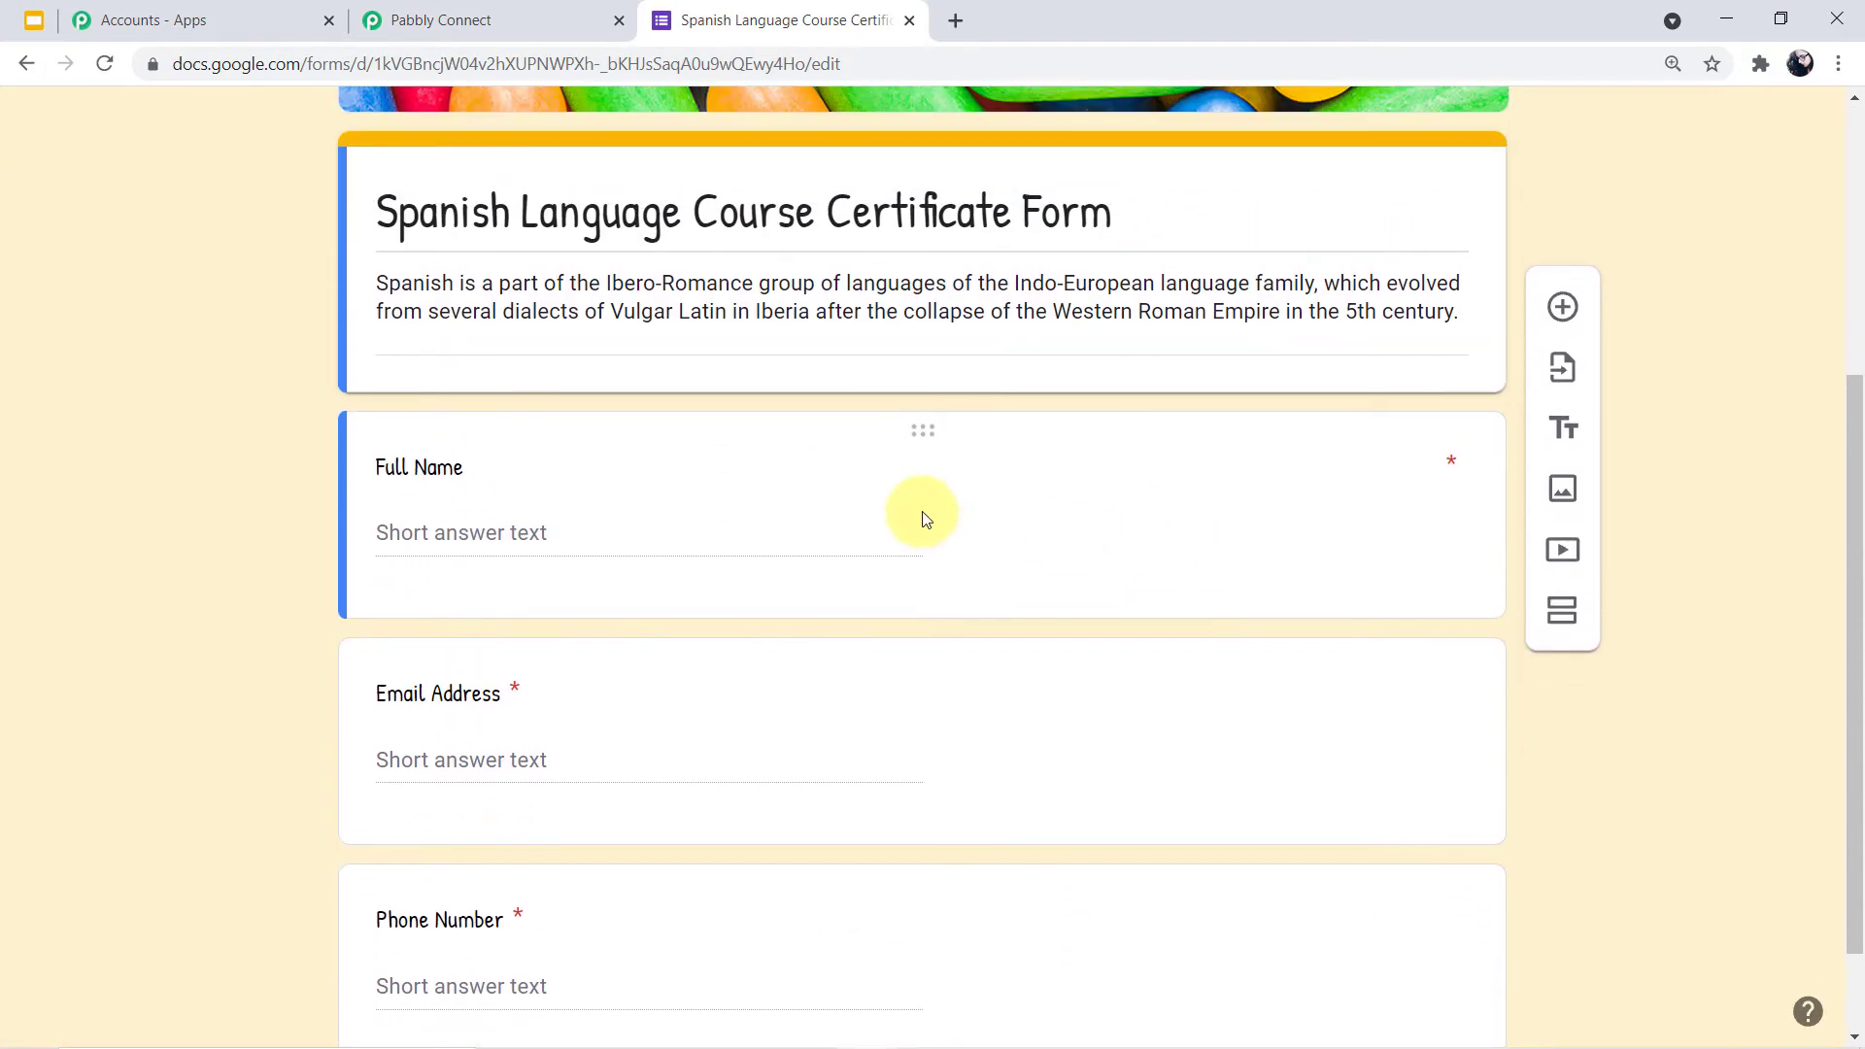
scroll(1067, 538, up, 5)
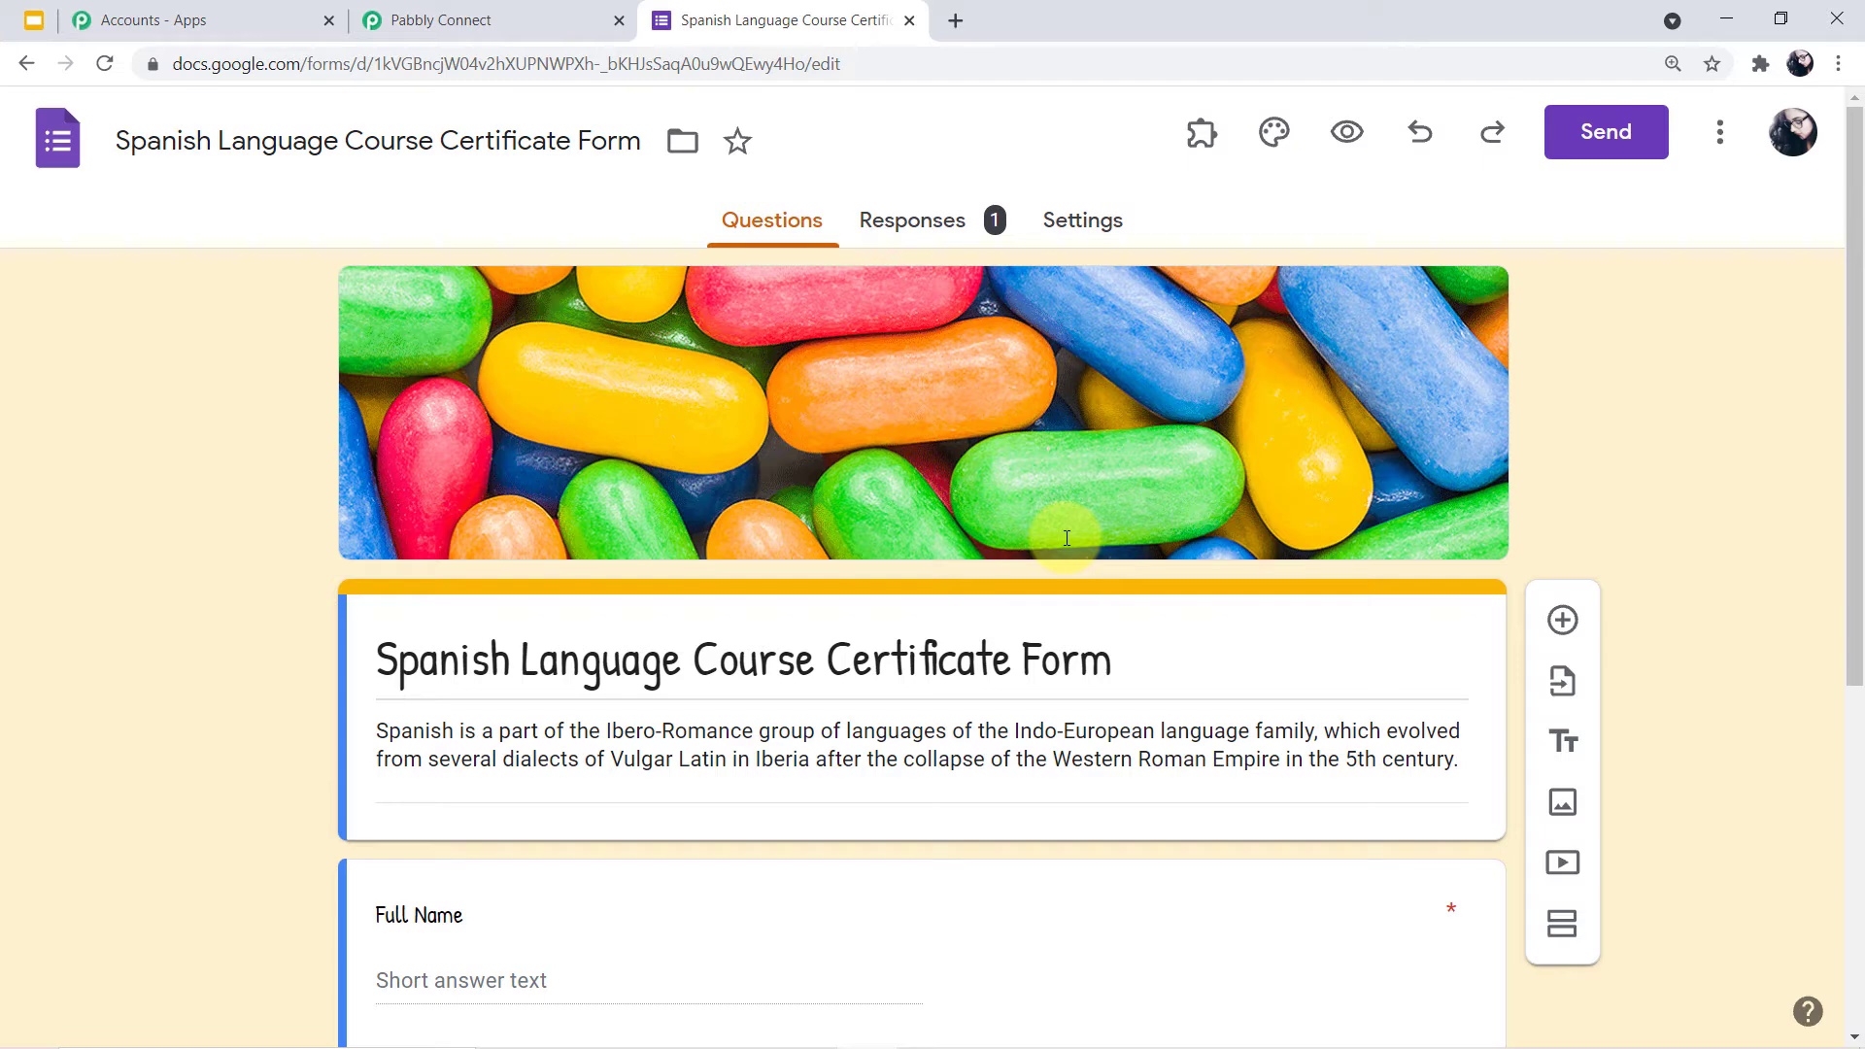
click(927, 231)
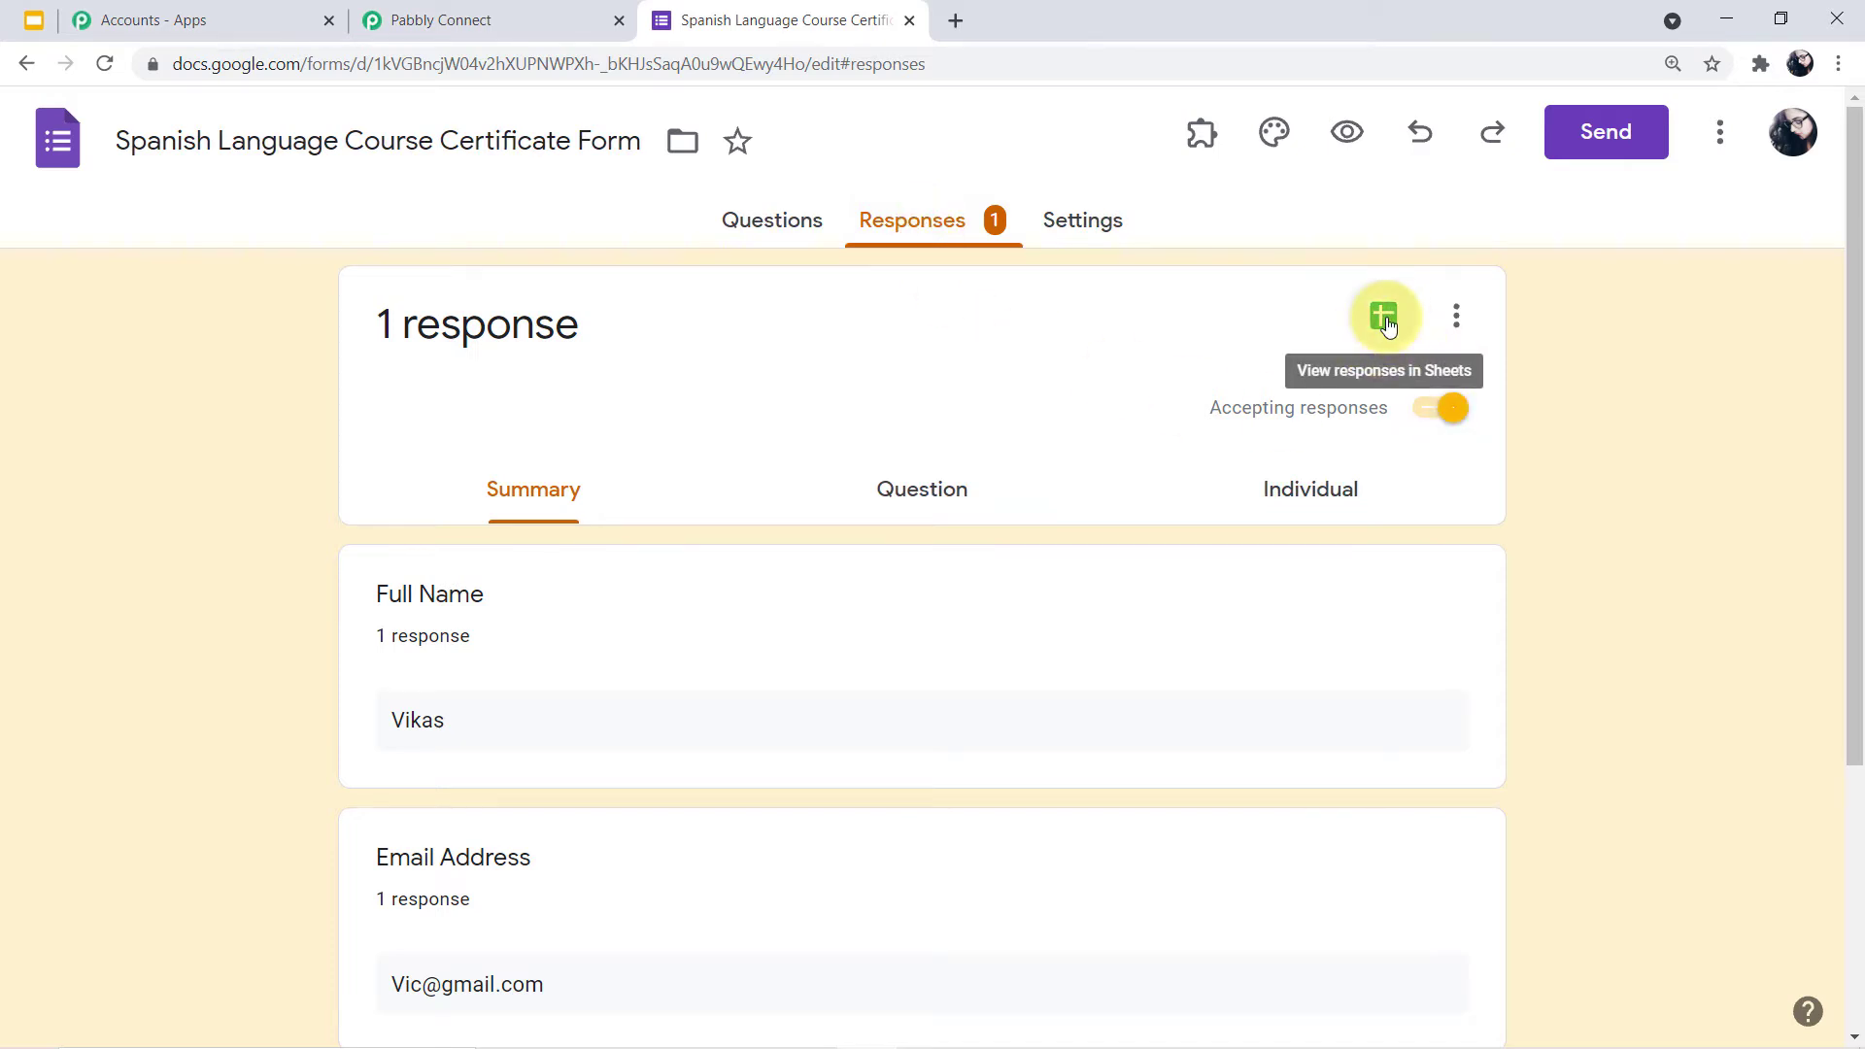
Open the linked responses spreadsheet and delete the test response in row 2, keeping only the headers
click(1386, 323)
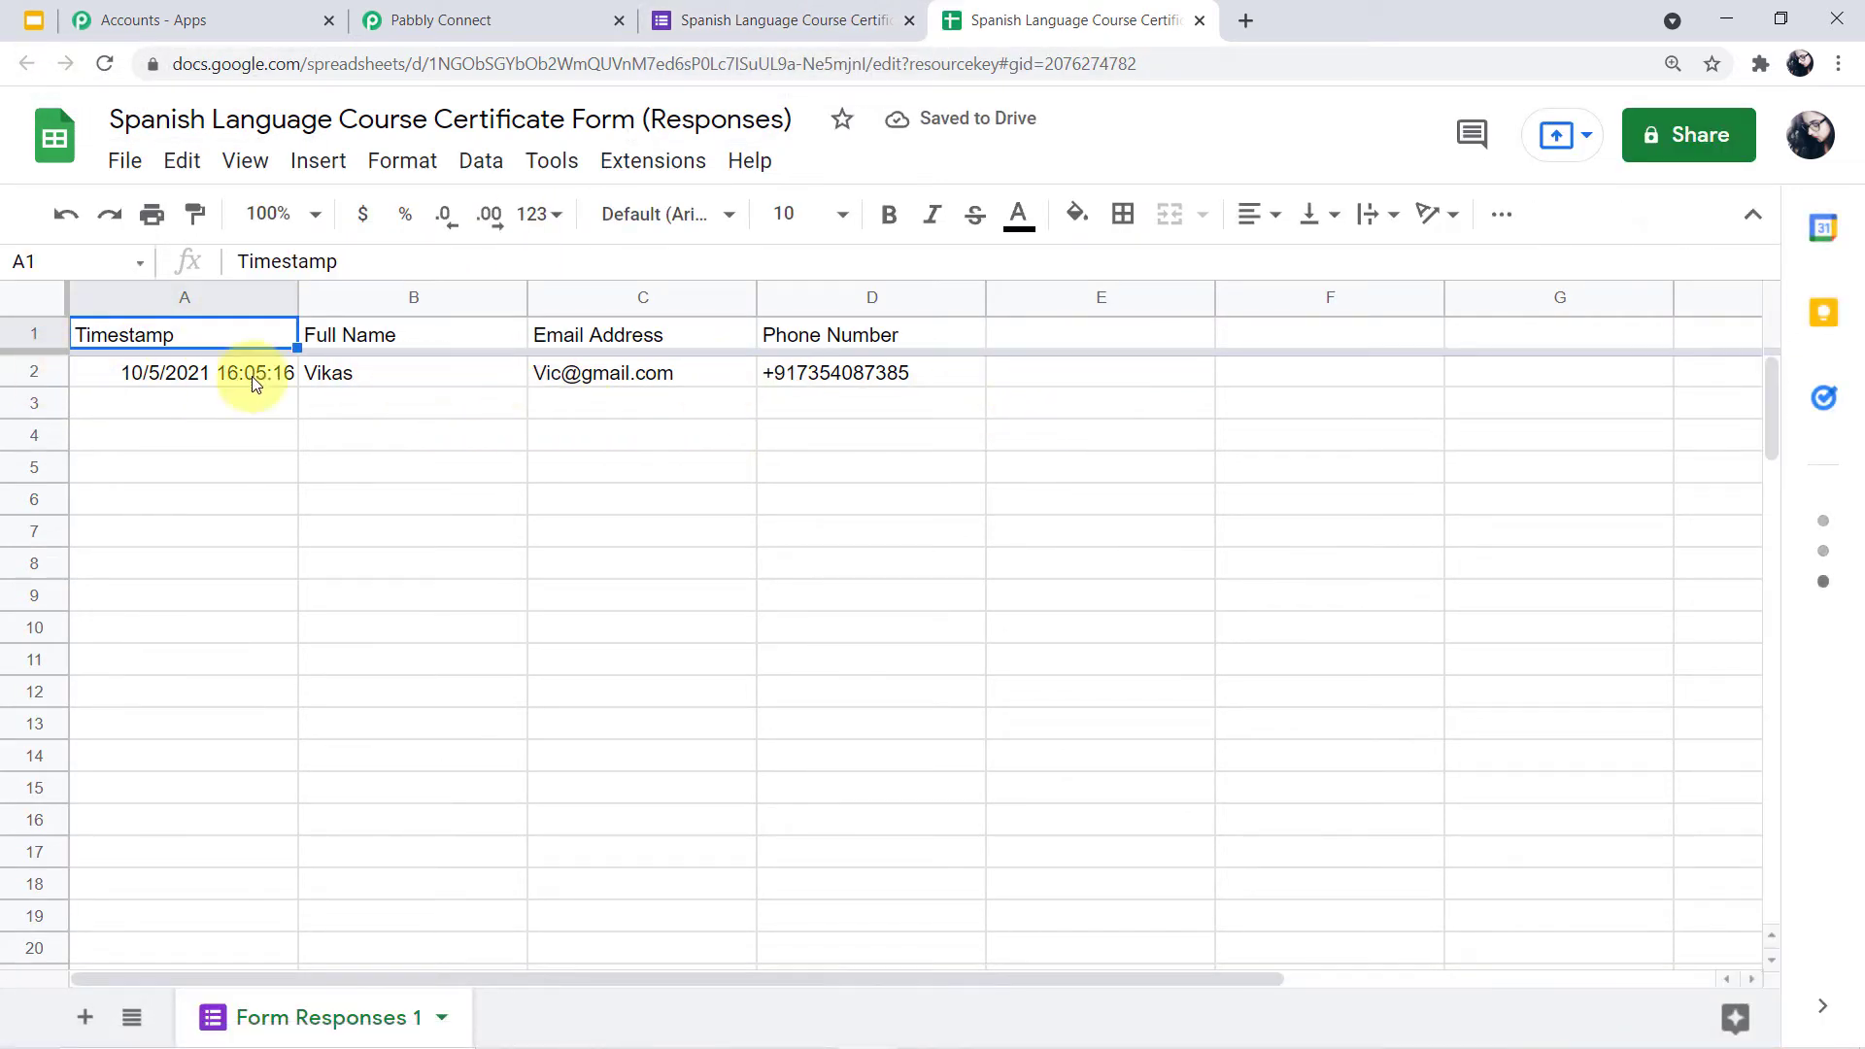
click(39, 374)
key(Delete)
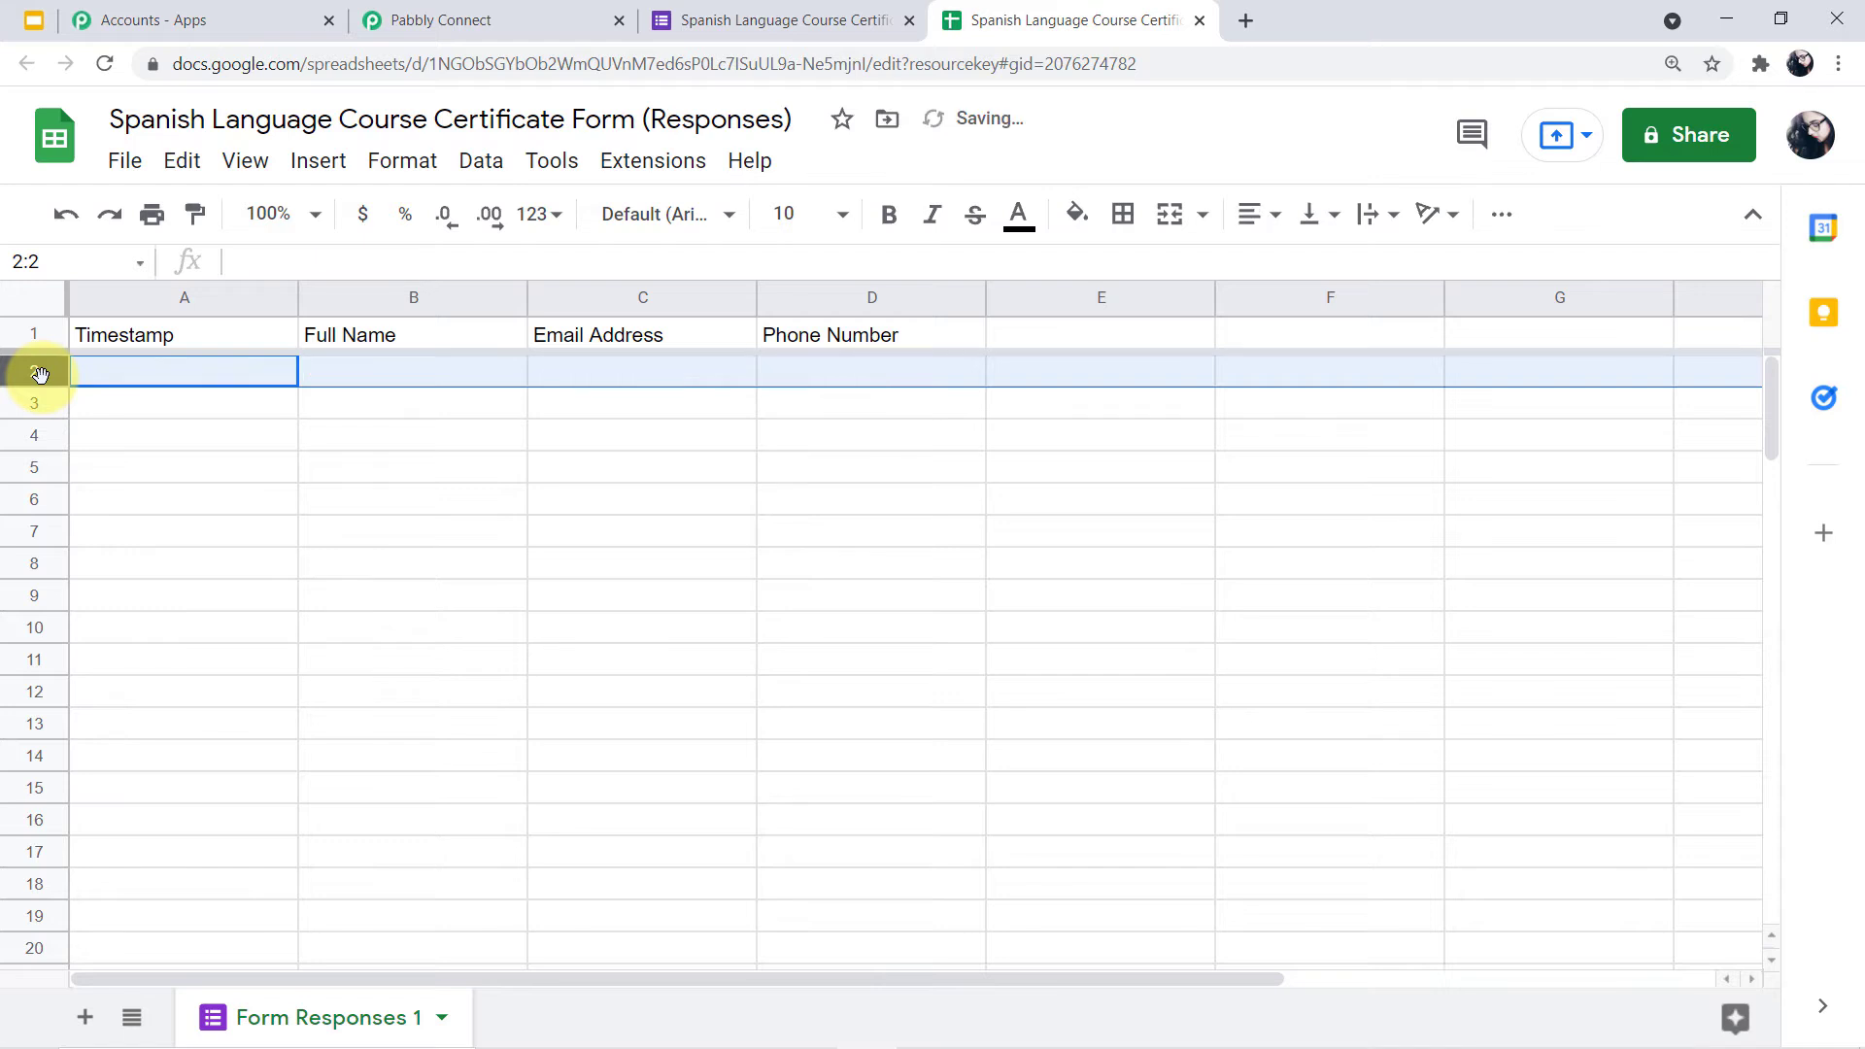
click(312, 430)
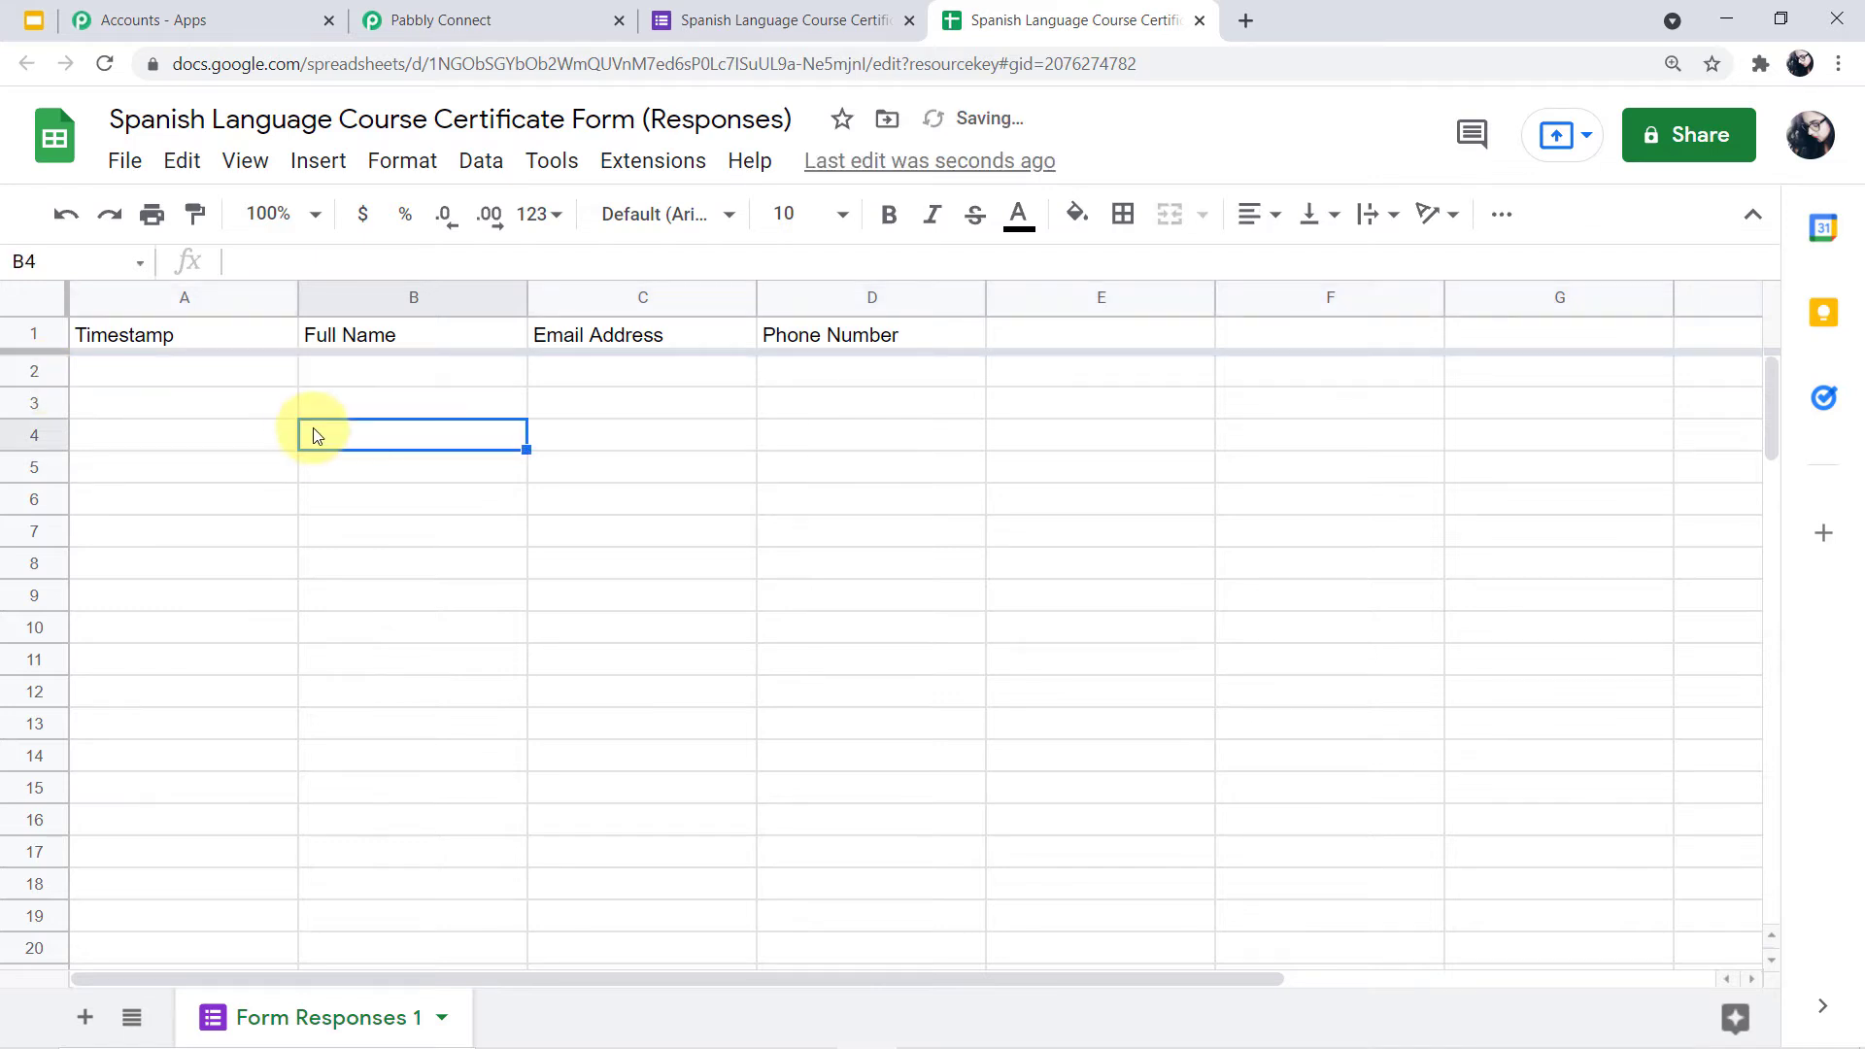
click(1086, 375)
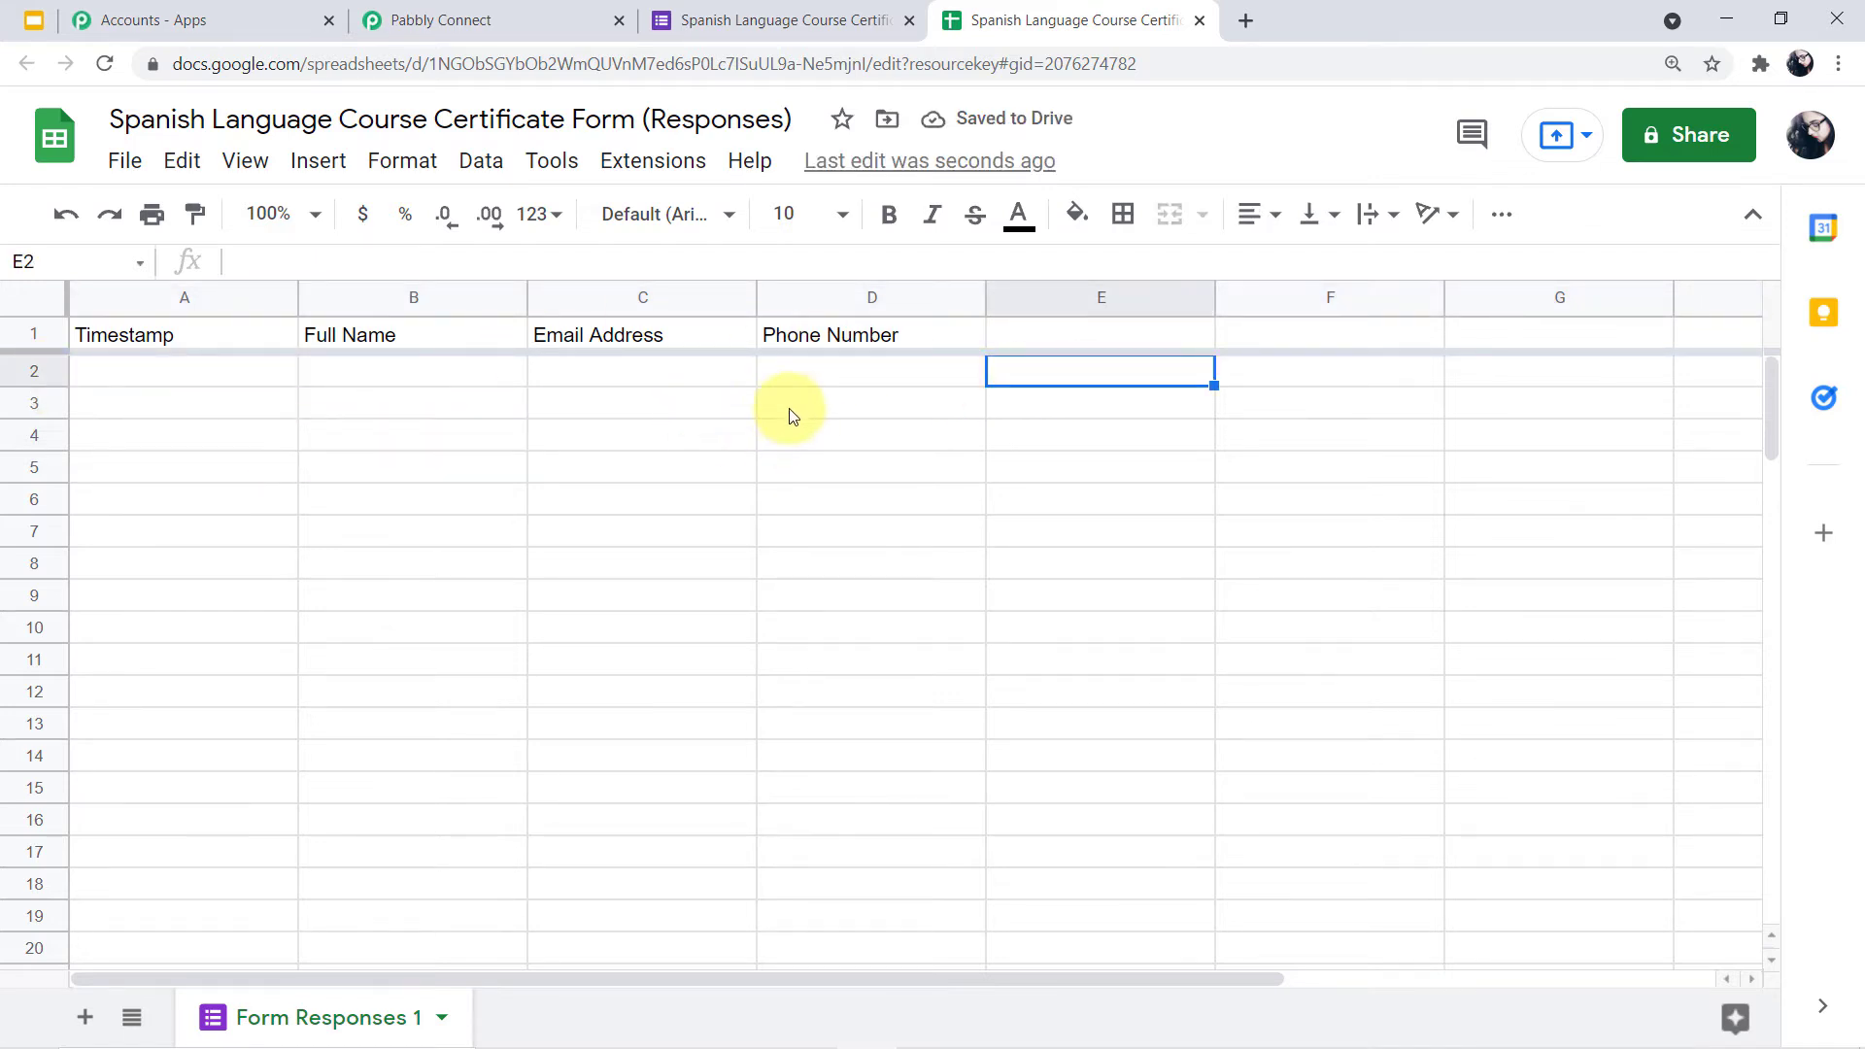
Return to the certificate form's editor and open its respondent preview
click(765, 20)
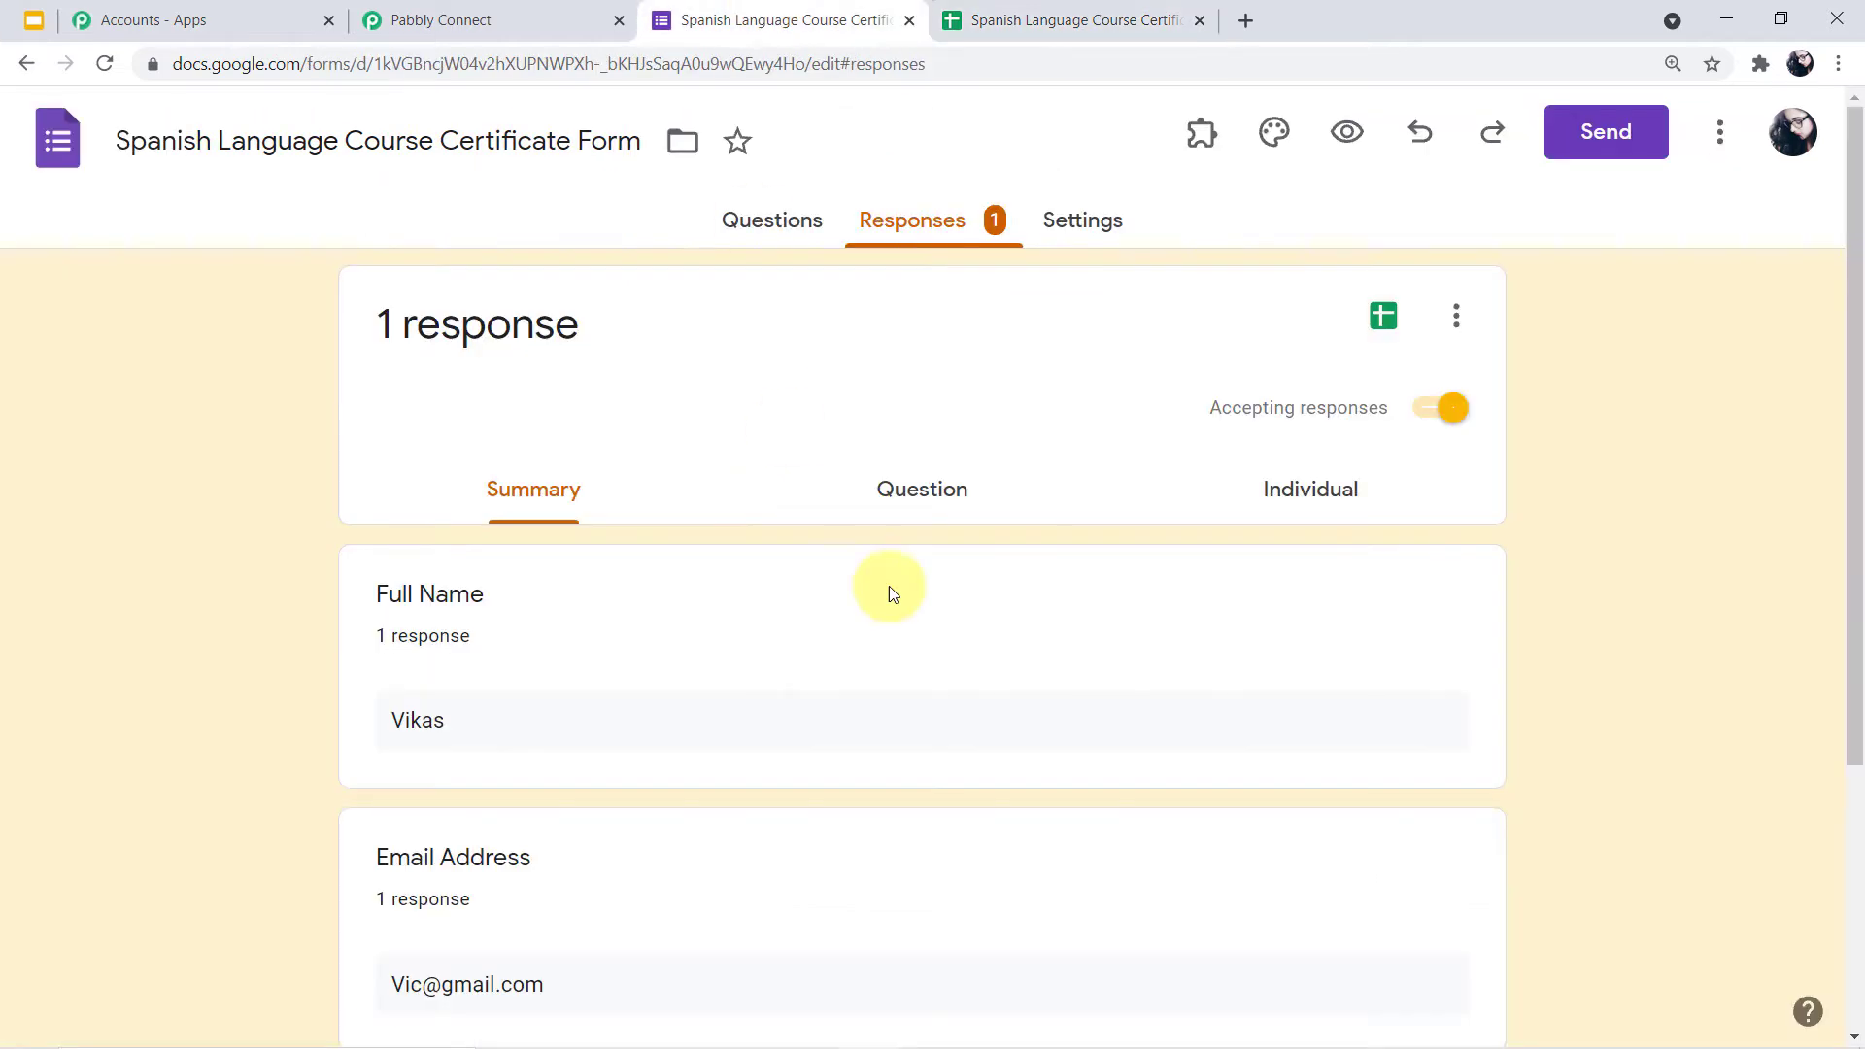
click(772, 222)
scroll(854, 653, down, 4)
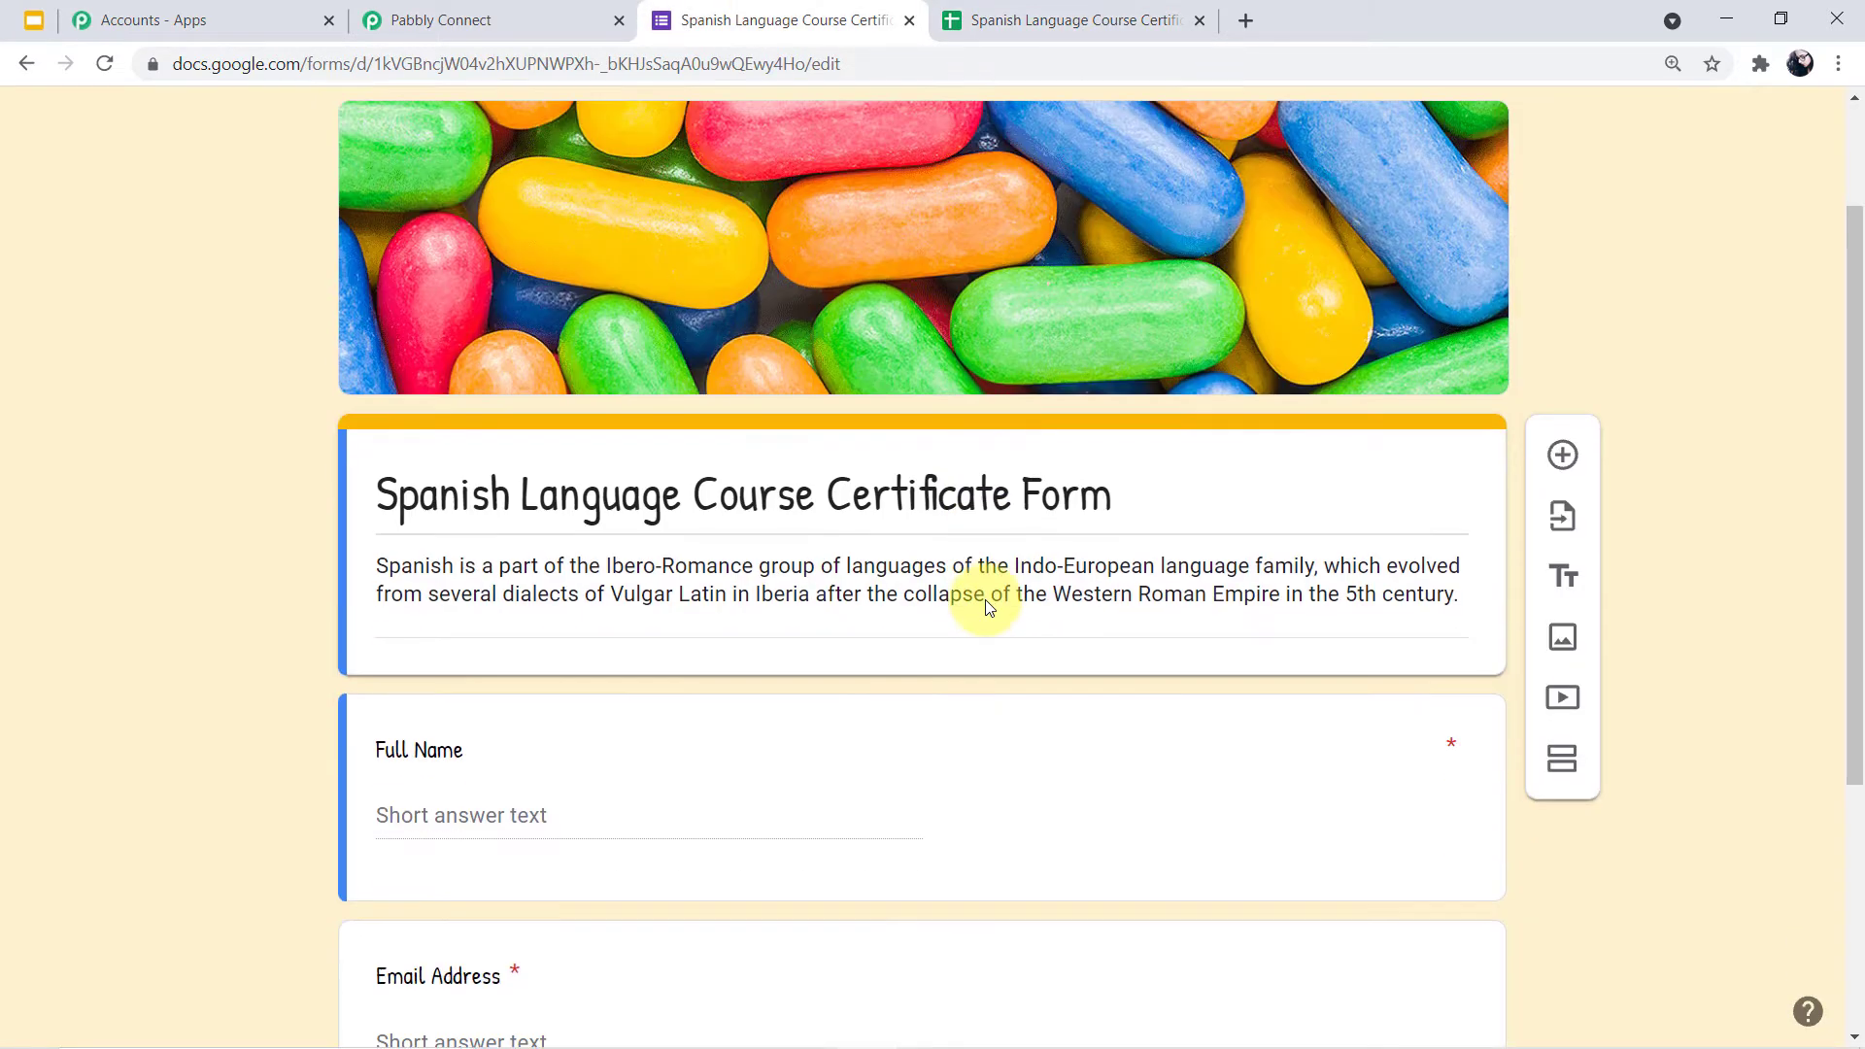
scroll(583, 680, down, 2)
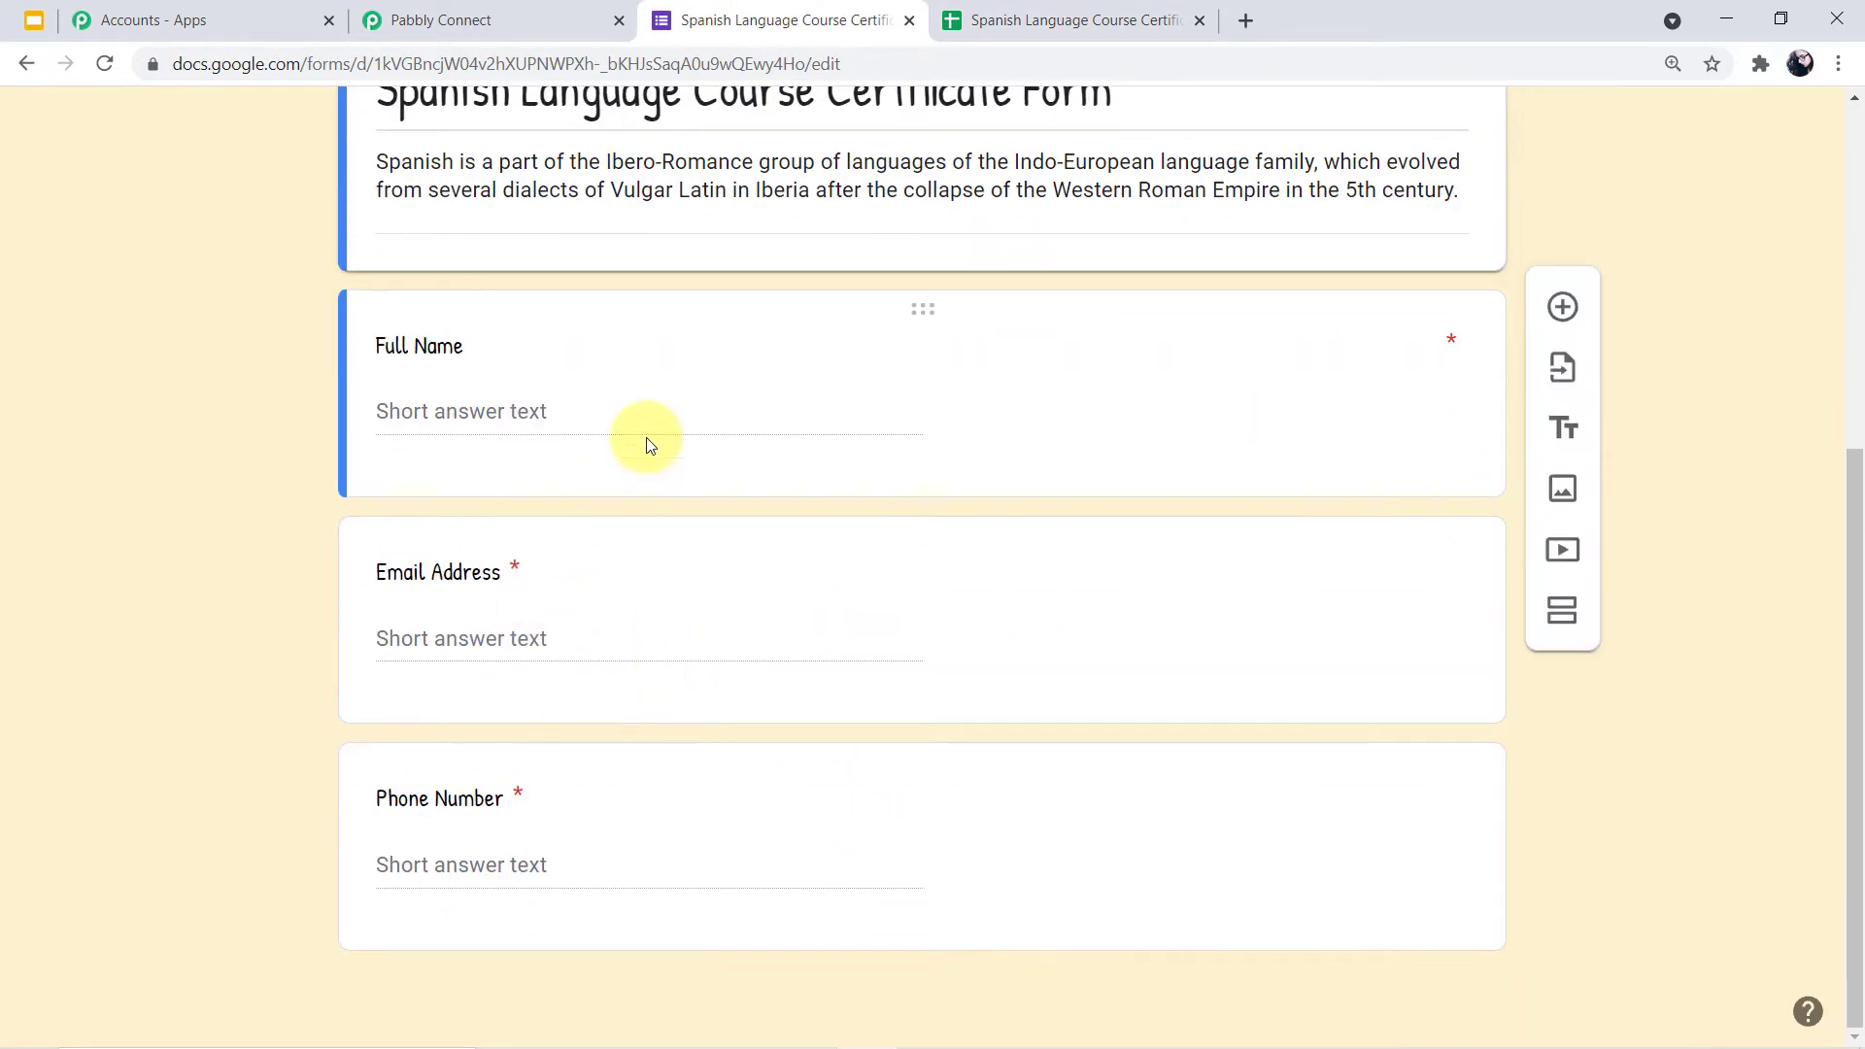
click(1073, 20)
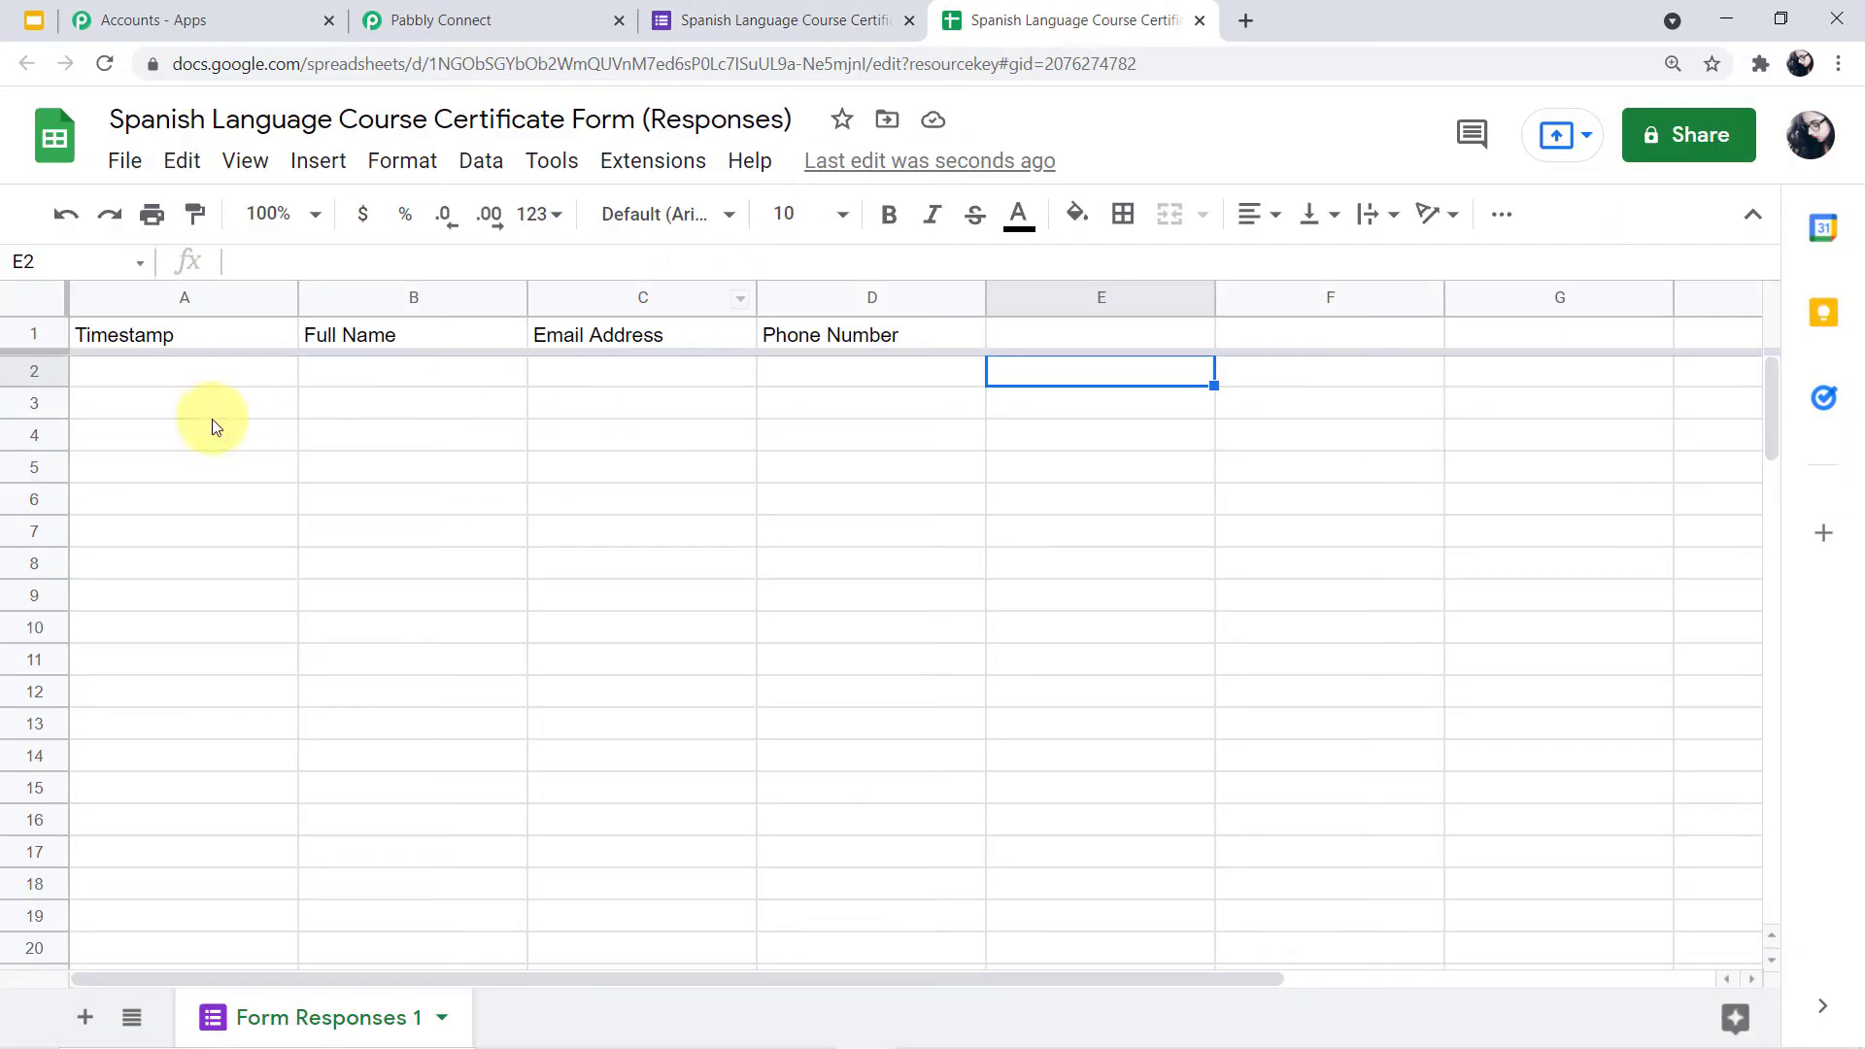
click(837, 8)
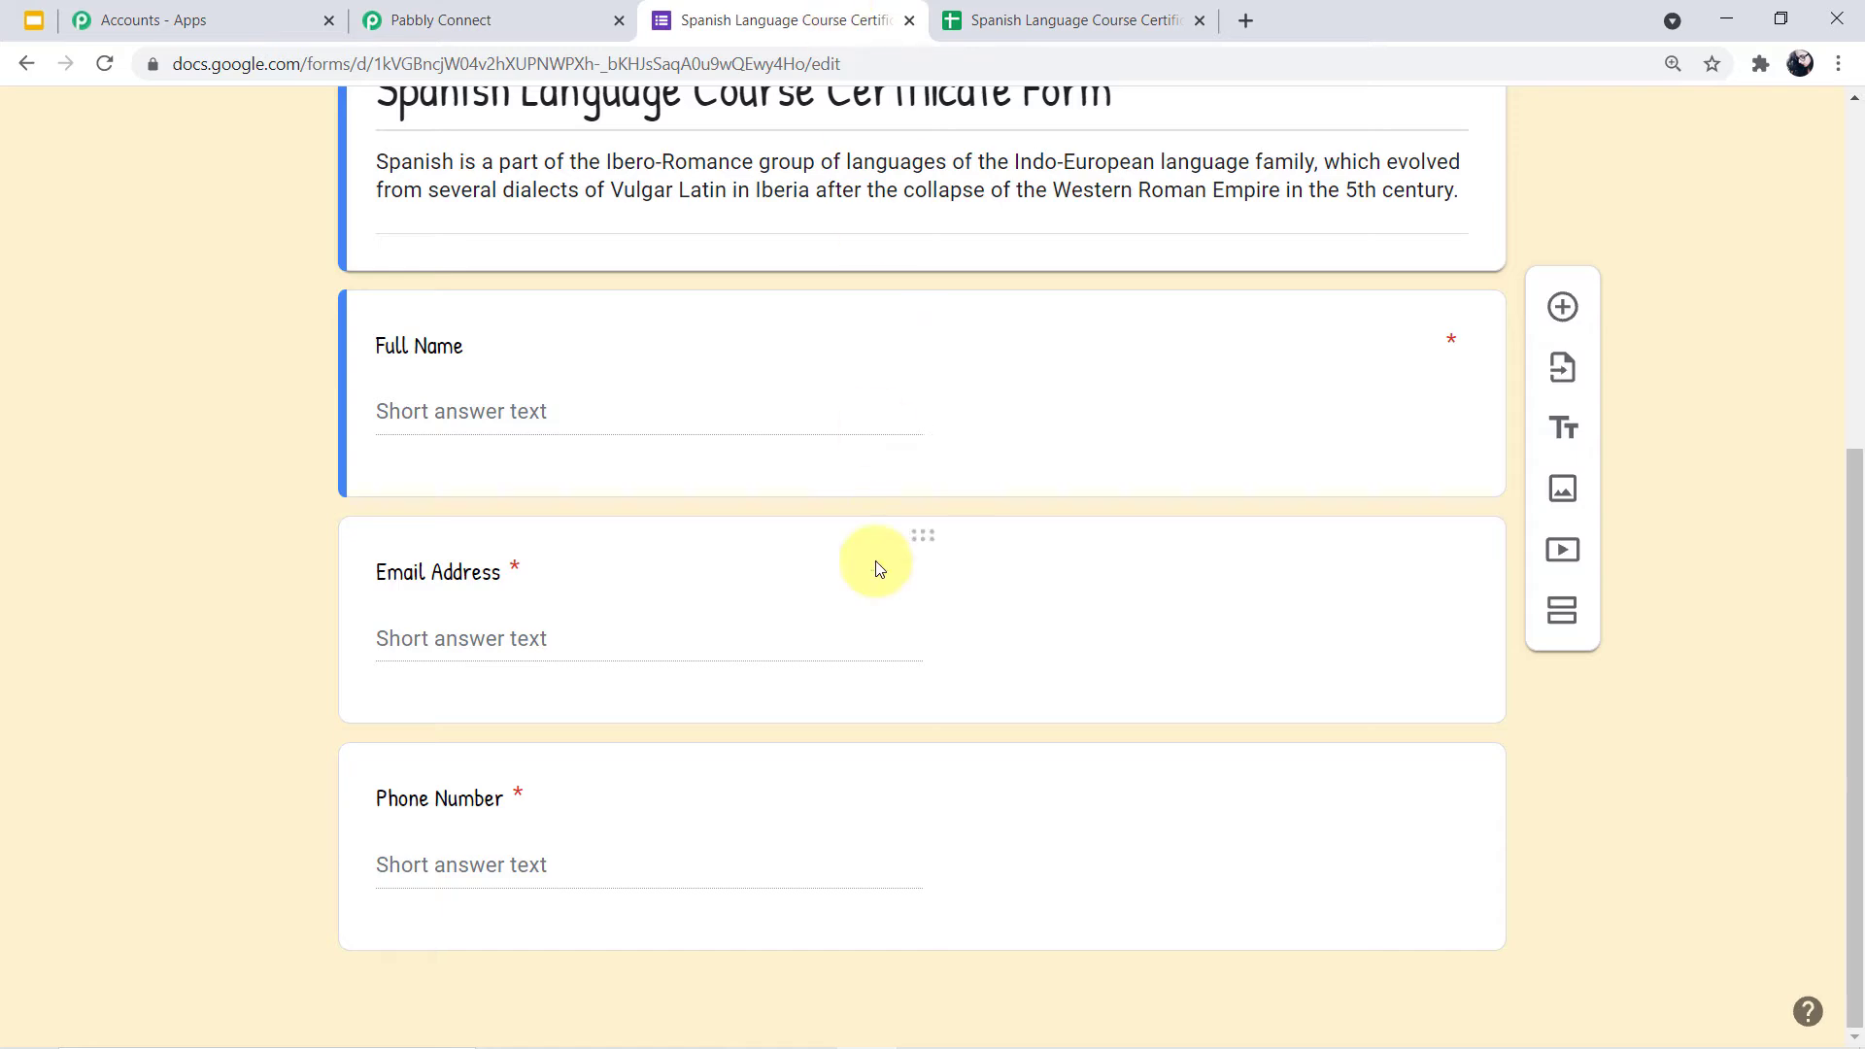
scroll(874, 562, up, 5)
scroll(874, 559, up, 1)
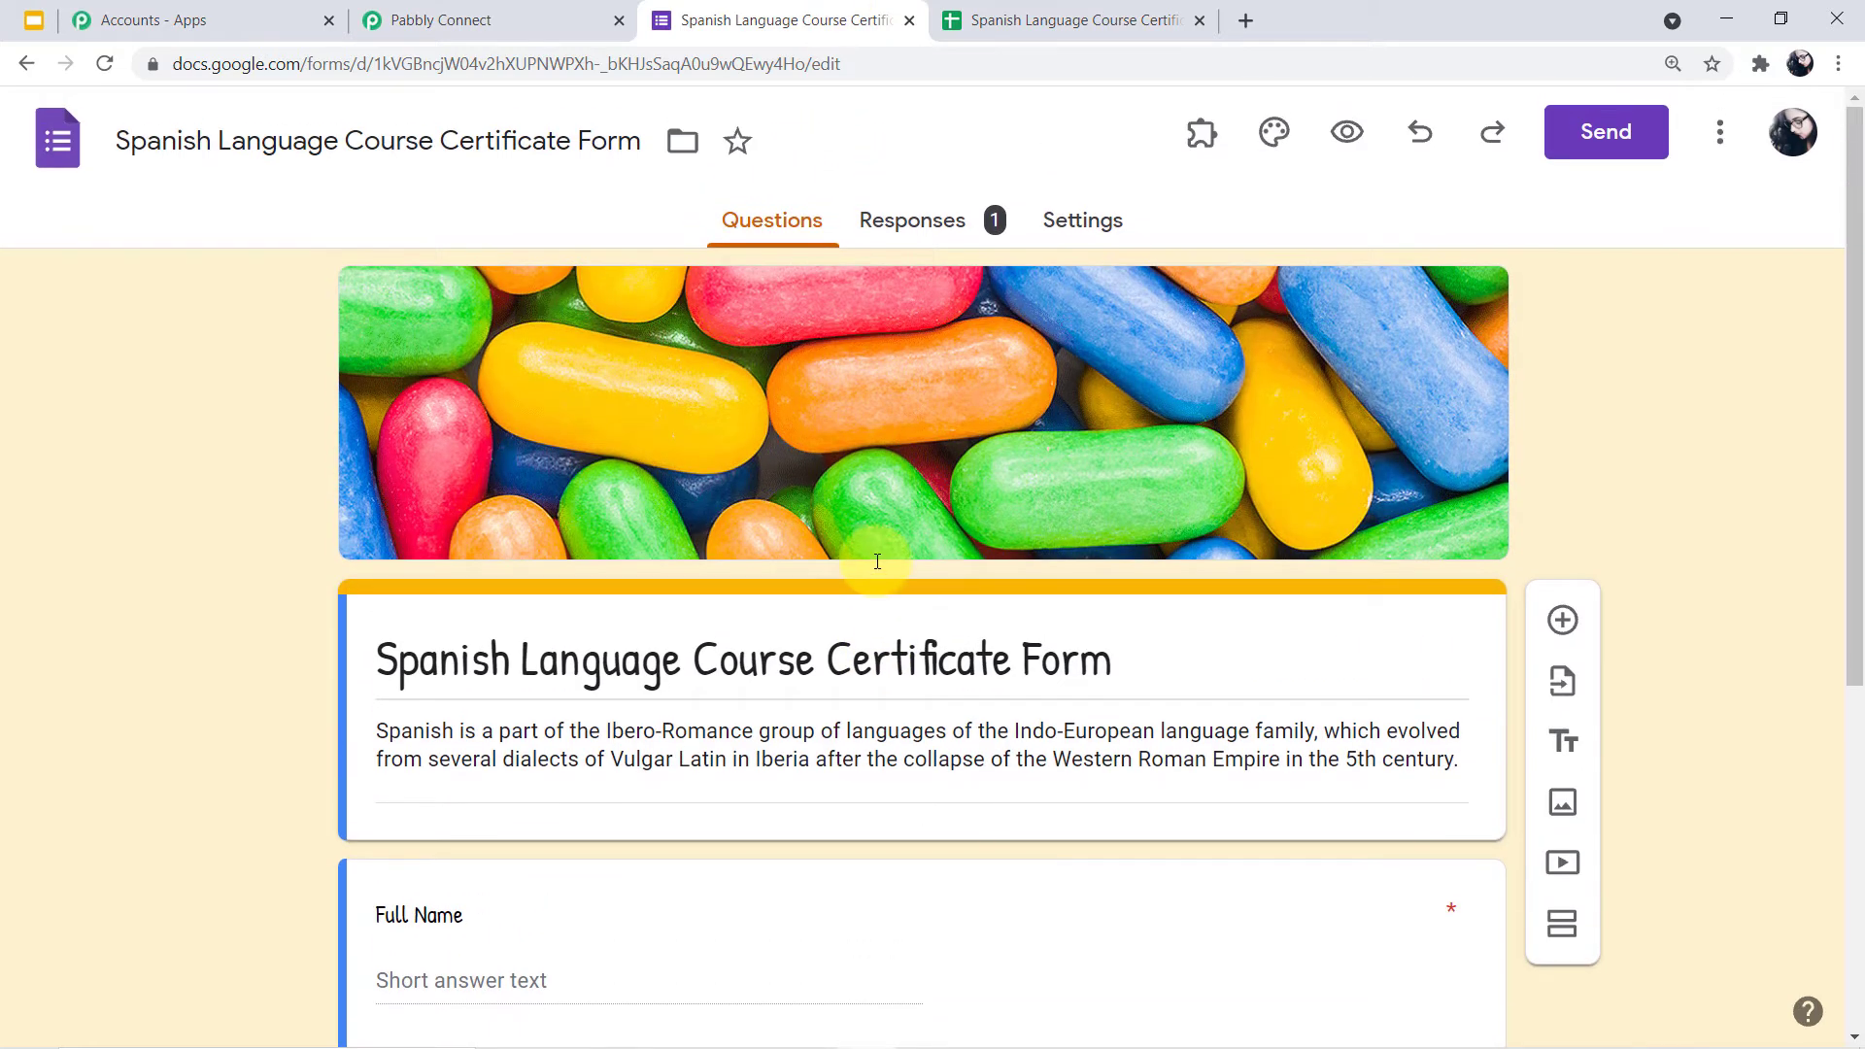
click(1346, 131)
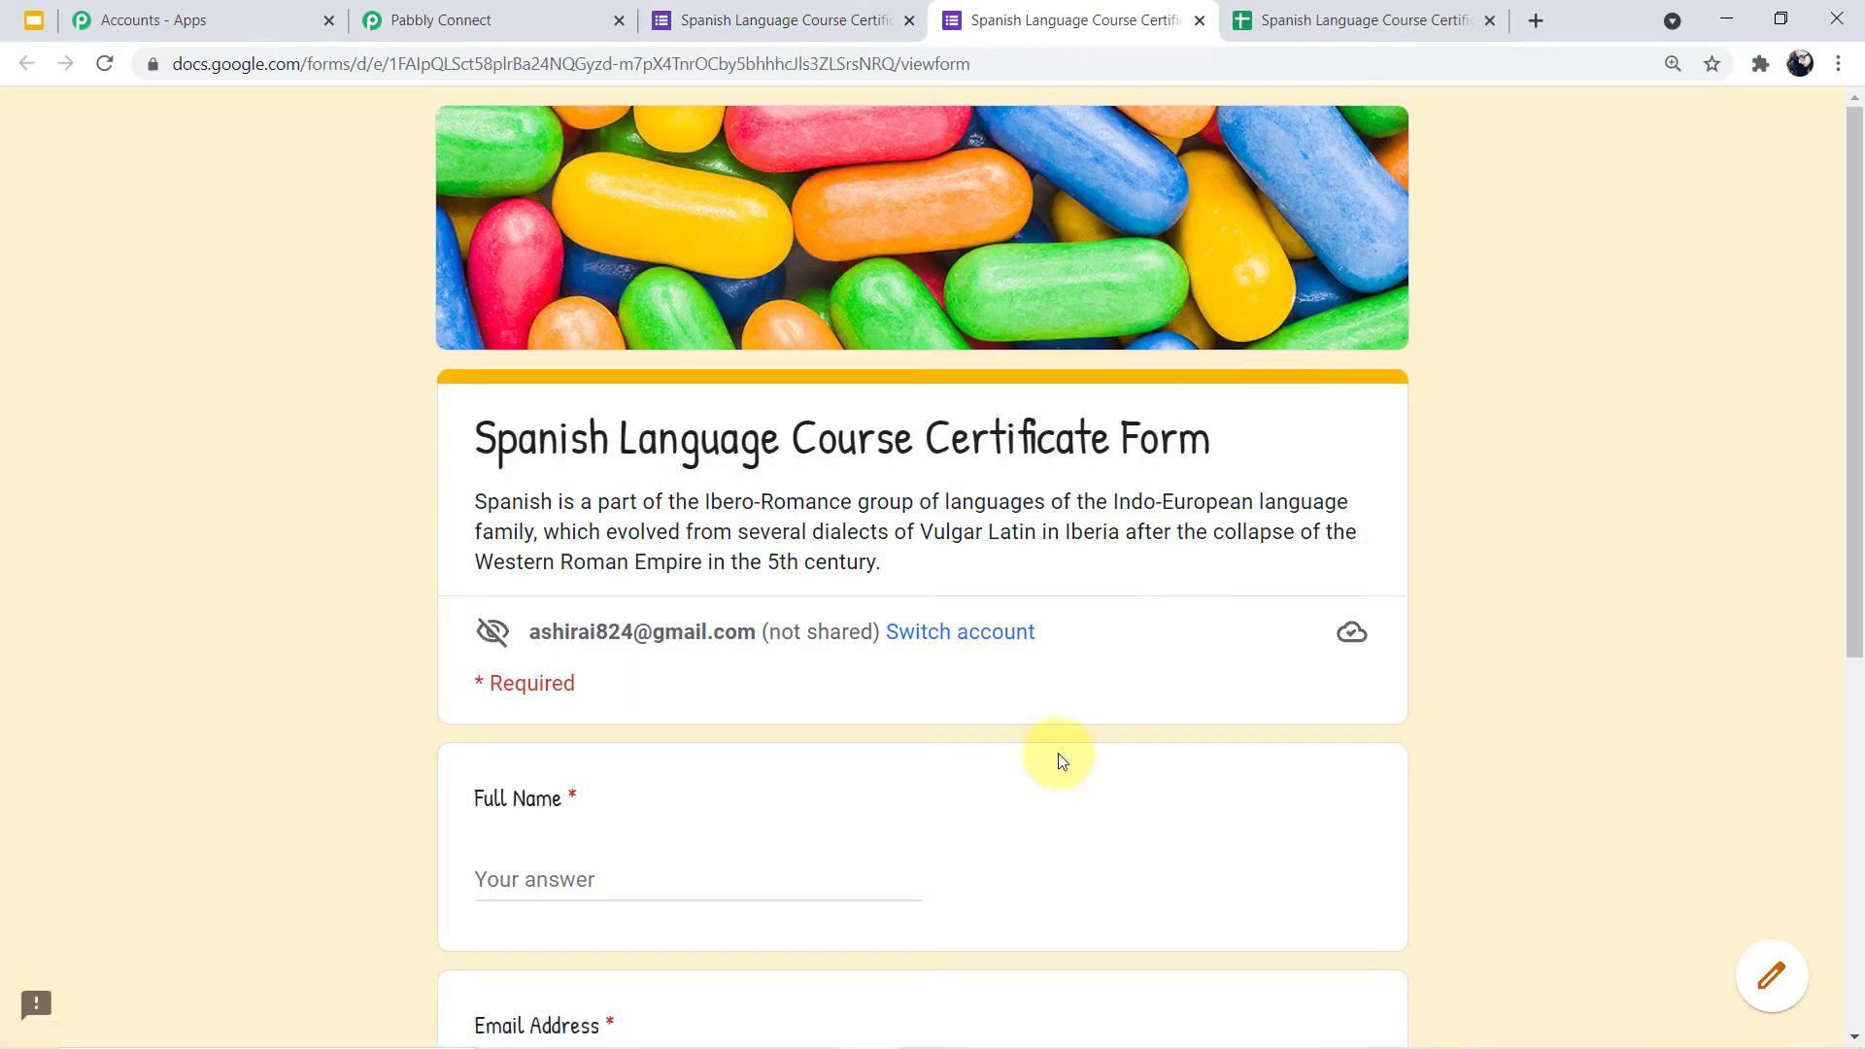
Autofill the respondent's full name, e-mail and phone number from the saved entry and submit
scroll(1068, 627, down, 5)
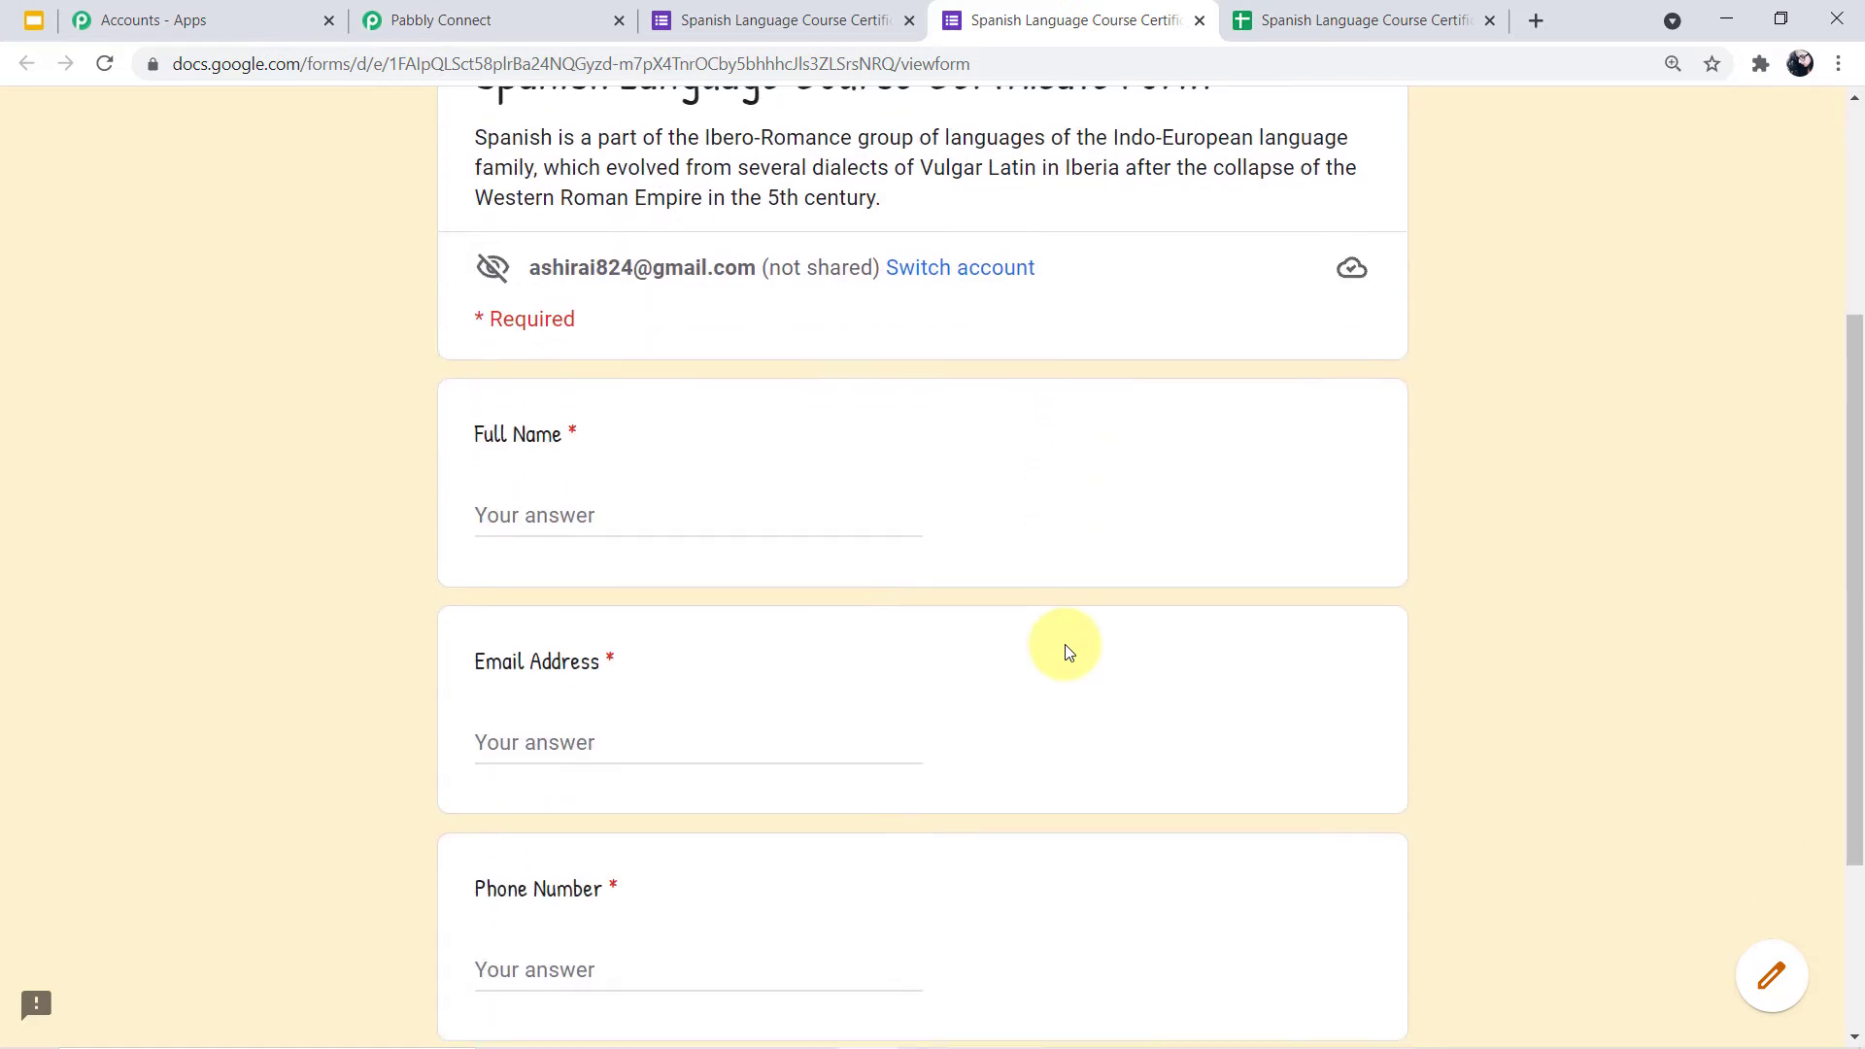
click(637, 389)
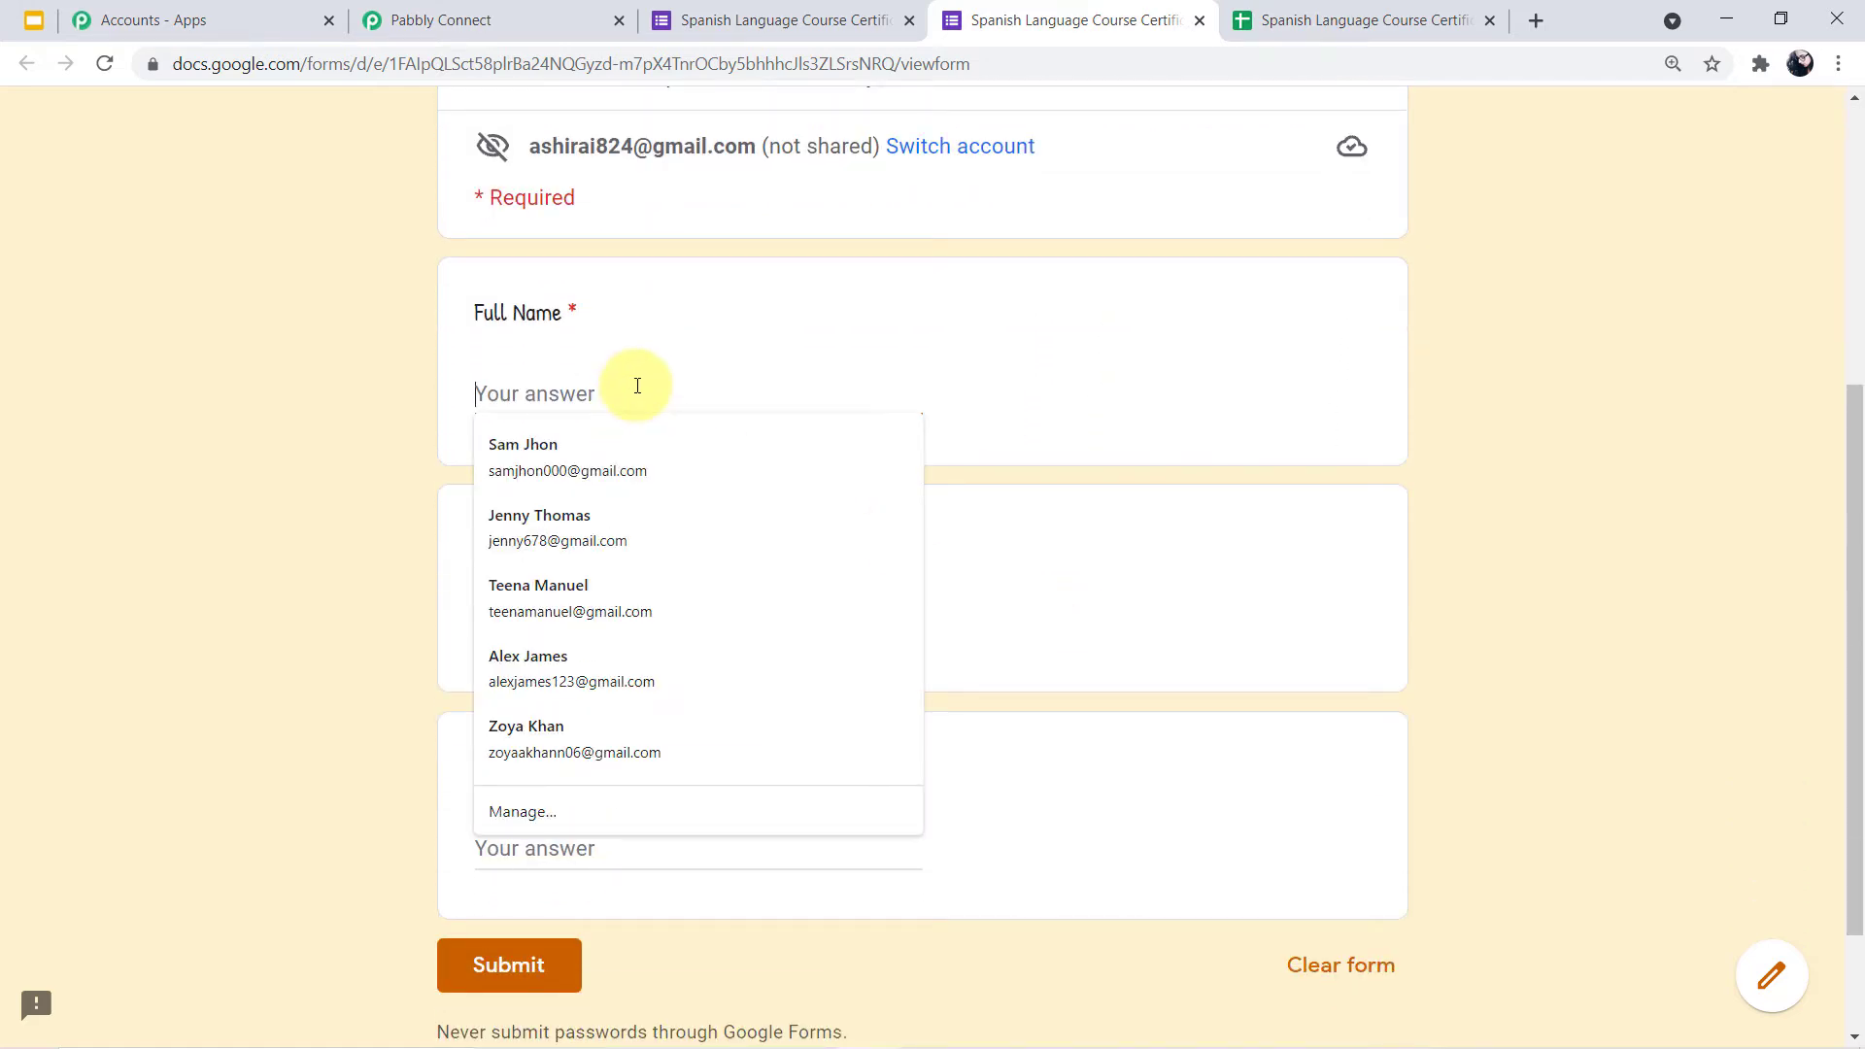
key(Down)
key(Return)
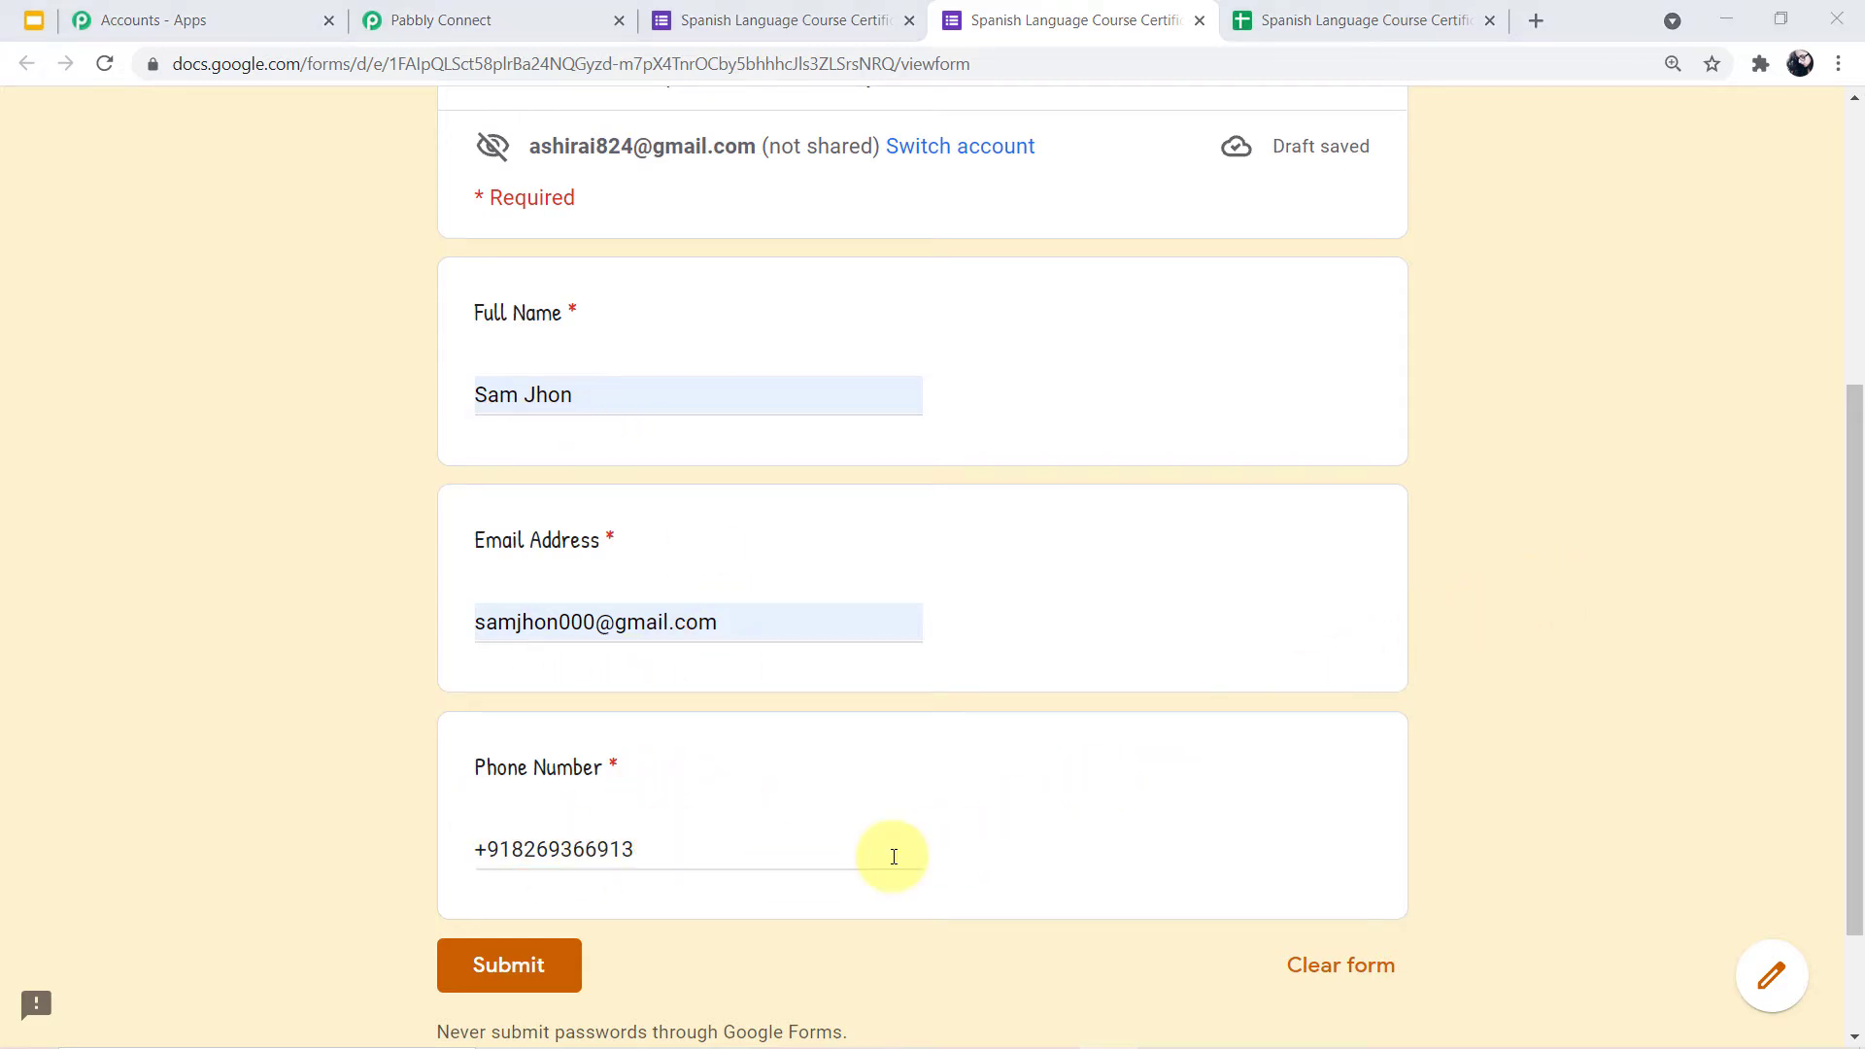
click(568, 966)
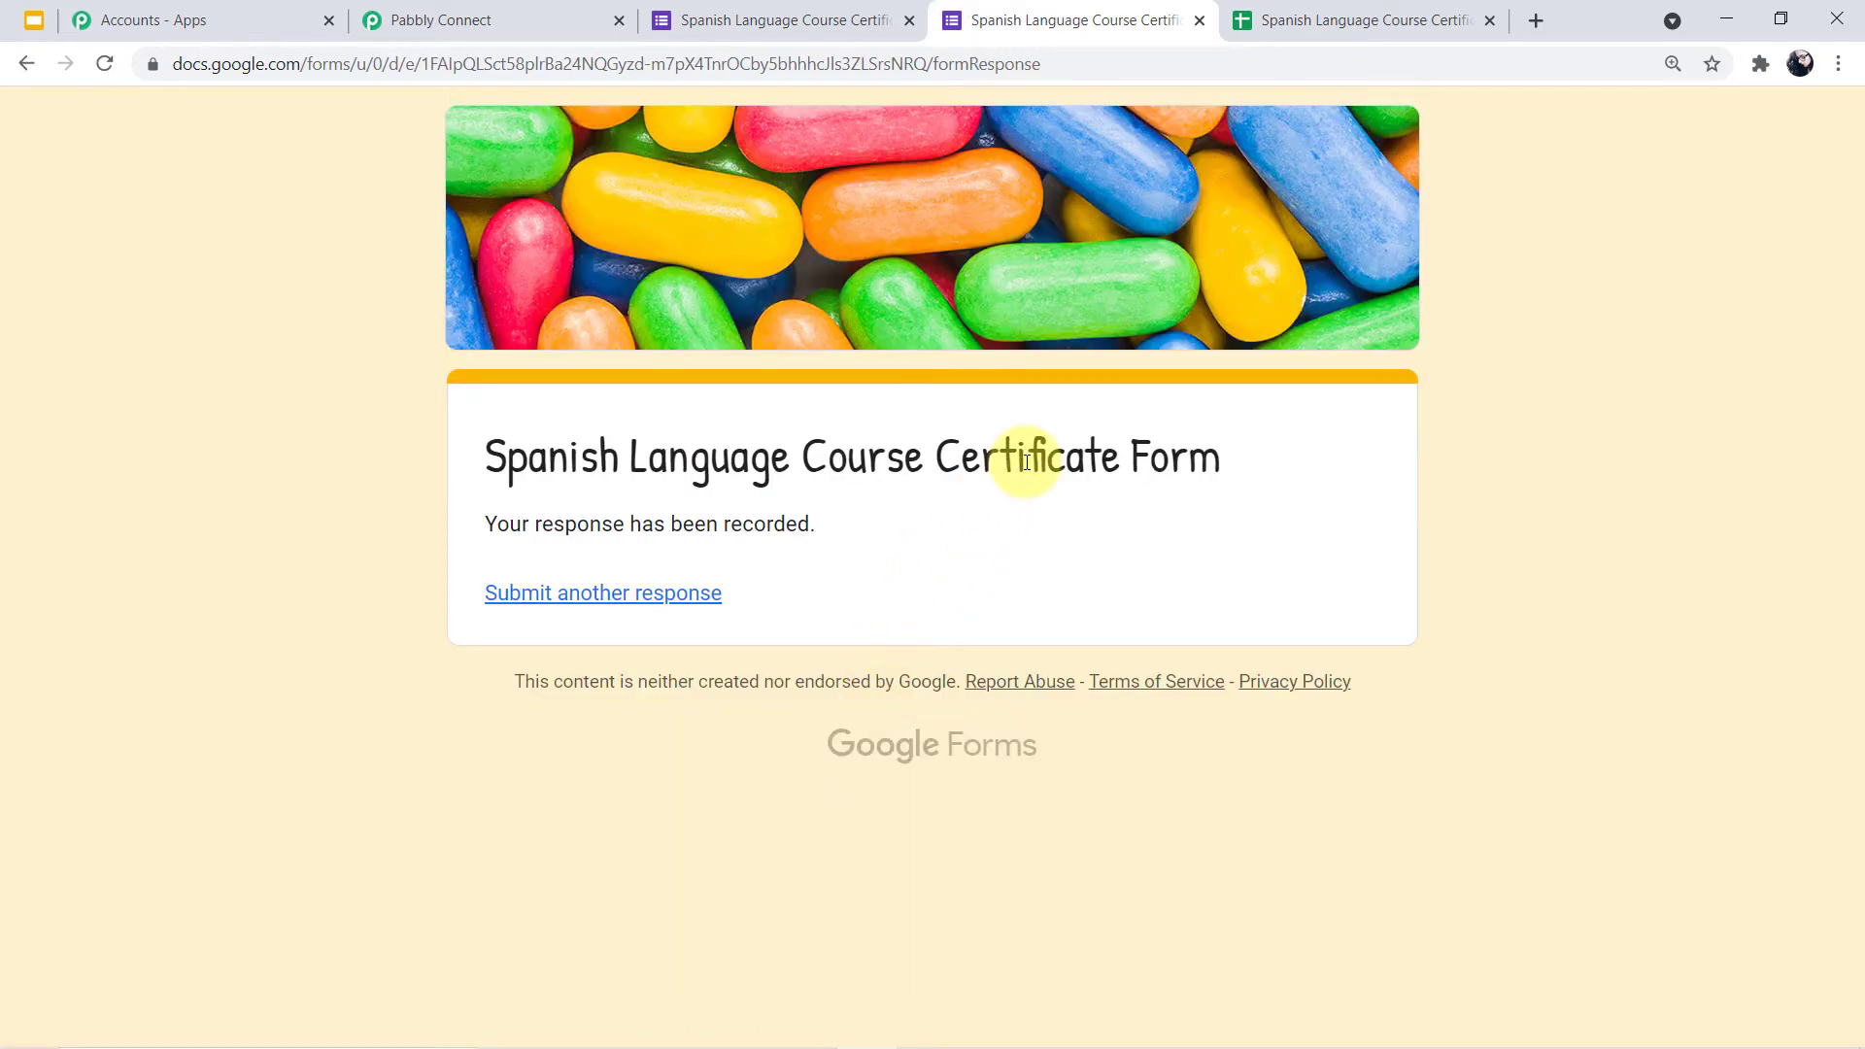
Widen columns B, C and D (Full Name, Email Address, Phone Number) in the responses sheet
click(1302, 19)
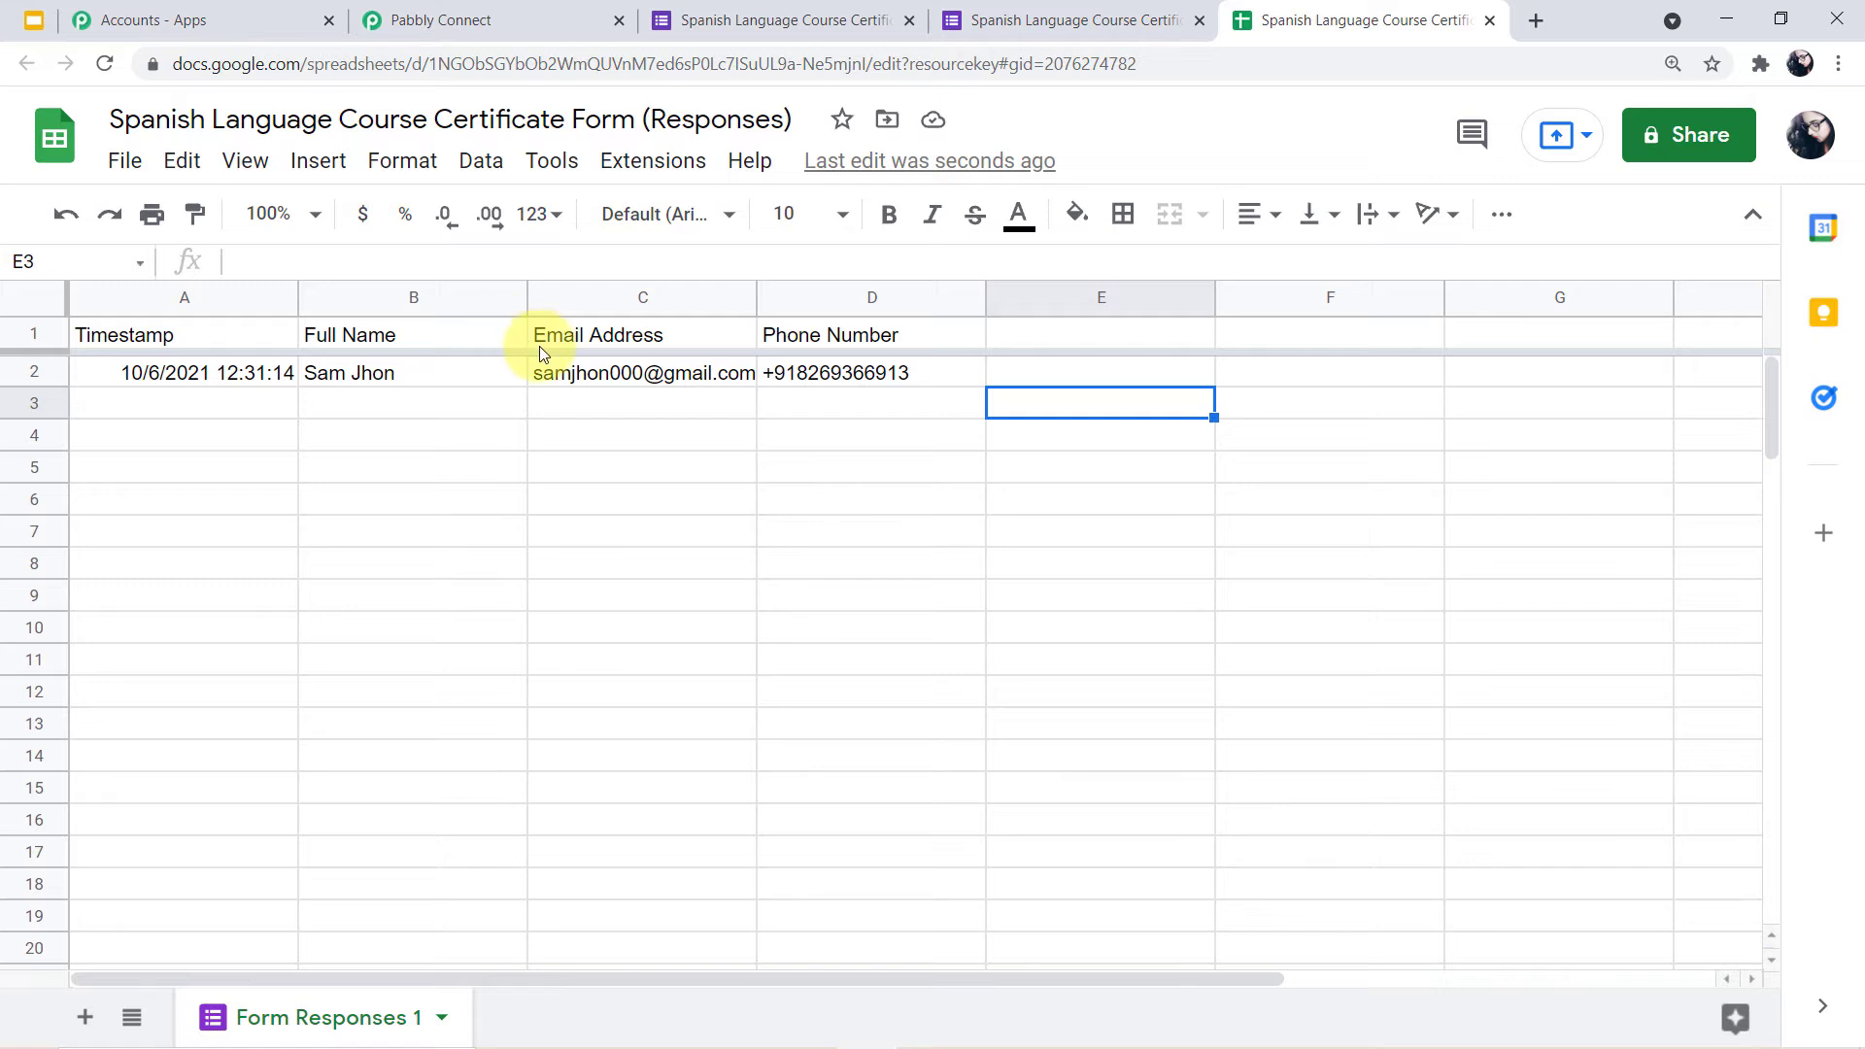
drag(533, 301, 606, 301)
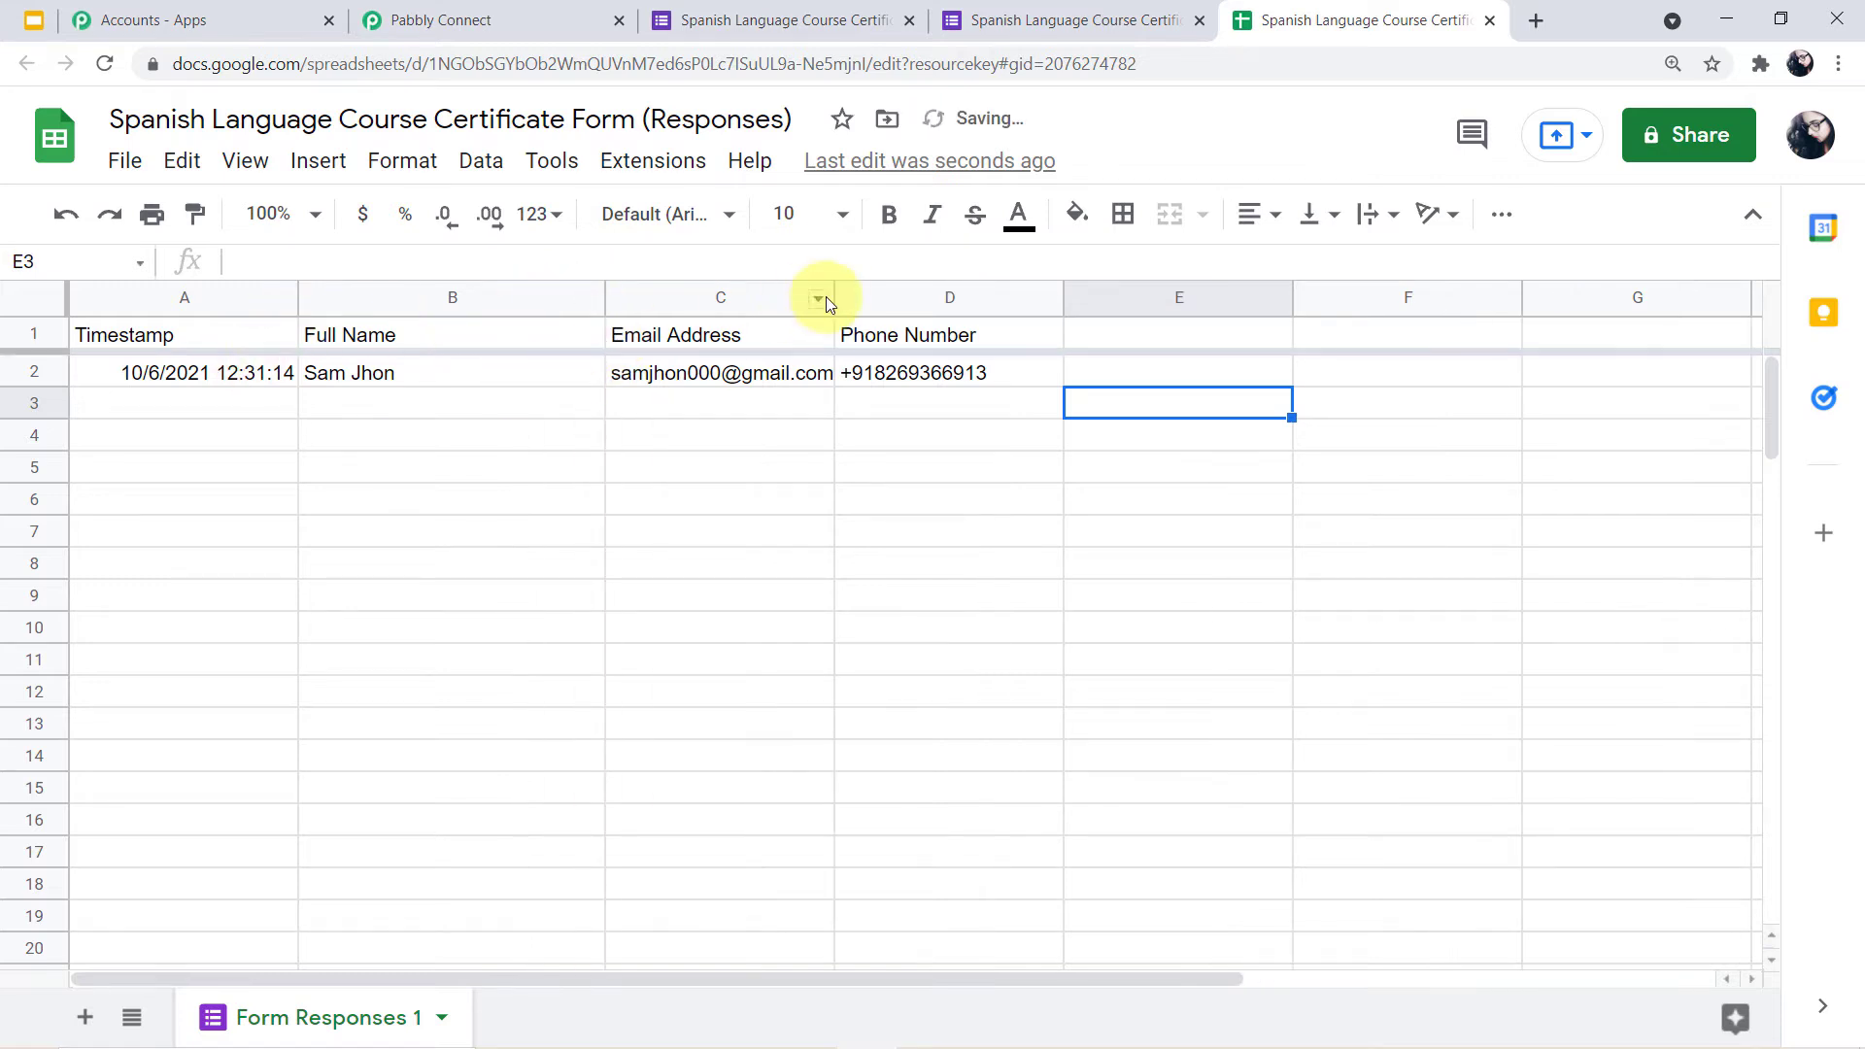
drag(828, 297, 863, 297)
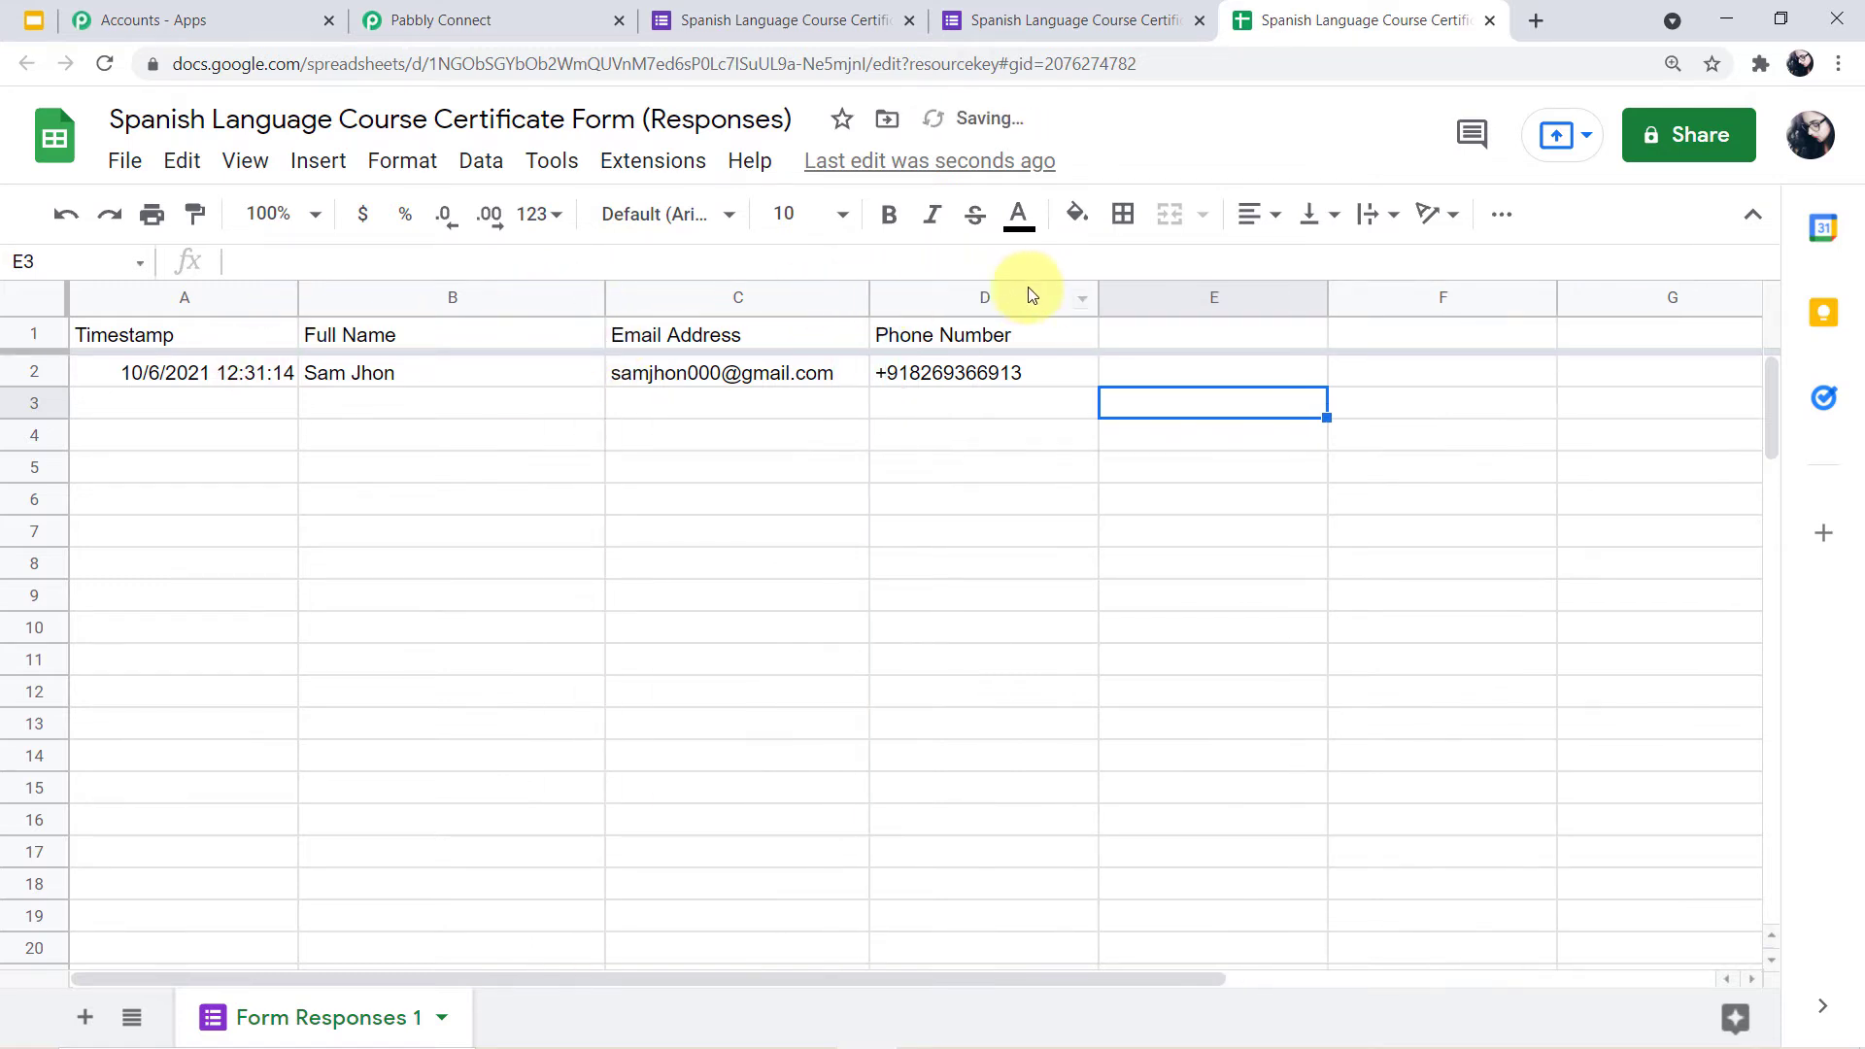
drag(1099, 301, 1155, 298)
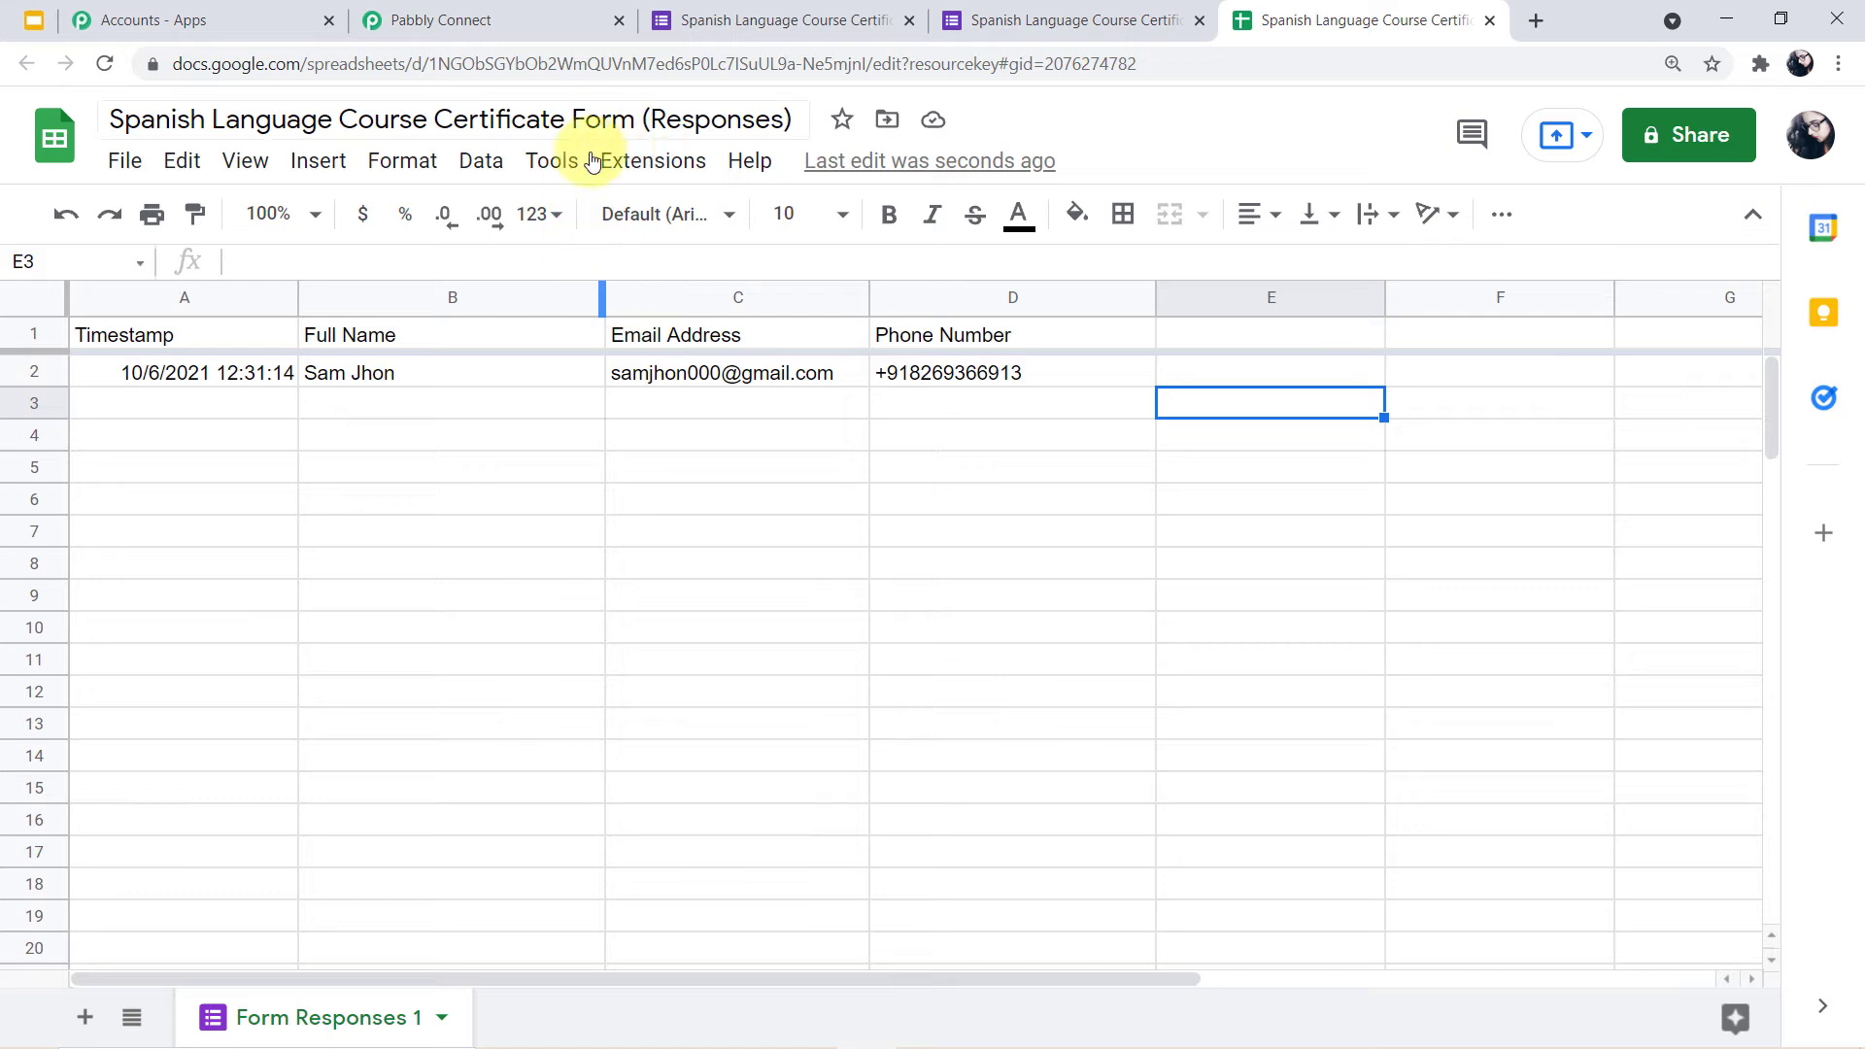
click(658, 178)
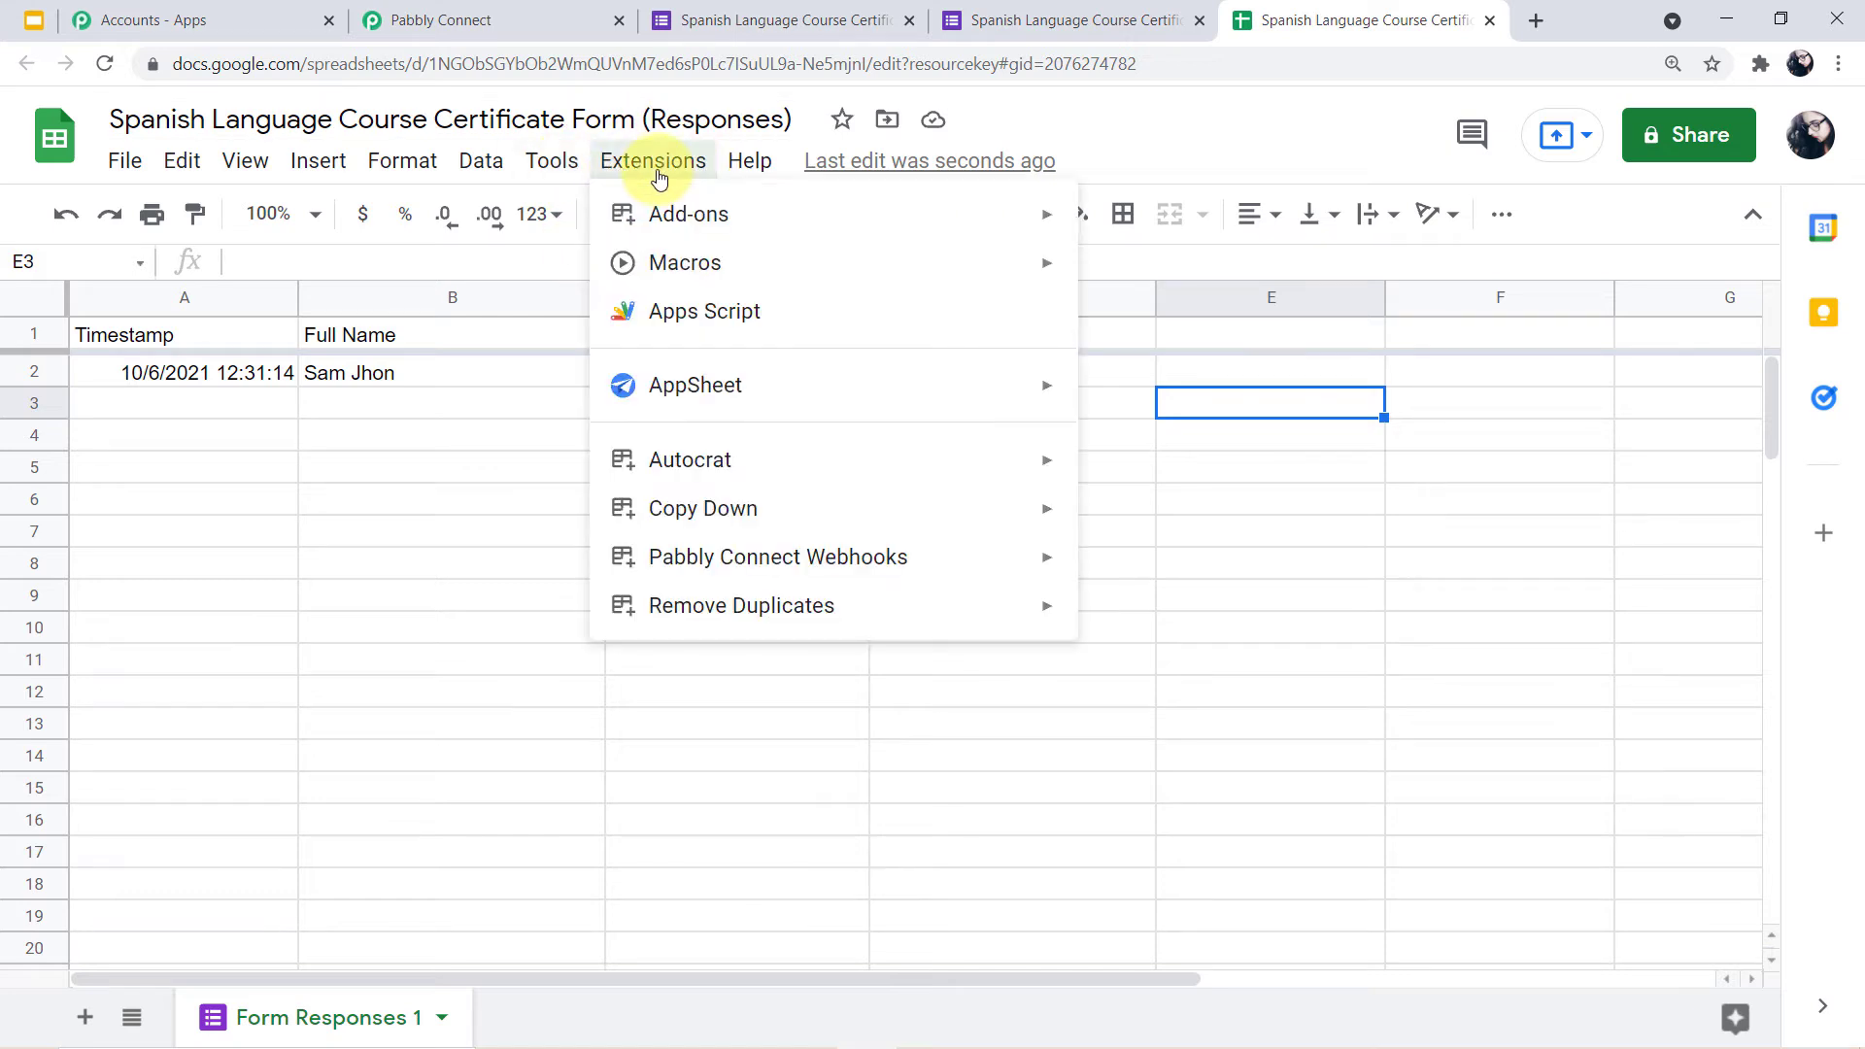
mouse_move(677, 211)
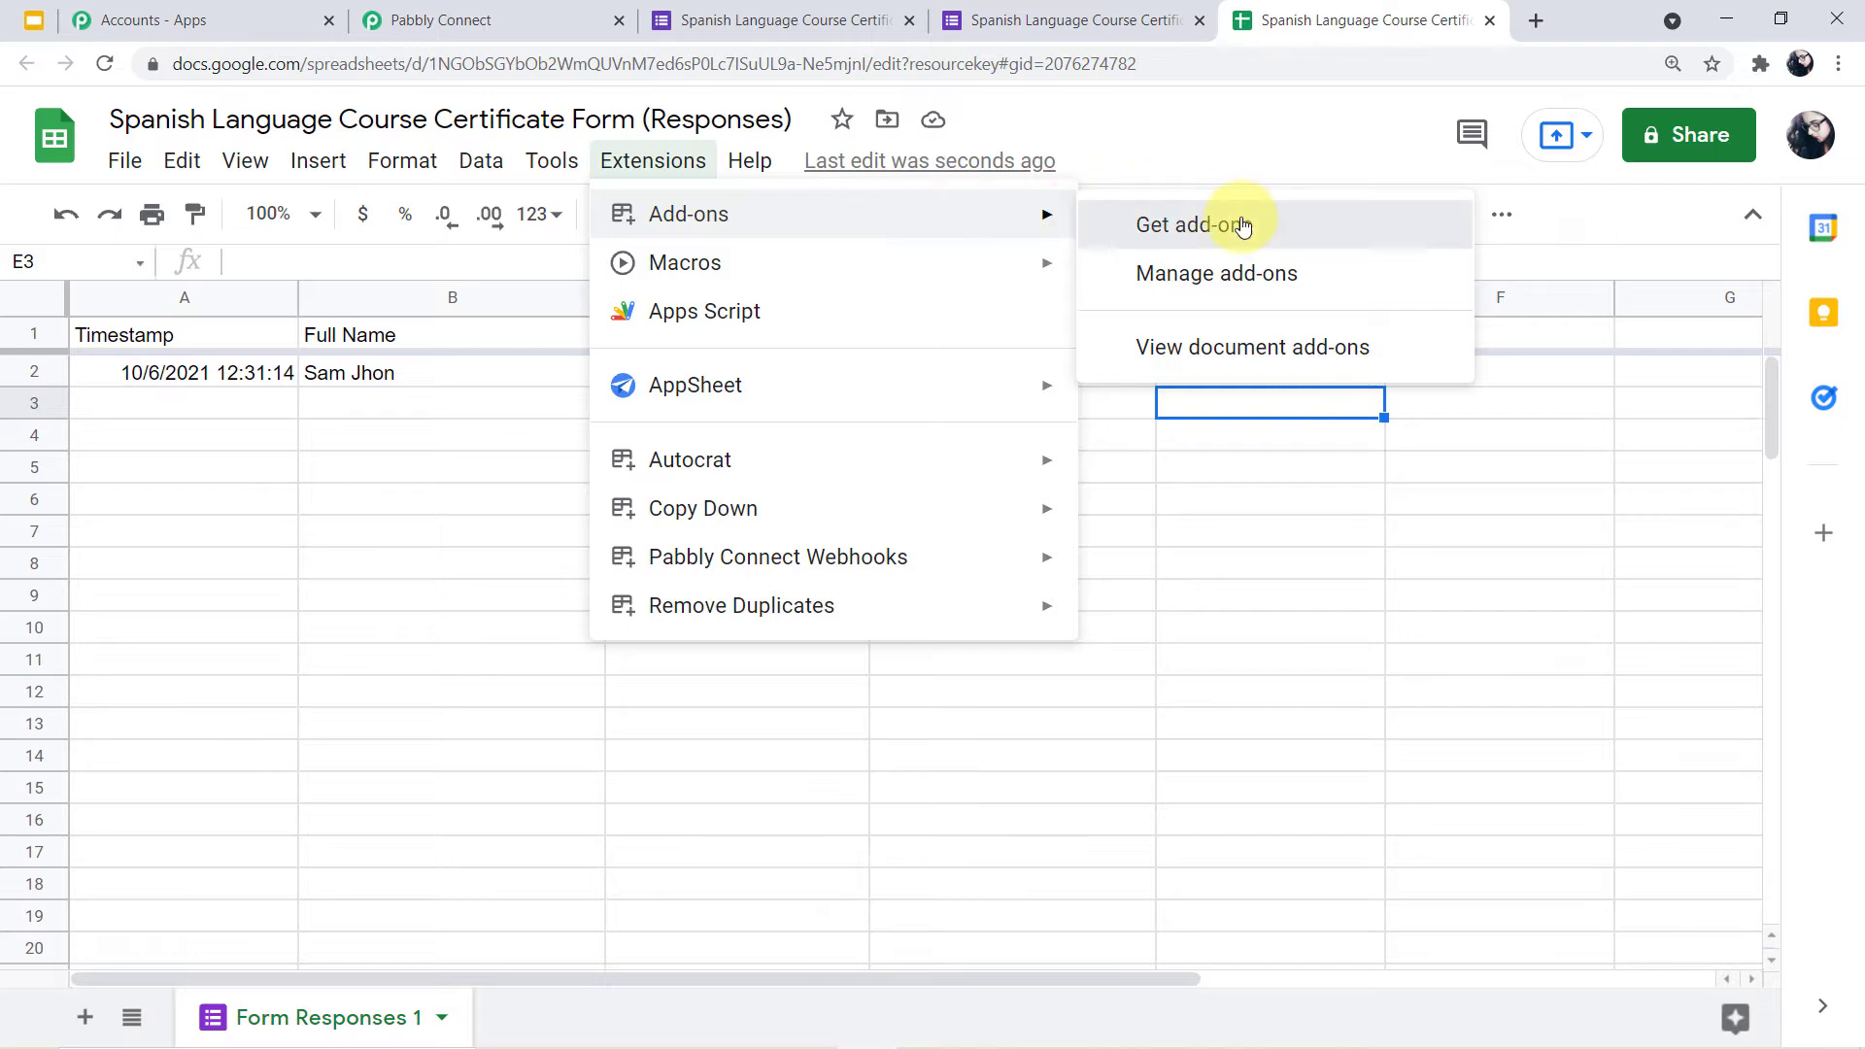
click(1192, 225)
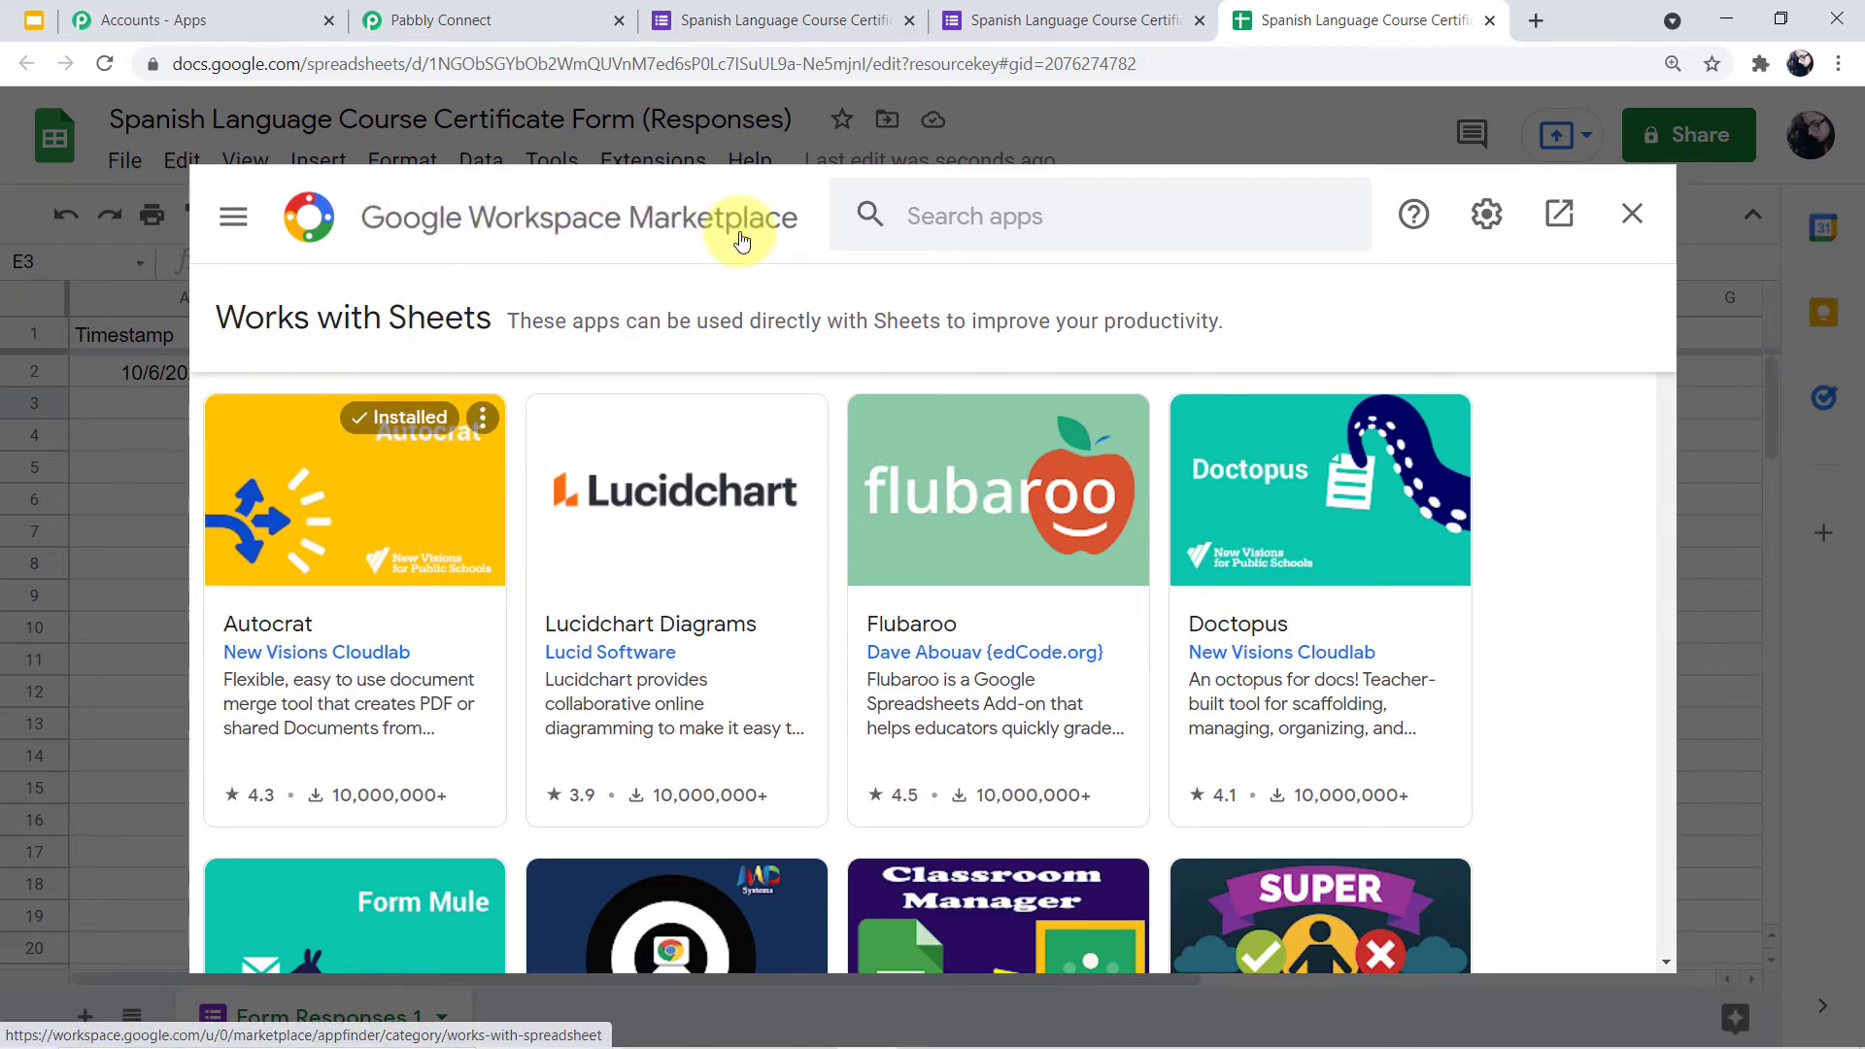
click(1058, 222)
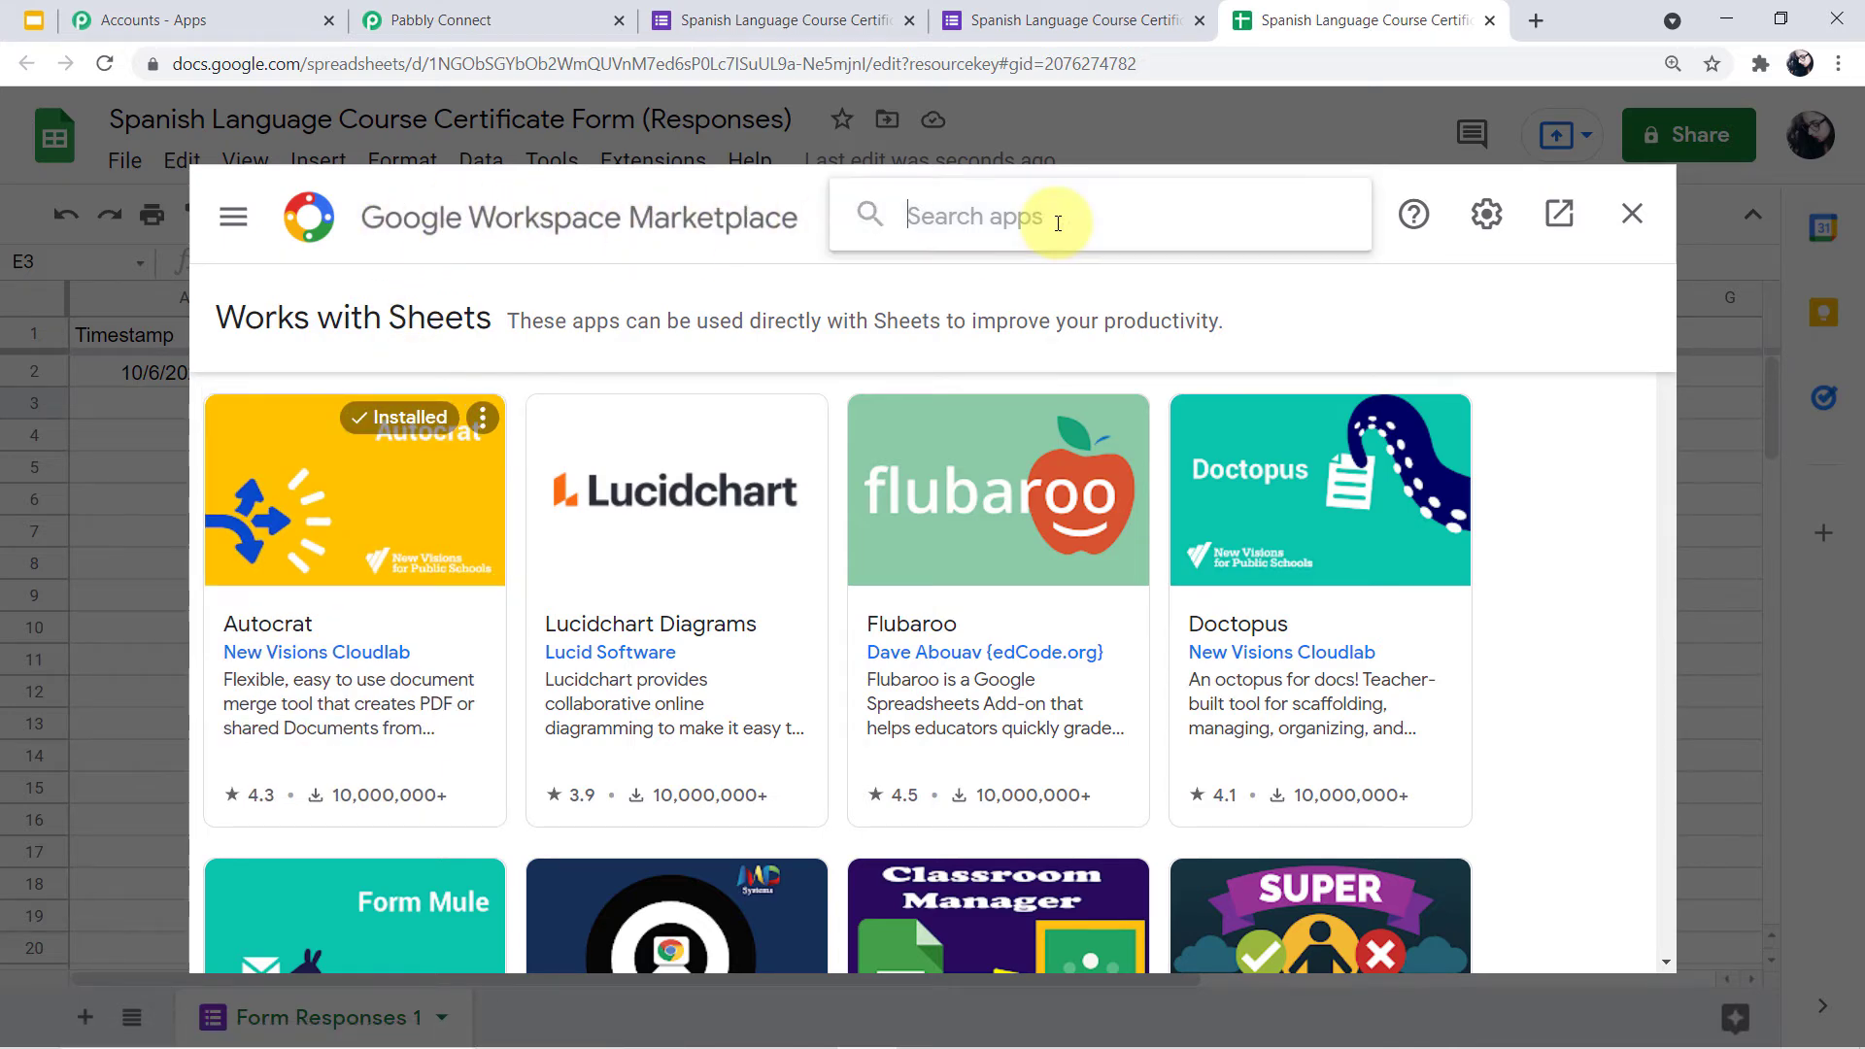
text(pabbl)
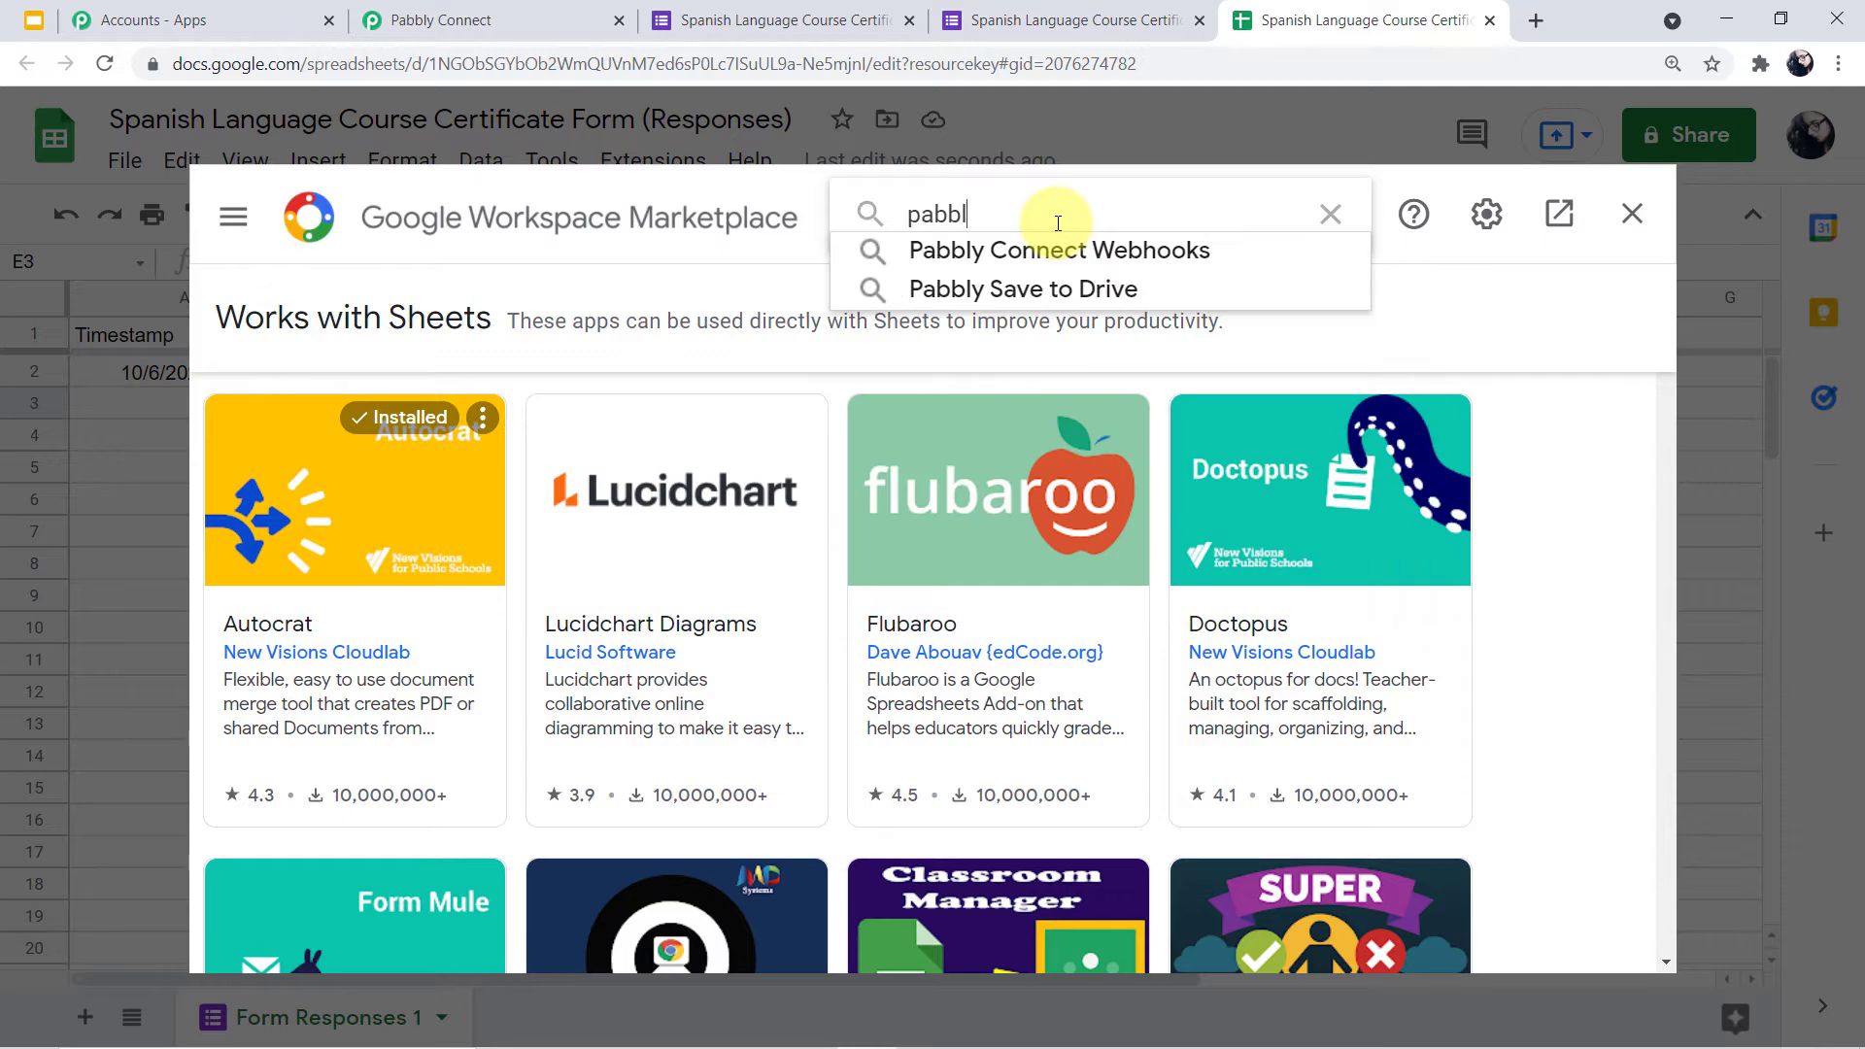
text(y)
click(1216, 259)
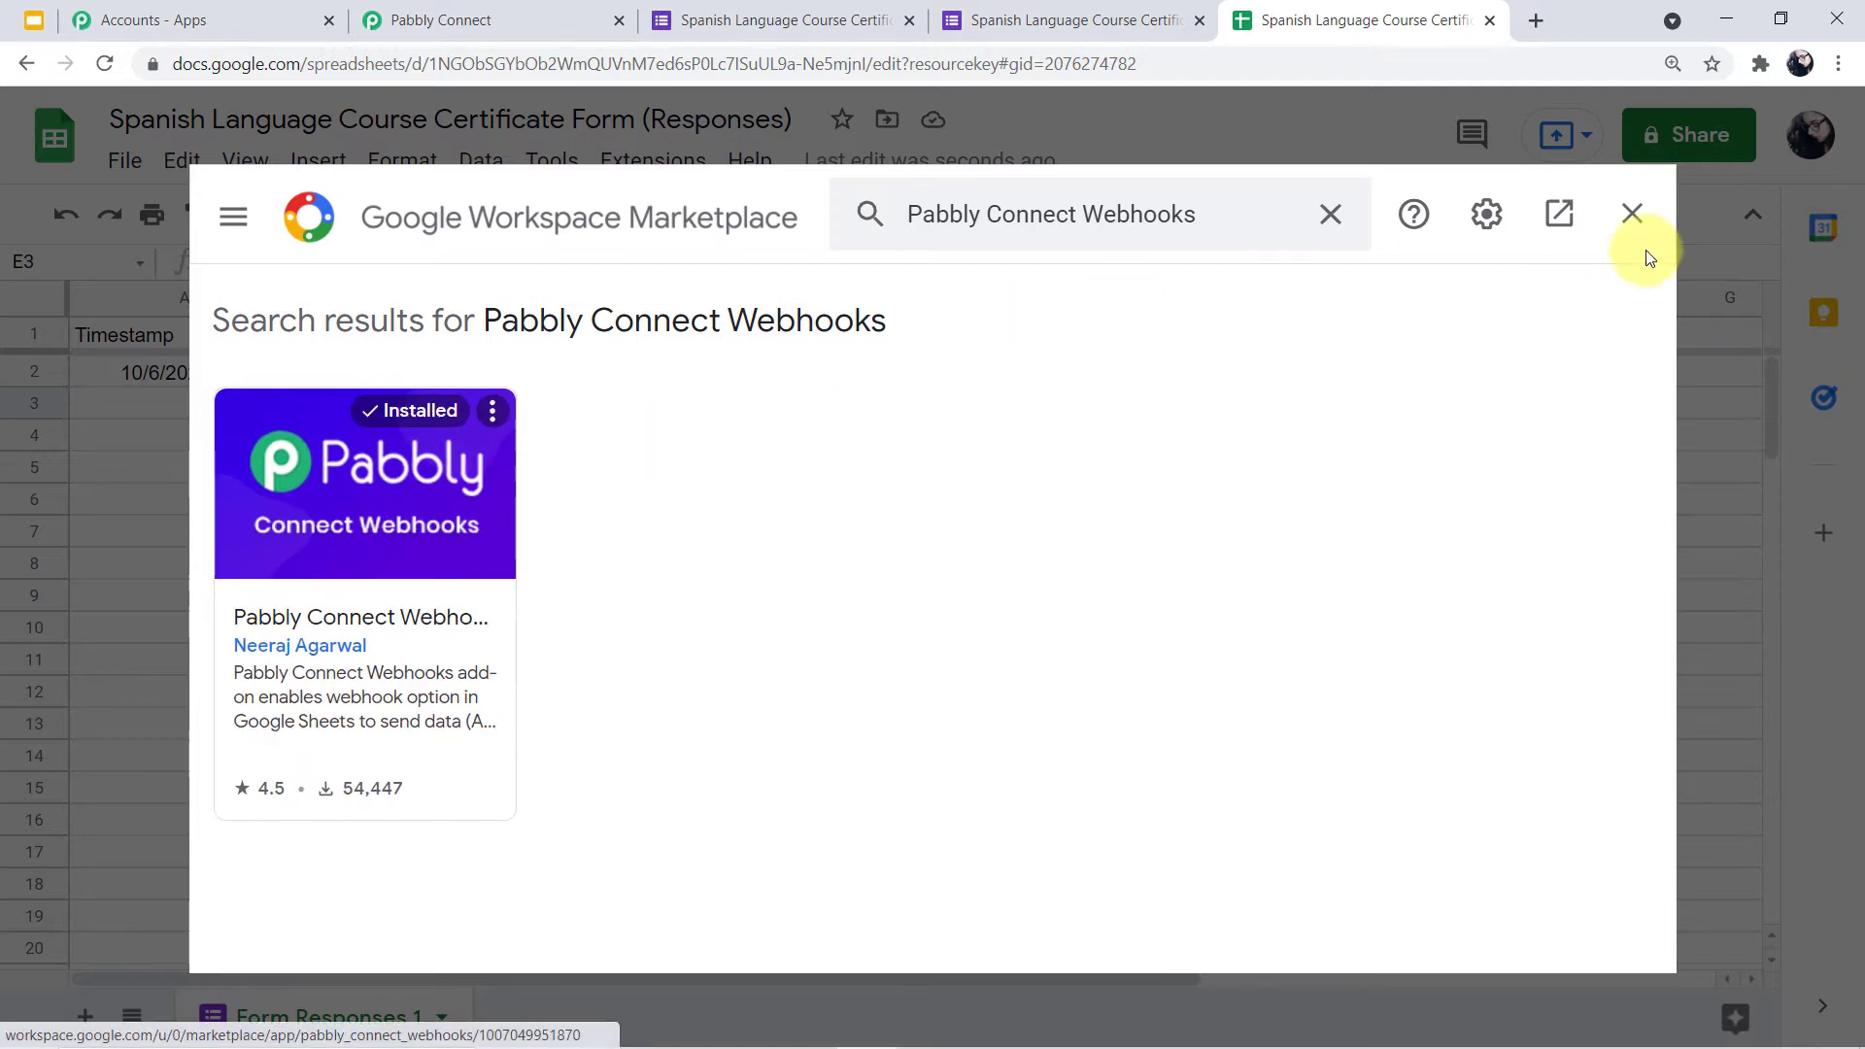
click(1631, 215)
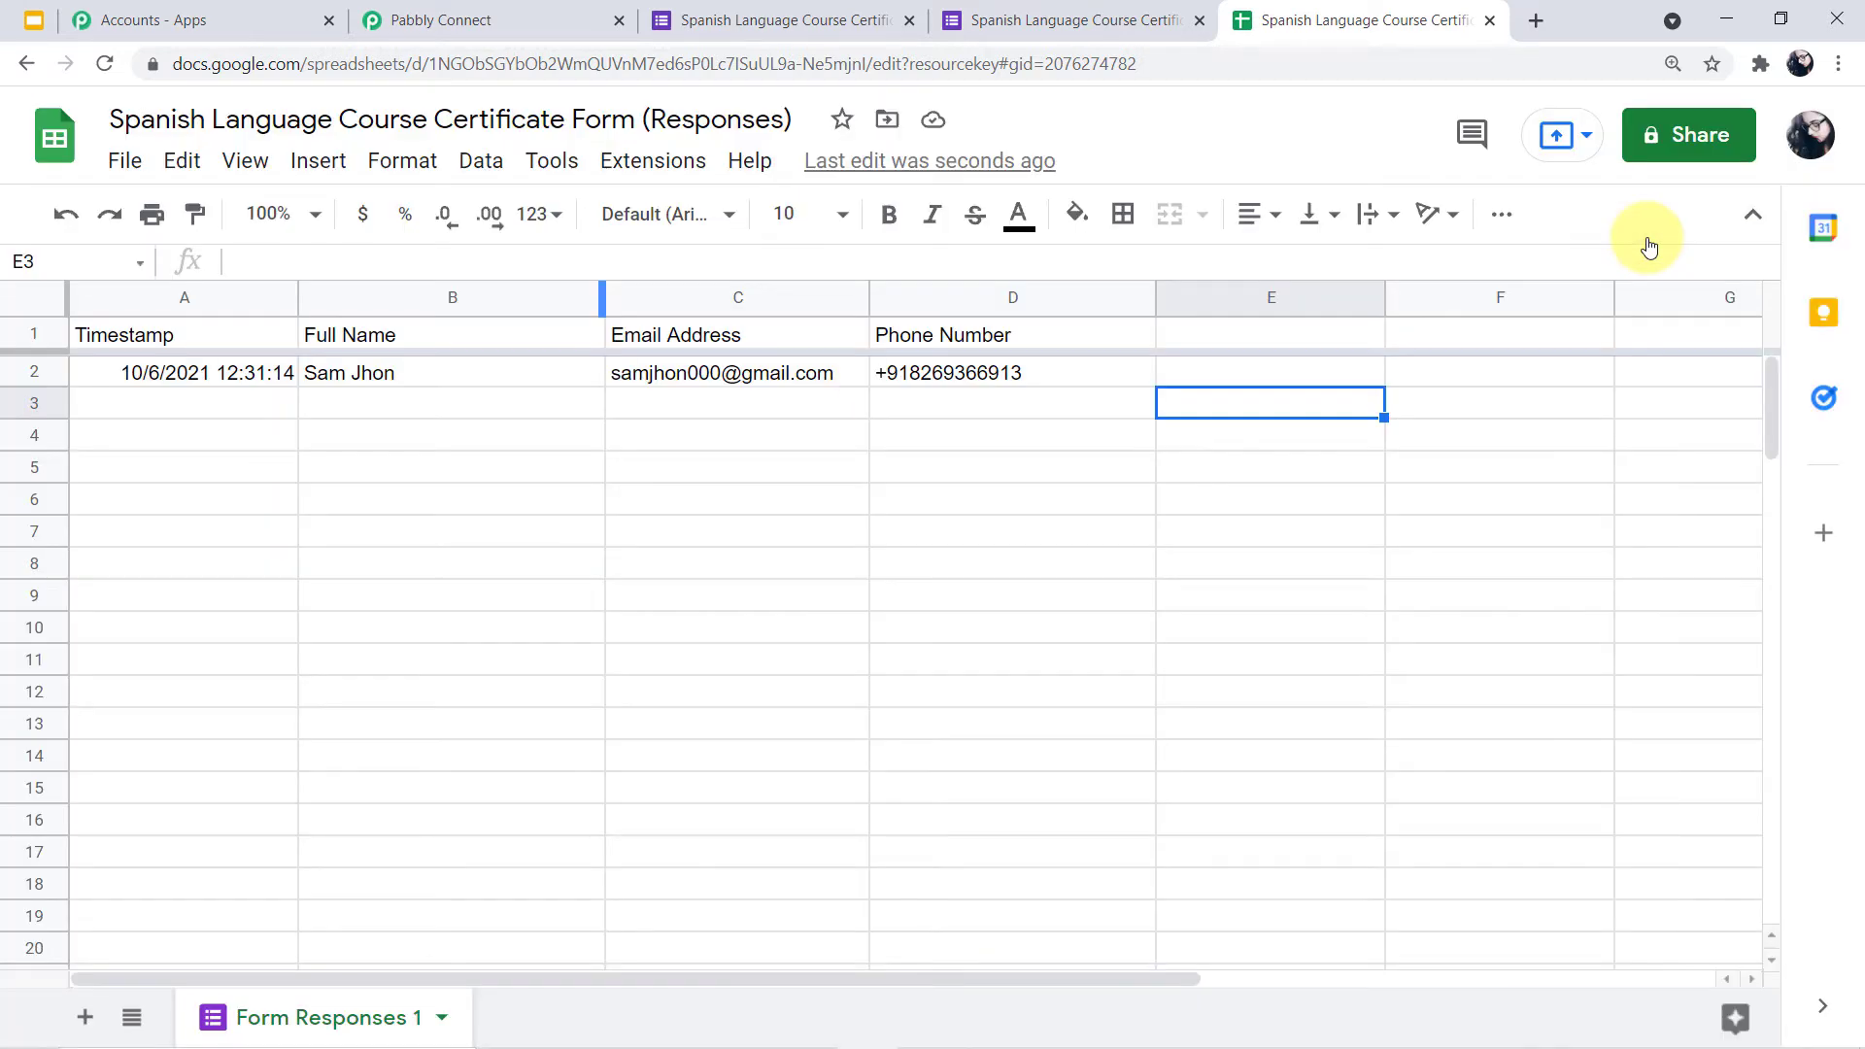
Reload the sheet, open Pabbly Connect Webhooks Initial Setup, and clear the old webhook URL
click(103, 64)
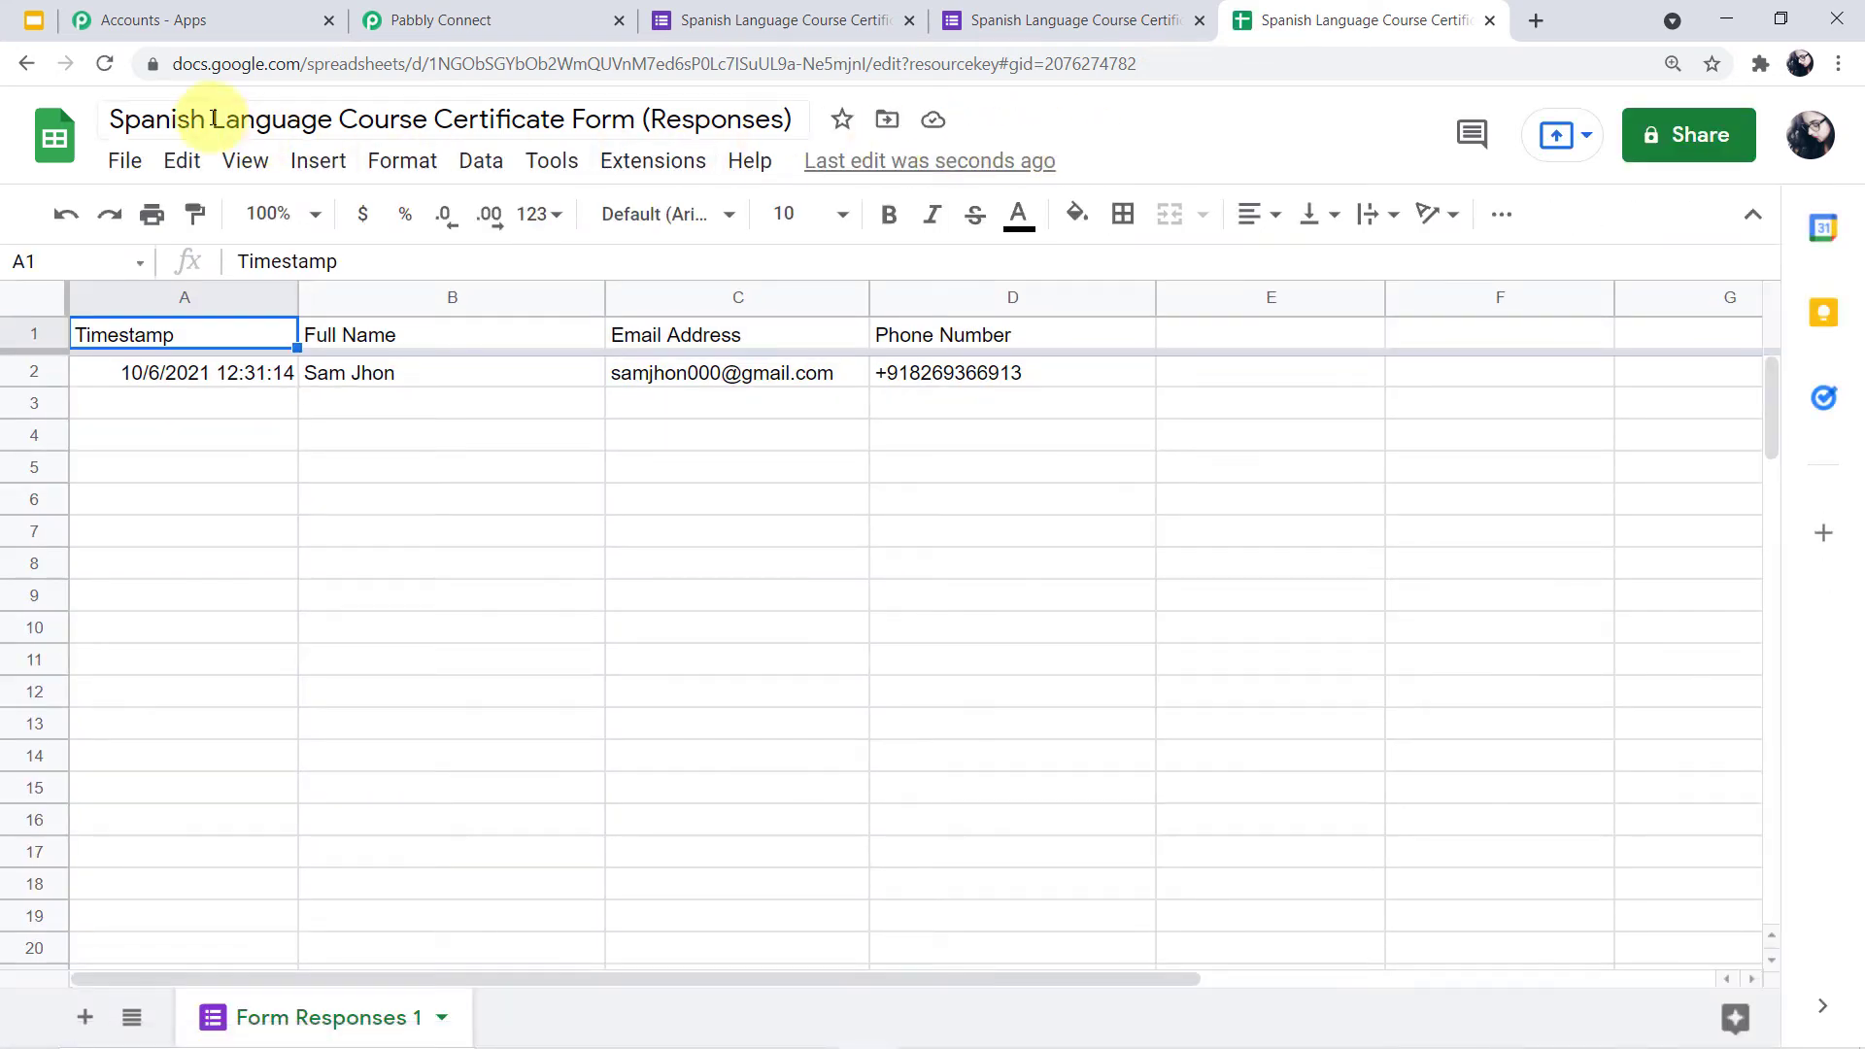
click(683, 177)
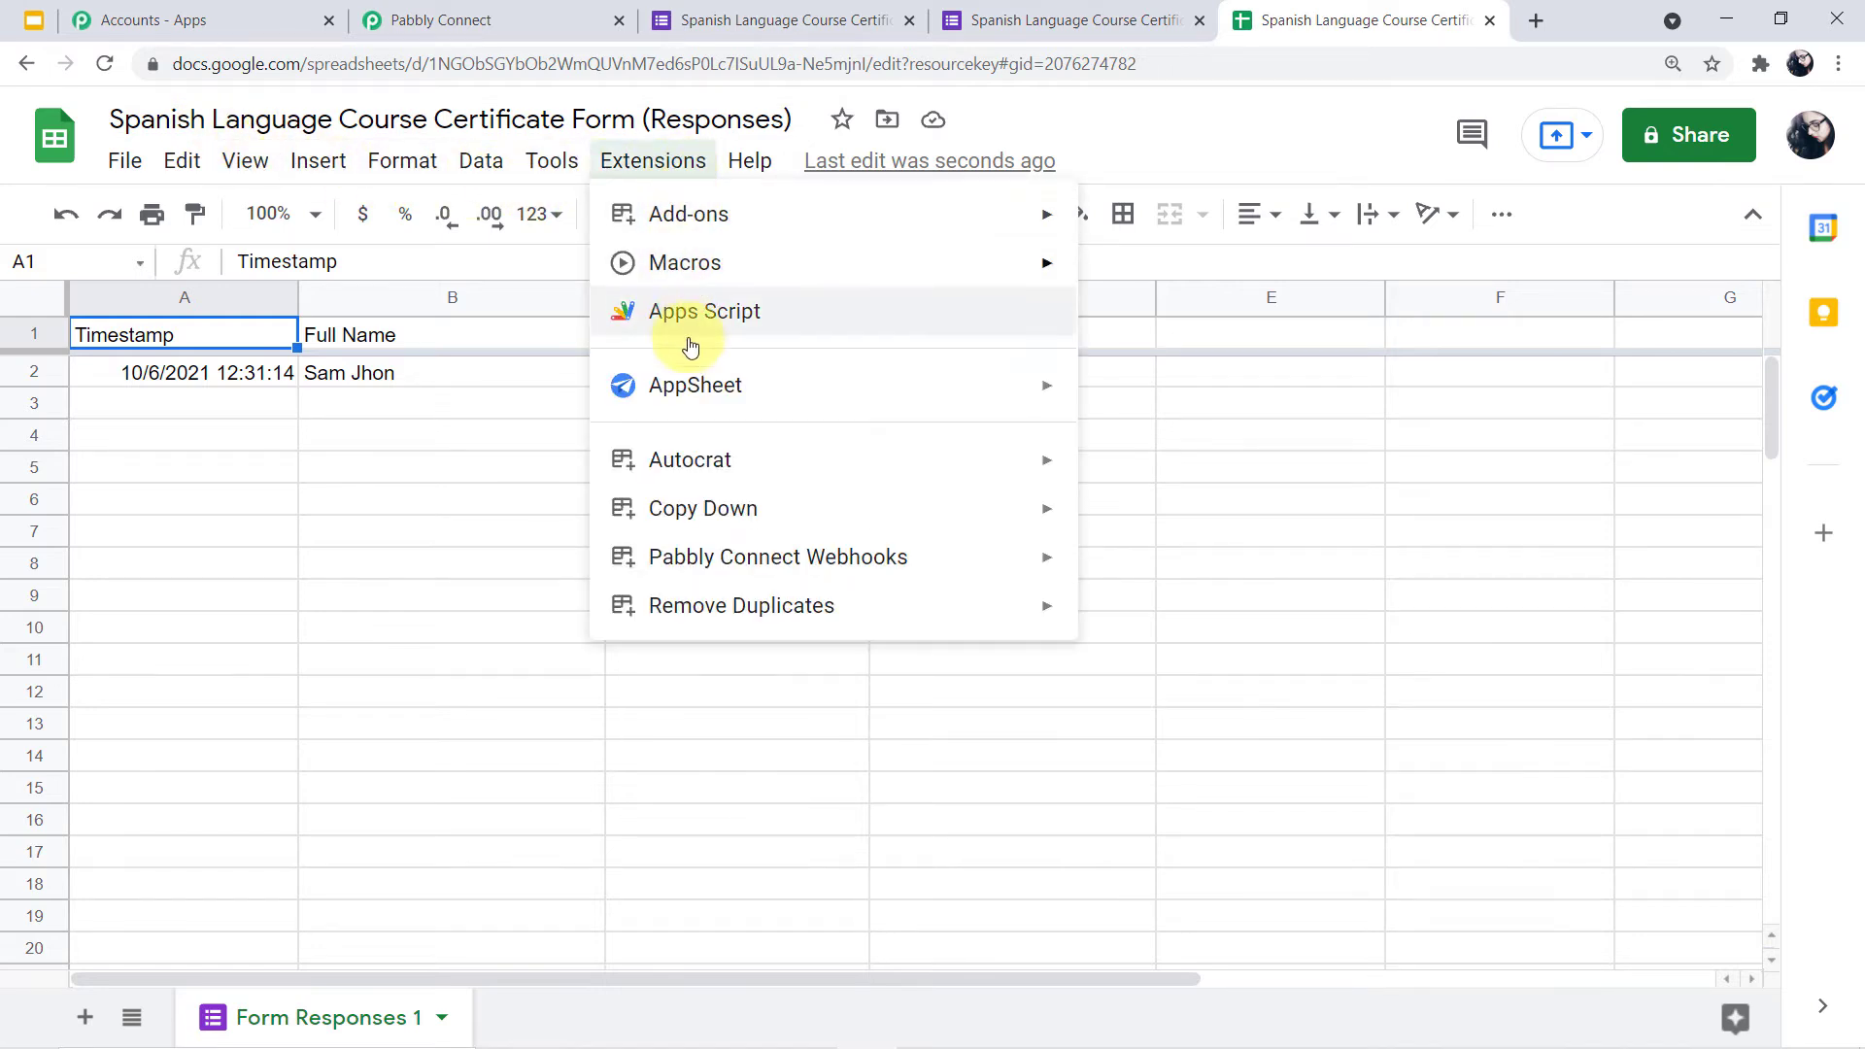
mouse_move(831, 558)
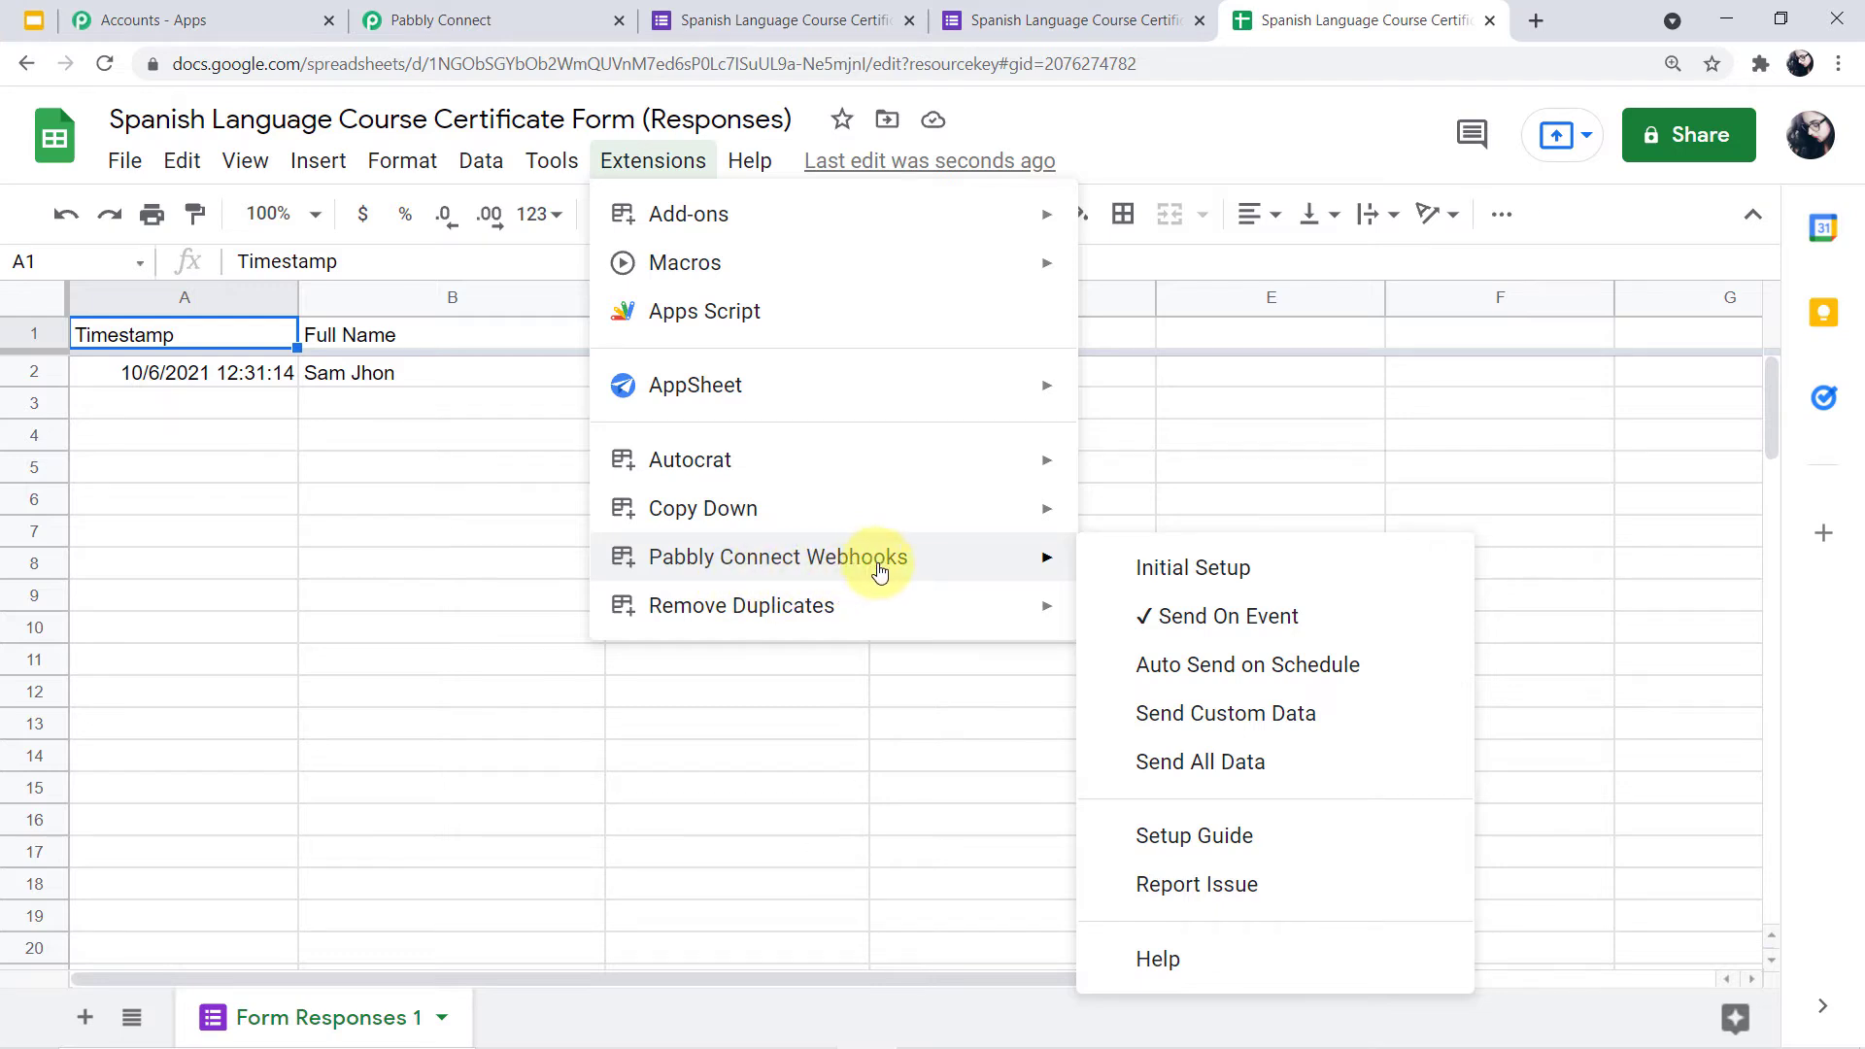
click(1226, 569)
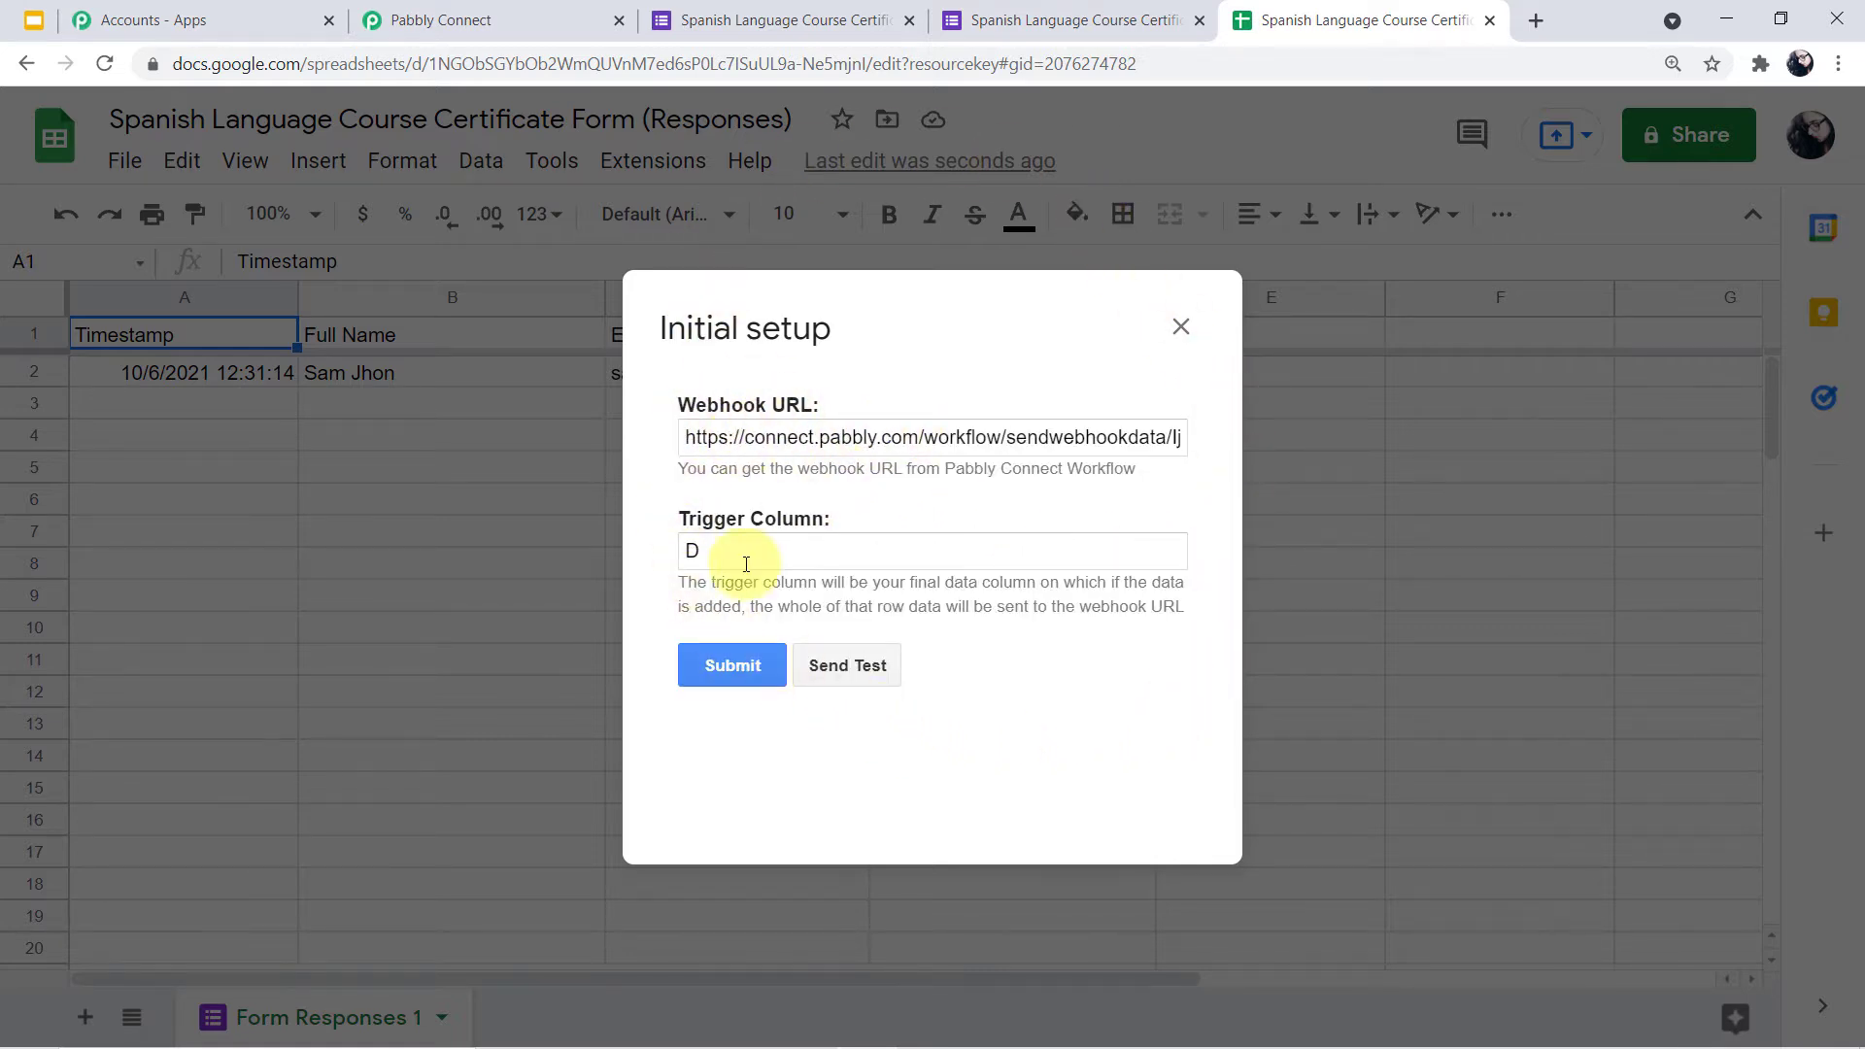
triple_click(798, 427)
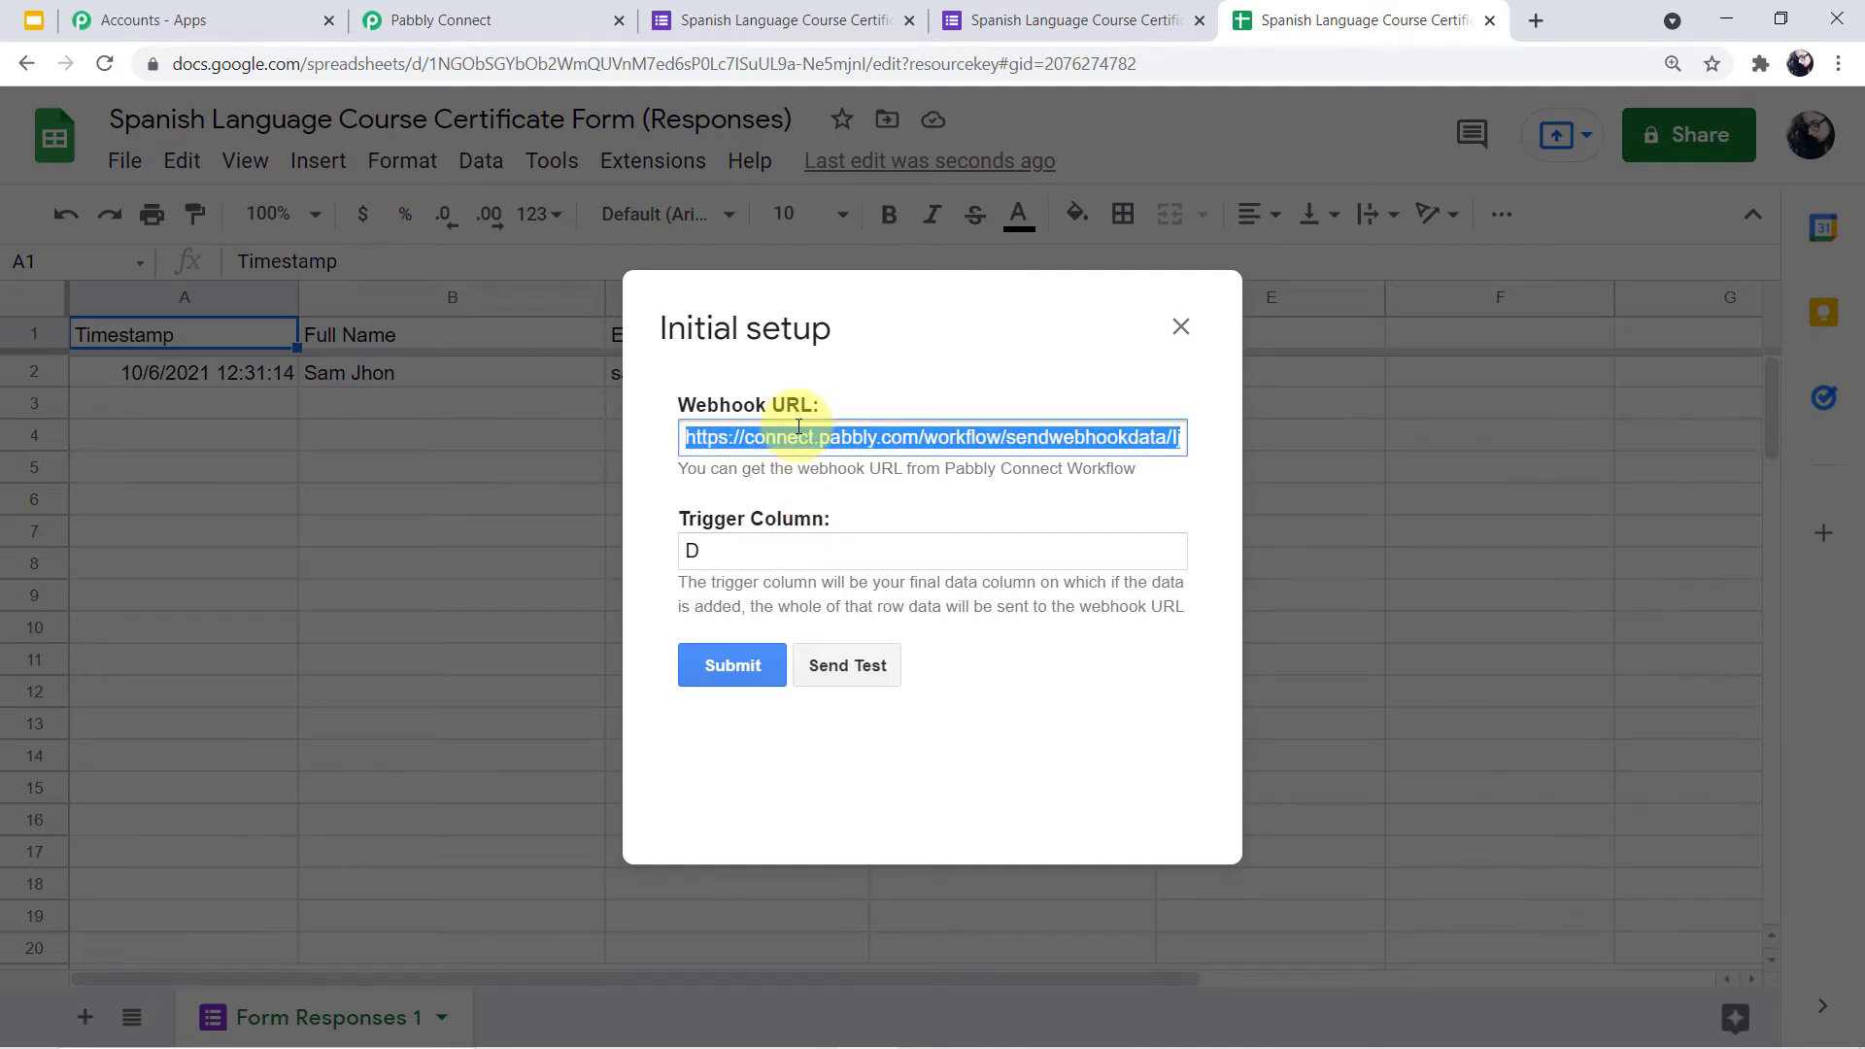
key(BackSpace)
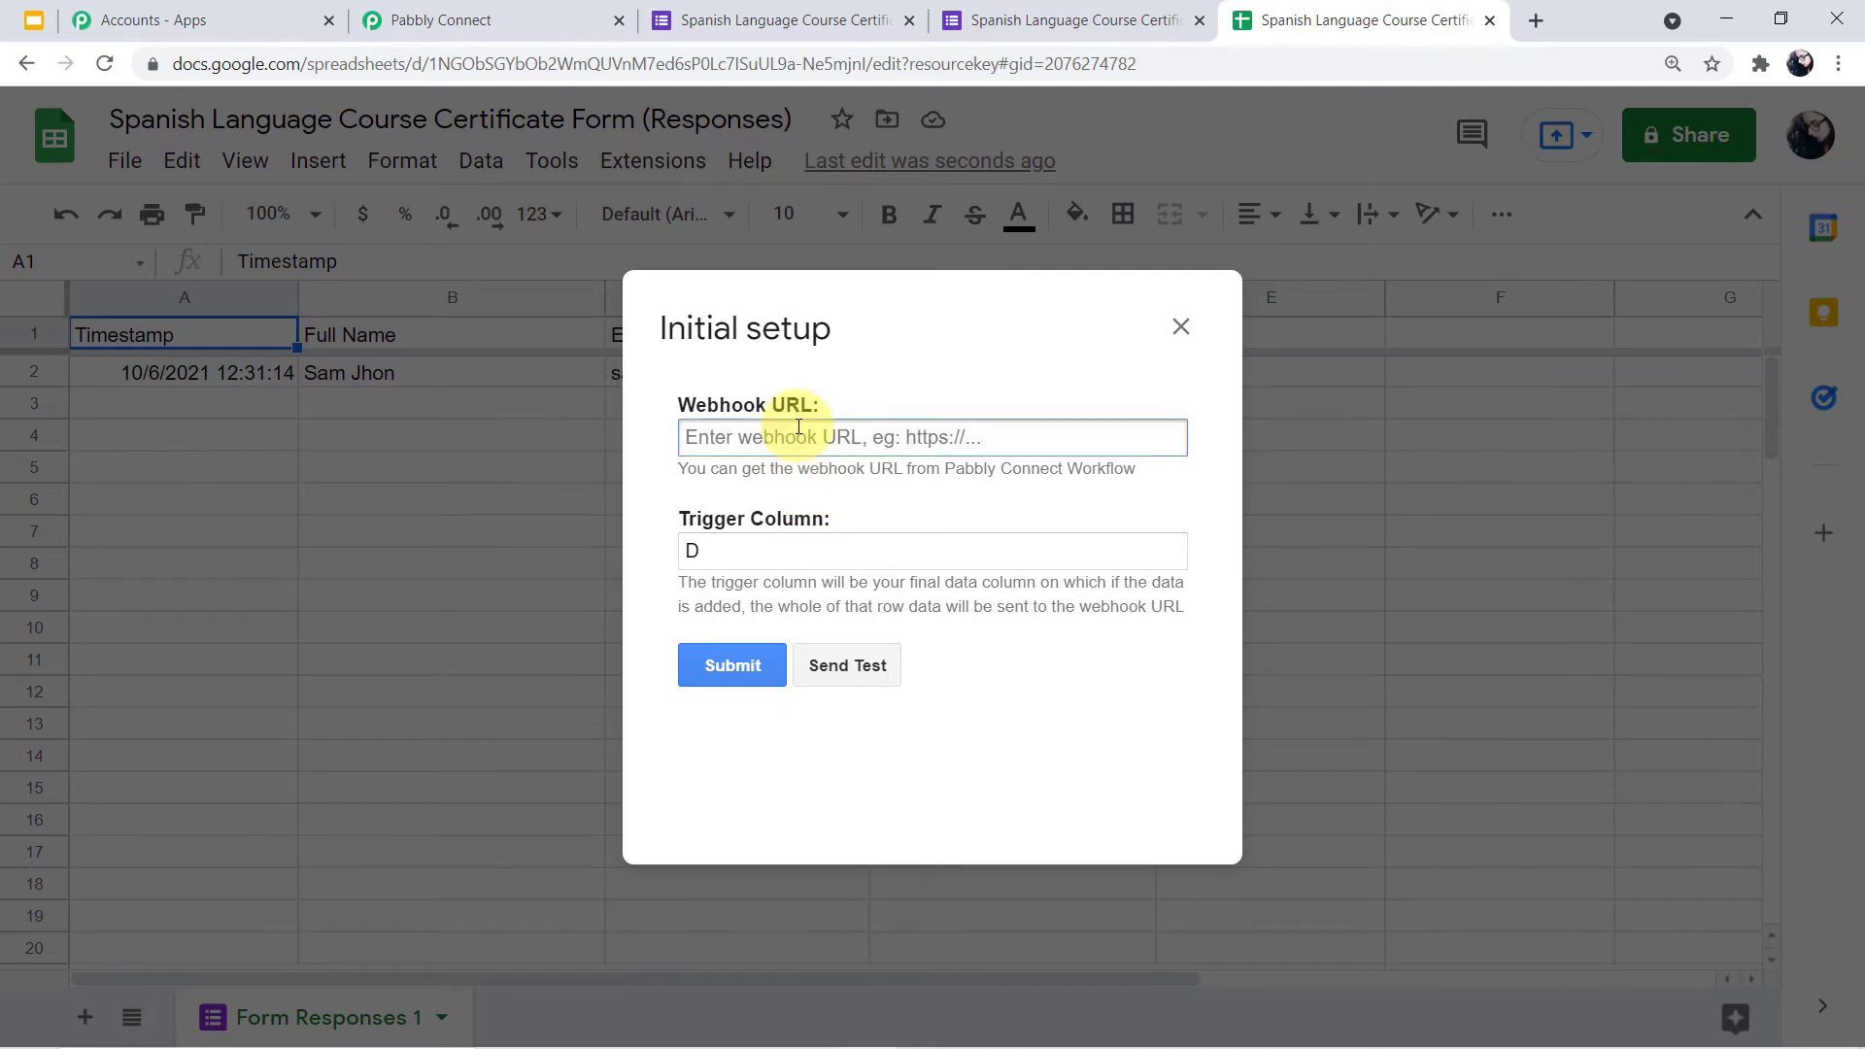
Paste the Pabbly Connect workflow's webhook URL into the setup's URL field
click(520, 9)
scroll(783, 479, down, 3)
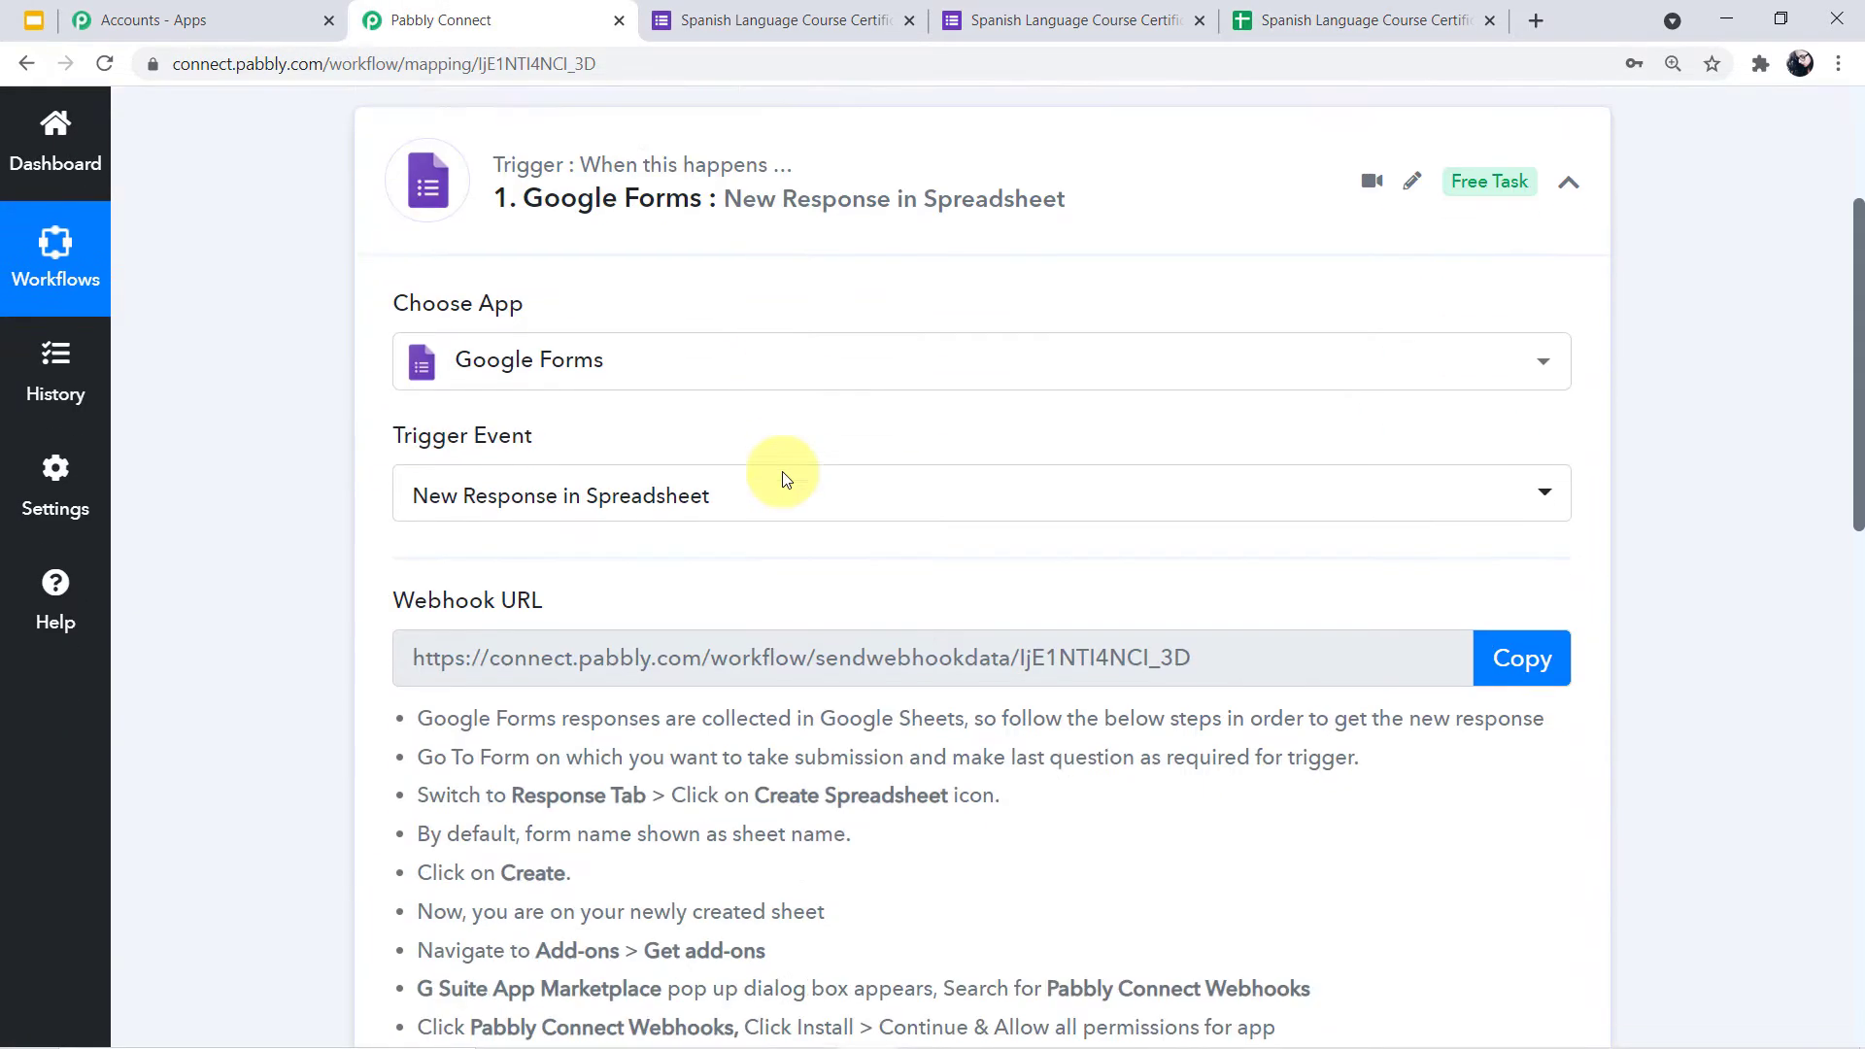
scroll(783, 478, down, 2)
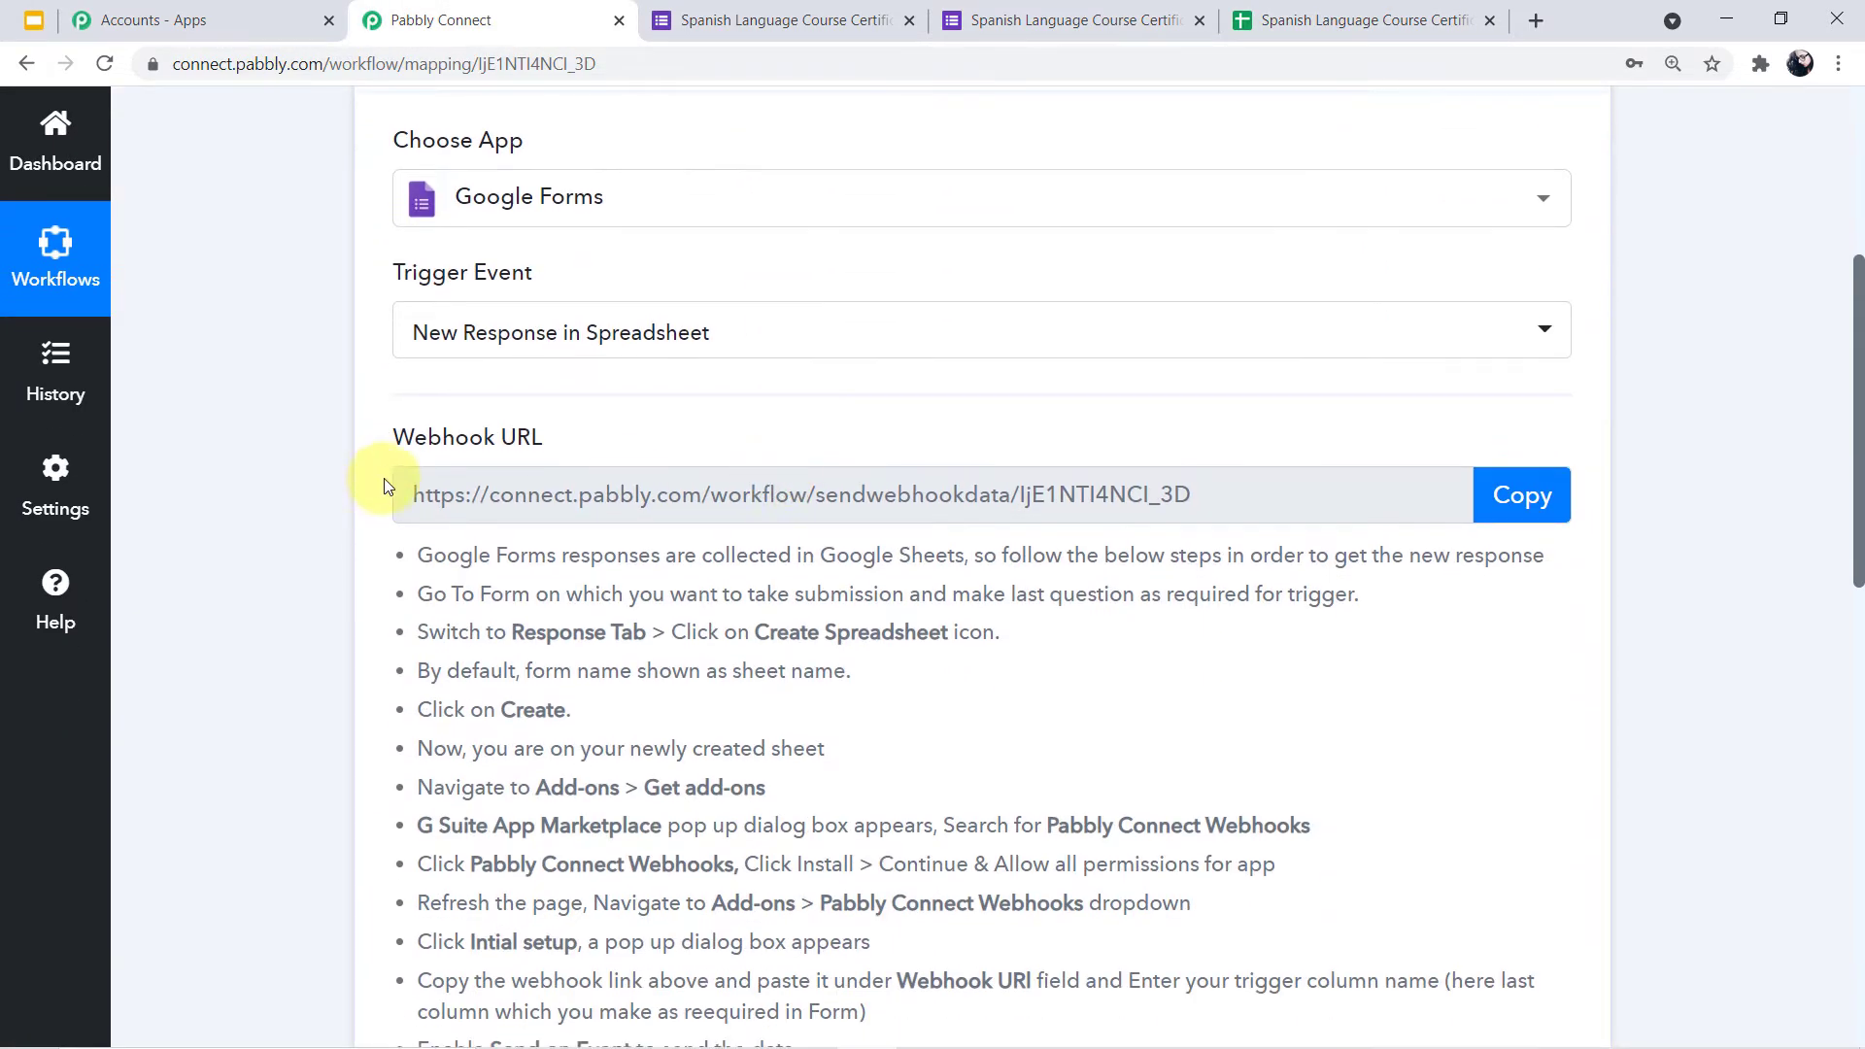
click(1496, 501)
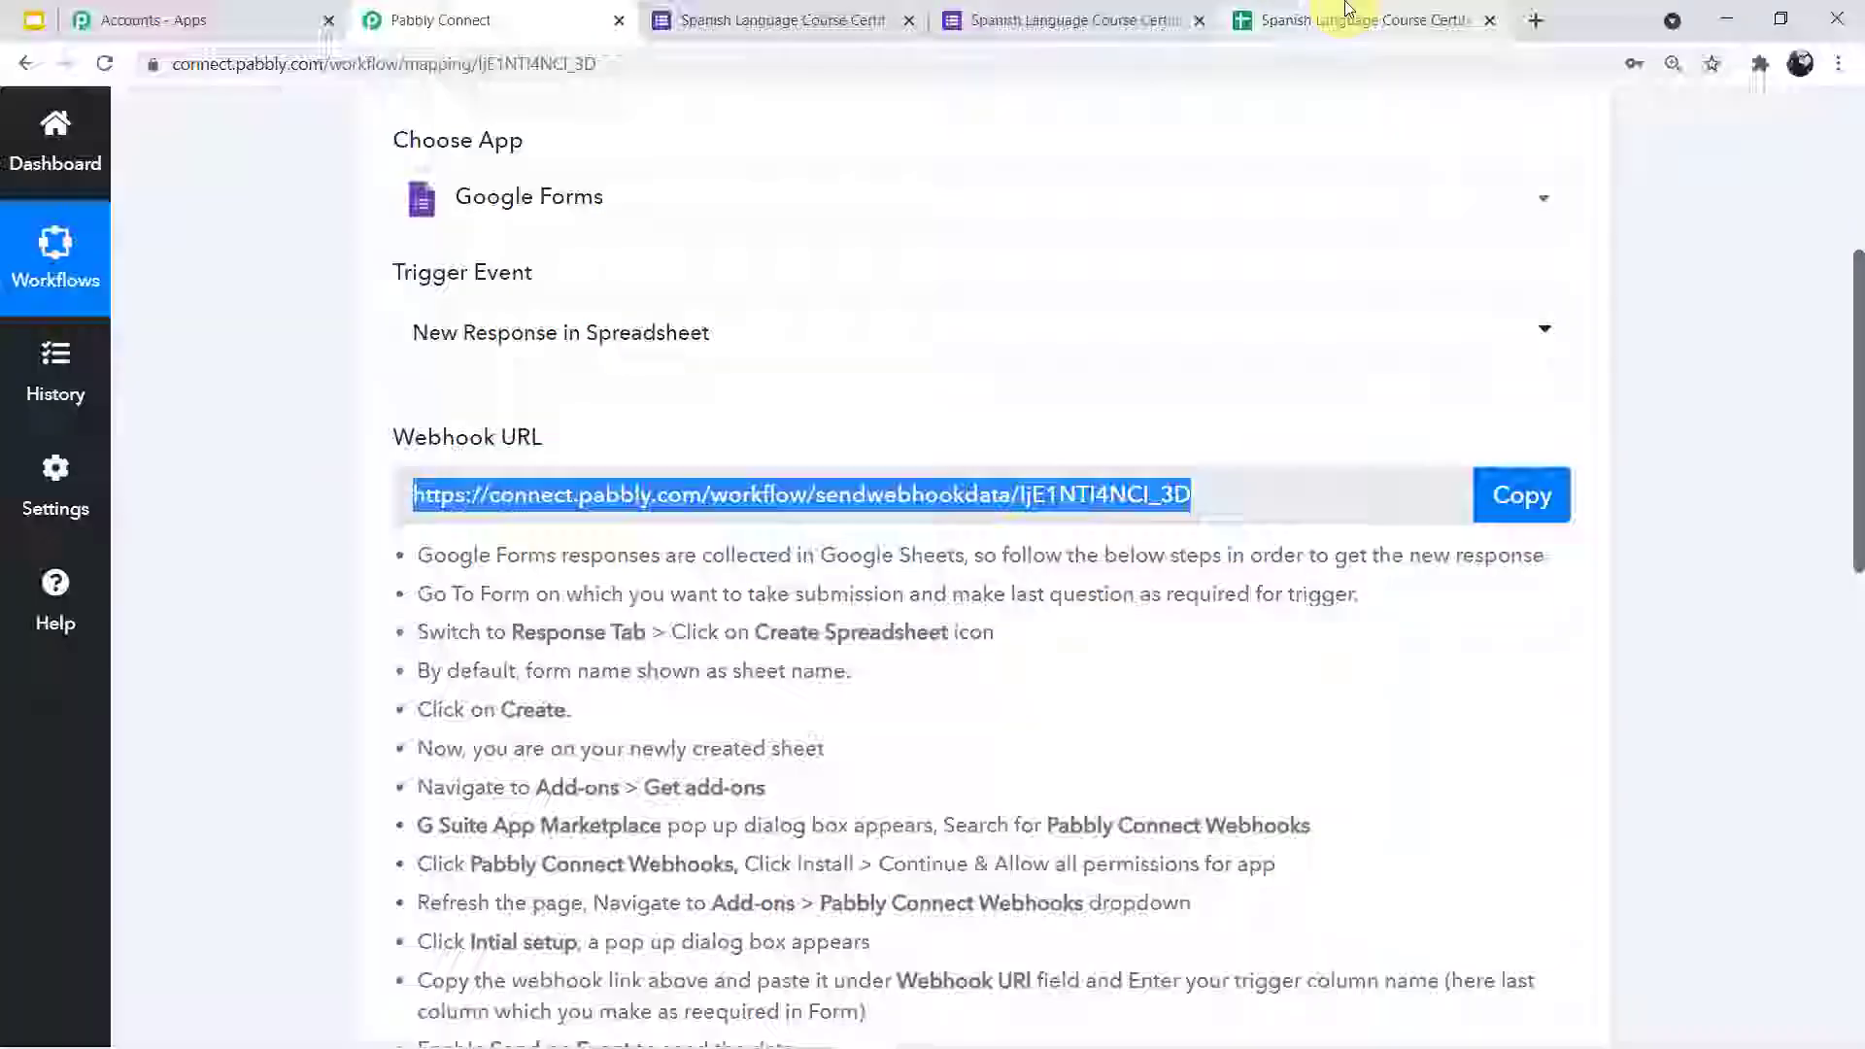
click(1253, 19)
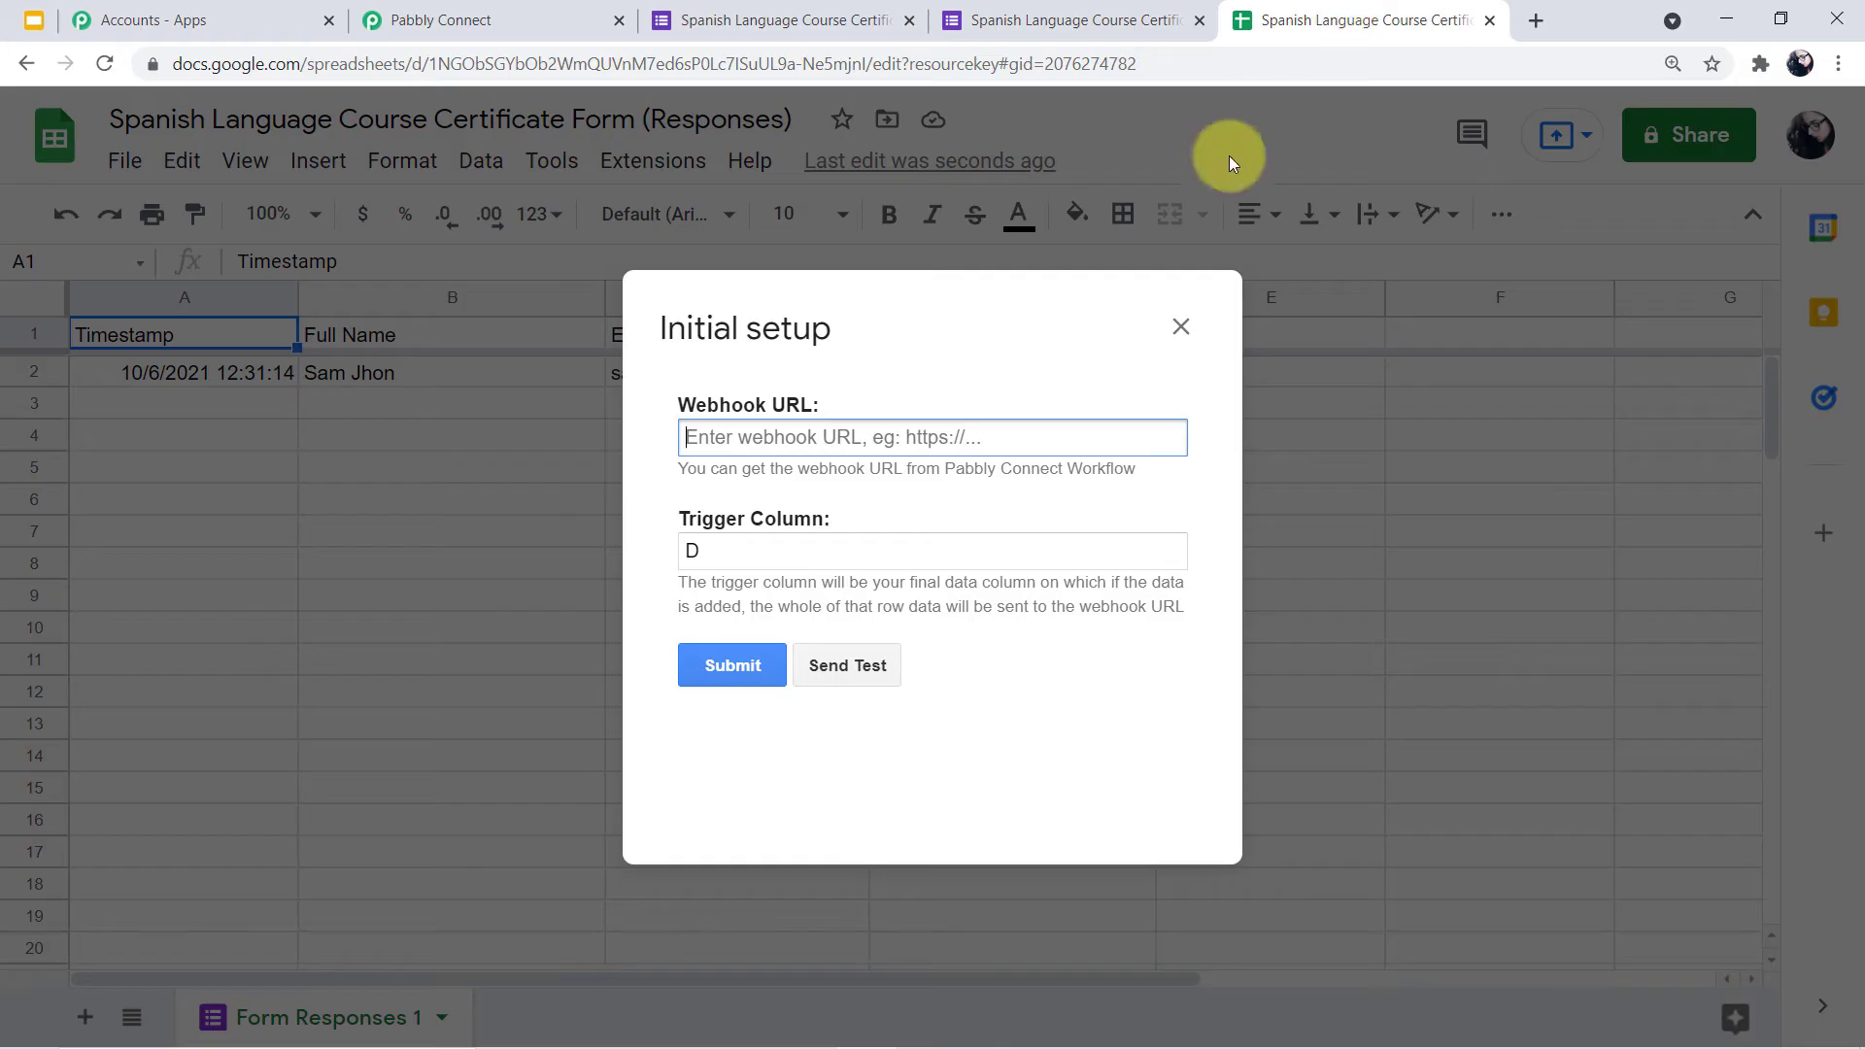
click(964, 436)
key(ctrl+v)
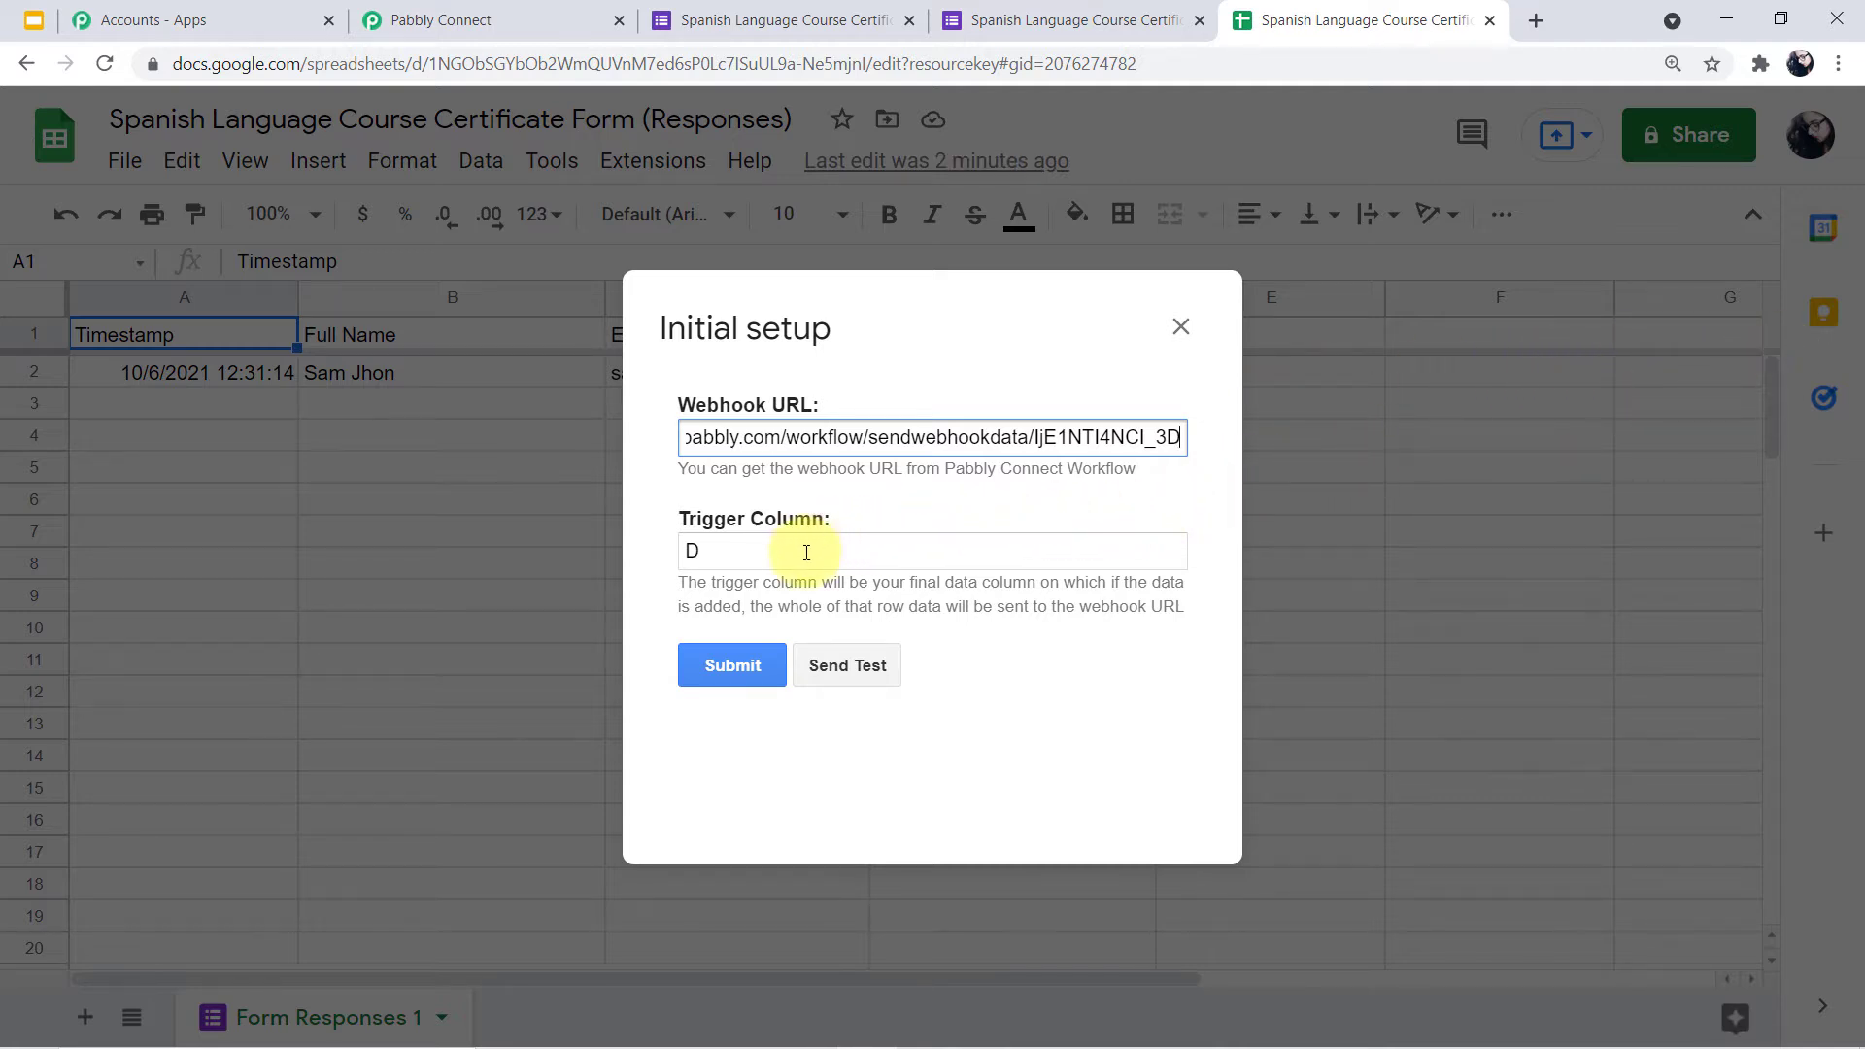
Set the trigger column to D and send a test row
drag(783, 563, 673, 567)
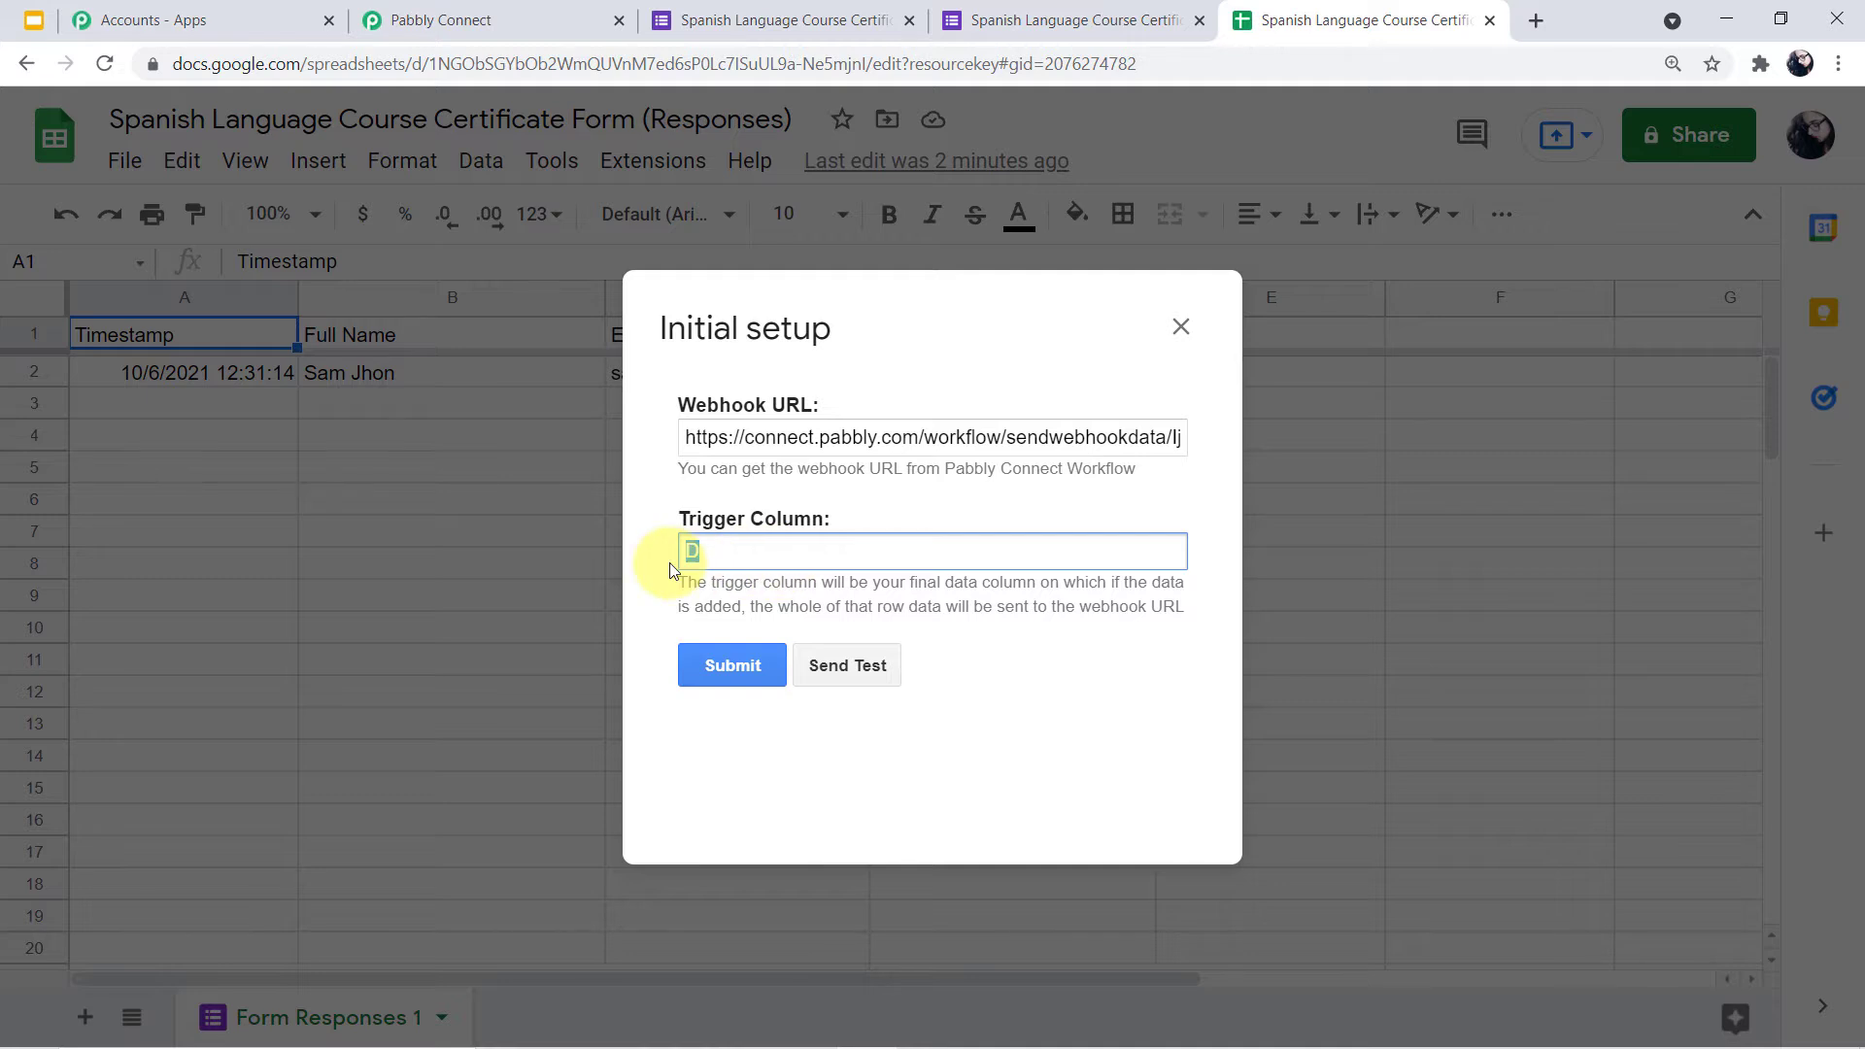
key(BackSpace)
text(D)
click(849, 670)
Put the Pabbly trigger into waiting mode and resend the sheet's test row so it's captured with RowIndex 2
click(442, 20)
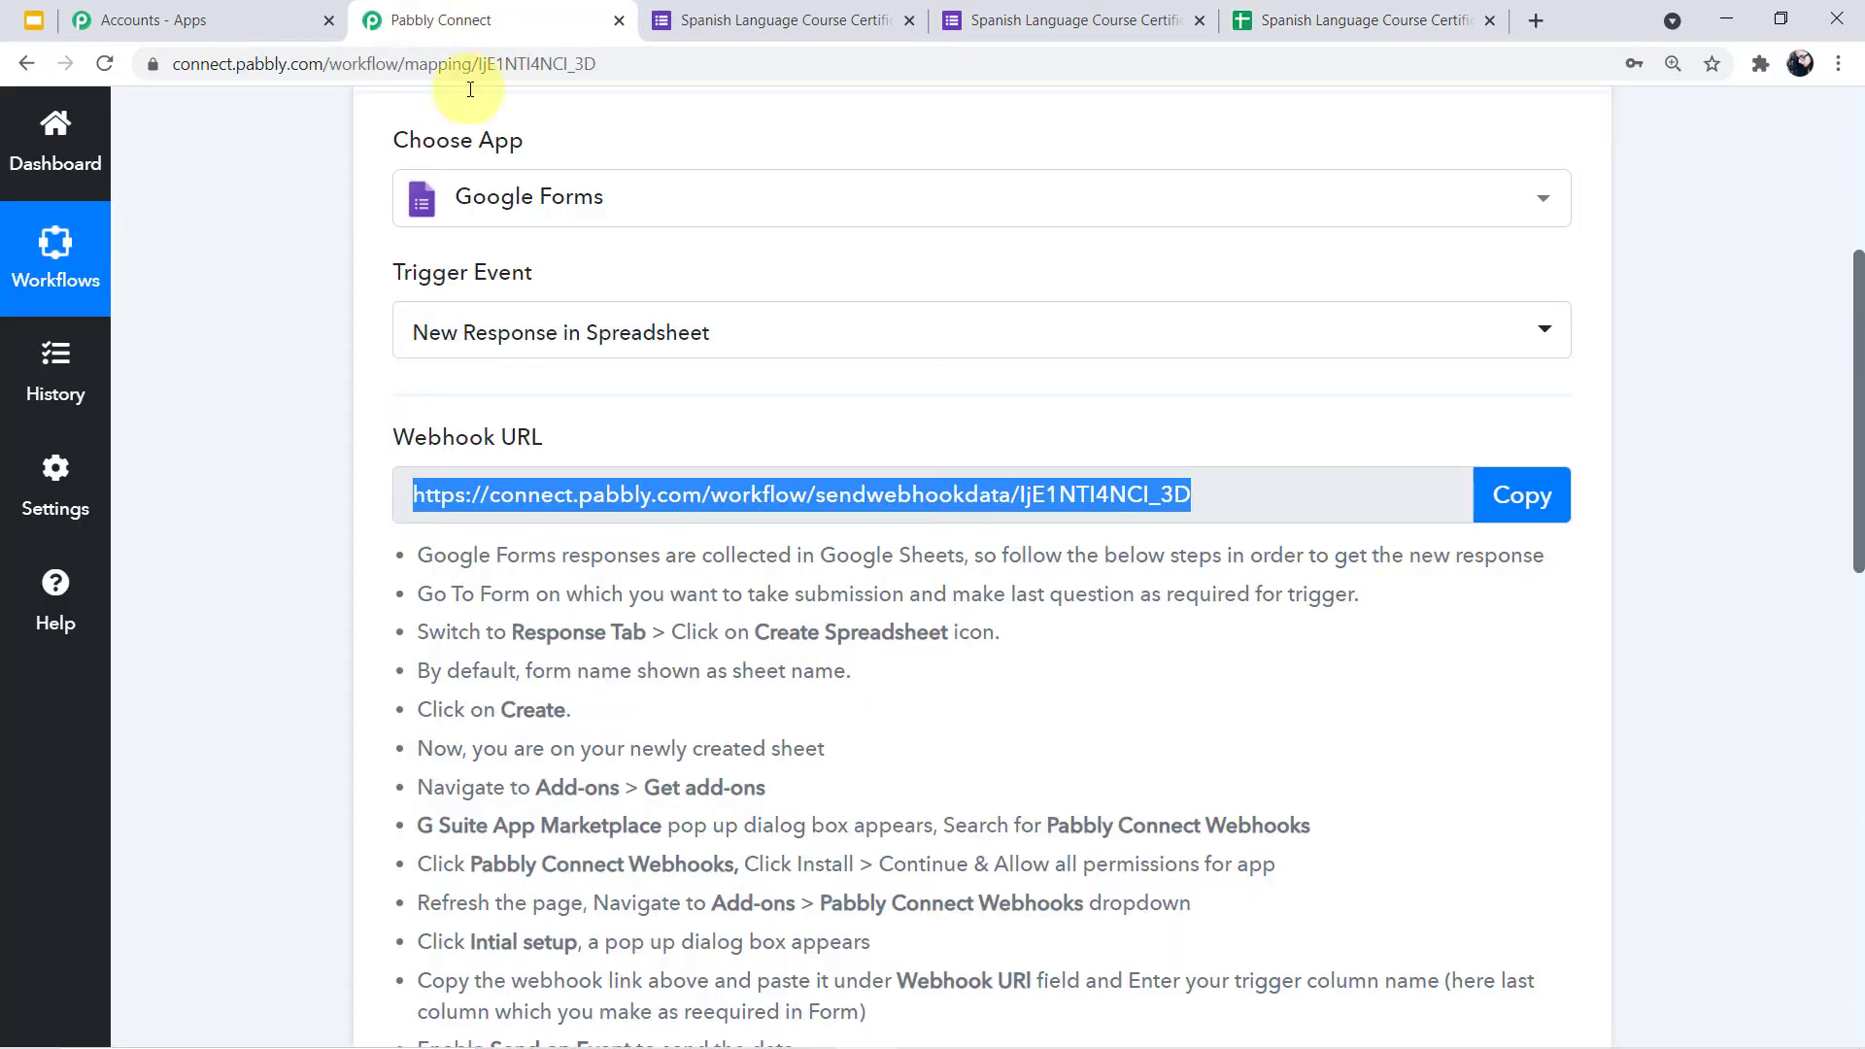
scroll(671, 498, down, 7)
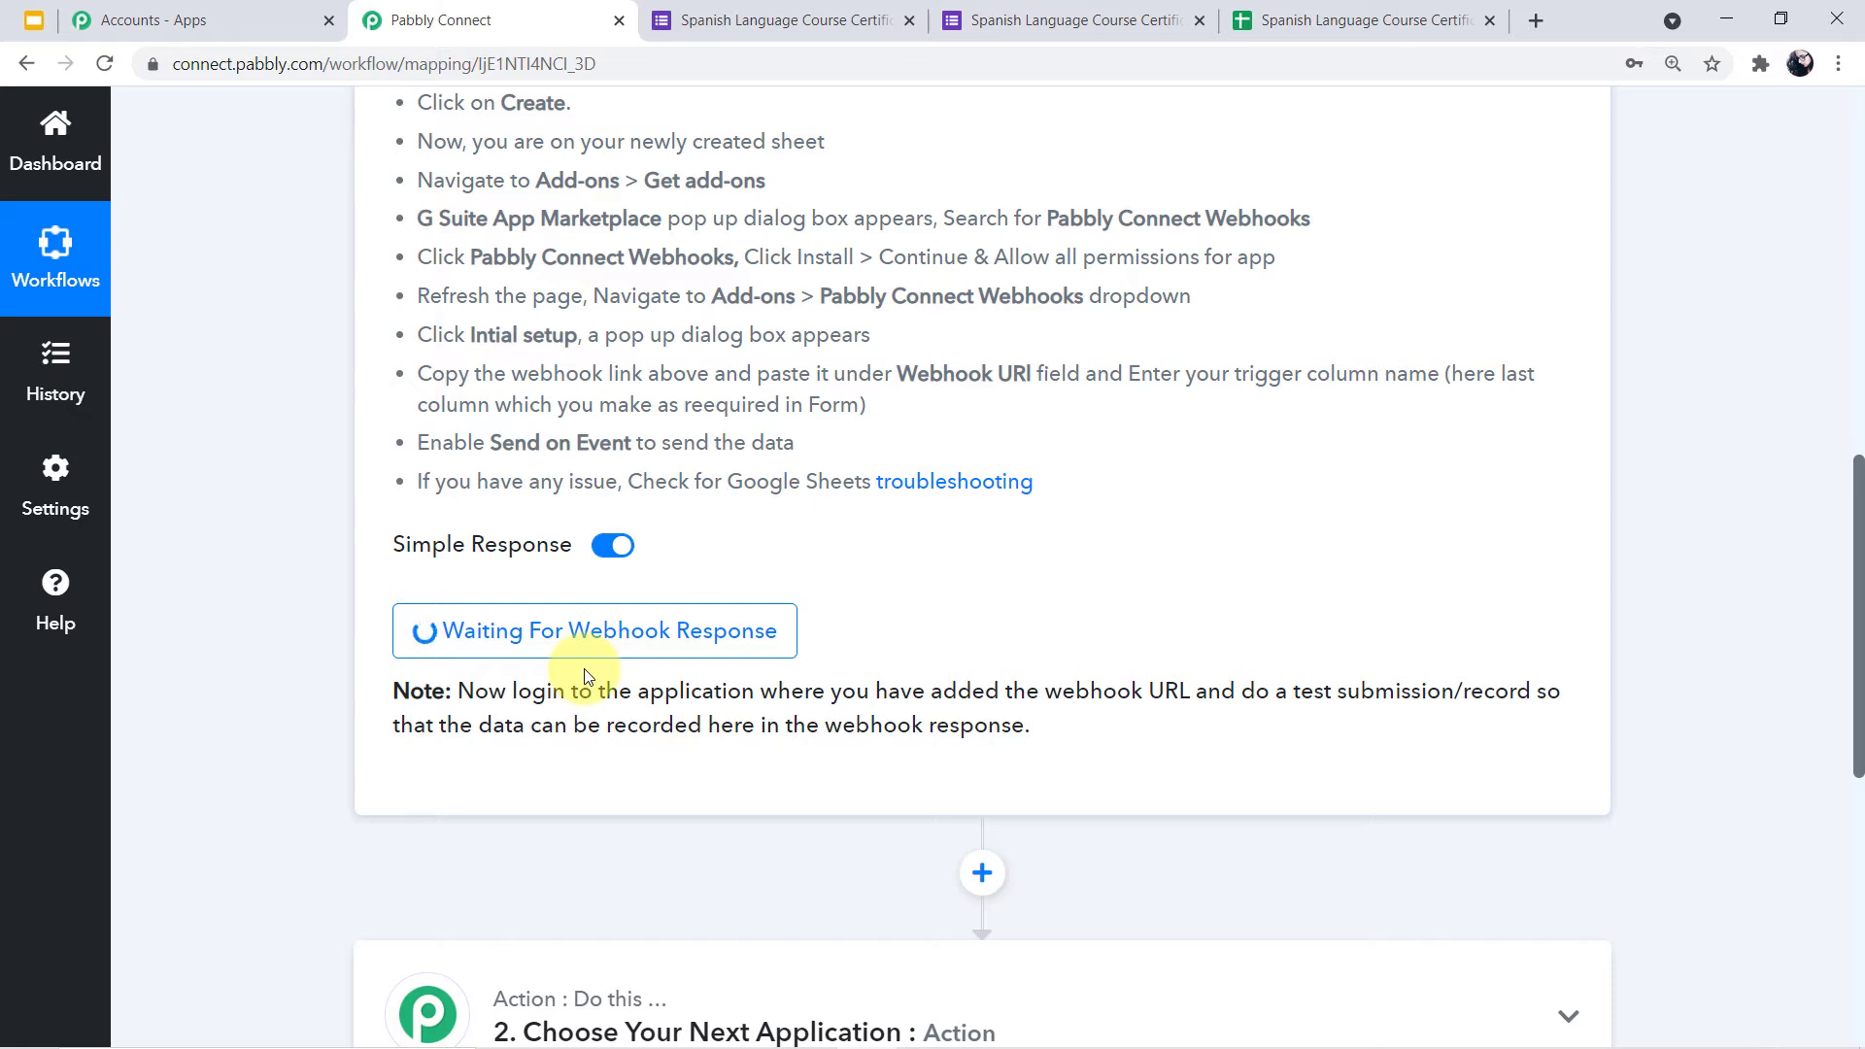
click(624, 637)
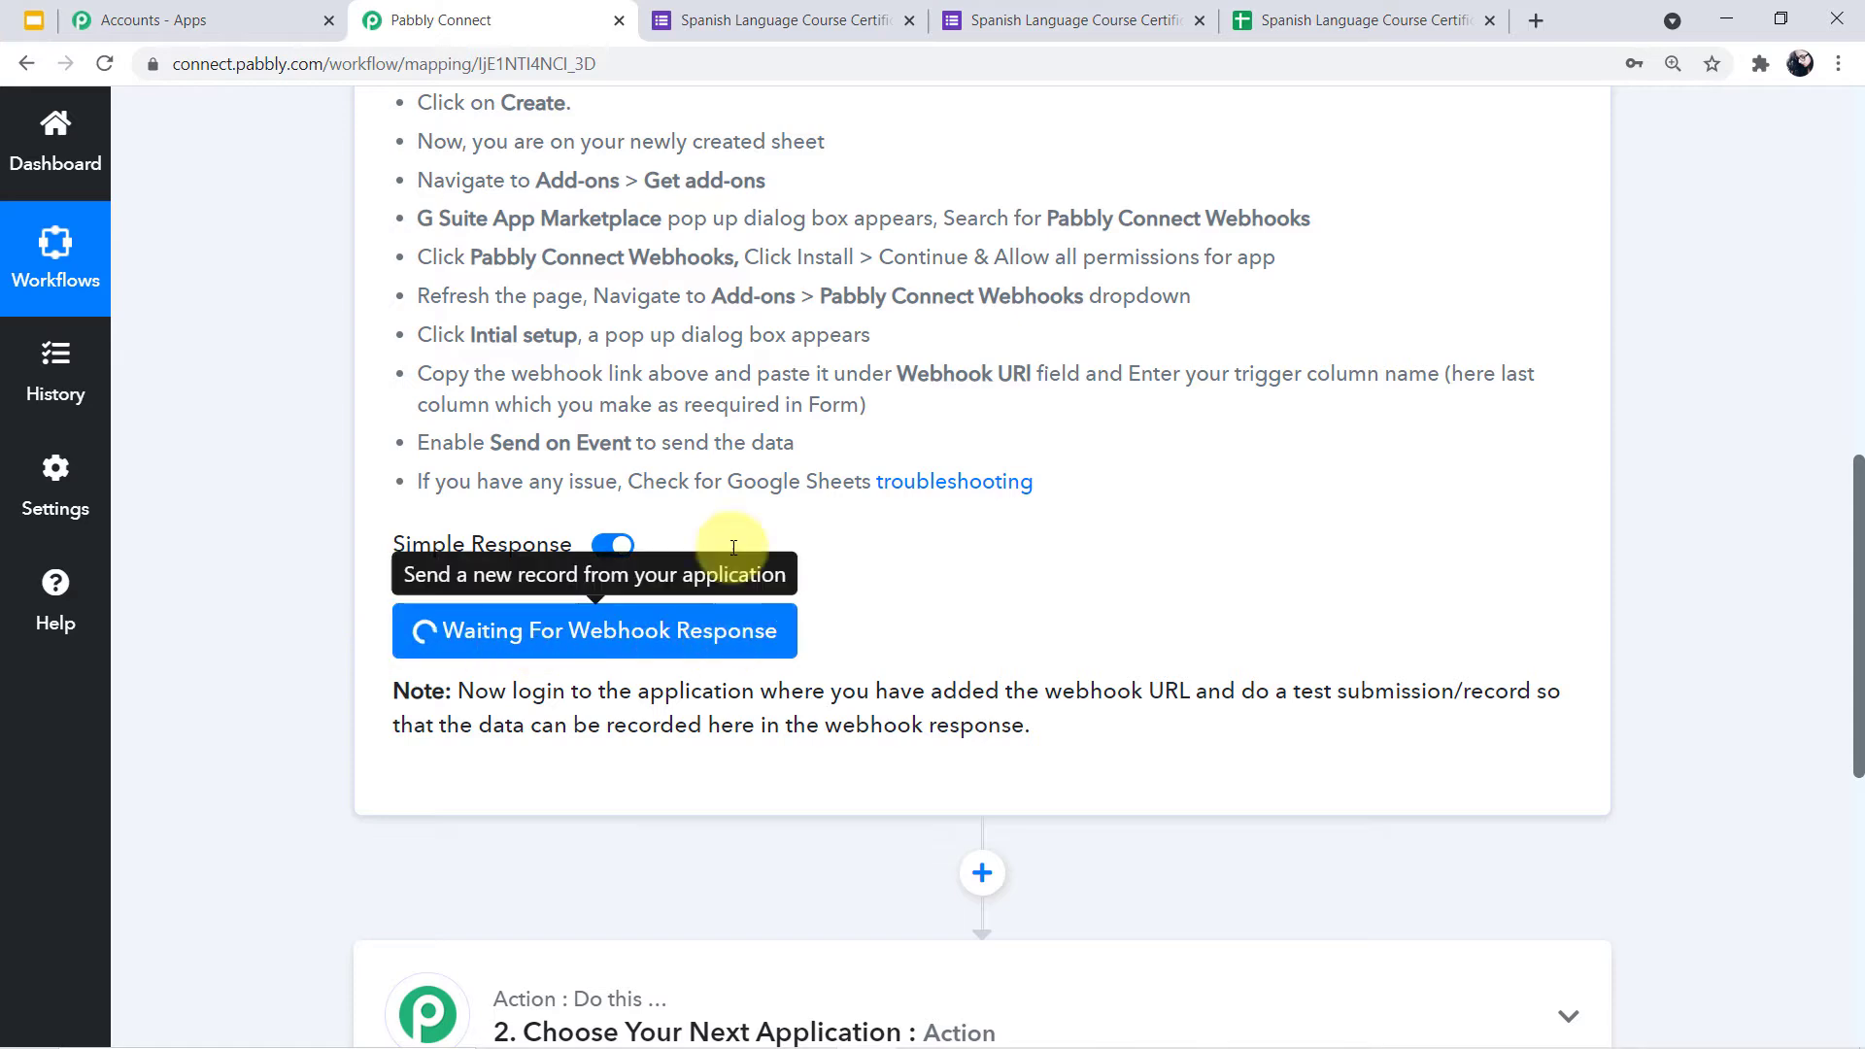
click(1335, 20)
click(832, 672)
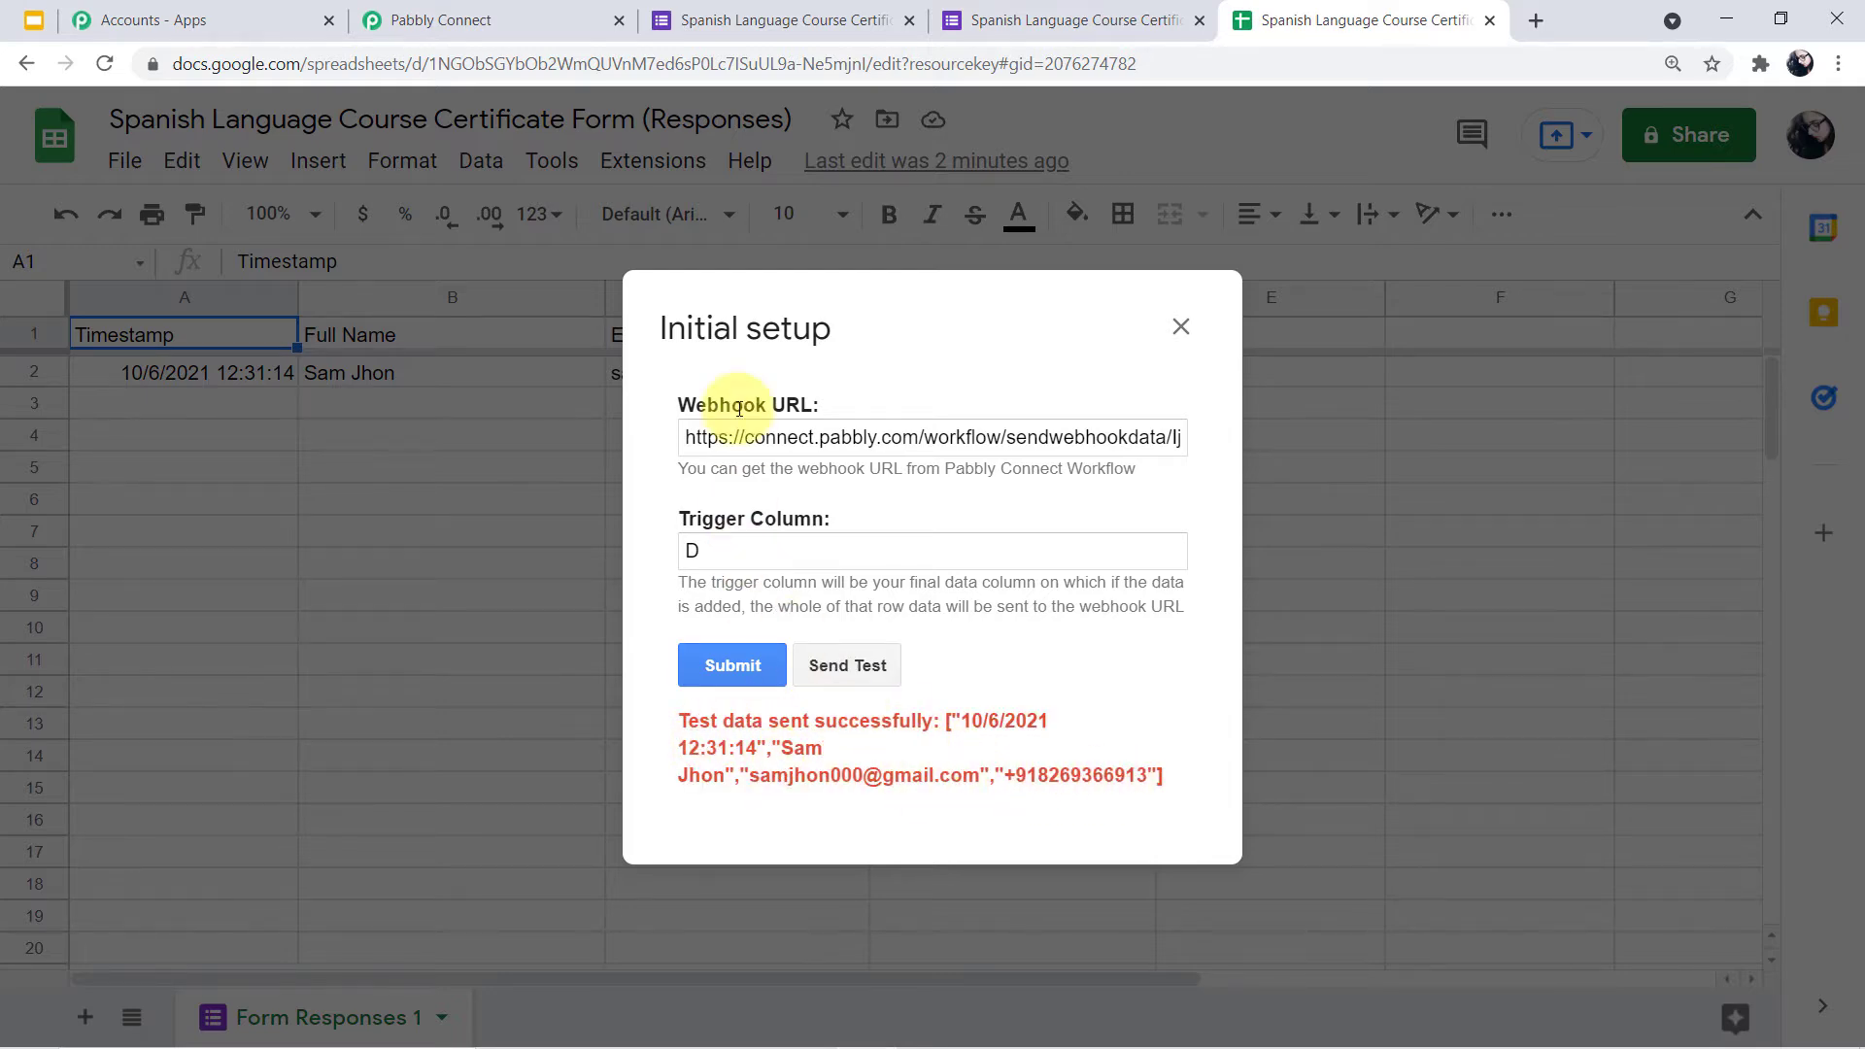
click(458, 21)
Highlight the captured full name, email address, phone number and timestamp values
scroll(1007, 544, down, 2)
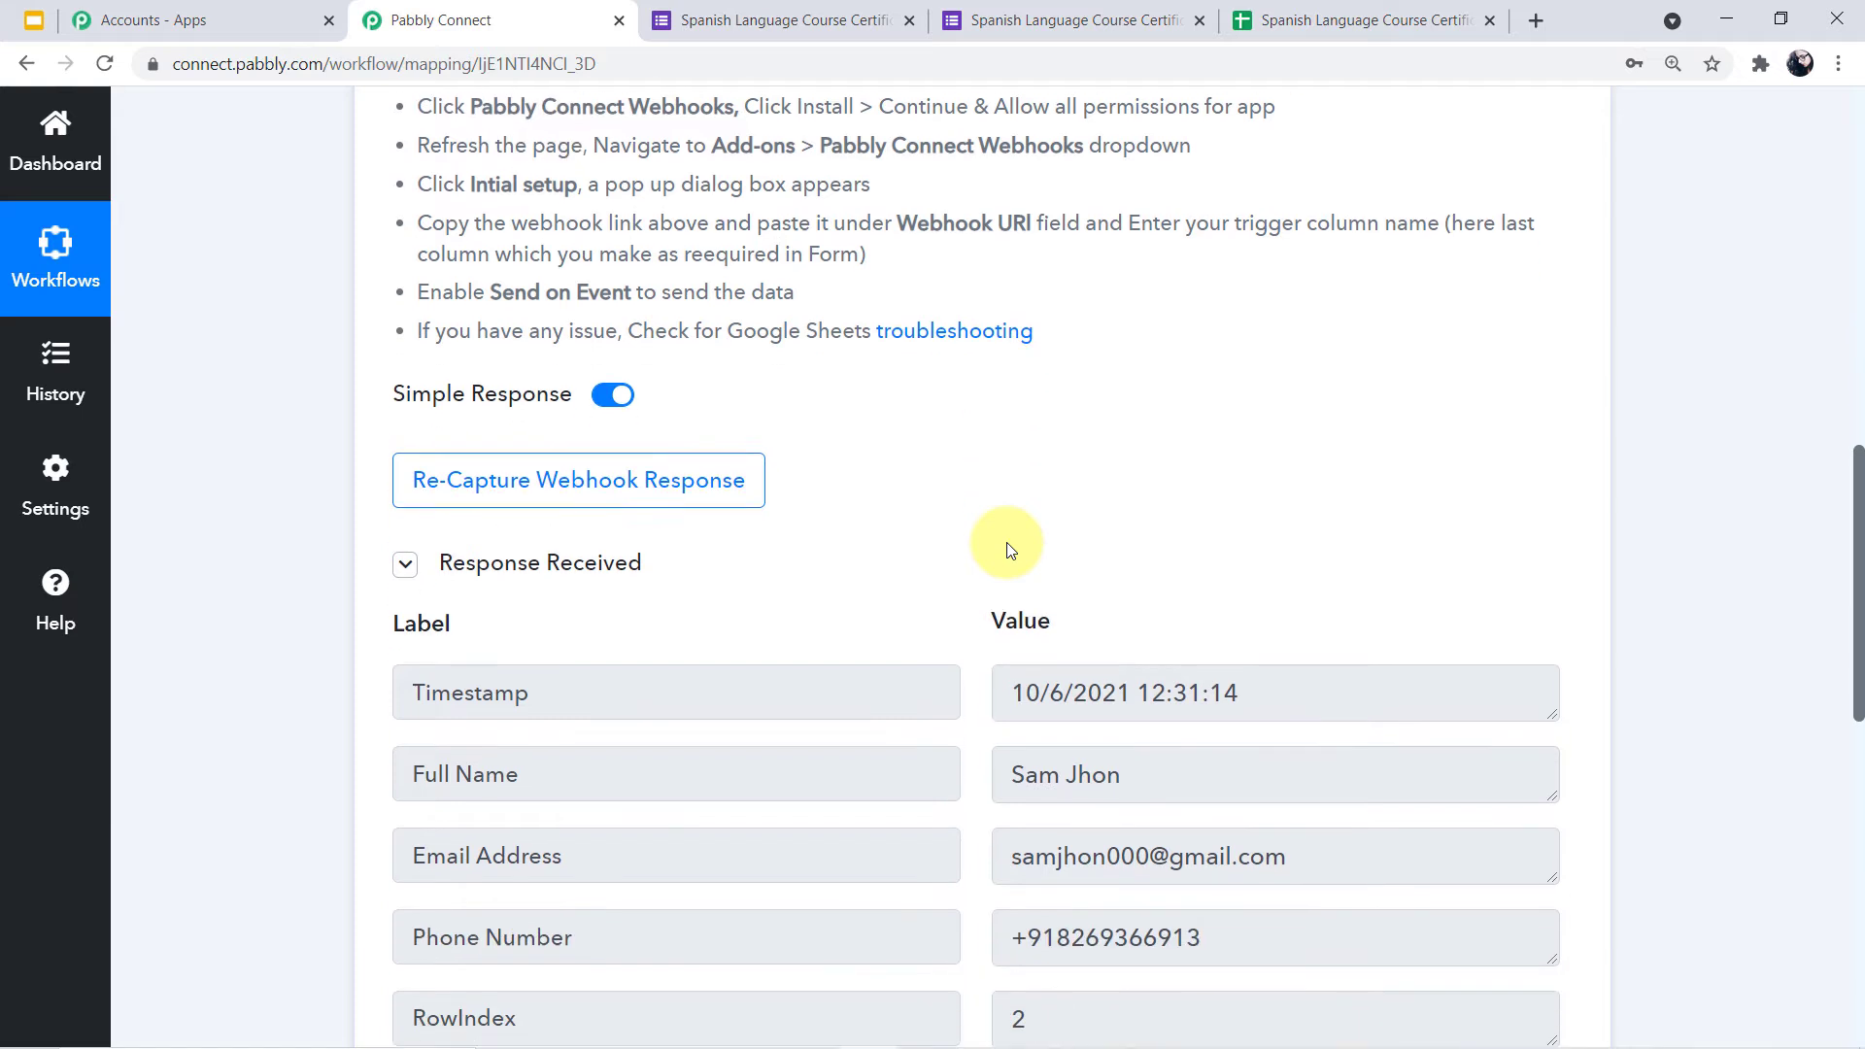
scroll(1007, 550, down, 1)
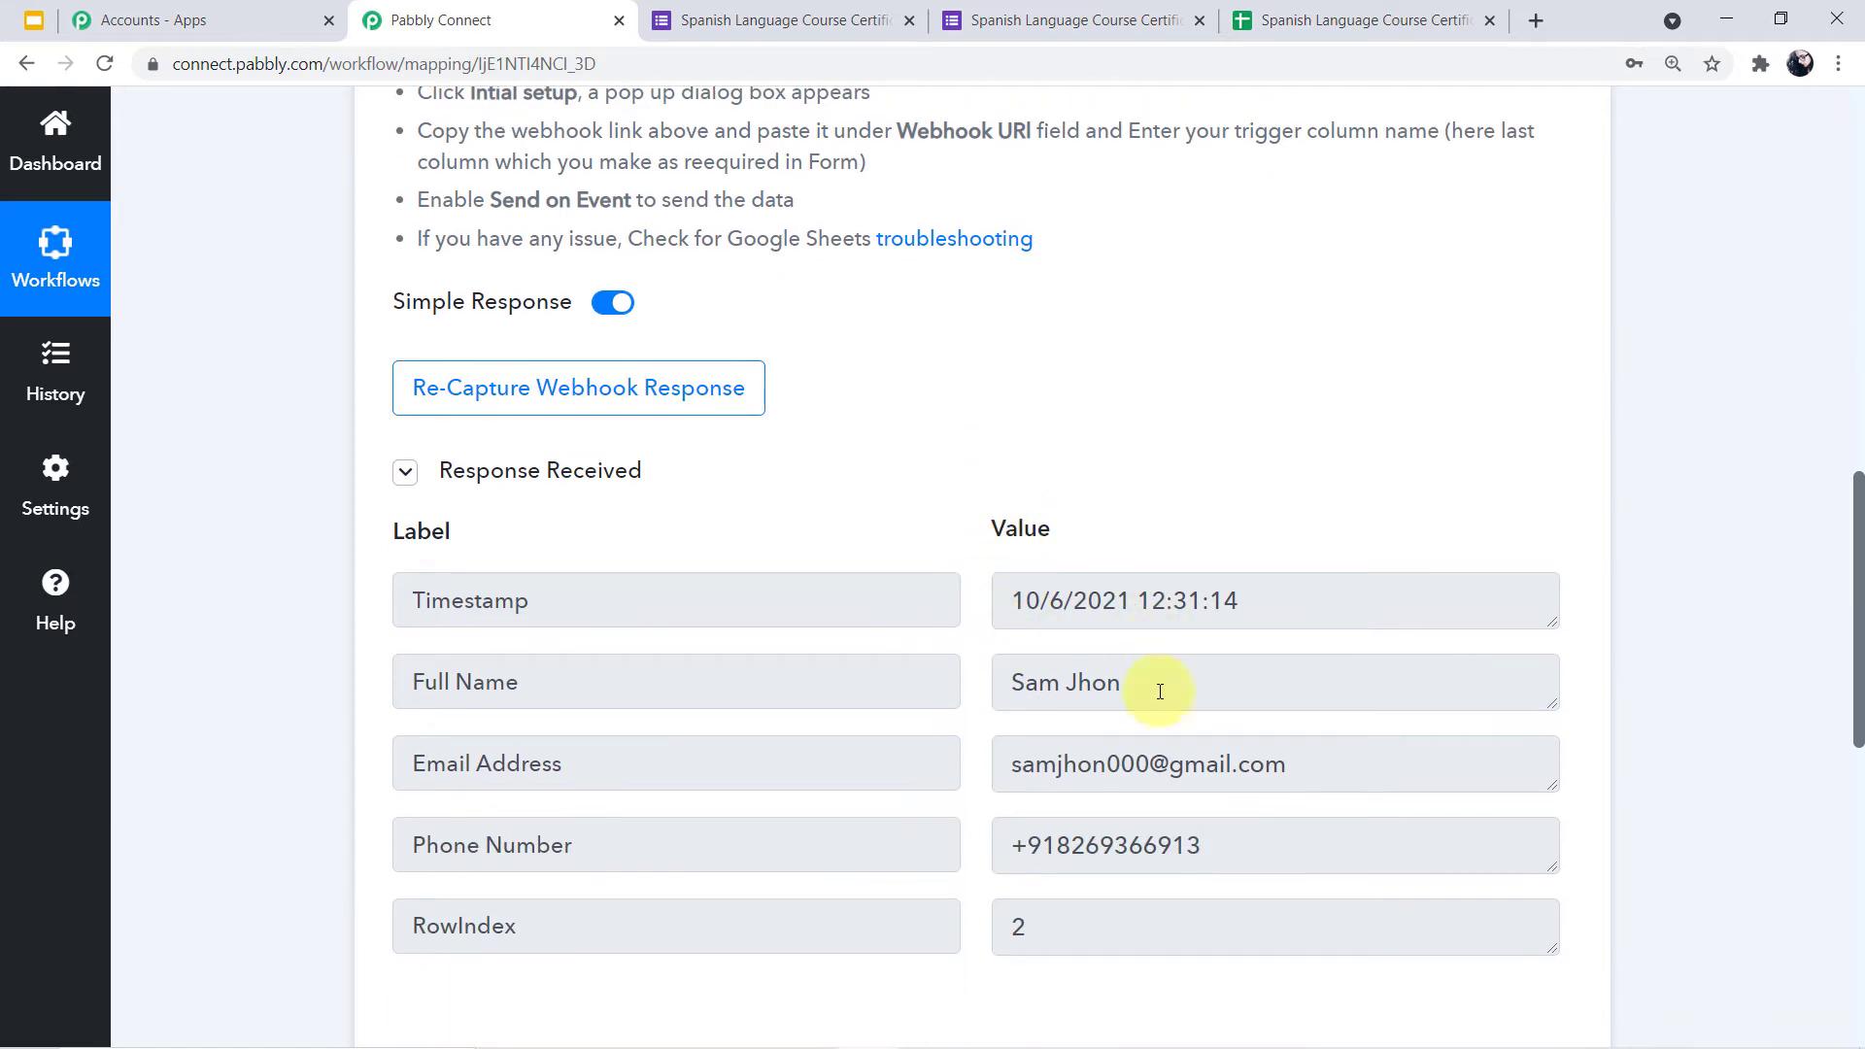
triple_click(1029, 680)
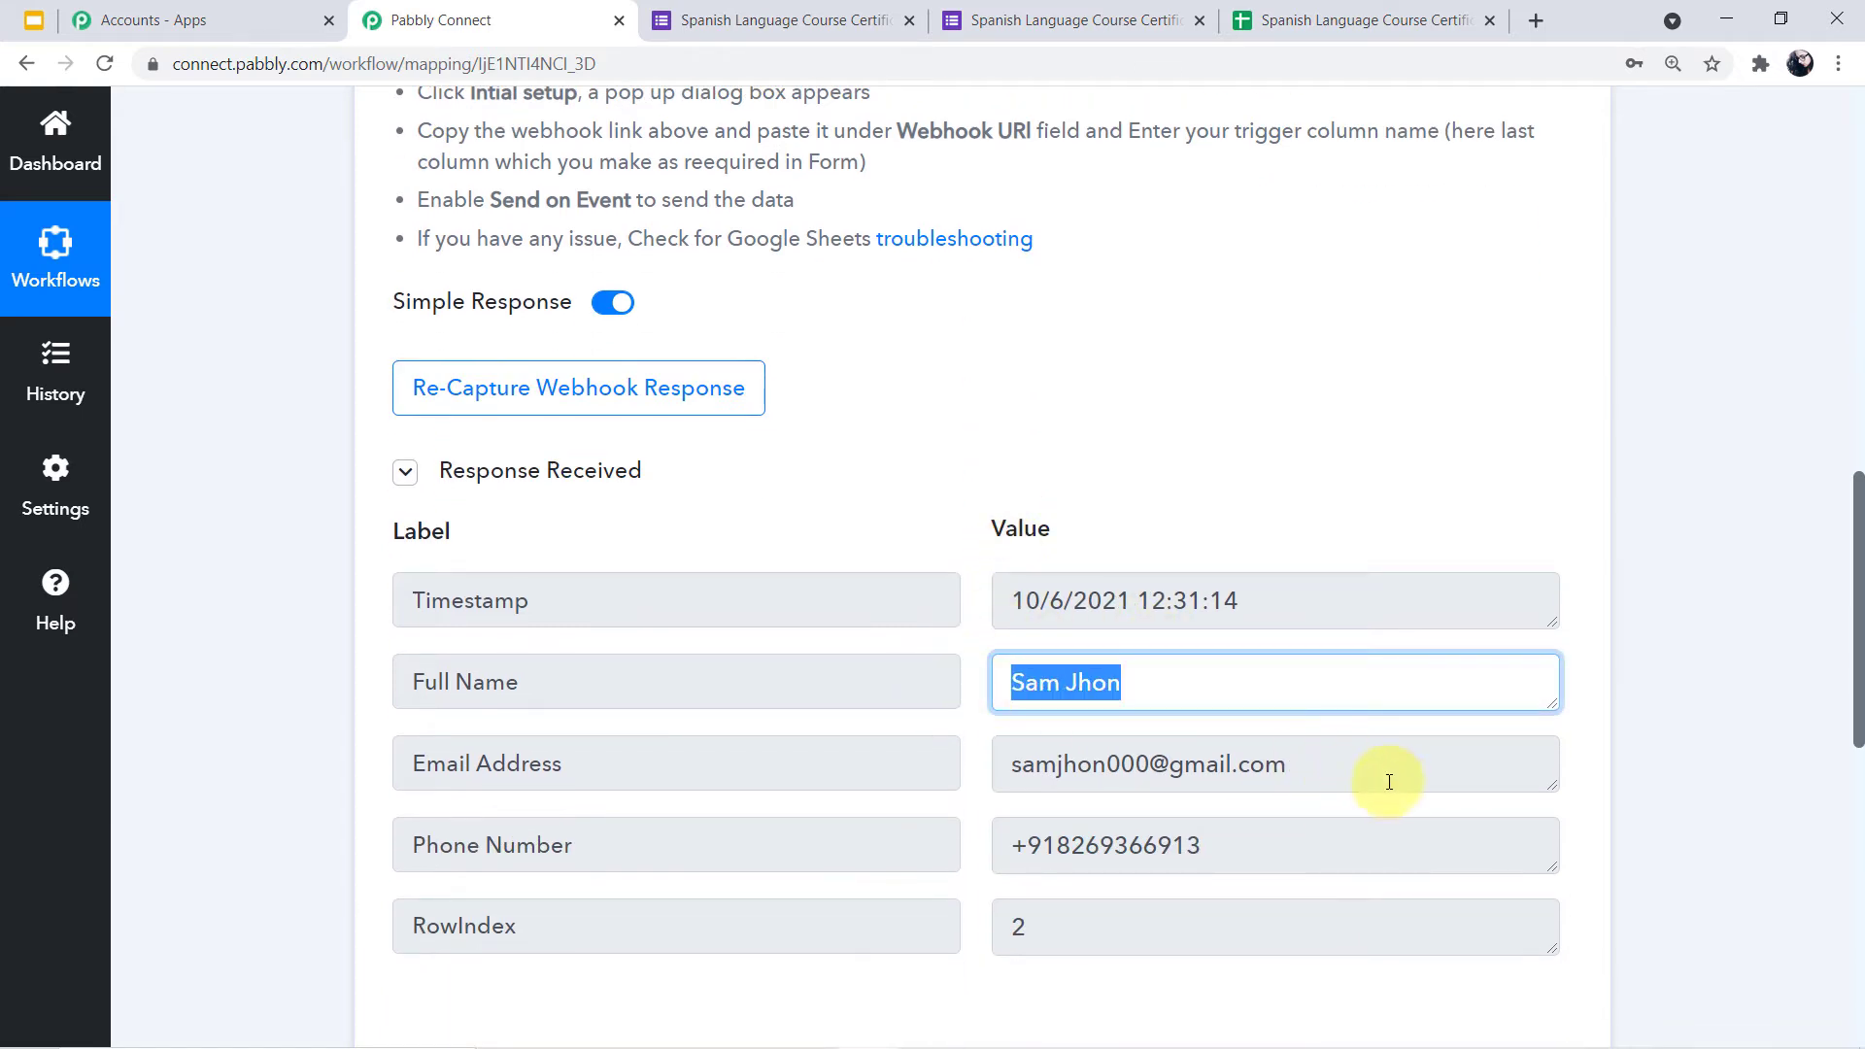
drag(1342, 785, 1020, 779)
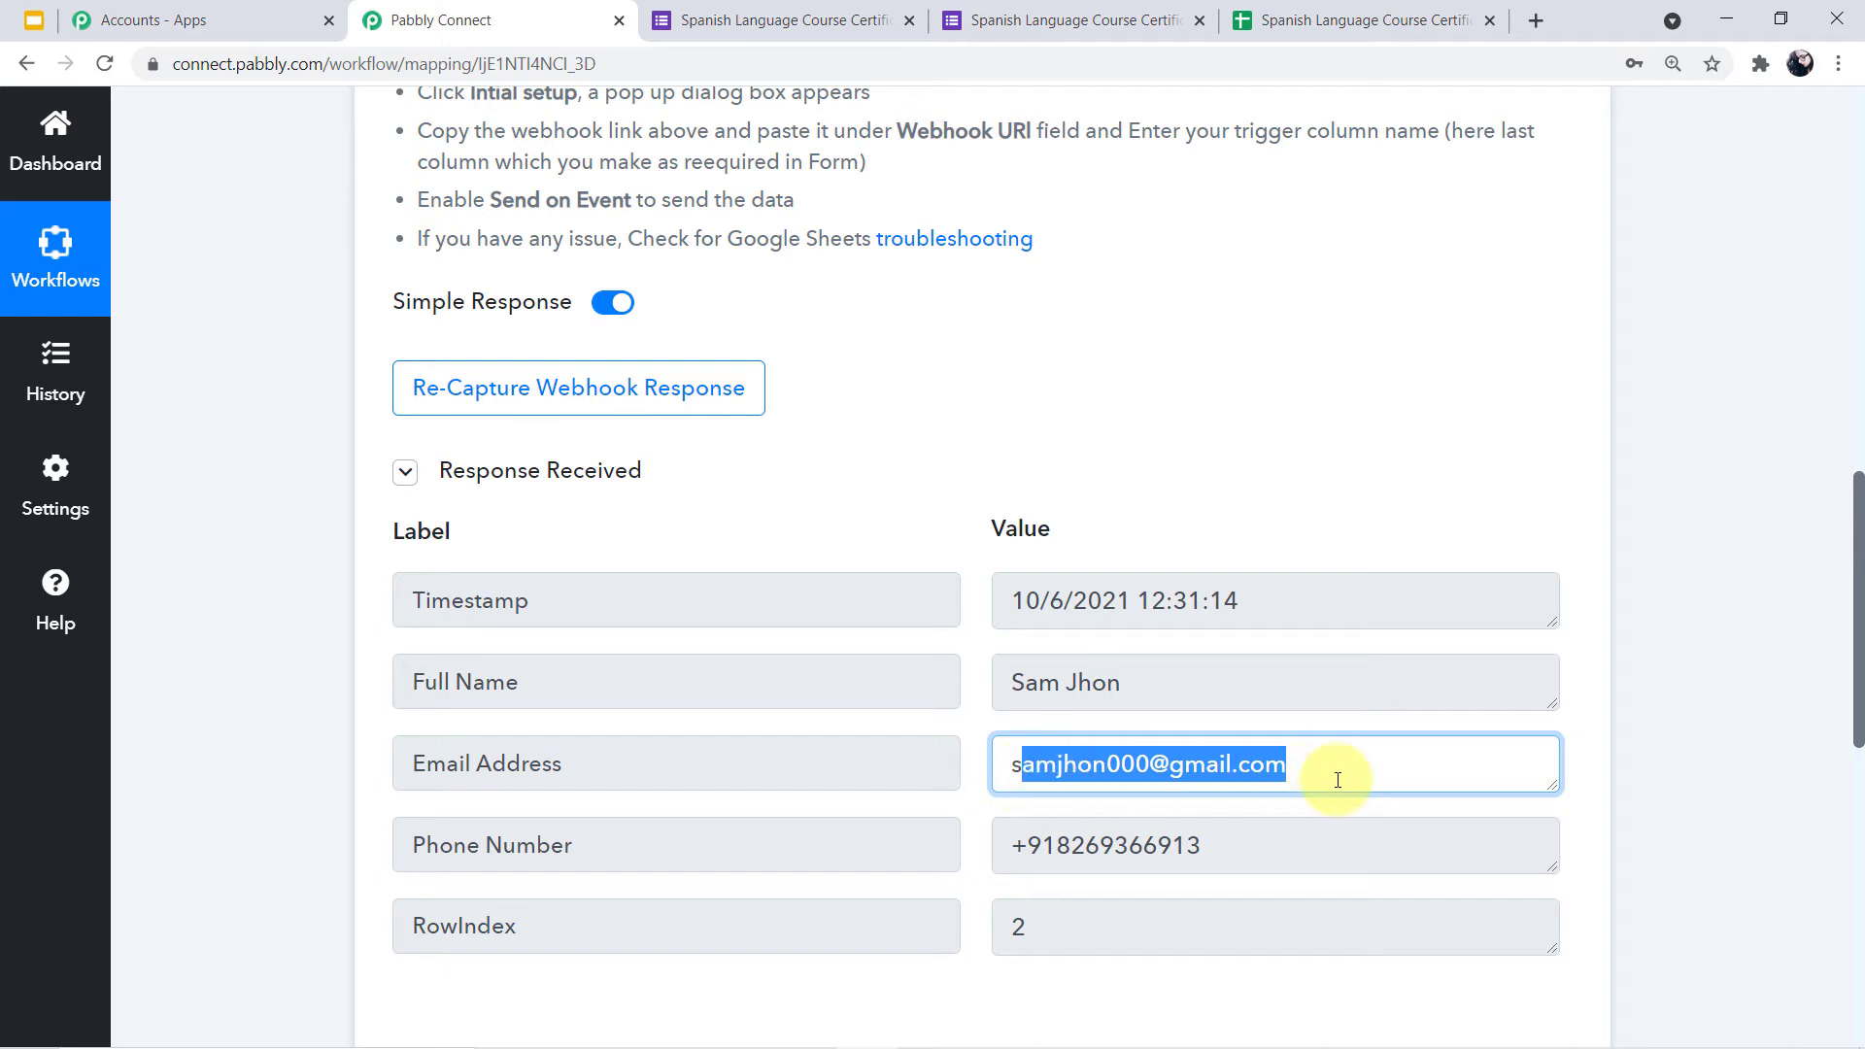
drag(1336, 781, 1039, 780)
drag(1233, 864, 976, 859)
drag(1266, 617, 1064, 602)
scroll(1682, 571, up, 8)
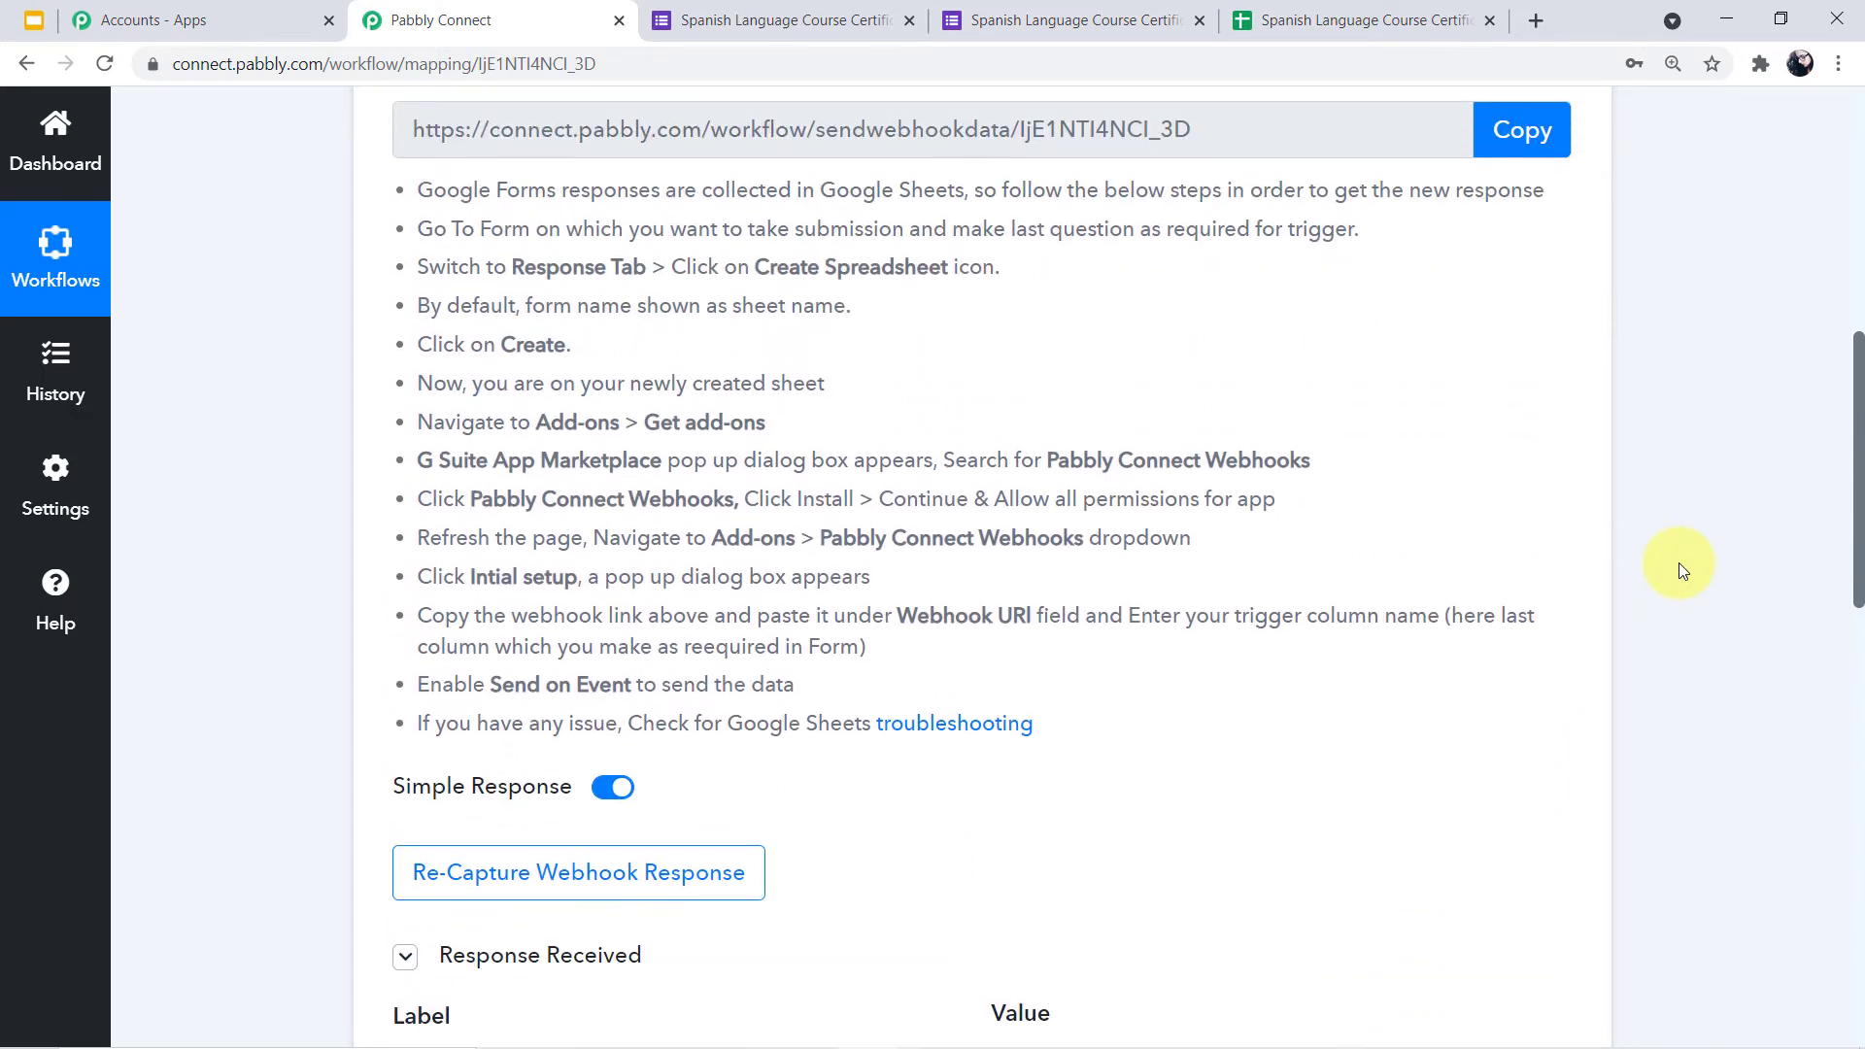
scroll(1682, 570, up, 2)
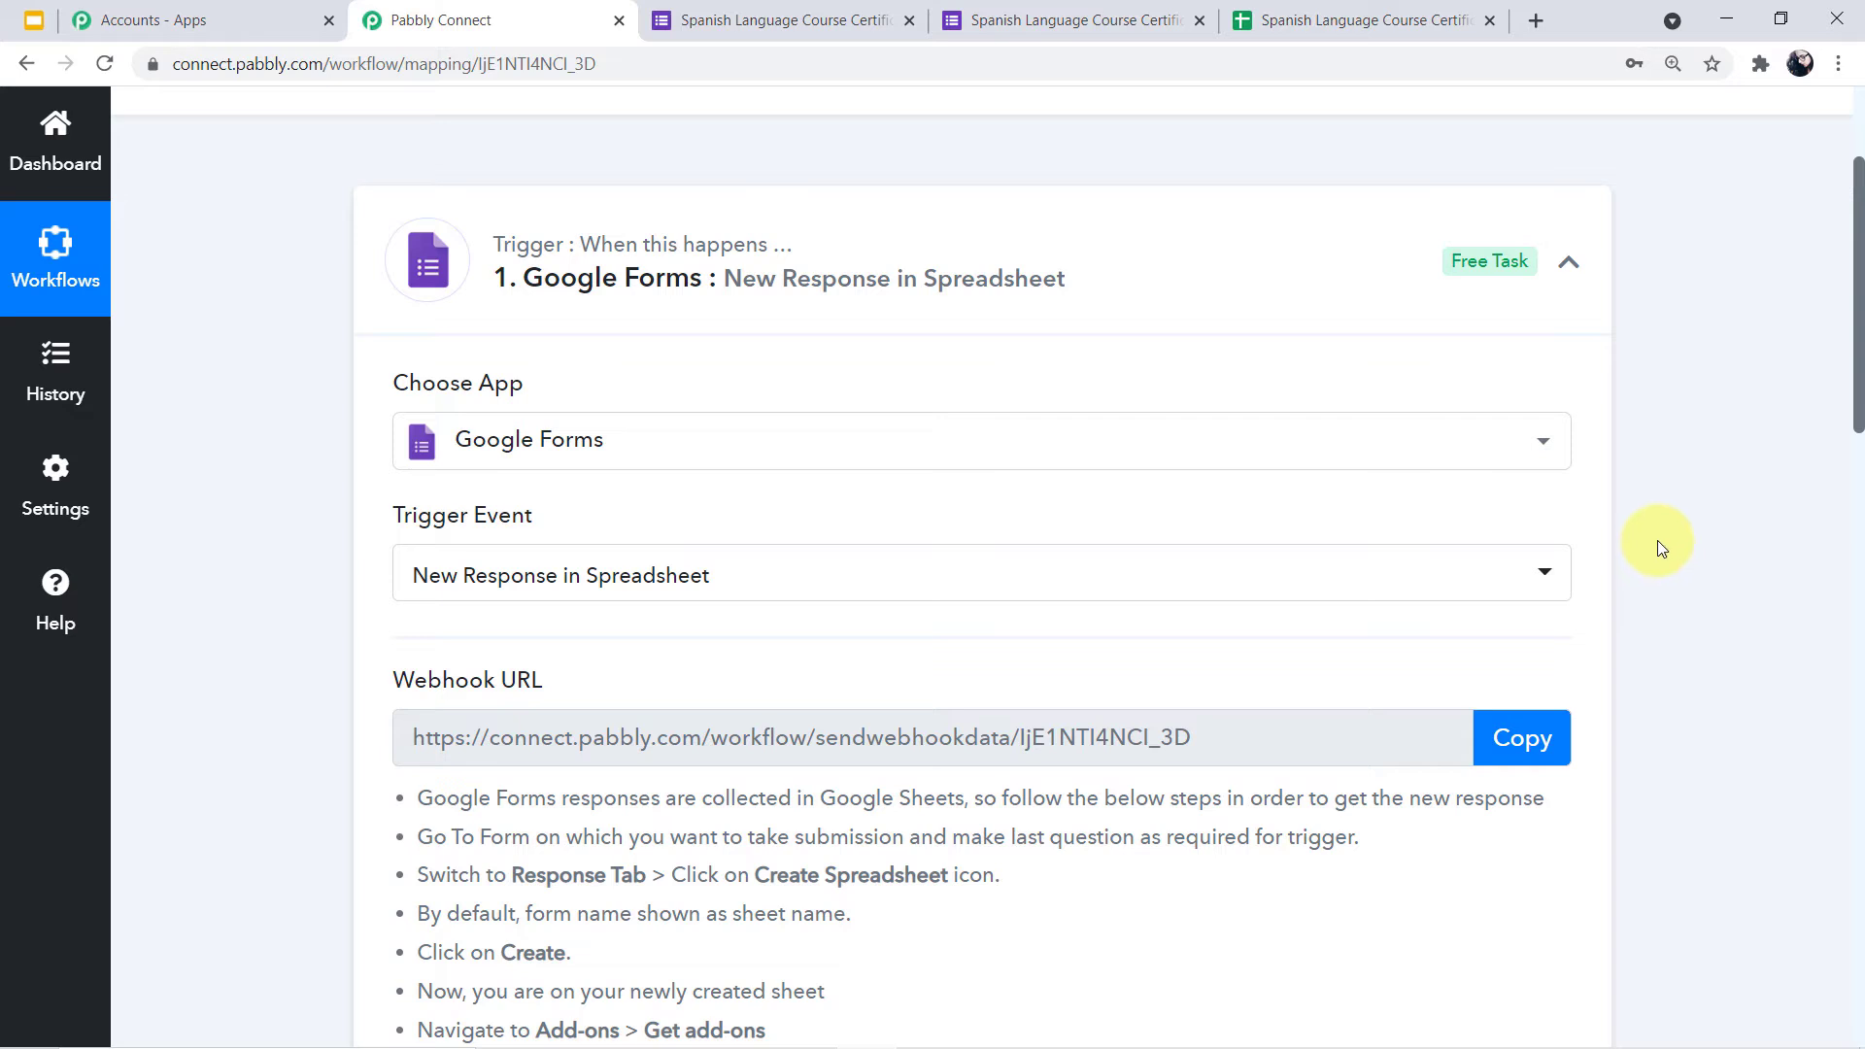
scroll(1657, 547, down, 6)
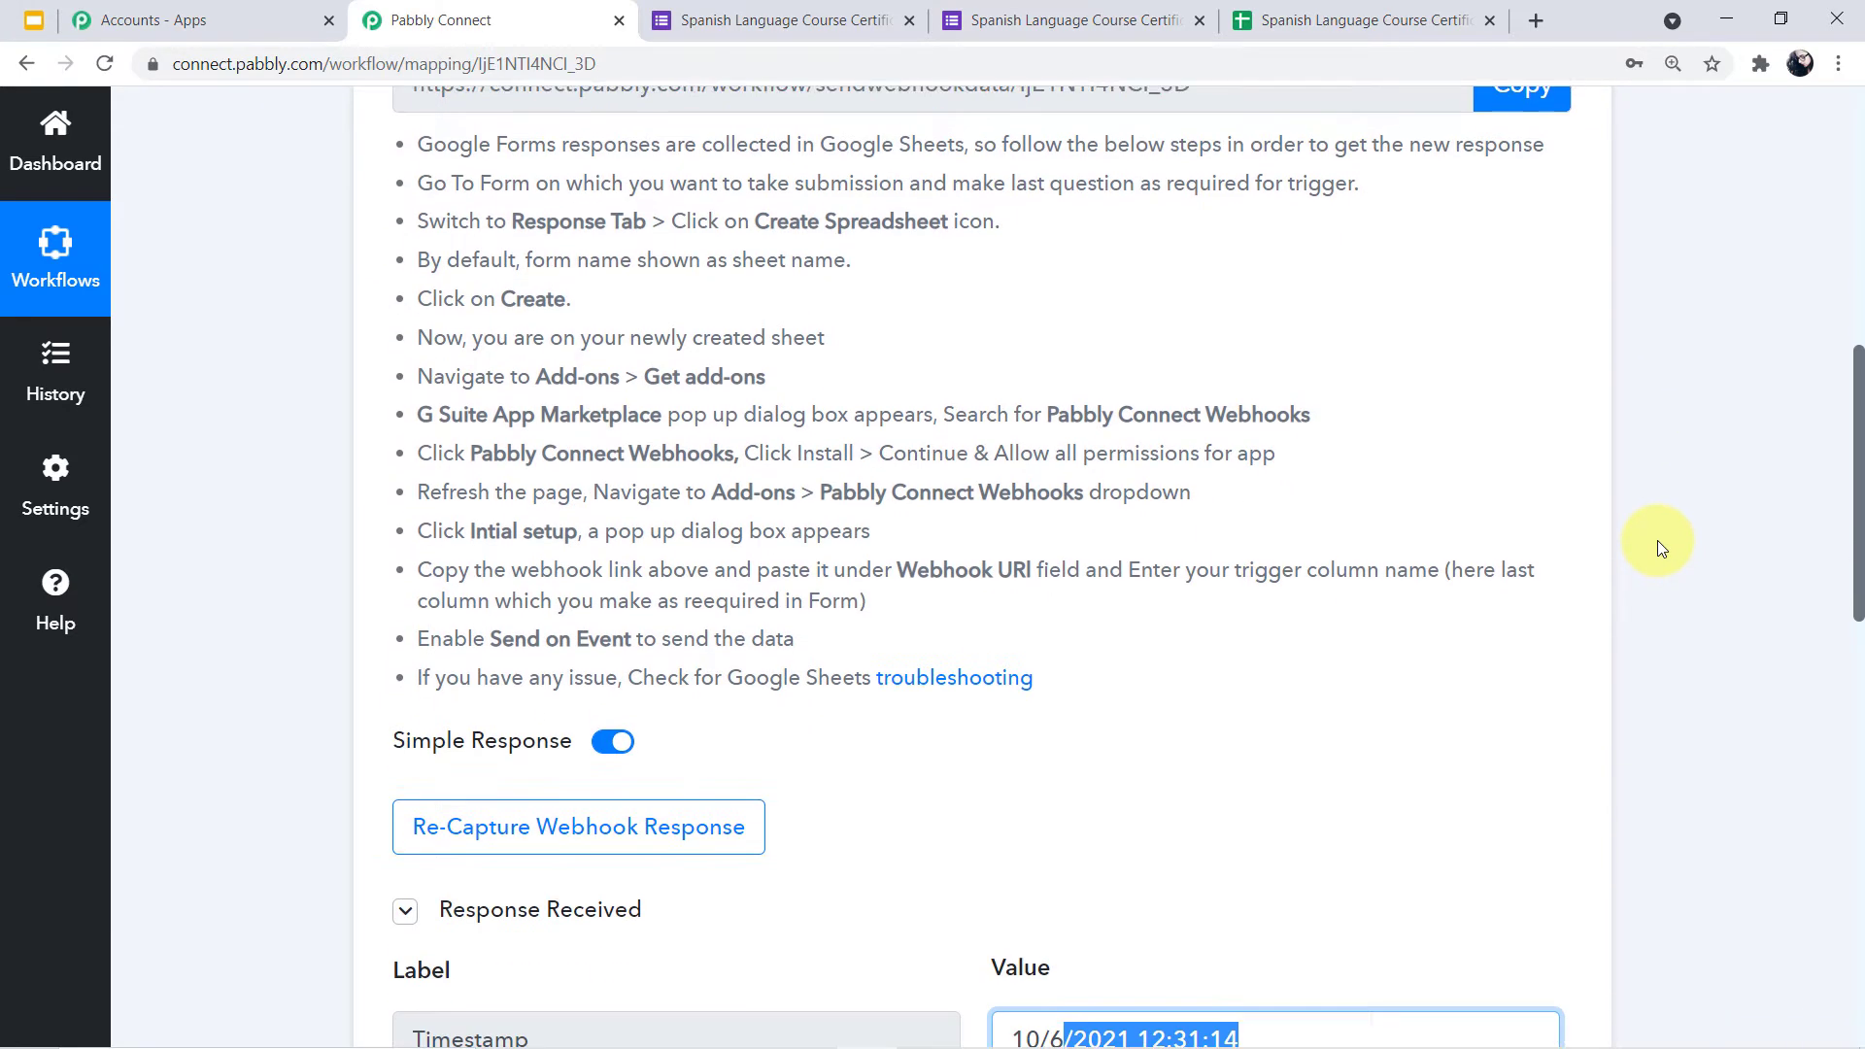
scroll(1657, 540, down, 5)
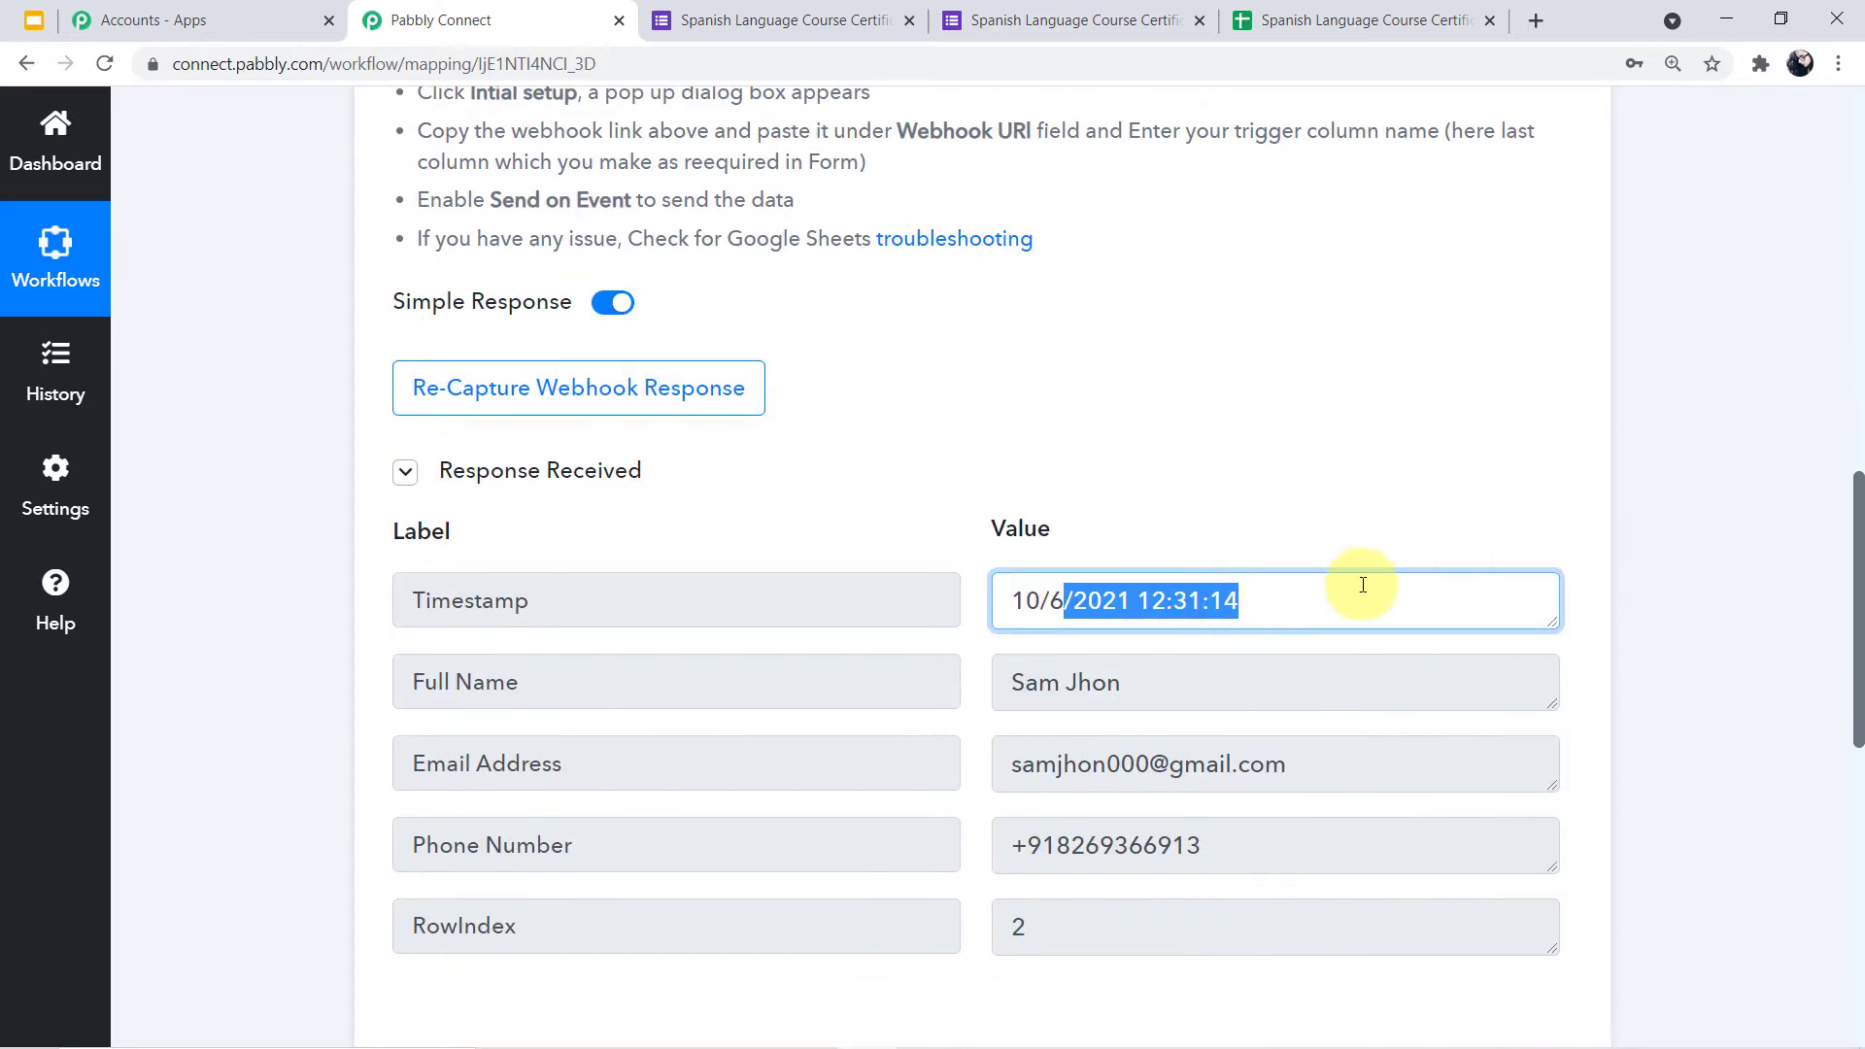
Point out the date part 10/6/2021 of the timestamp, then collapse the Google Forms trigger
click(1363, 584)
mouse_move(1110, 603)
mouse_down()
mouse_move(1286, 603)
mouse_move(1132, 603)
mouse_up()
click(1285, 609)
drag(994, 600, 1116, 599)
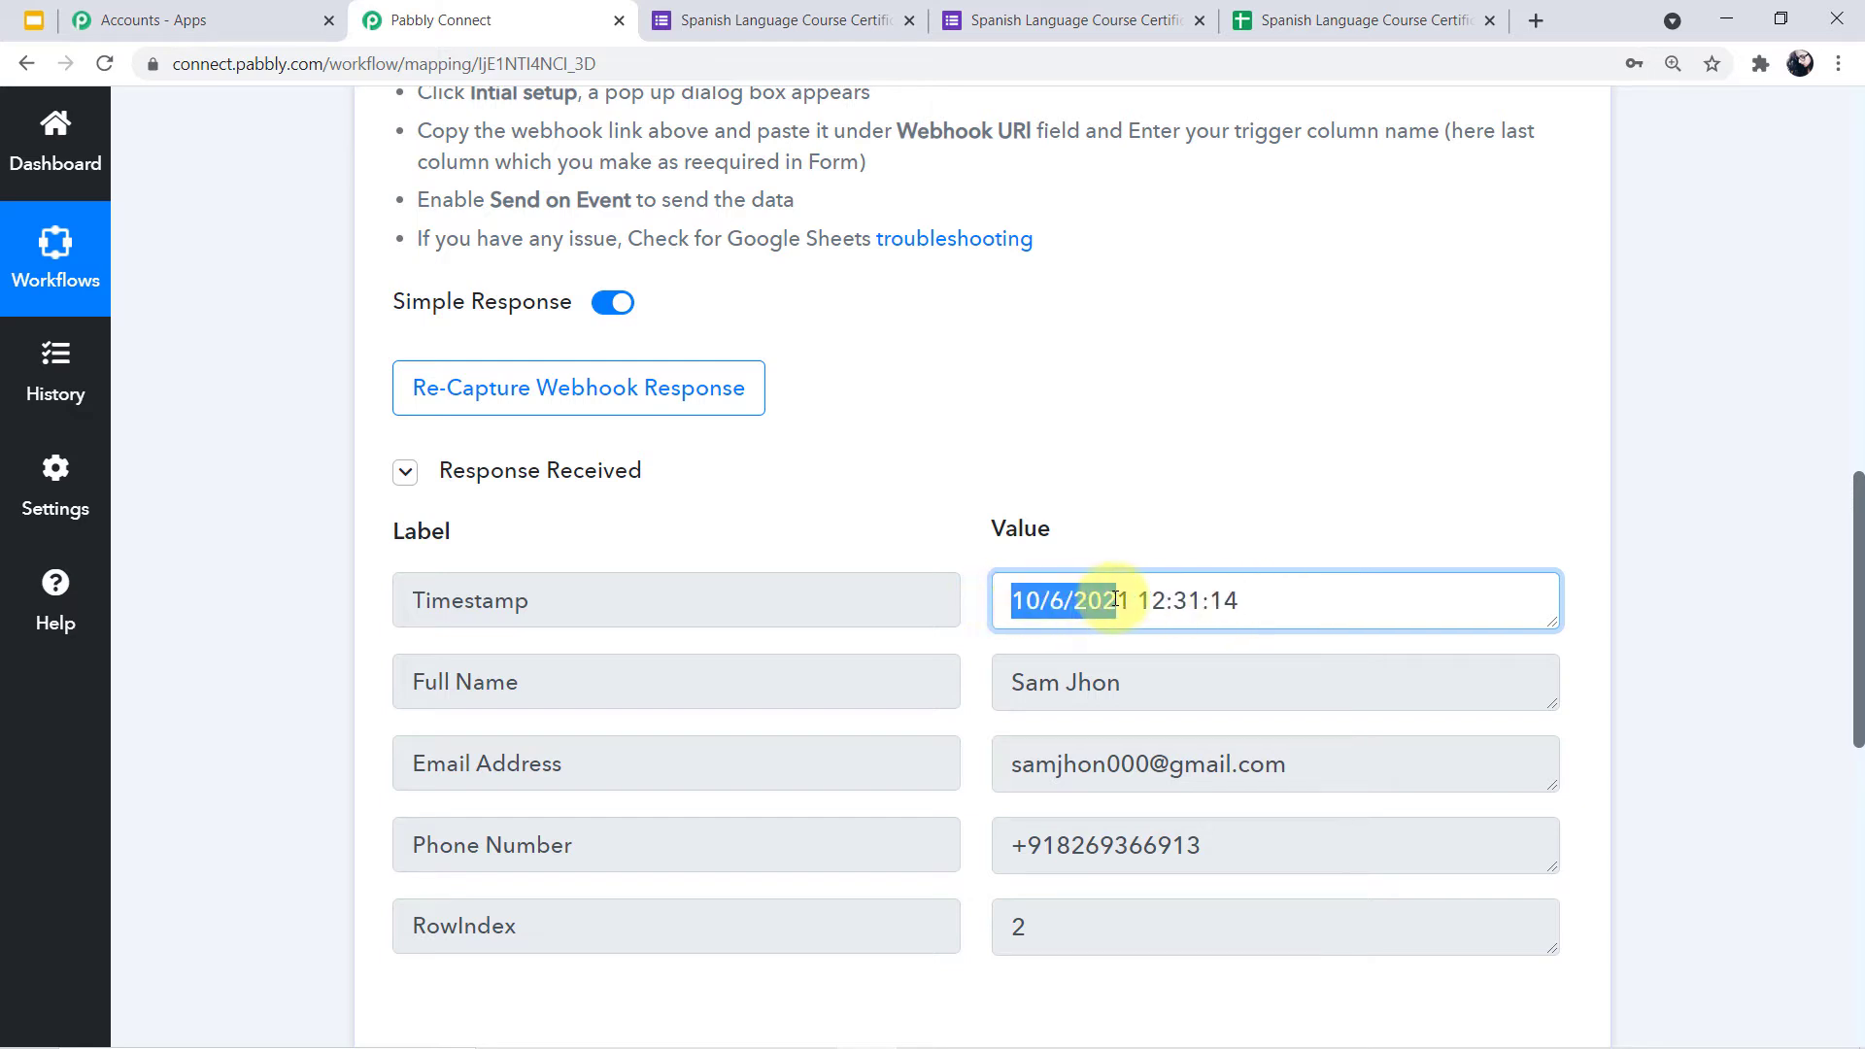
click(1357, 608)
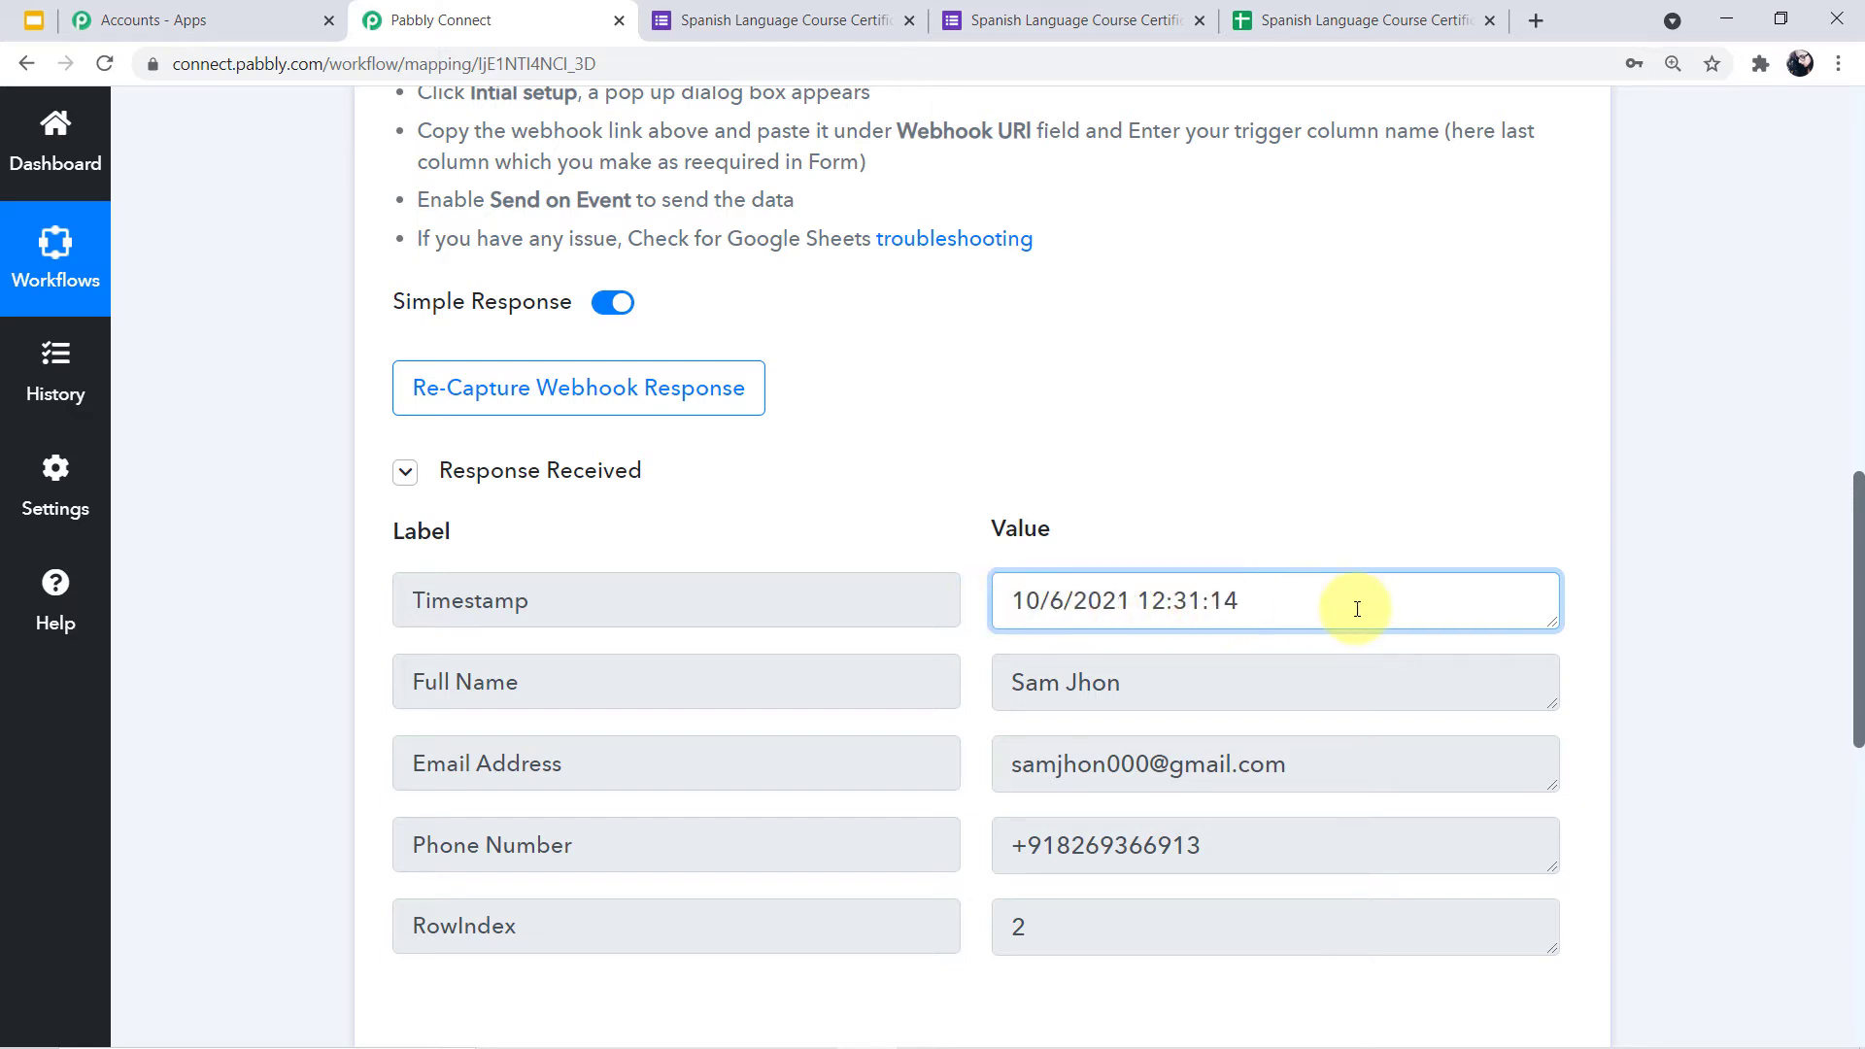
drag(1003, 597, 1275, 624)
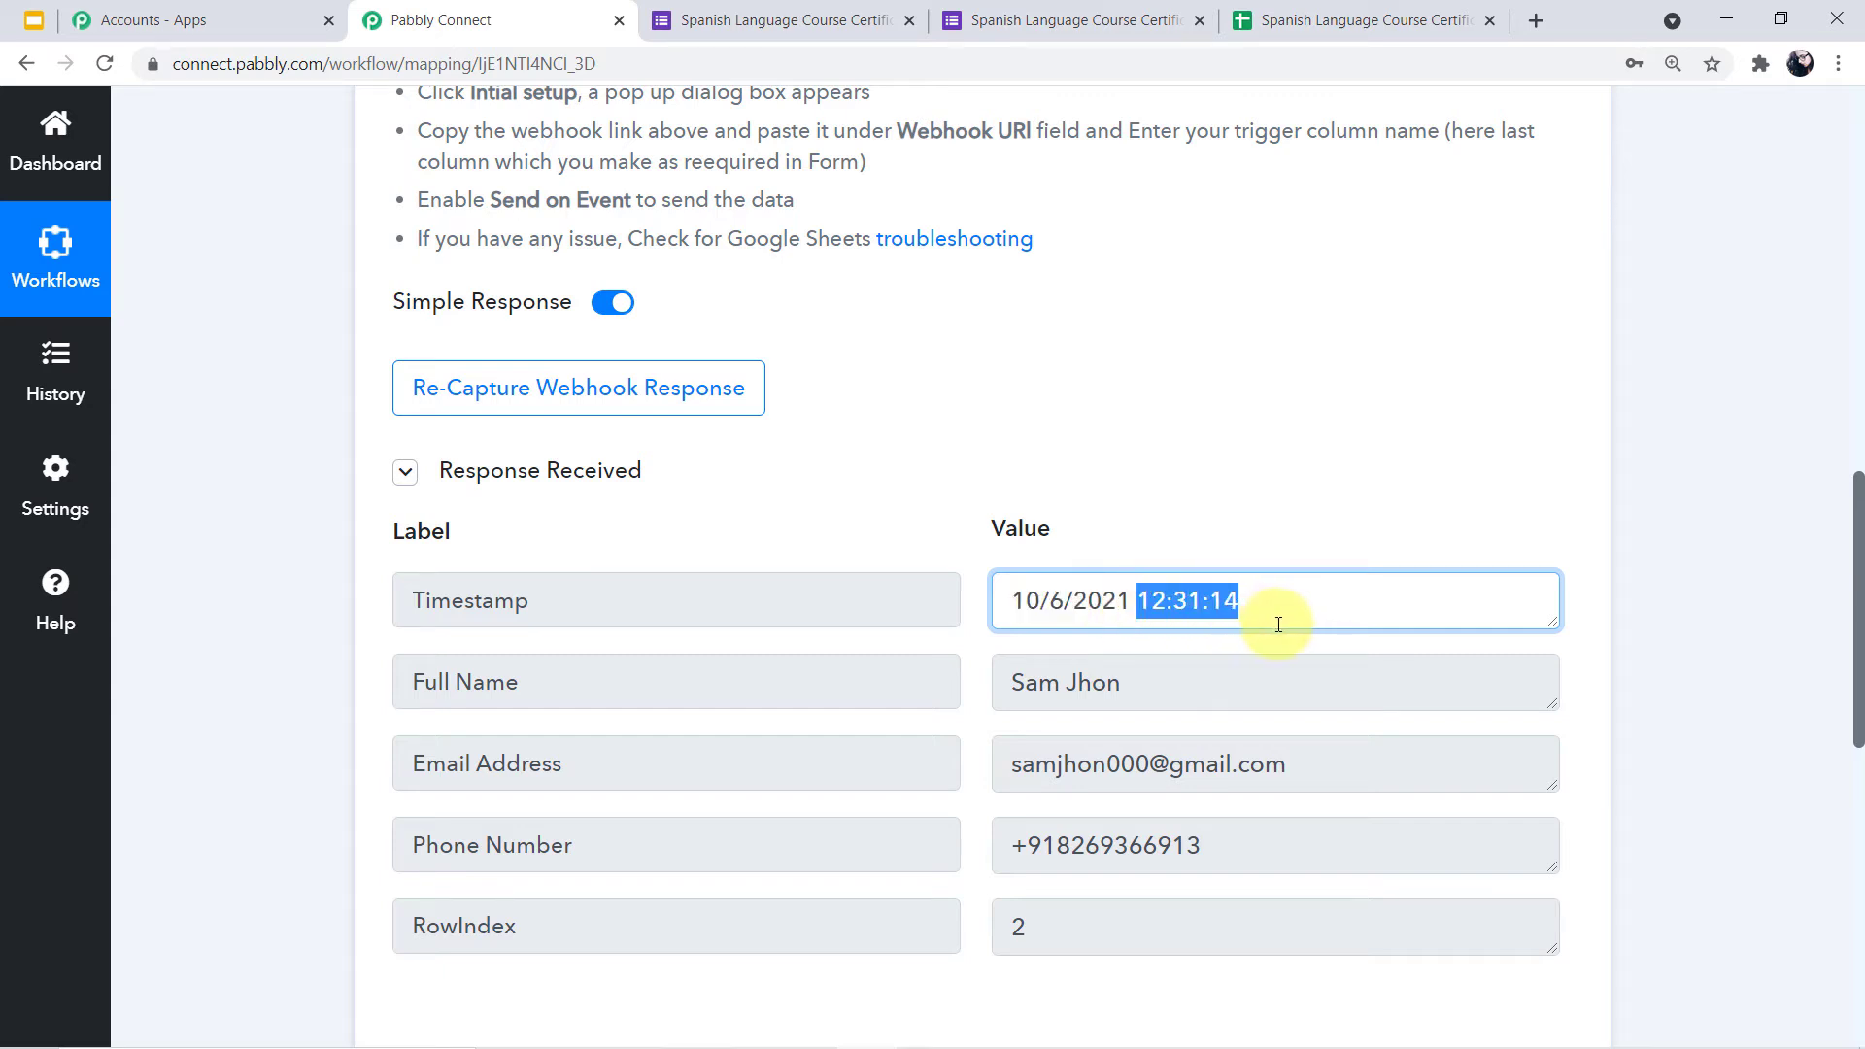
click(1016, 603)
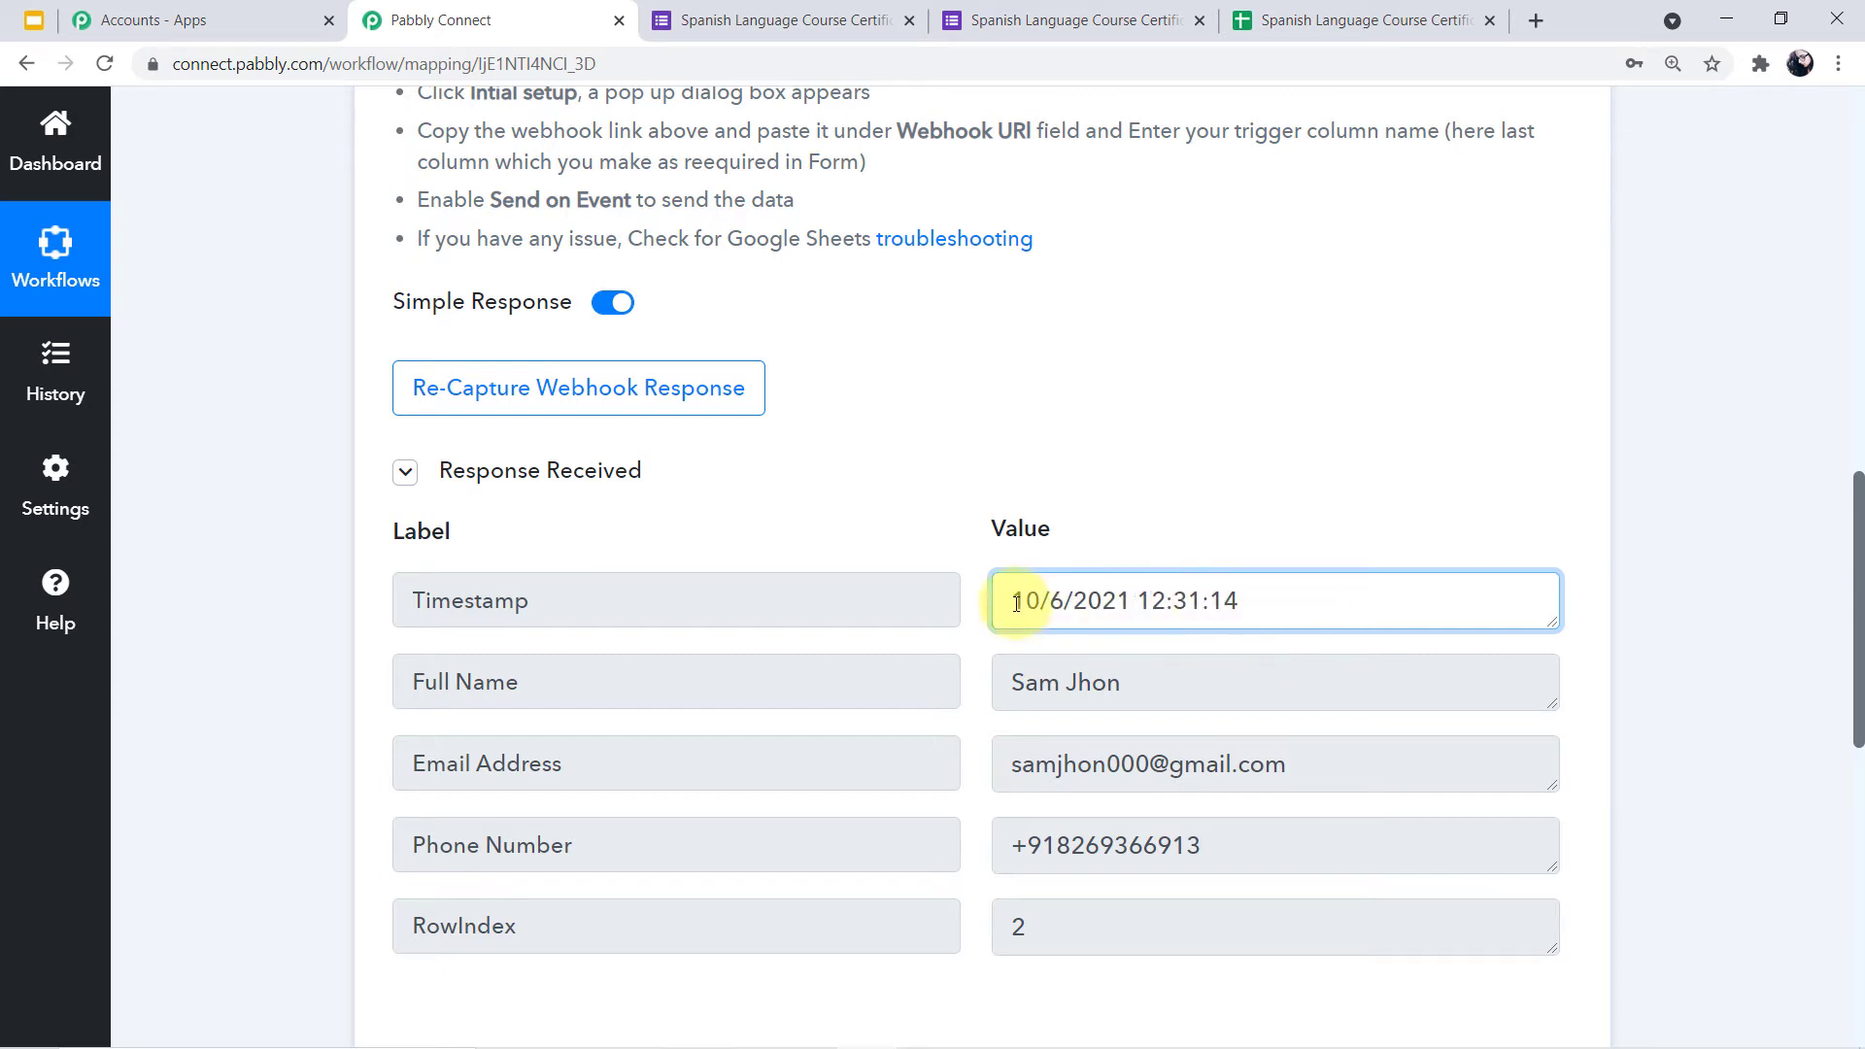
drag(1138, 603, 986, 603)
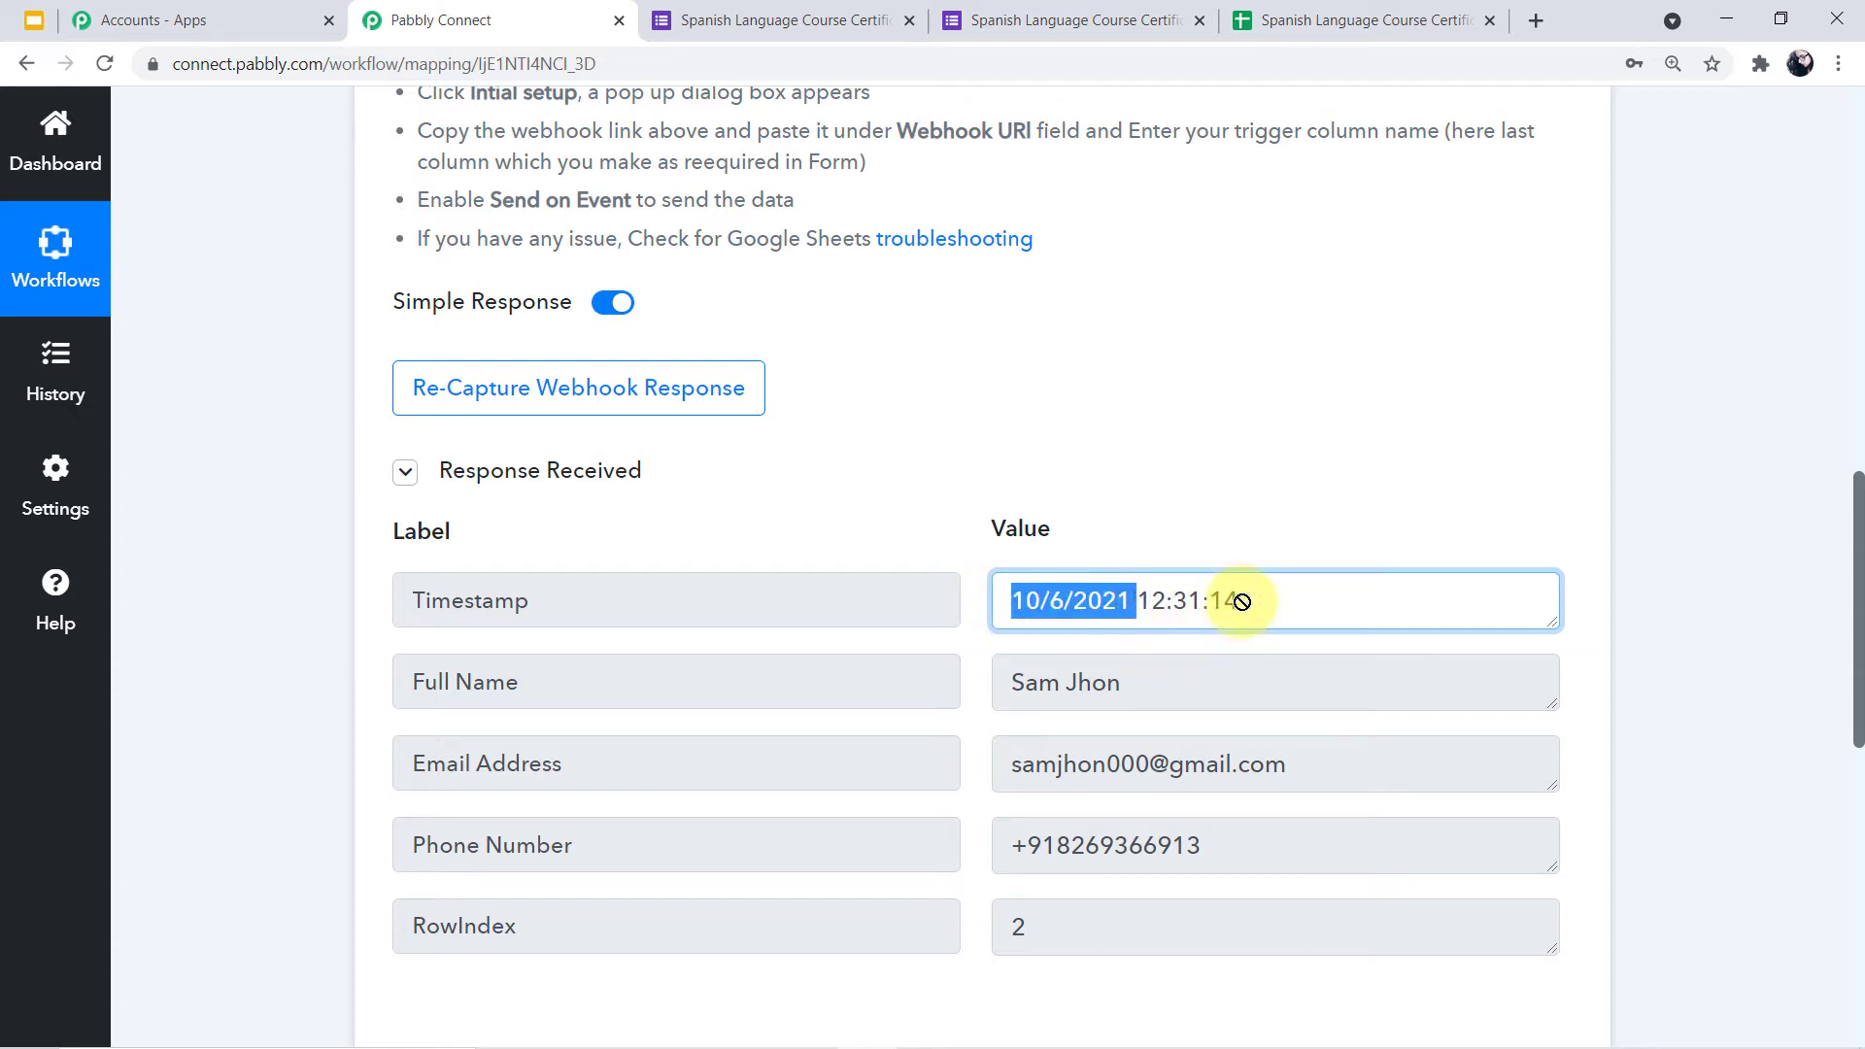
click(1320, 606)
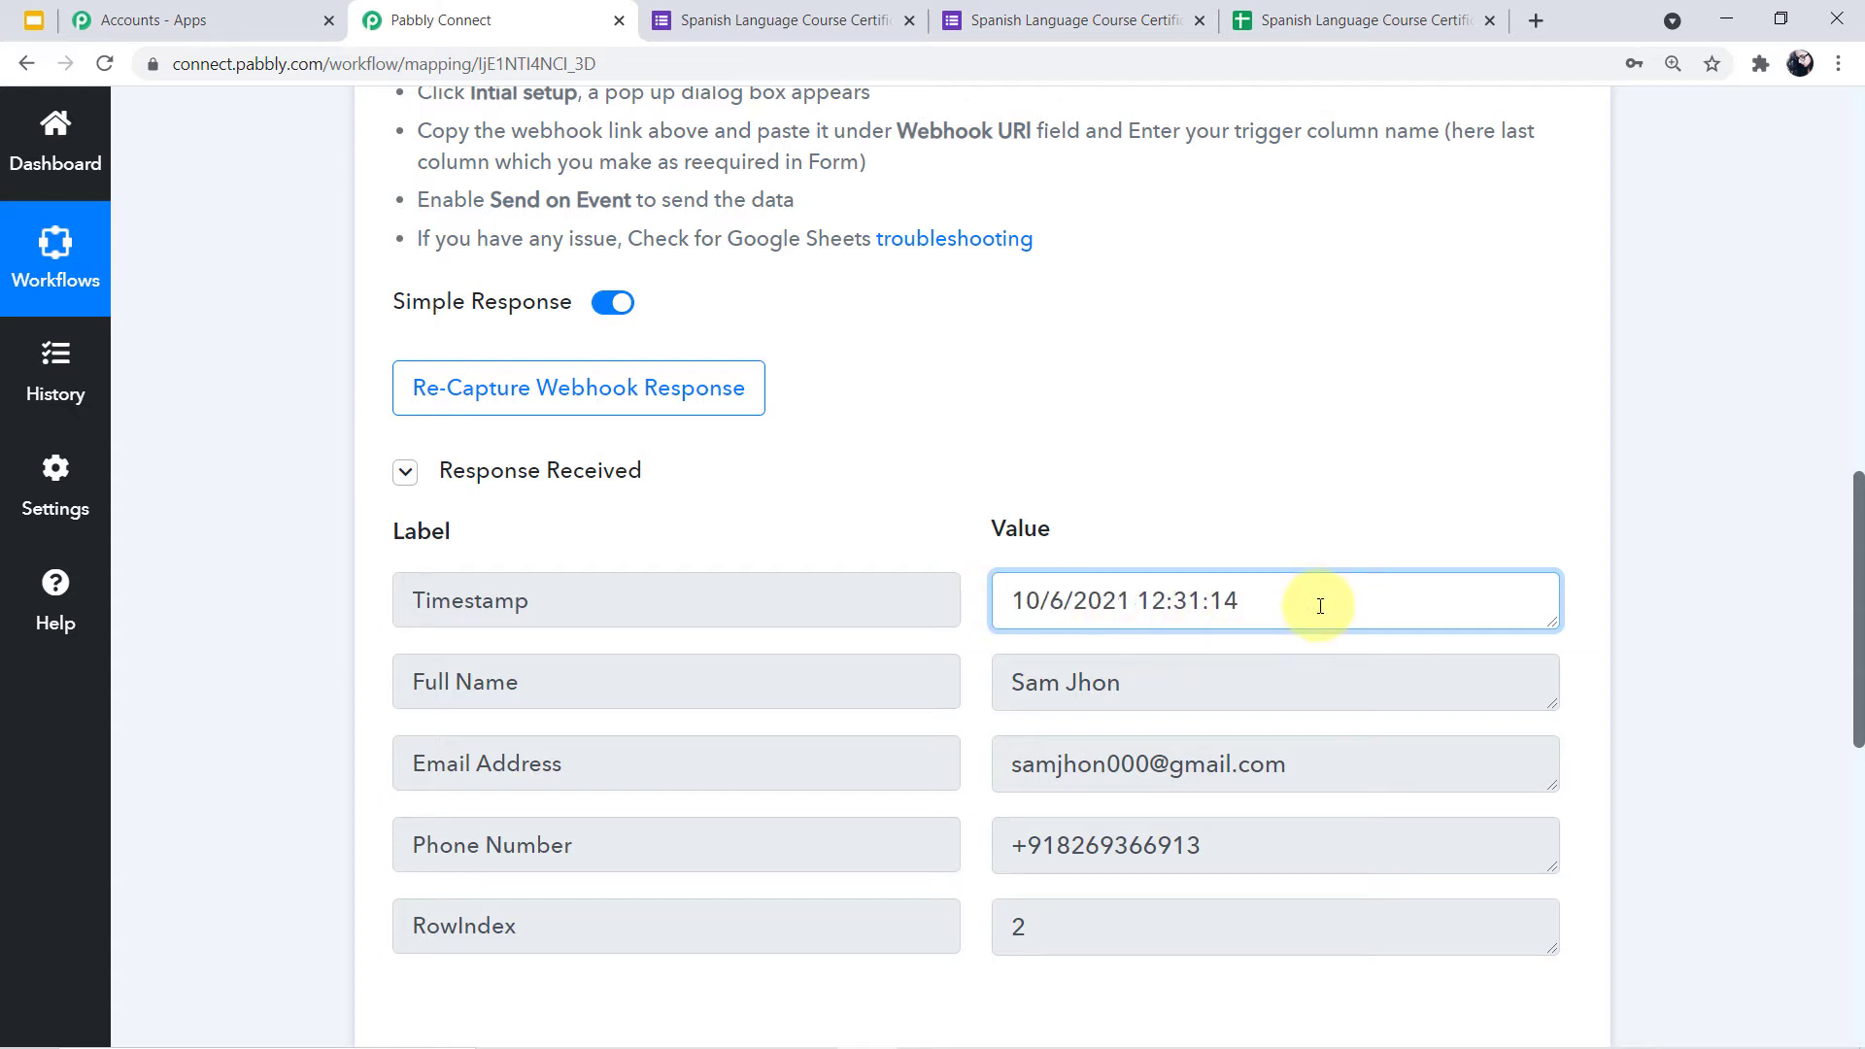
scroll(1320, 606, up, 13)
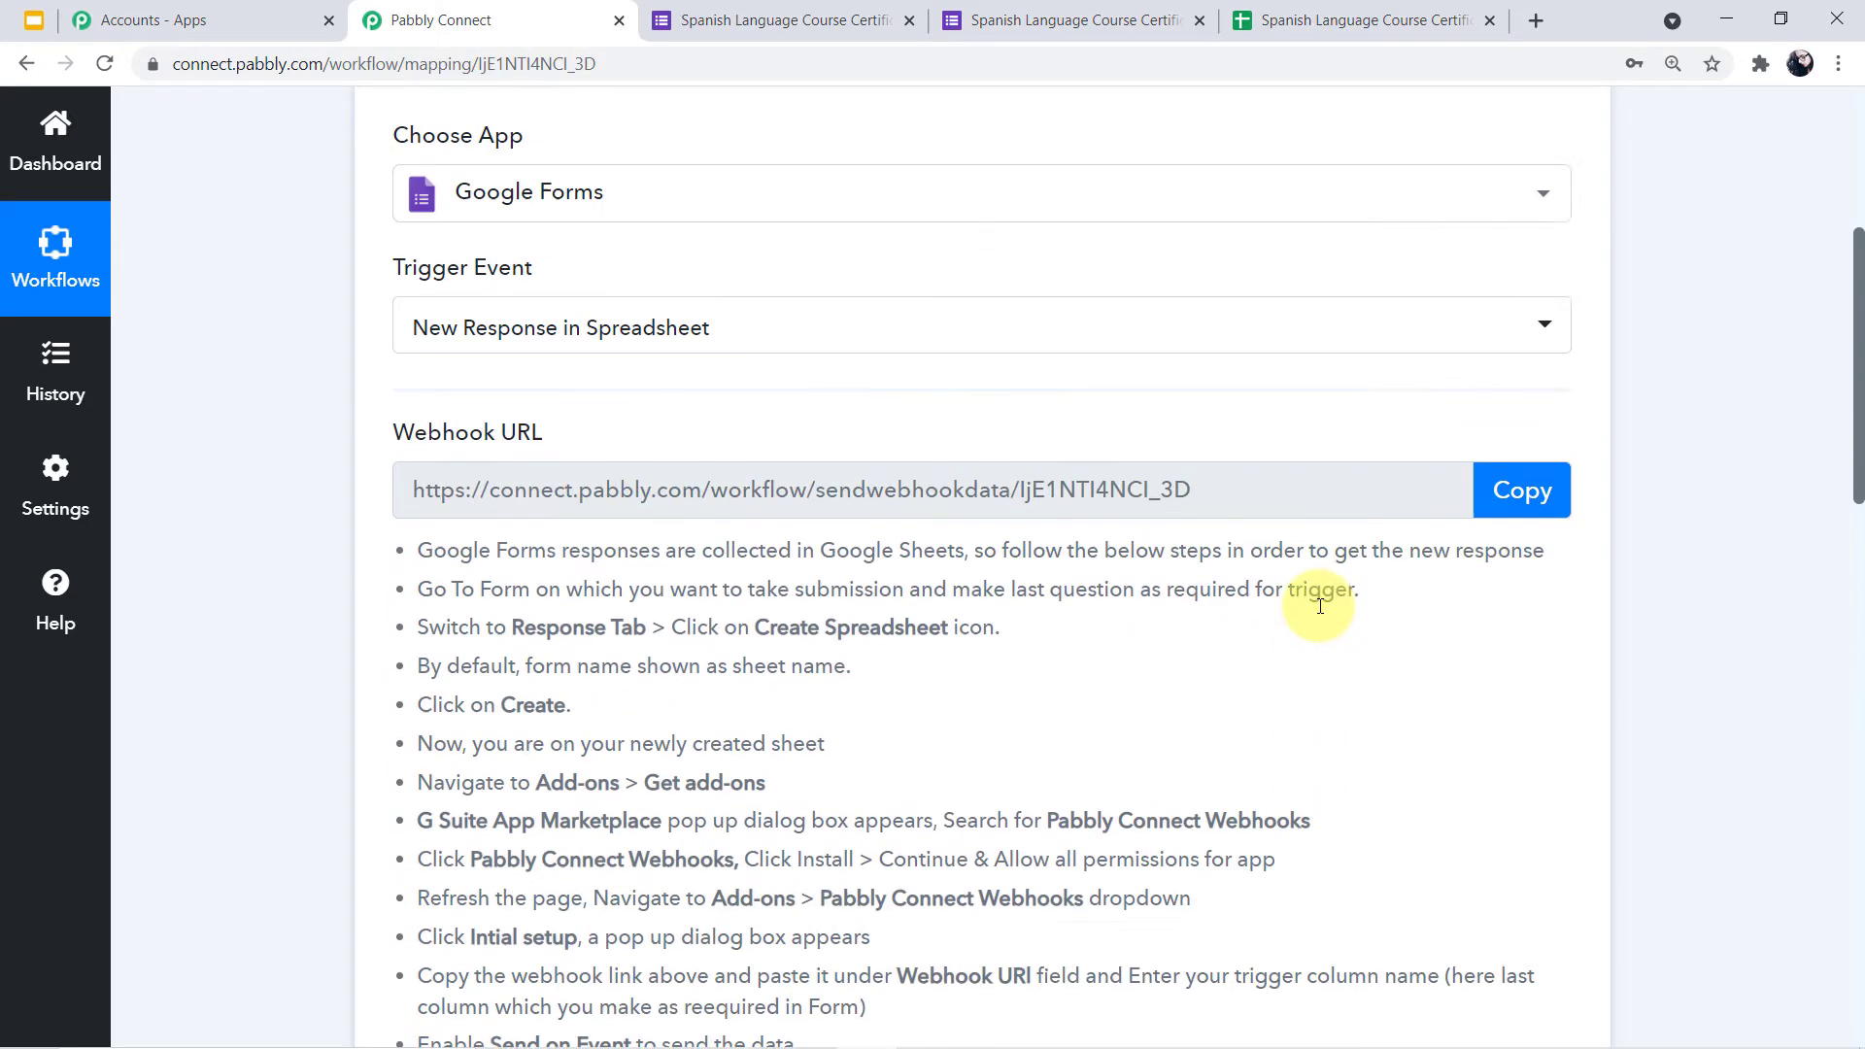
click(1583, 388)
Add Date/Time Formatter (found by searching 'date') with the Format Date Only event and connect it
scroll(1581, 415, down, 1)
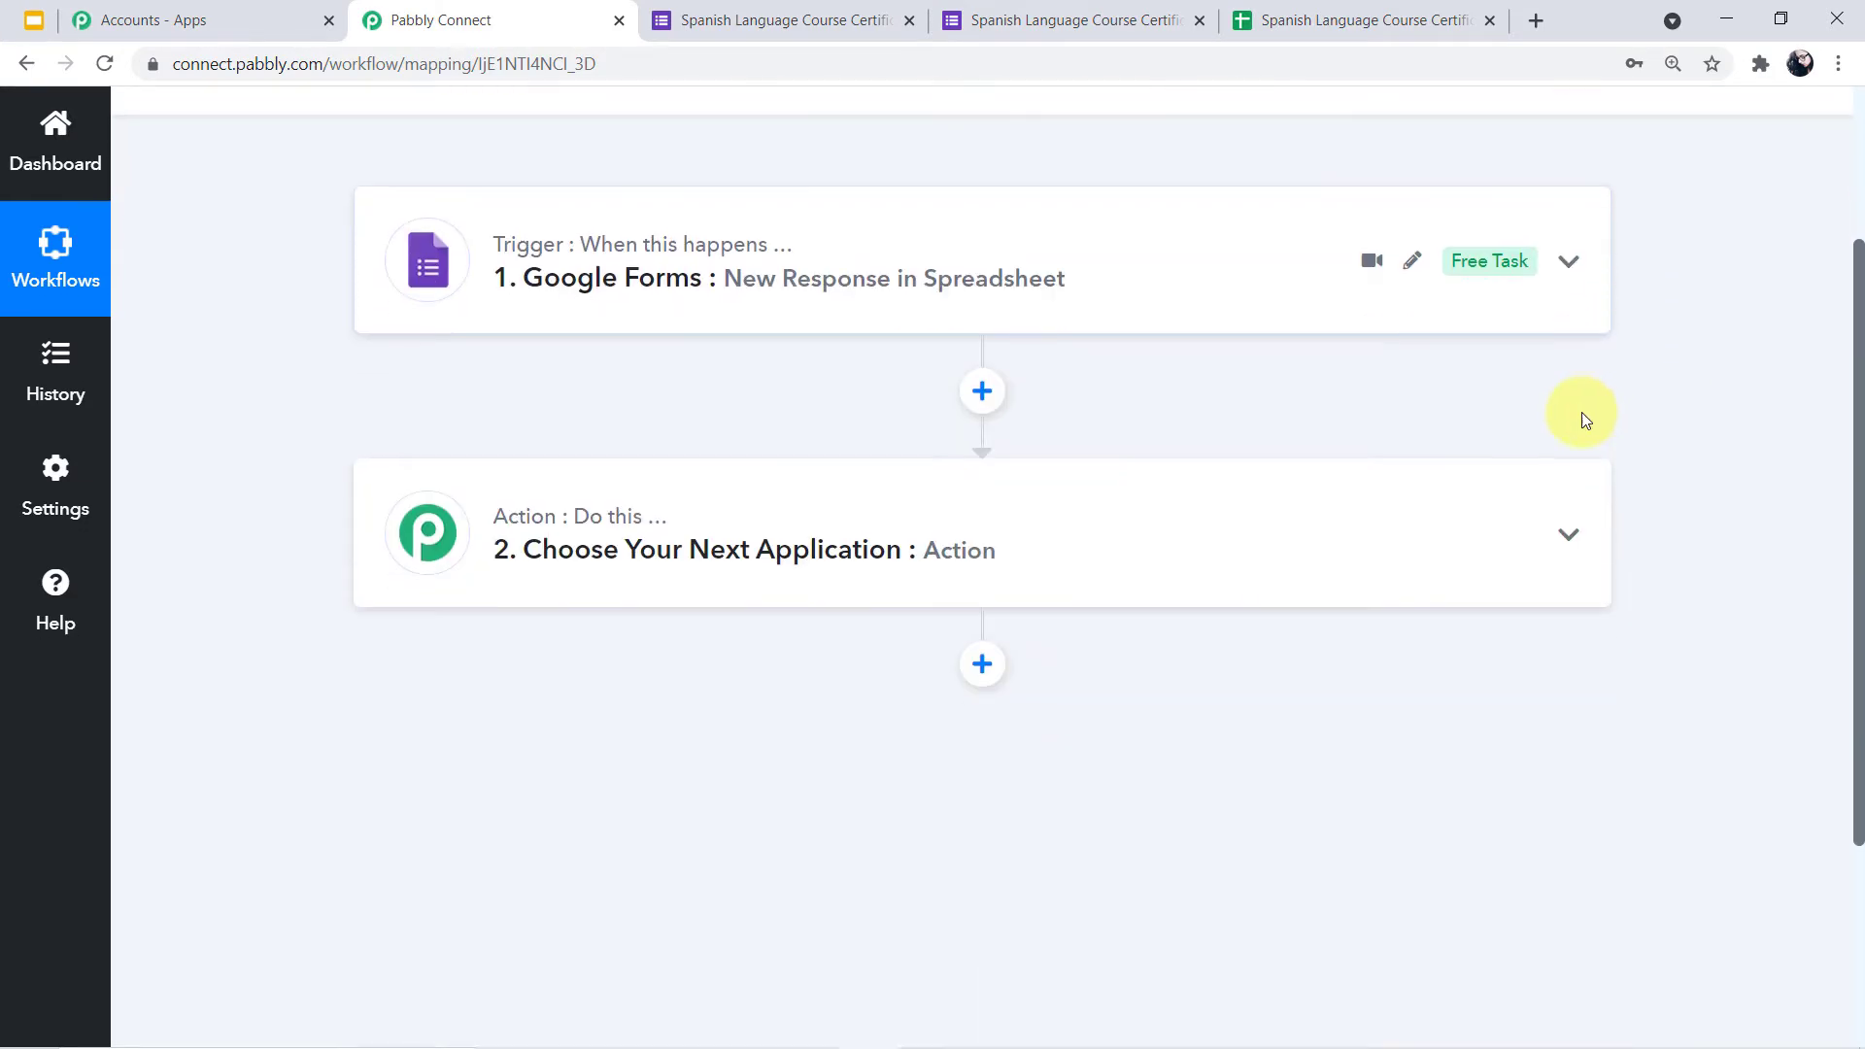
click(1007, 530)
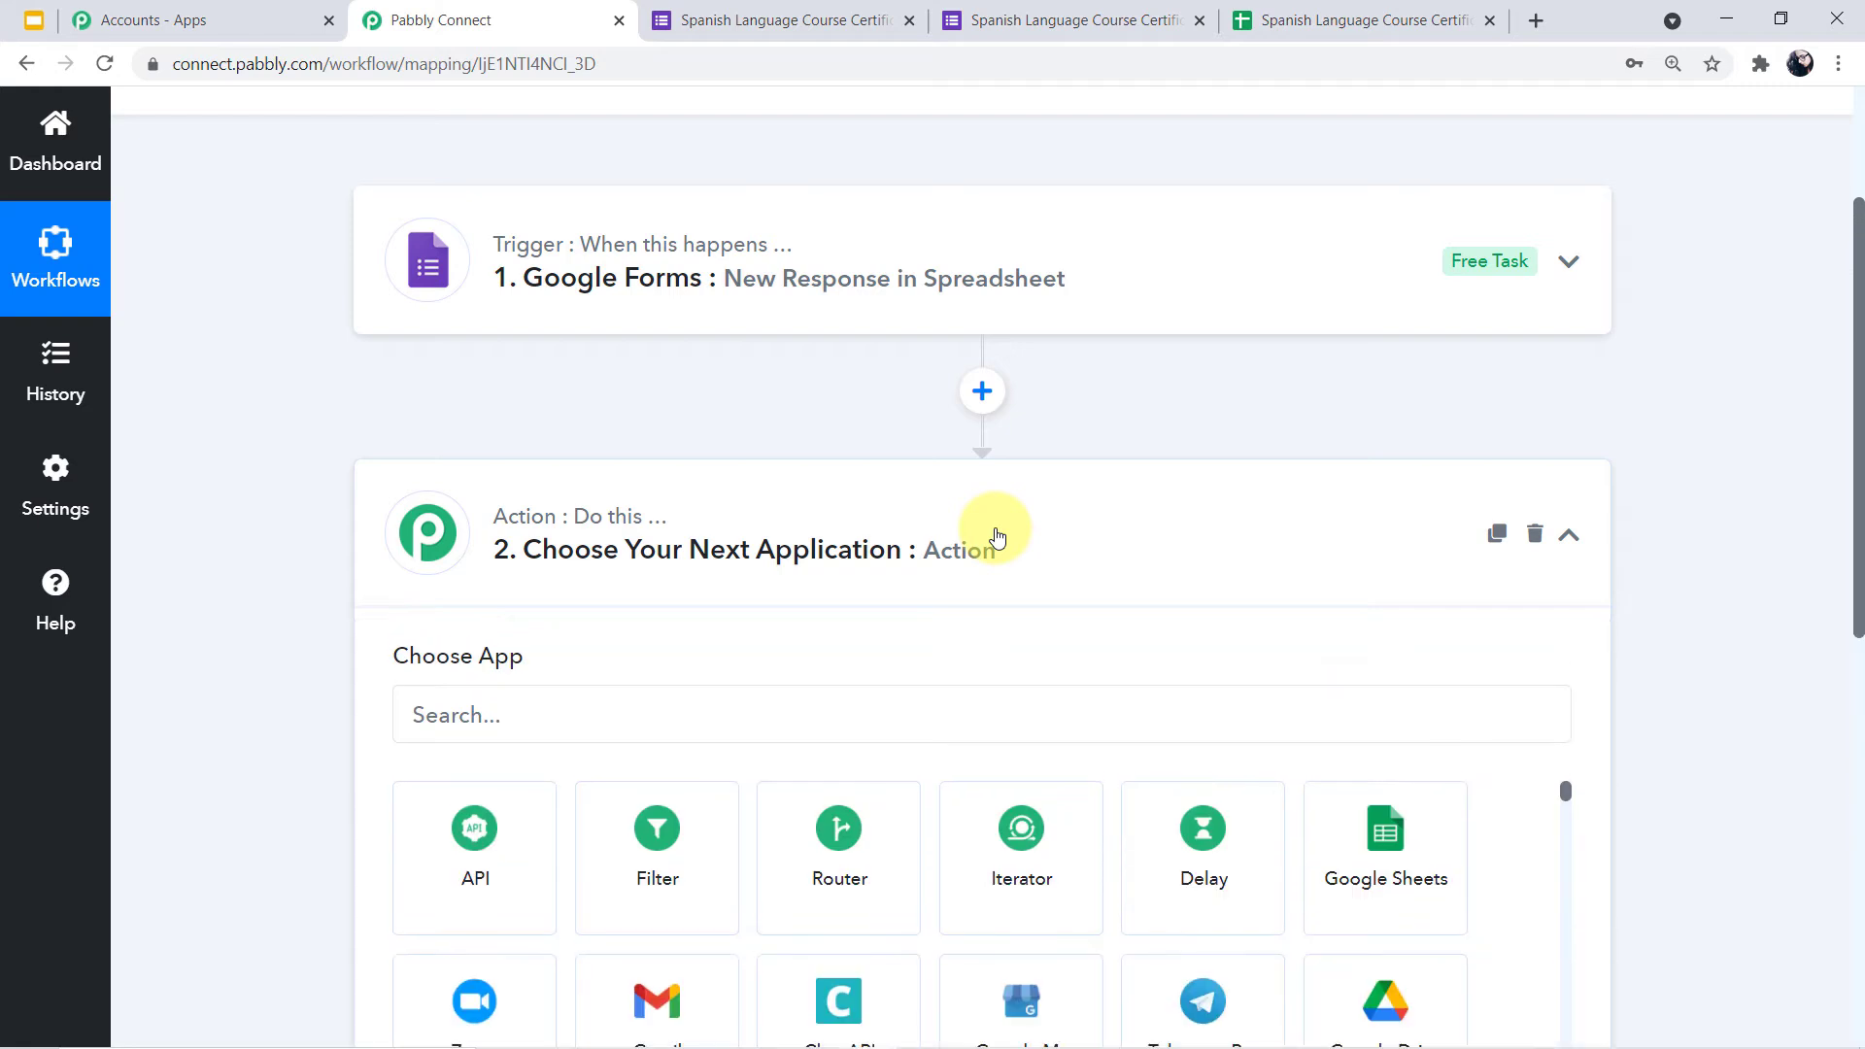
click(822, 703)
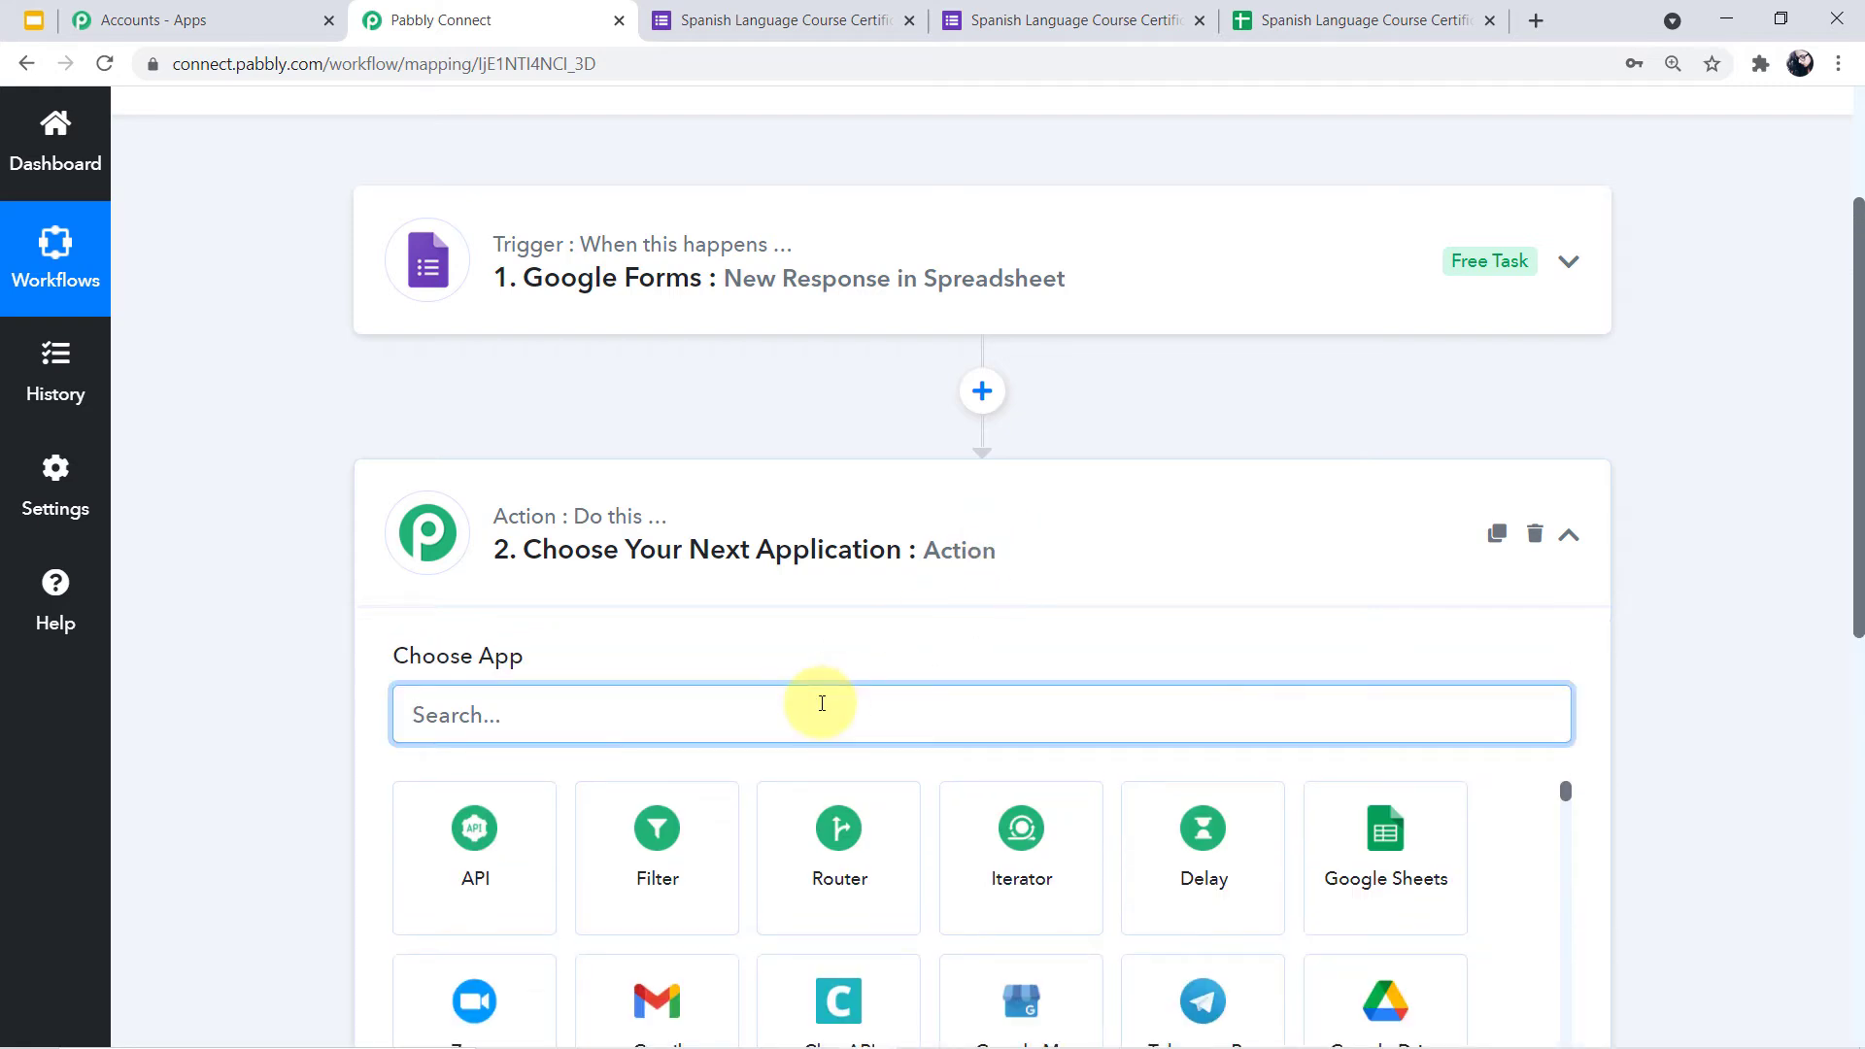
text(date)
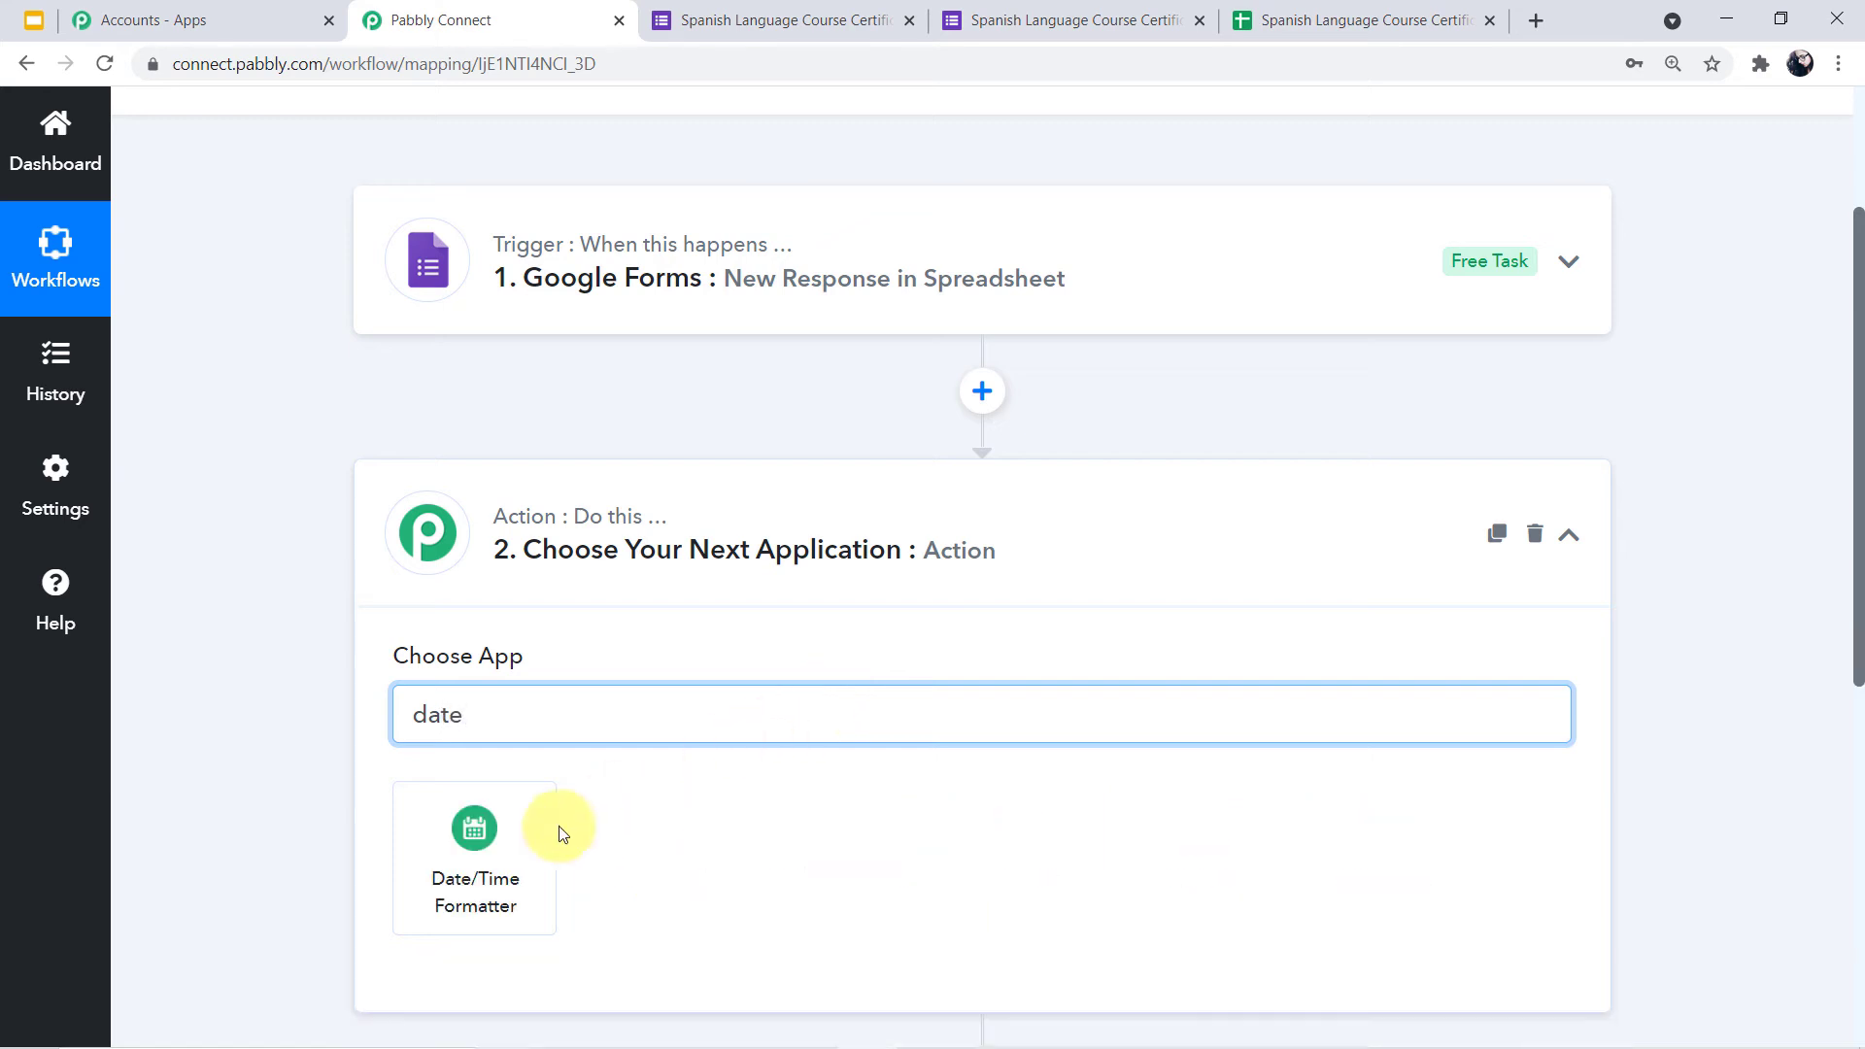
click(523, 852)
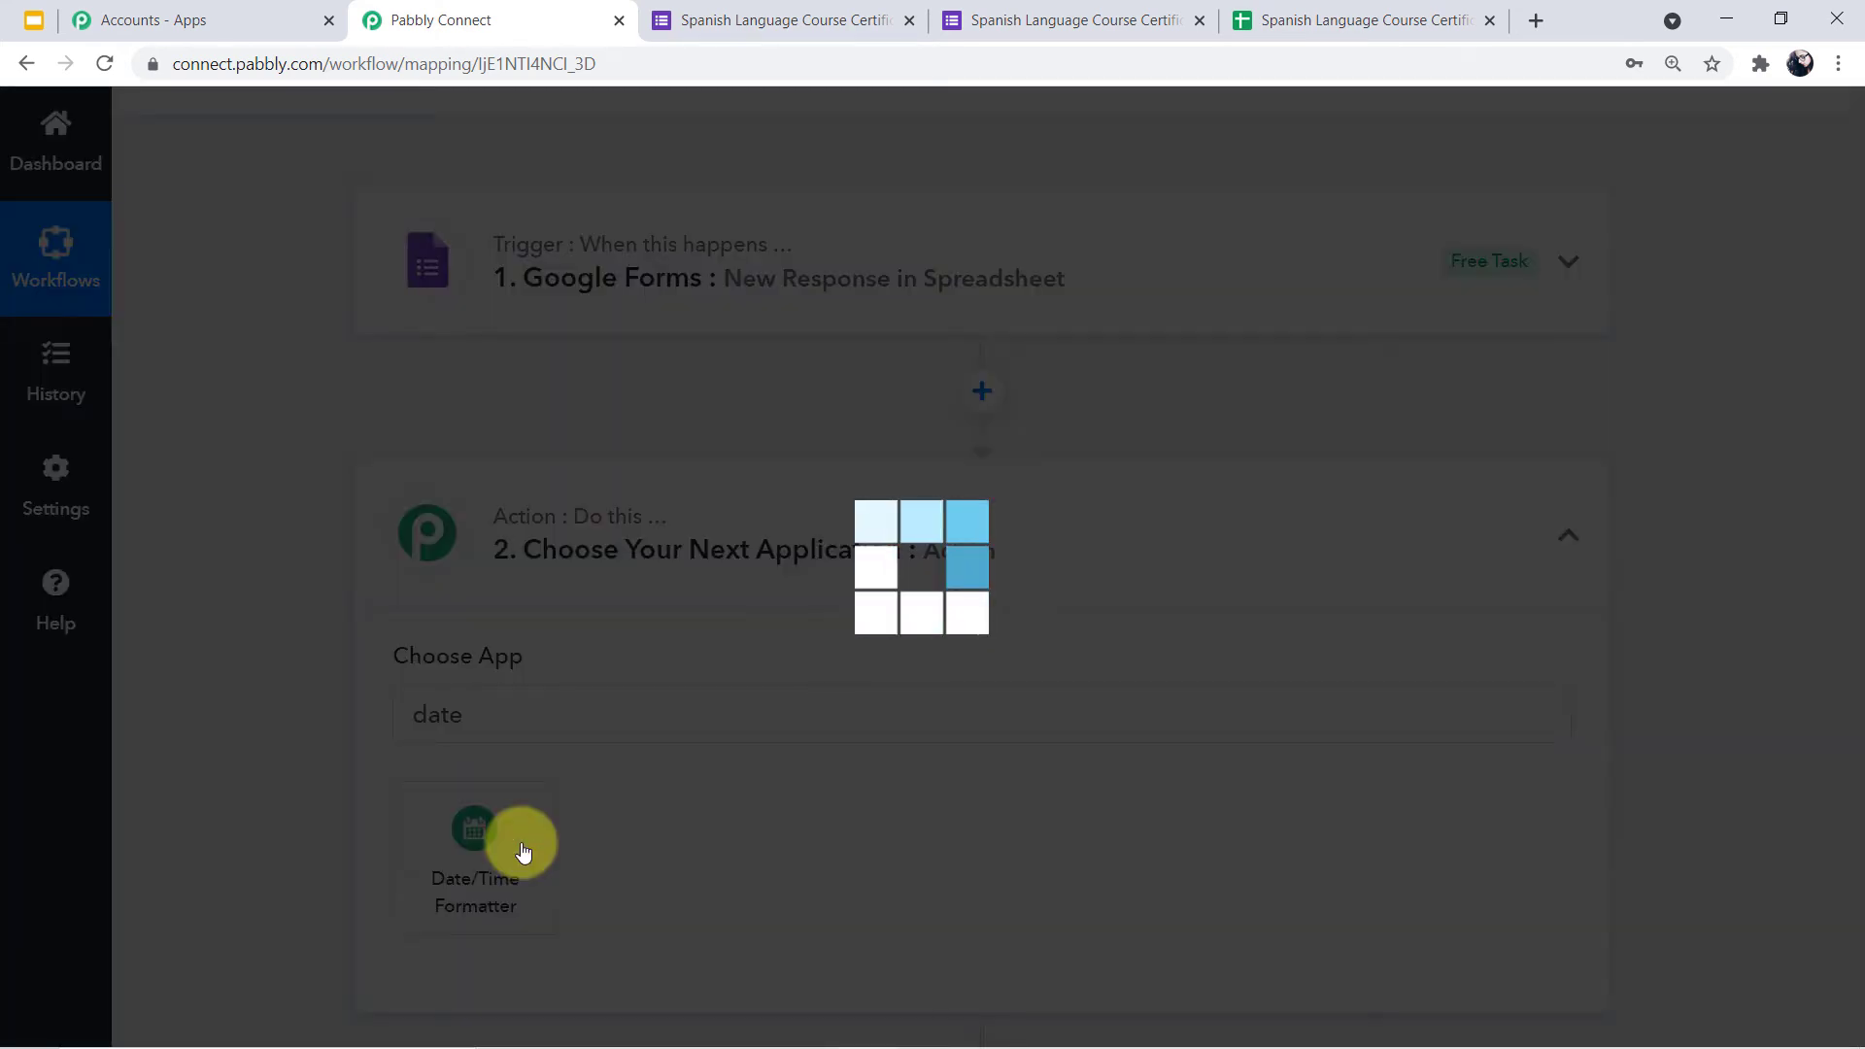
scroll(972, 792, down, 1)
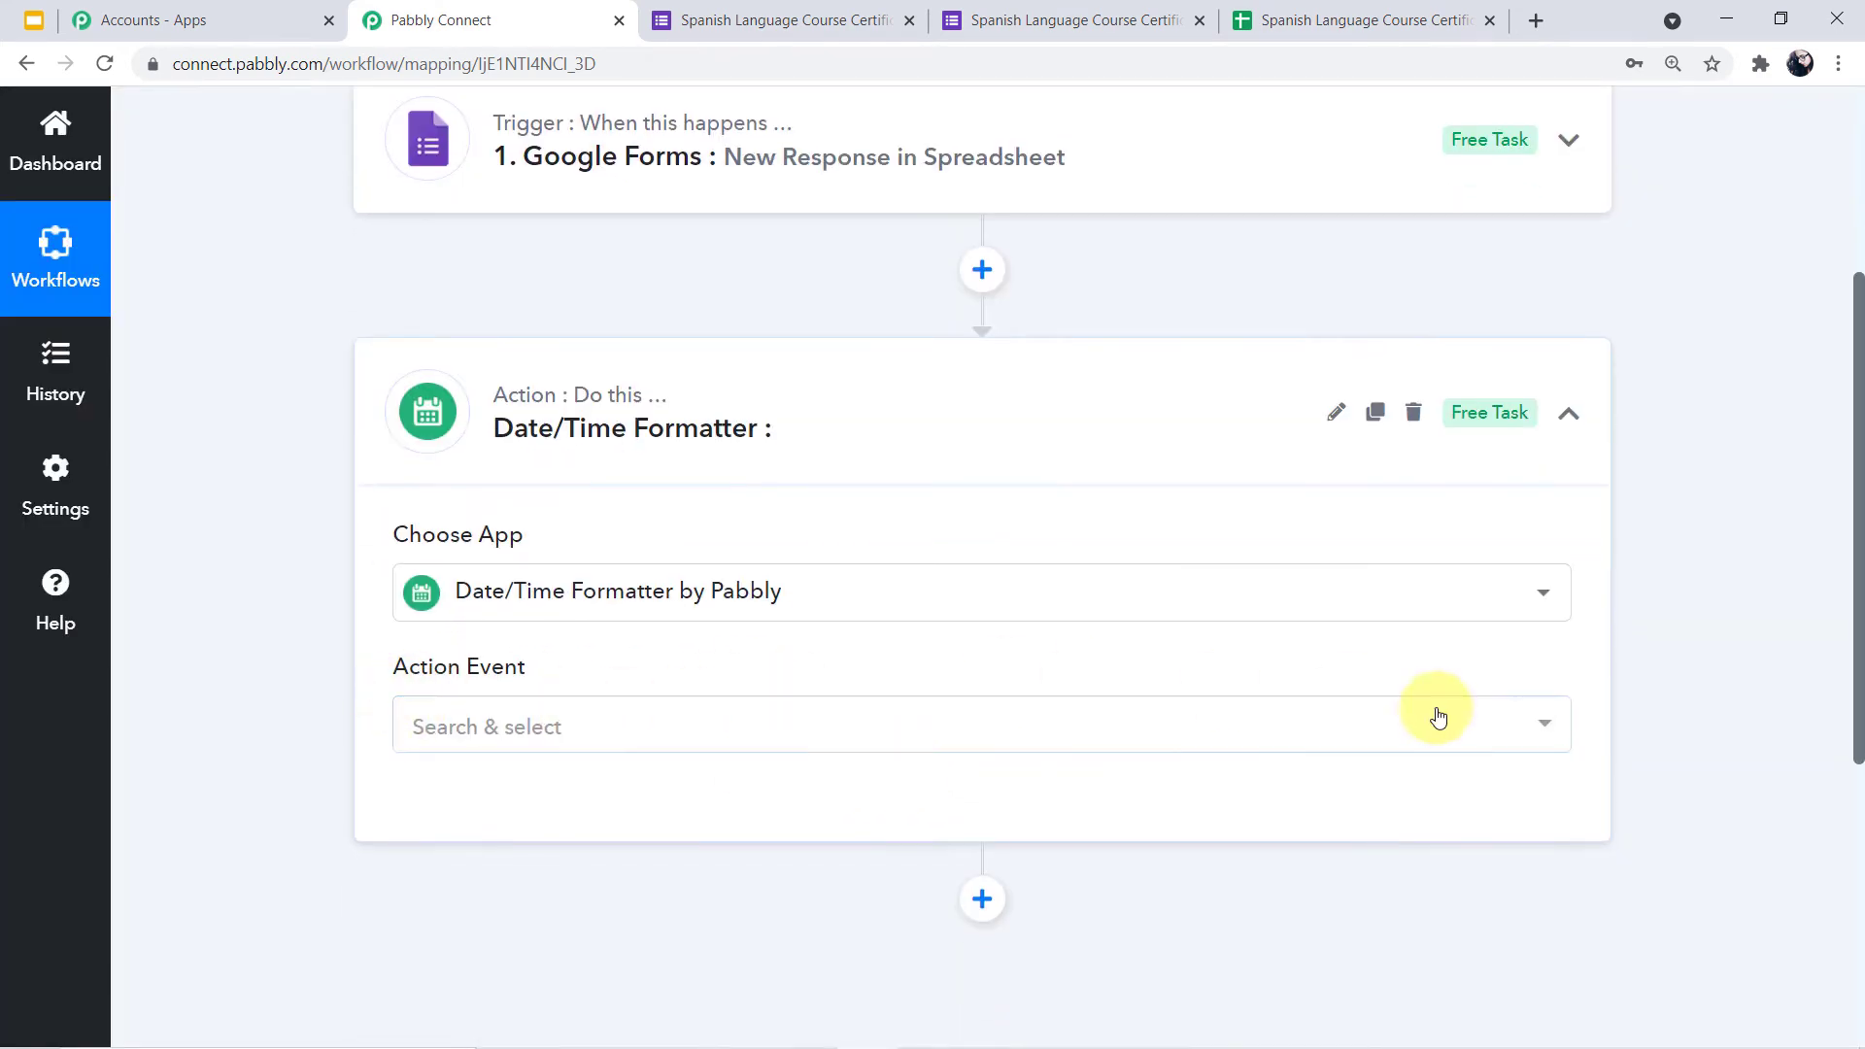
click(1544, 731)
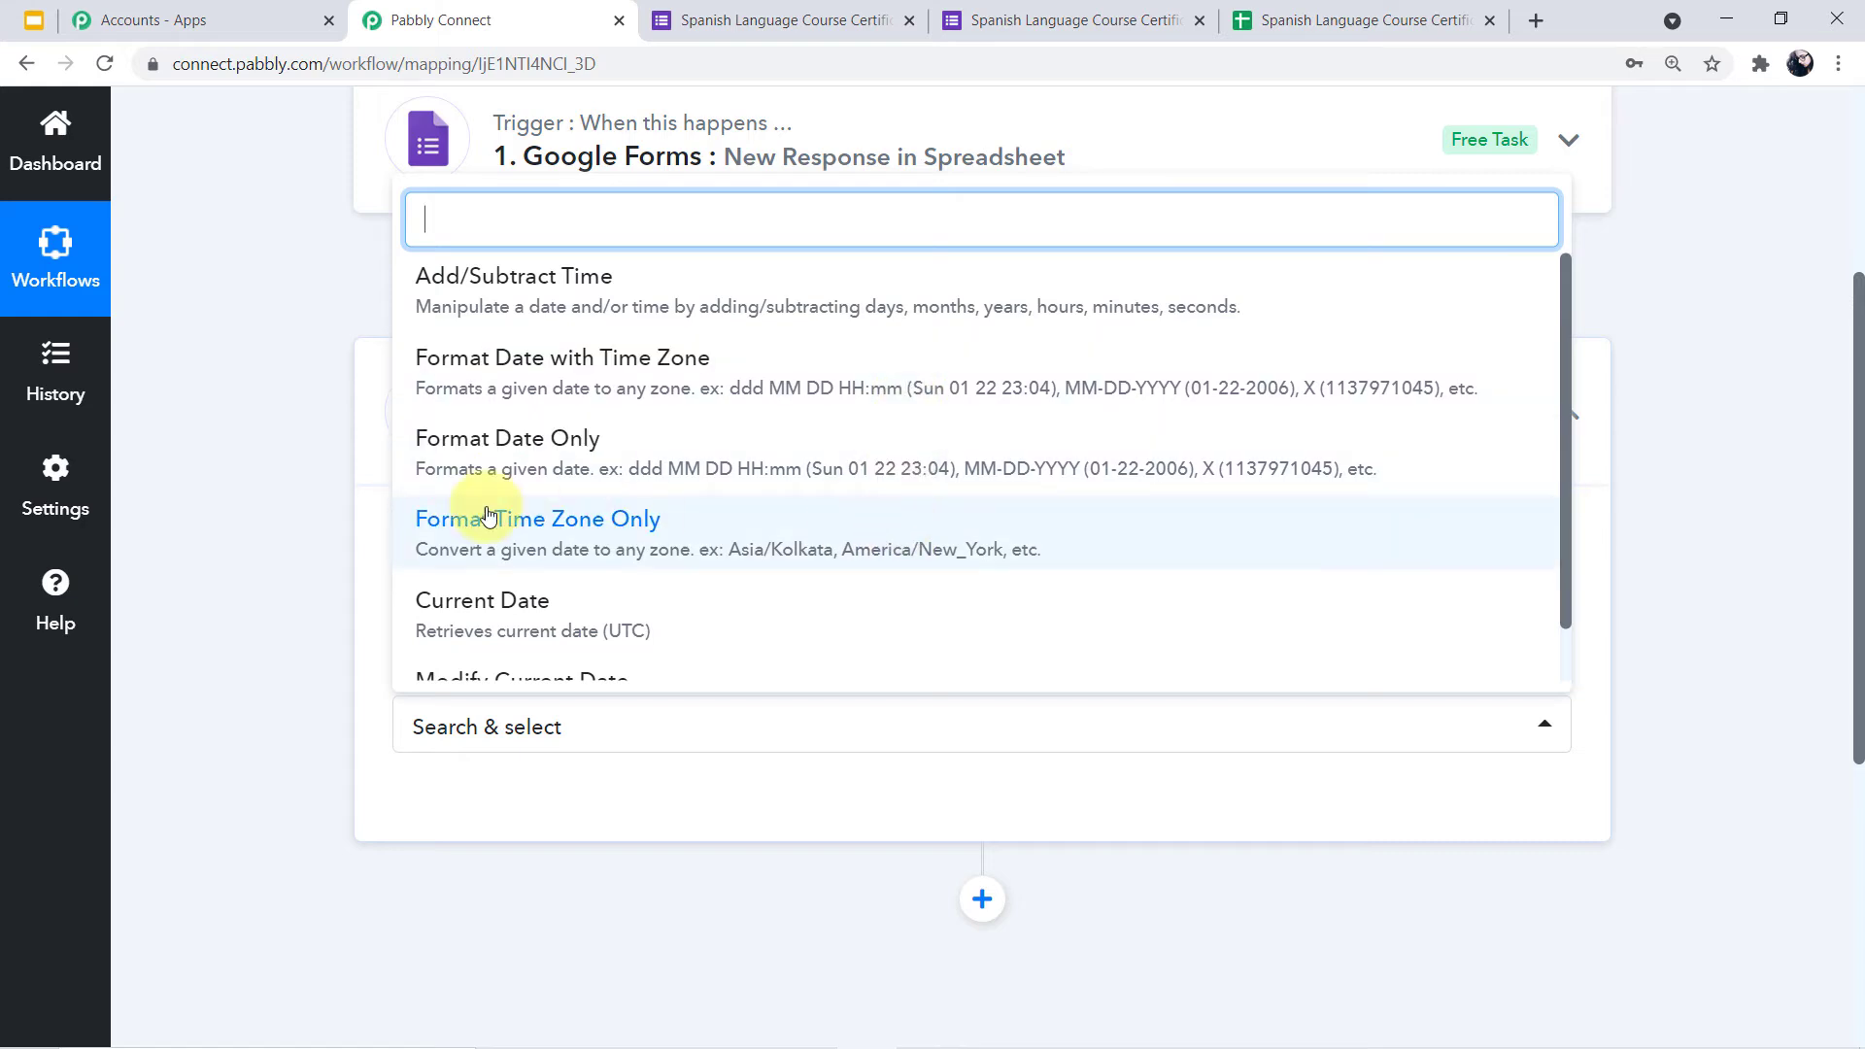
click(712, 488)
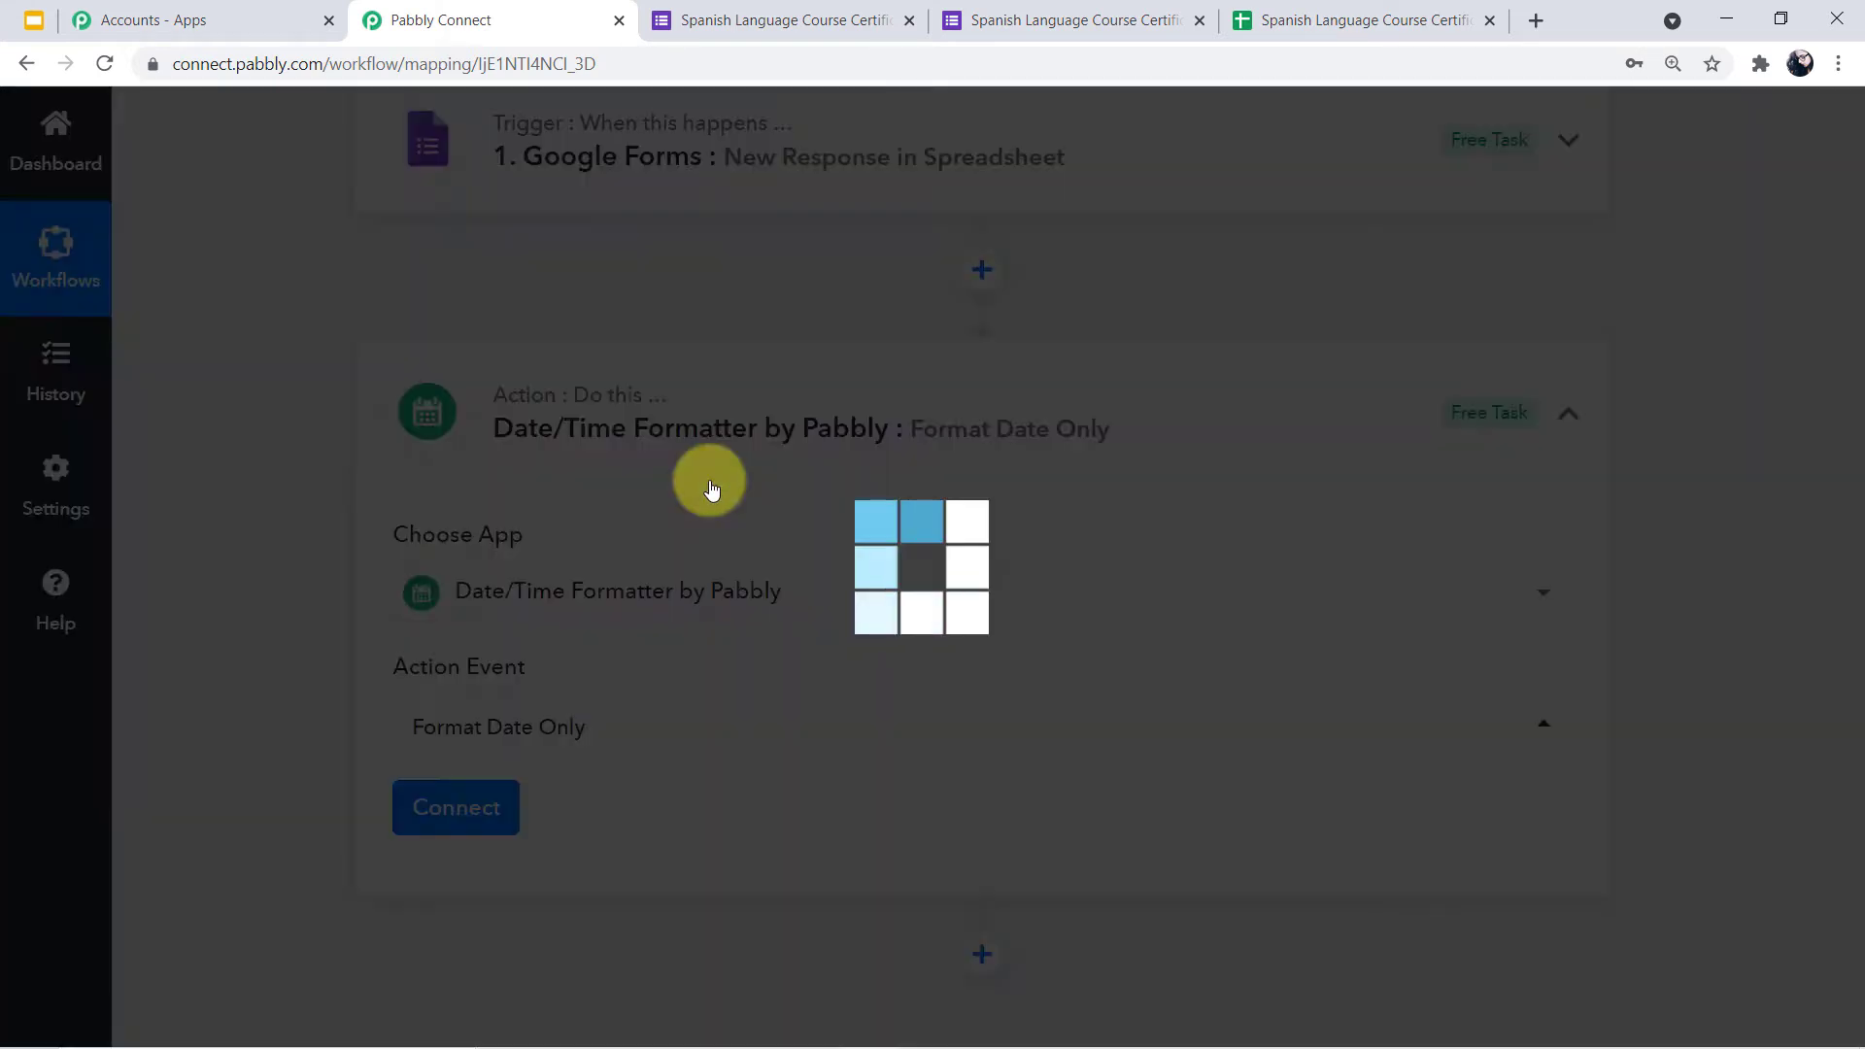
click(491, 810)
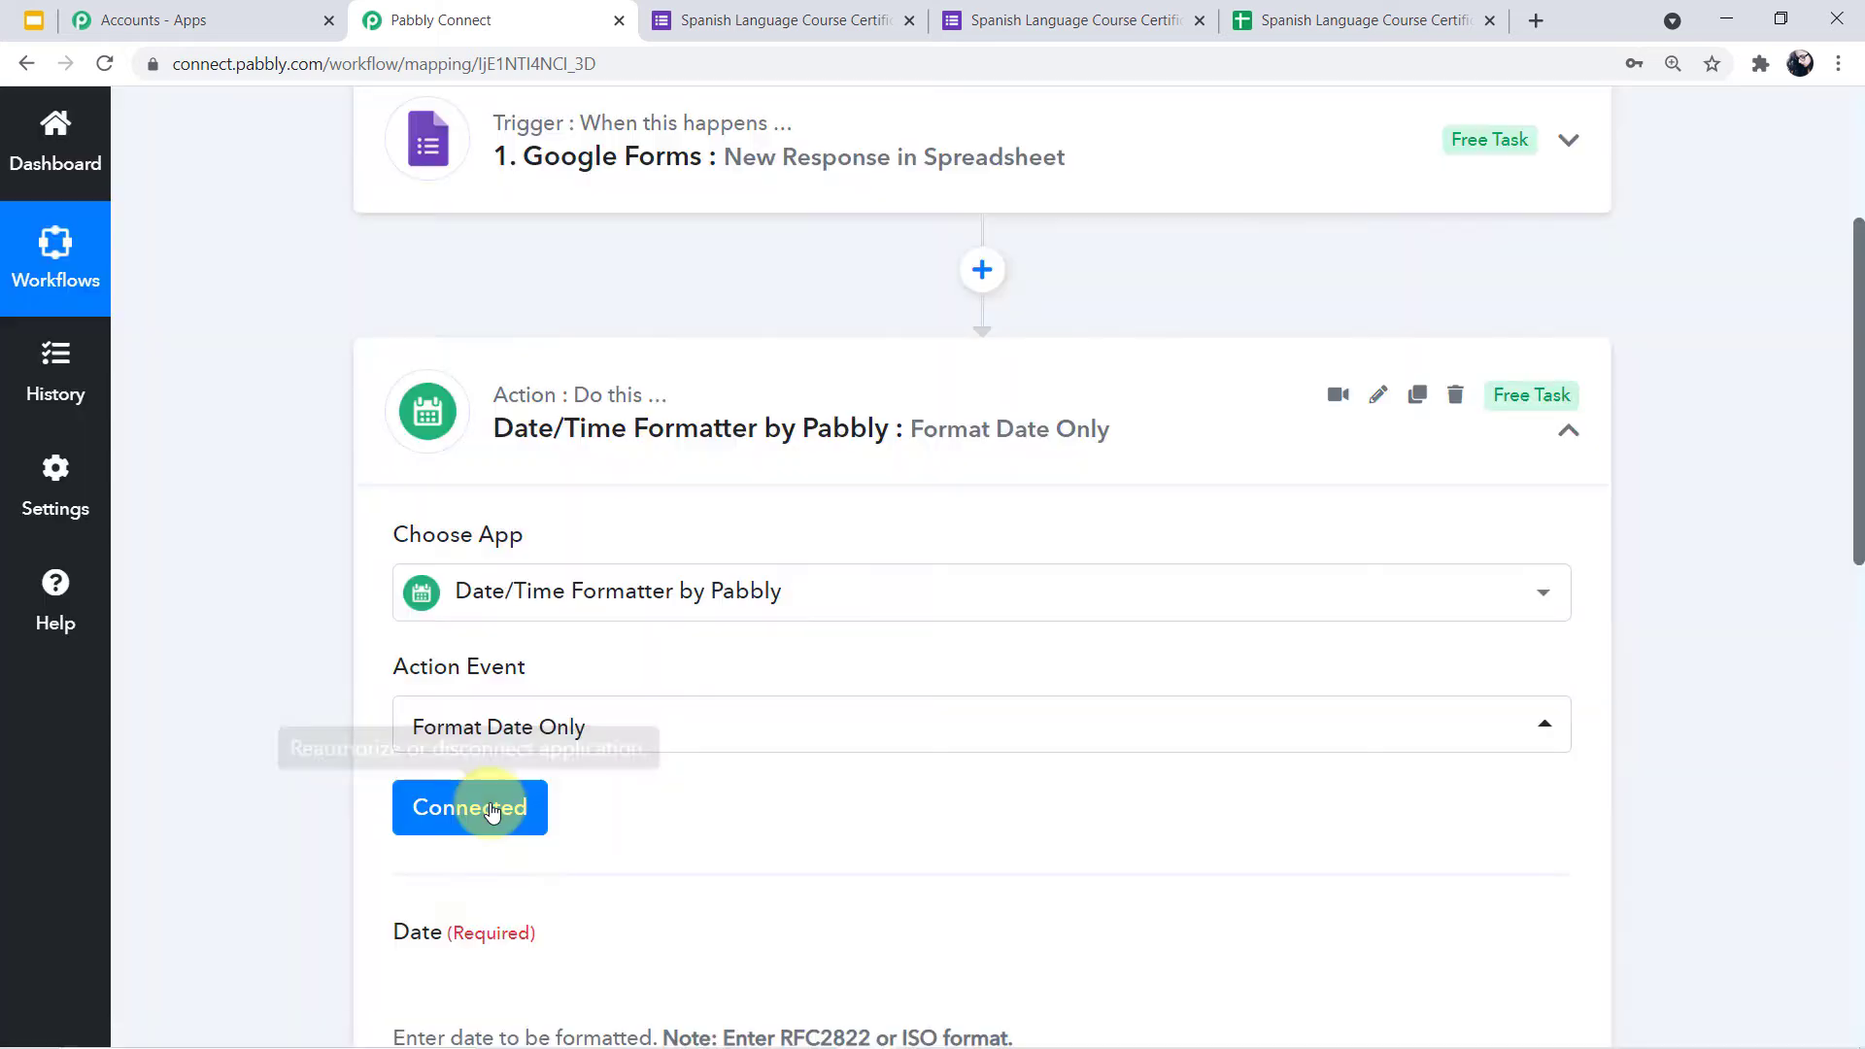
Browse the Date field's mappable form data and re-check the trigger's captured timestamp
click(730, 793)
scroll(730, 793, down, 2)
scroll(730, 793, down, 2)
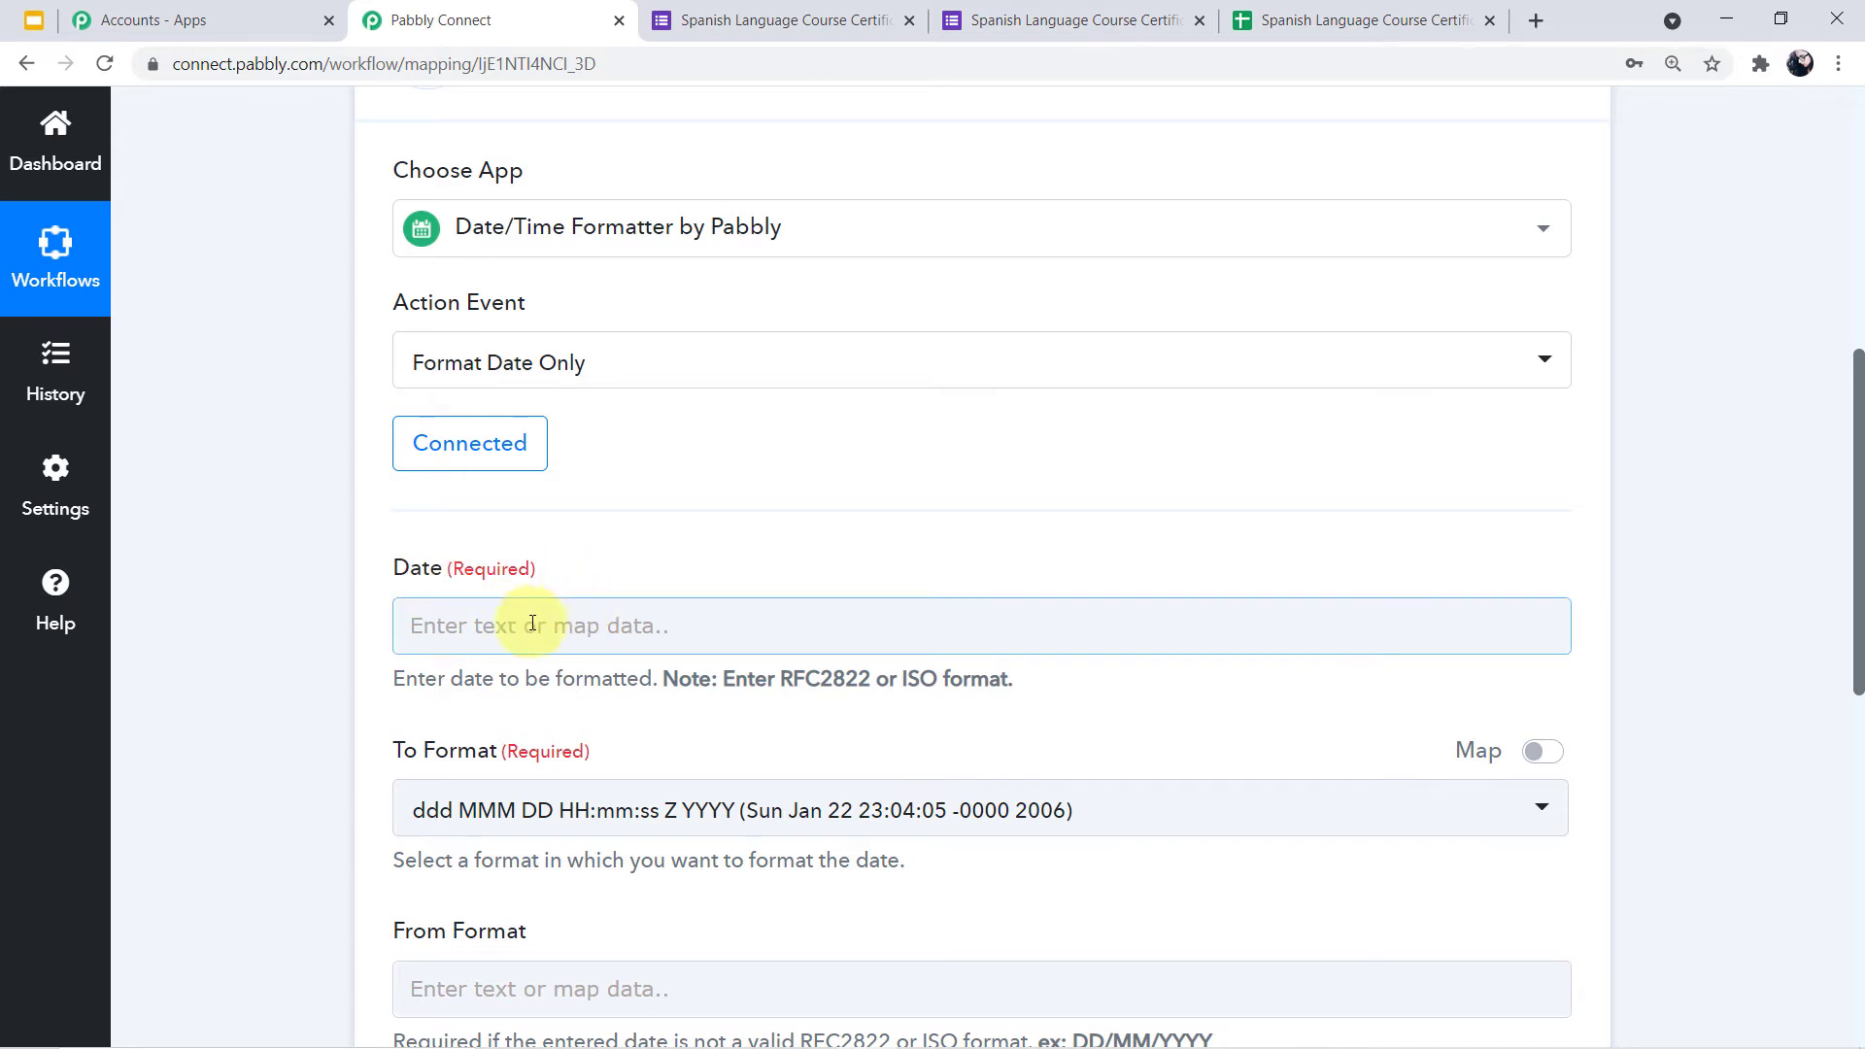
click(643, 629)
scroll(638, 630, down, 2)
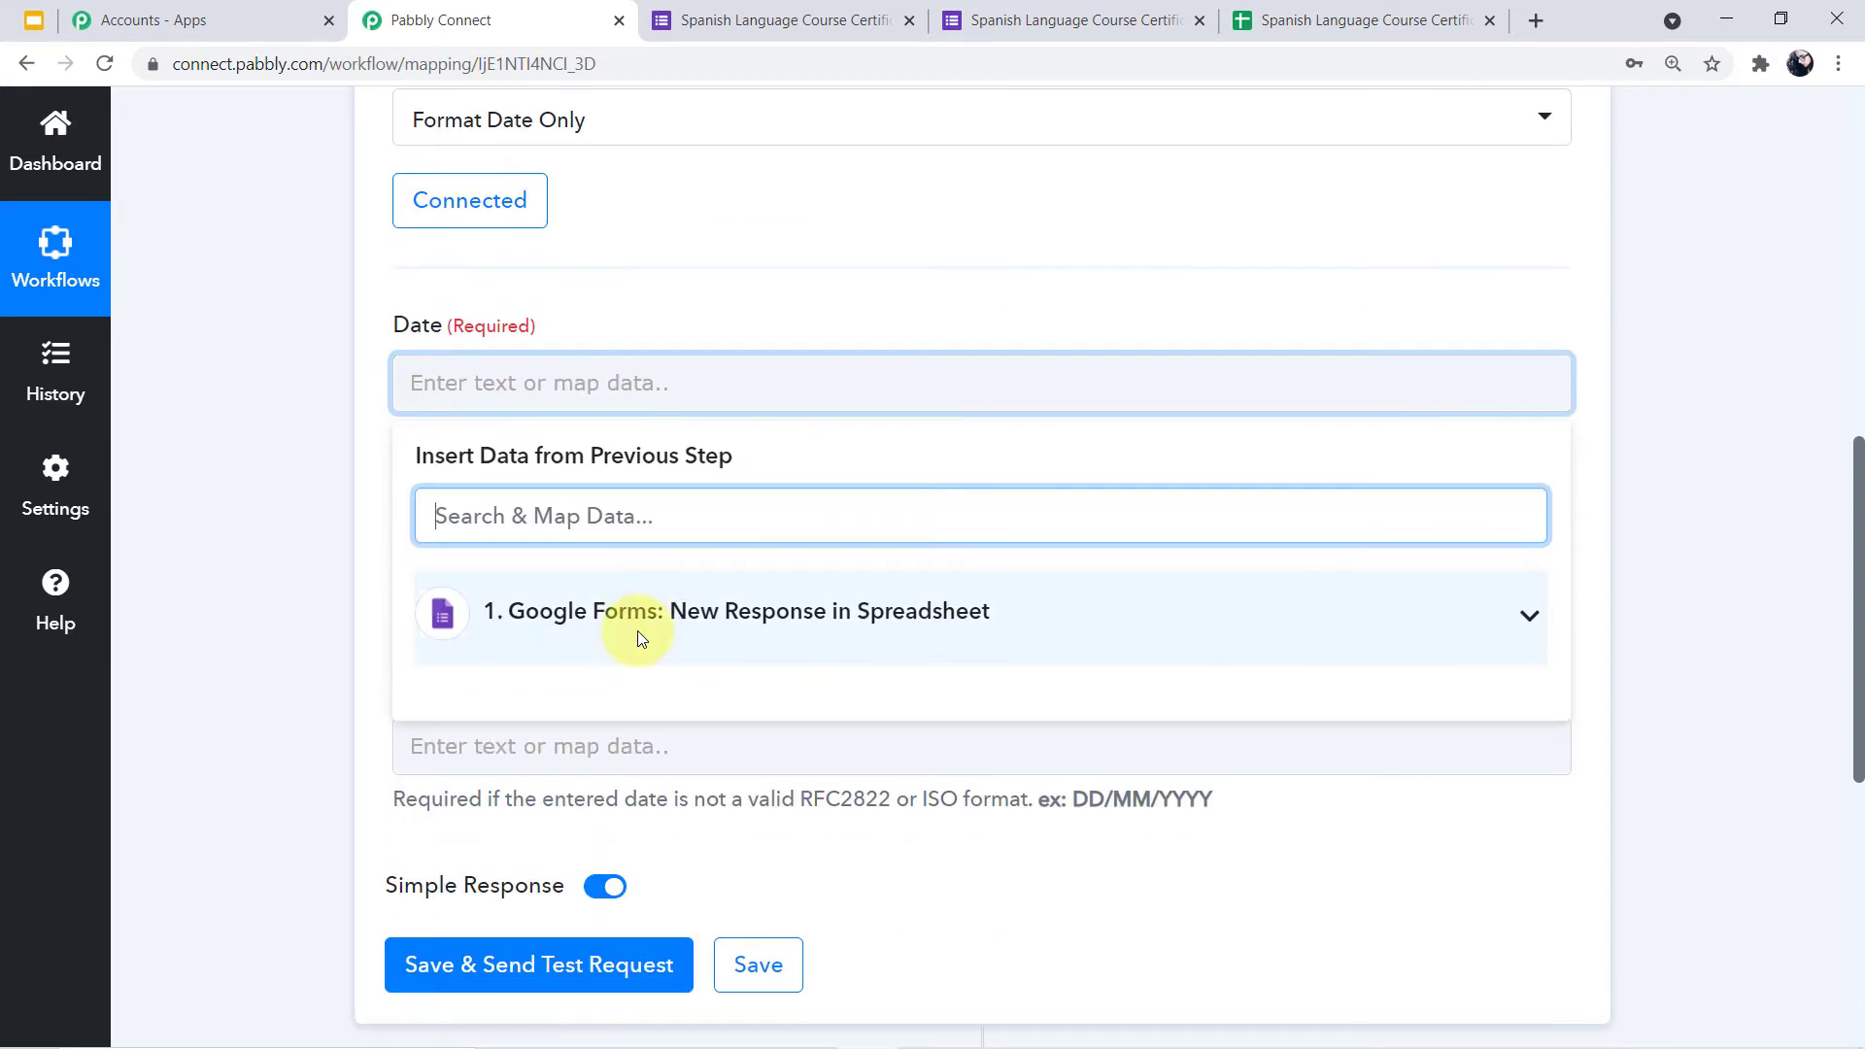
click(1530, 619)
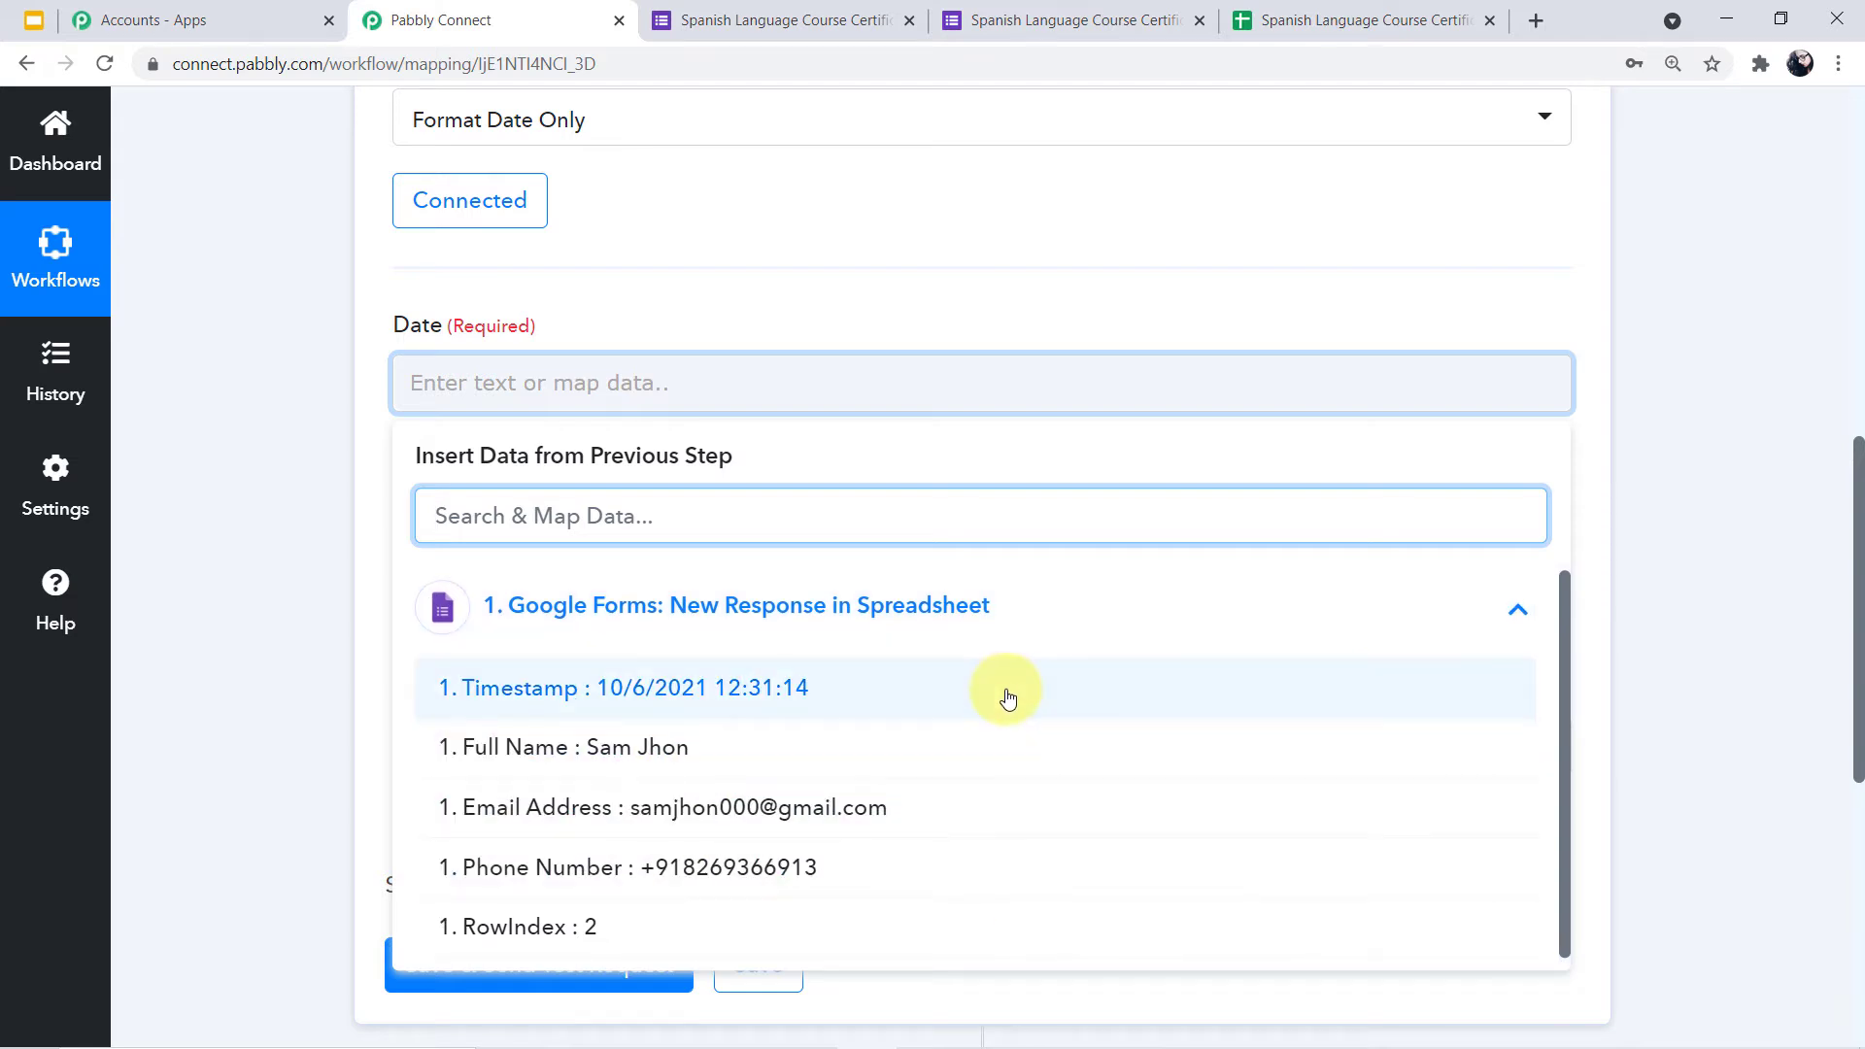
scroll(1711, 707, up, 10)
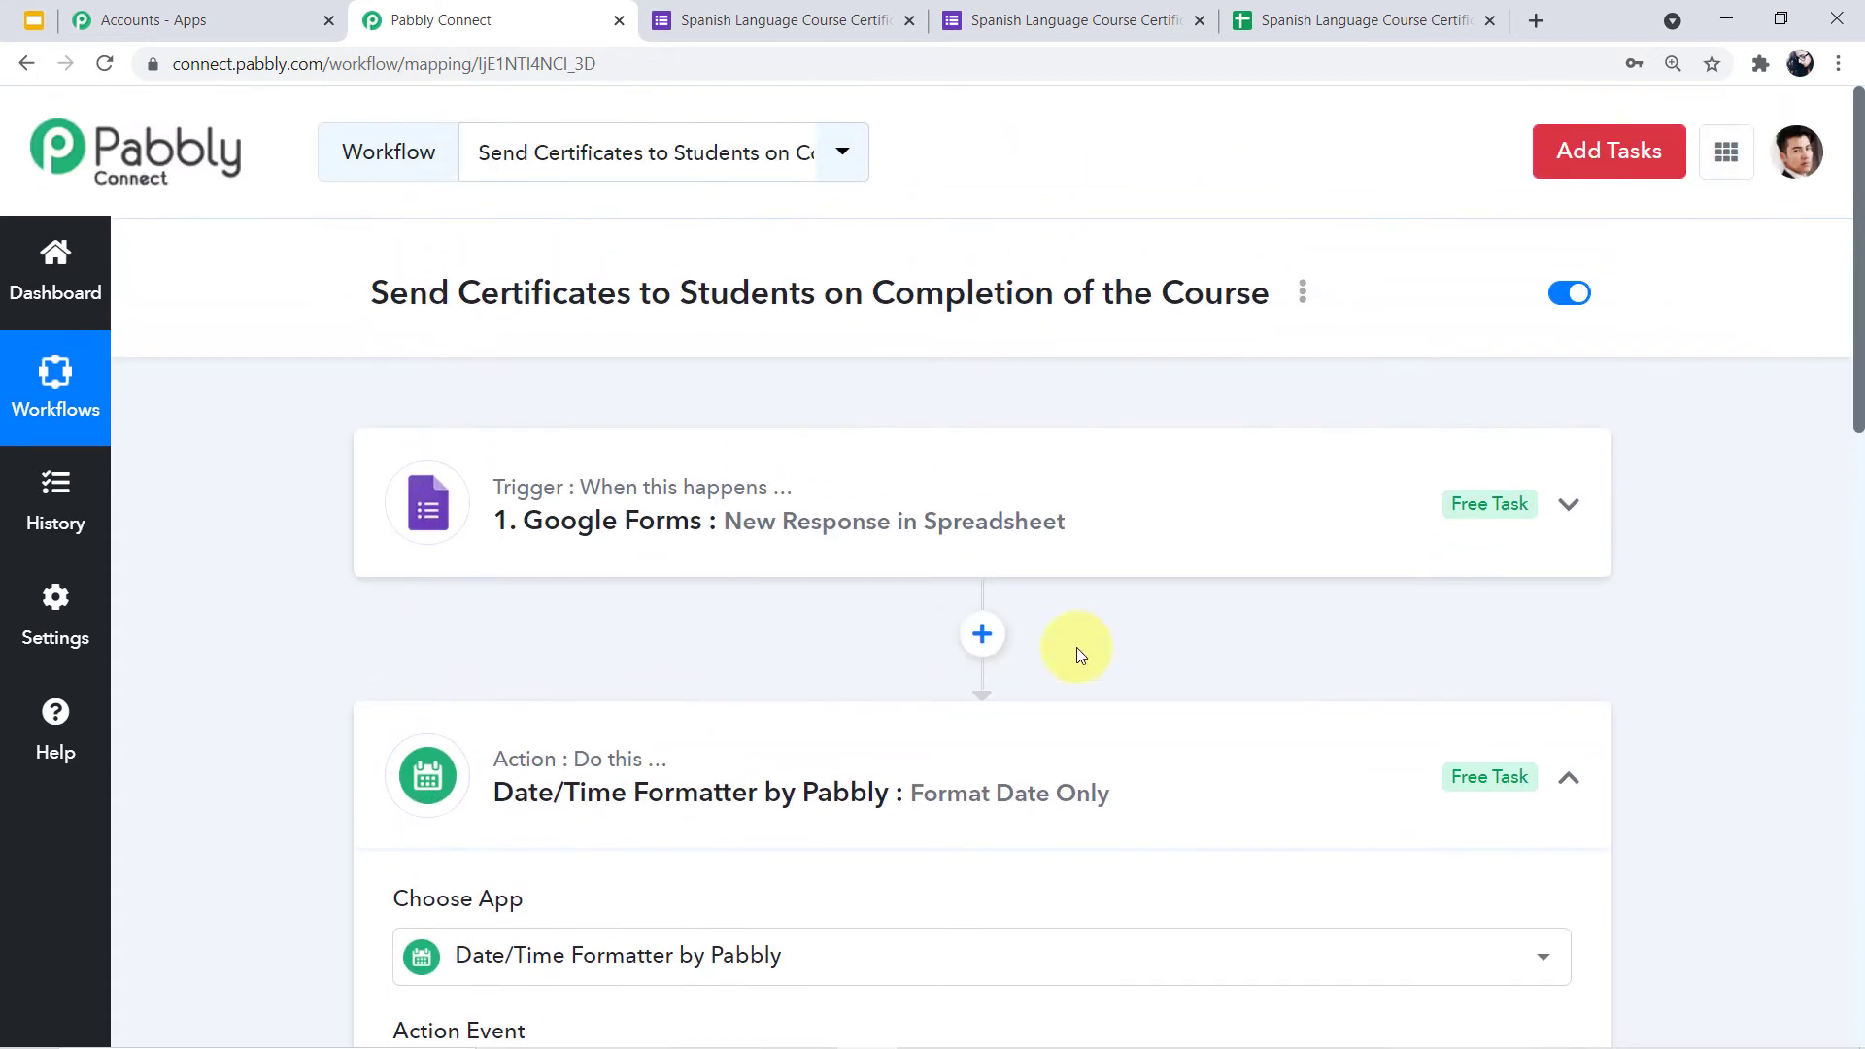
click(1115, 516)
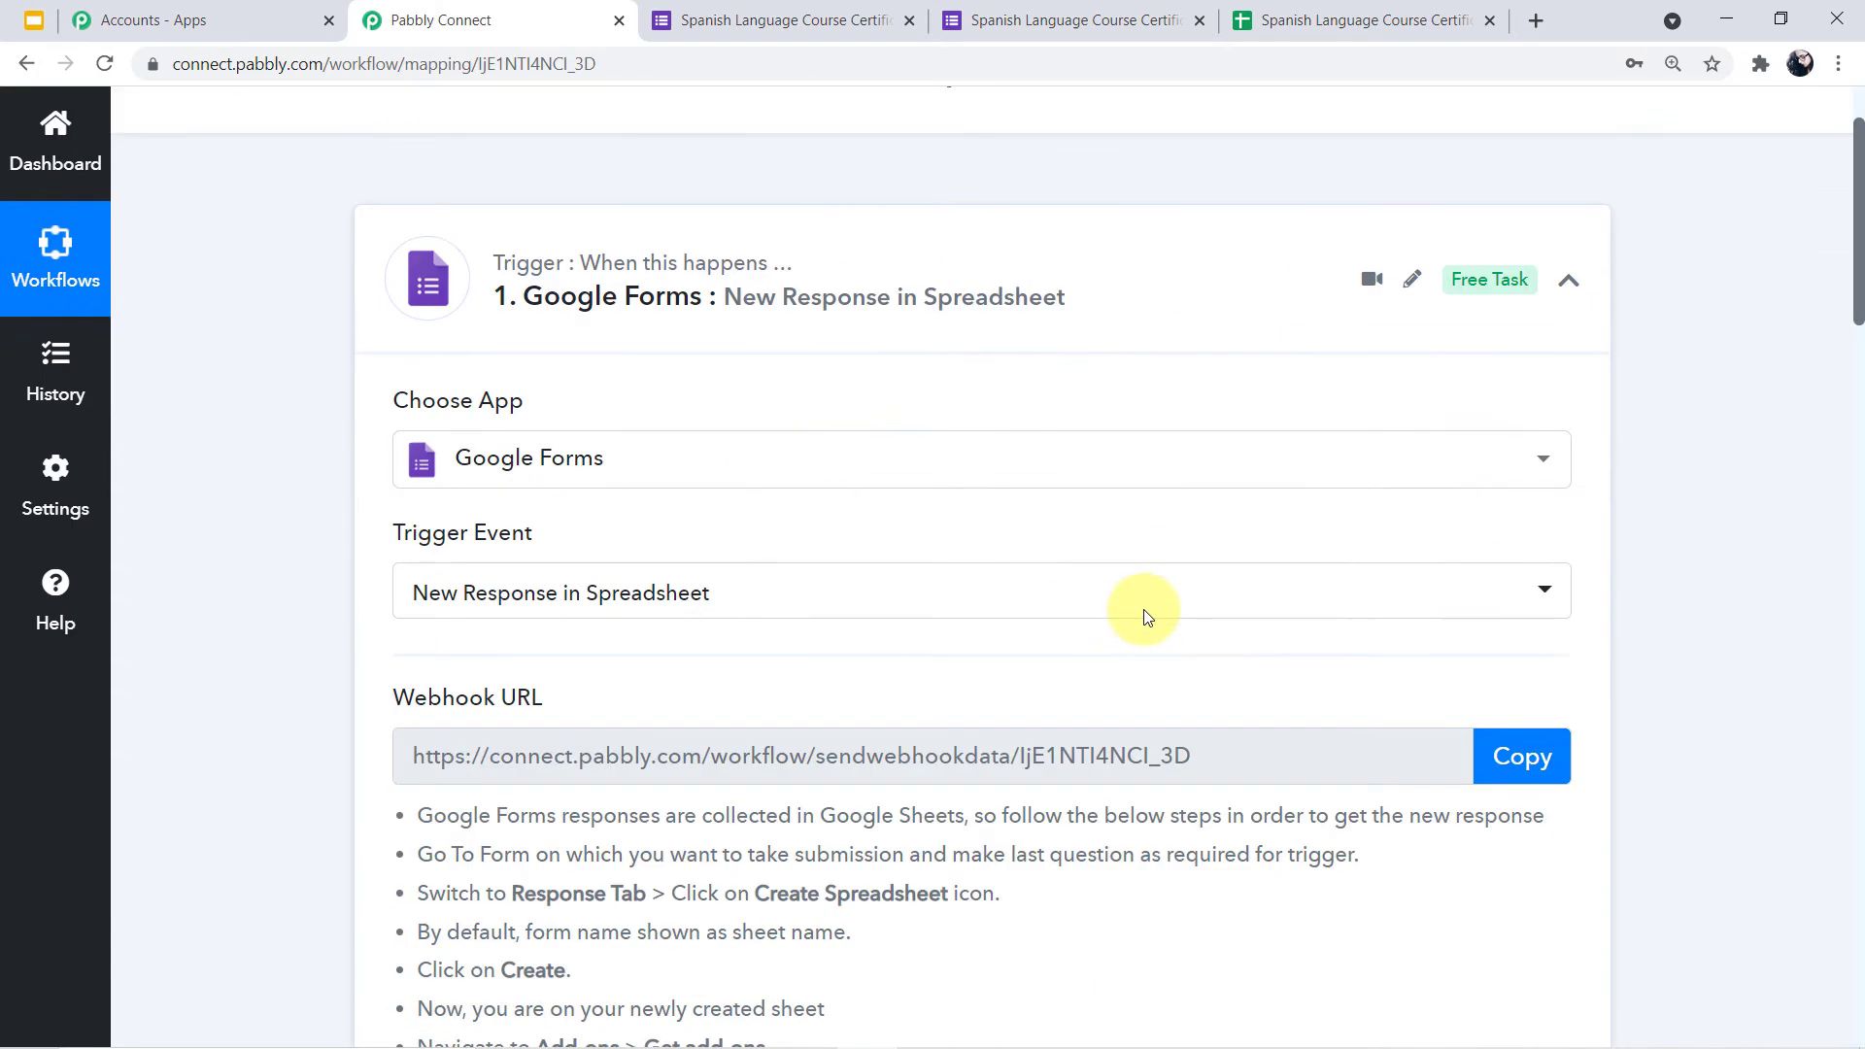
scroll(1144, 609, down, 10)
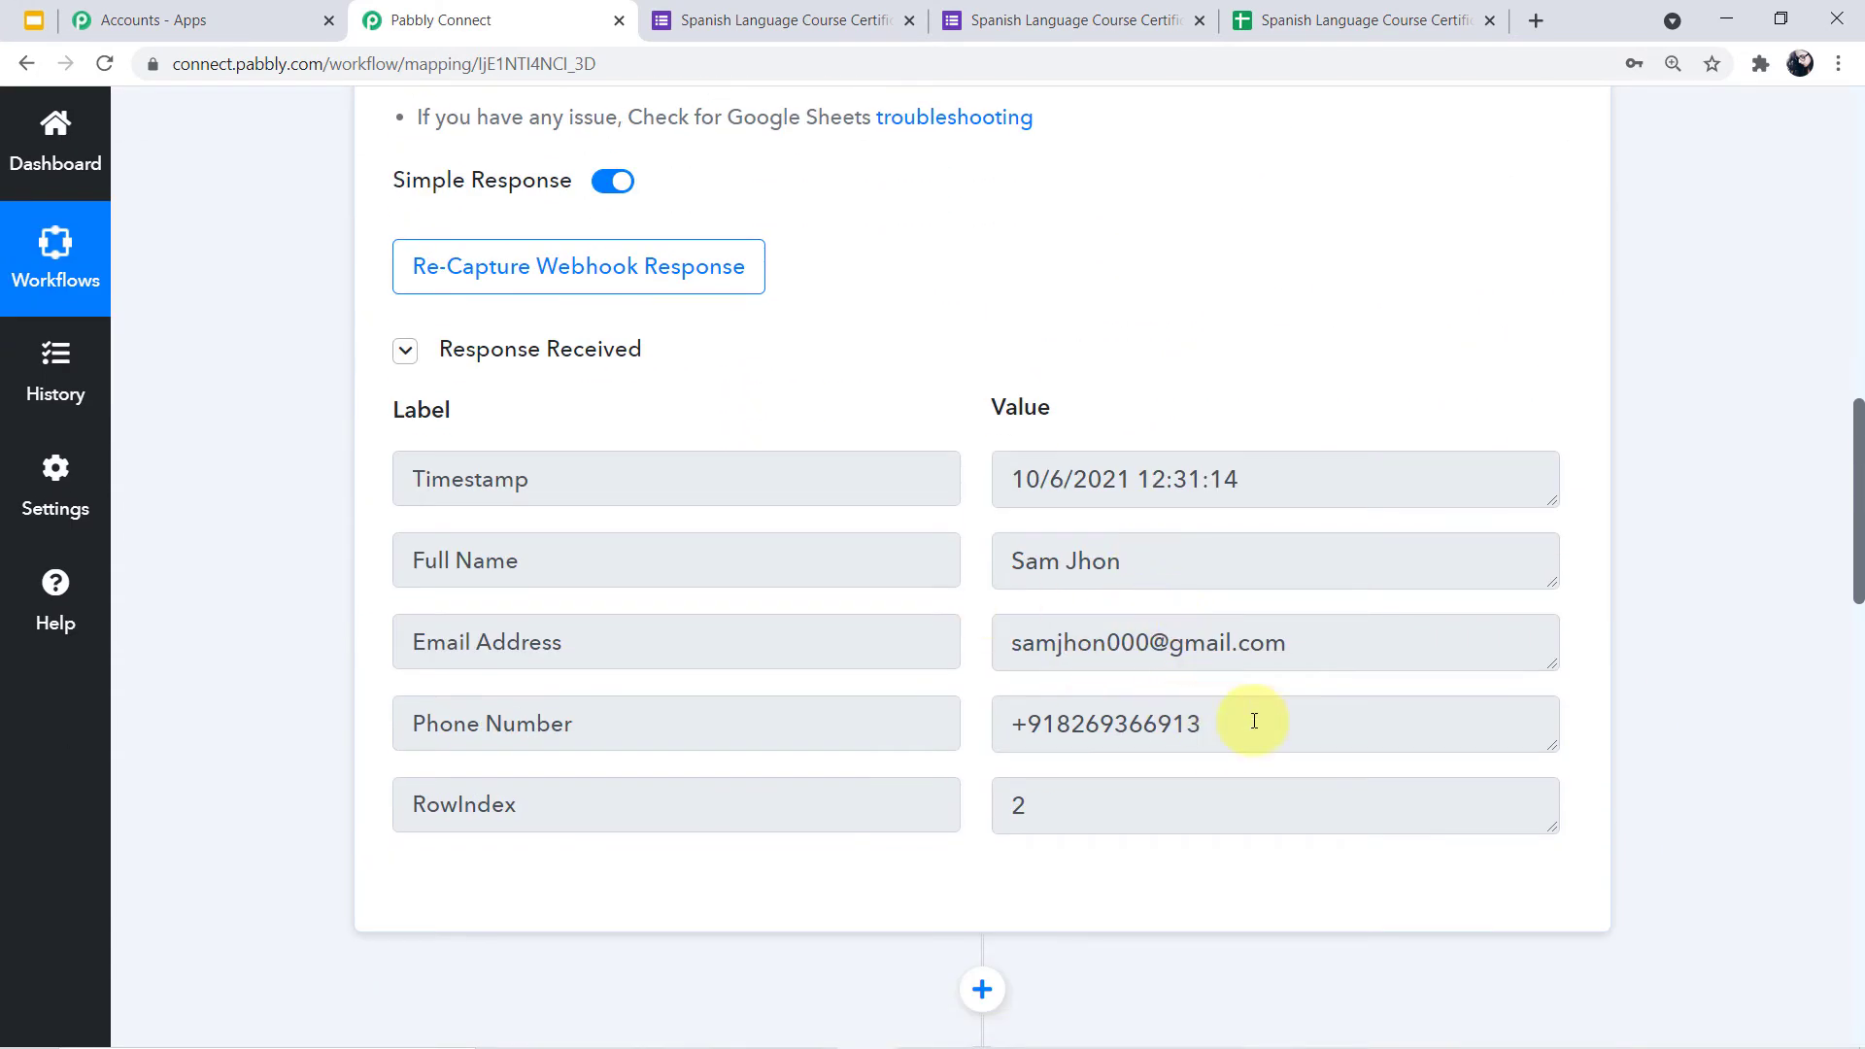
scroll(1353, 731, down, 9)
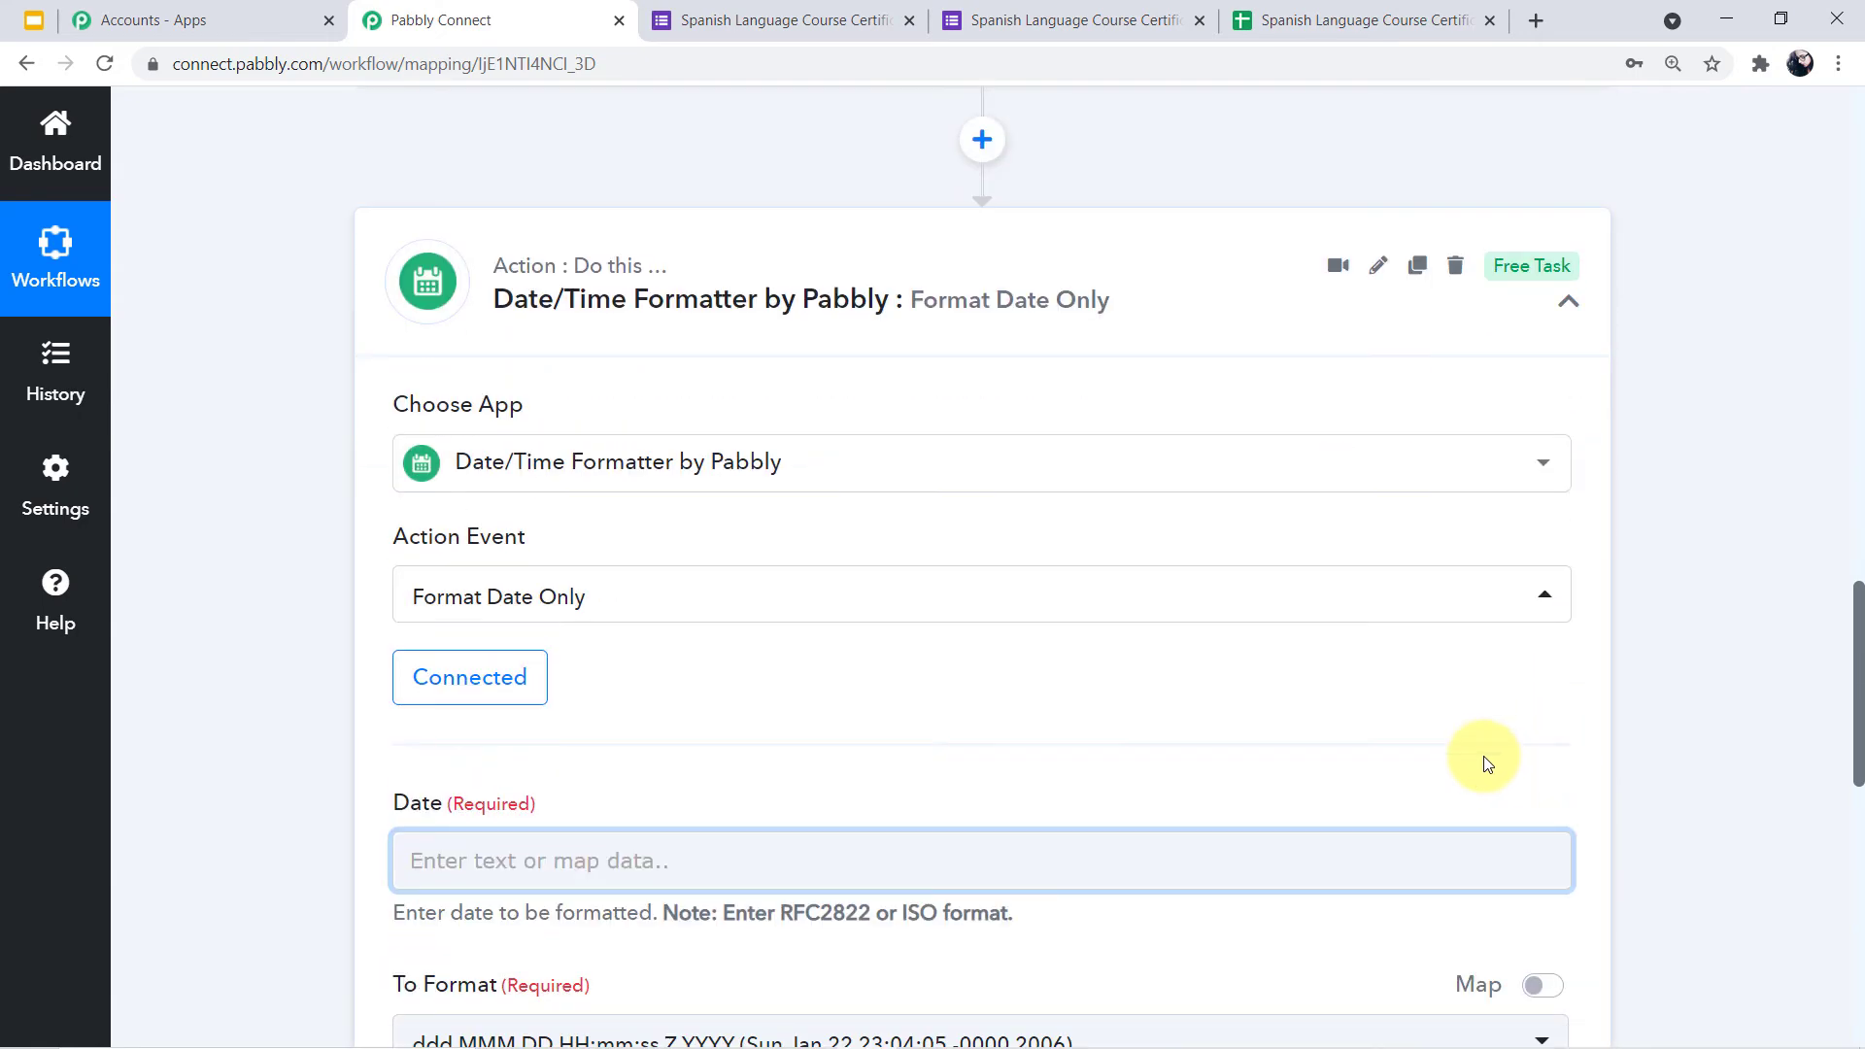
Map the form's Timestamp (10/6/2021 12:31:14) into the formatter's Date field
click(744, 847)
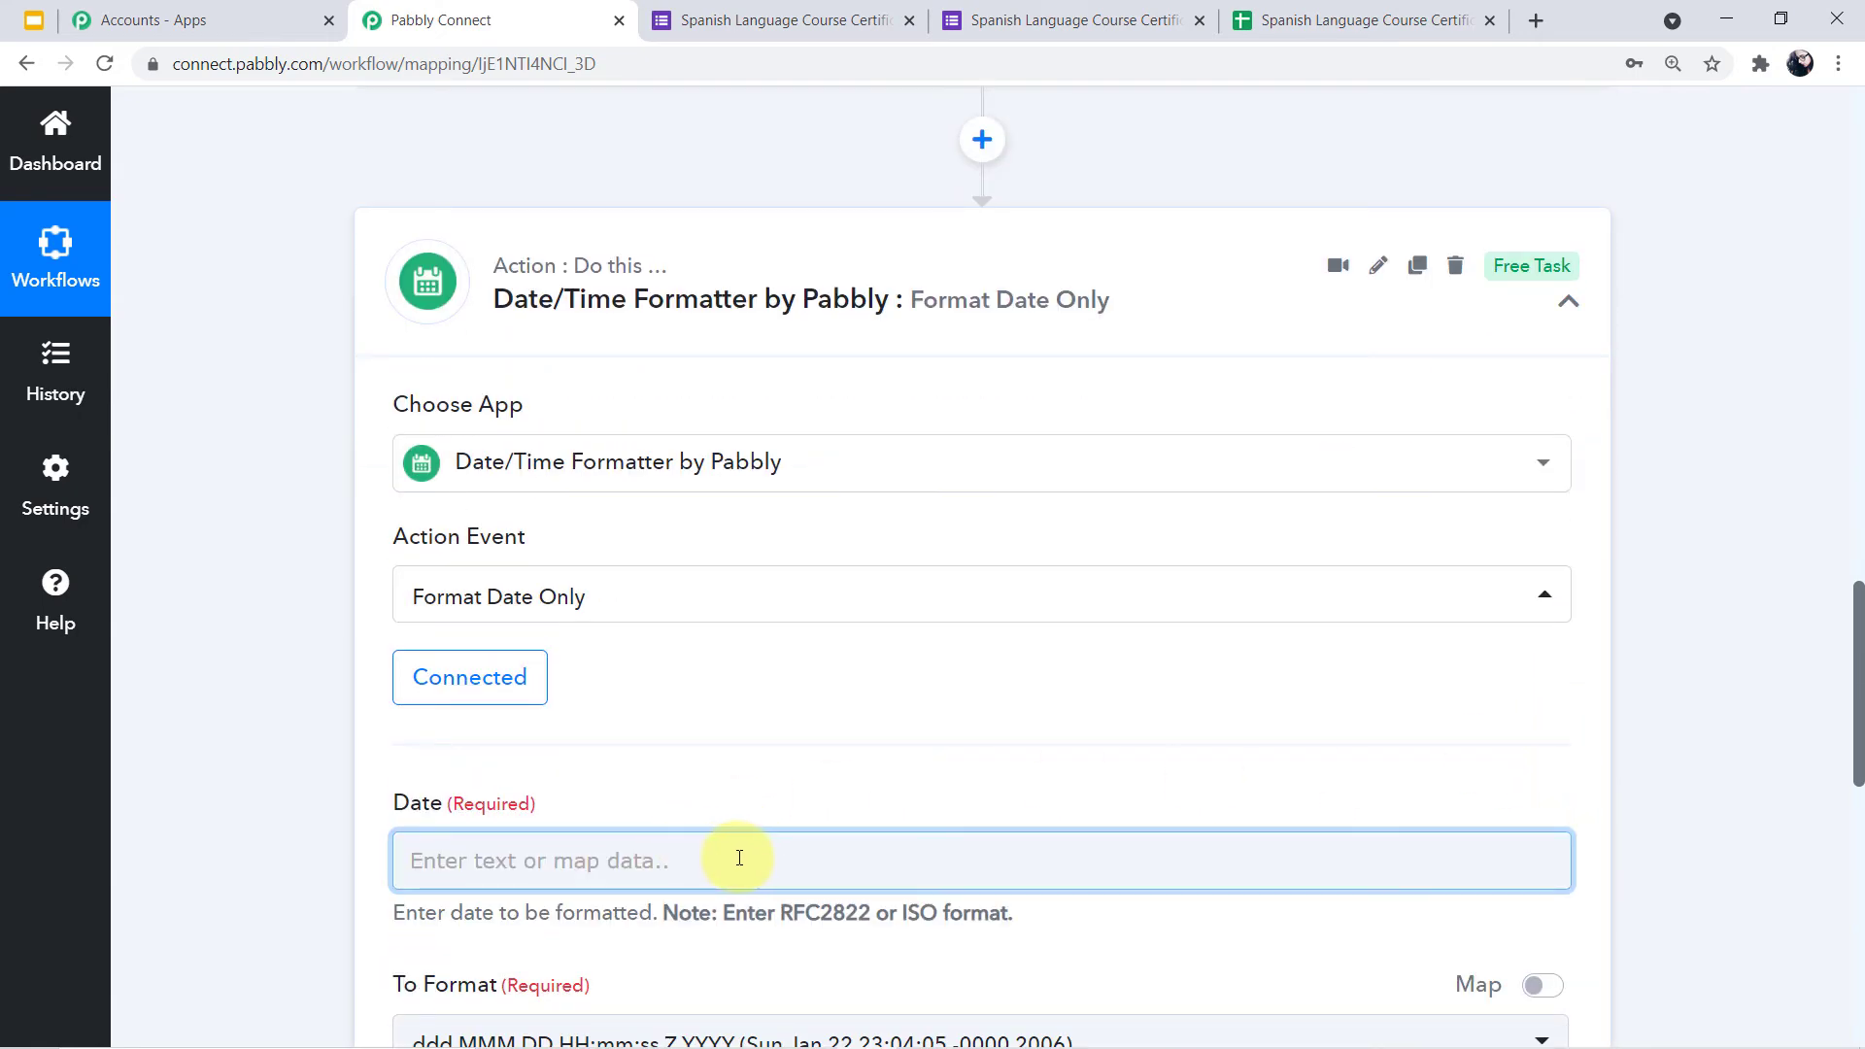
scroll(714, 853, down, 1)
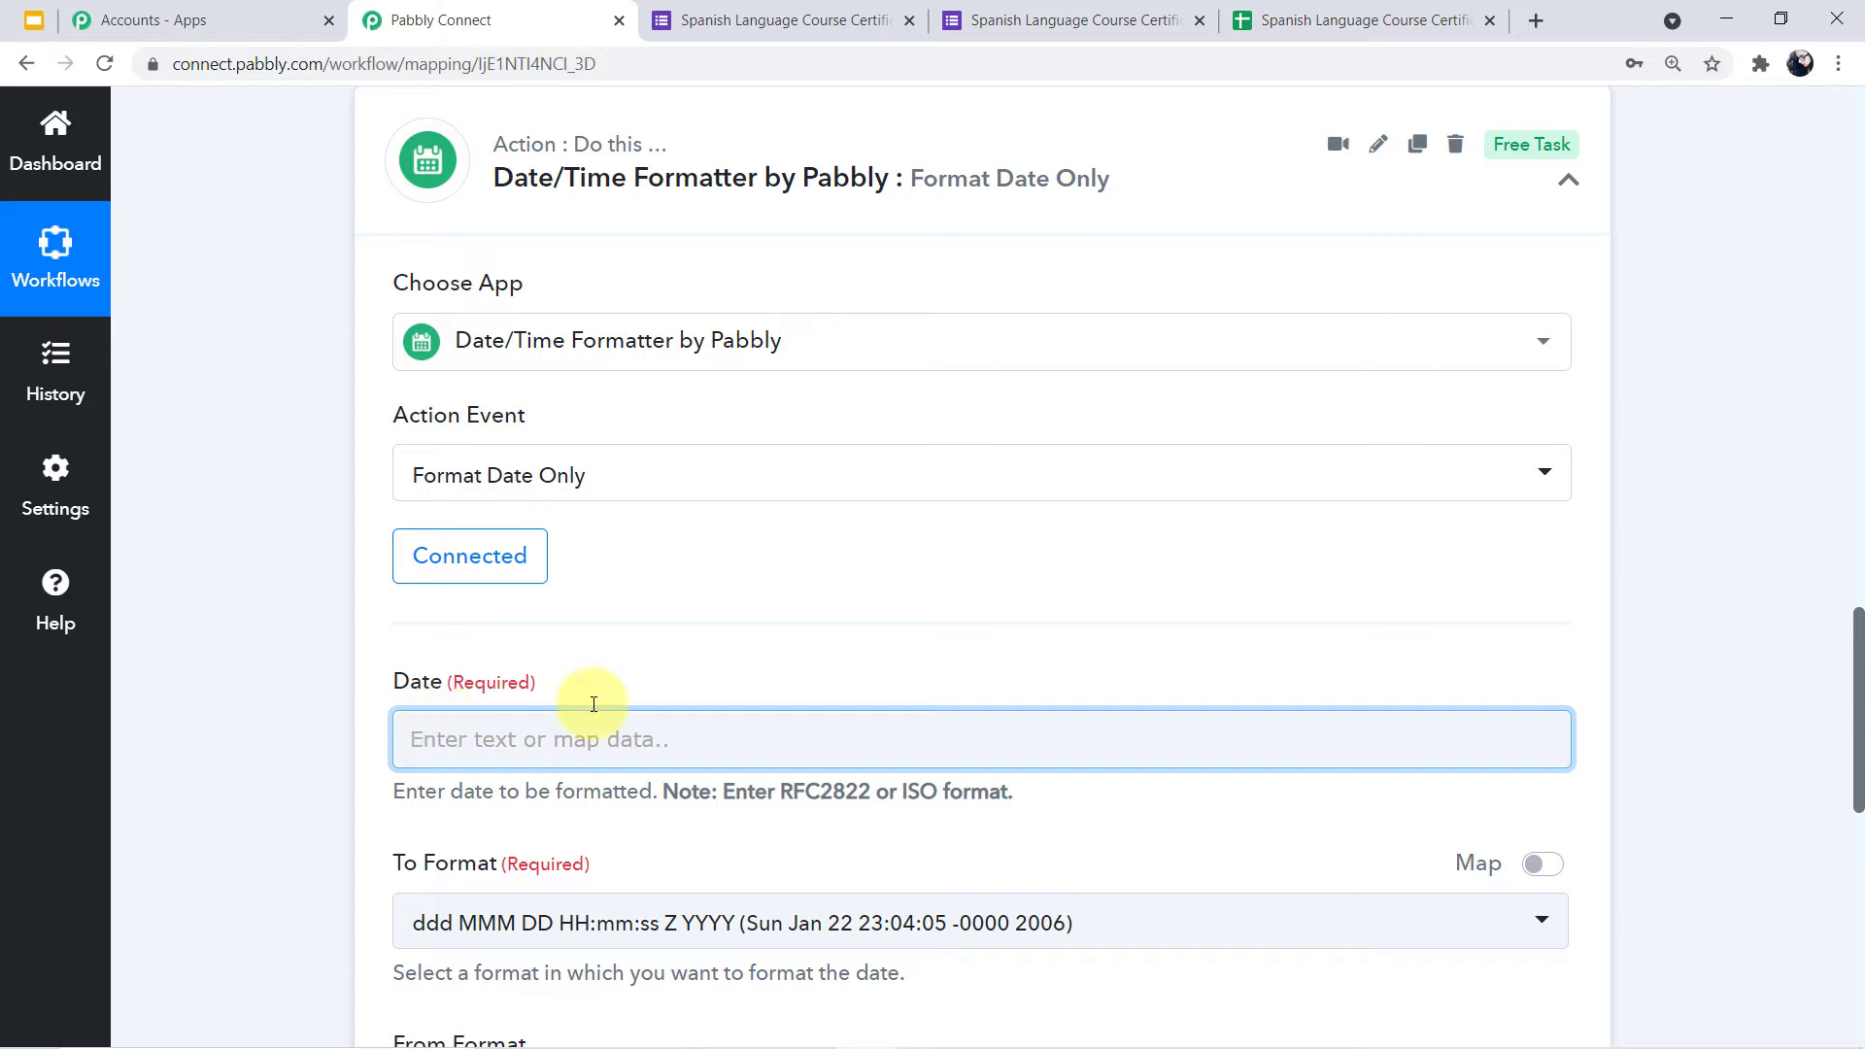
click(1053, 629)
scroll(1055, 631, up, 5)
scroll(1078, 607, up, 1)
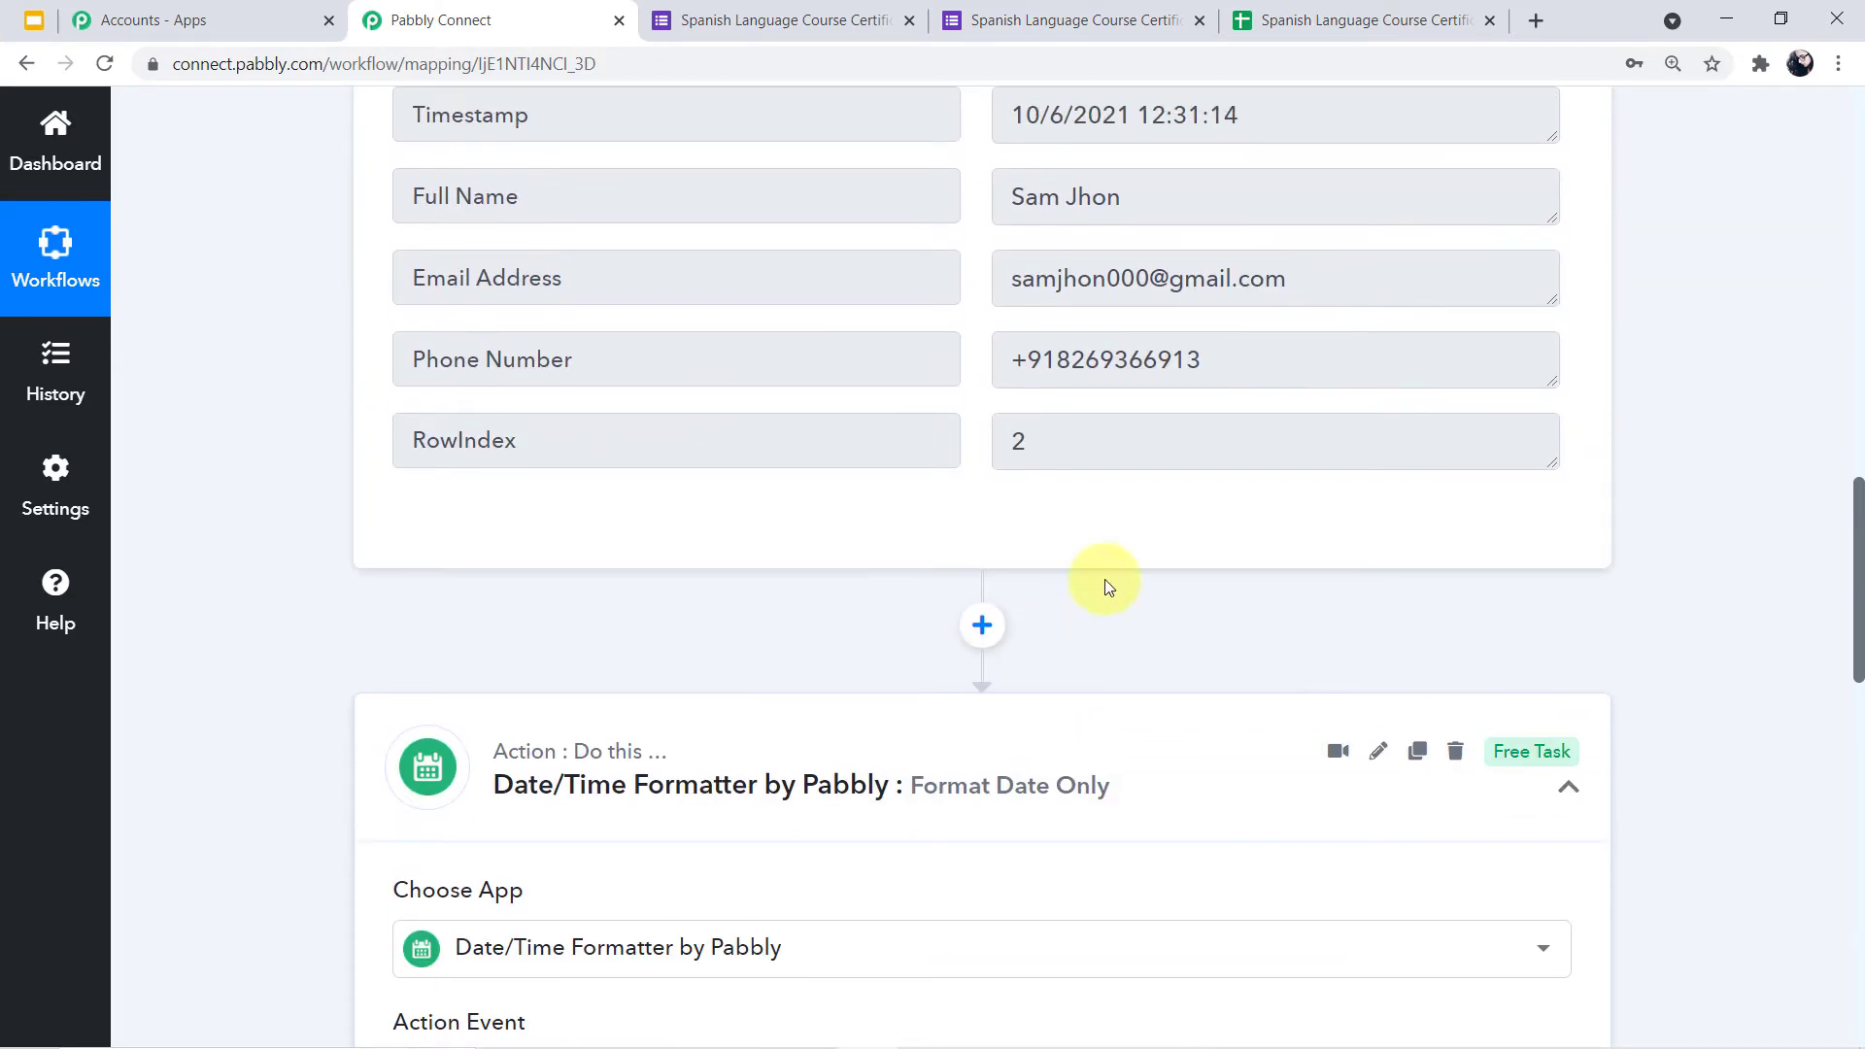
scroll(1246, 267, down, 6)
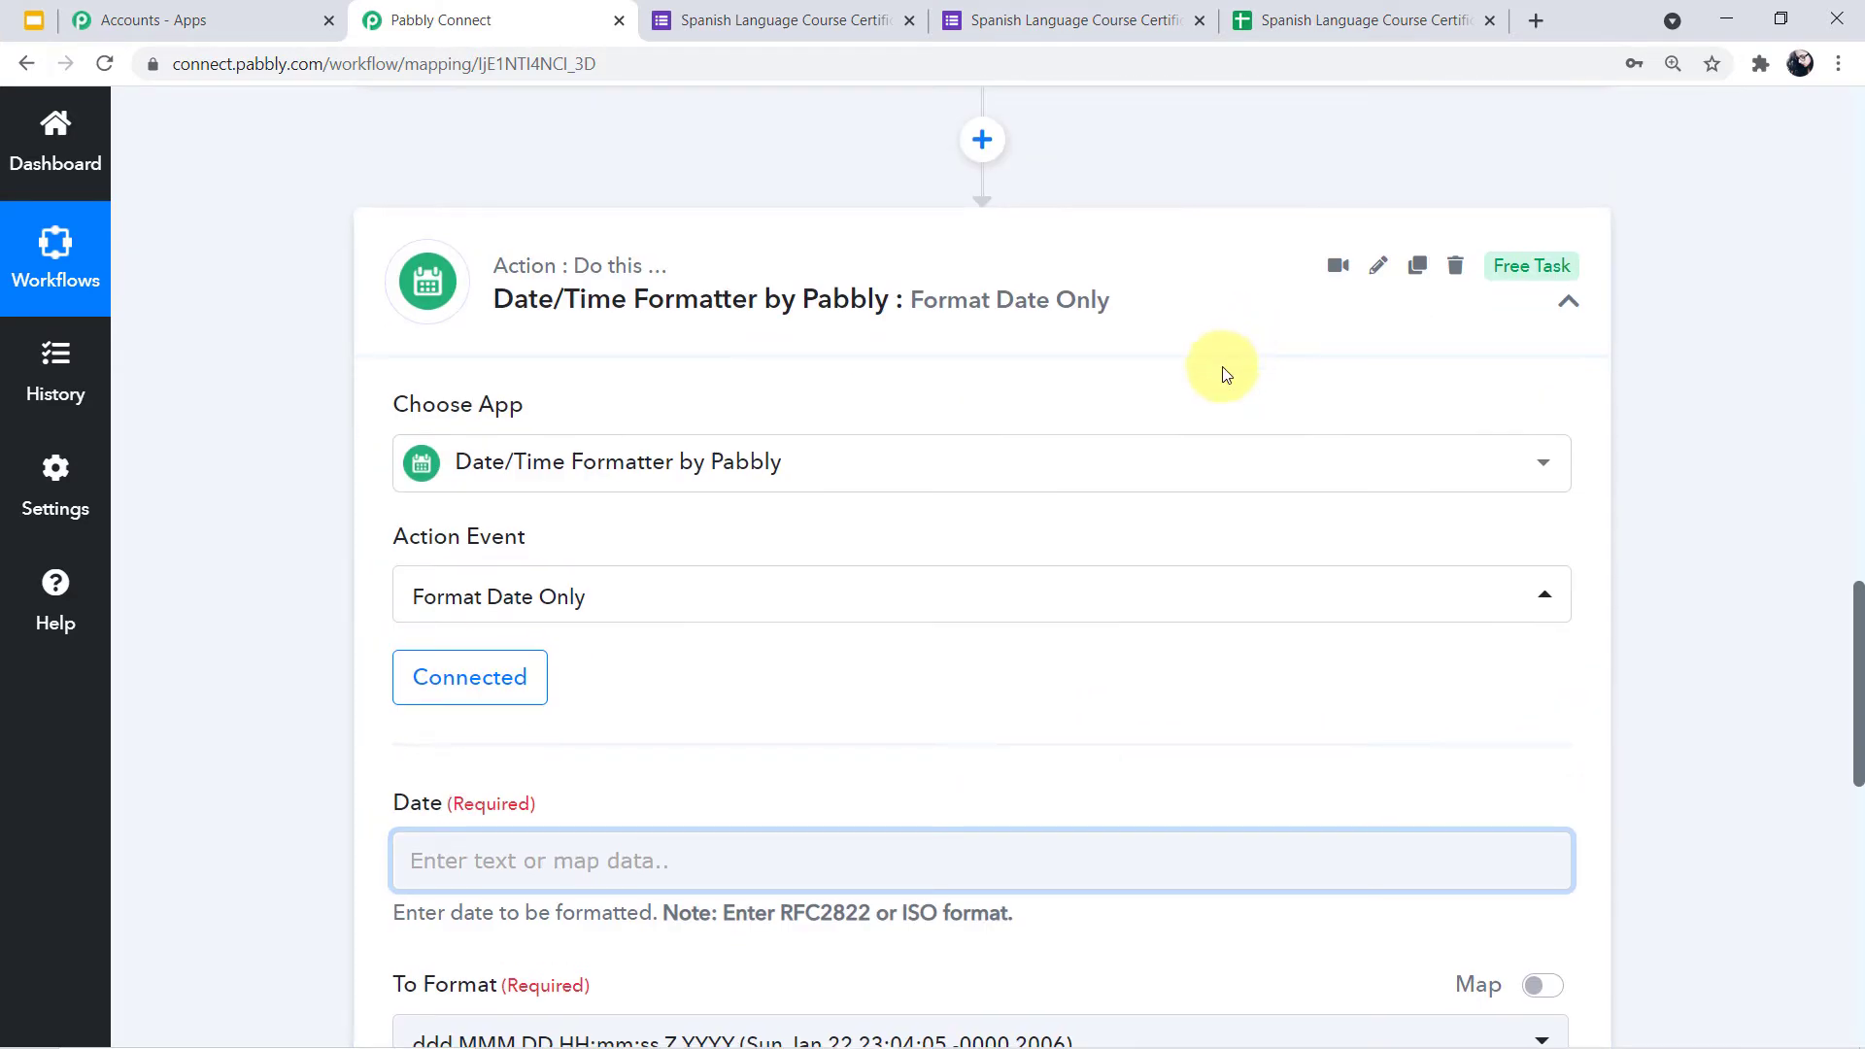
click(708, 620)
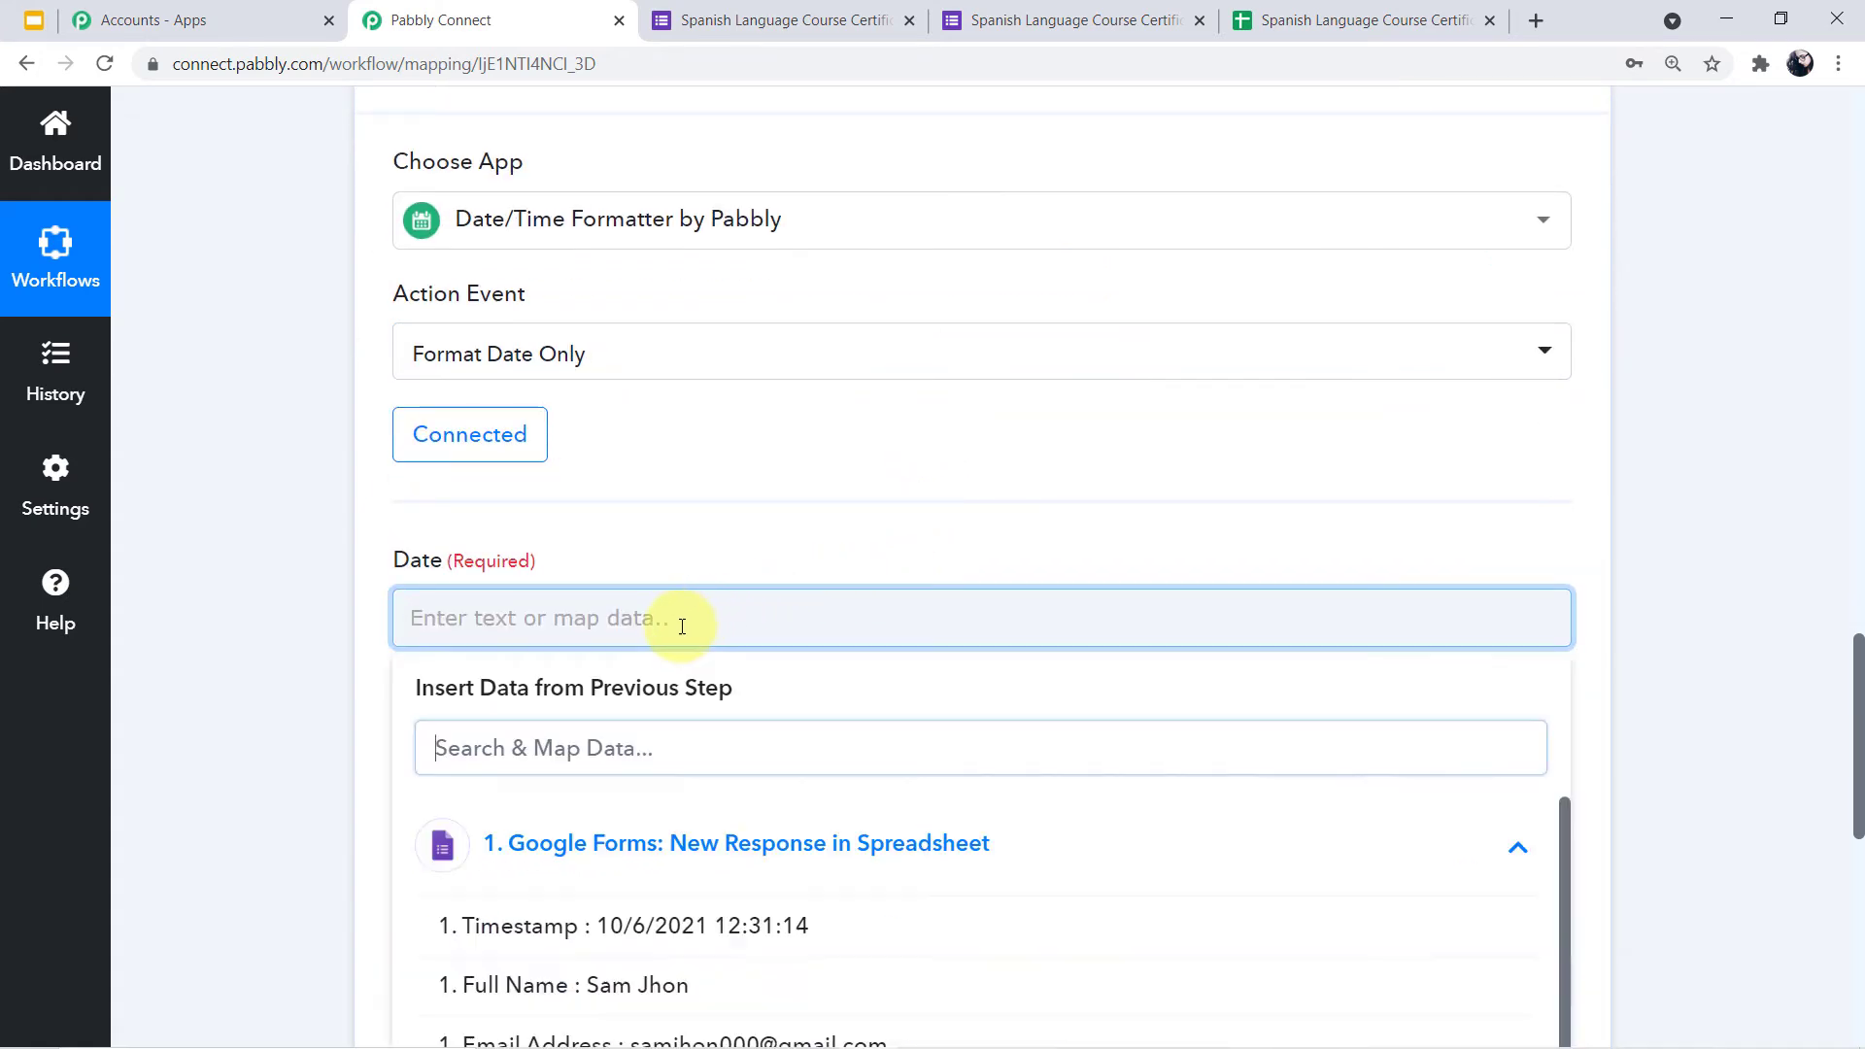
scroll(680, 625, down, 2)
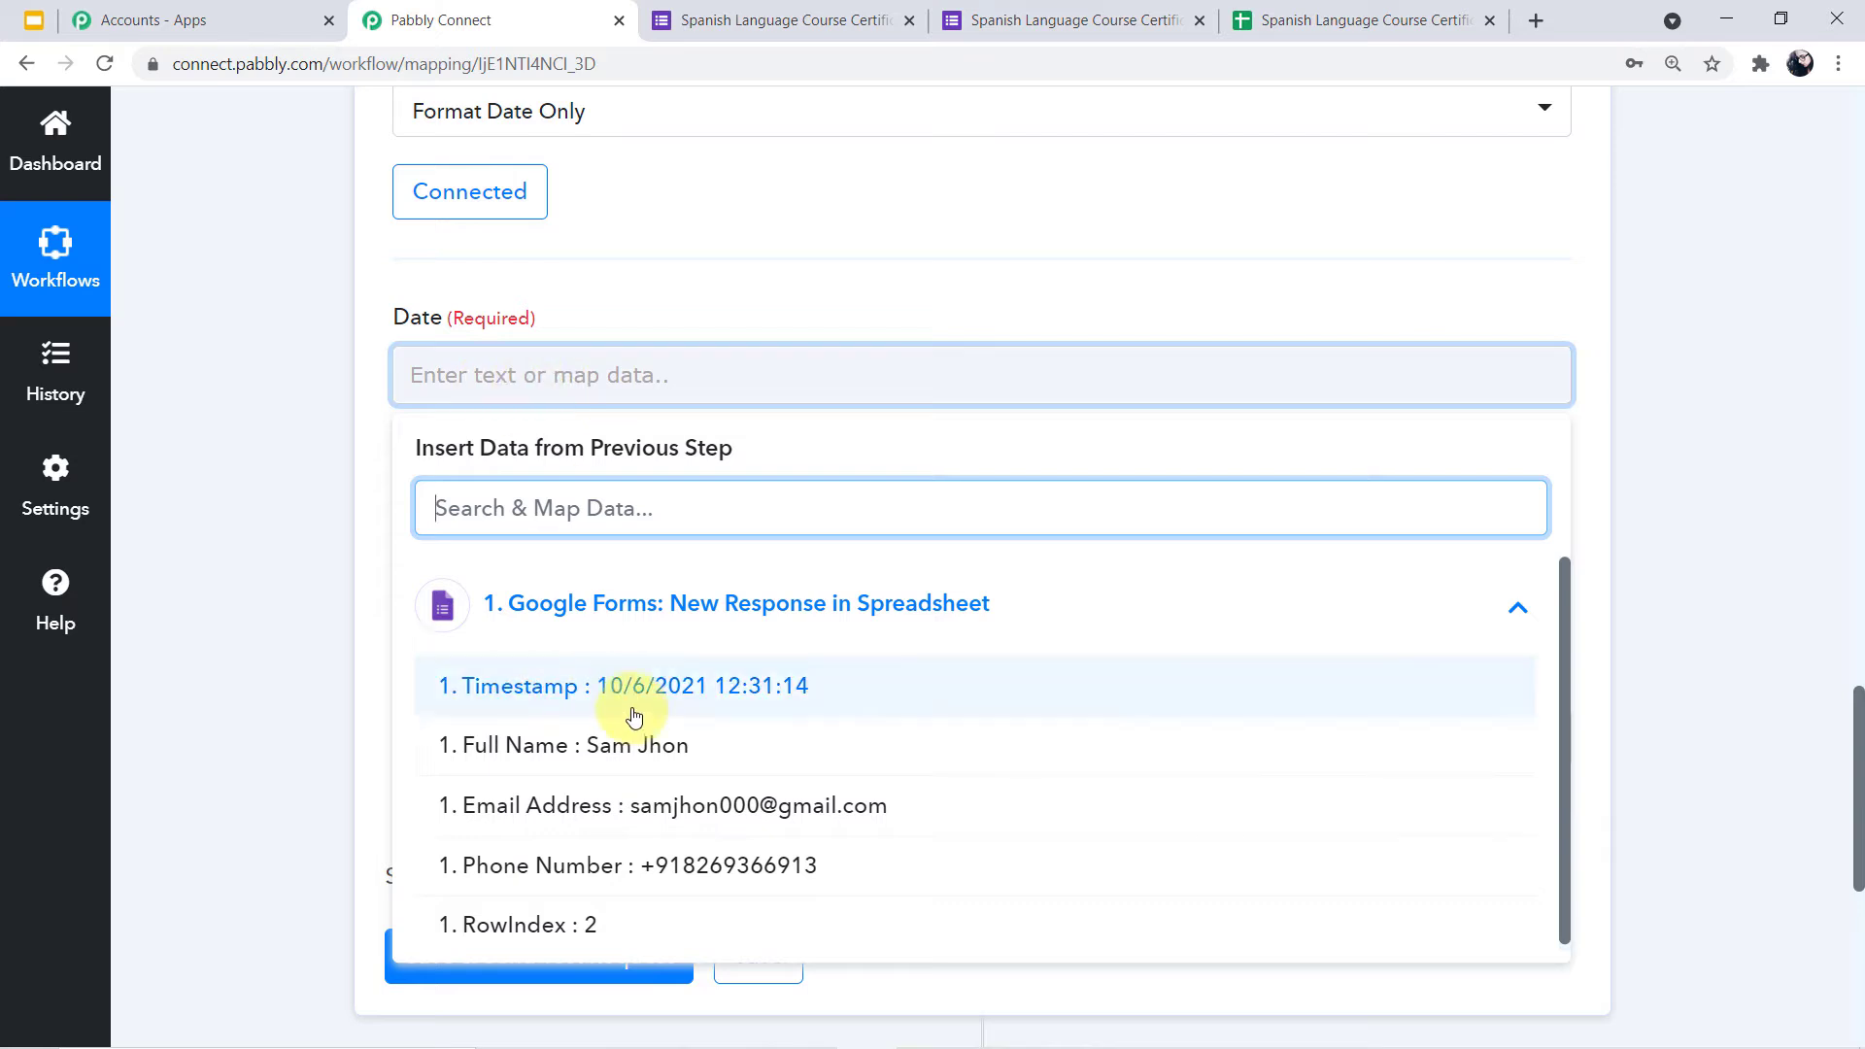
click(661, 710)
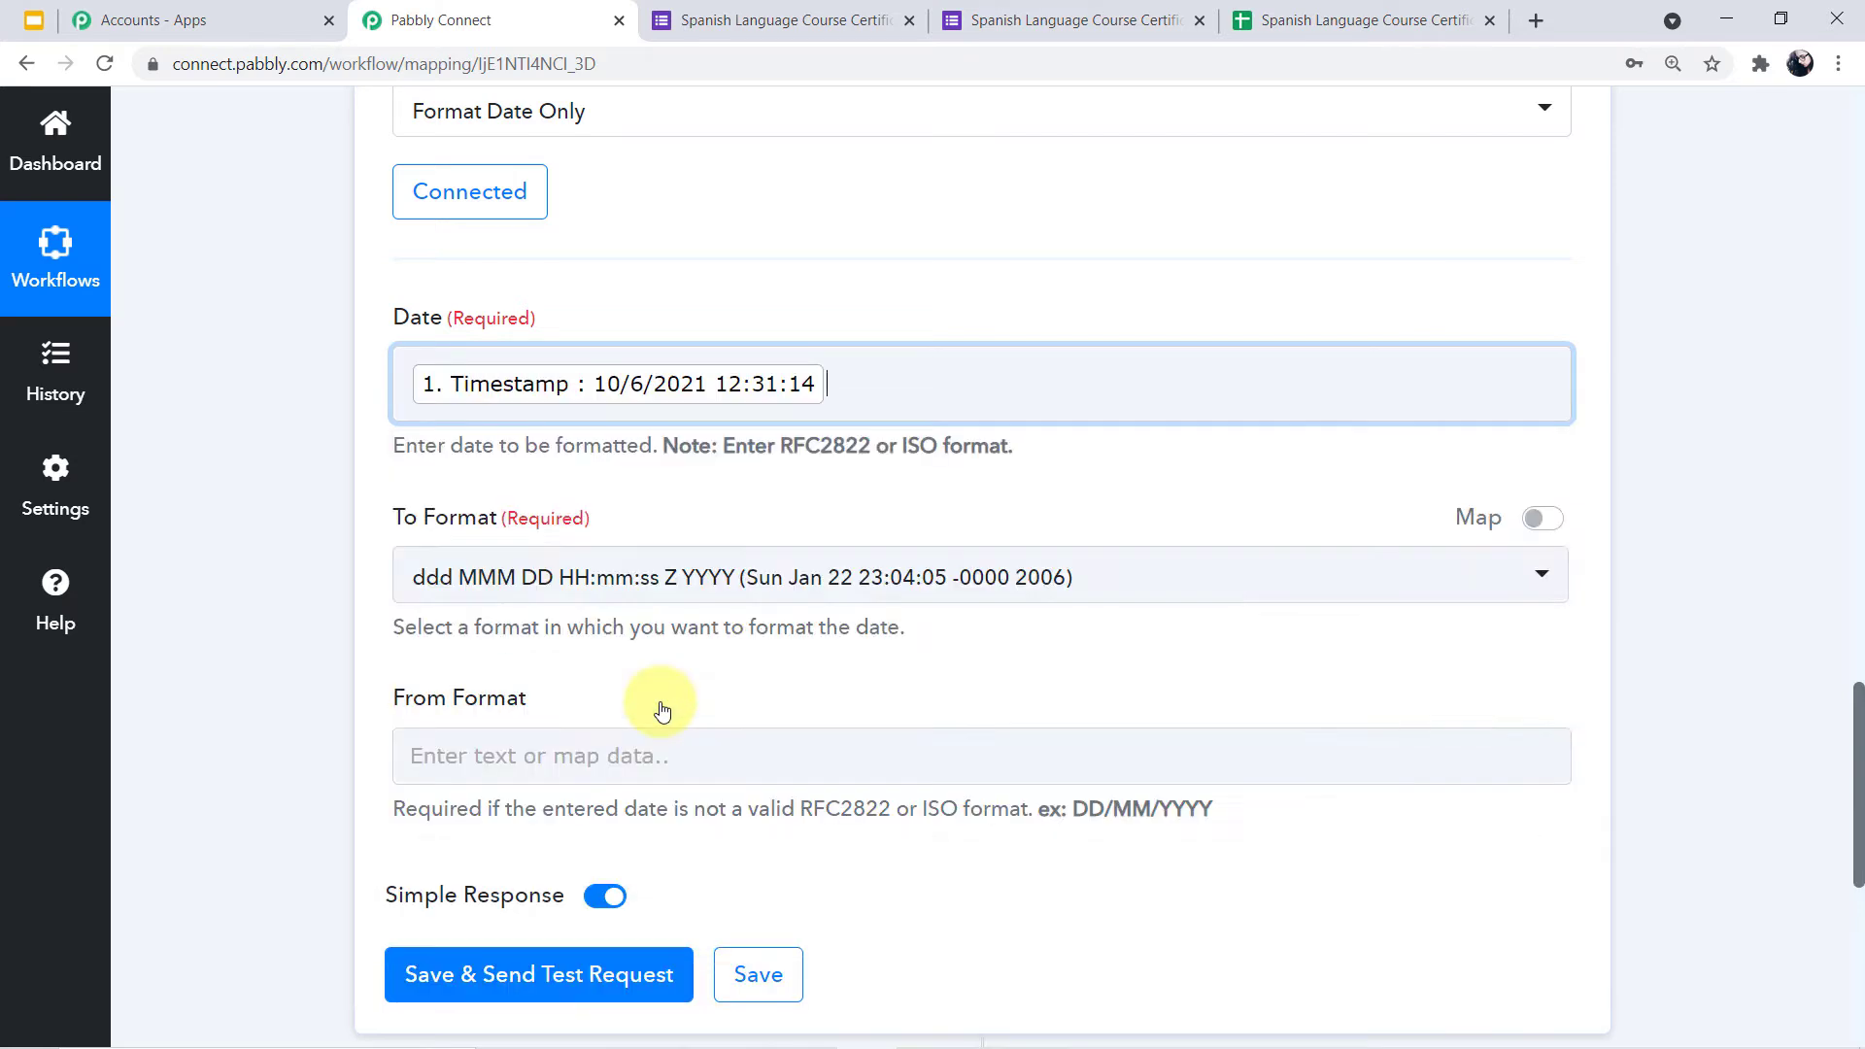
click(271, 495)
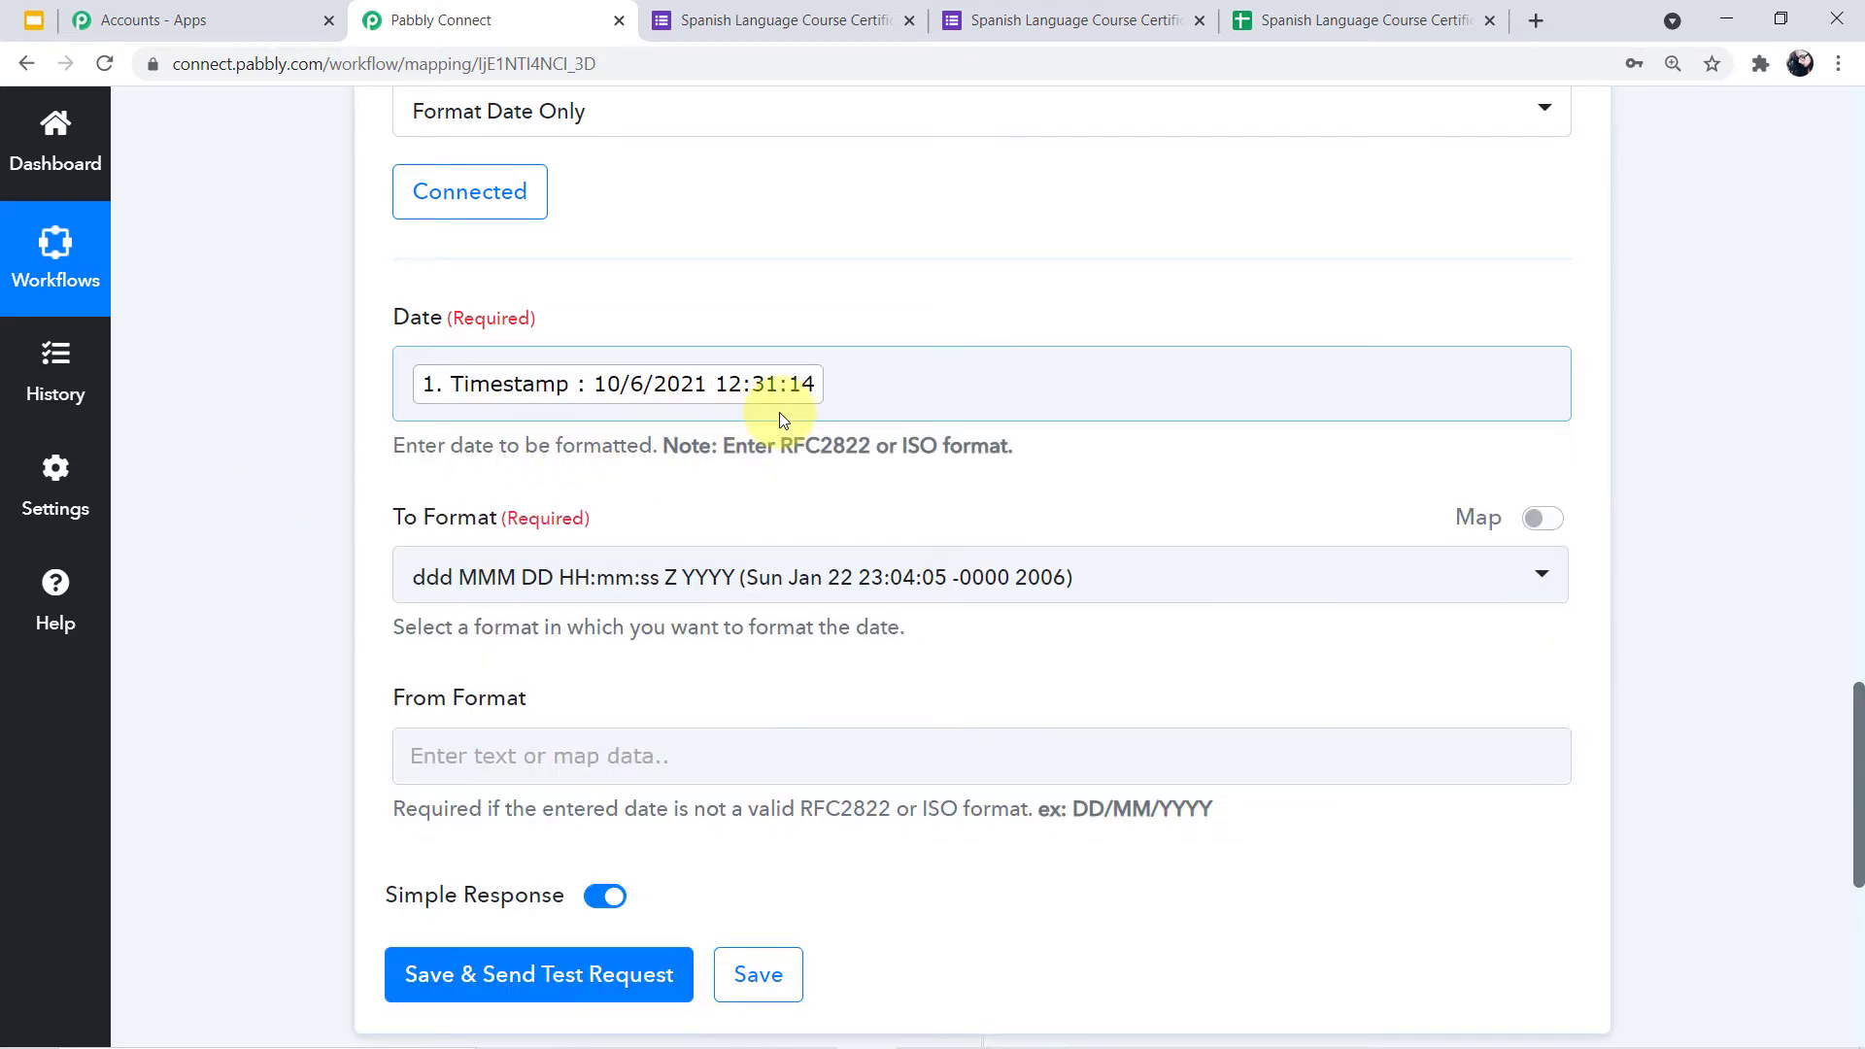
scroll(779, 412, down, 1)
click(1542, 457)
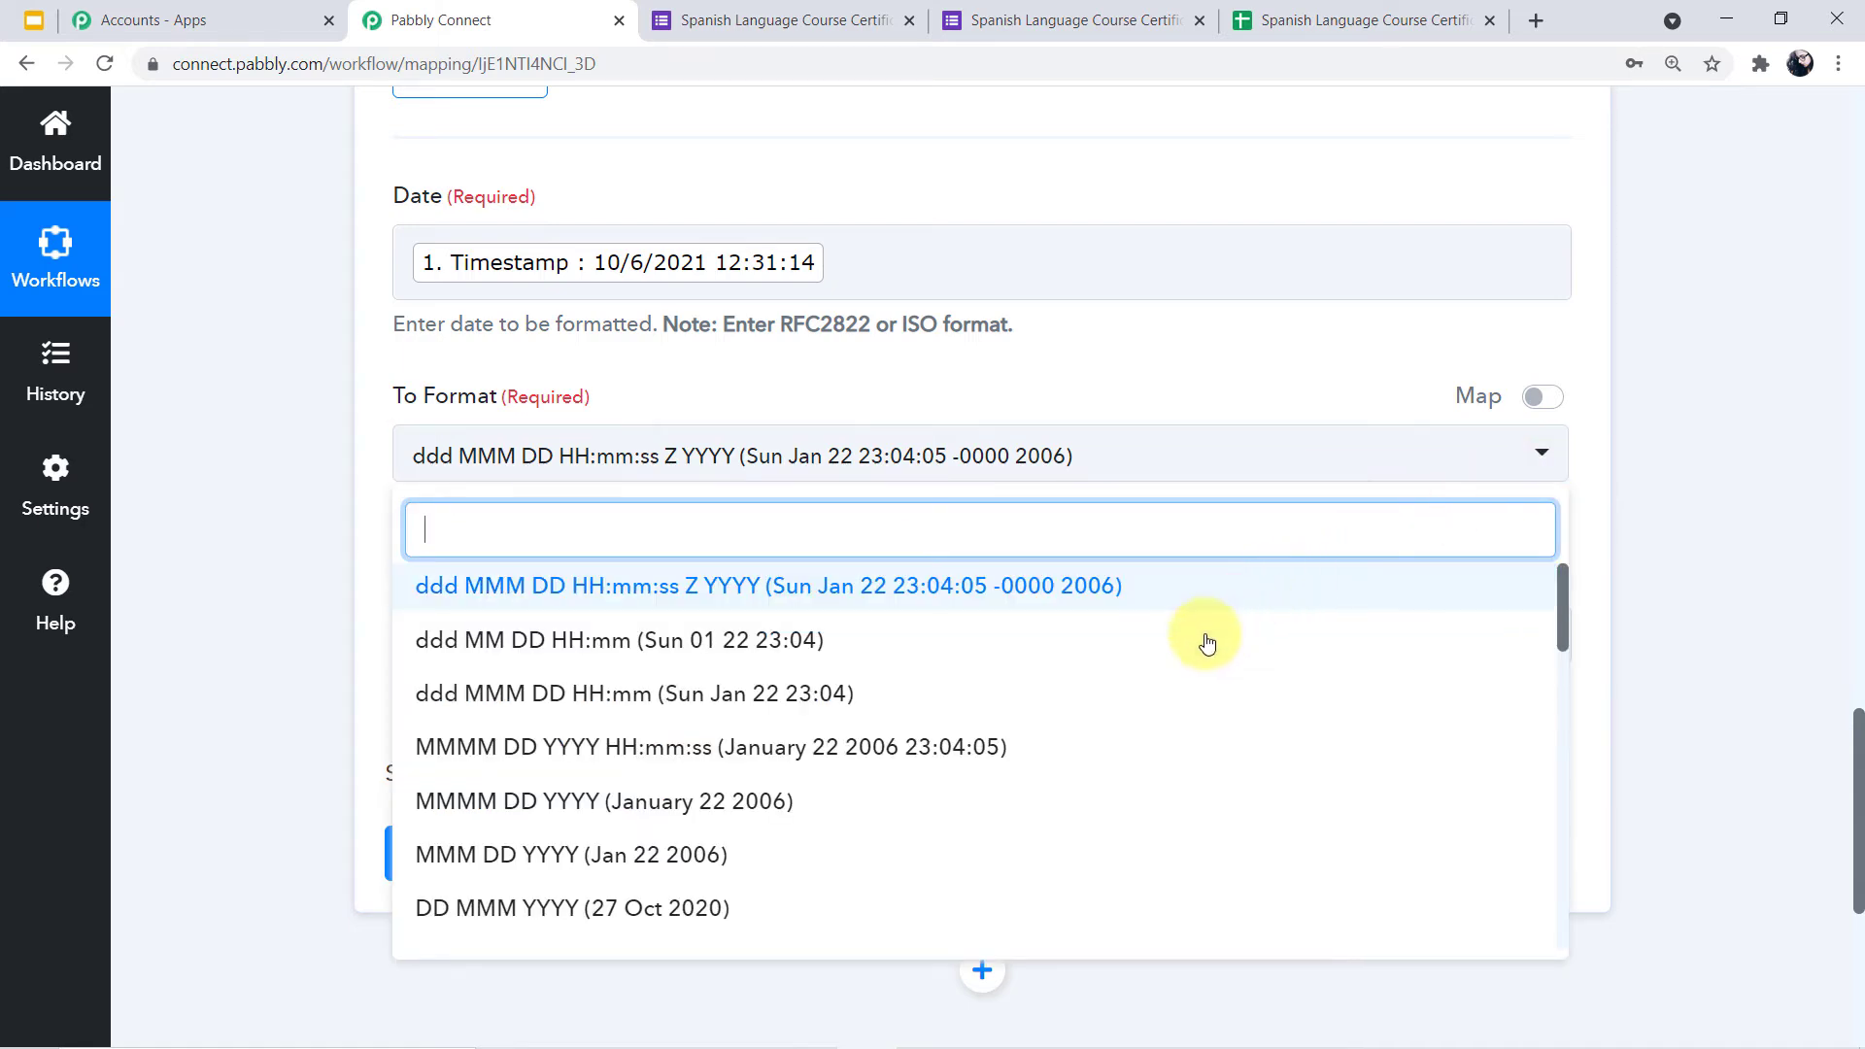
Choose the DD MMM YYYY output format and save and send a test request
scroll(1181, 675, down, 3)
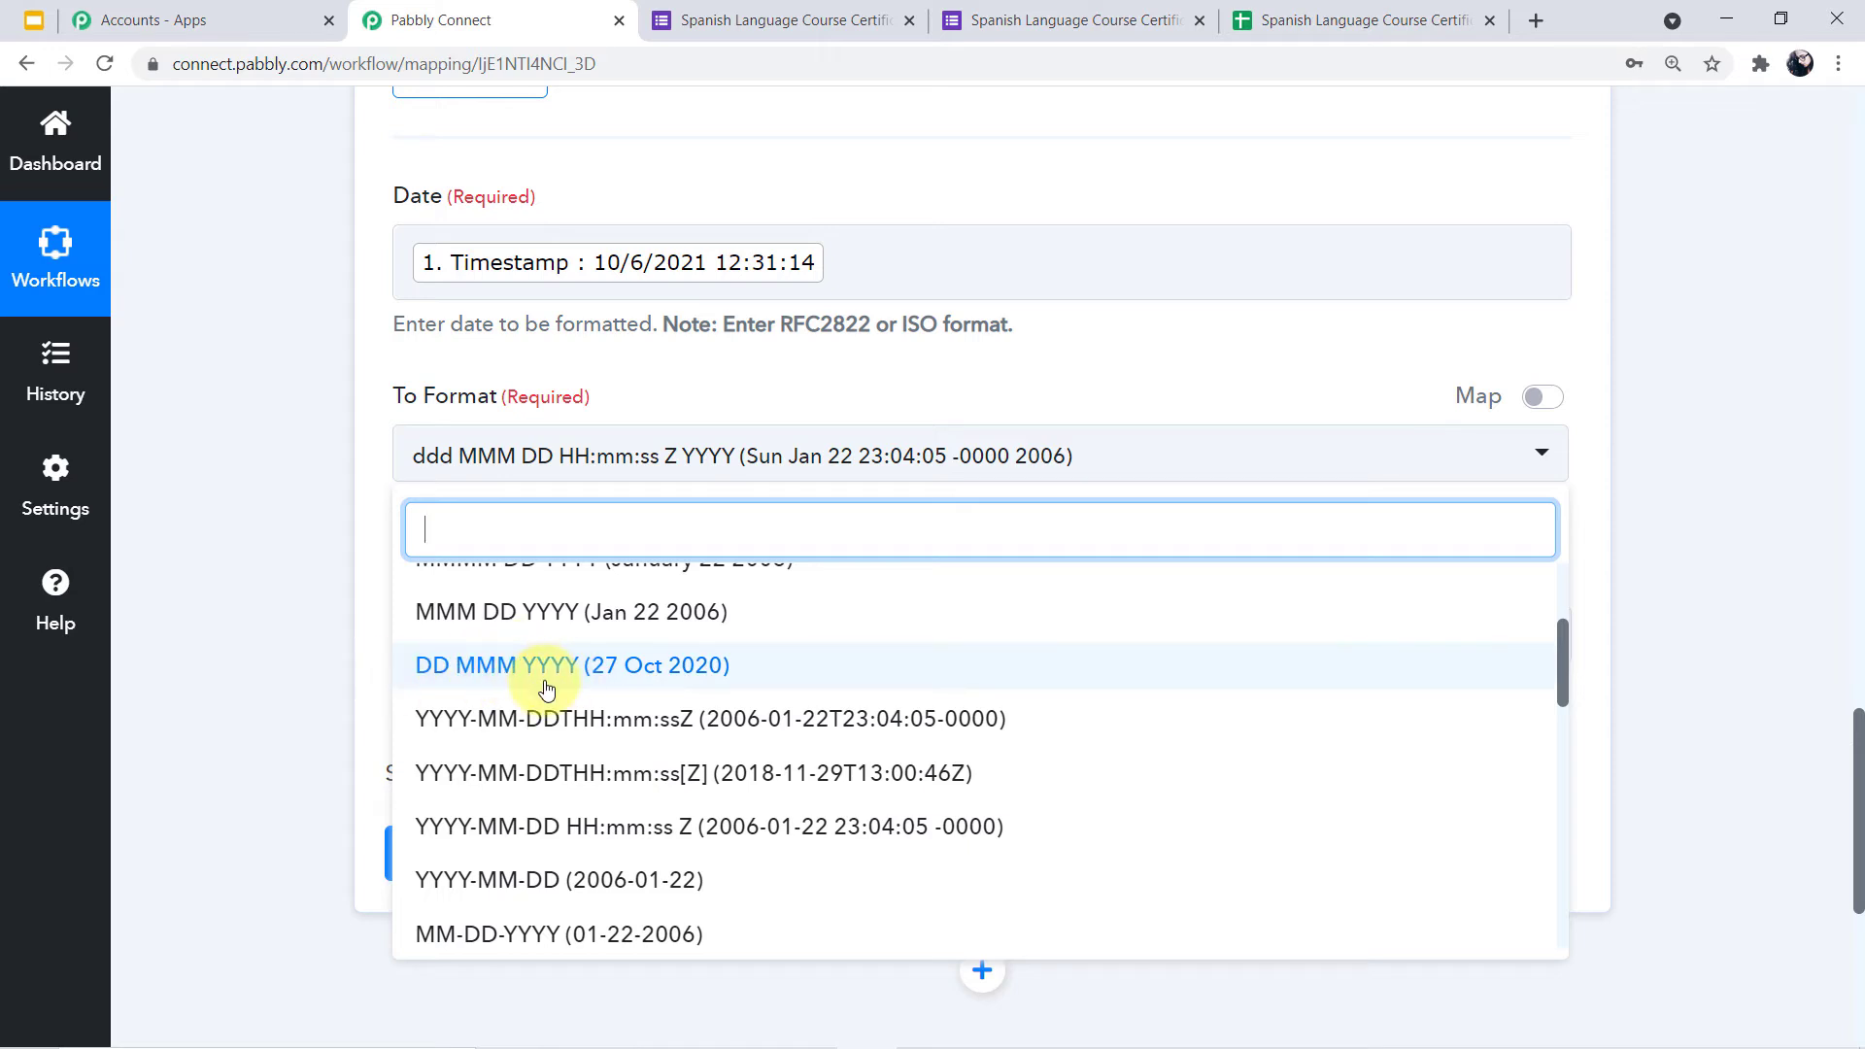
click(748, 670)
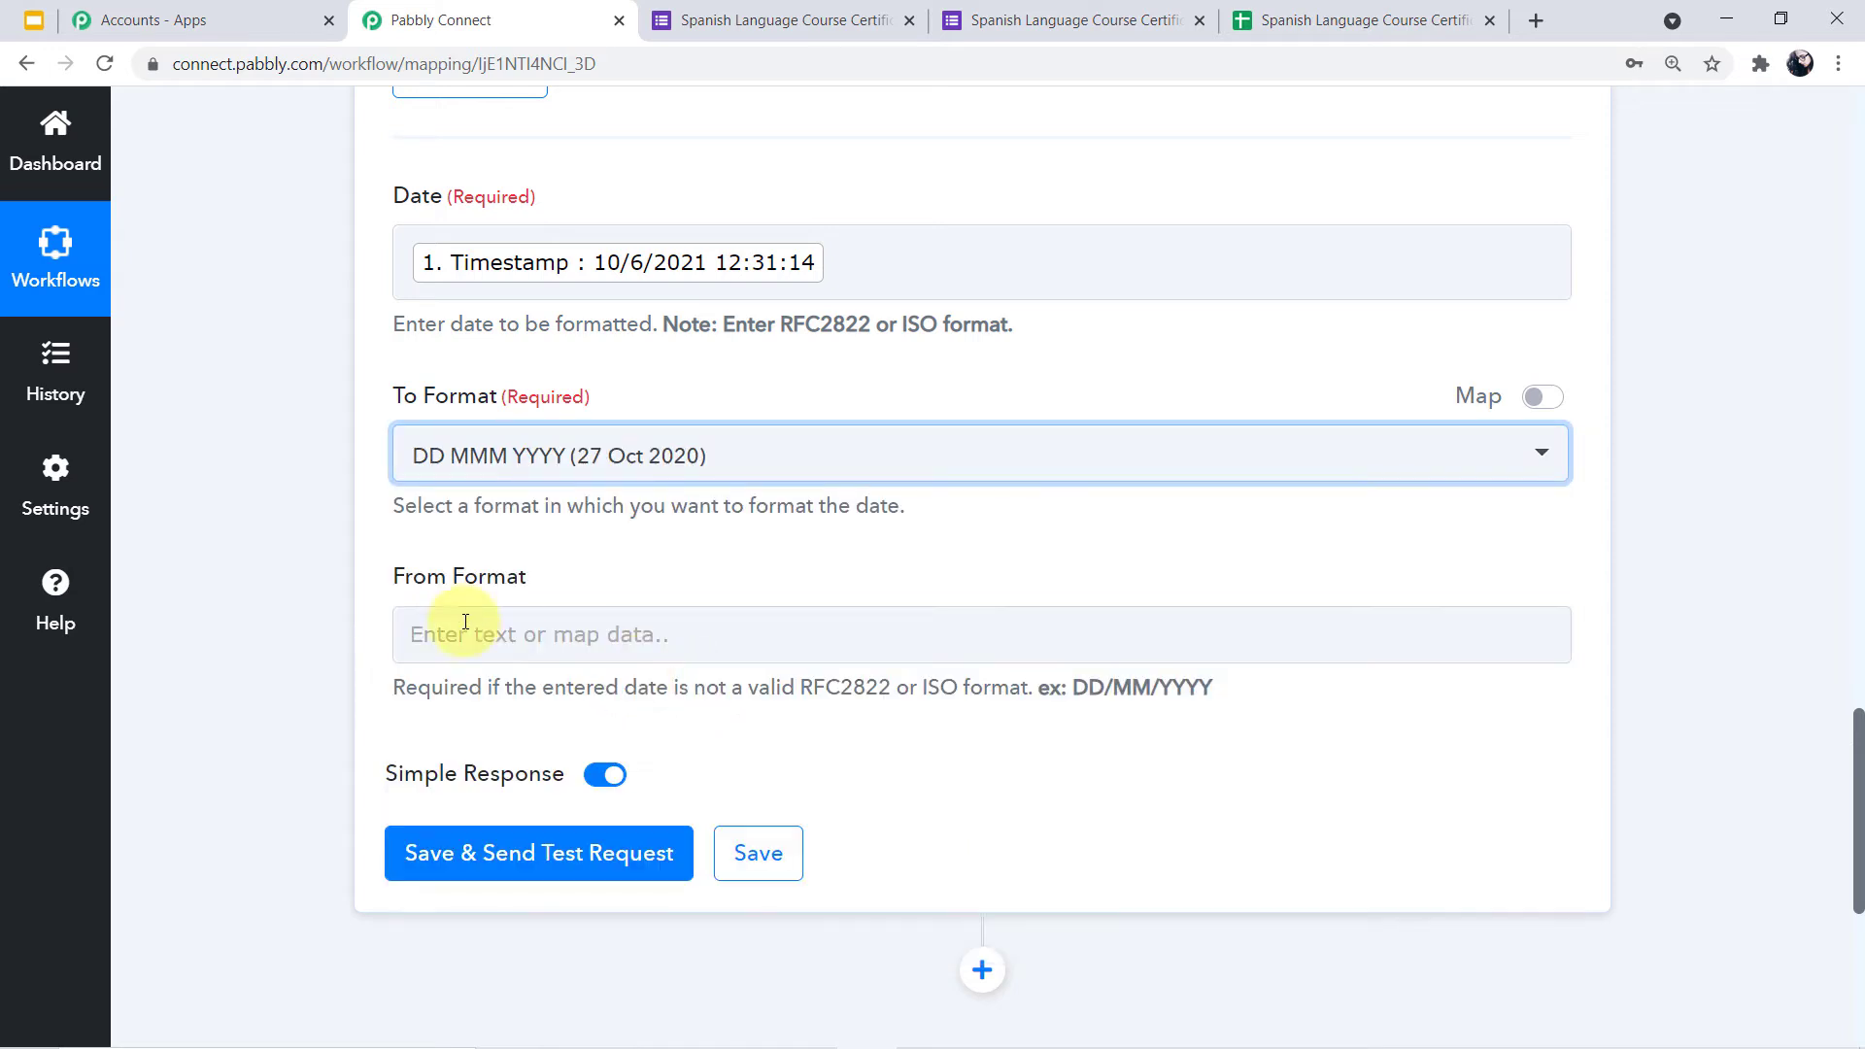
click(340, 575)
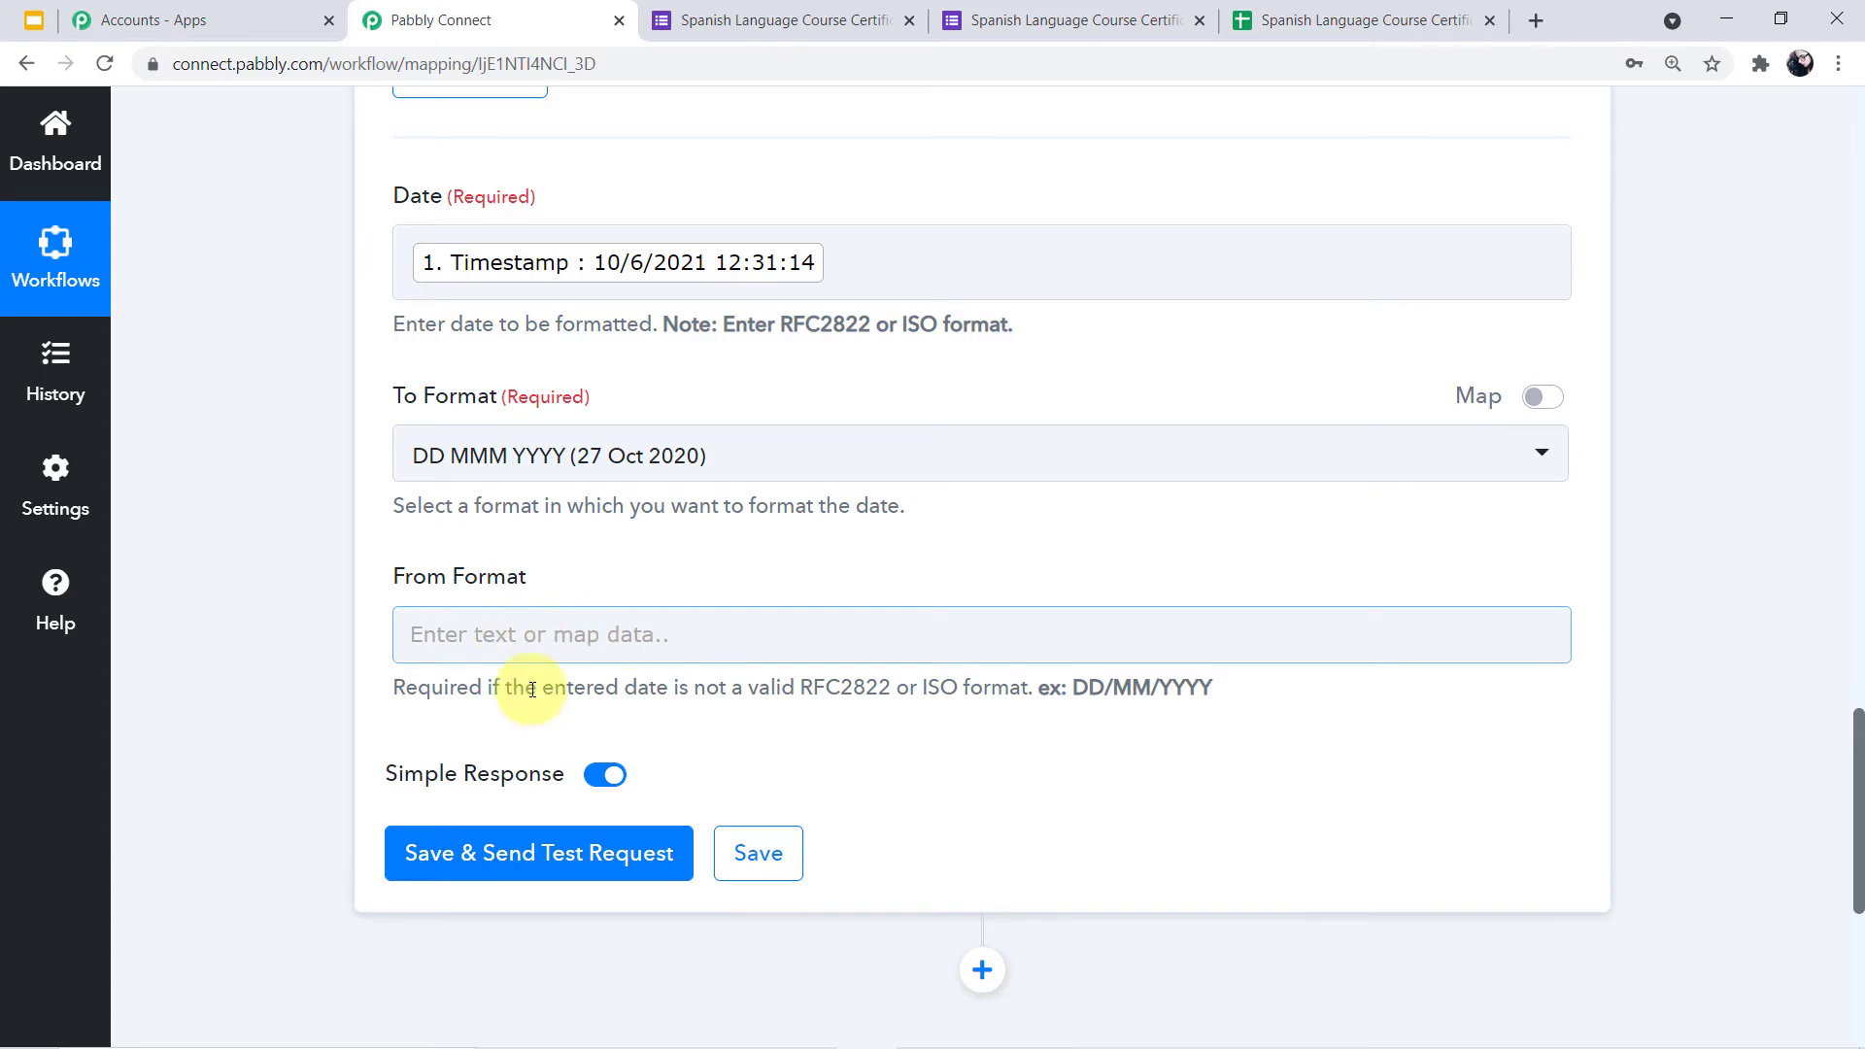
click(572, 885)
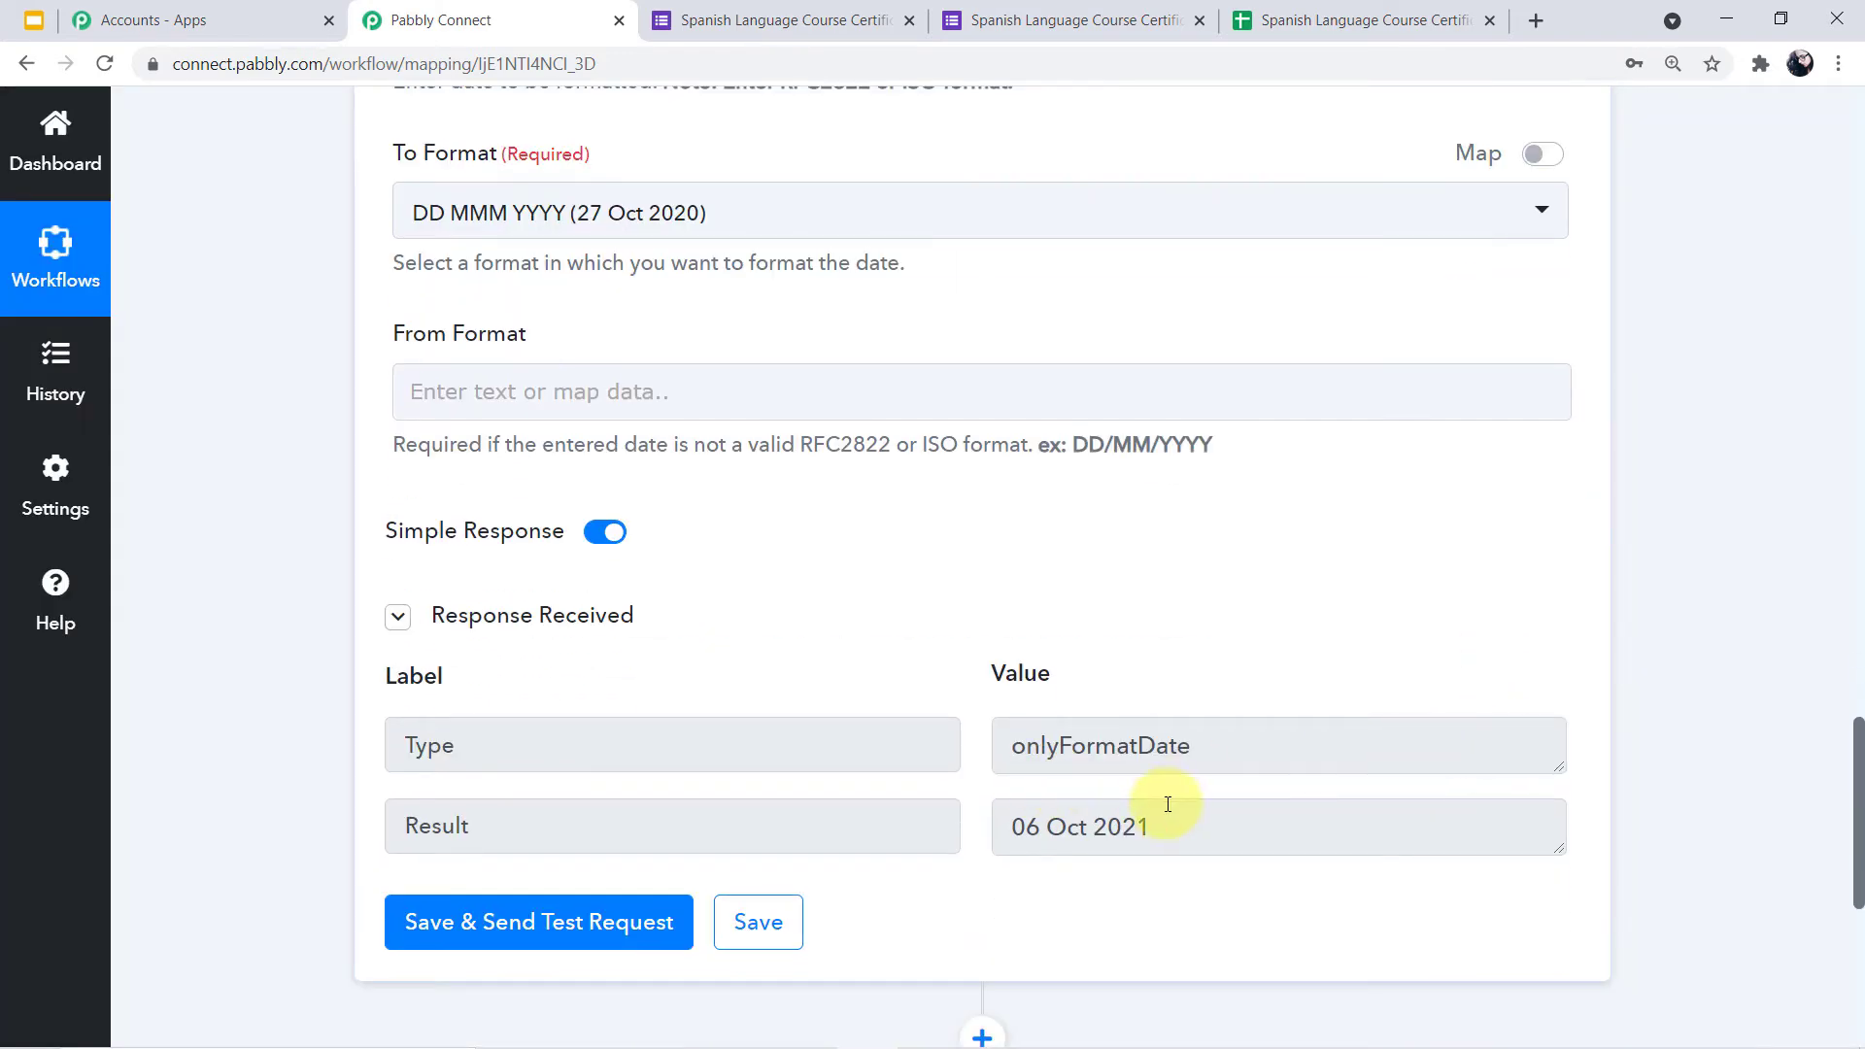
Check the test Result, highlighting the formatted date 06 Oct 2021
drag(1170, 820, 987, 820)
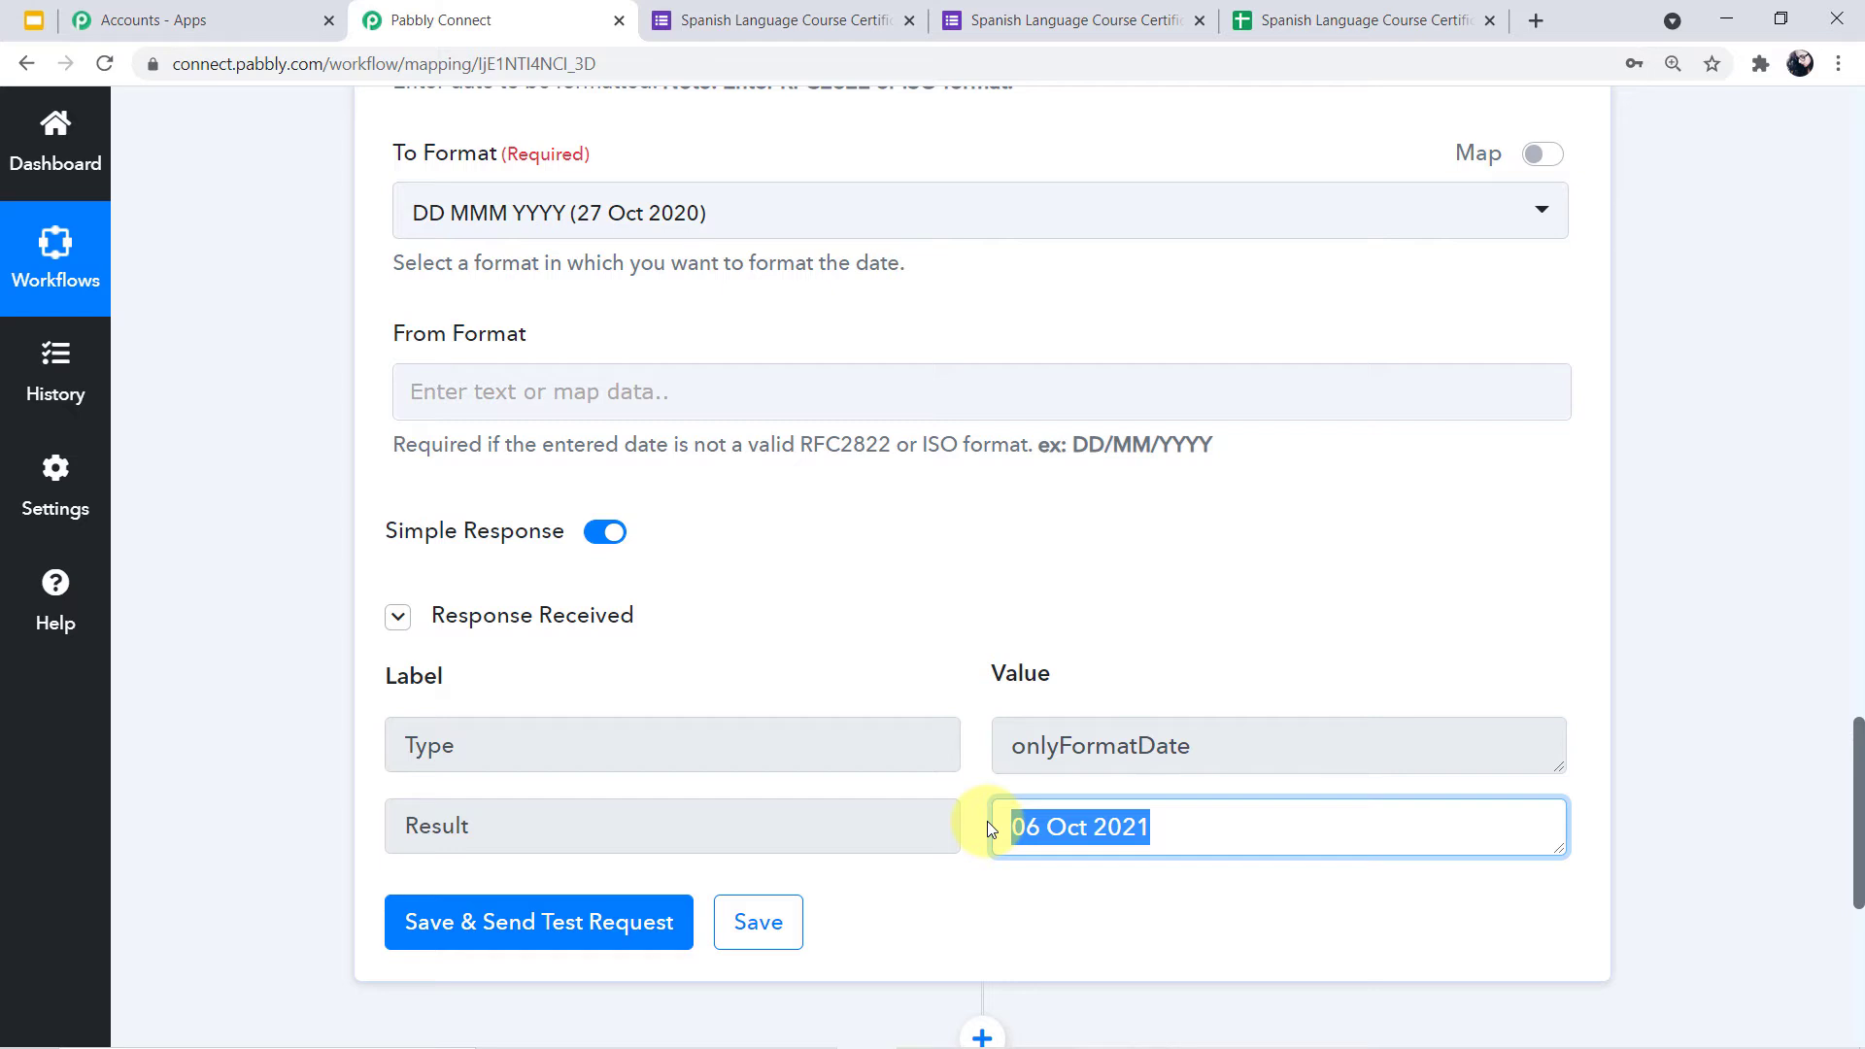
click(1171, 841)
drag(1152, 824, 1048, 823)
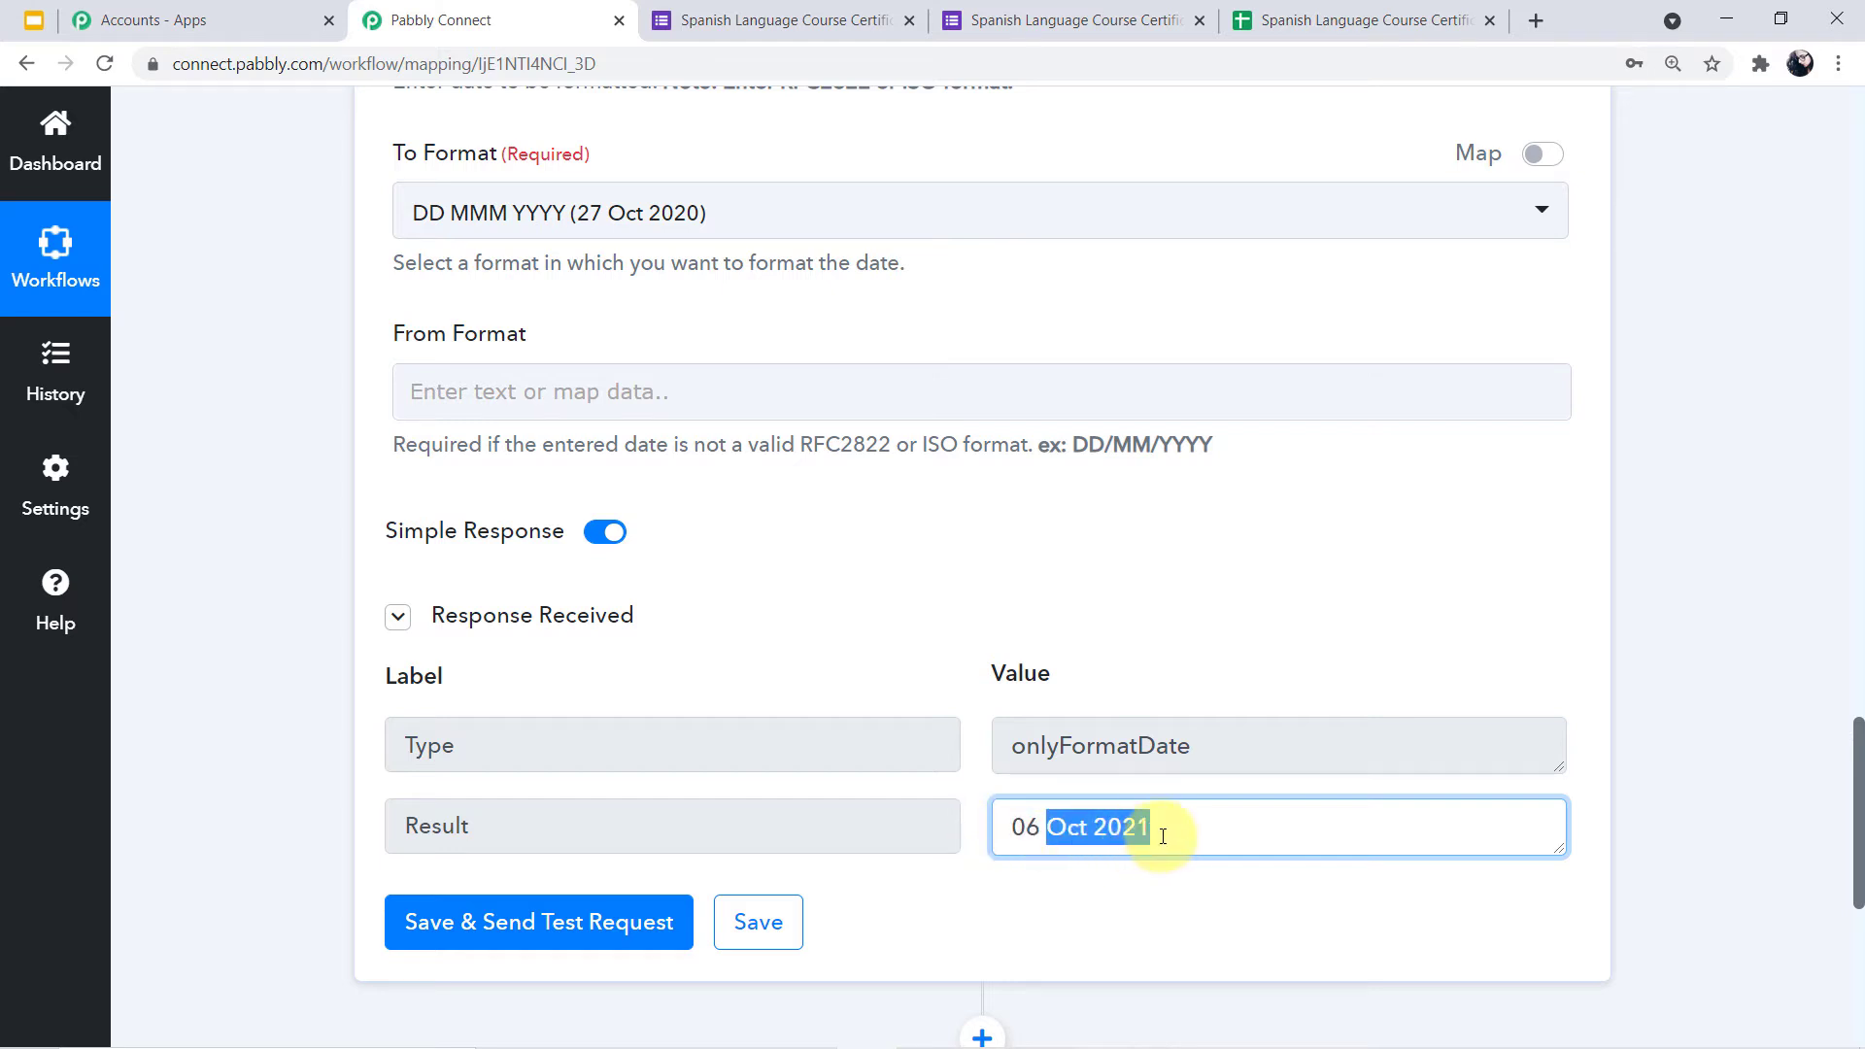
click(1119, 837)
triple_click(1119, 837)
click(1043, 835)
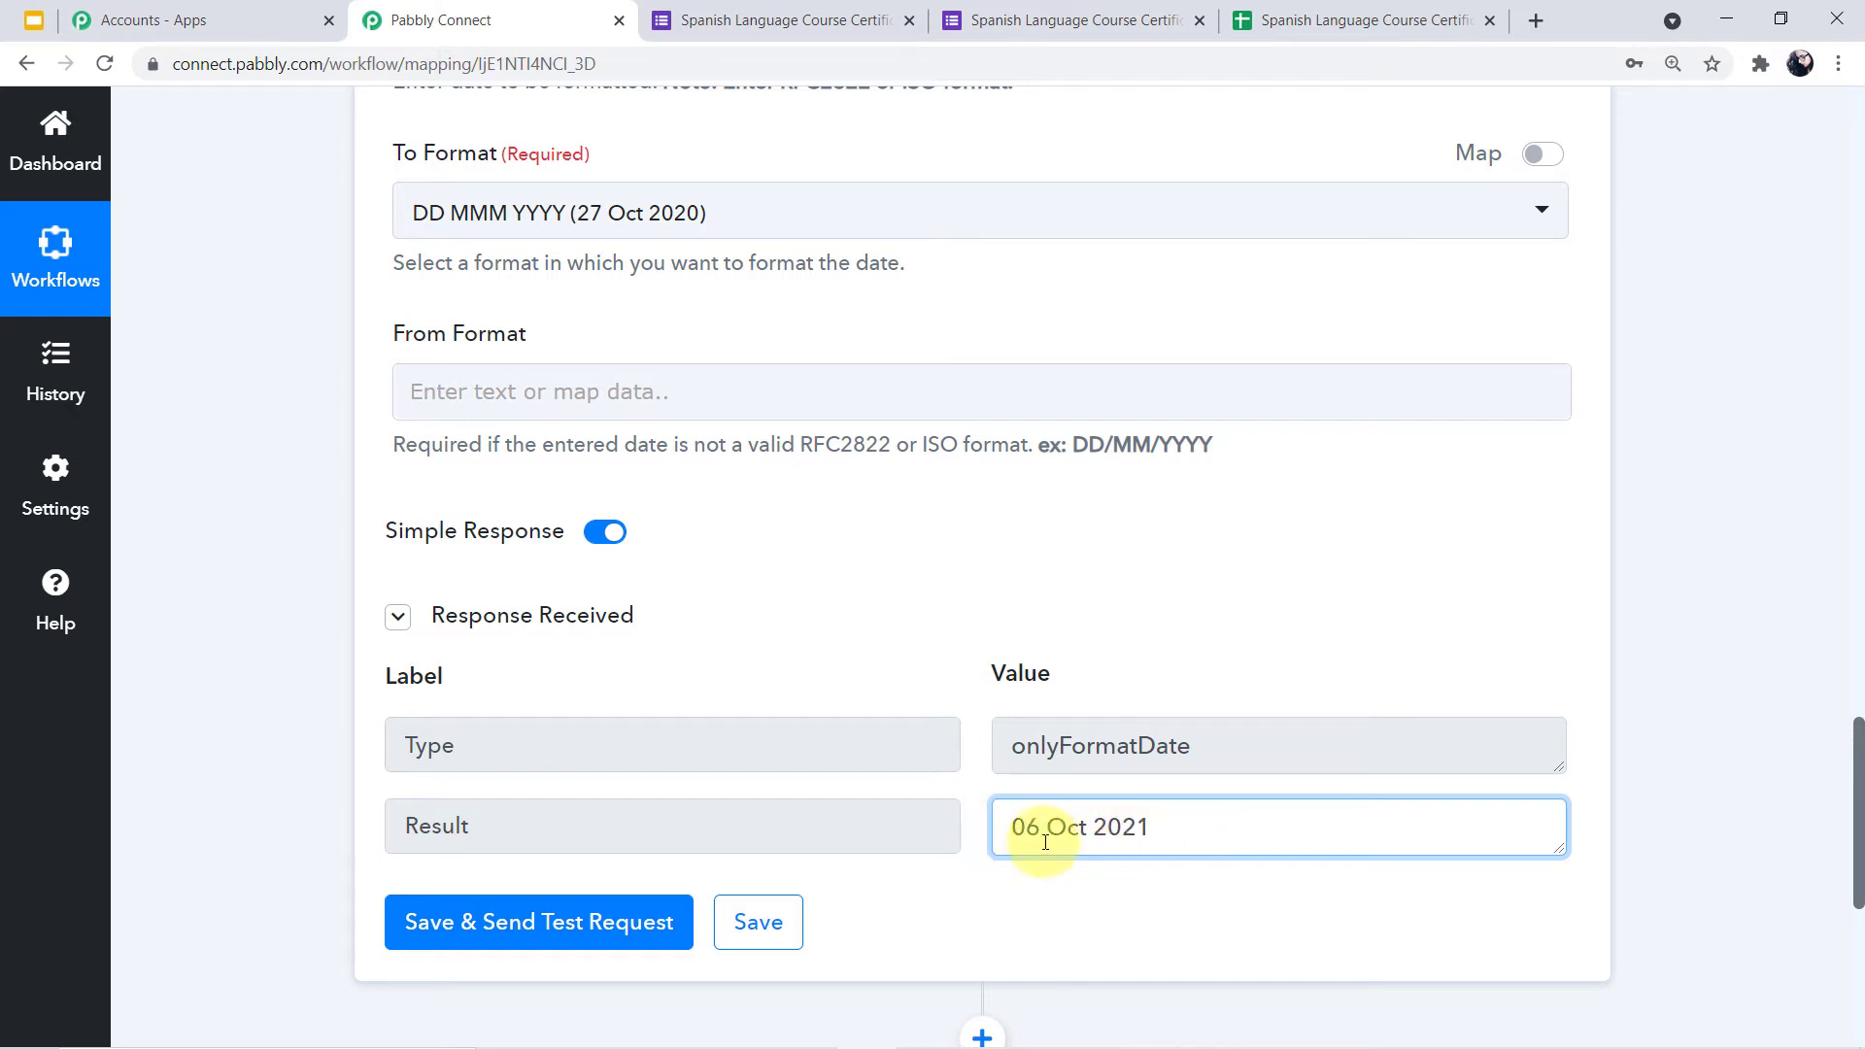
scroll(1792, 716, up, 1)
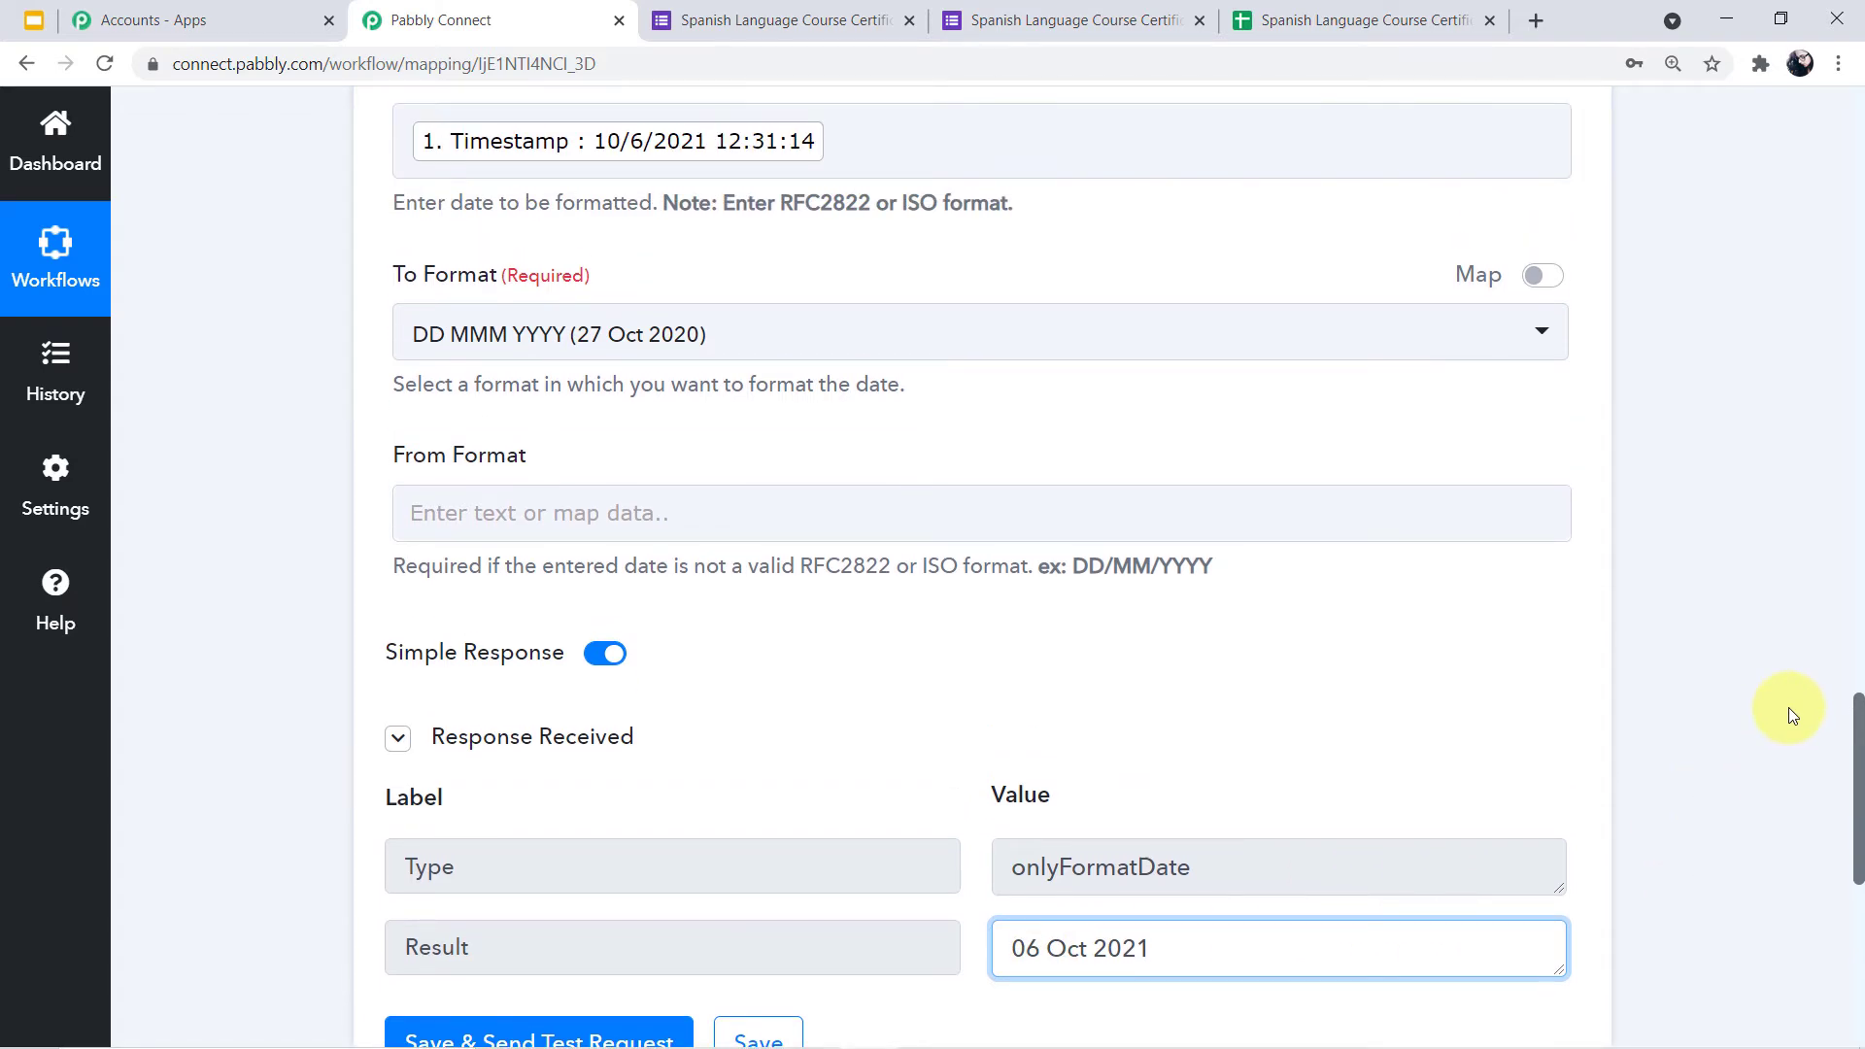
scroll(1792, 716, up, 3)
scroll(1787, 708, up, 4)
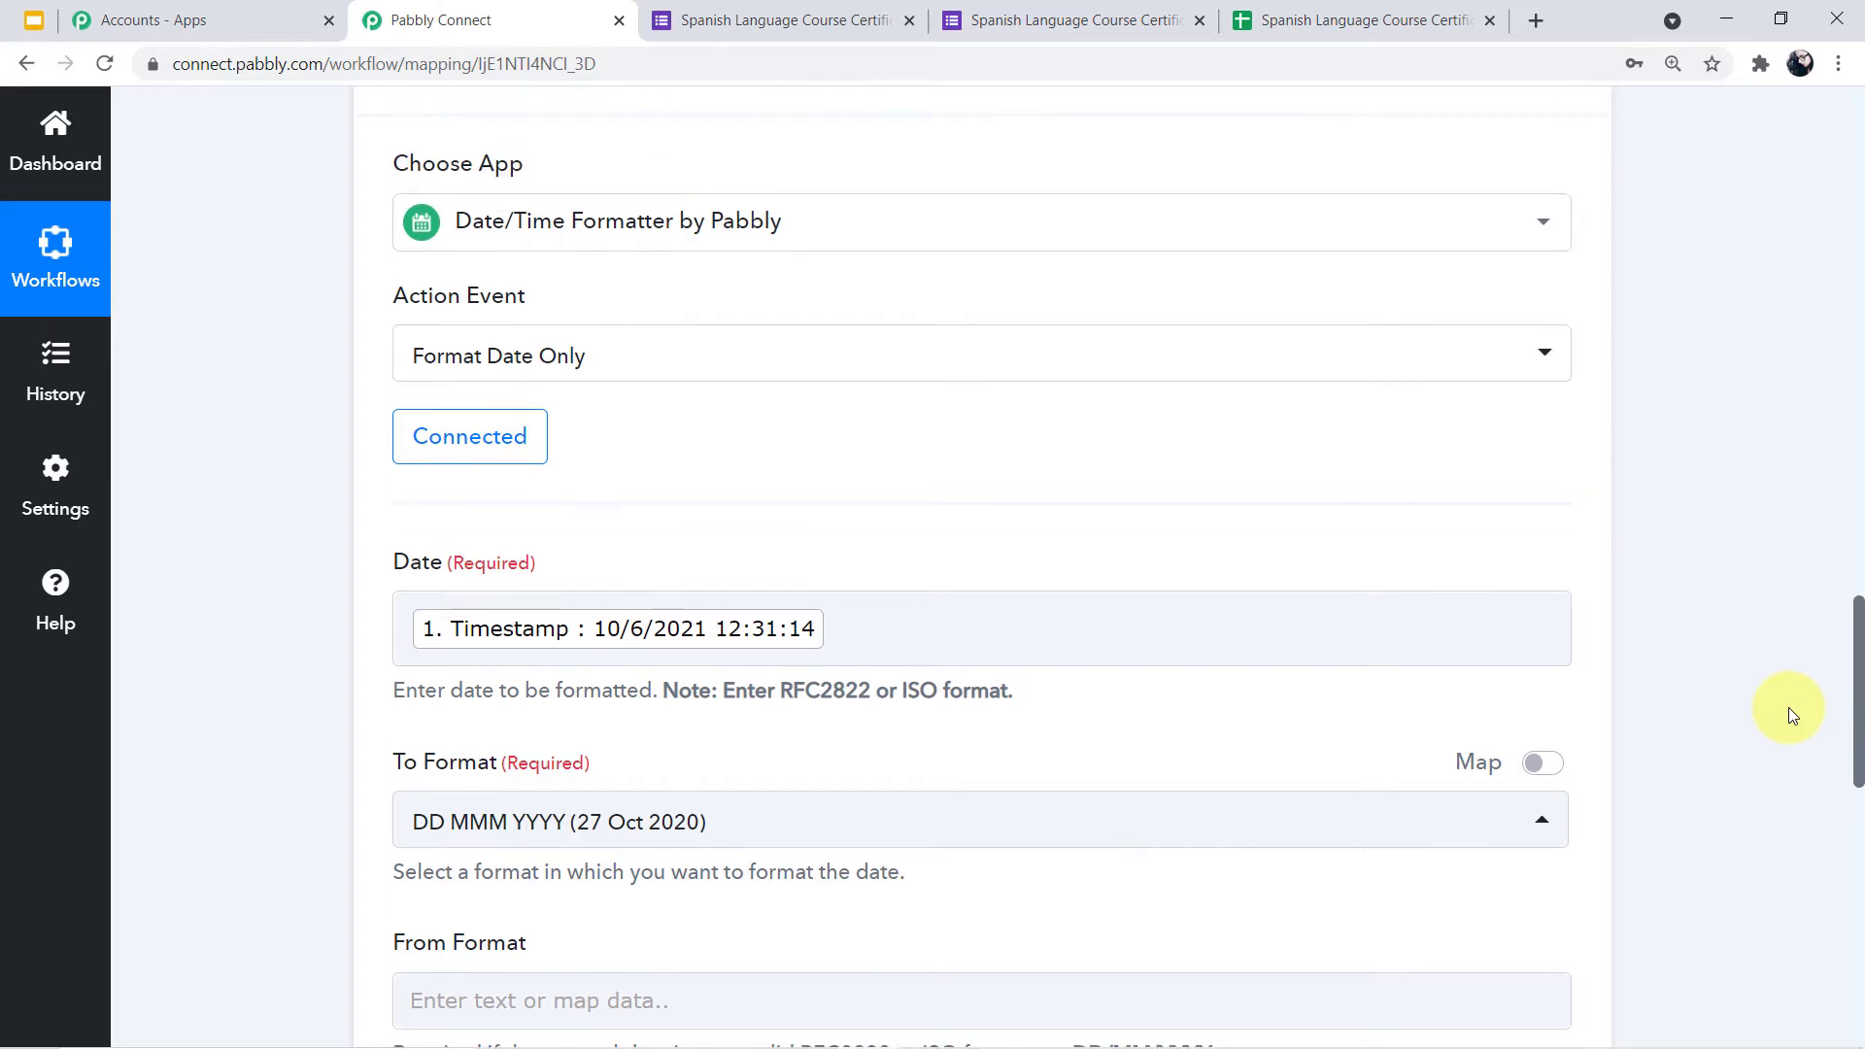
Collapse the date formatter and add a new step using the Google Slides app
click(1564, 418)
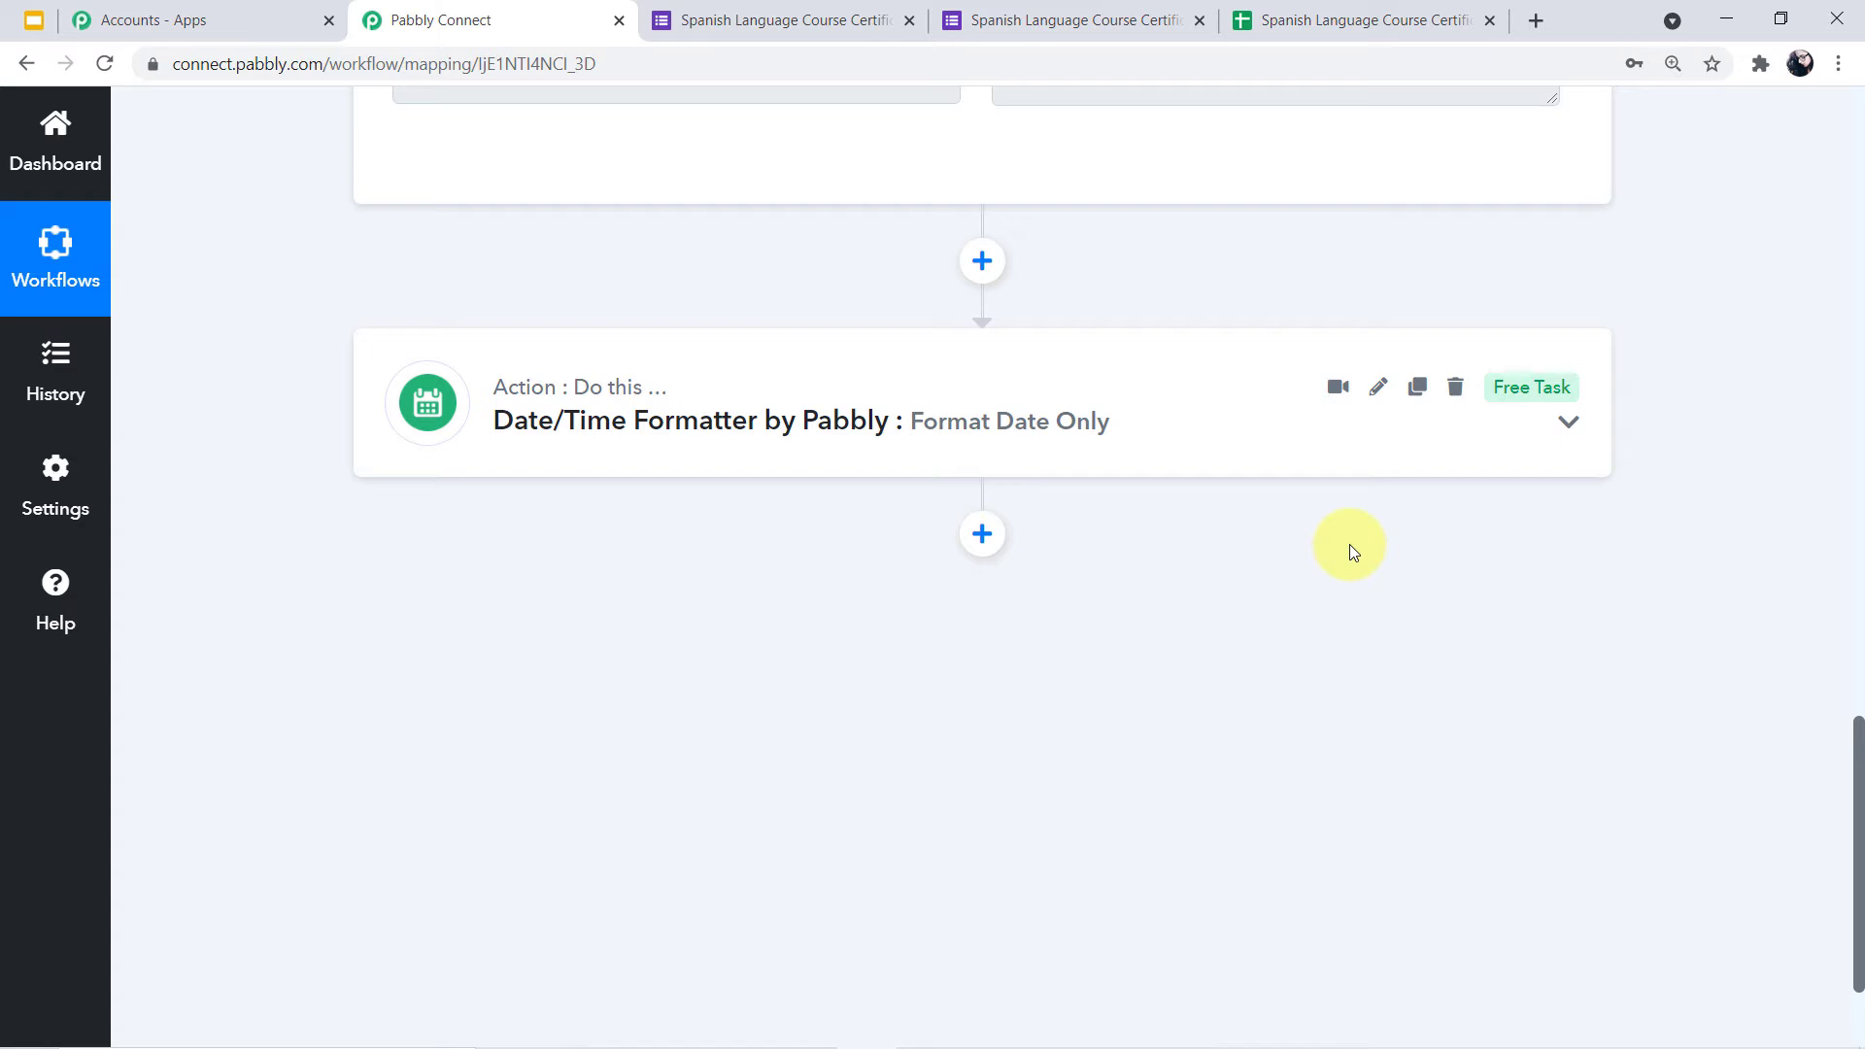
click(983, 534)
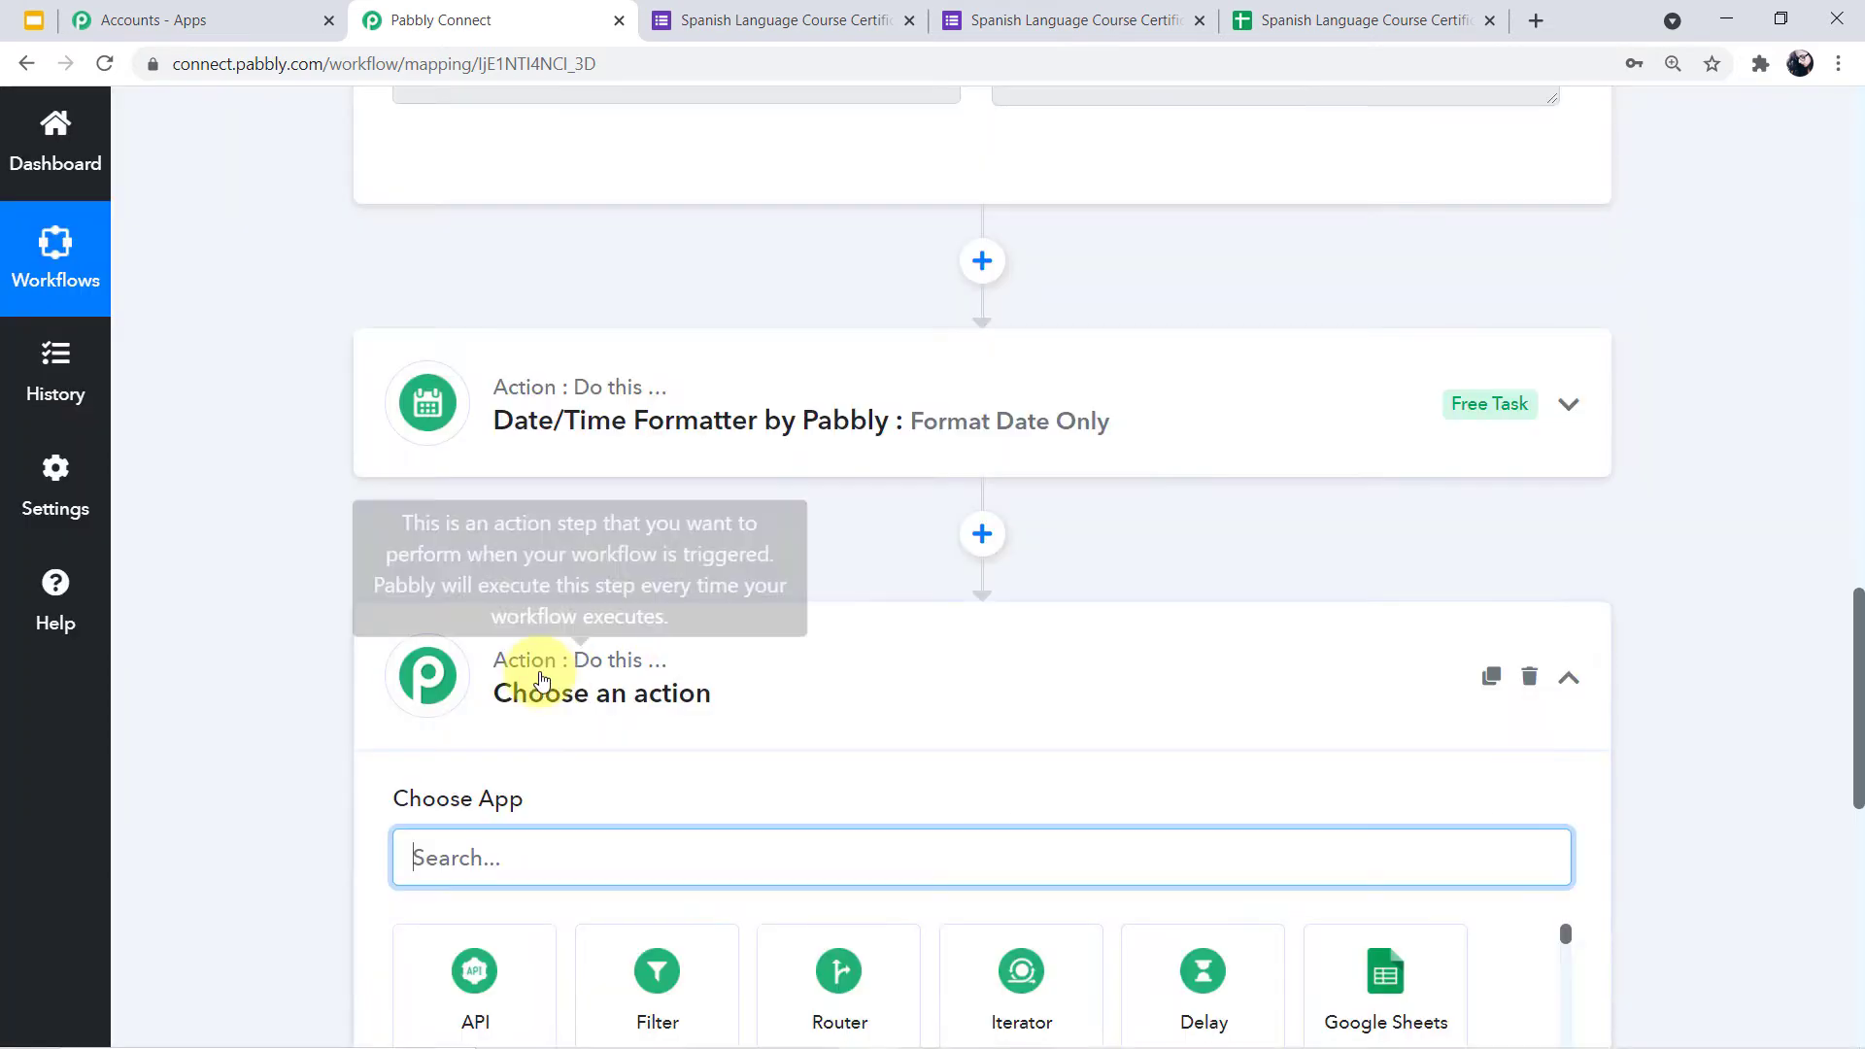
scroll(876, 724, down, 1)
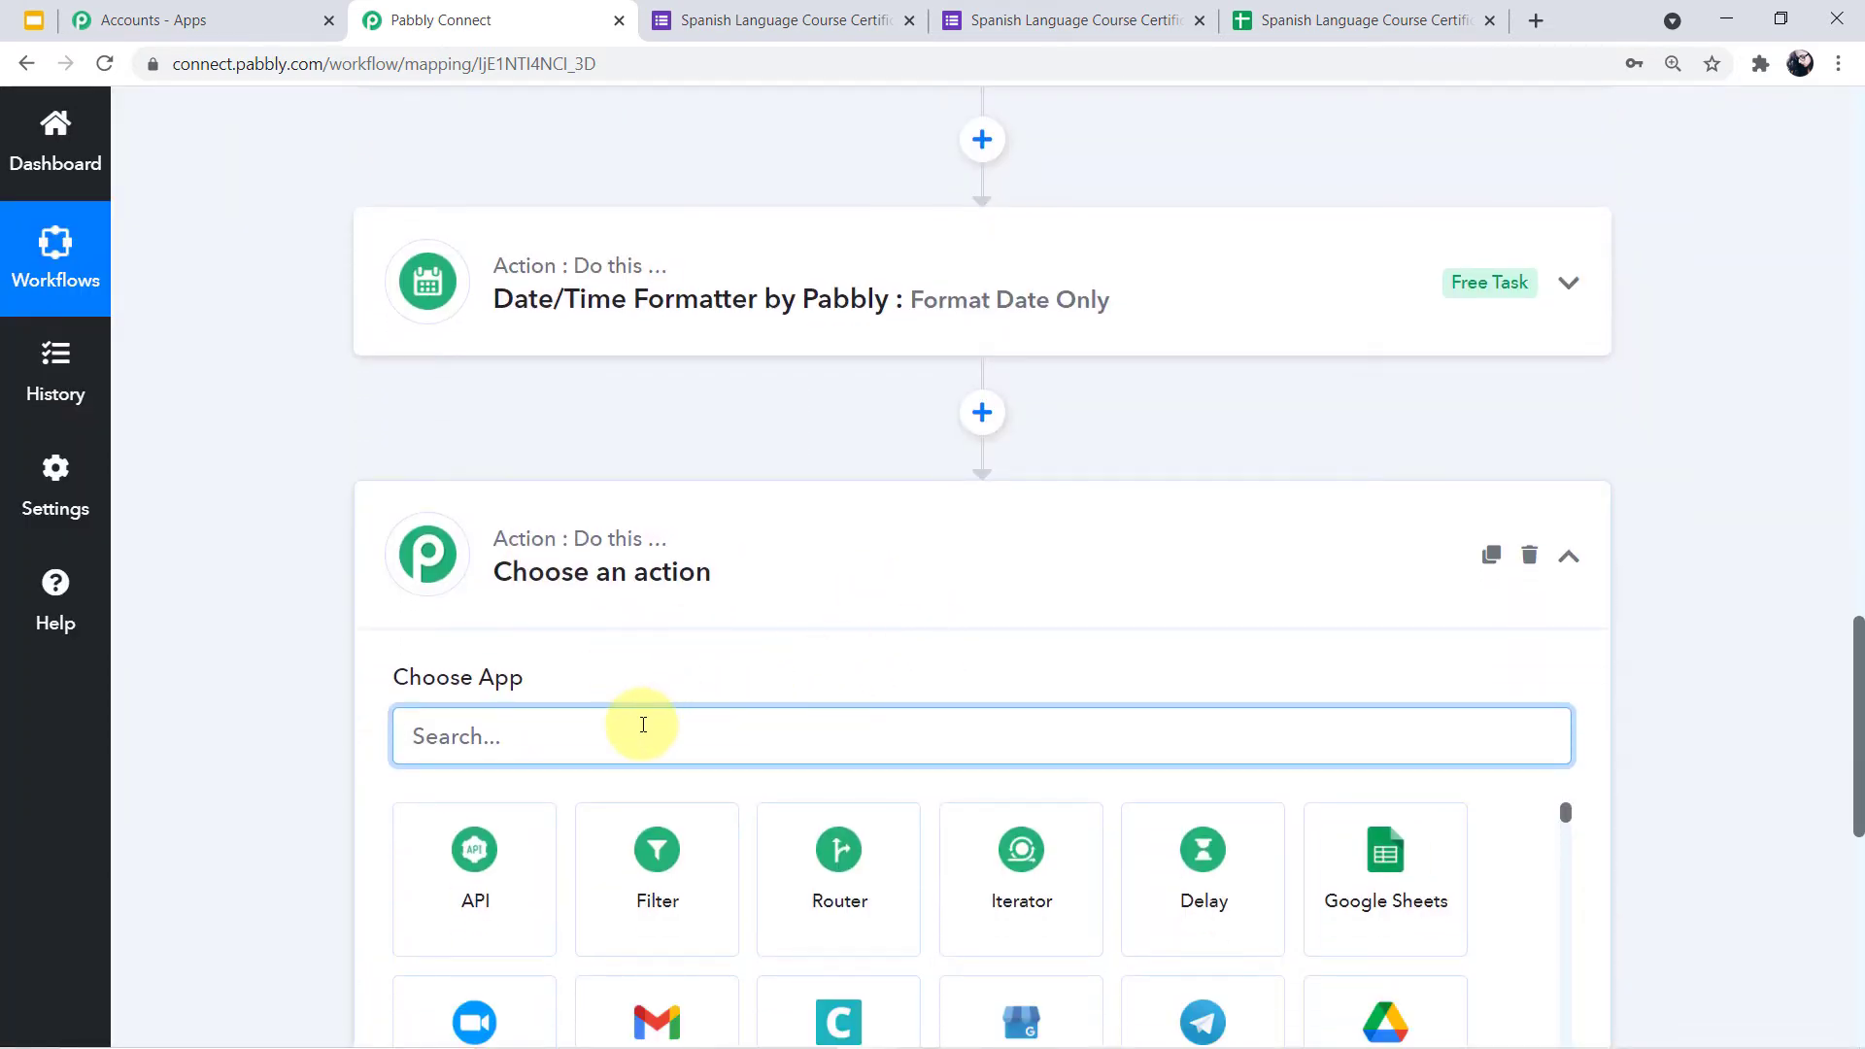
text(googl)
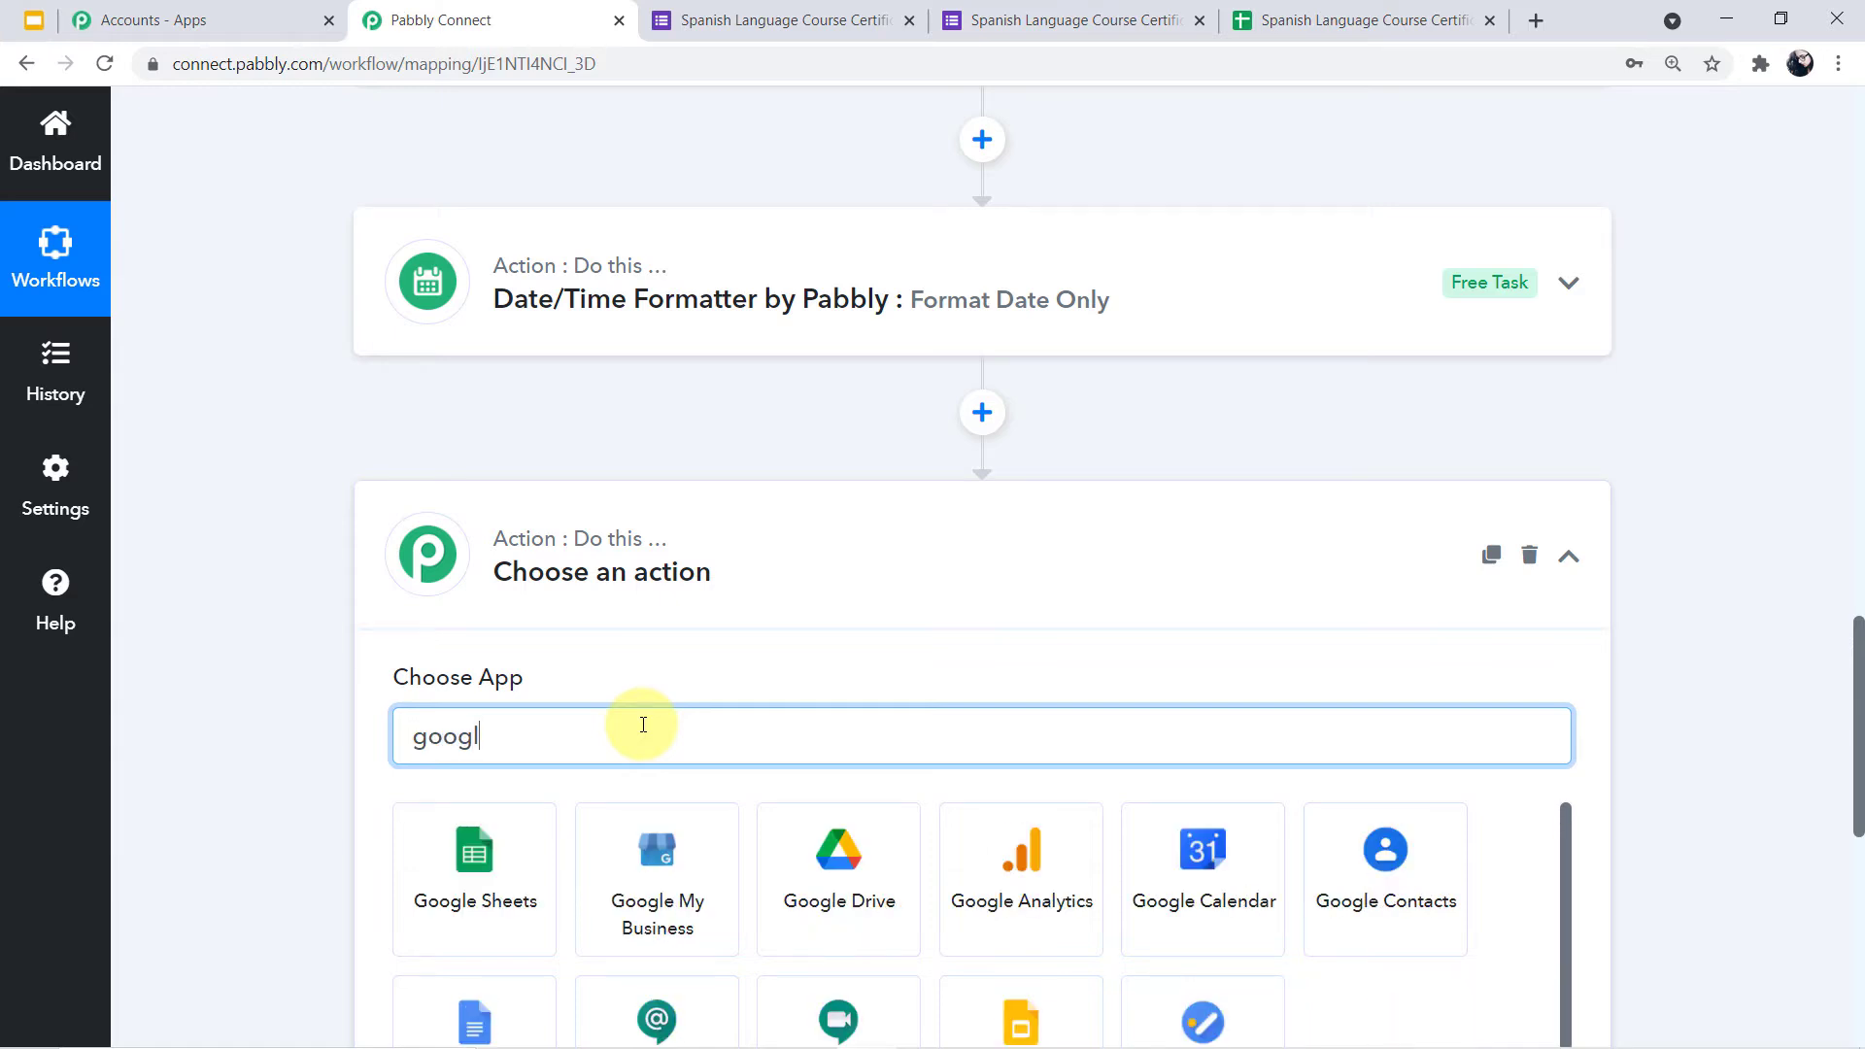
text(e sli)
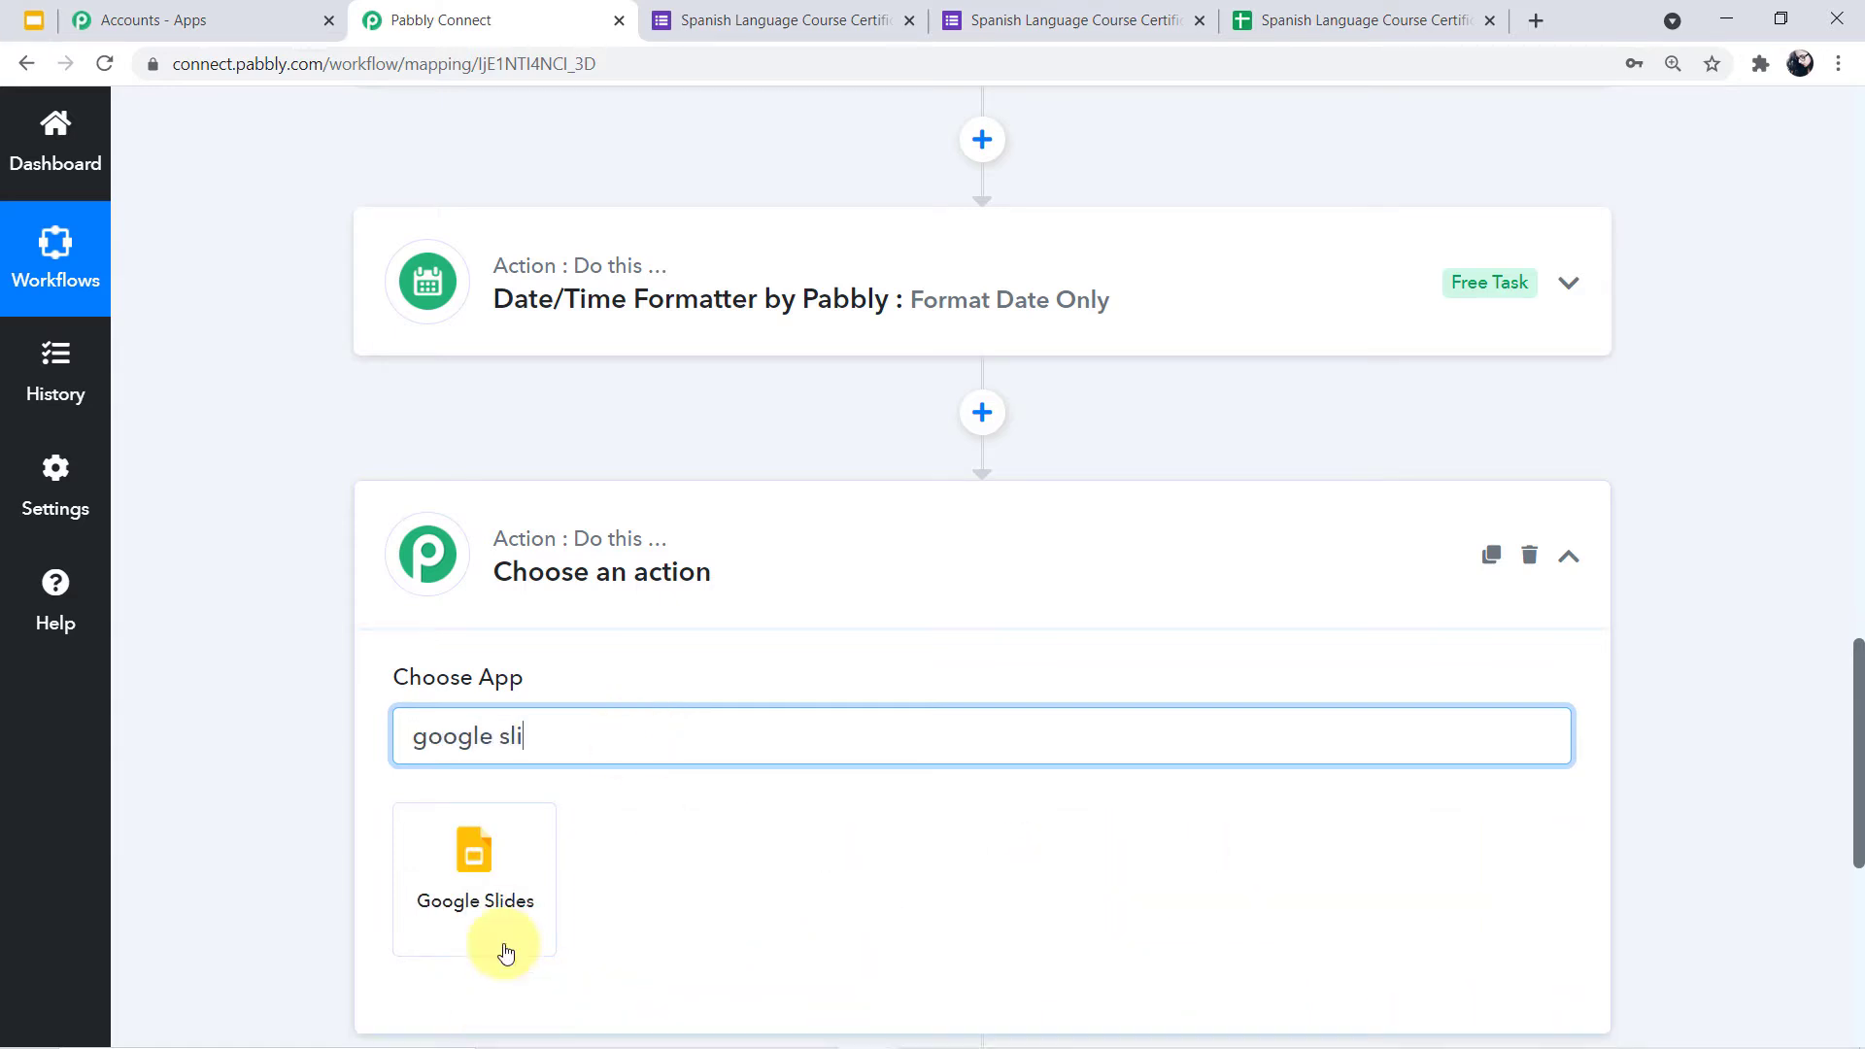
click(515, 918)
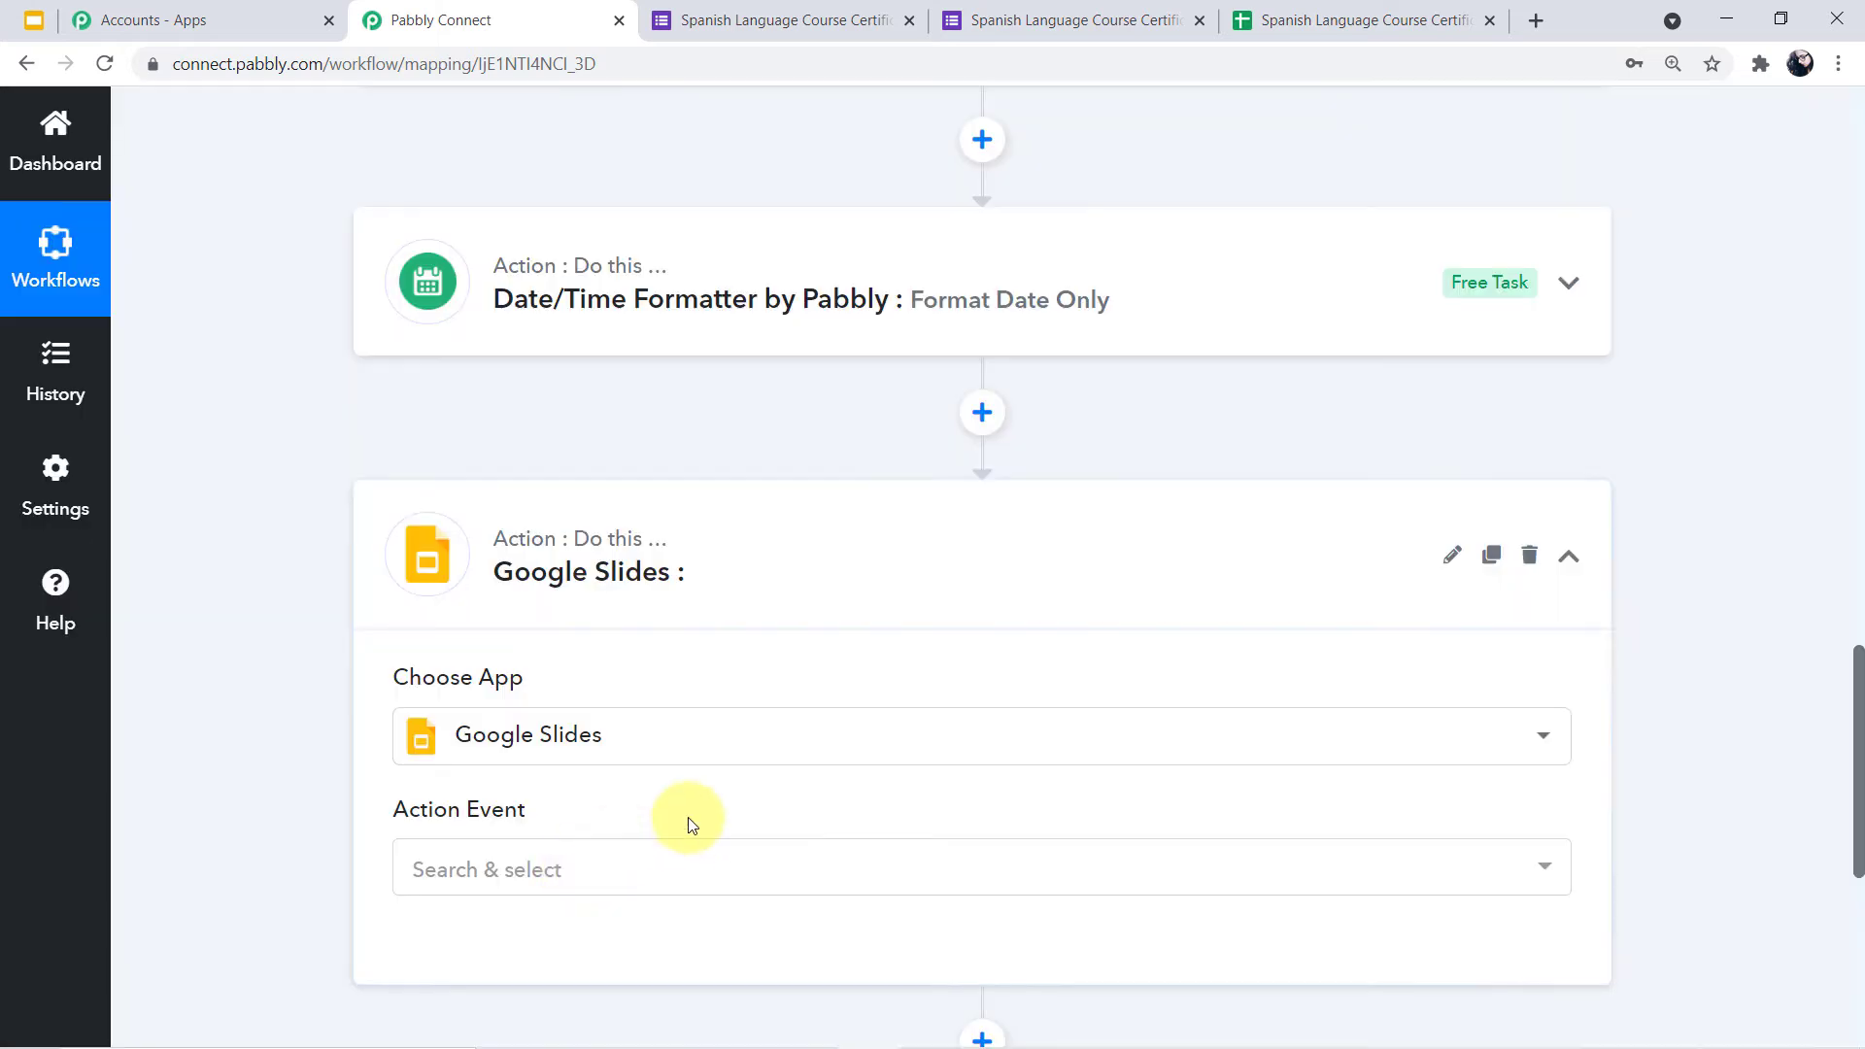
Set the Google Slides action event to Create Presentation From Template
scroll(872, 721, down, 1)
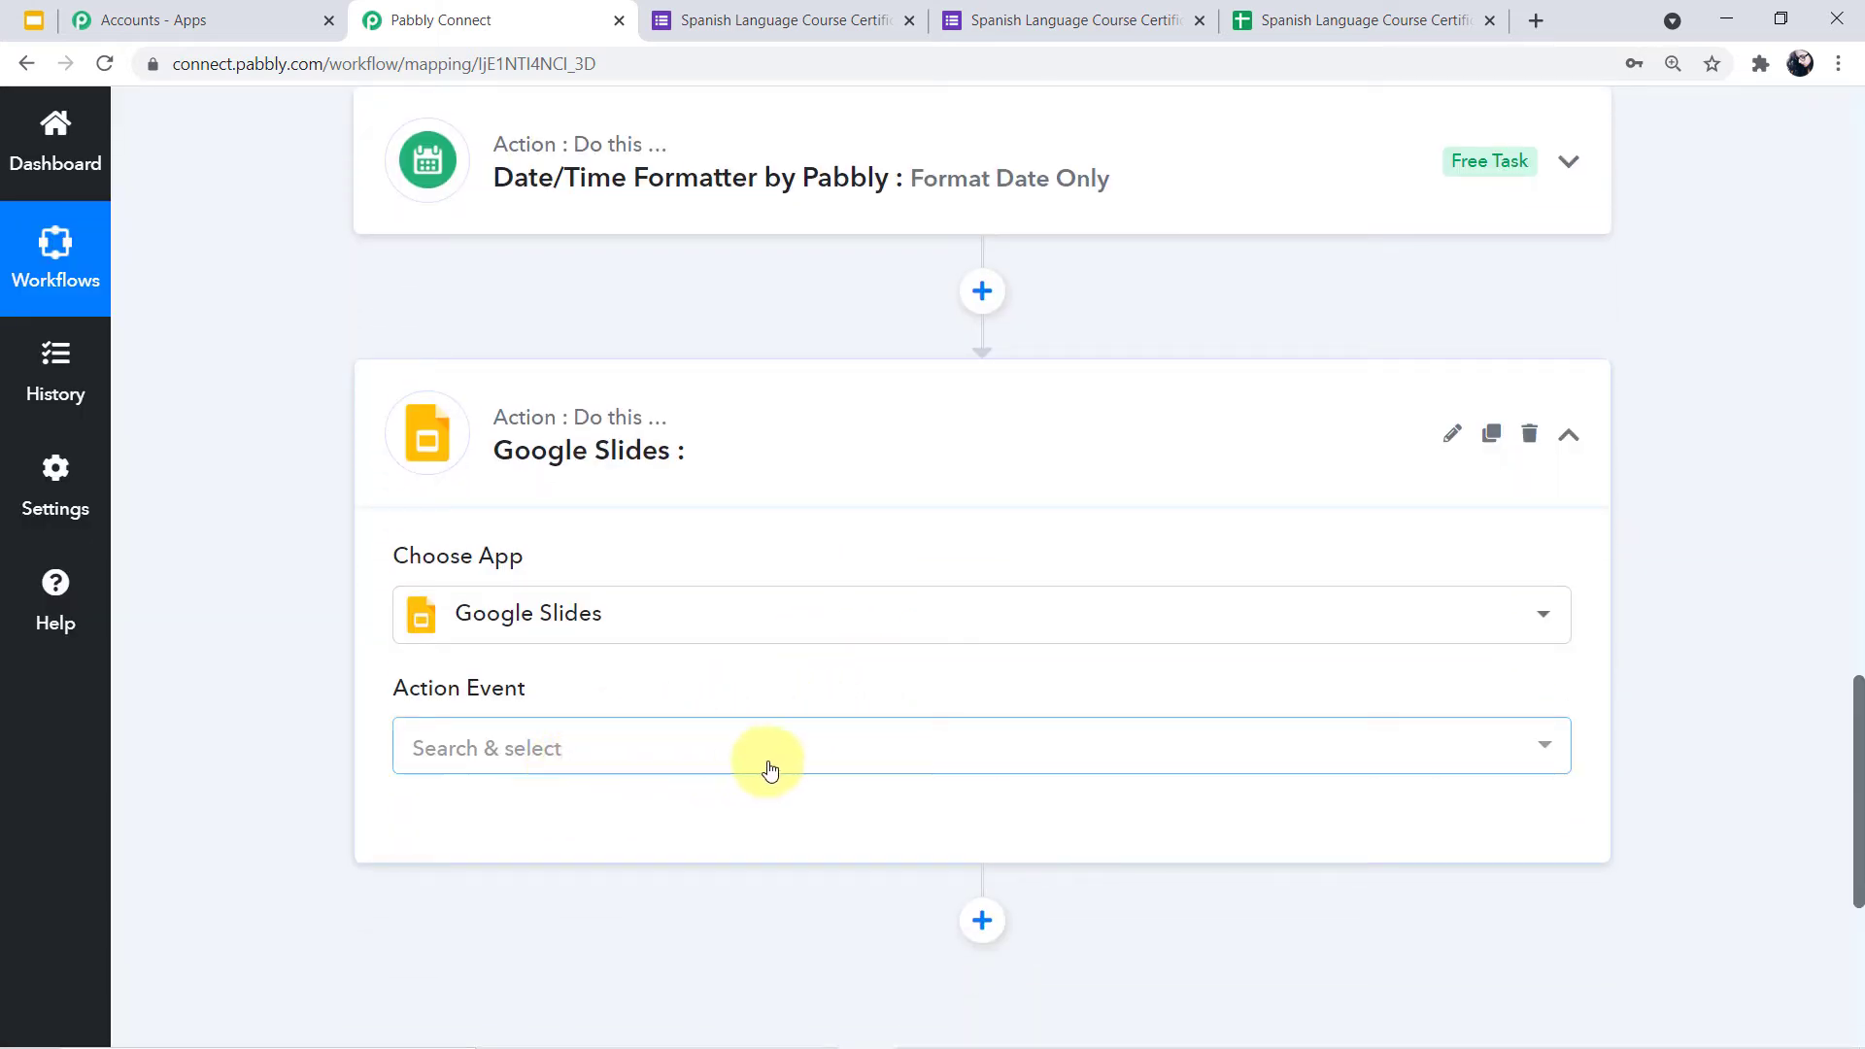
click(1546, 747)
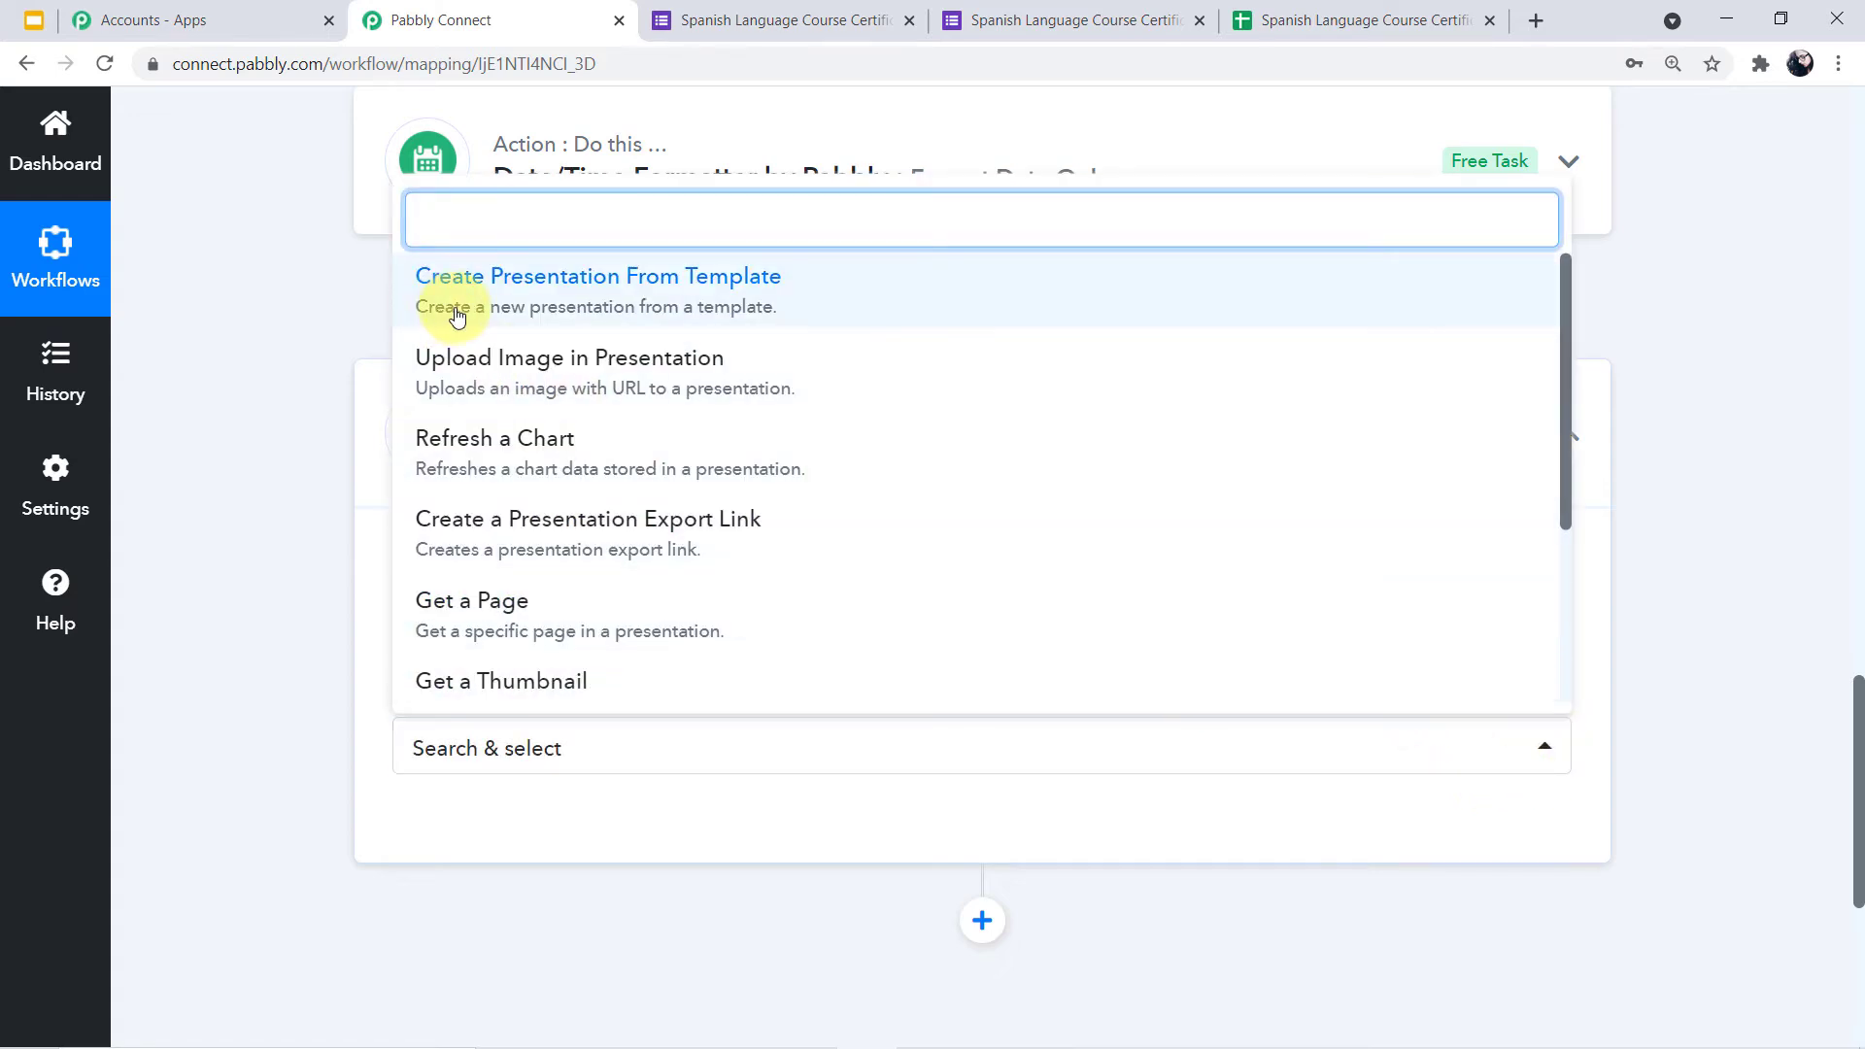
click(683, 313)
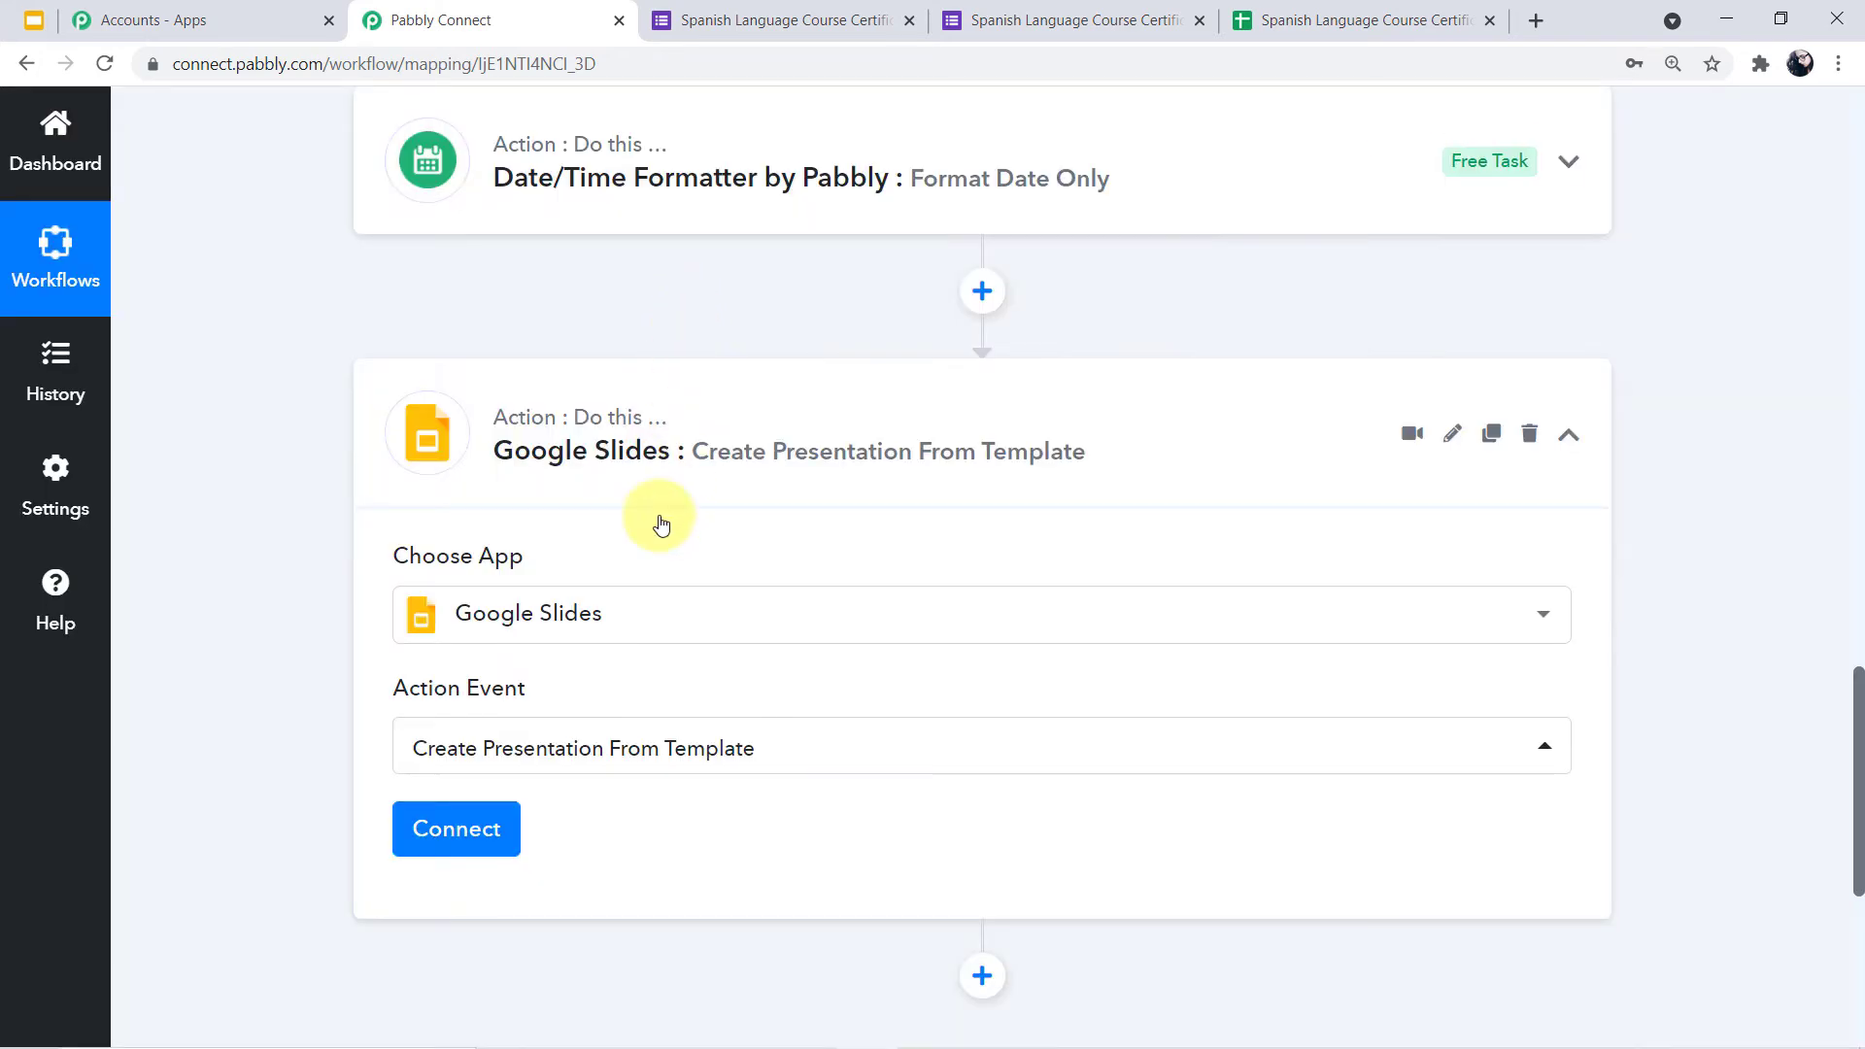
Add a new Google Slides connection by signing in with the Google account and granting access
click(468, 824)
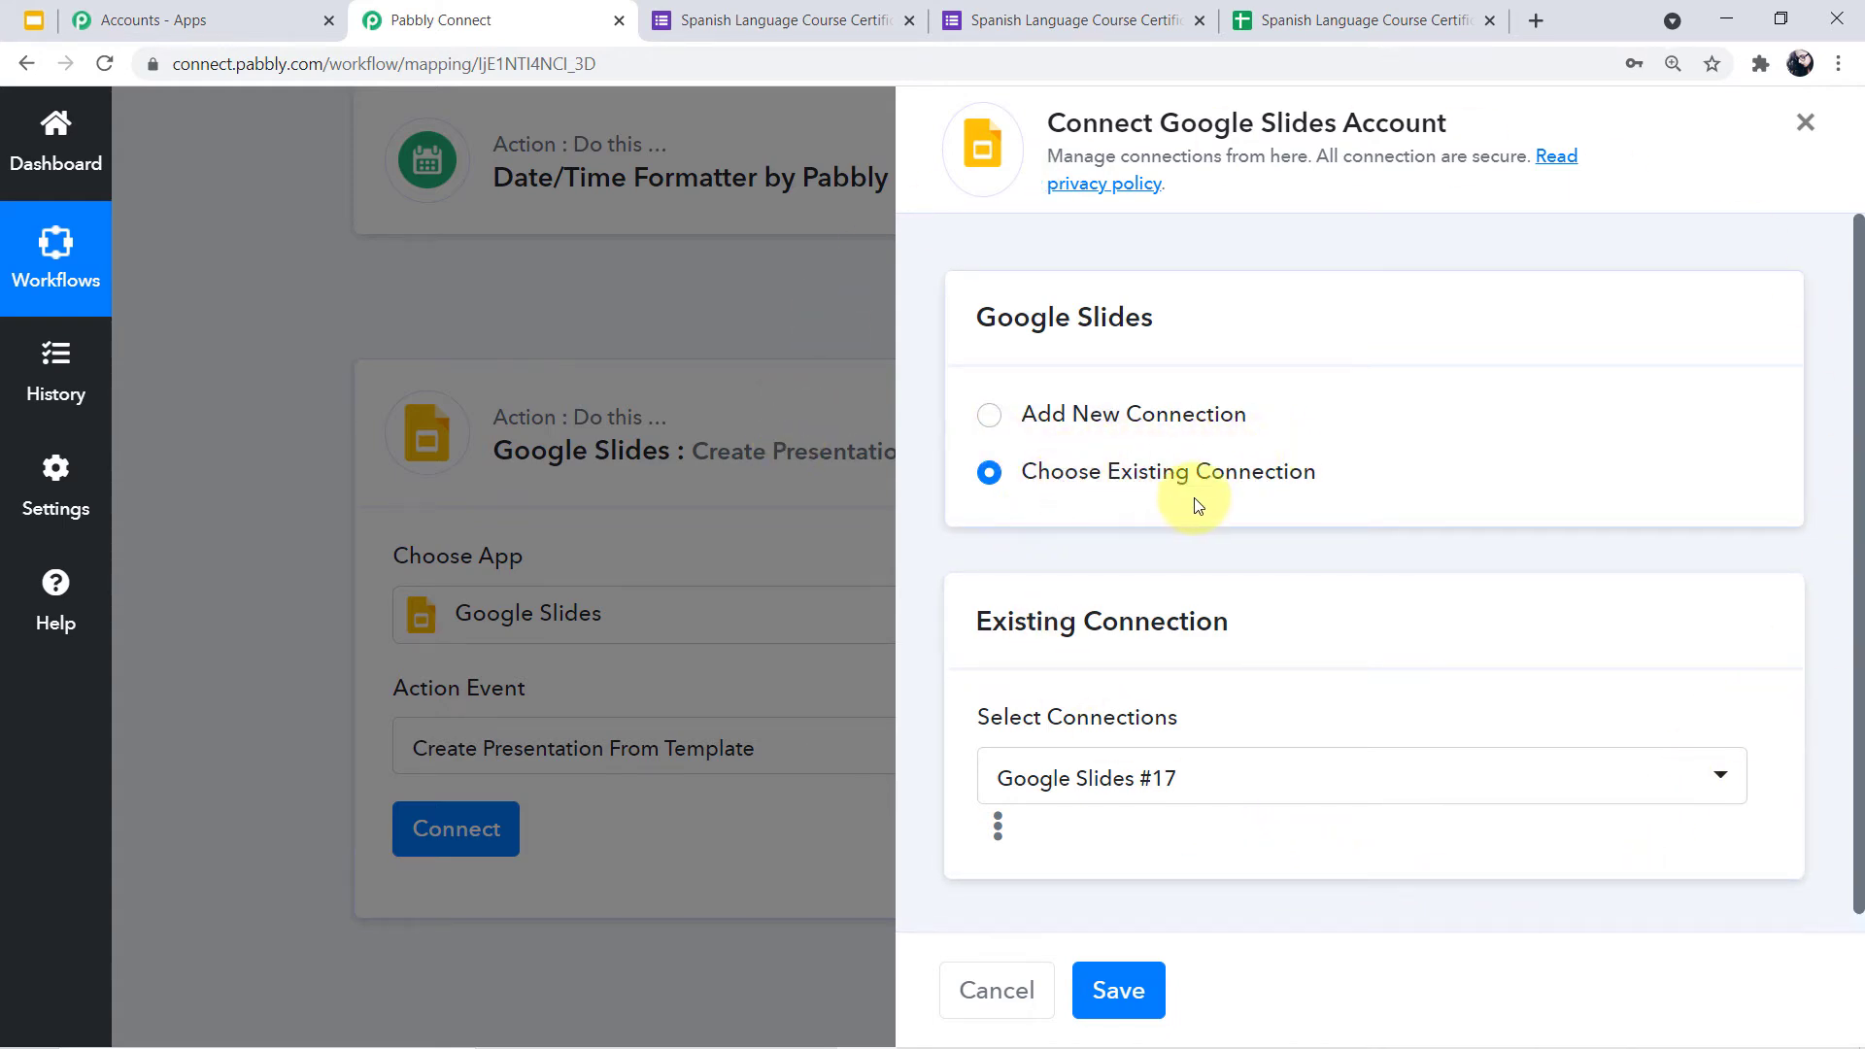
click(1002, 429)
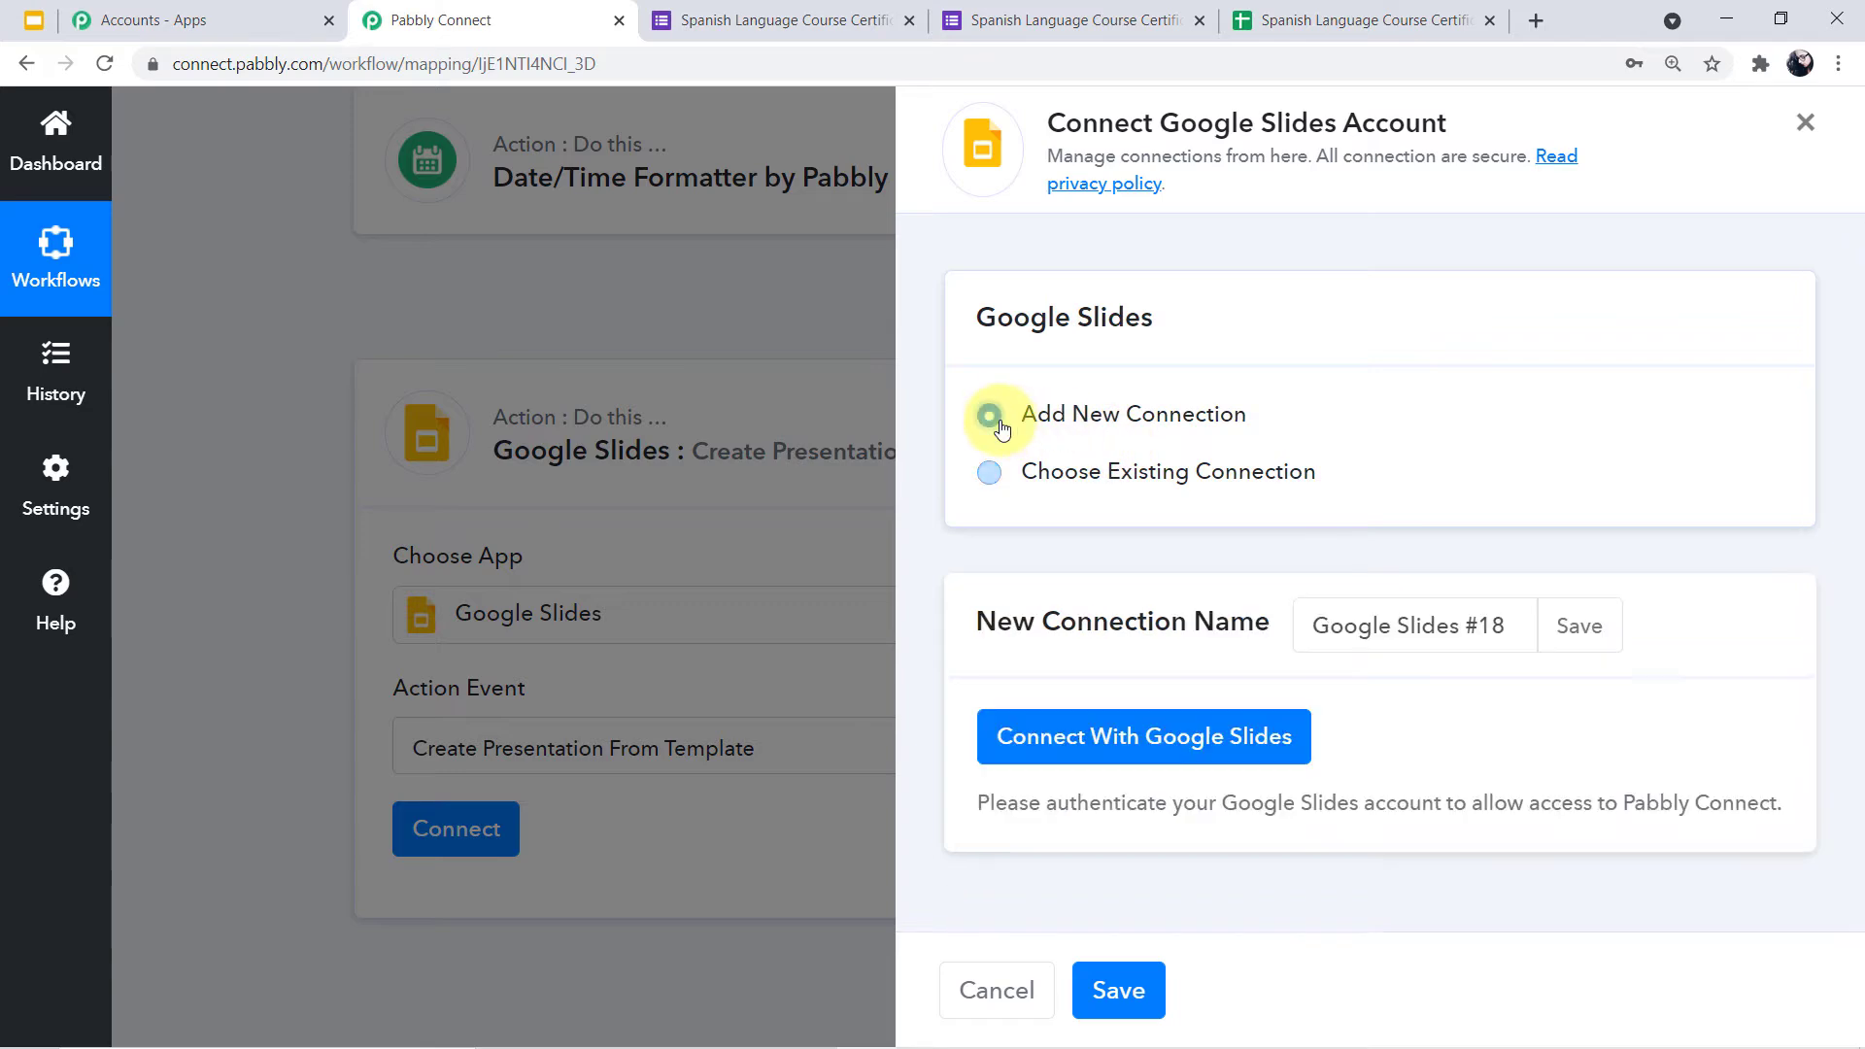
click(1203, 755)
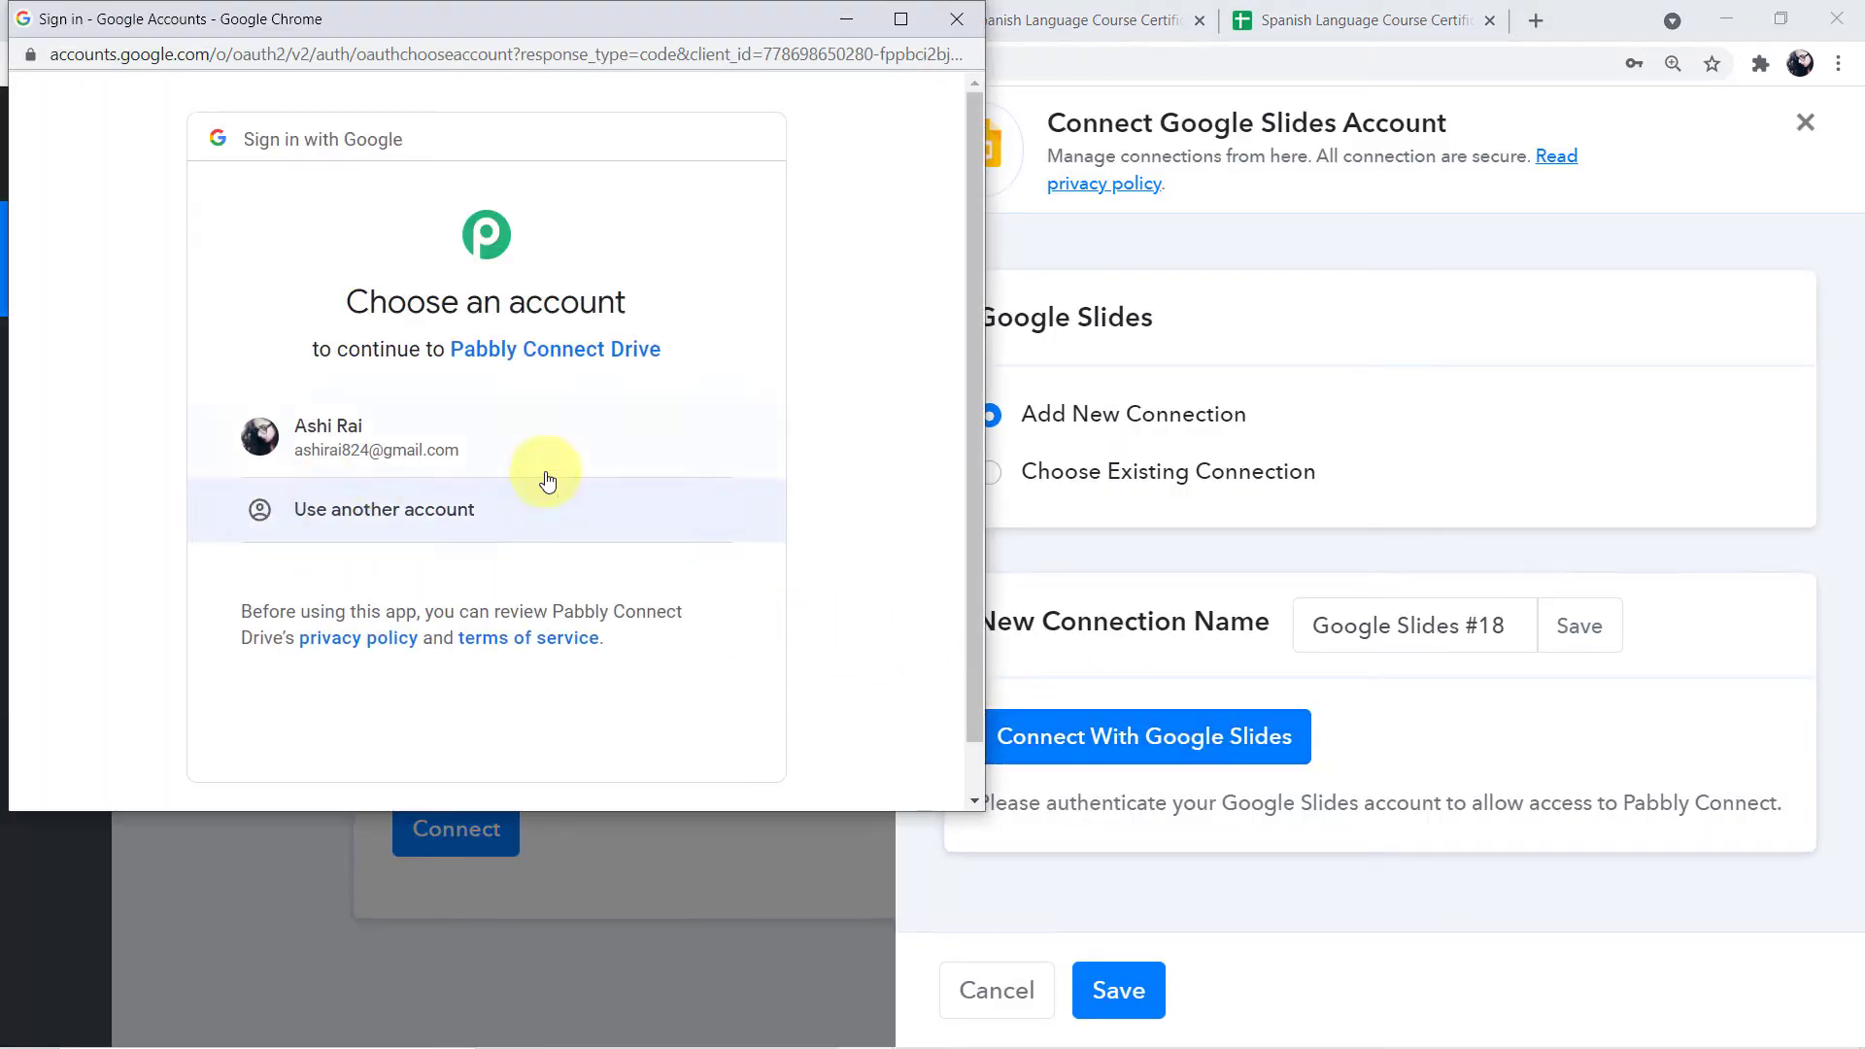
click(479, 442)
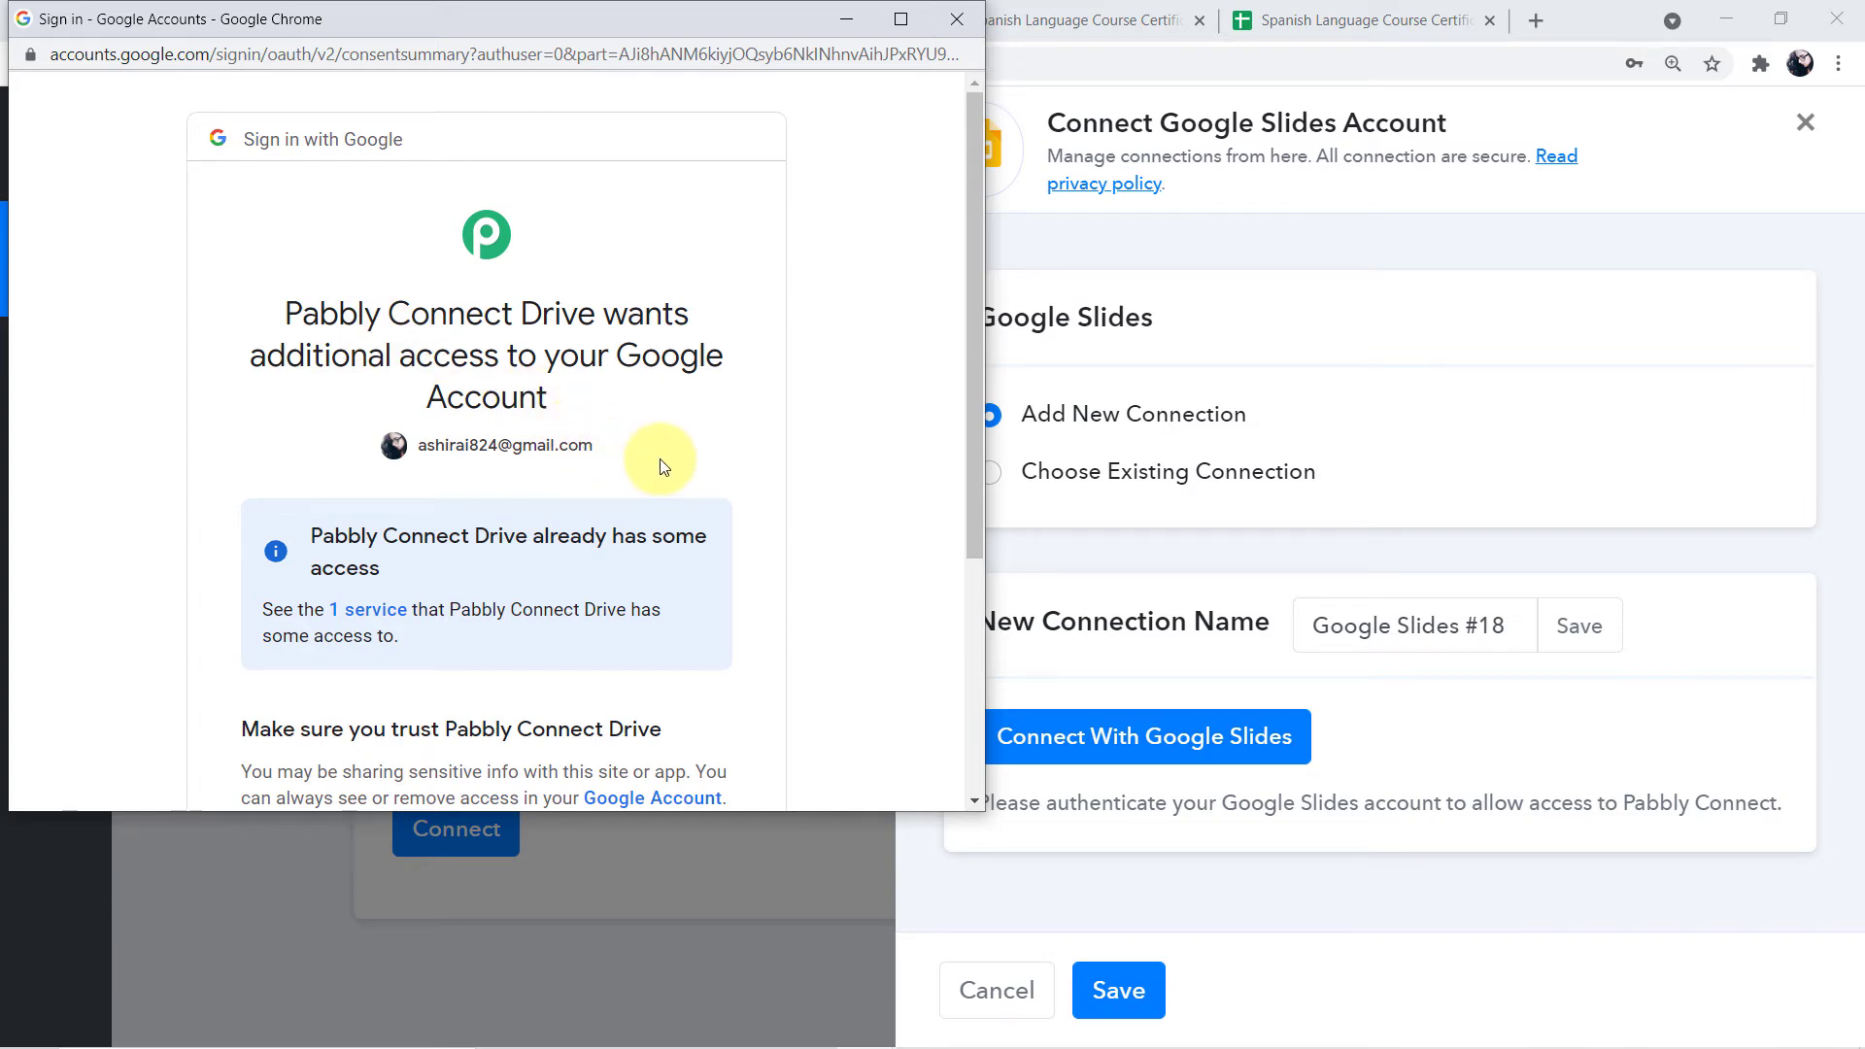
scroll(660, 460, down, 5)
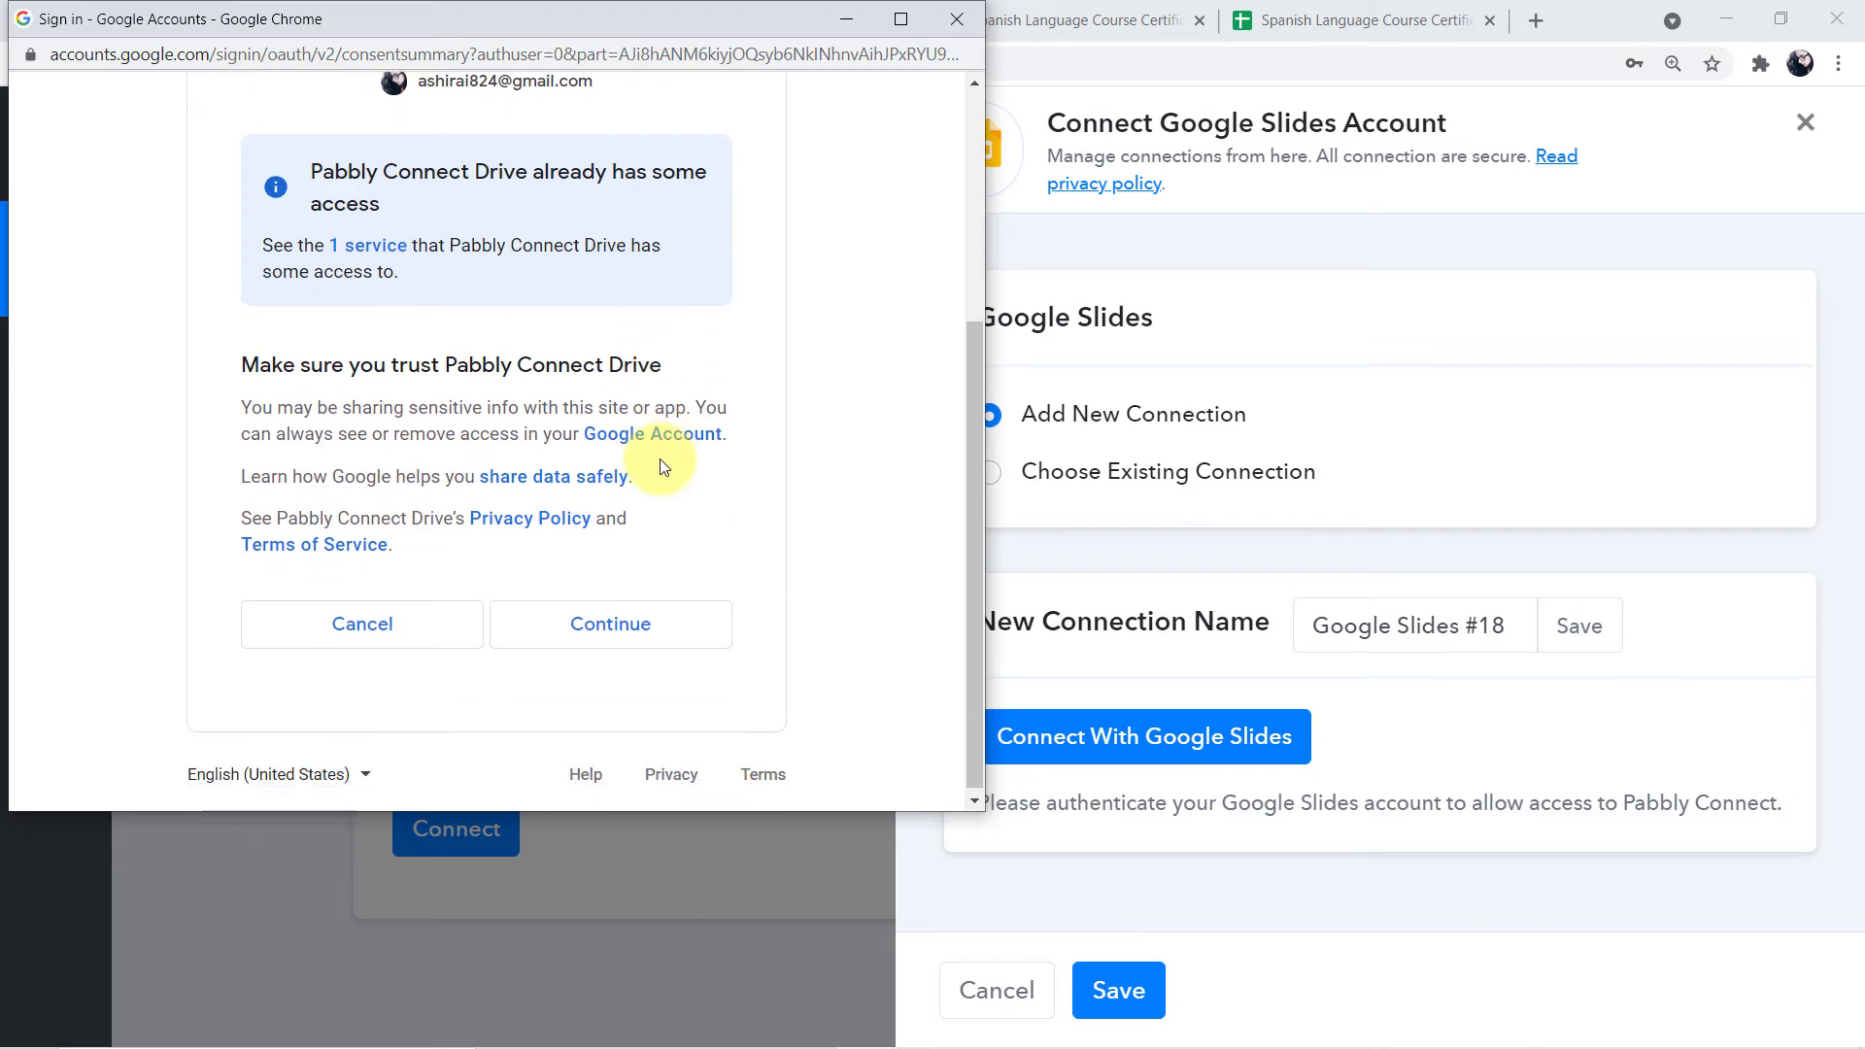
click(653, 618)
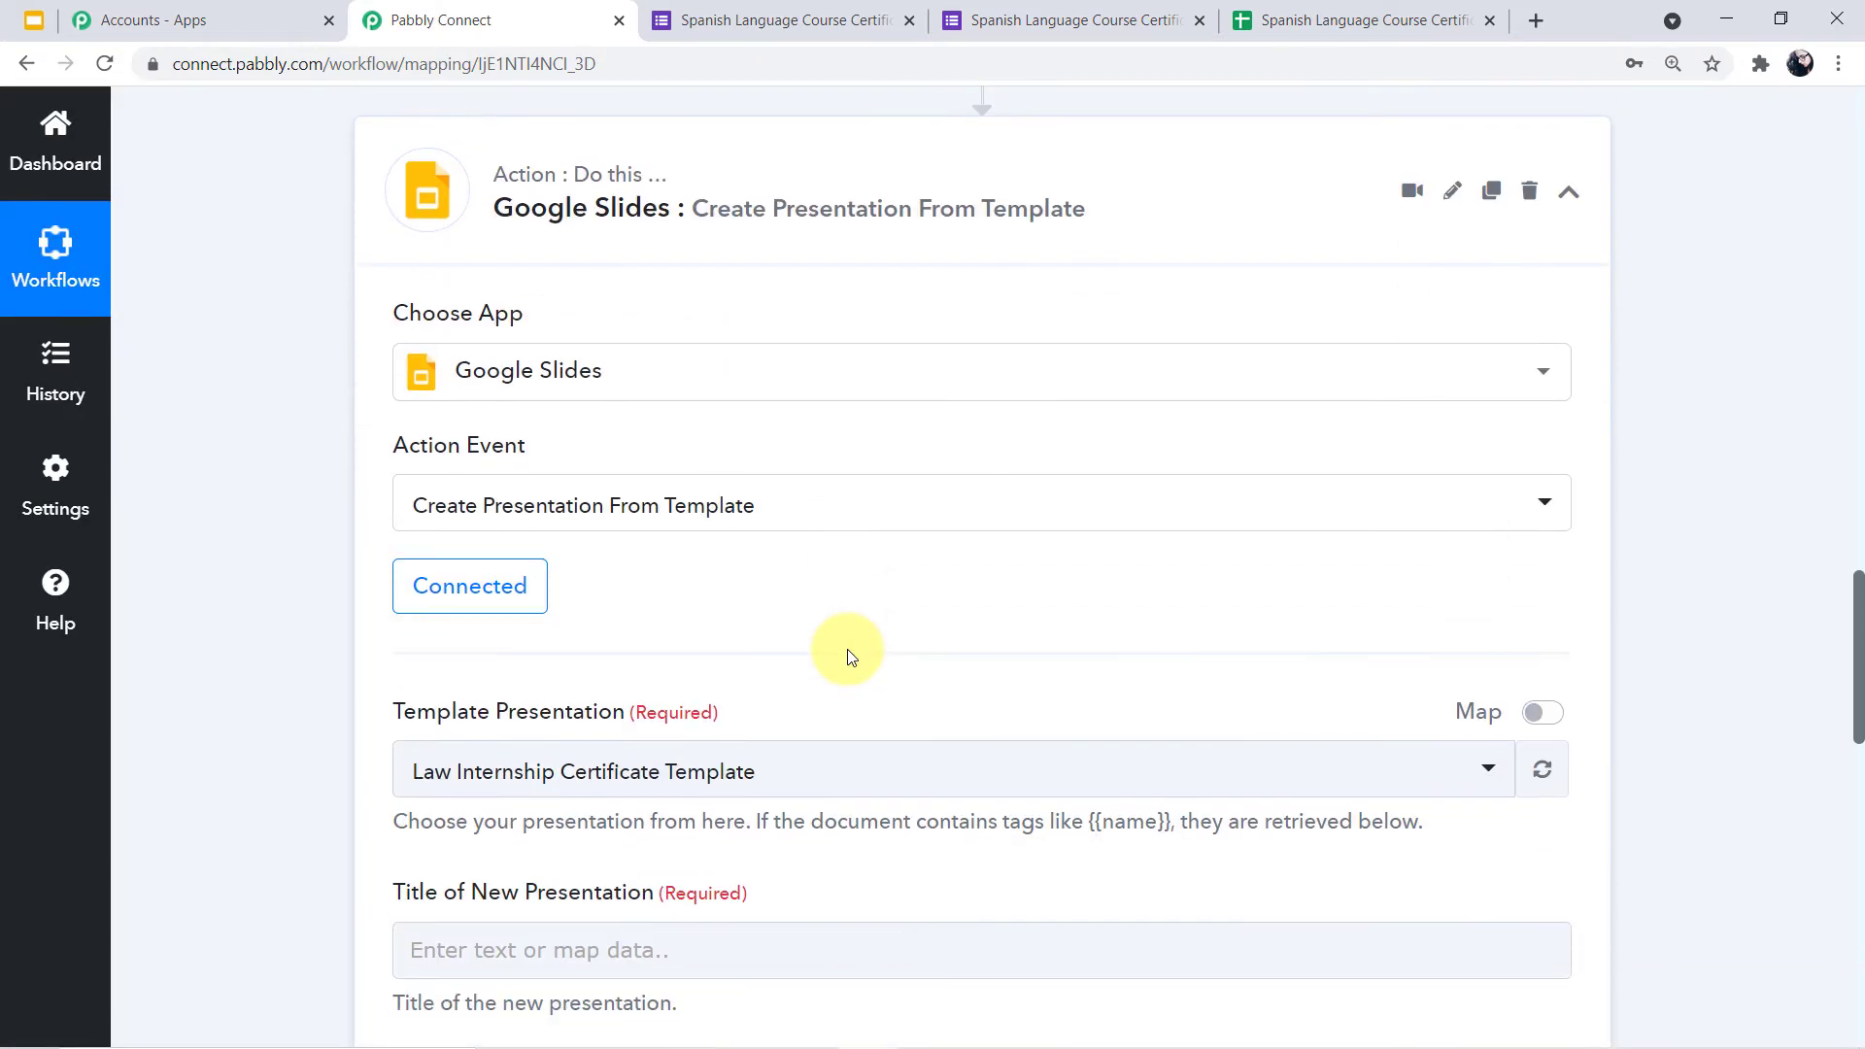
scroll(847, 649, down, 2)
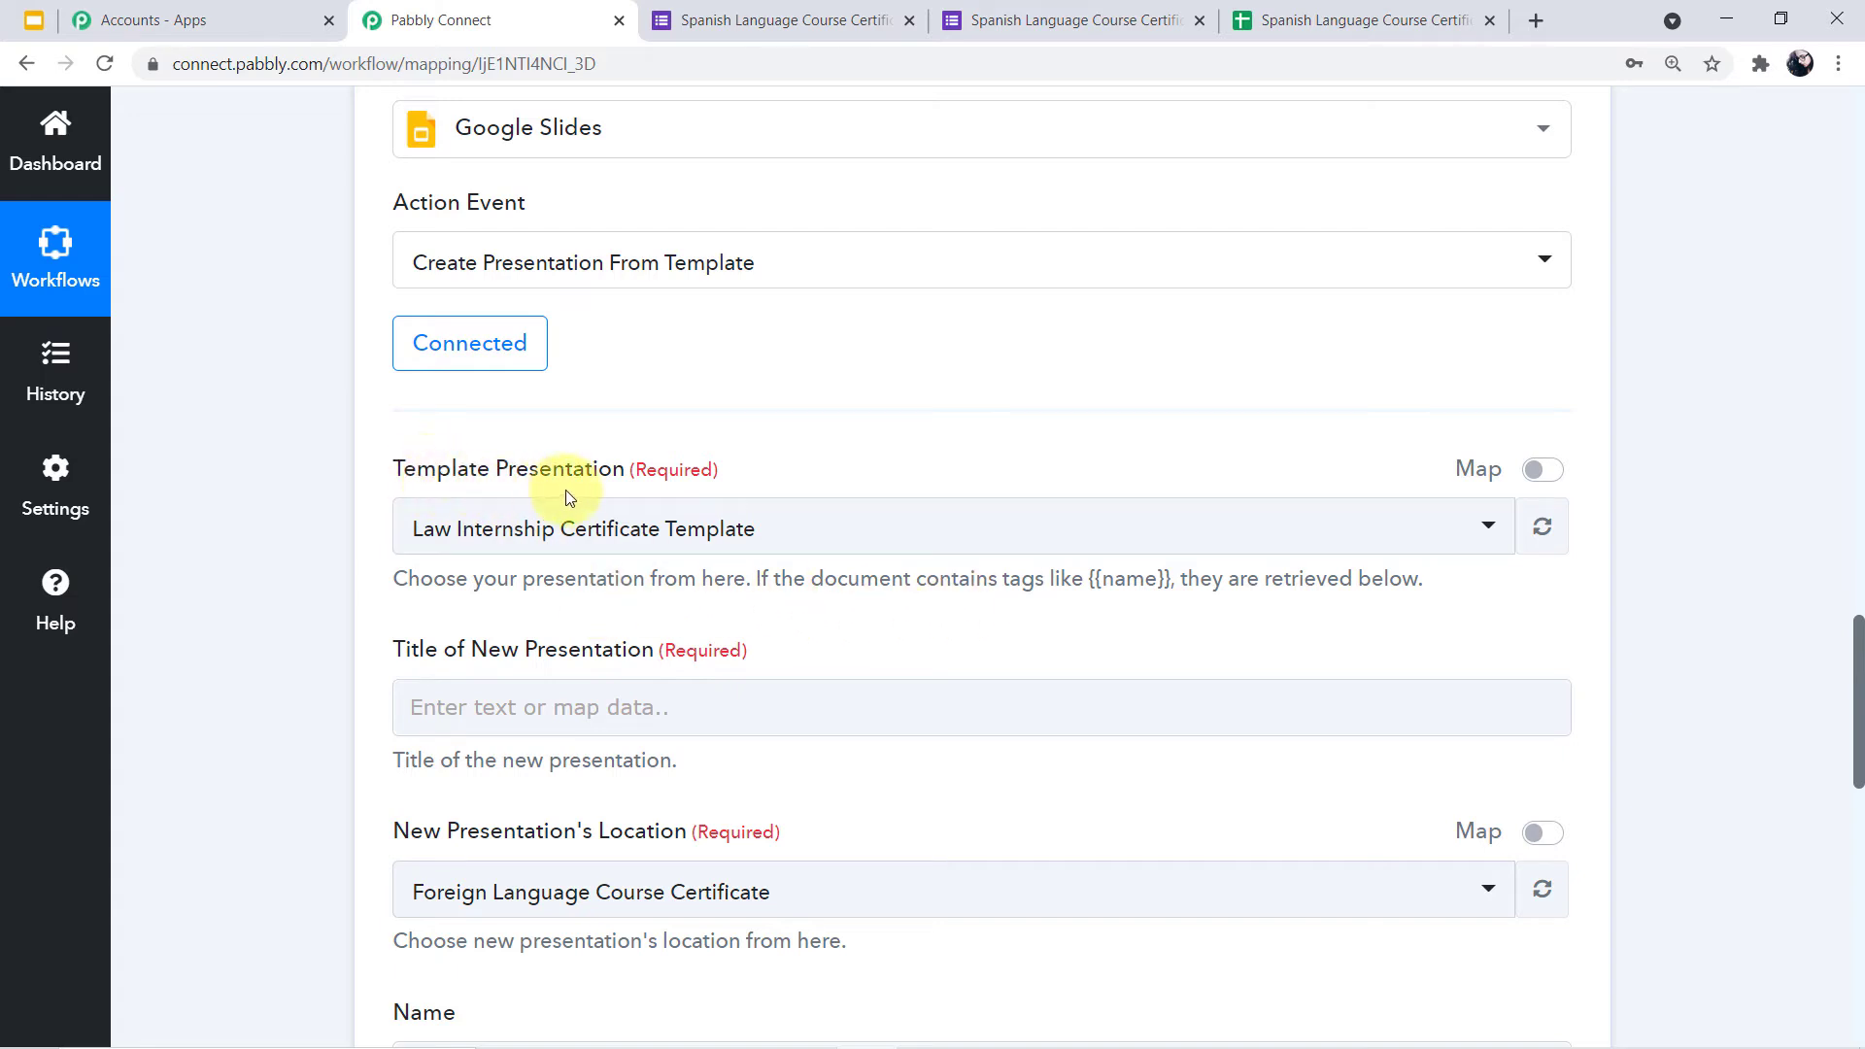
click(1484, 547)
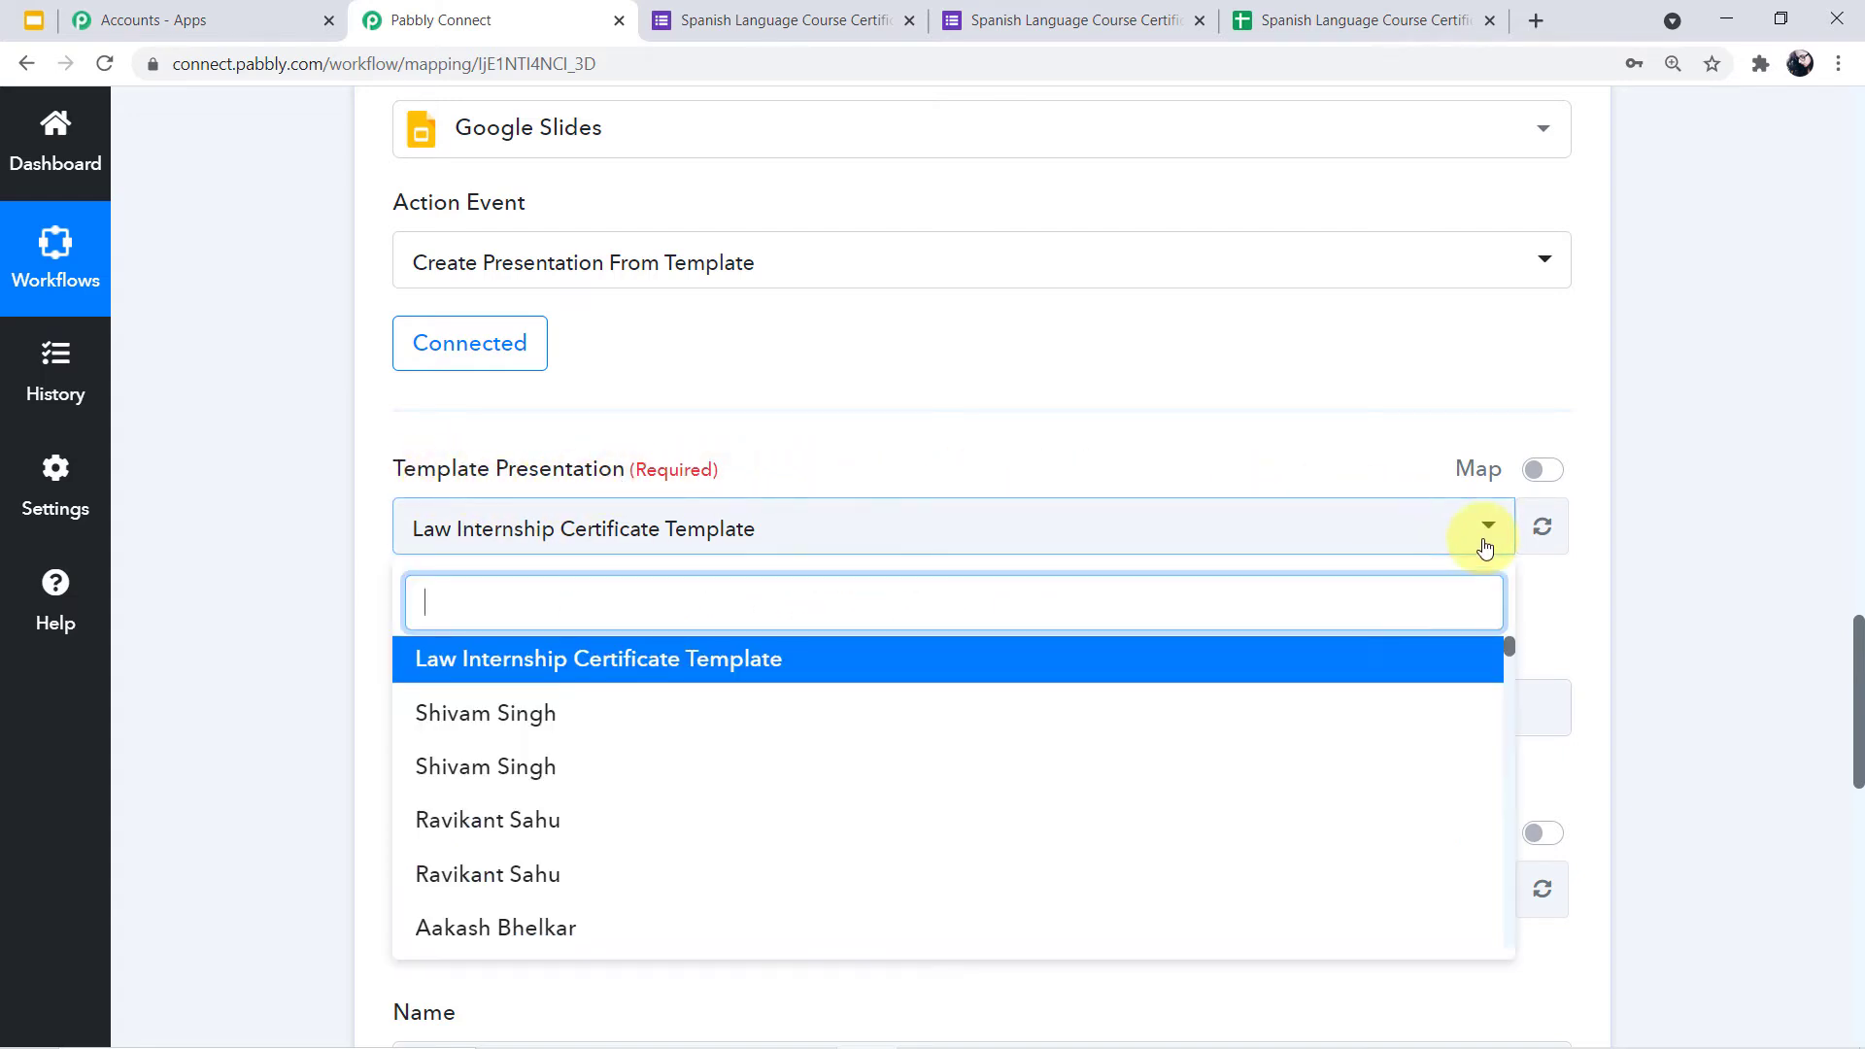
click(314, 585)
scroll(314, 585, down, 1)
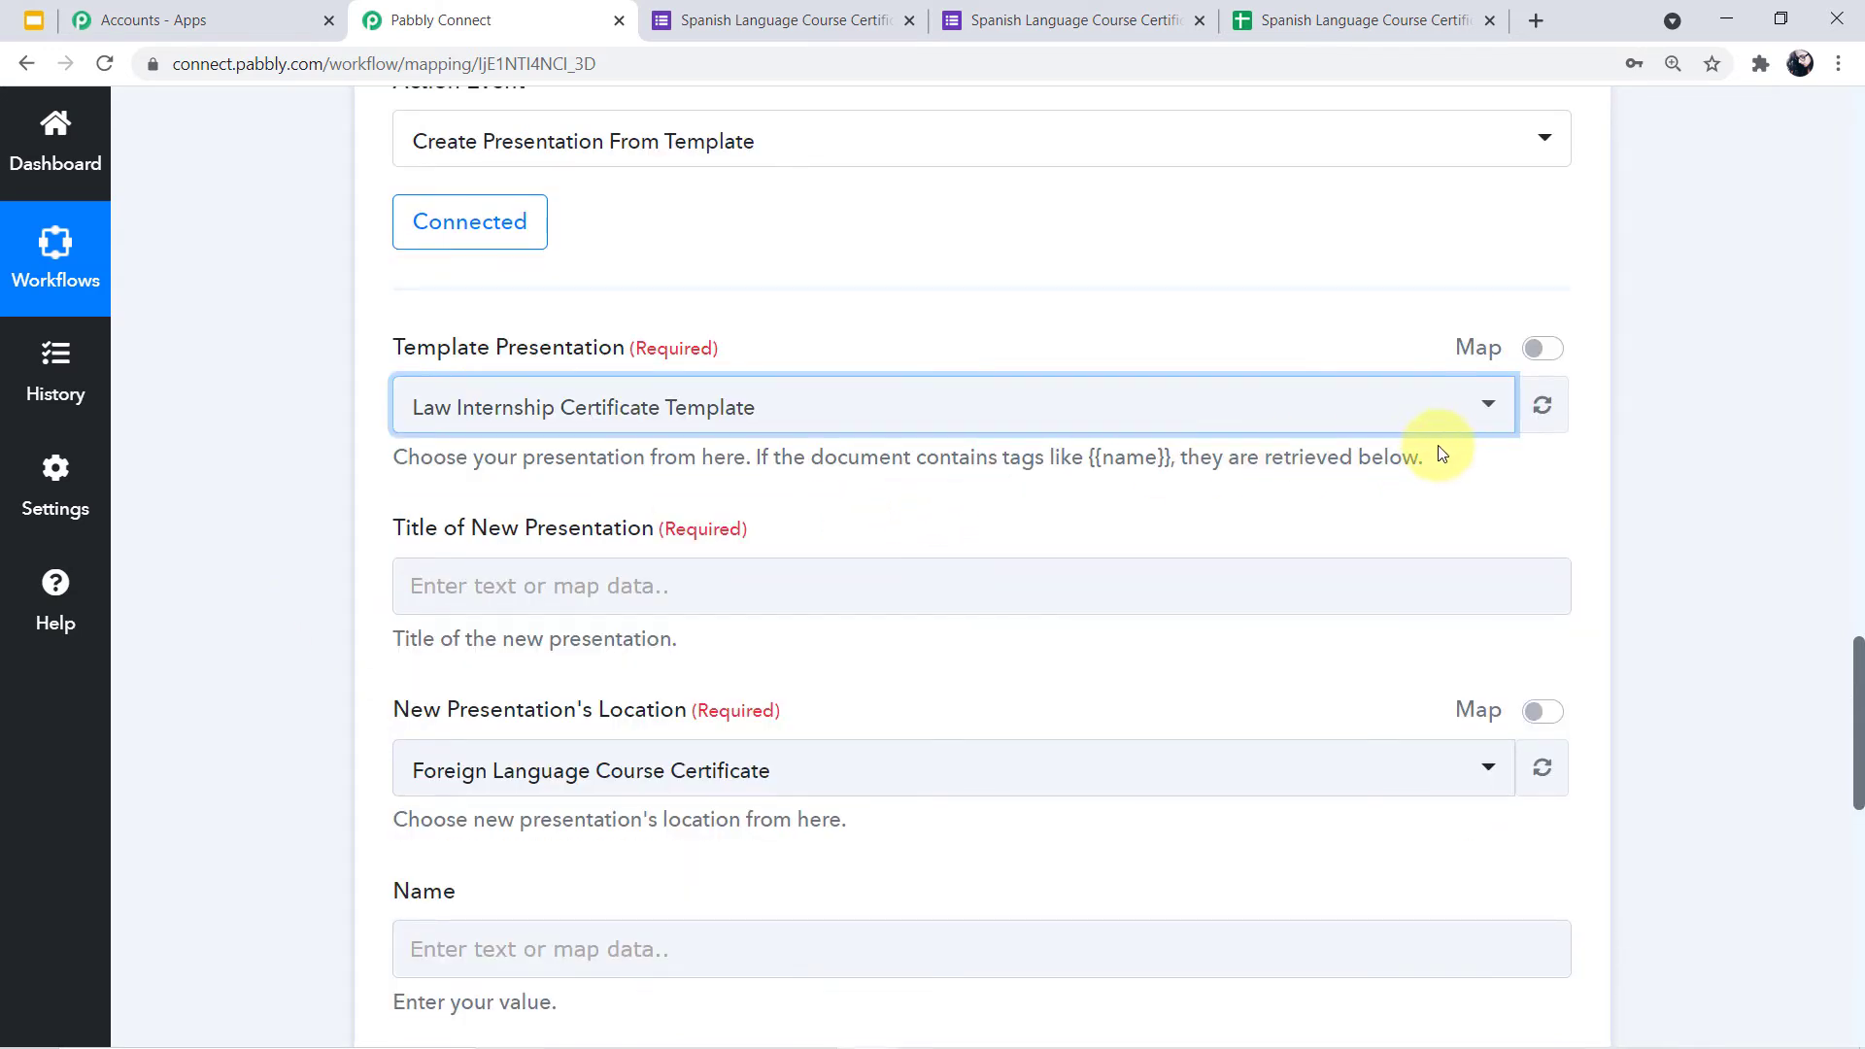
click(1486, 412)
scroll(1088, 629, down, 5)
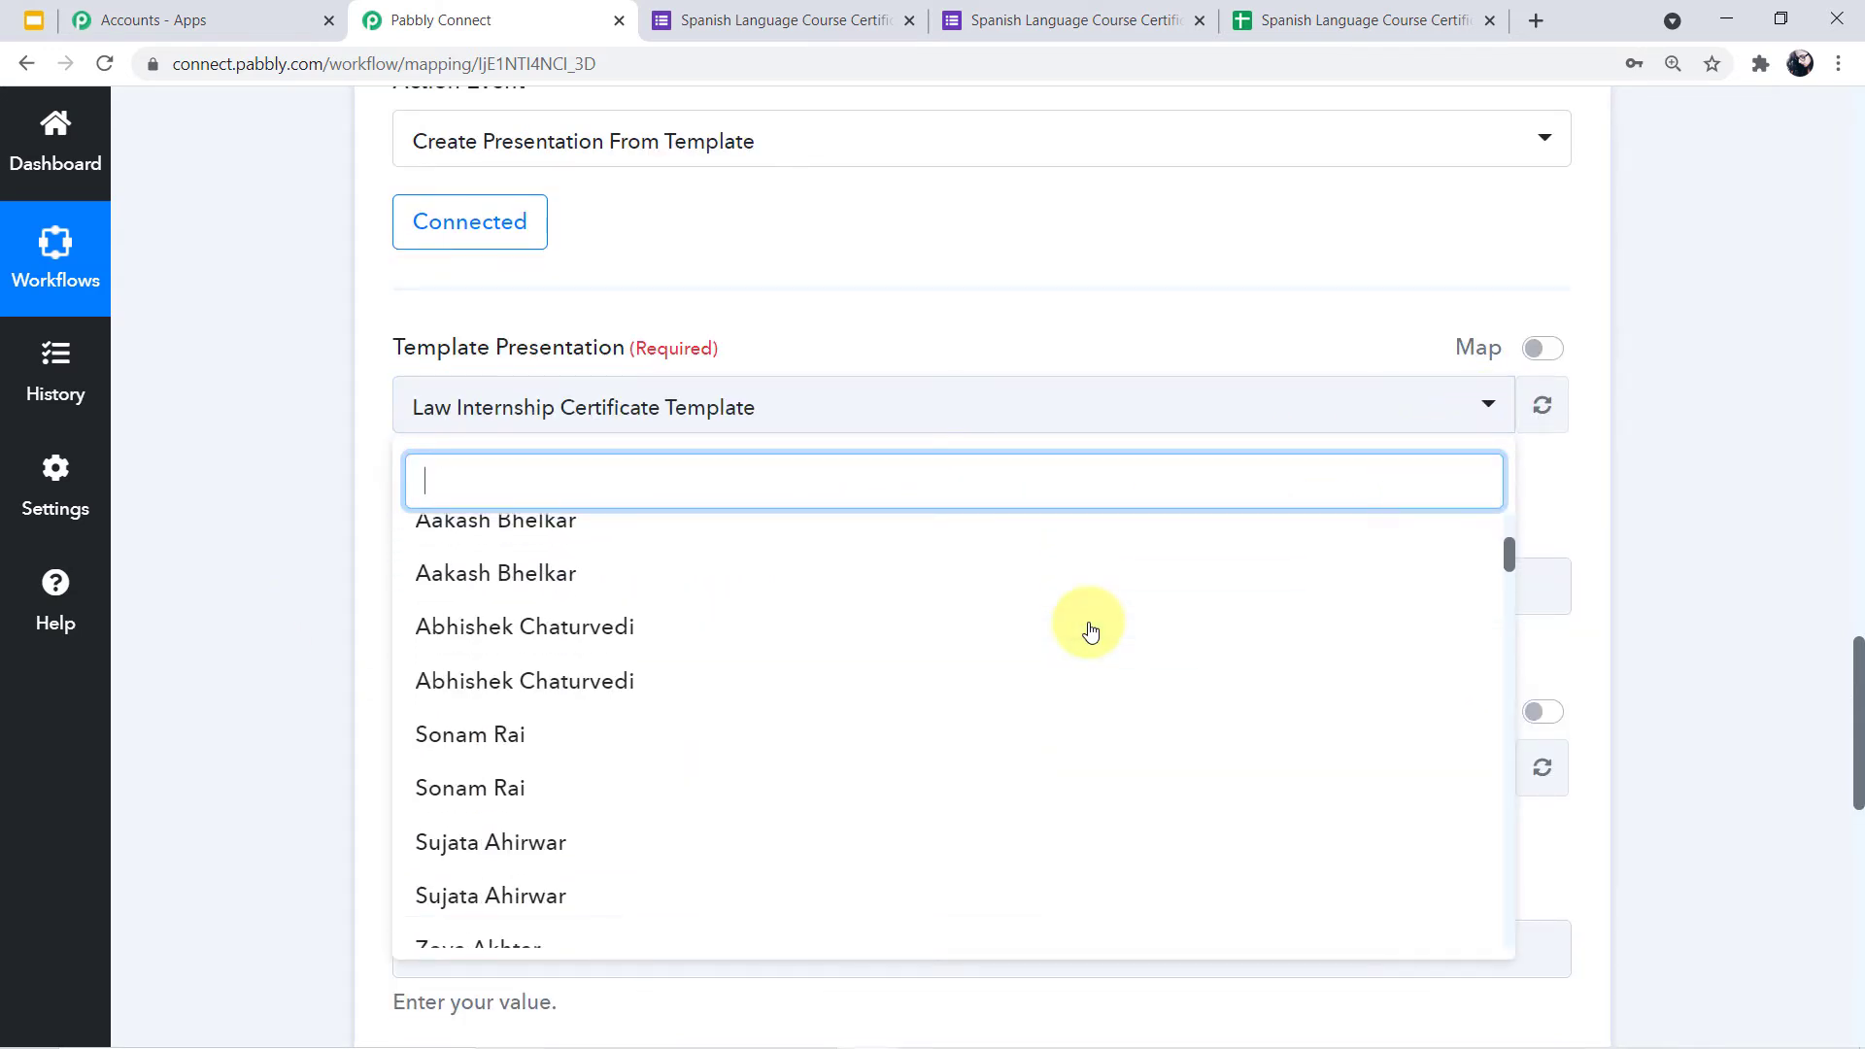
scroll(1090, 631, down, 6)
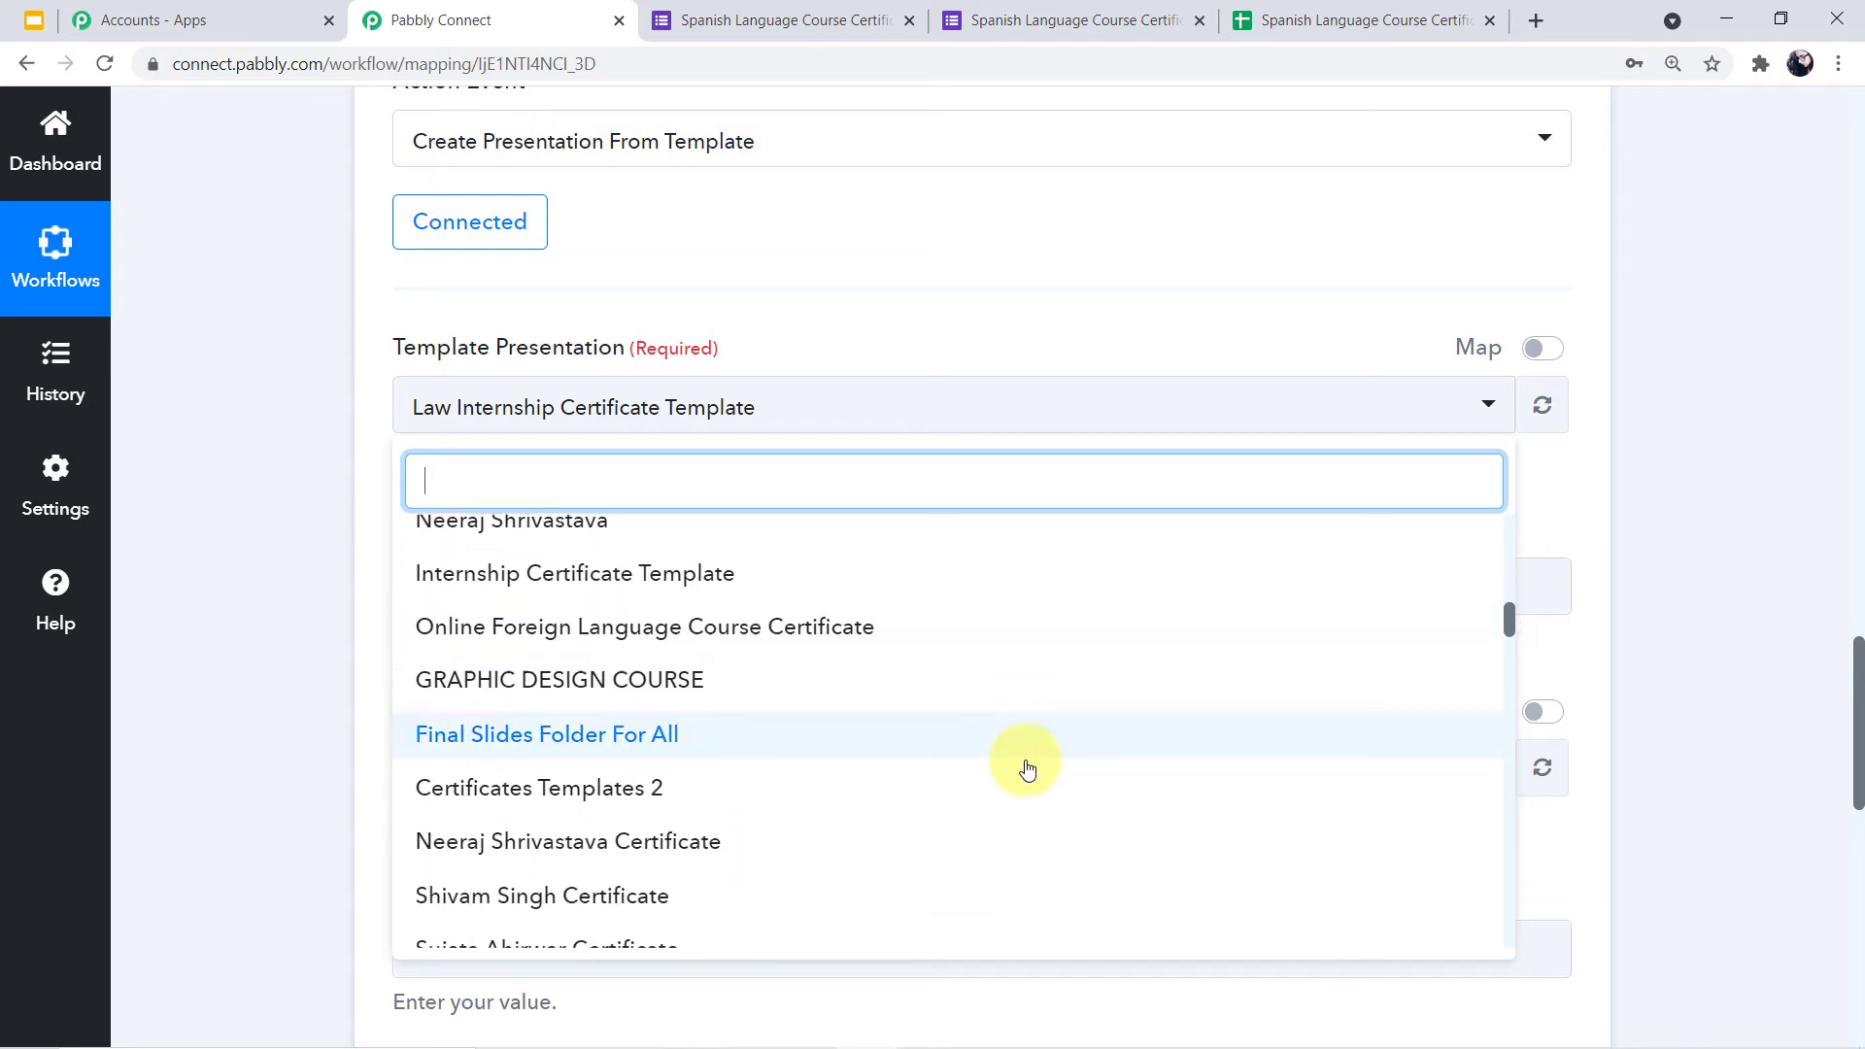
scroll(1016, 792, up, 8)
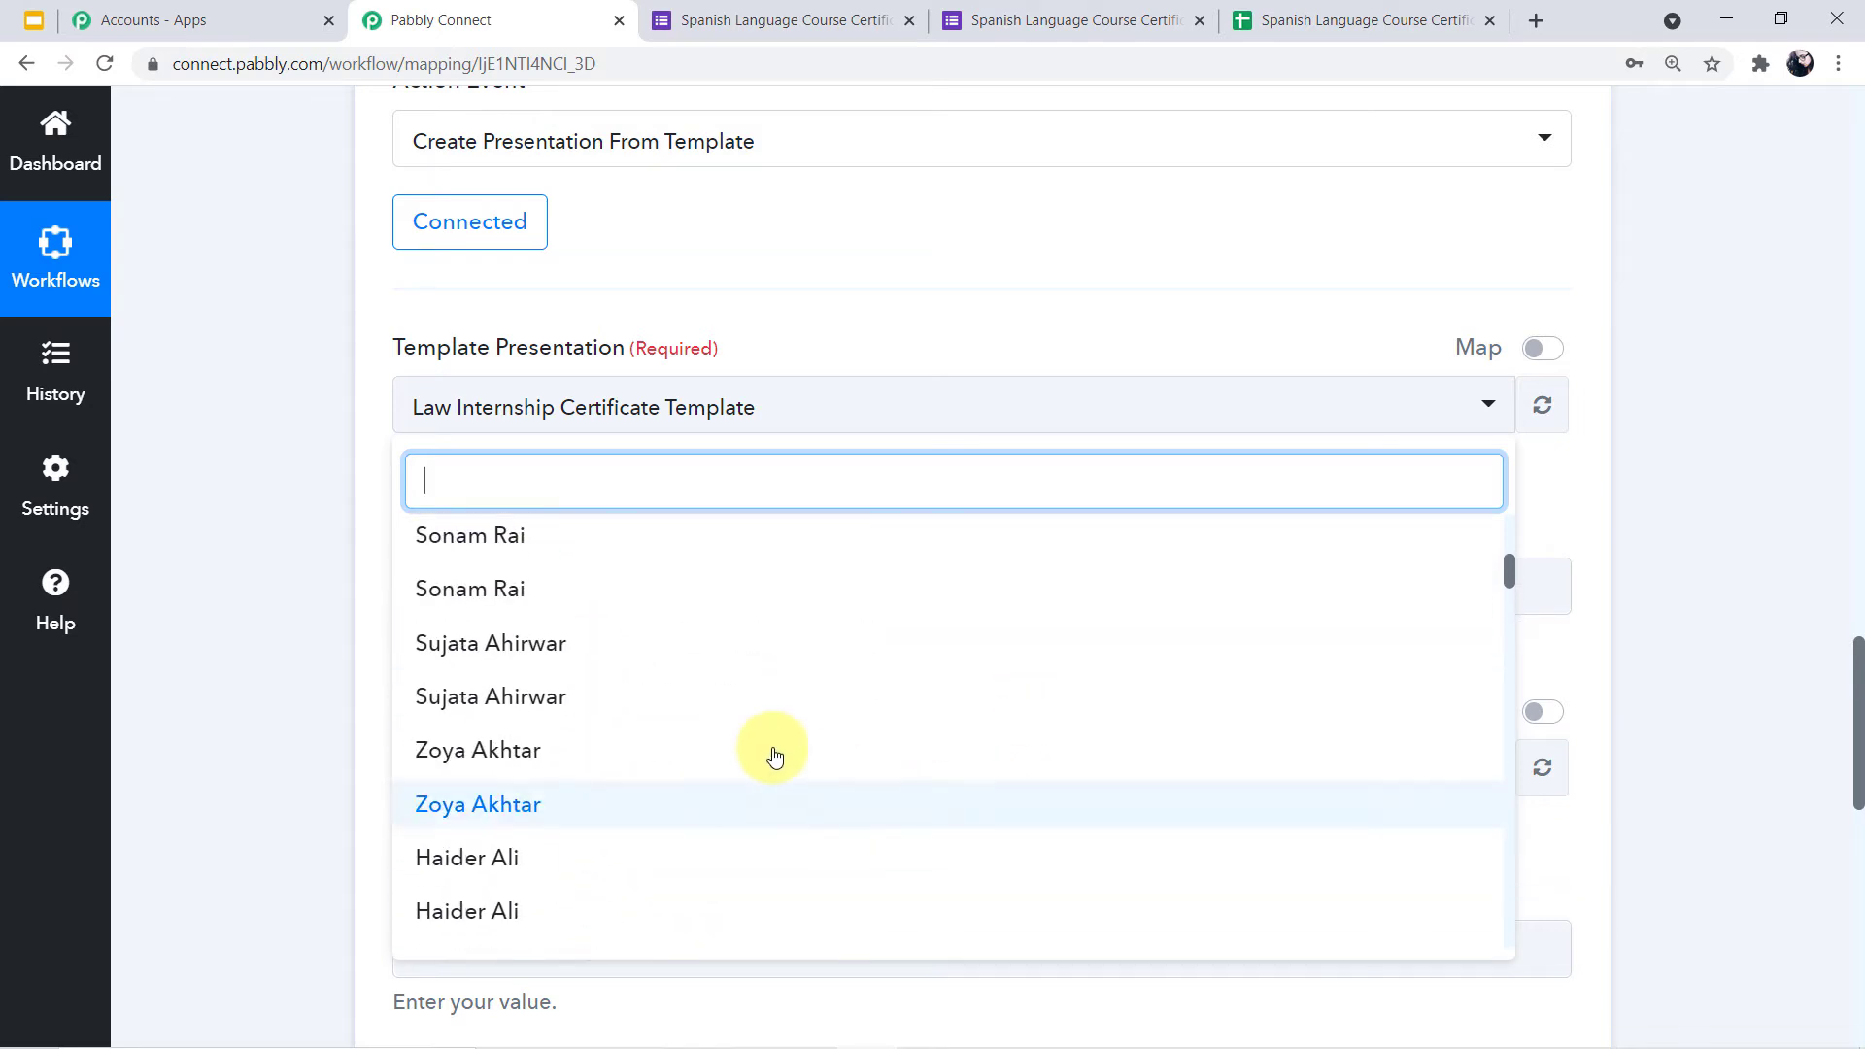
scroll(666, 708, up, 3)
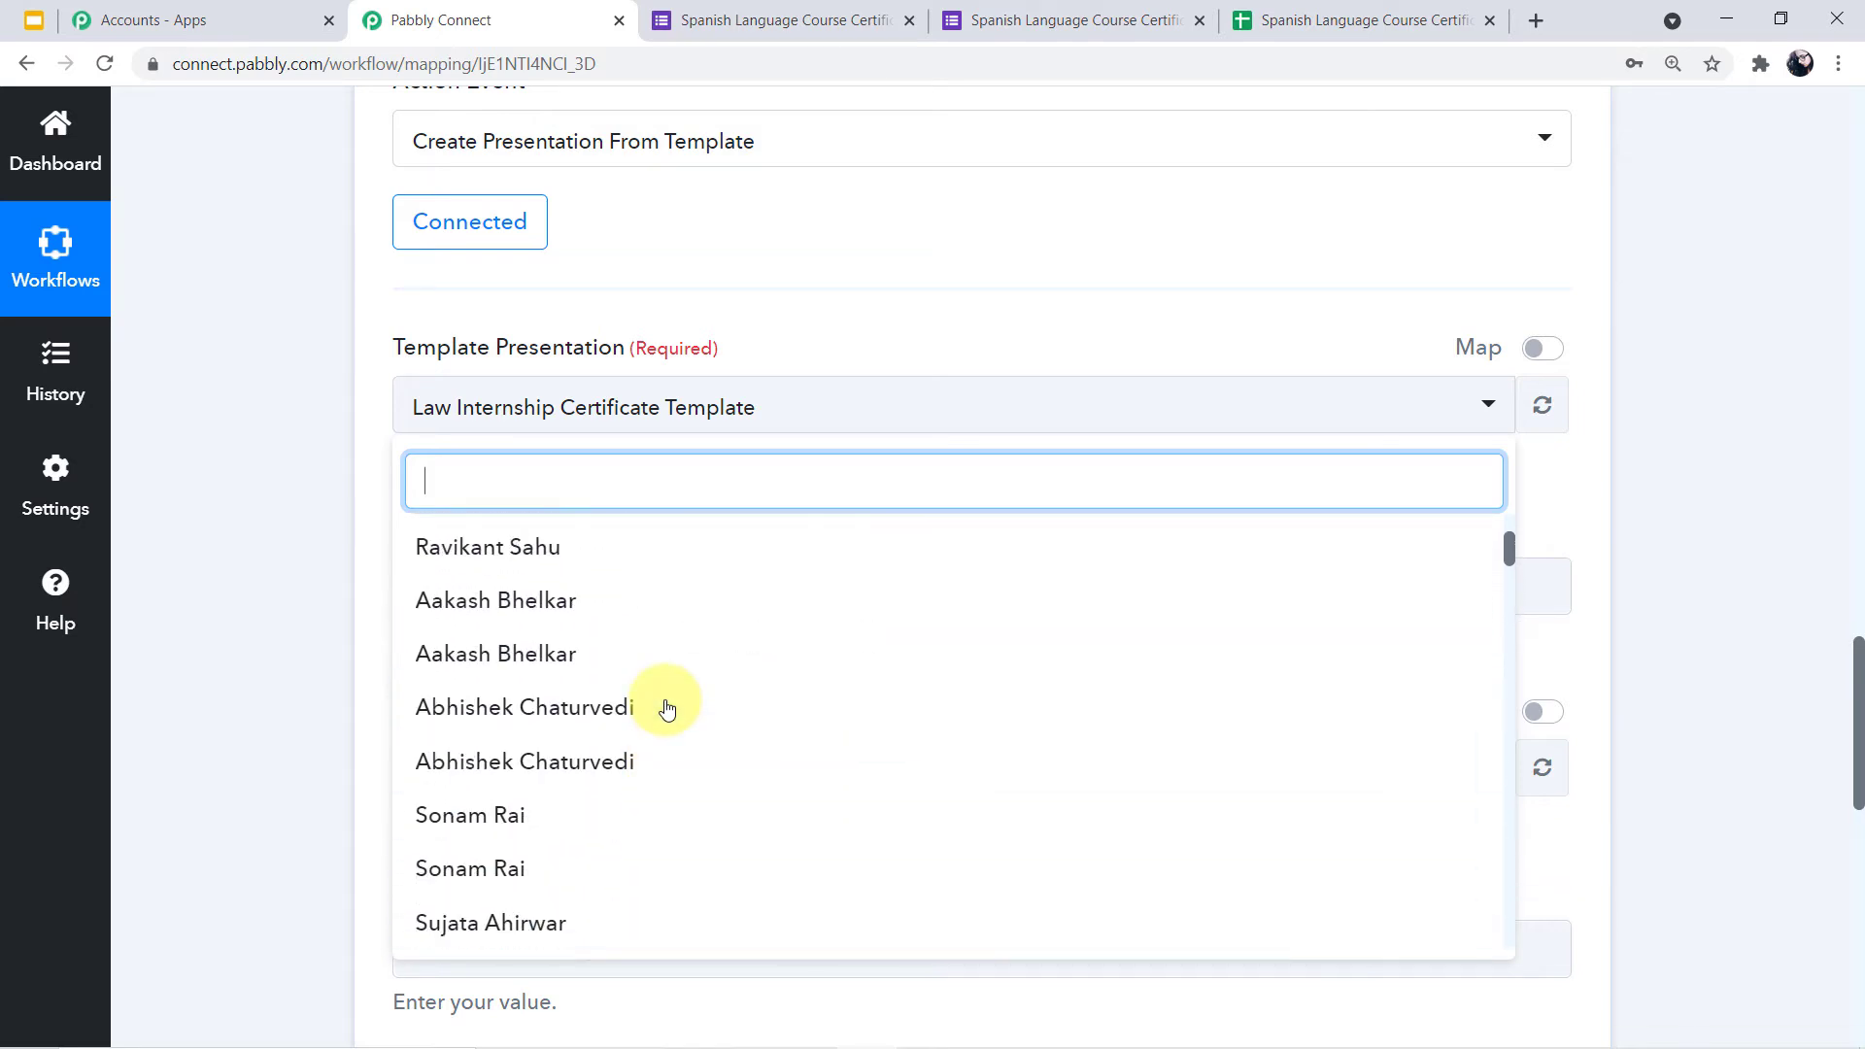
click(229, 603)
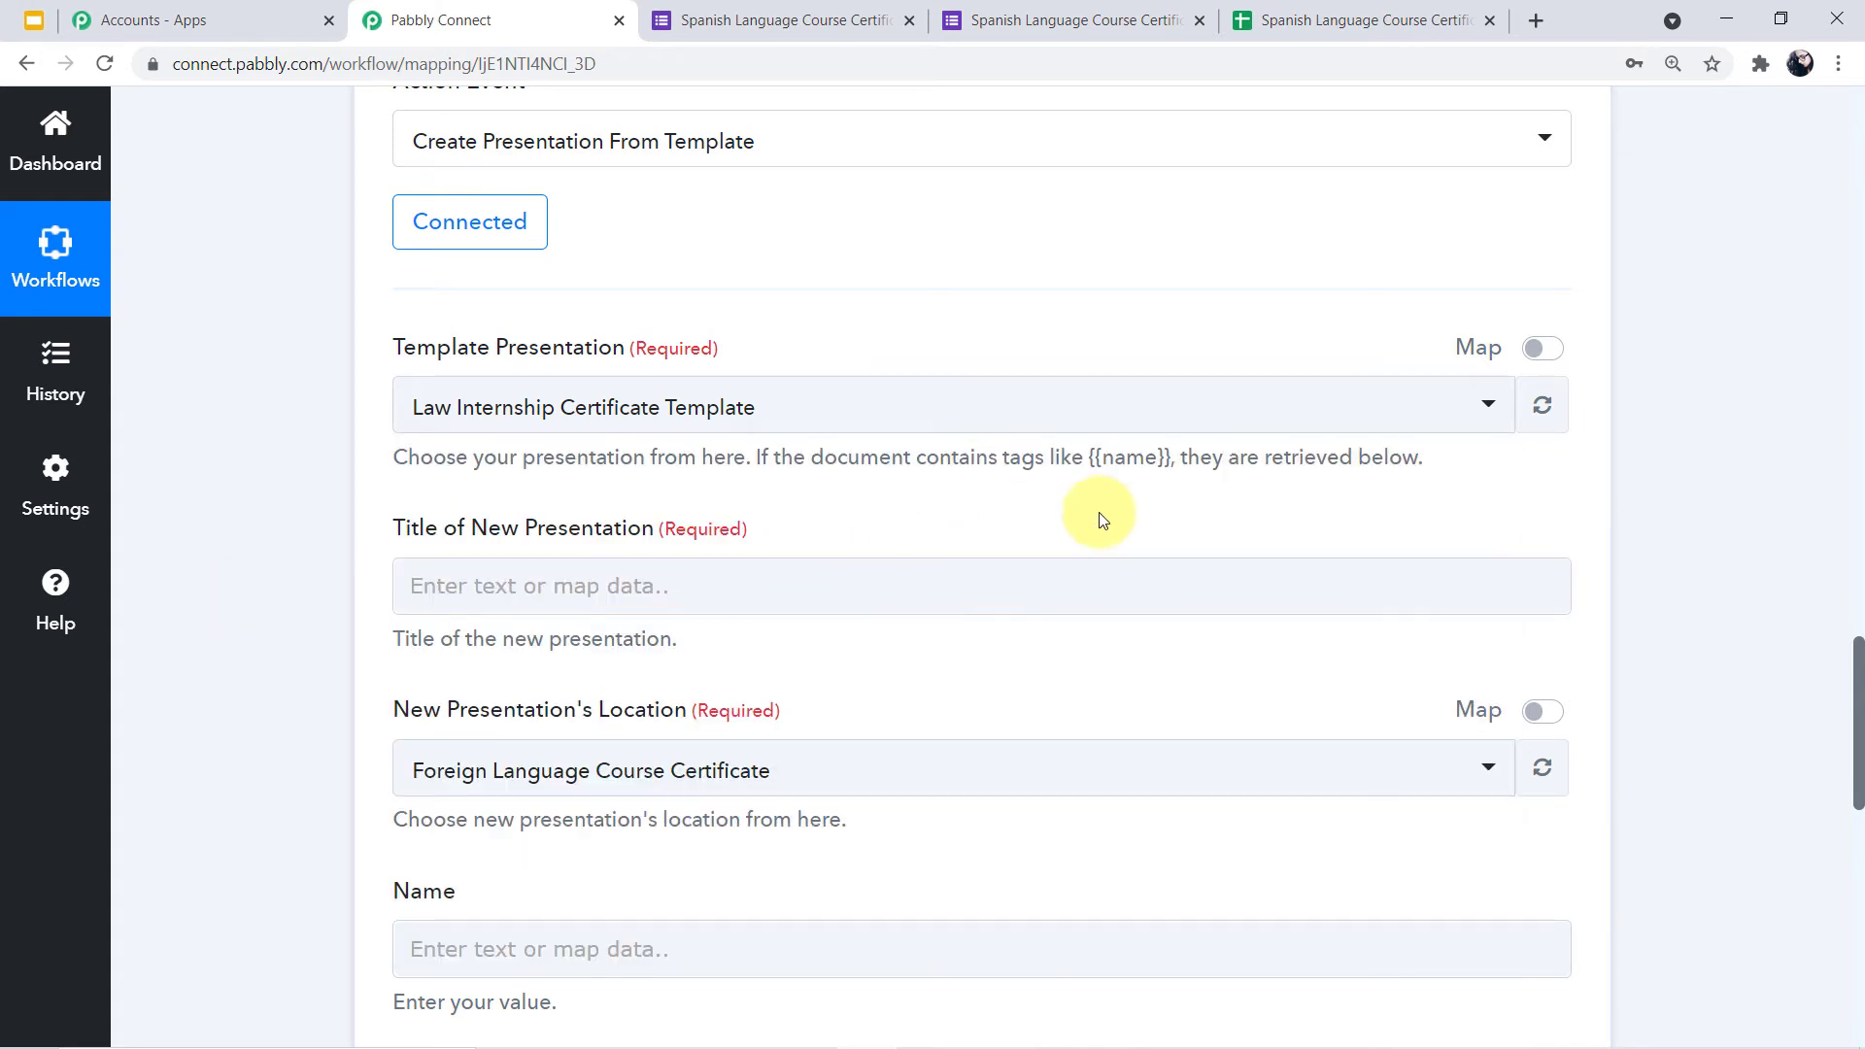
scroll(1100, 516, up, 1)
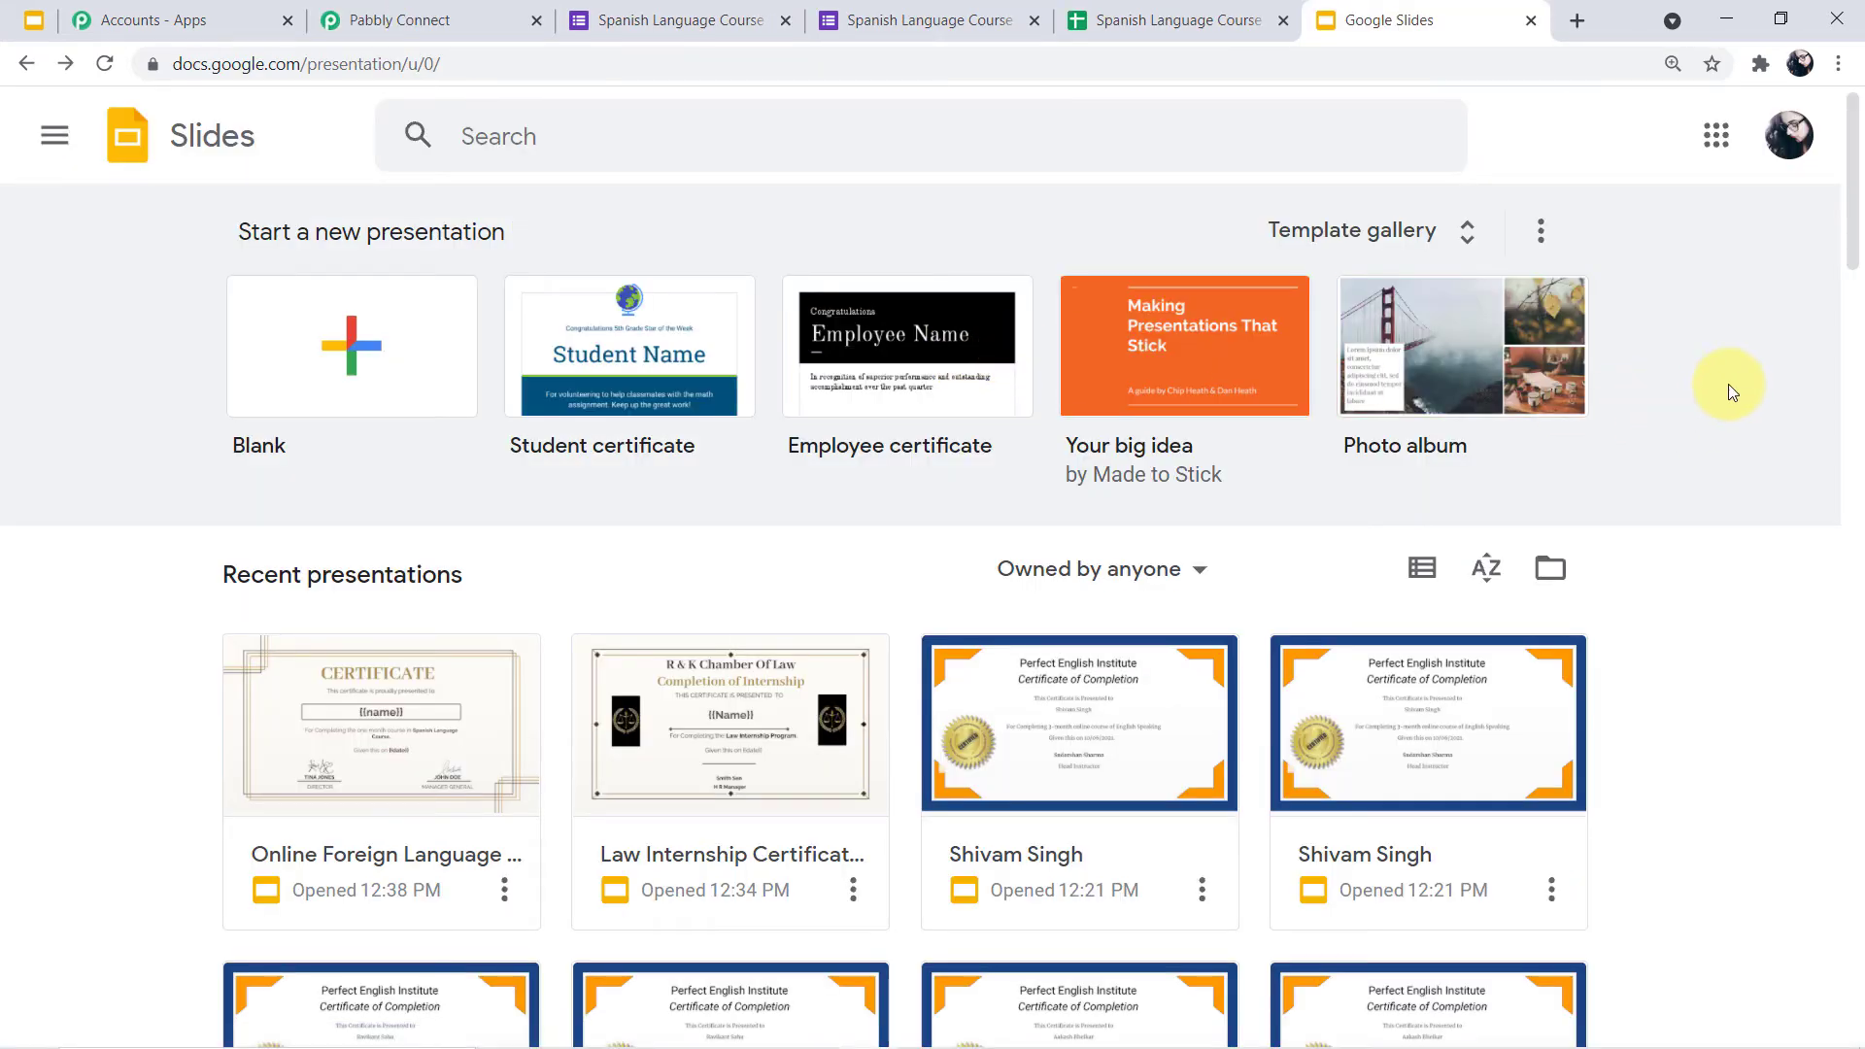
Review the Online Foreign Language Course Certificate template's title and {{name}}/{{date}} placeholders, then return to Slides home
scroll(1728, 388, down, 7)
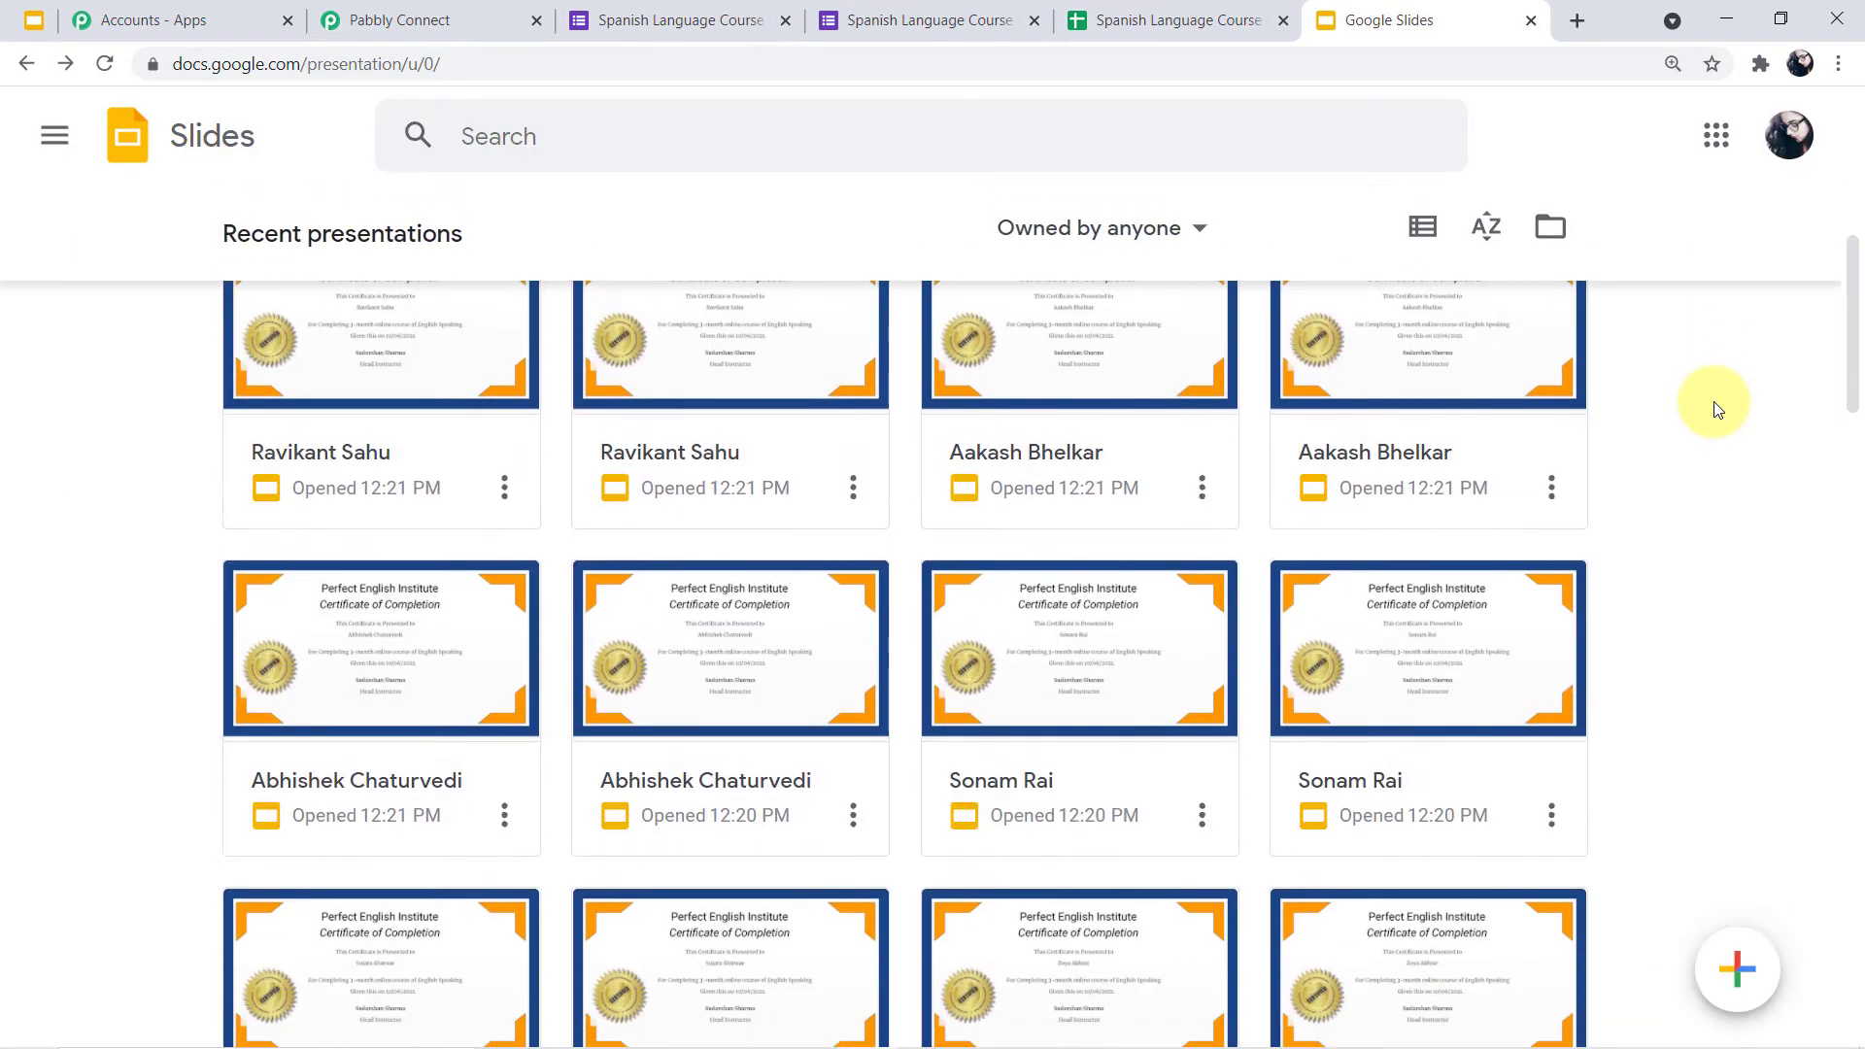
scroll(1714, 408, down, 9)
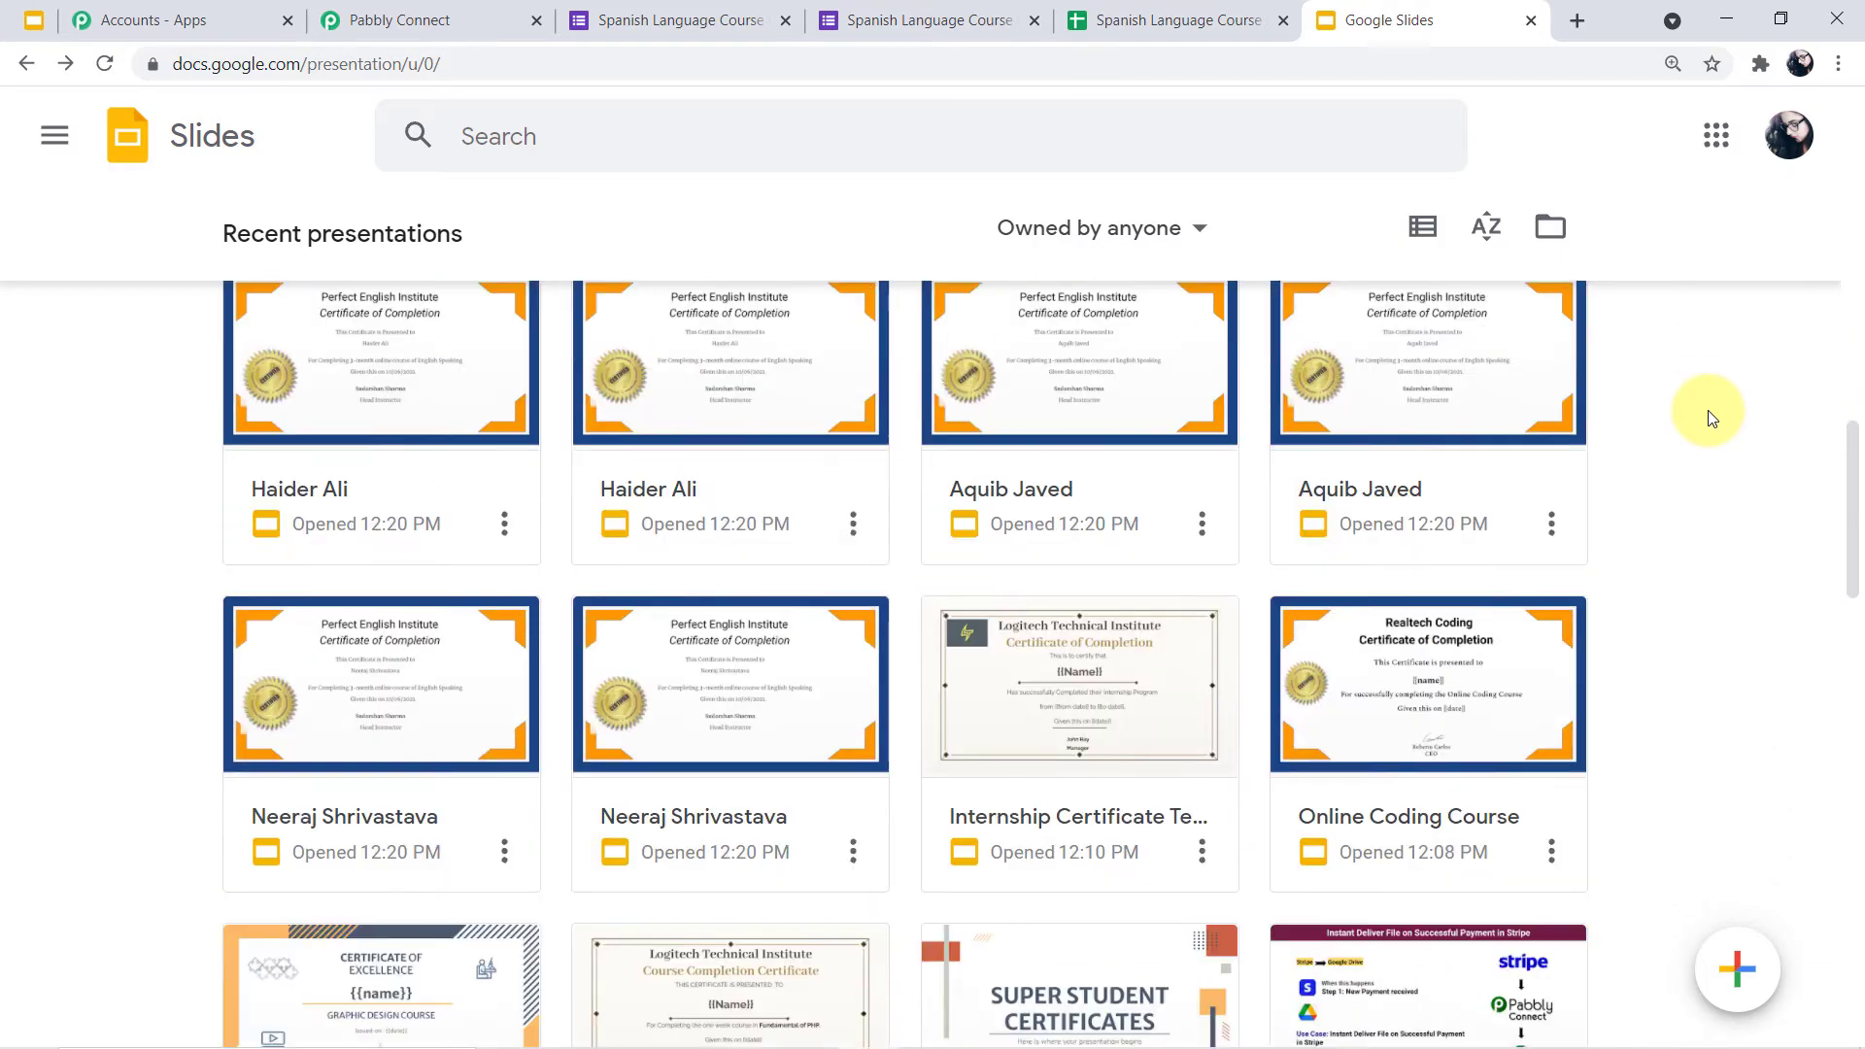
scroll(1707, 410, down, 8)
scroll(1708, 410, up, 5)
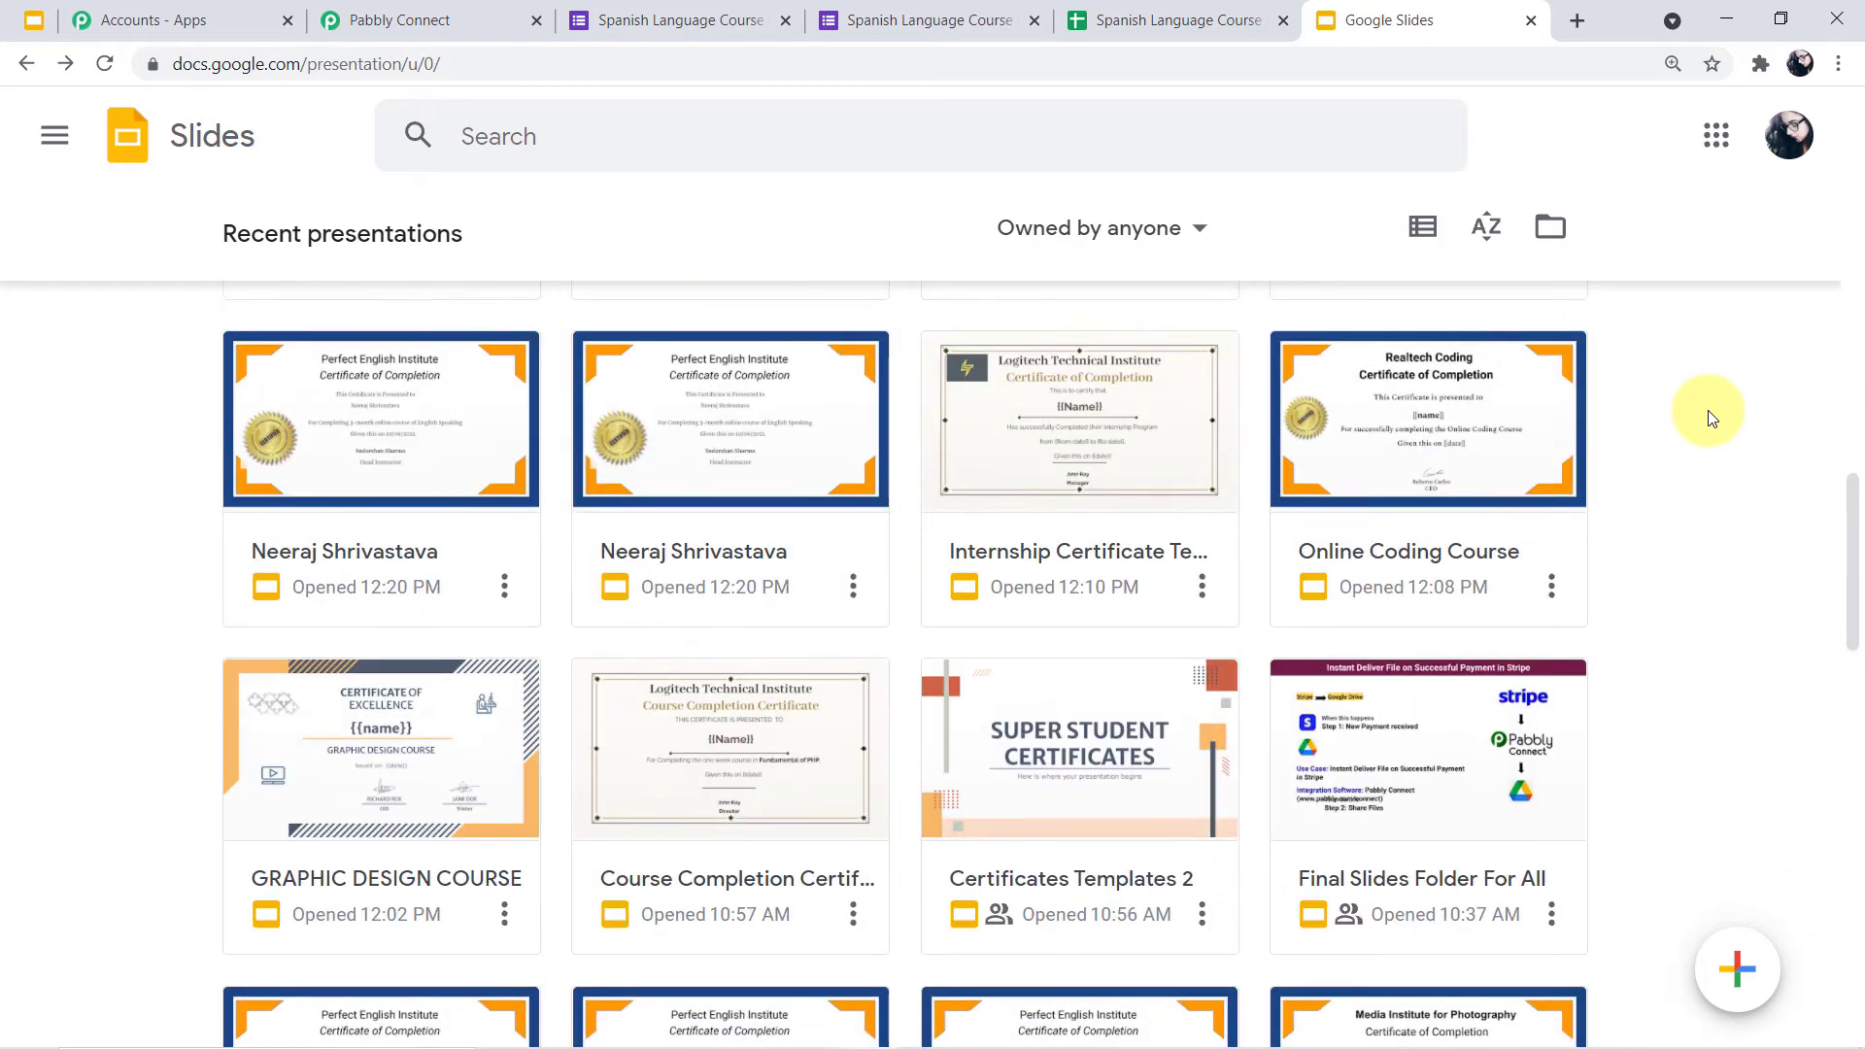
scroll(1707, 409, up, 20)
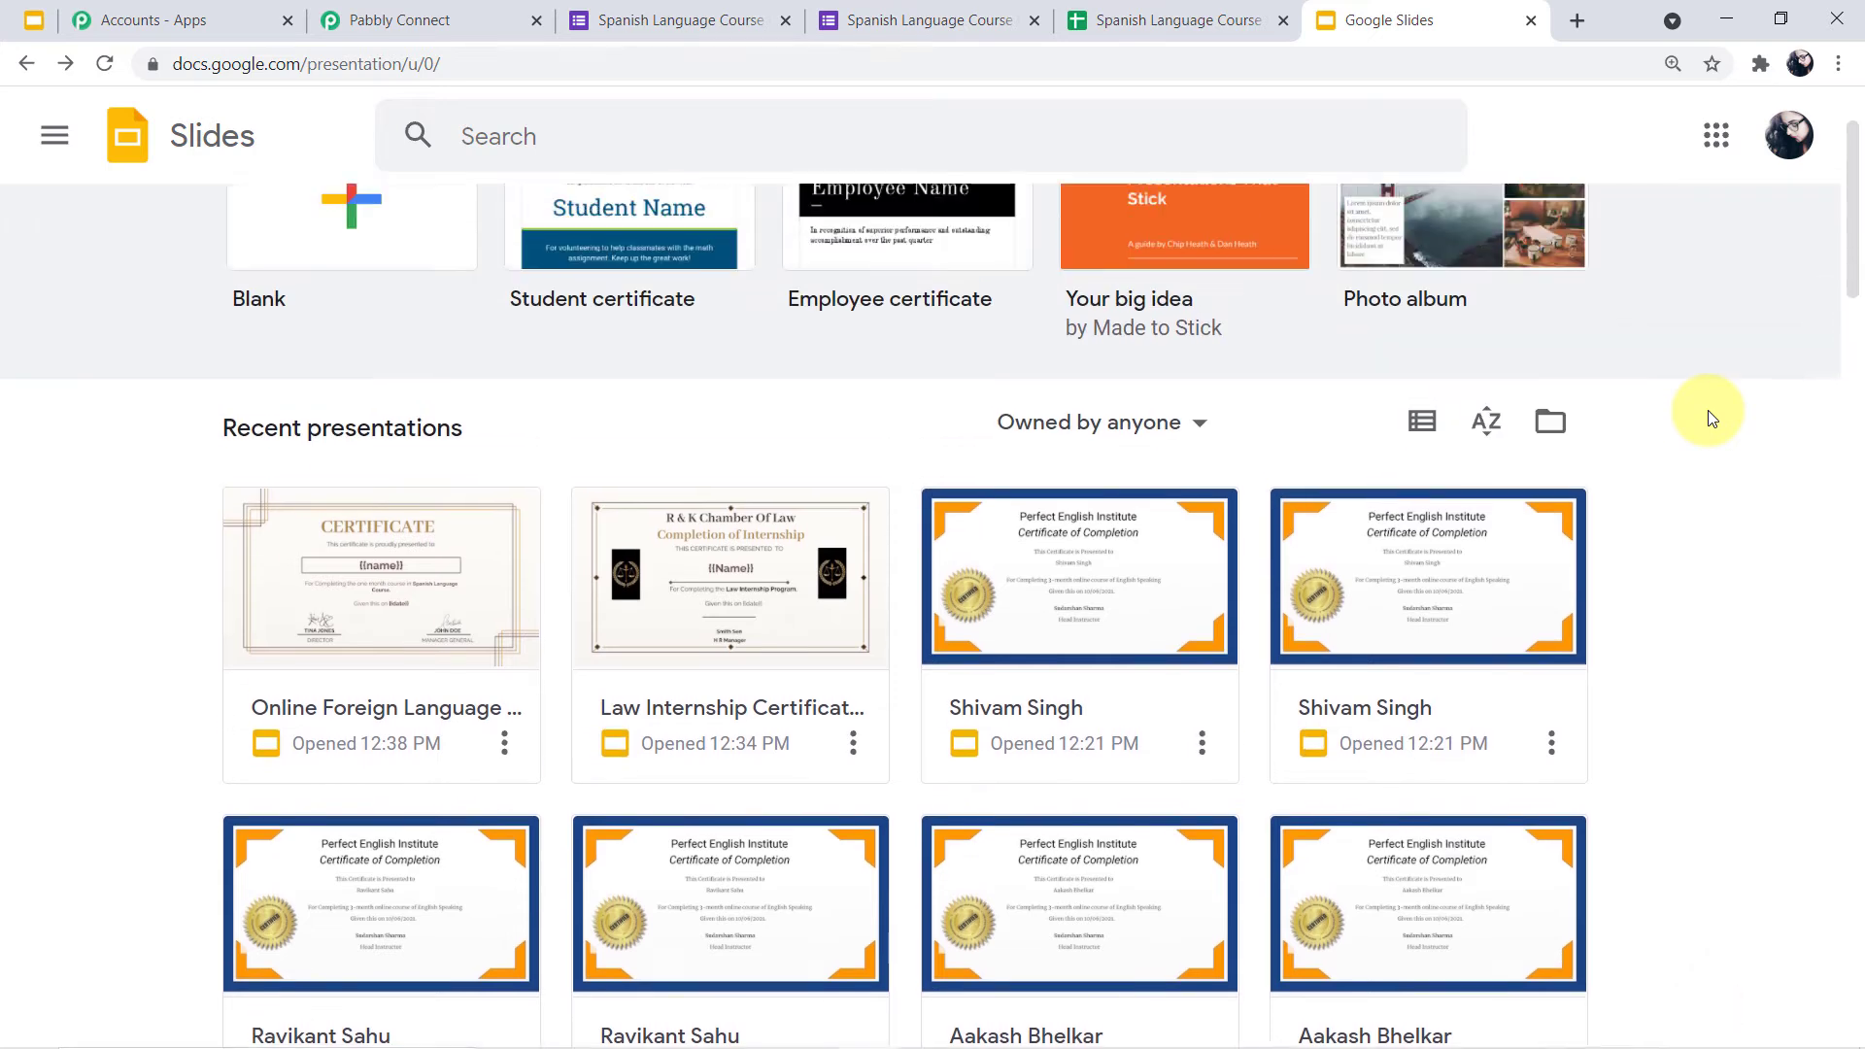
scroll(1712, 419, up, 2)
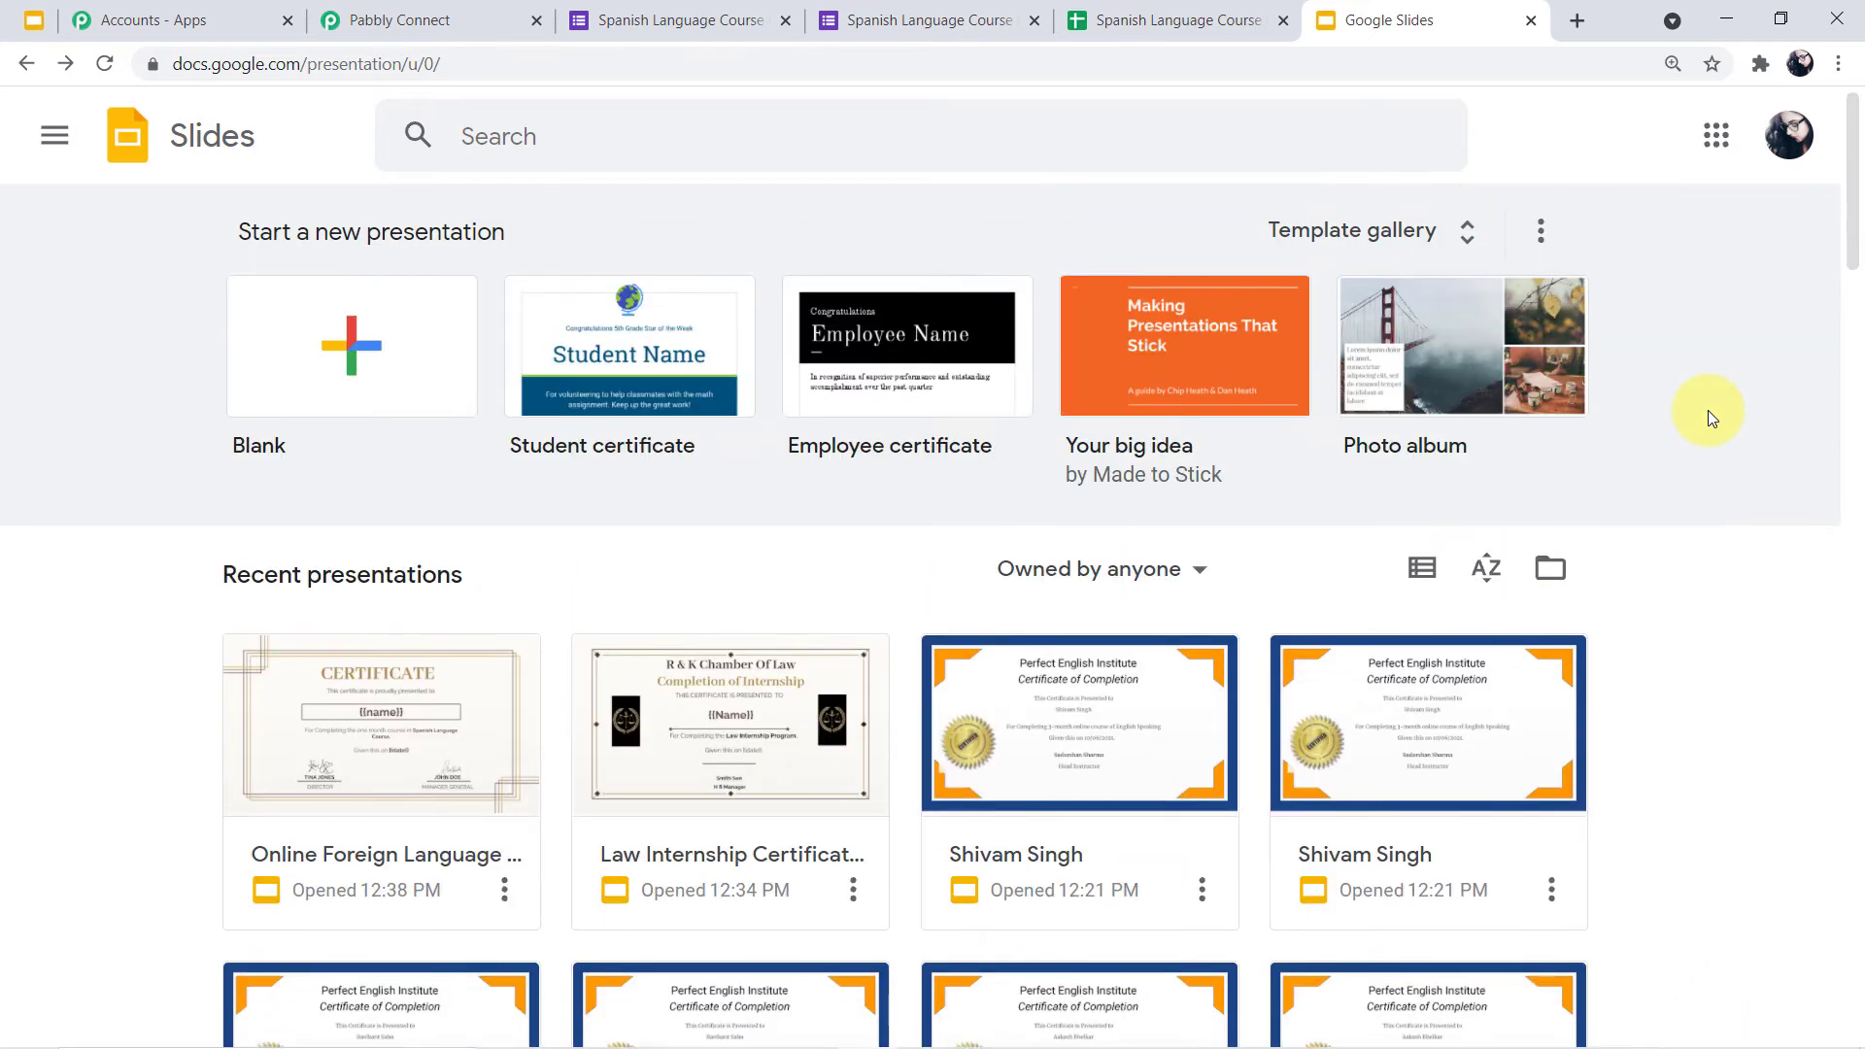
click(442, 785)
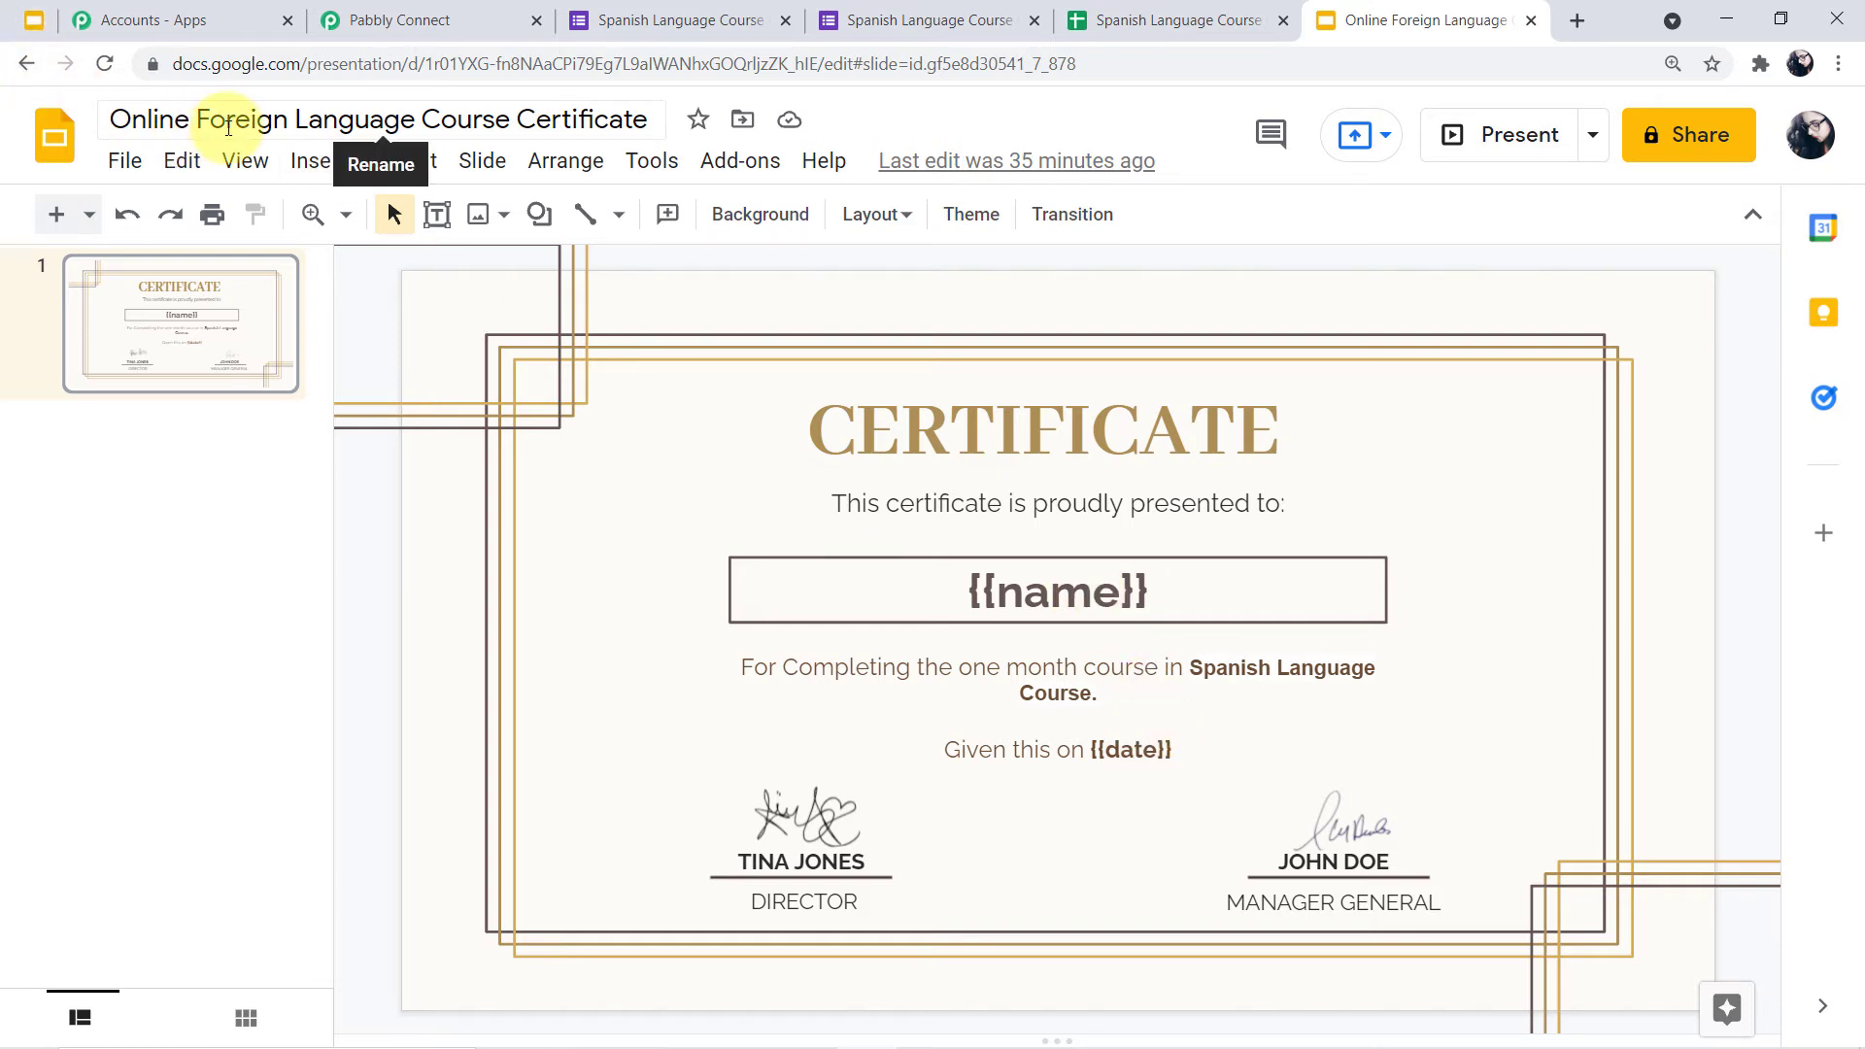
click(219, 118)
click(27, 63)
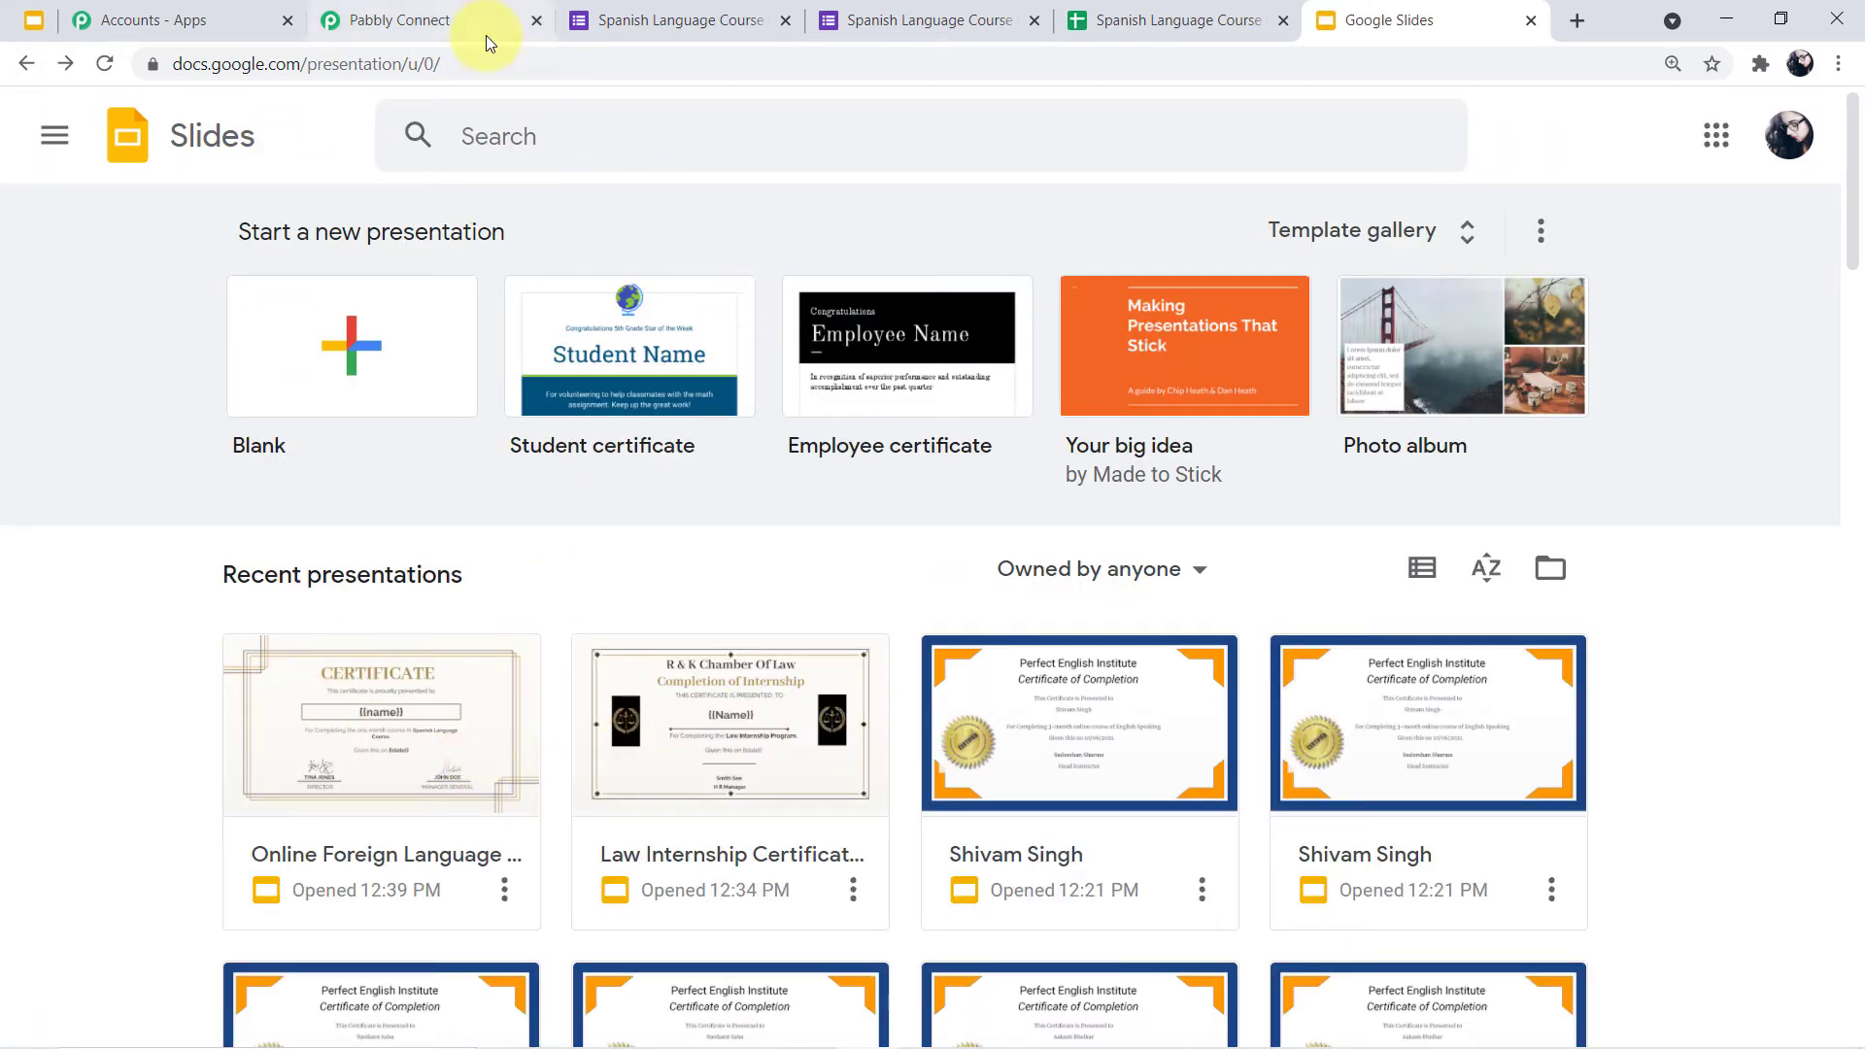
Choose Online Foreign Language Course Certificate as the Template Presentation
click(469, 9)
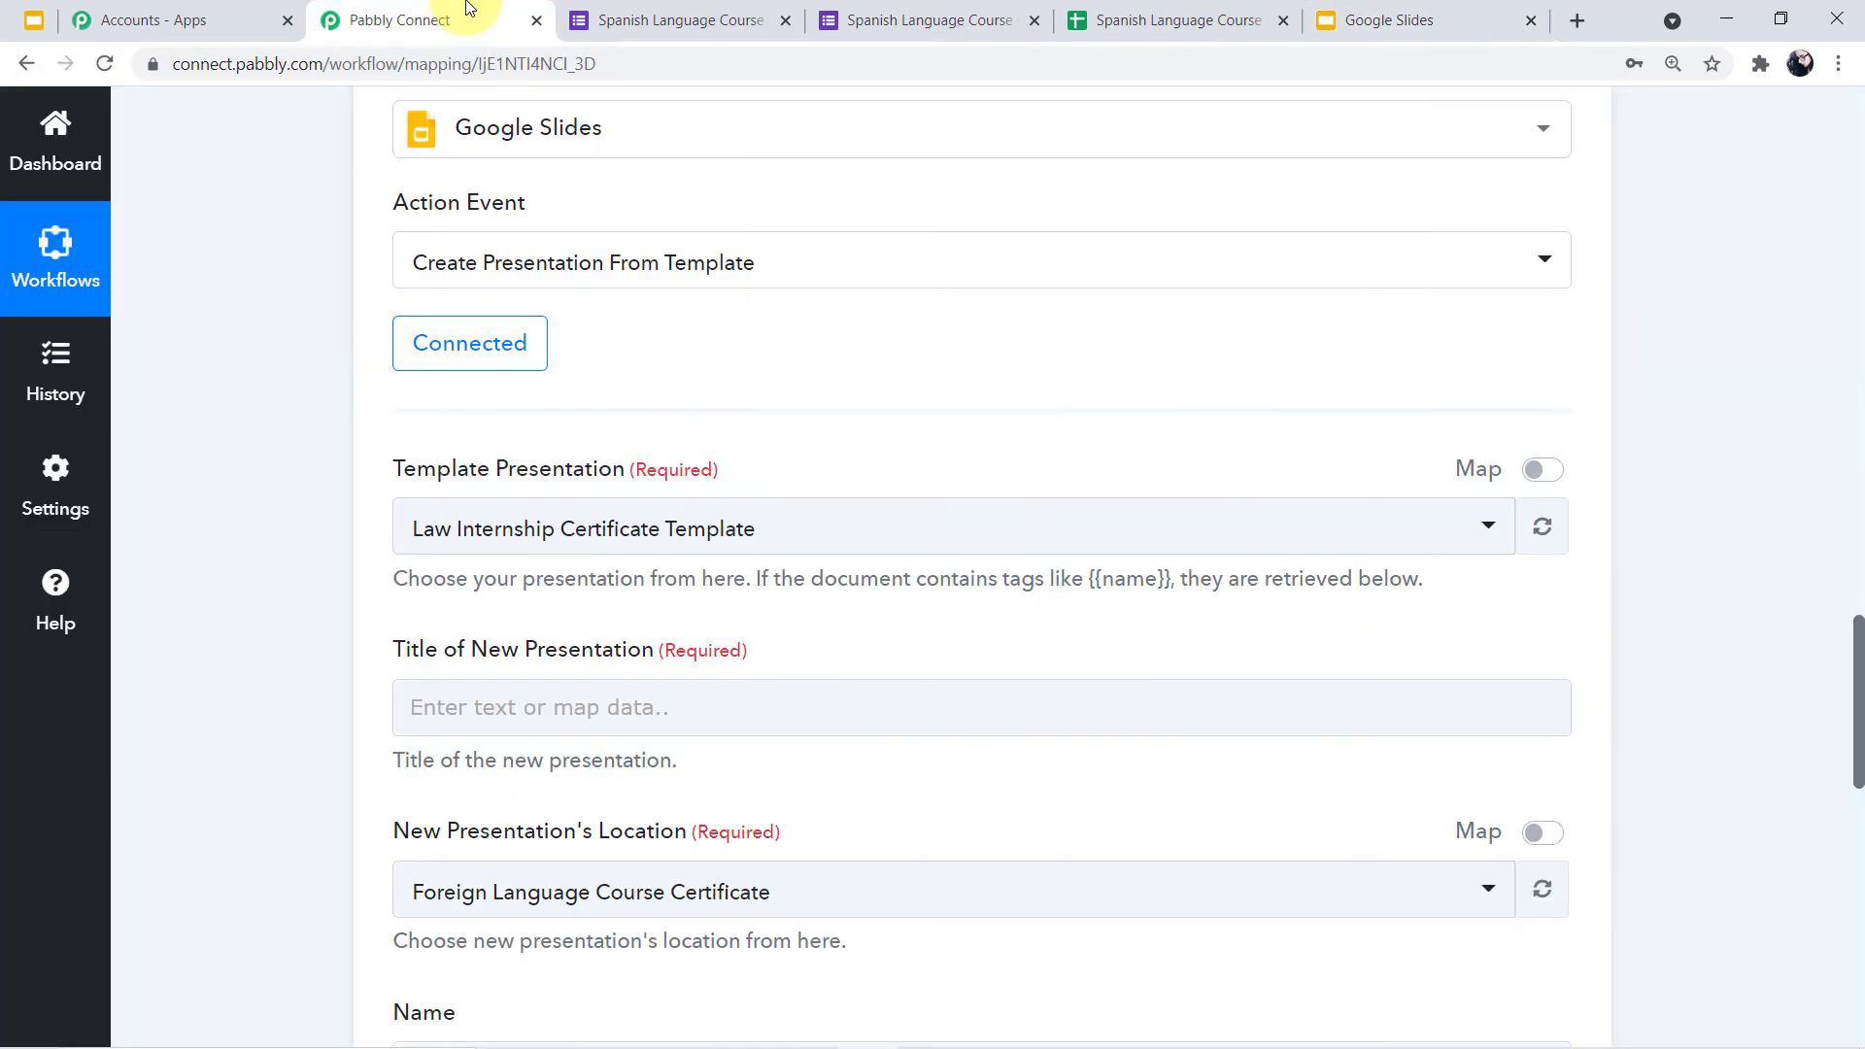
click(1487, 525)
scroll(1169, 708, down, 5)
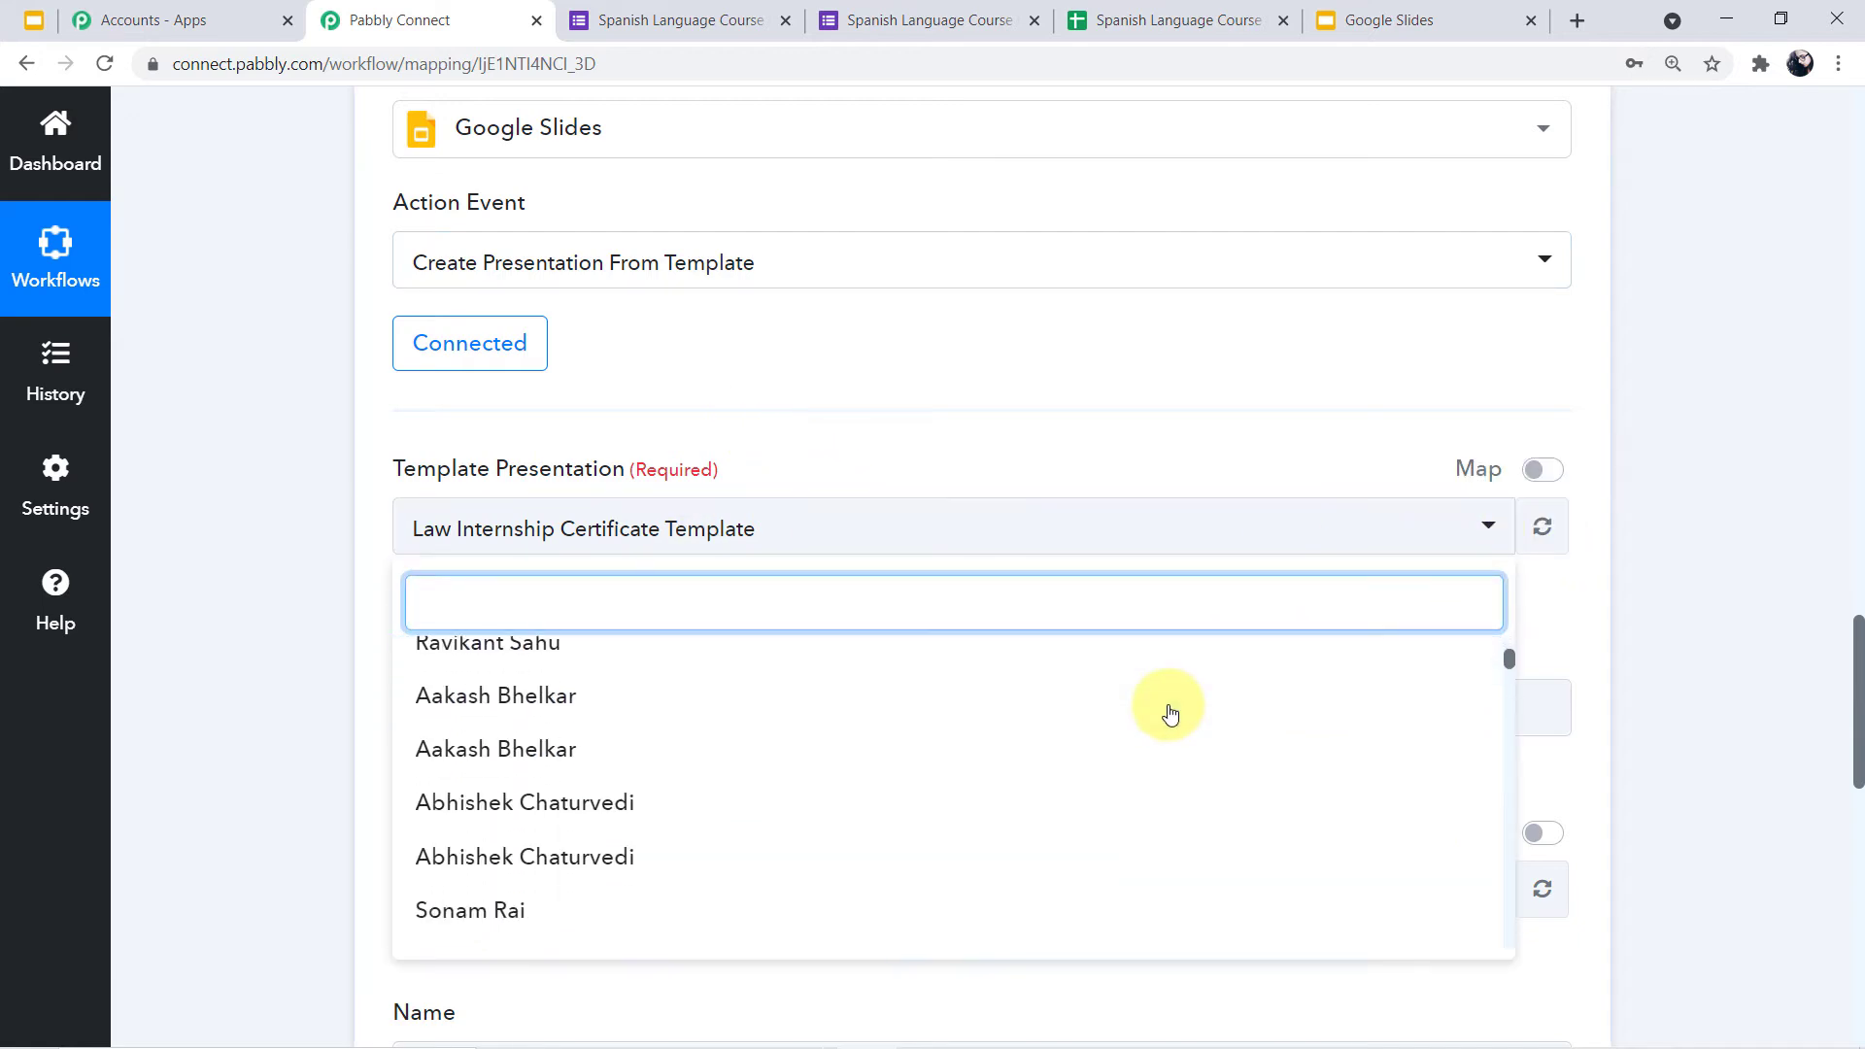
scroll(1170, 714, down, 8)
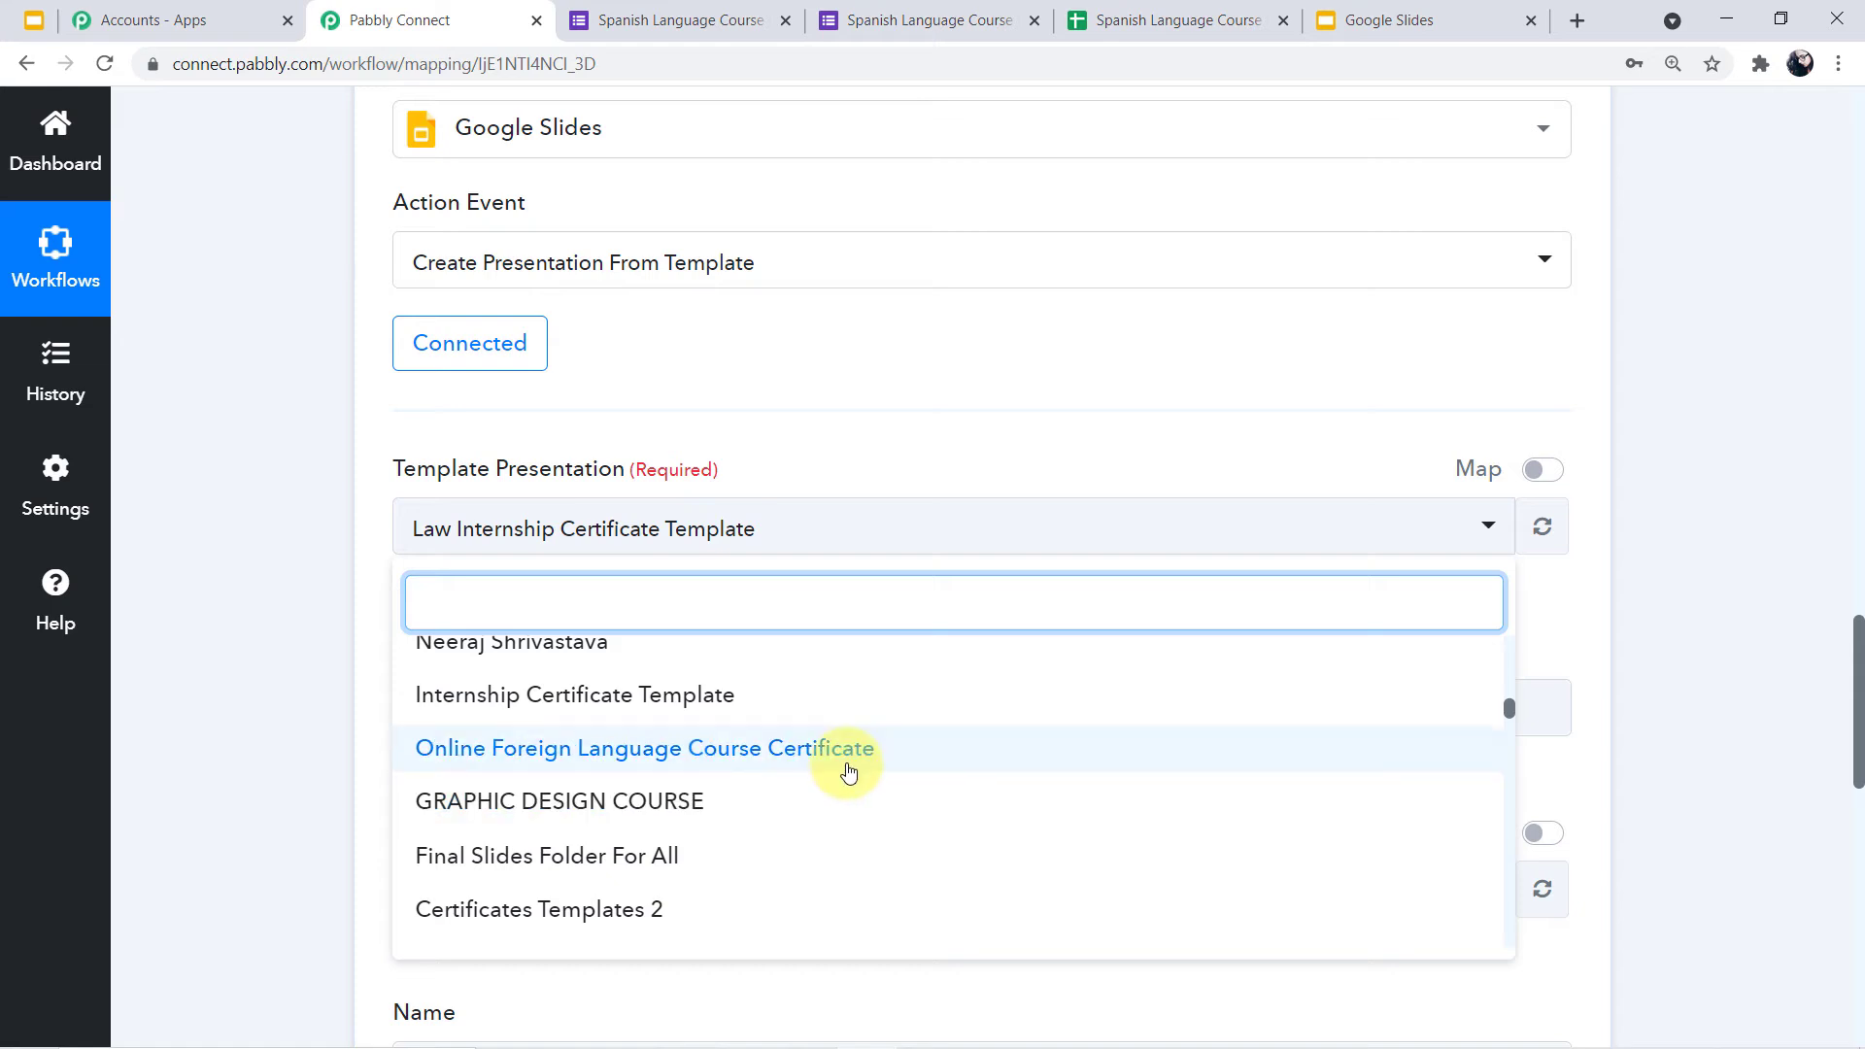
click(848, 767)
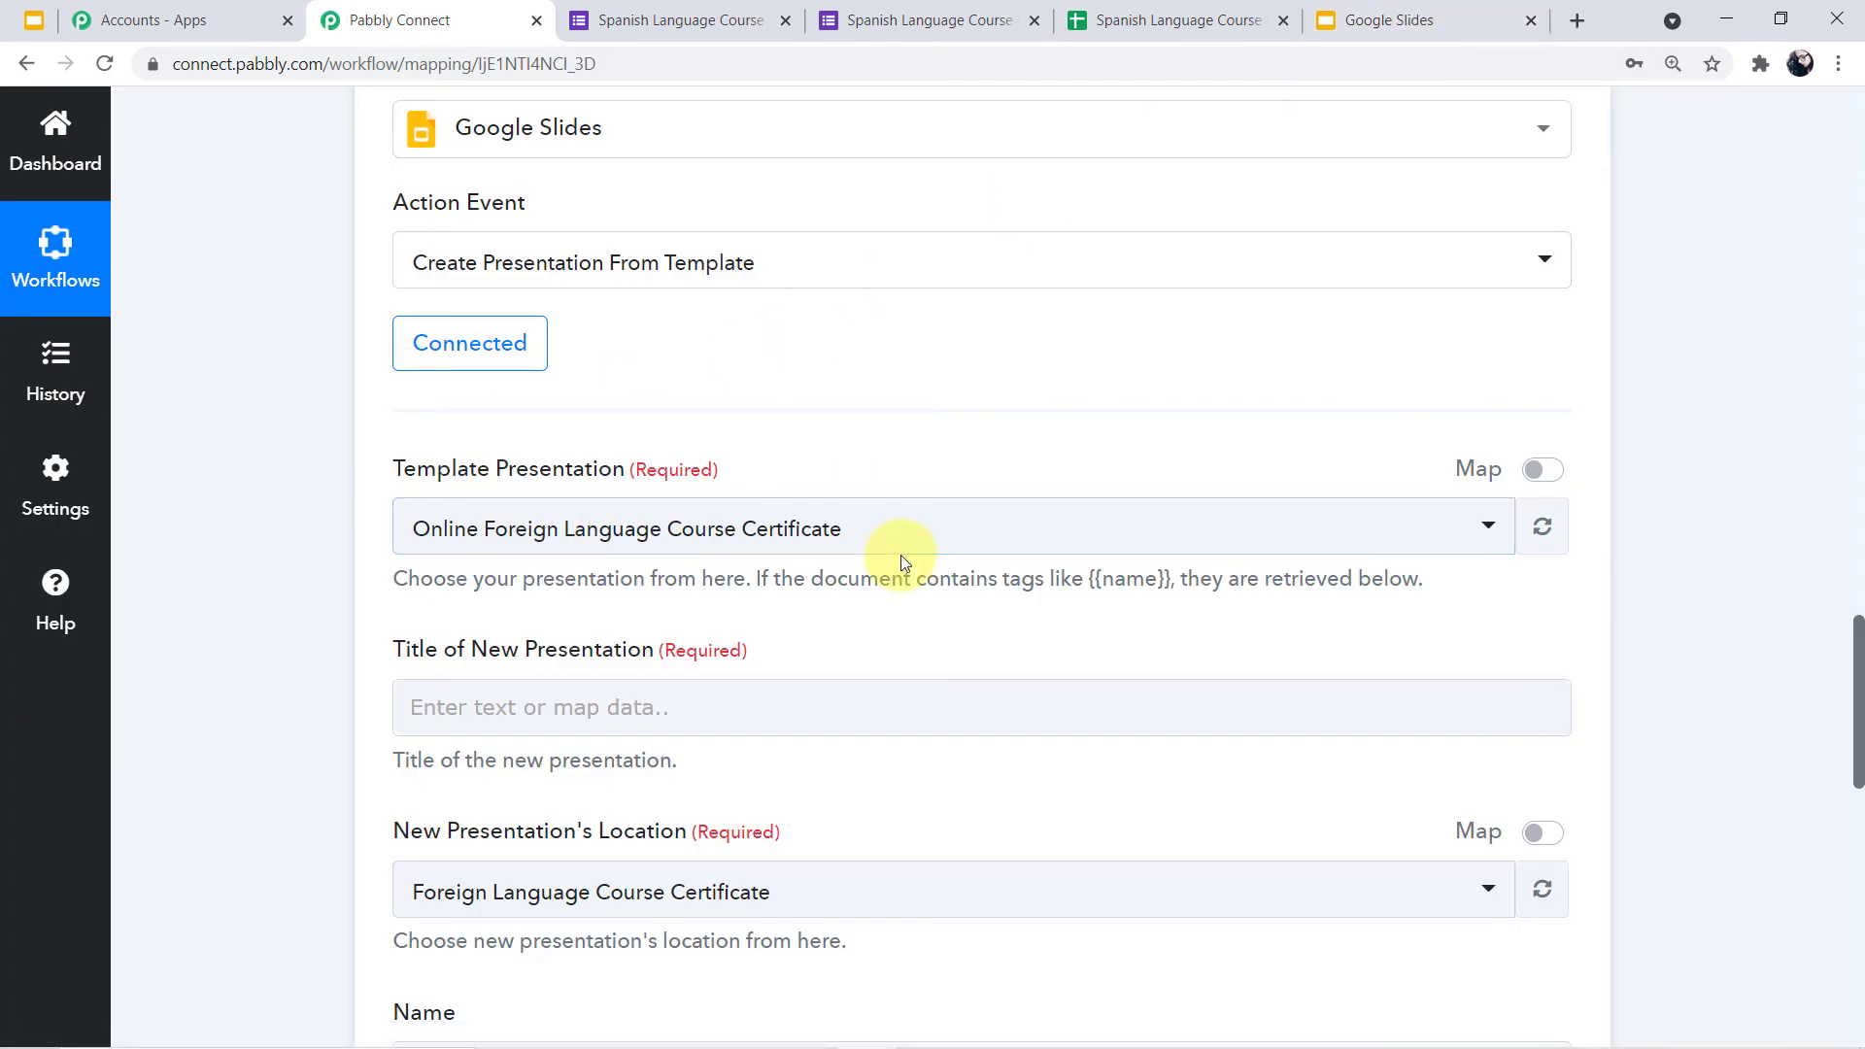
Map the Google Forms Full Name answer into Title of New Presentation
scroll(905, 563, down, 1)
scroll(901, 555, down, 1)
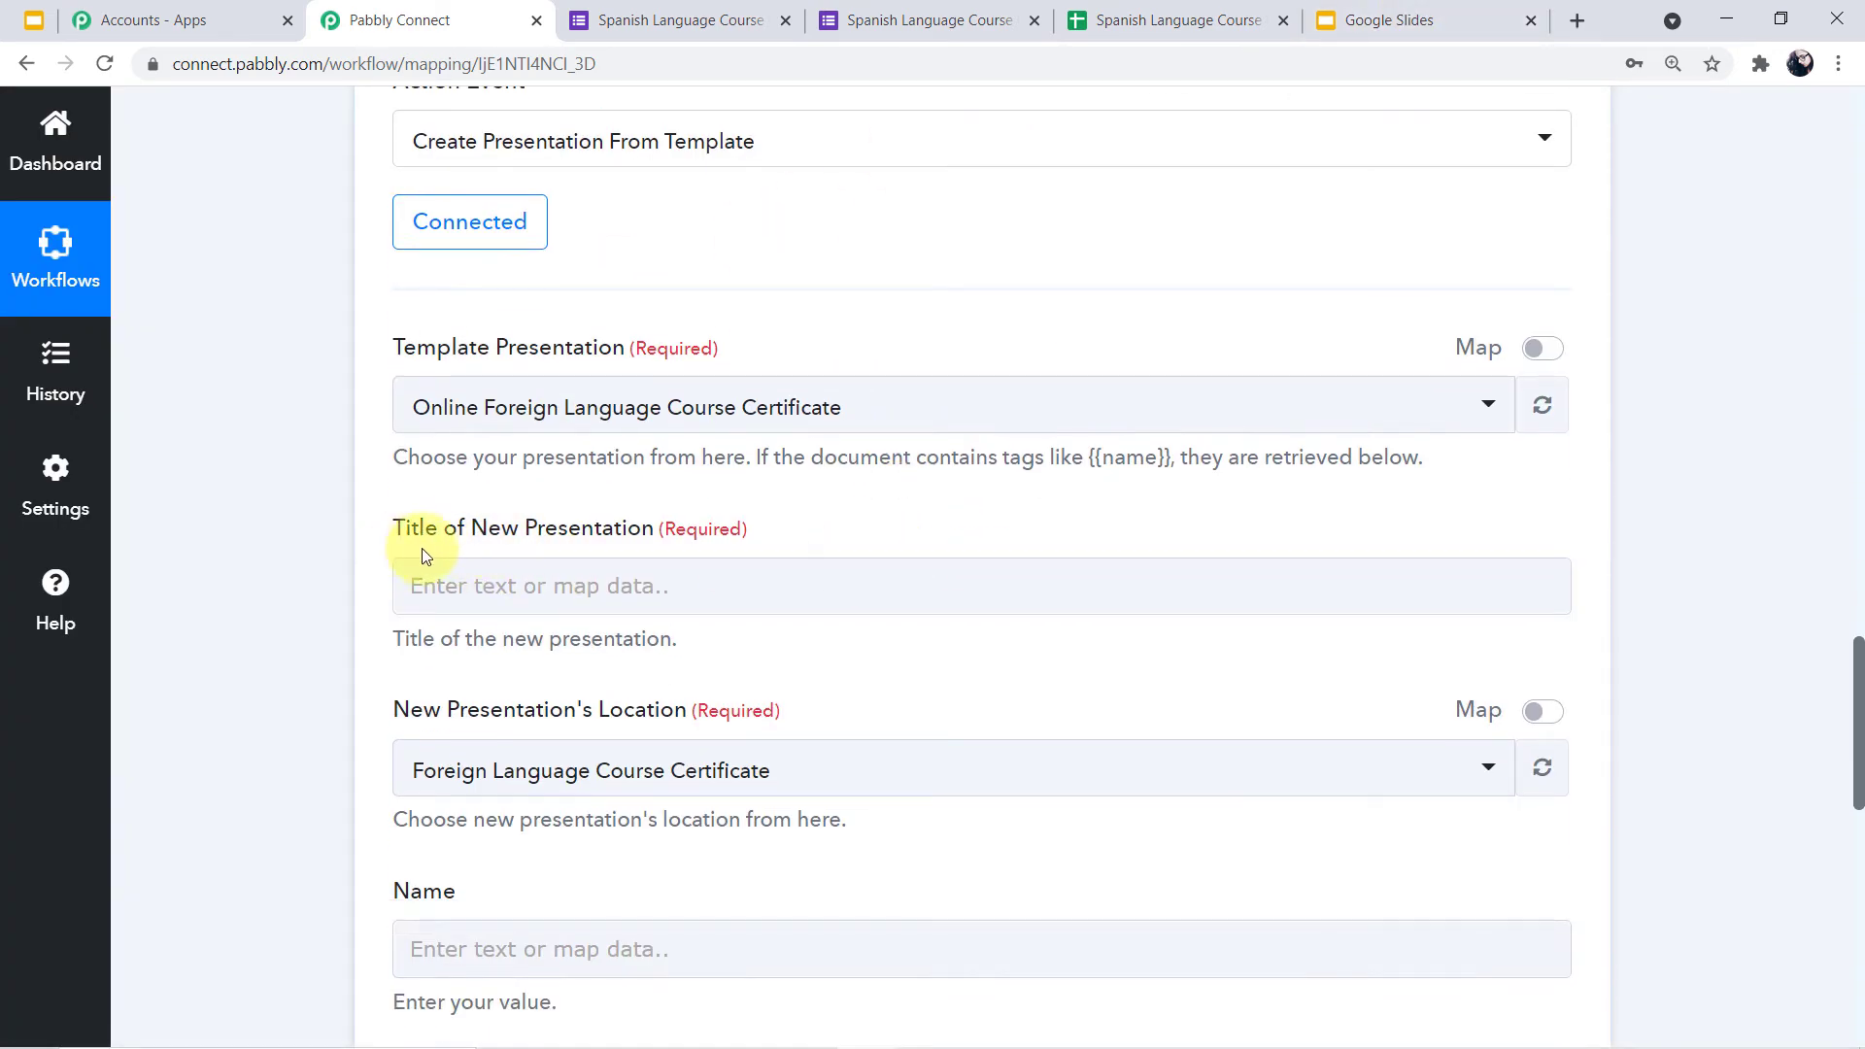
click(881, 566)
click(855, 582)
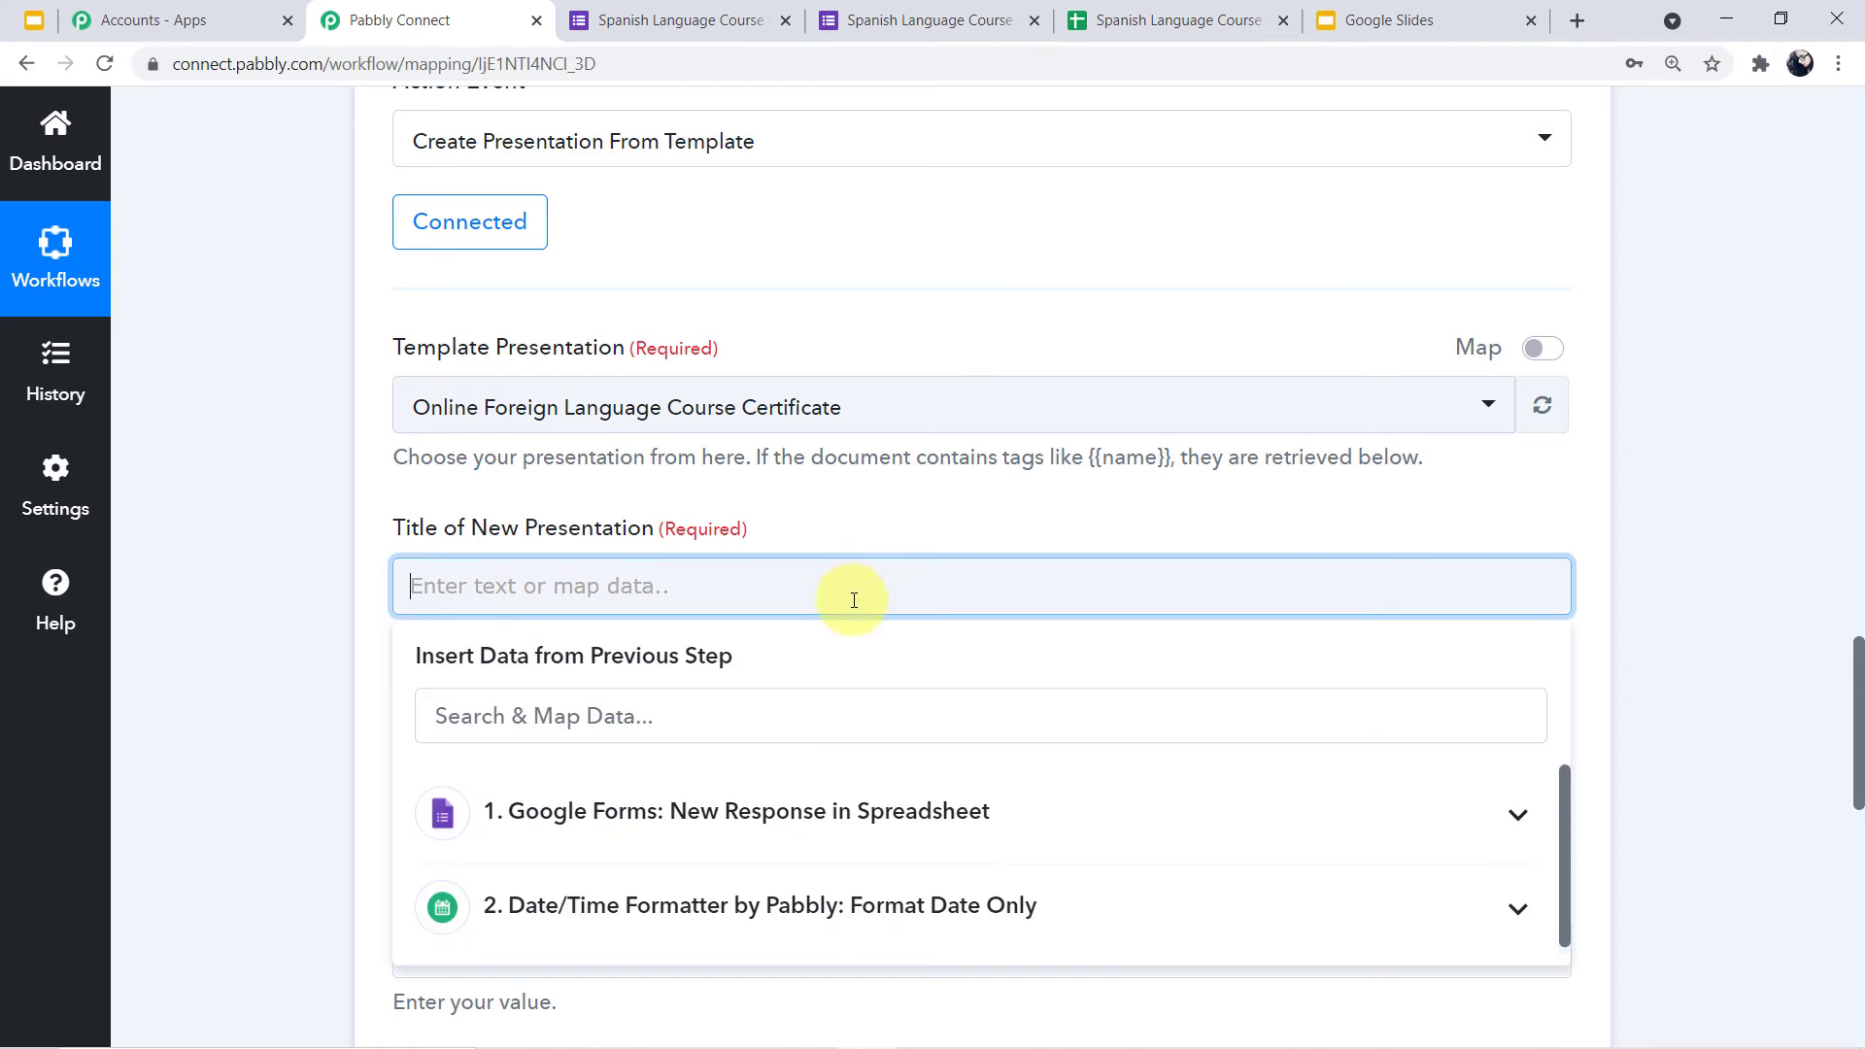
click(881, 825)
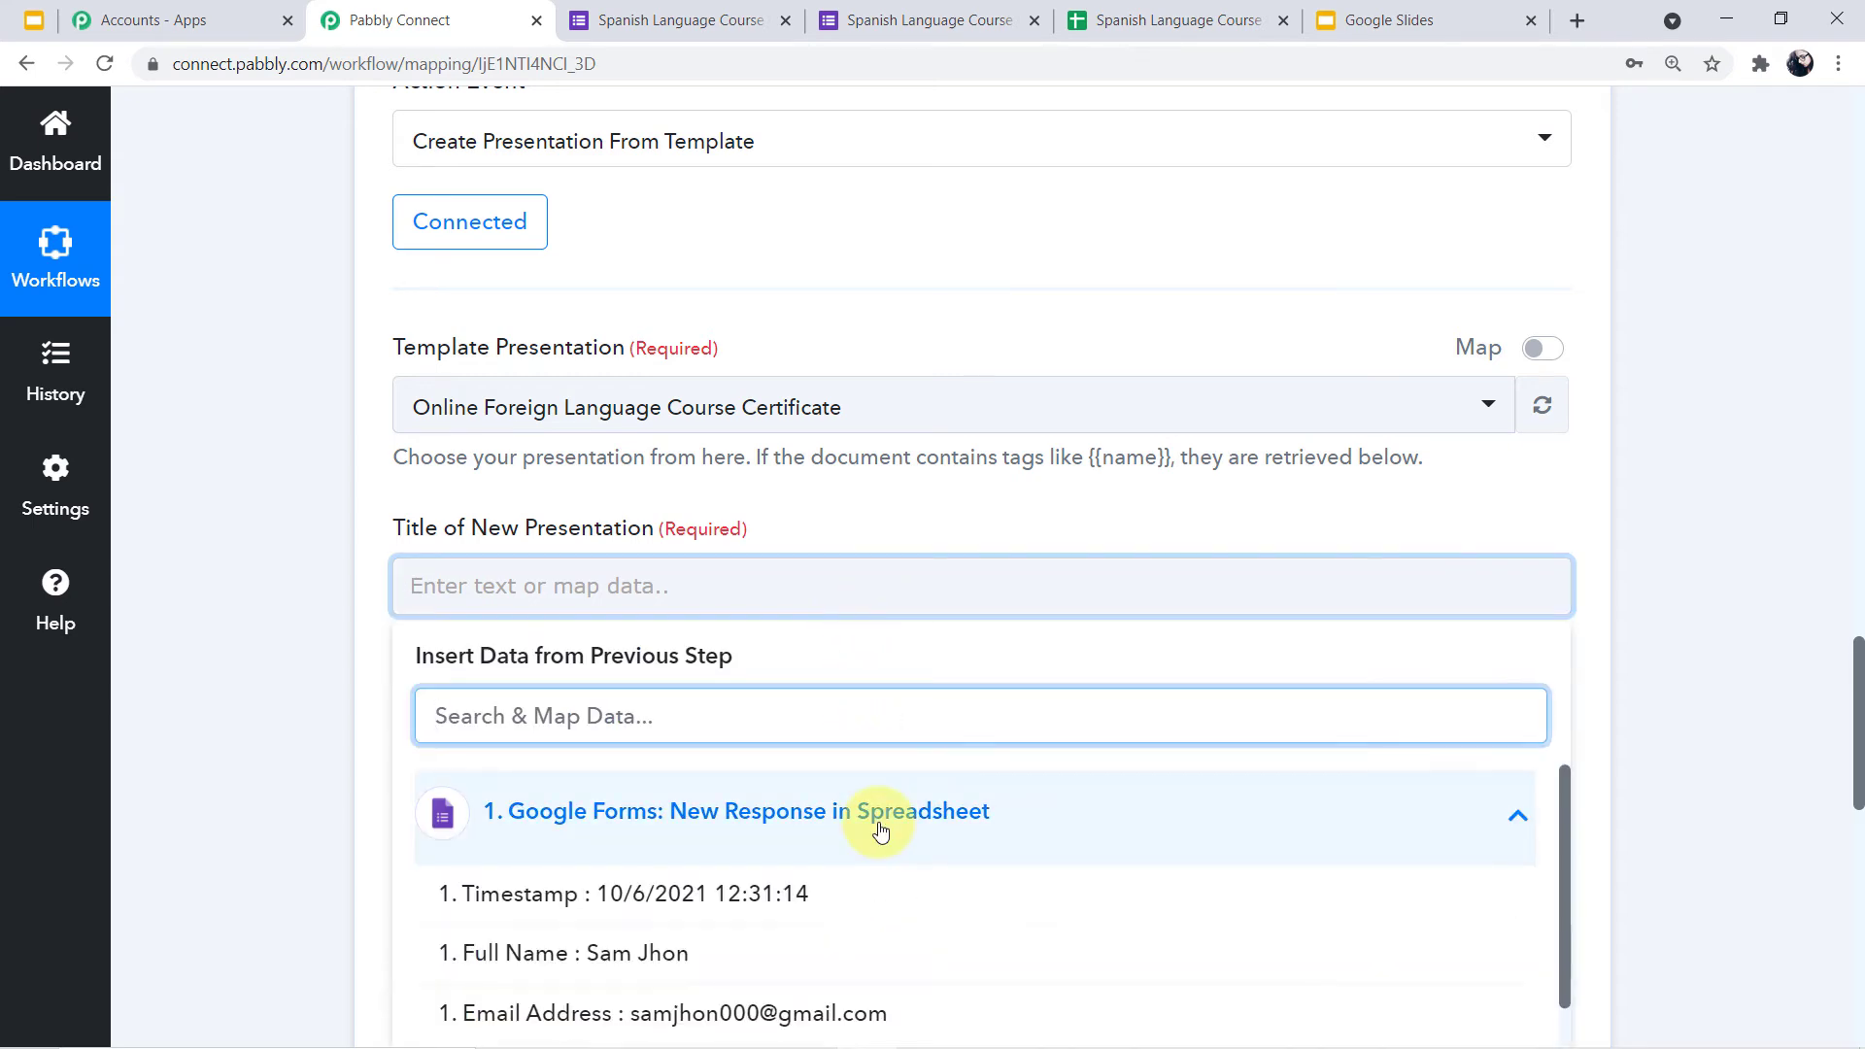
scroll(763, 845, down, 1)
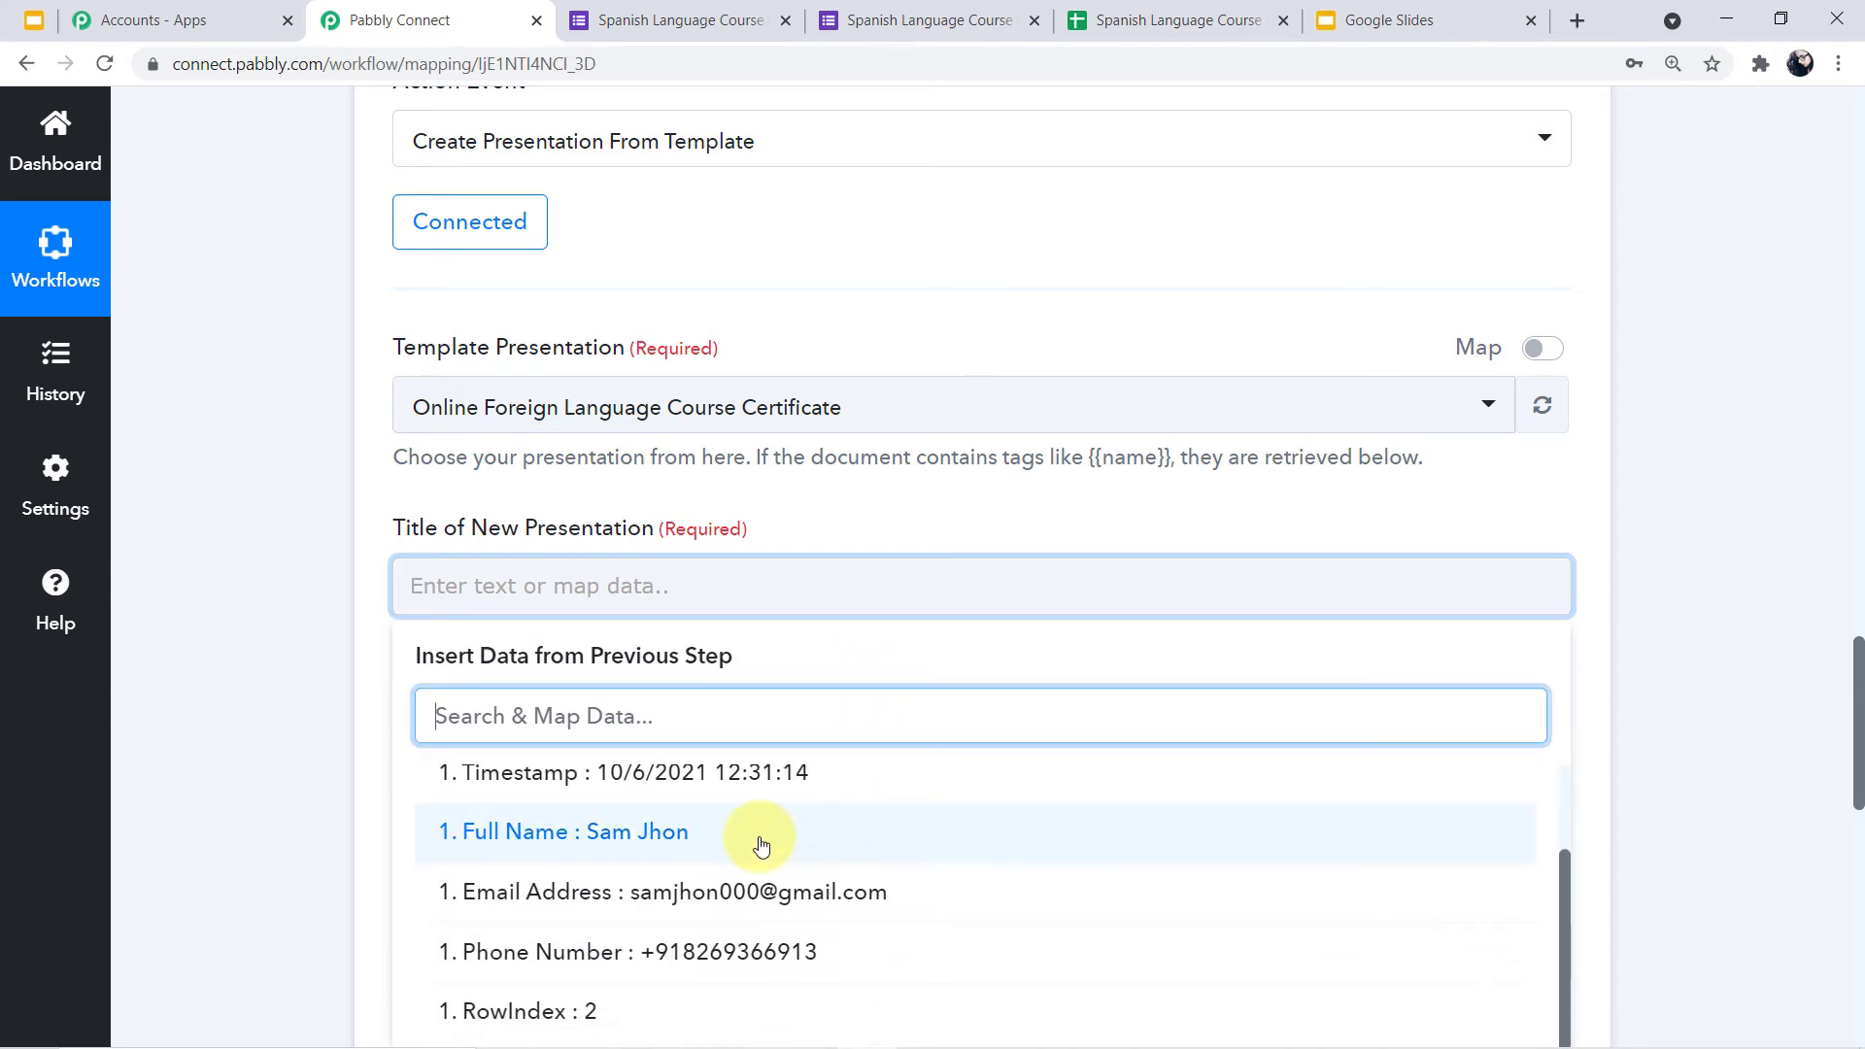
click(760, 835)
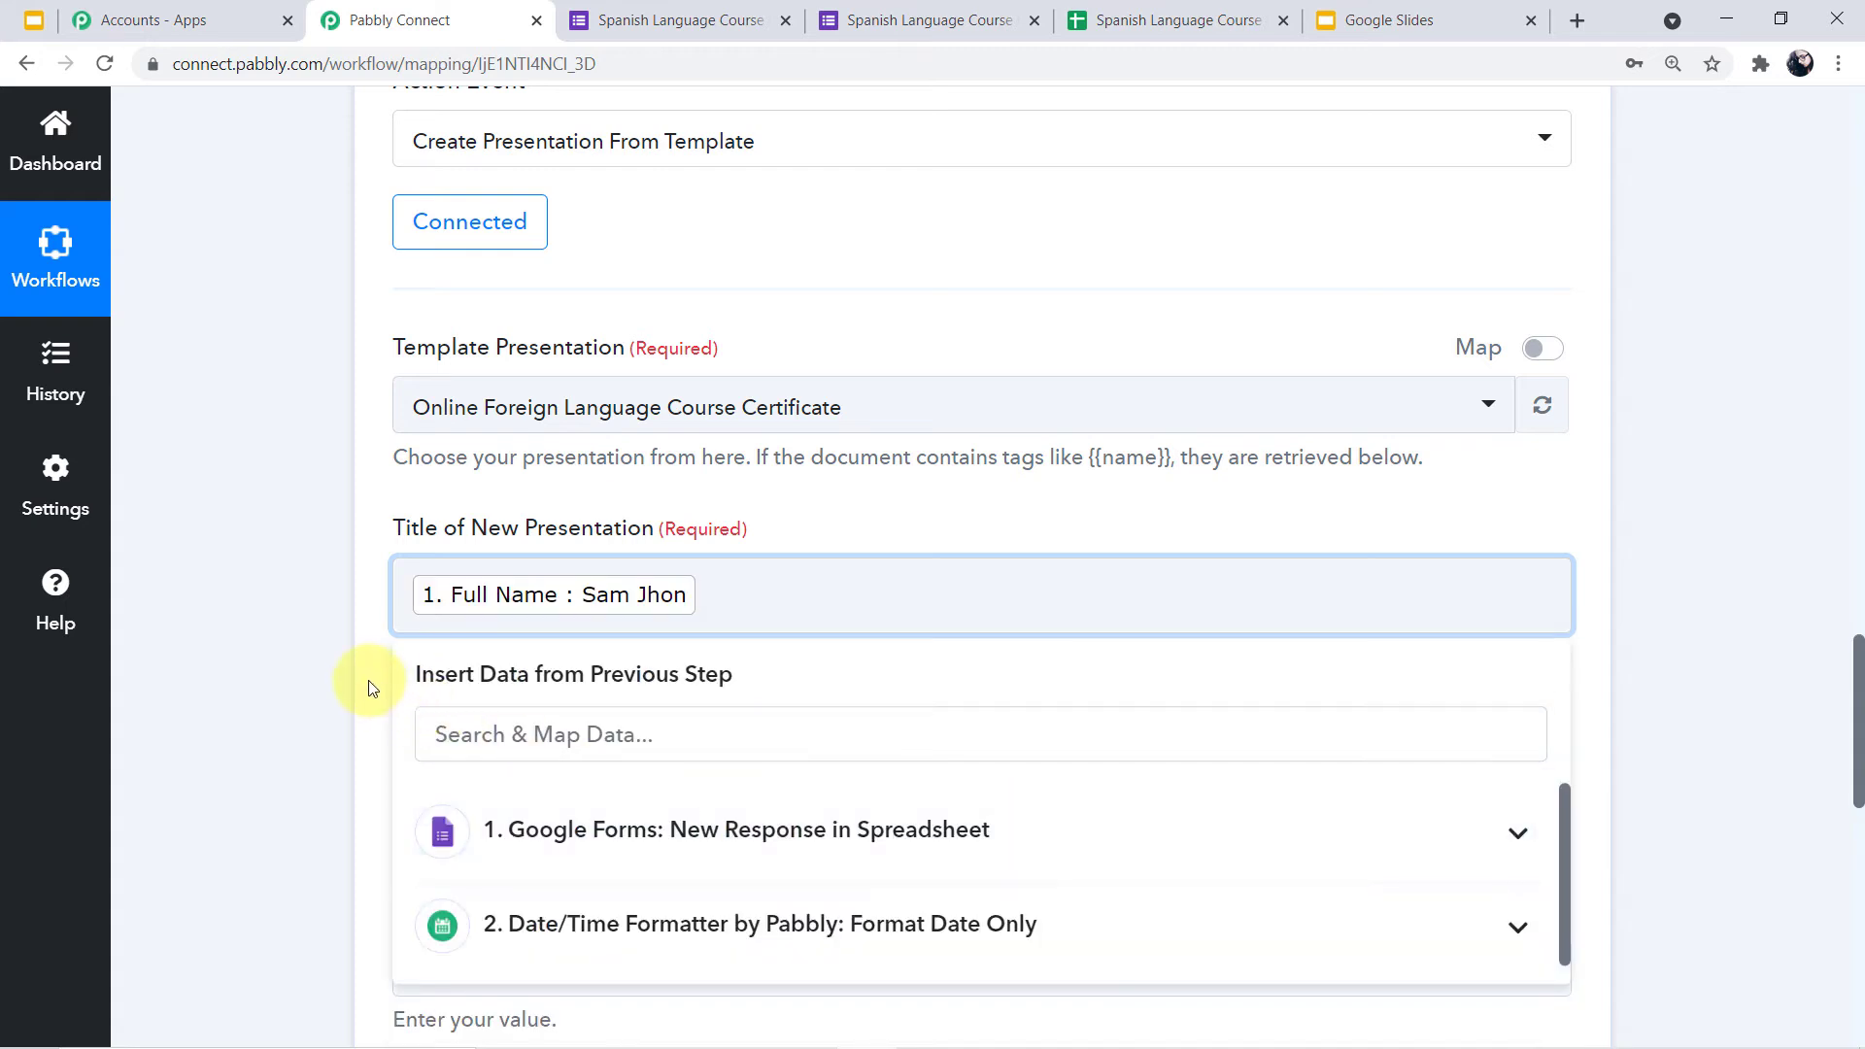
click(334, 680)
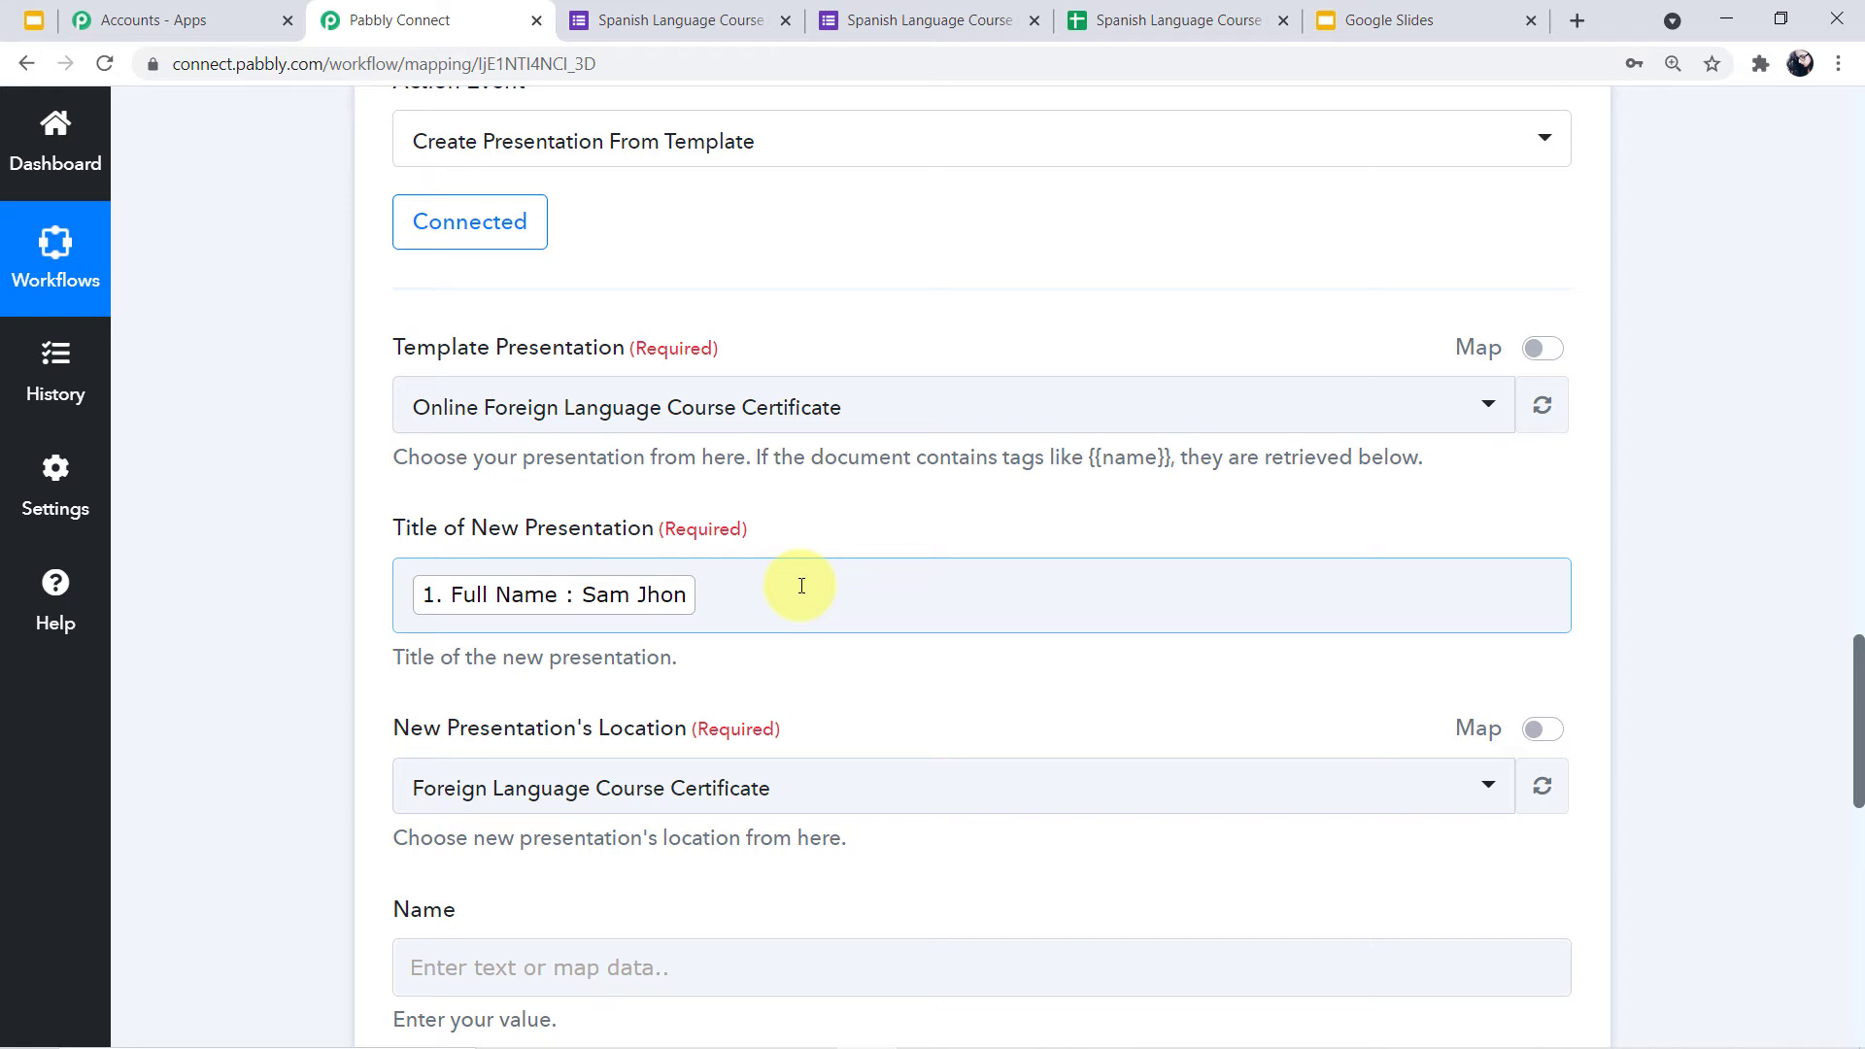
scroll(801, 586, down, 1)
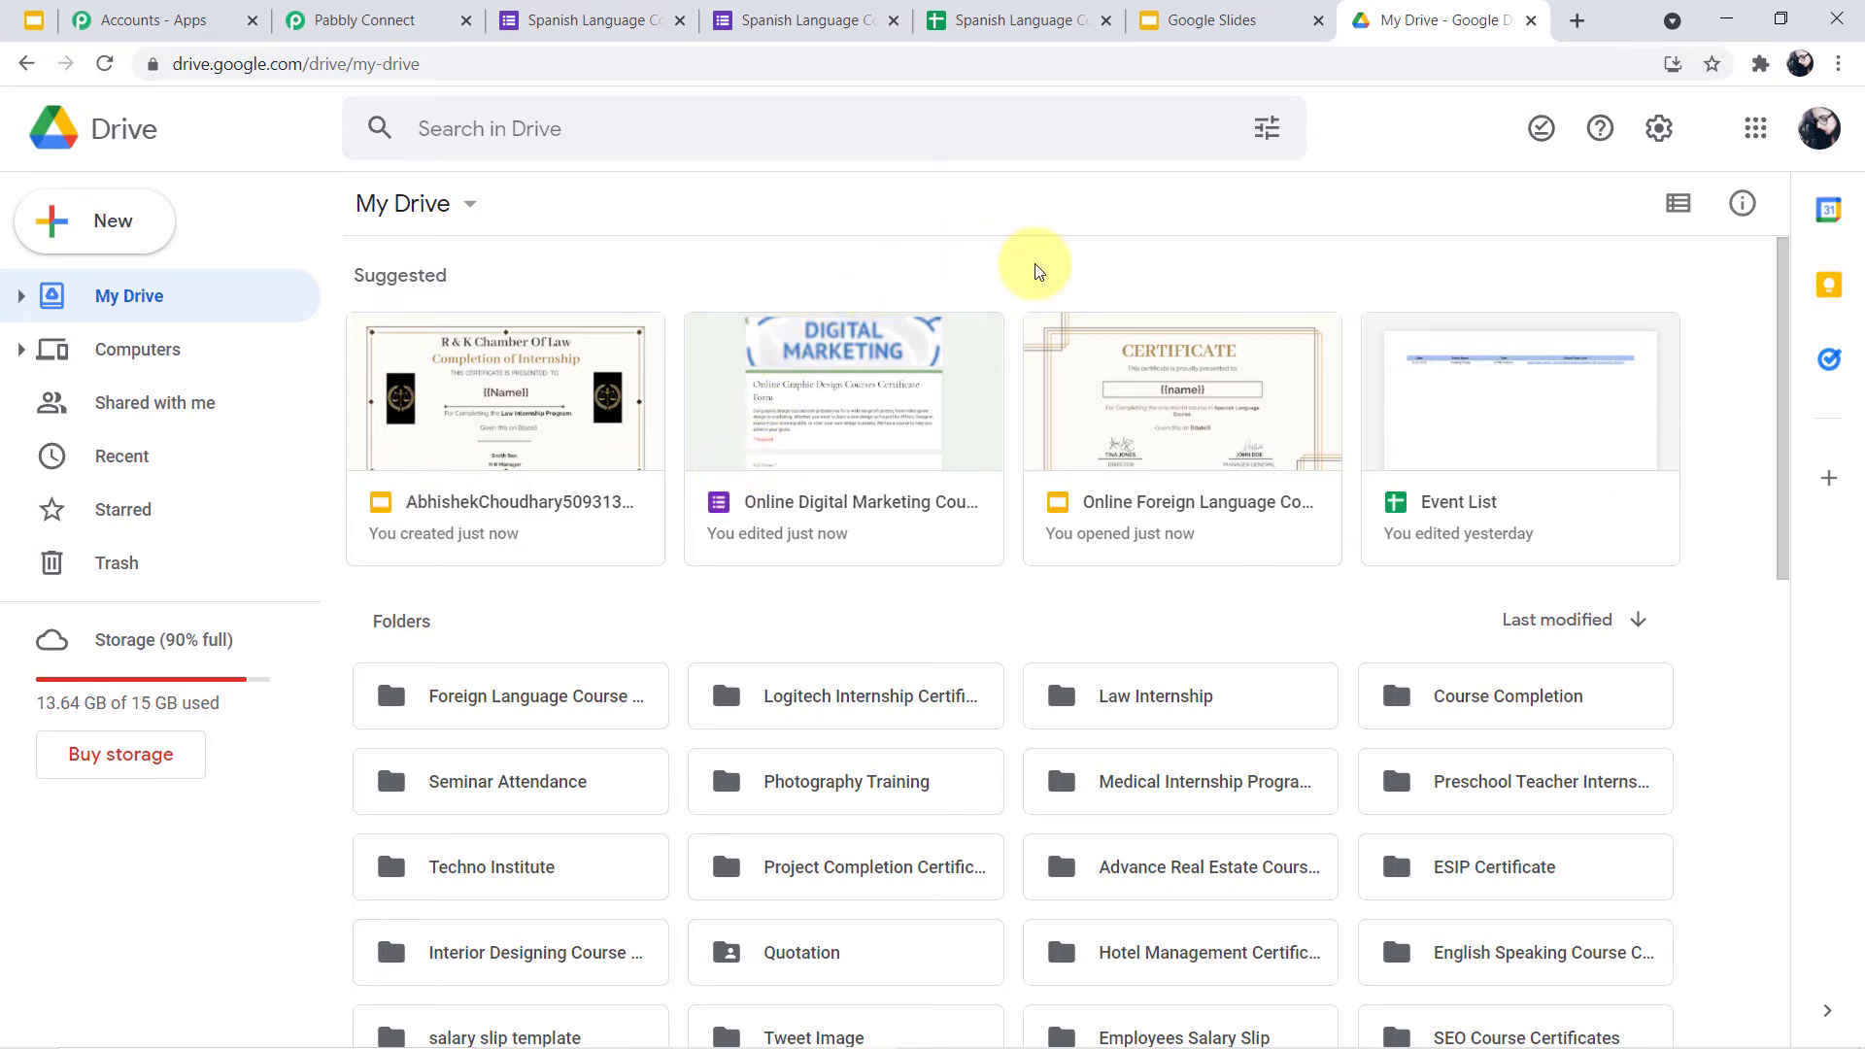
Open the Foreign Language Course Certificate folder in My Drive to confirm it is empty
scroll(1168, 318, down, 2)
scroll(1173, 311, down, 4)
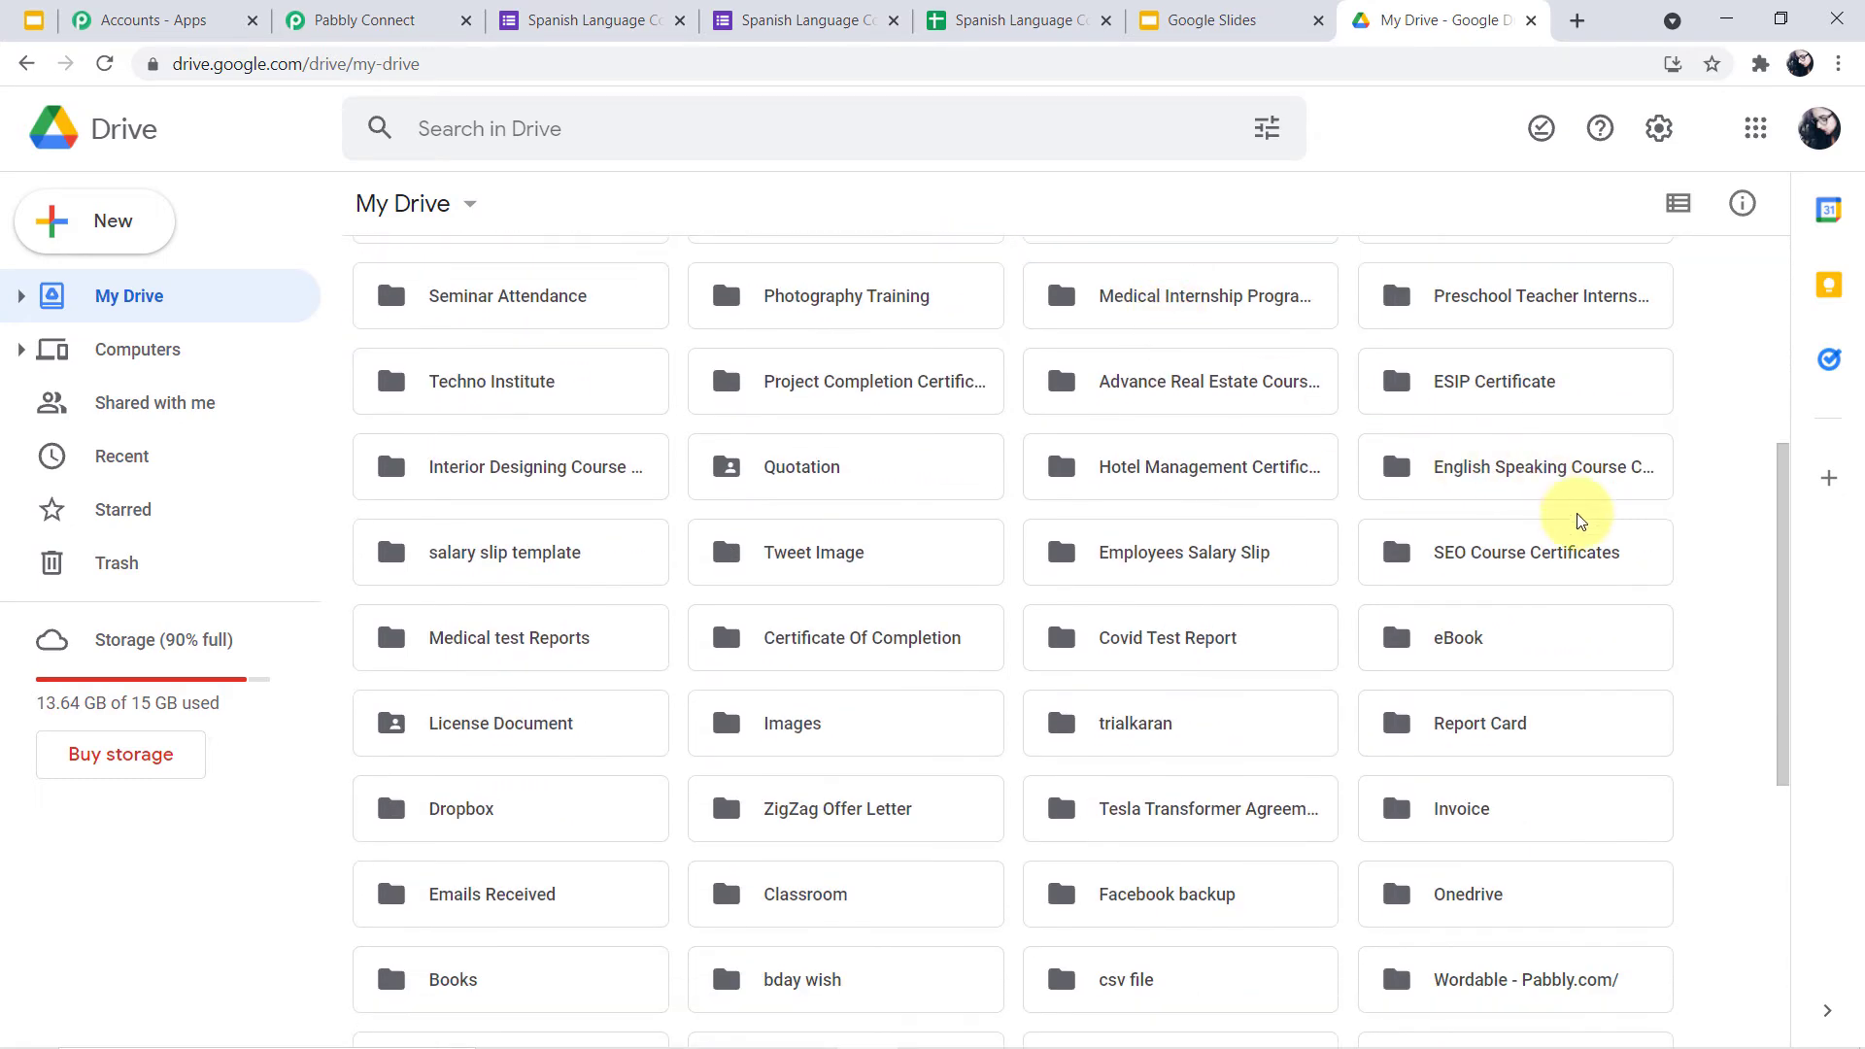
scroll(1554, 680, down, 1)
scroll(832, 749, up, 6)
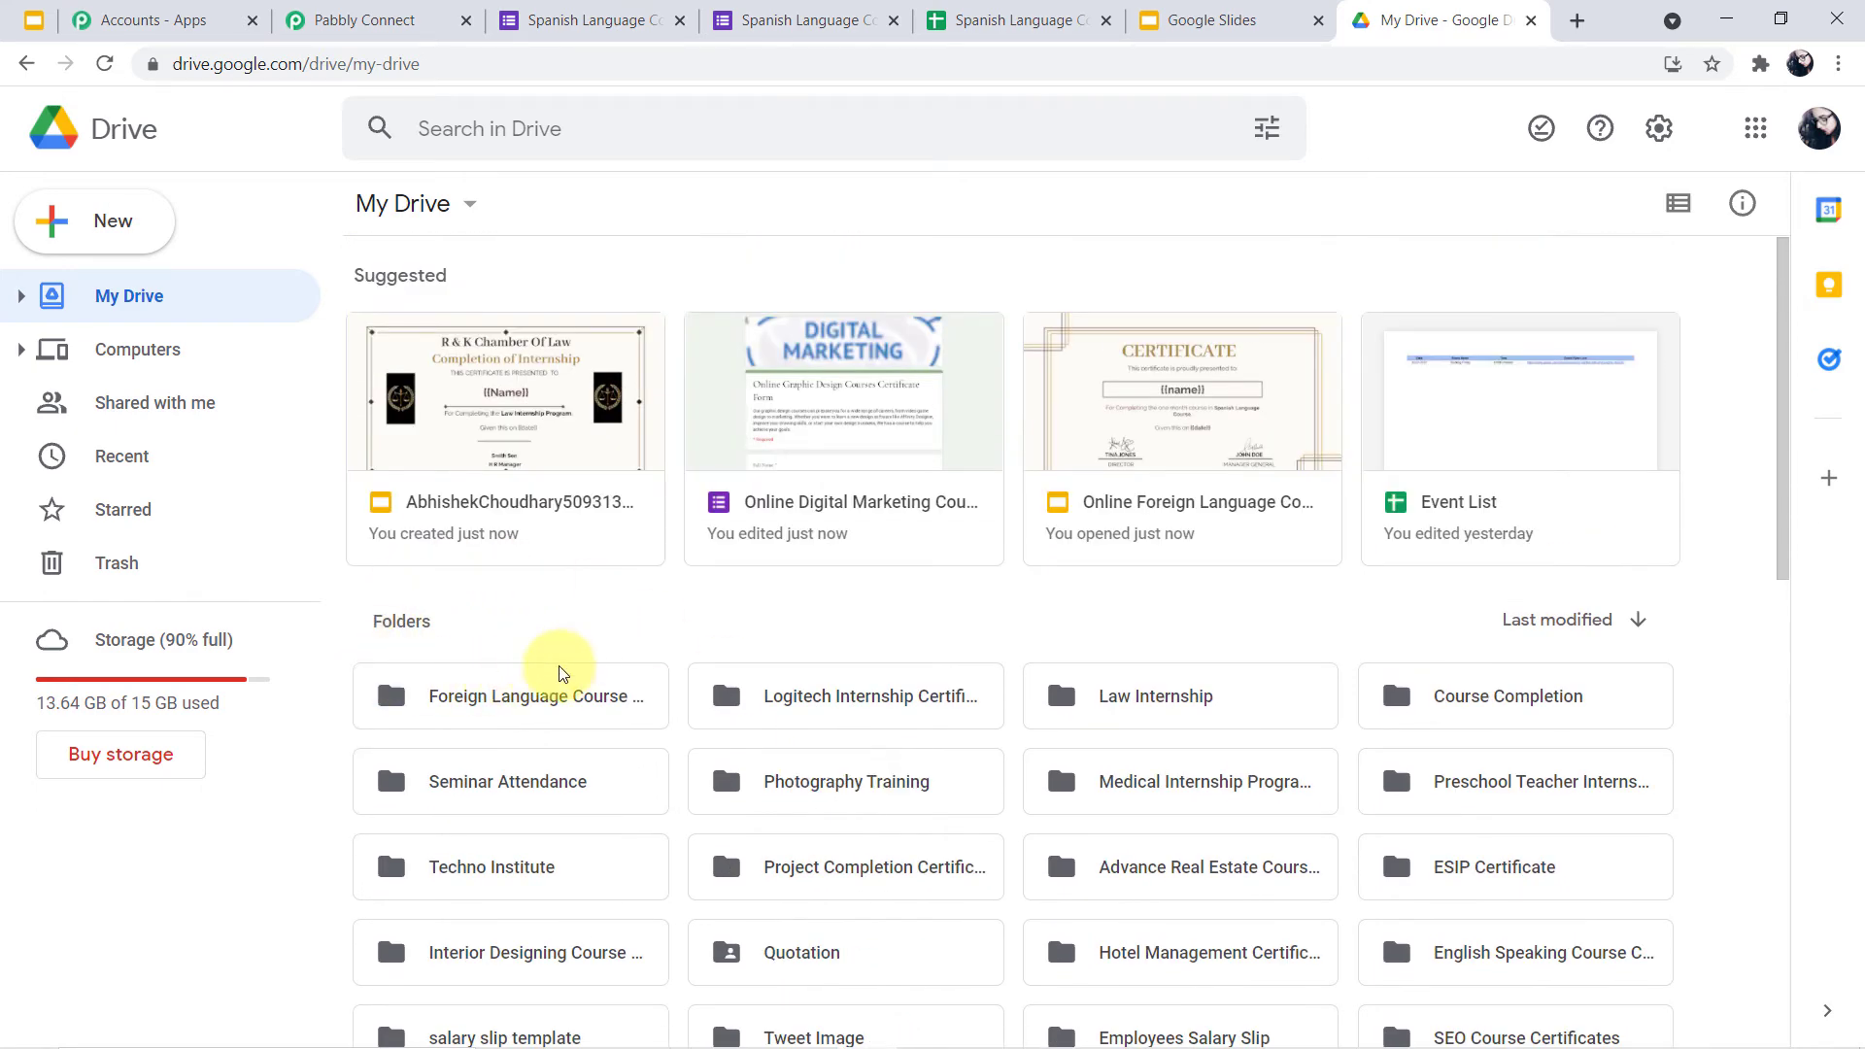
double_click(509, 712)
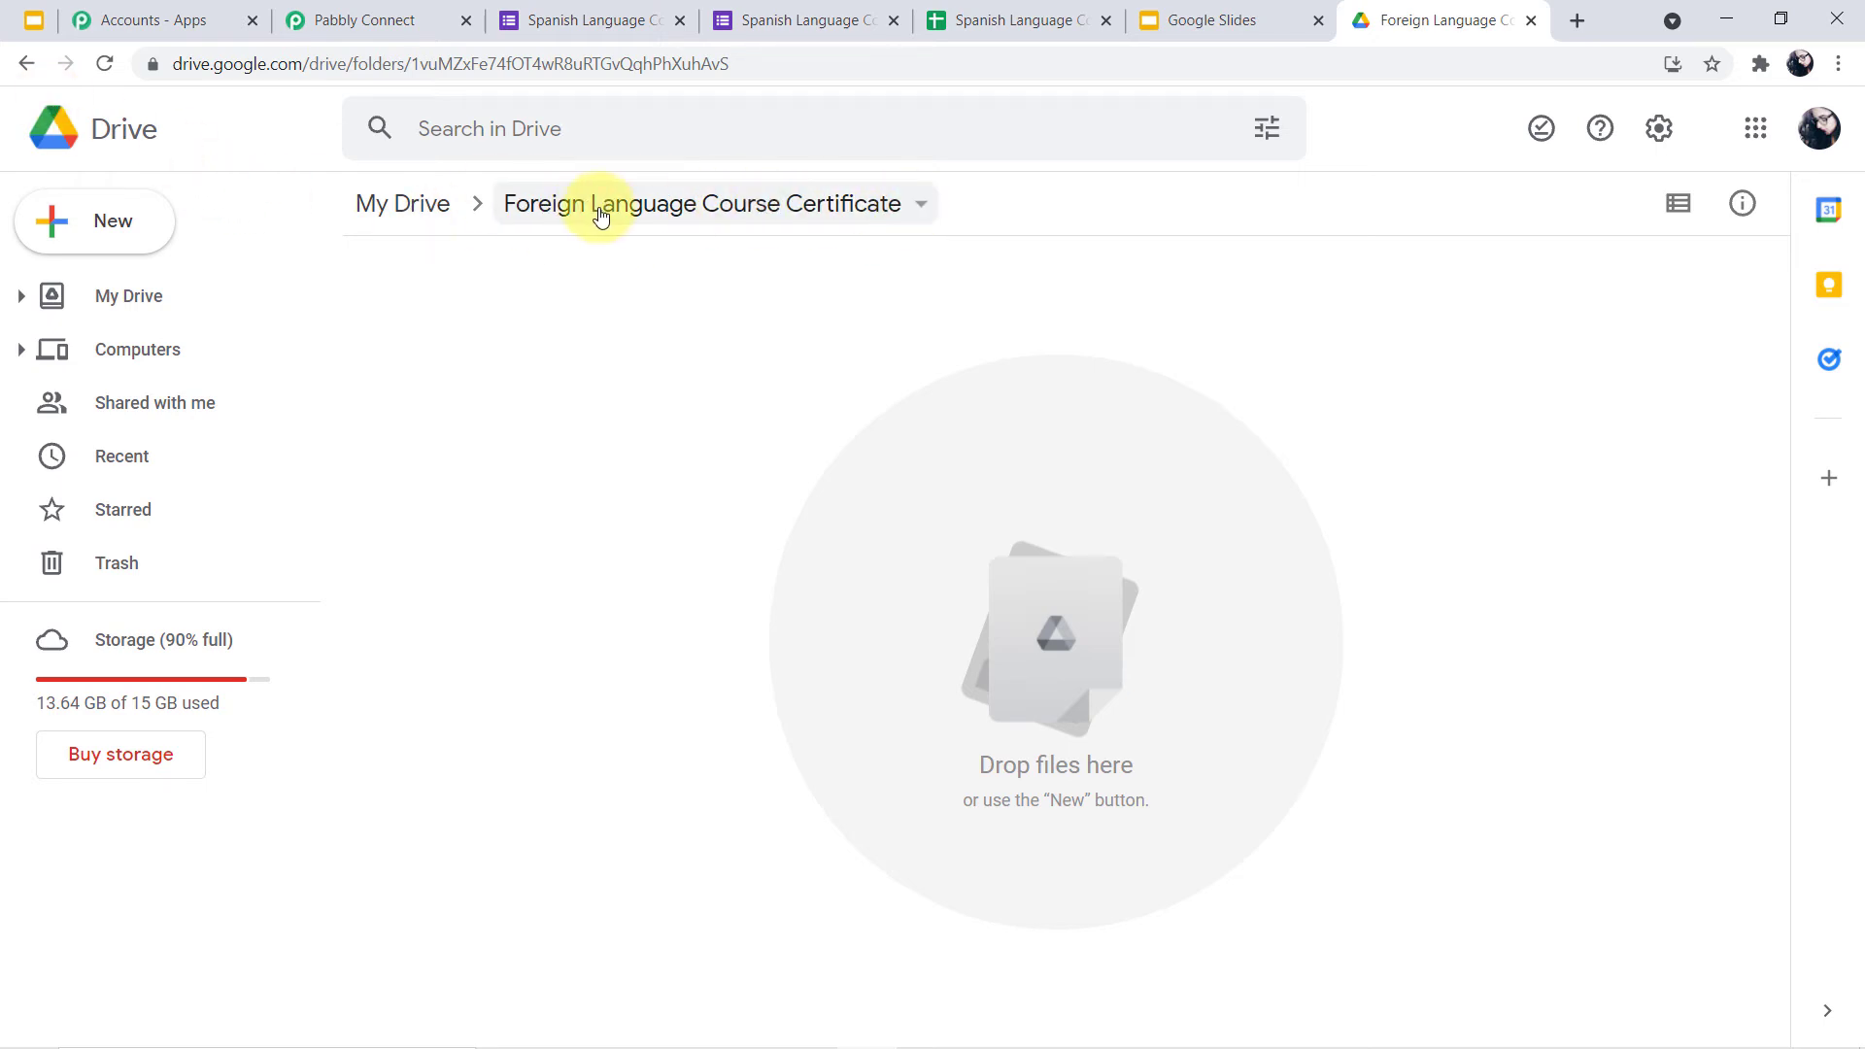
click(347, 8)
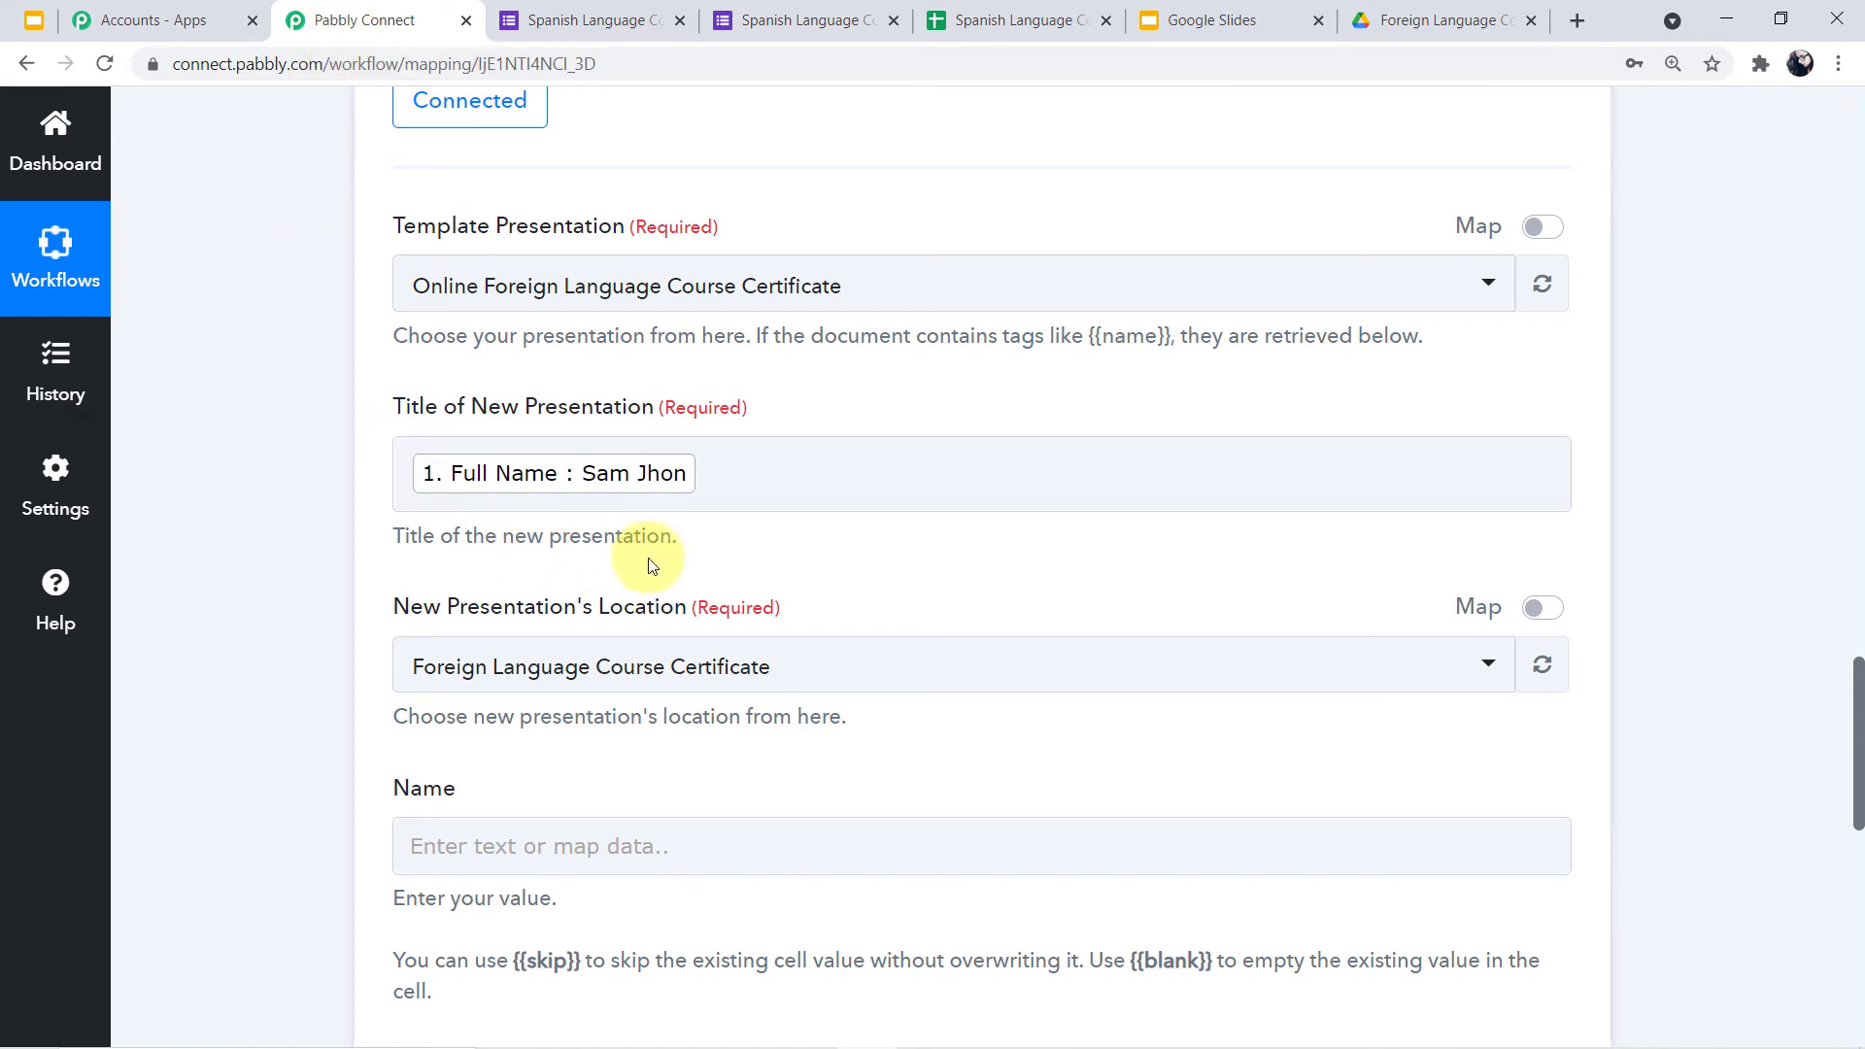
Keep Foreign Language Course Certificate as the destination folder
click(1455, 670)
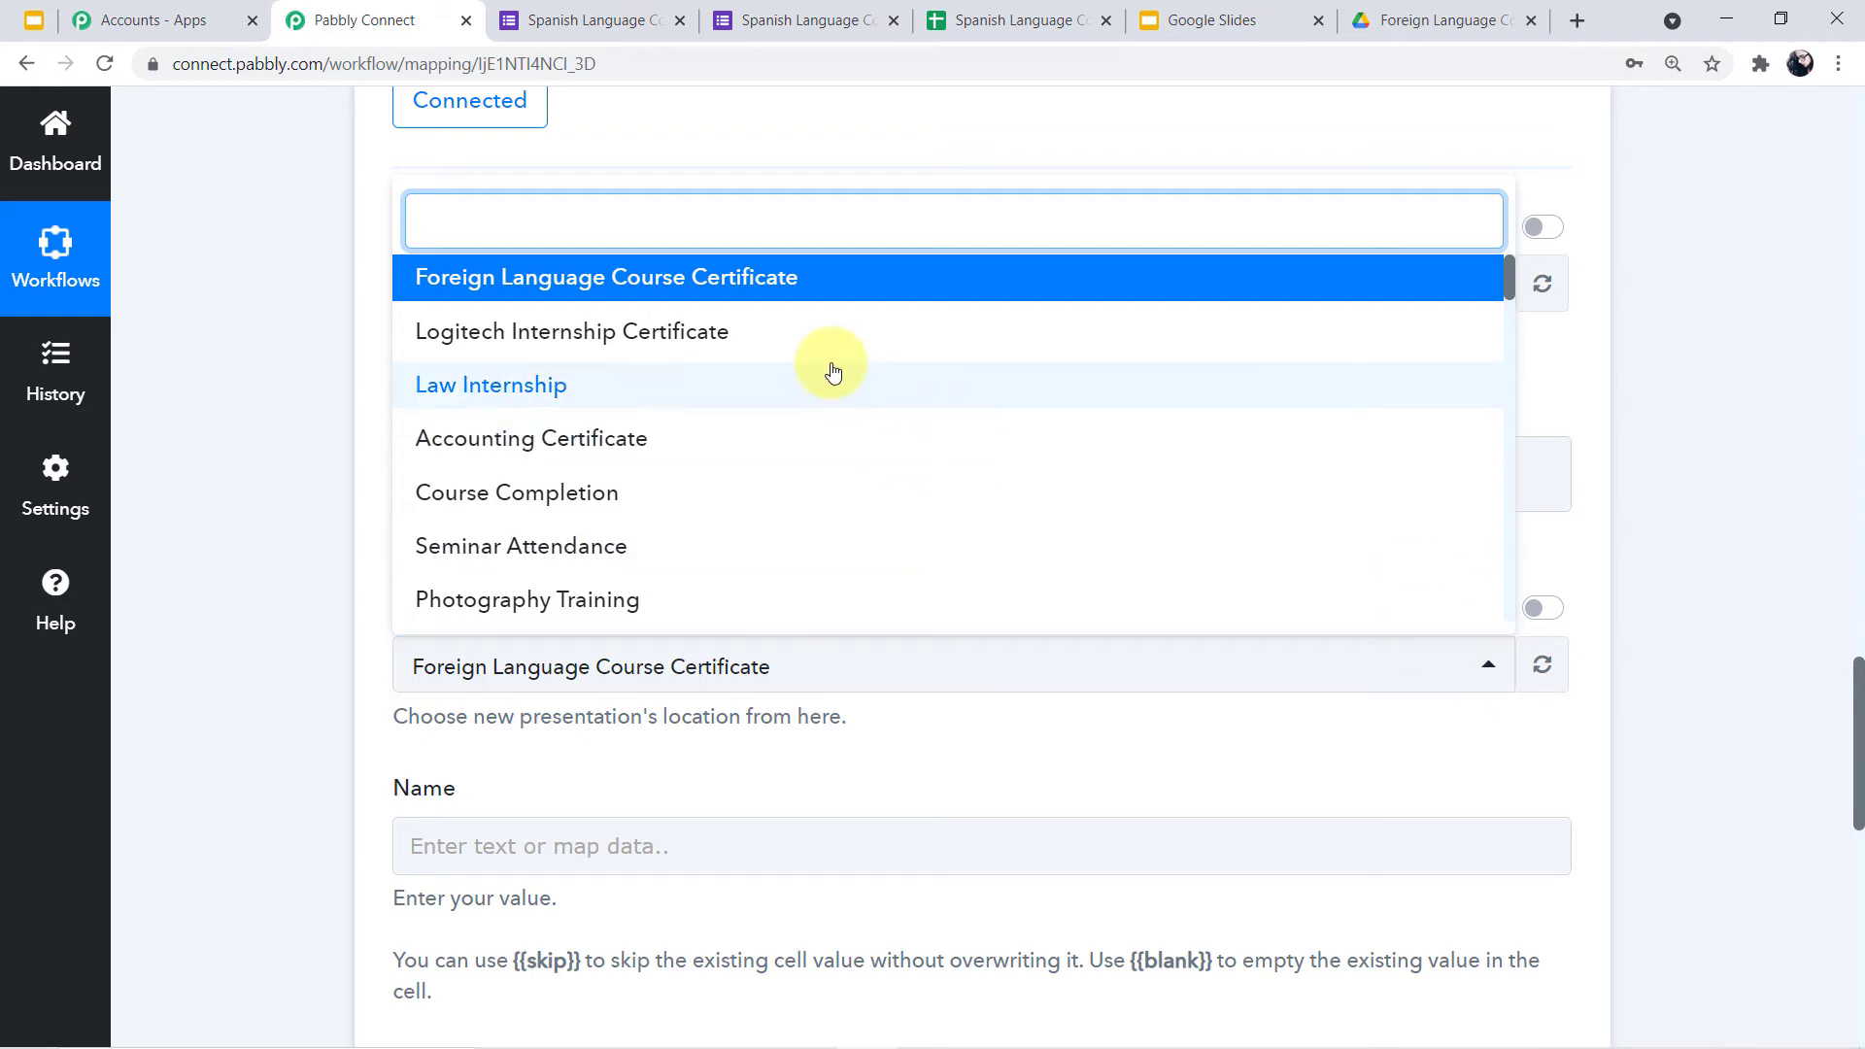
scroll(701, 427, down, 3)
scroll(715, 541, down, 3)
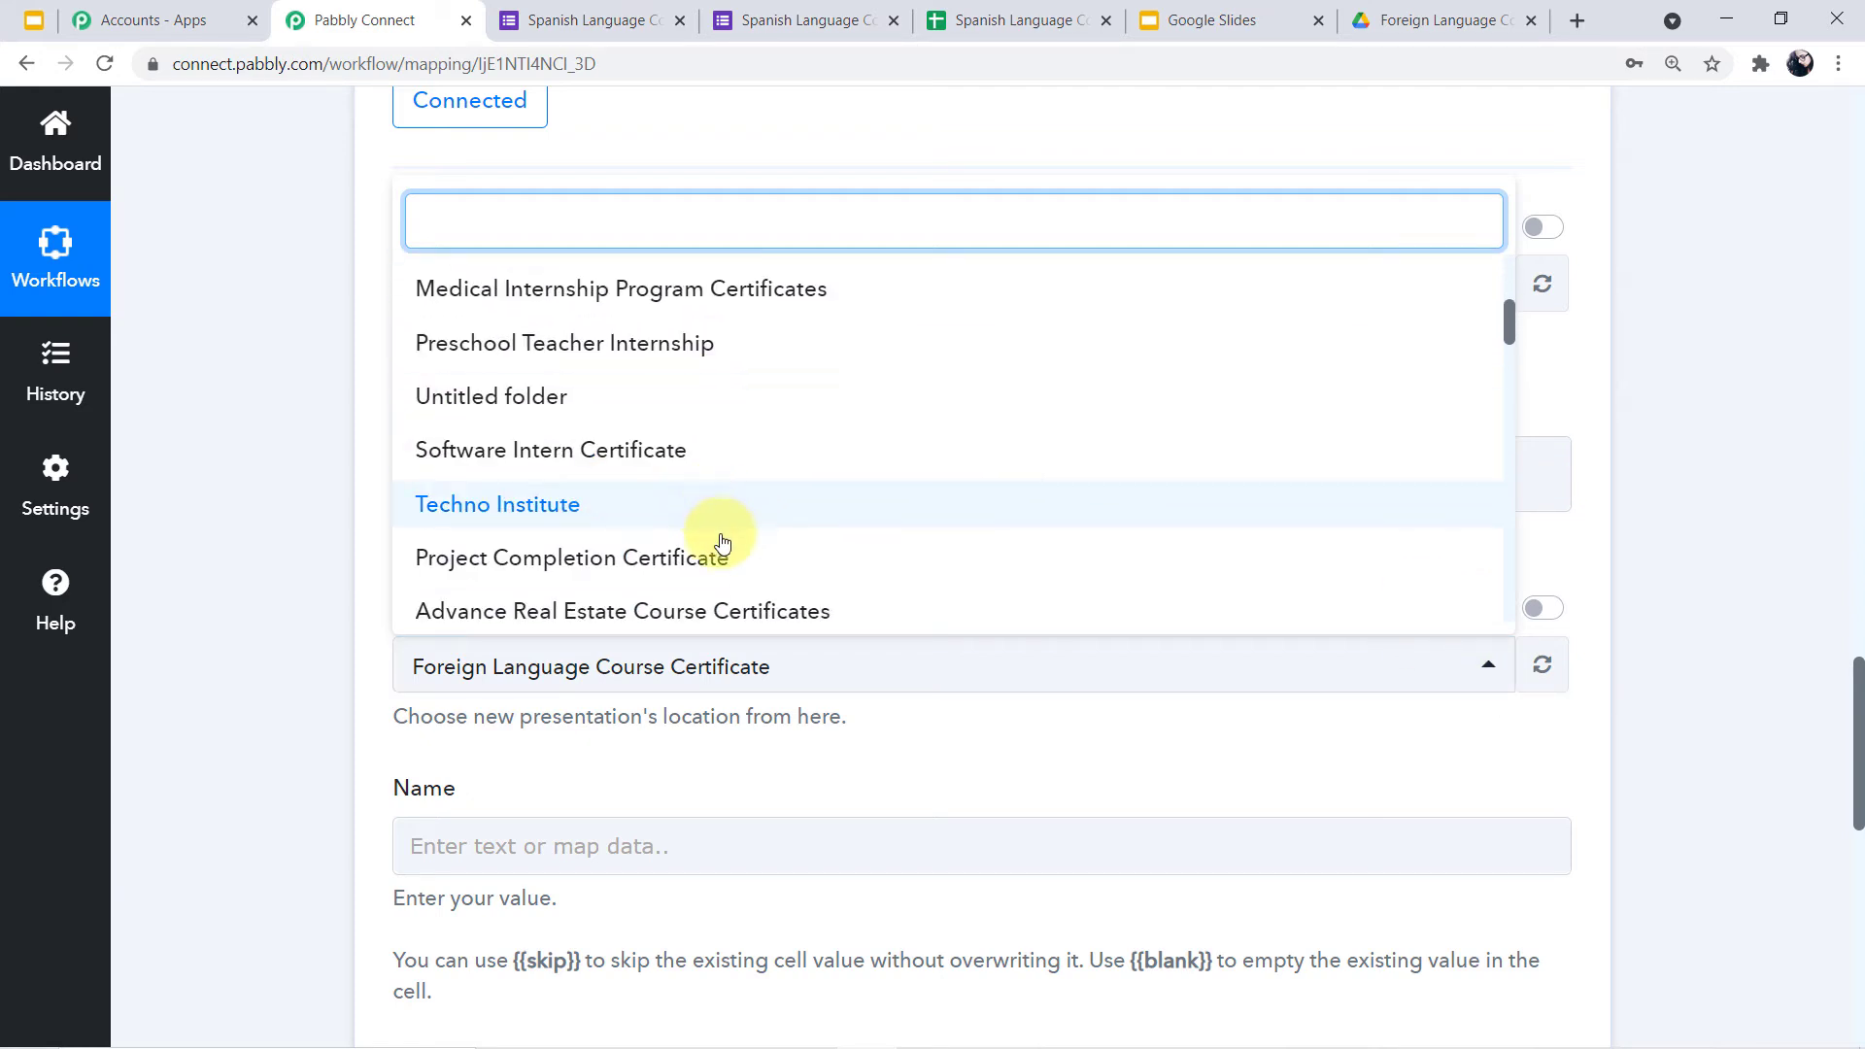
scroll(652, 573, up, 1)
scroll(652, 571, up, 5)
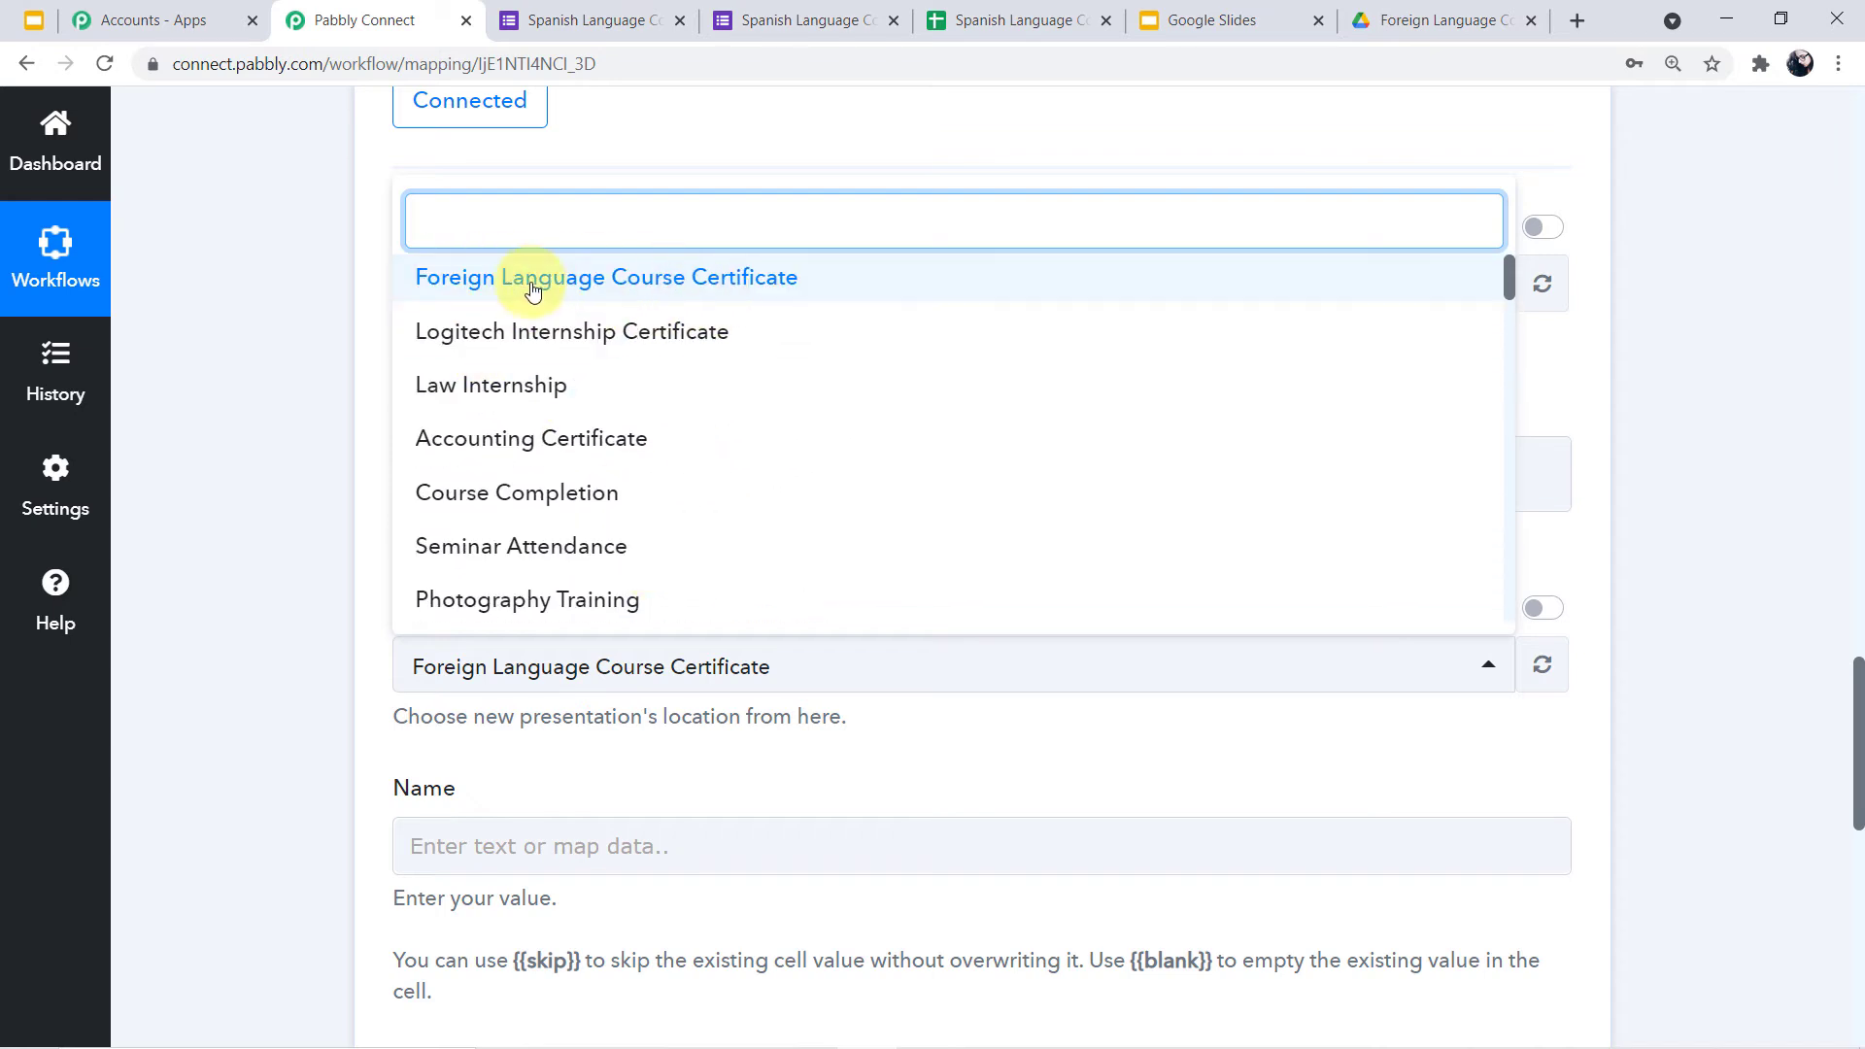
click(719, 294)
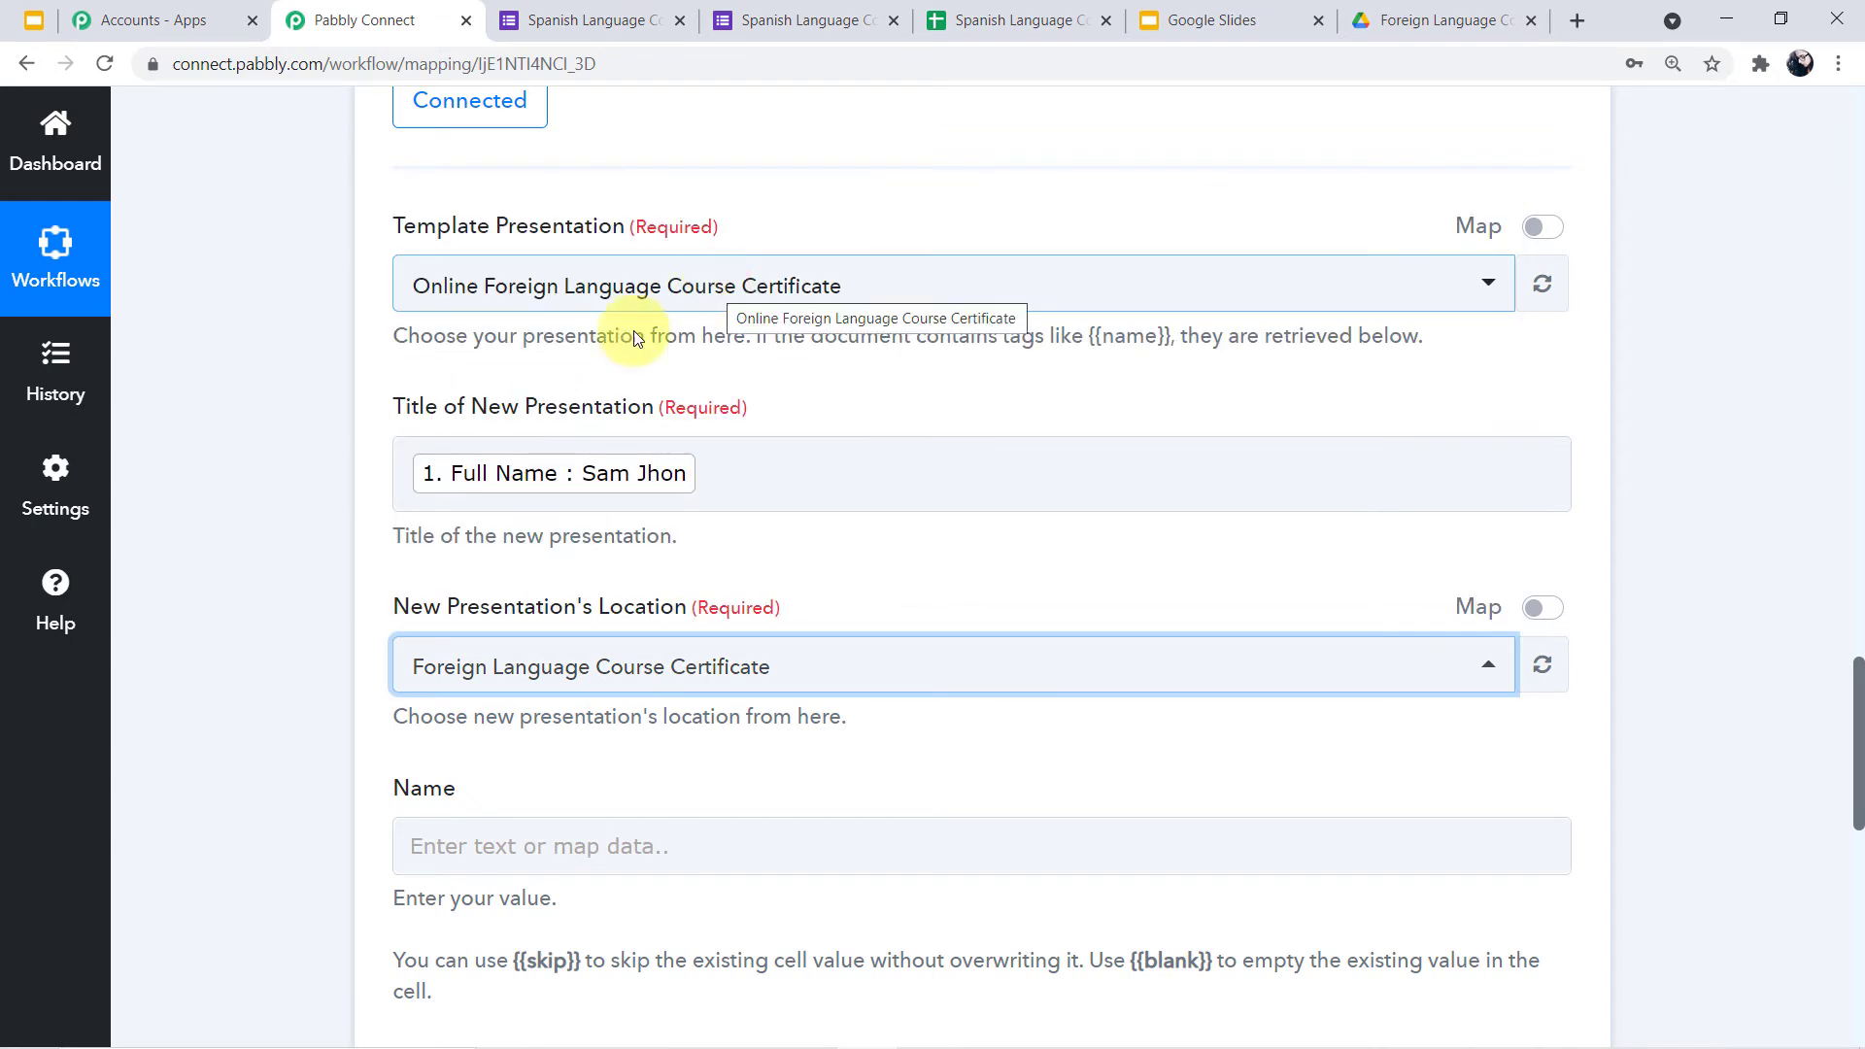
Map the Google Forms Full Name answer into the certificate's Name field
scroll(289, 435, down, 3)
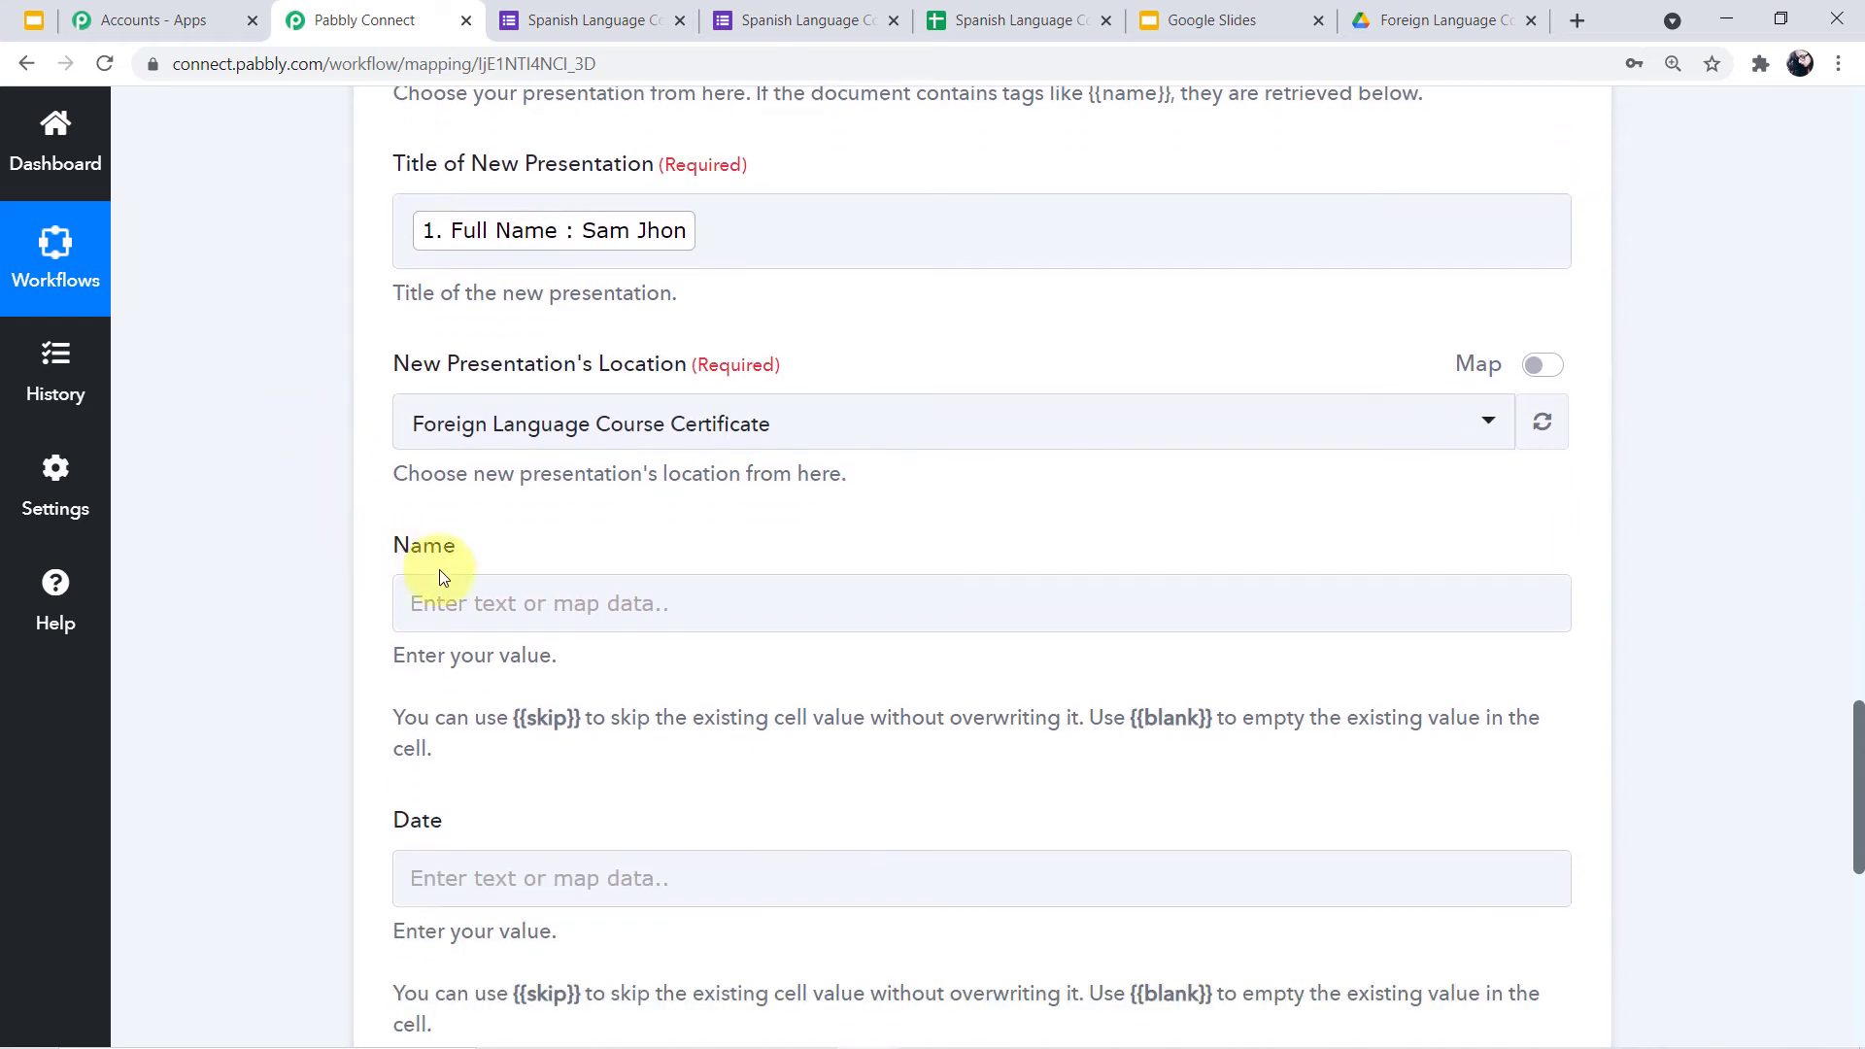
click(562, 592)
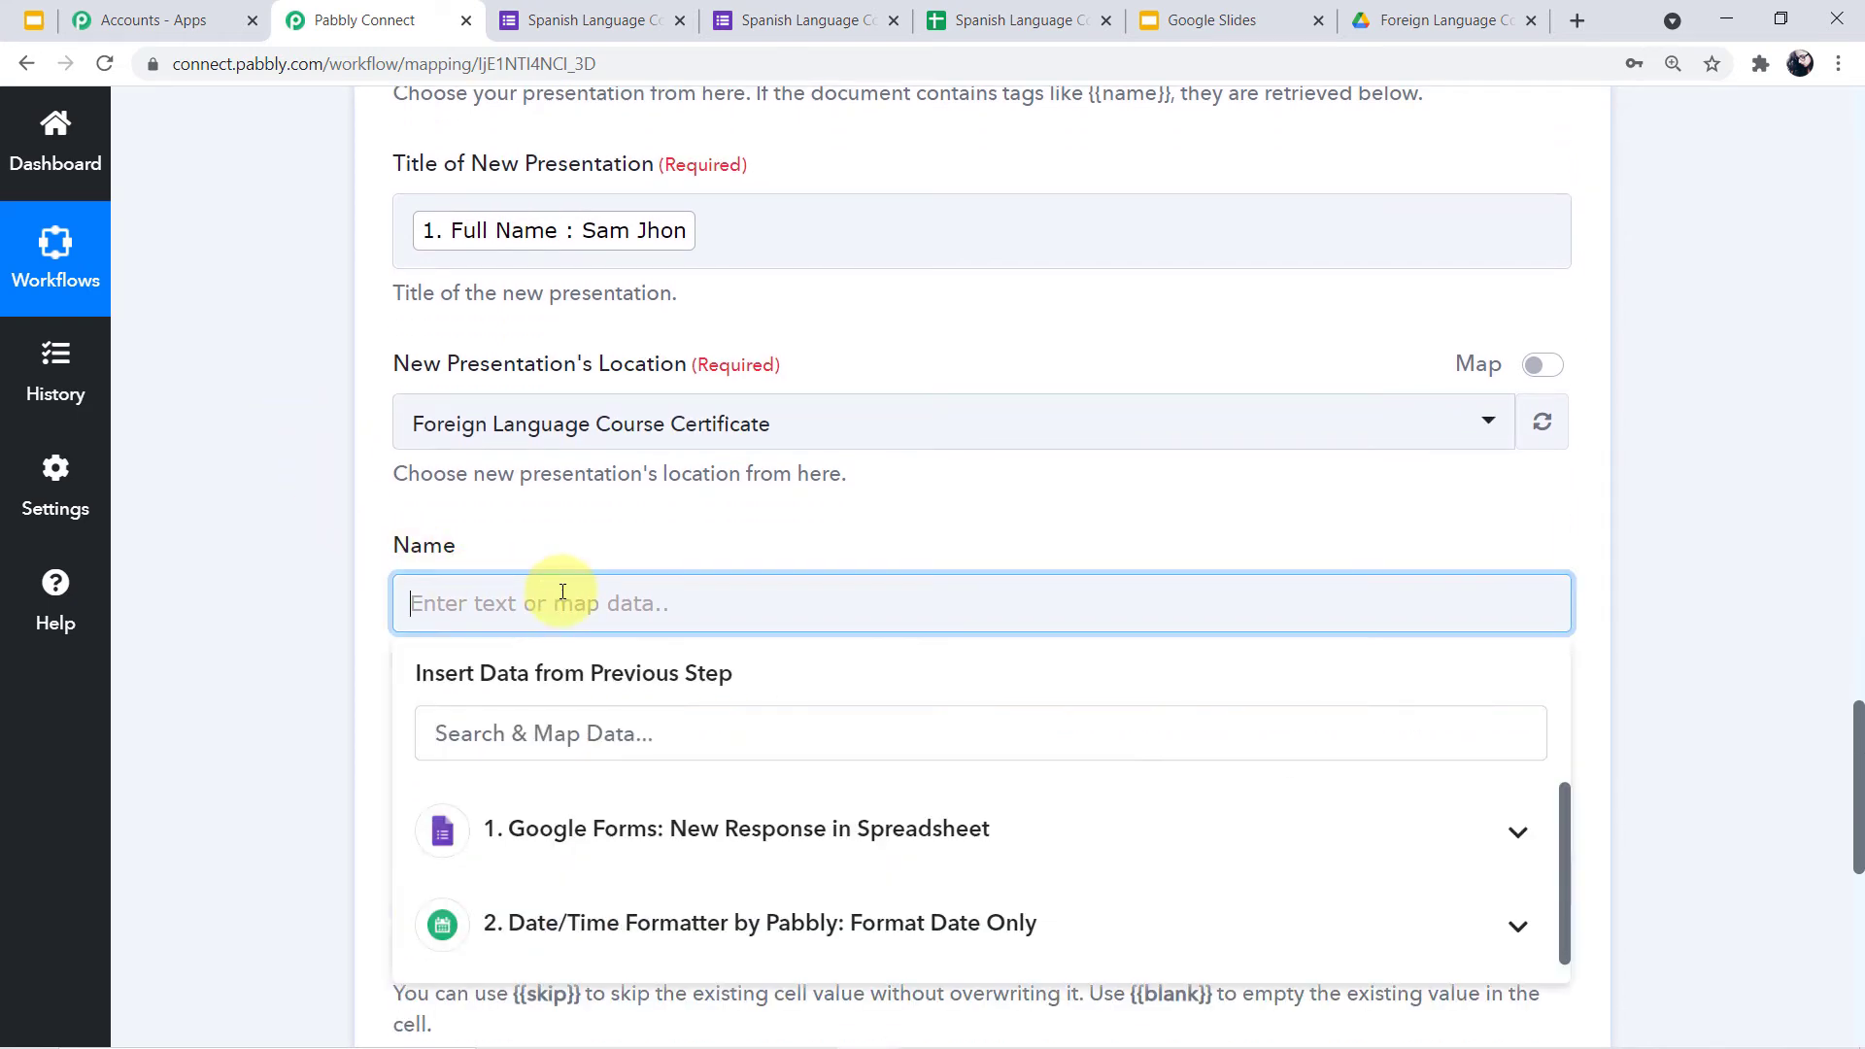
click(752, 853)
scroll(680, 849, down, 1)
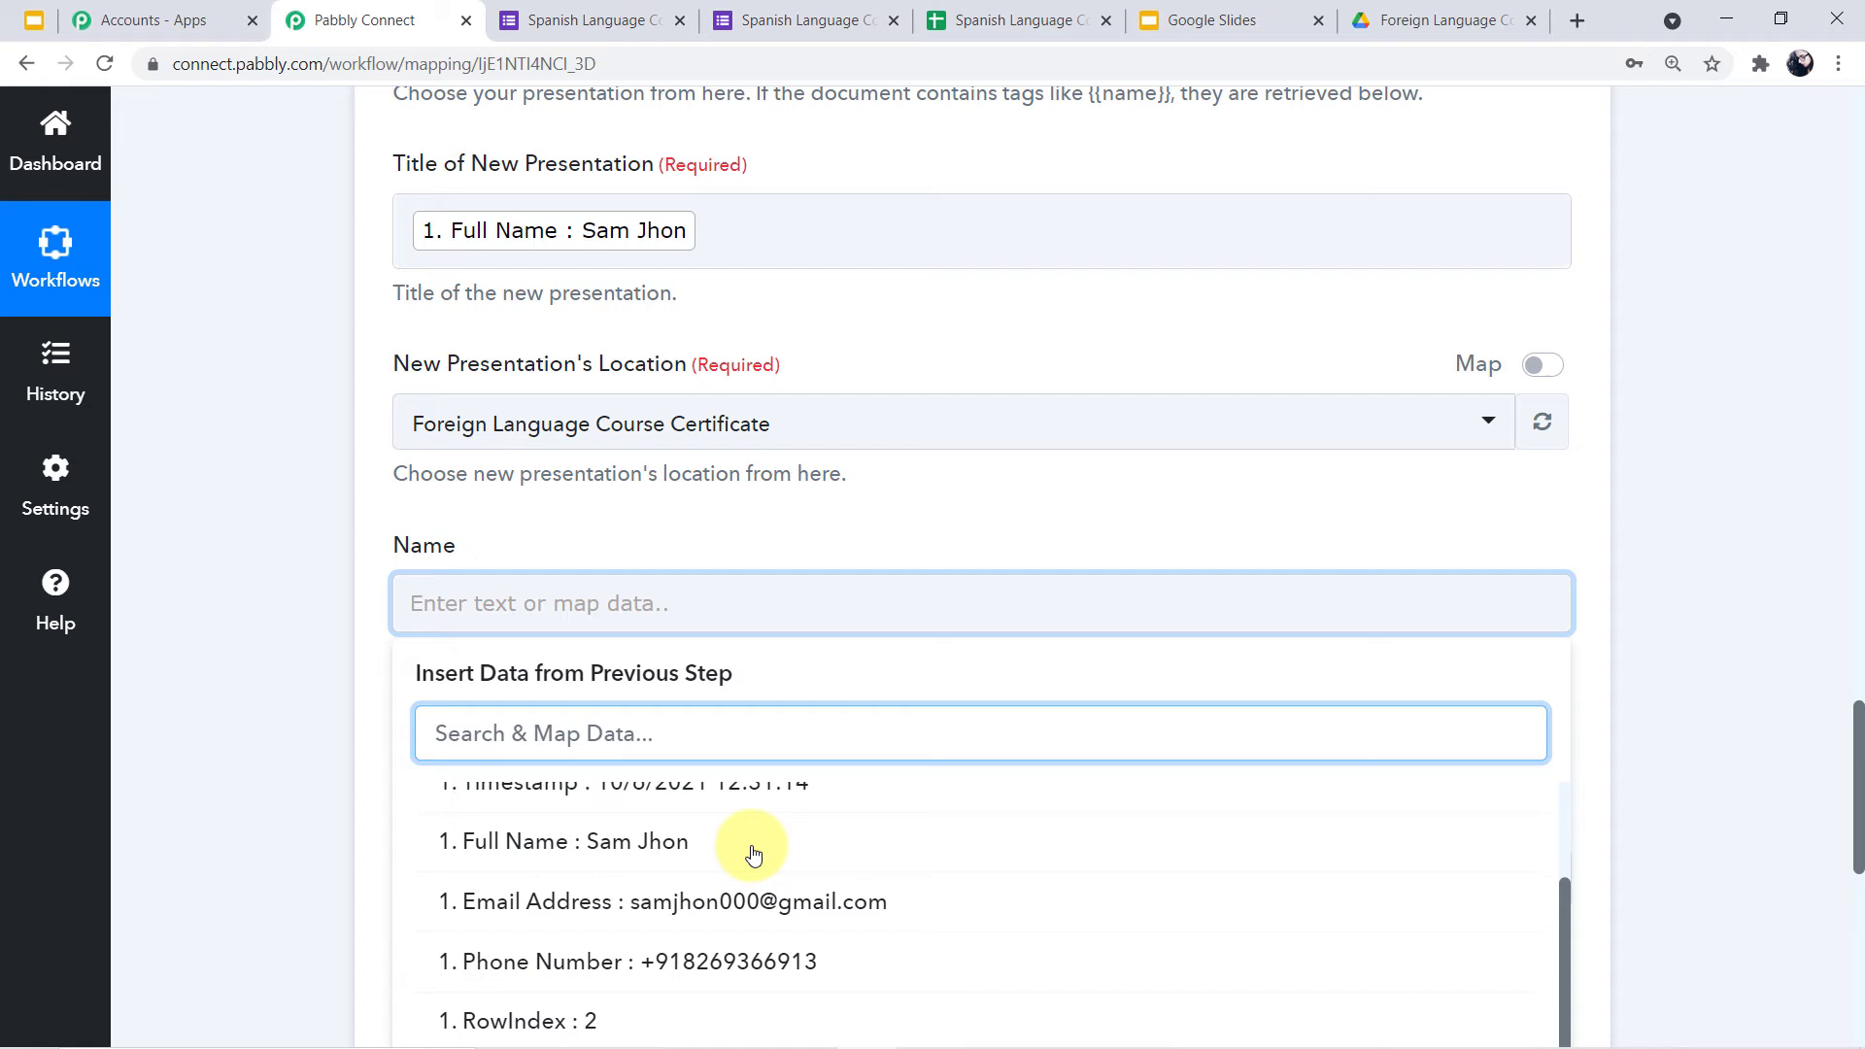
click(671, 843)
click(344, 696)
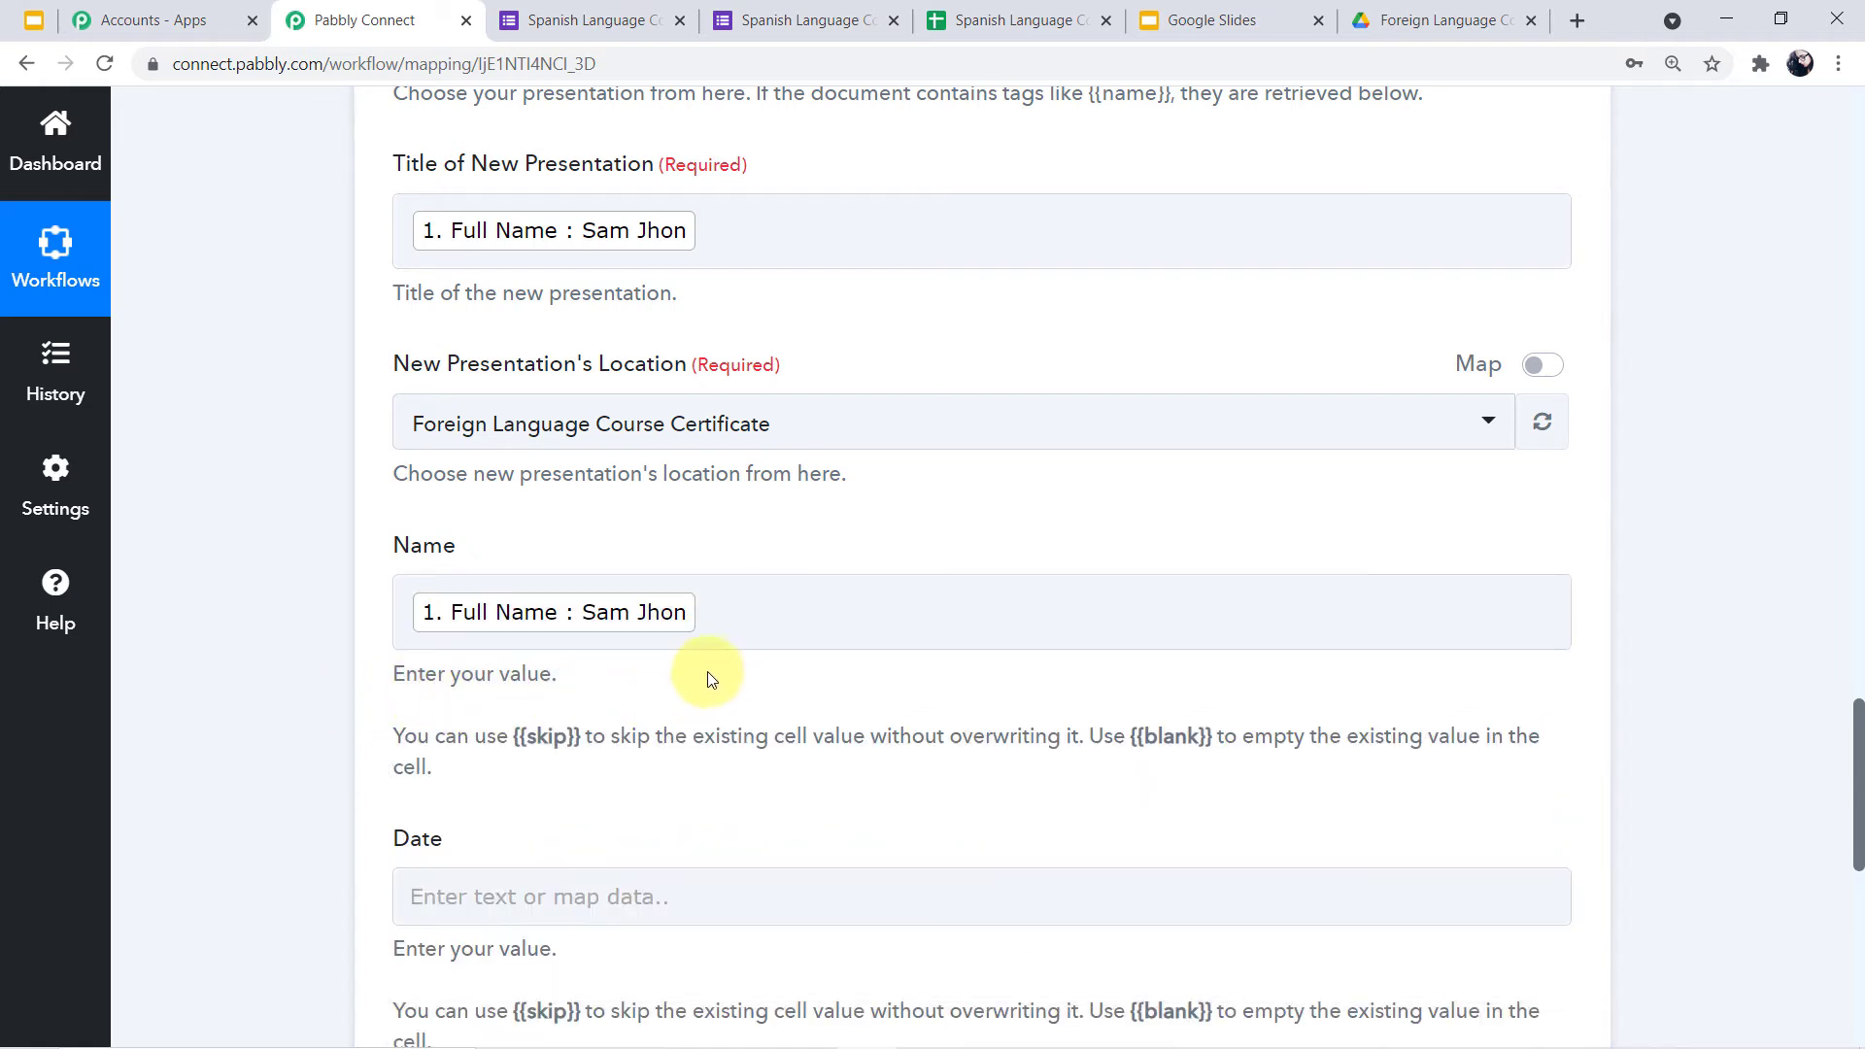
Map the Date/Time Formatter Result into Date, then save and send a test request
scroll(732, 667, down, 3)
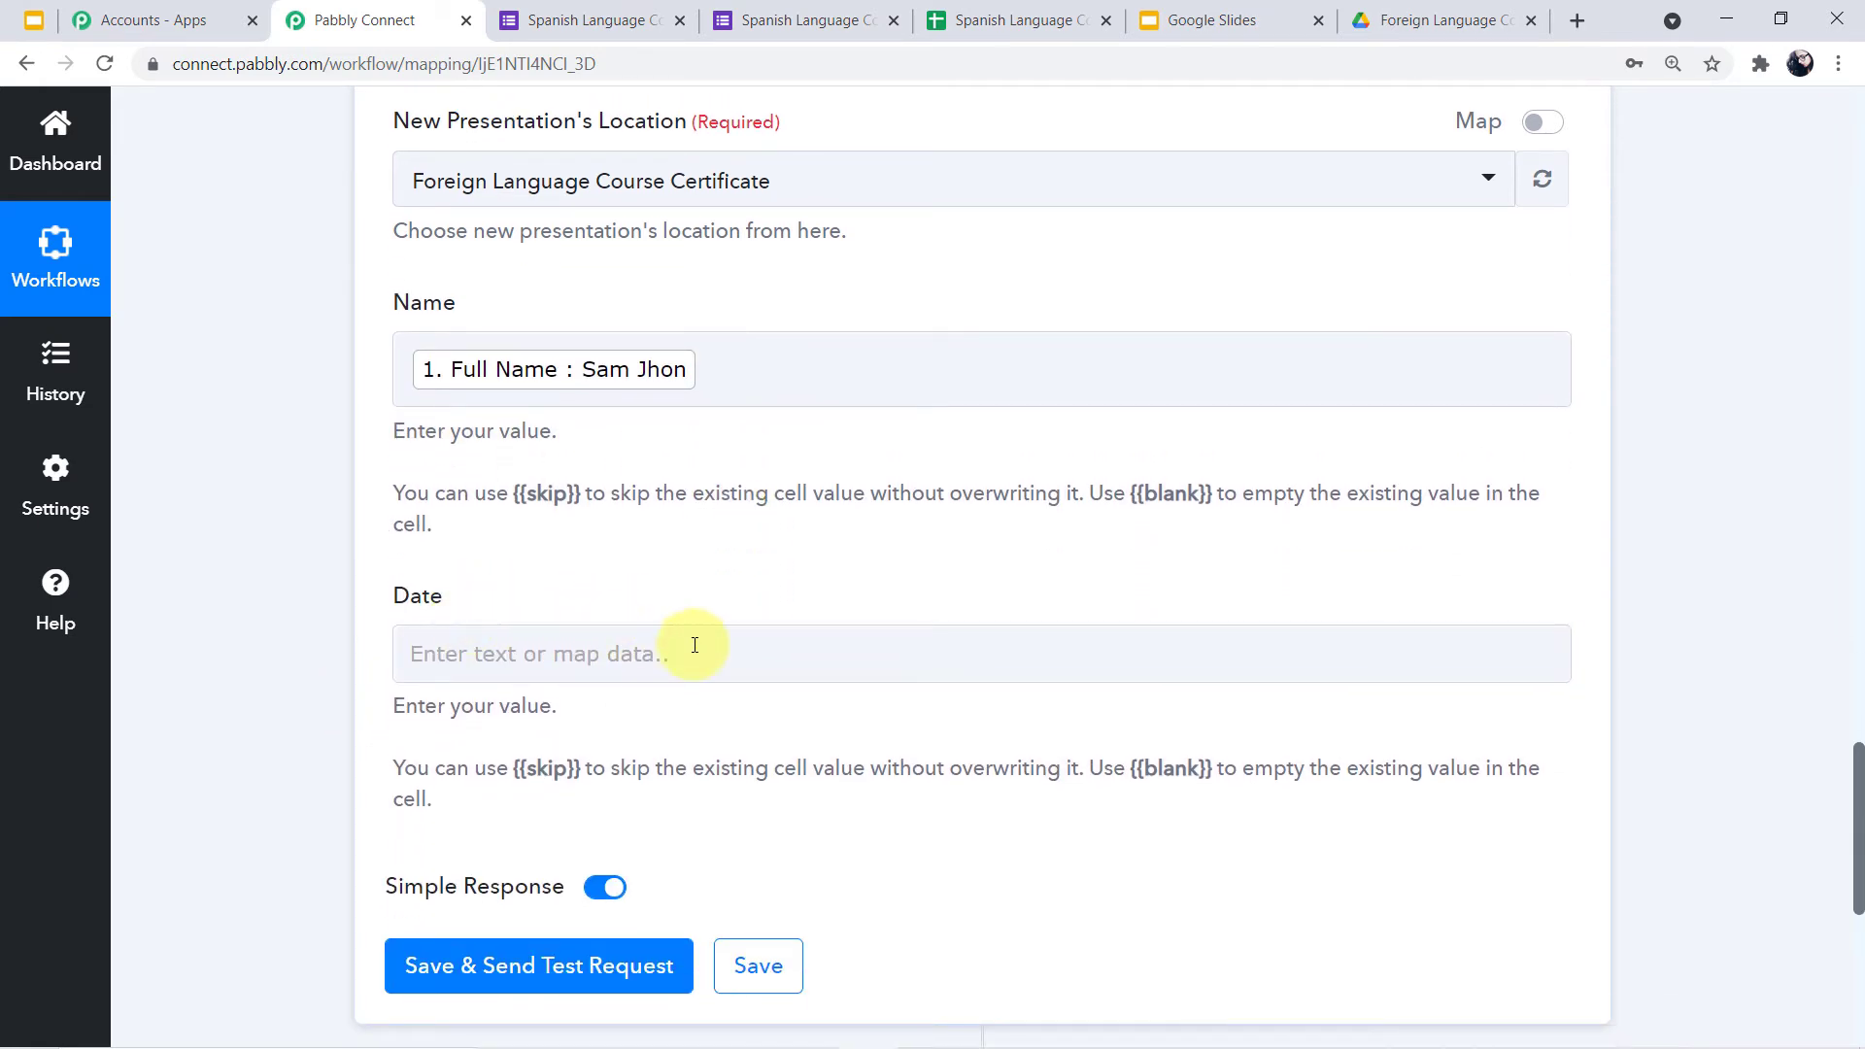
click(697, 646)
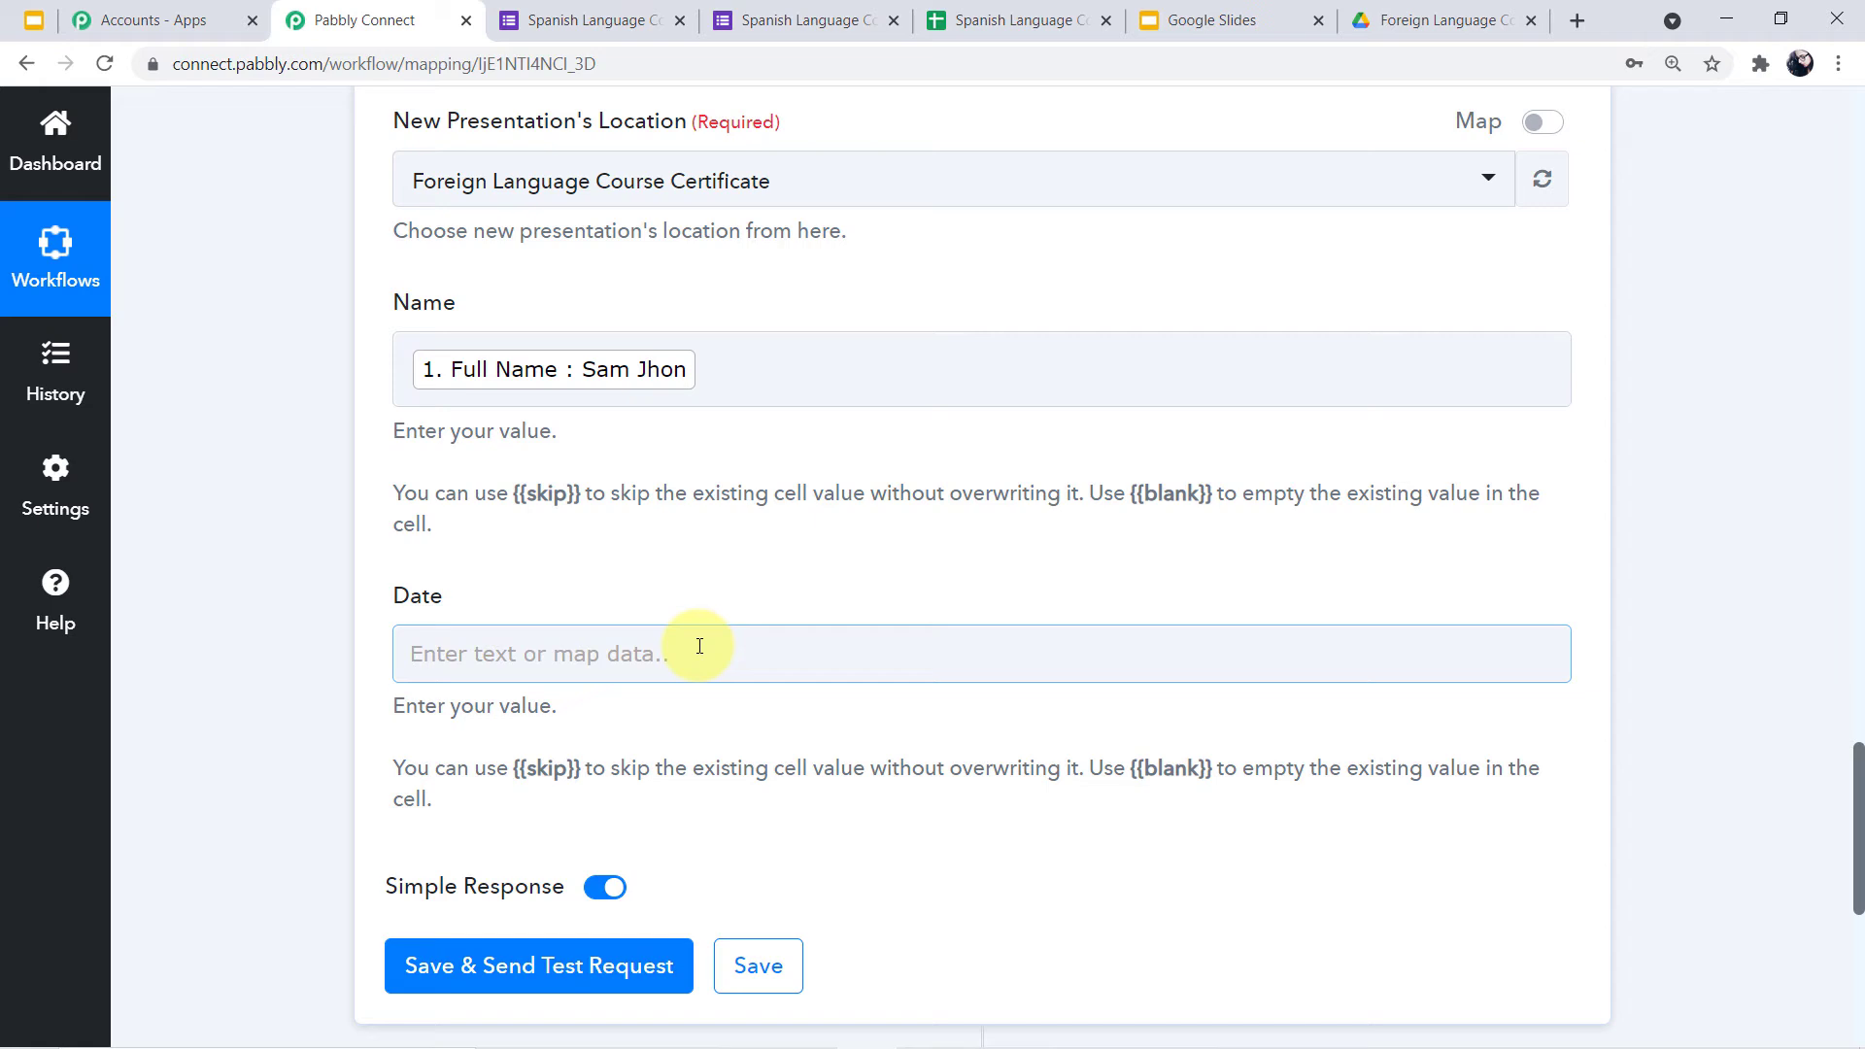
click(700, 646)
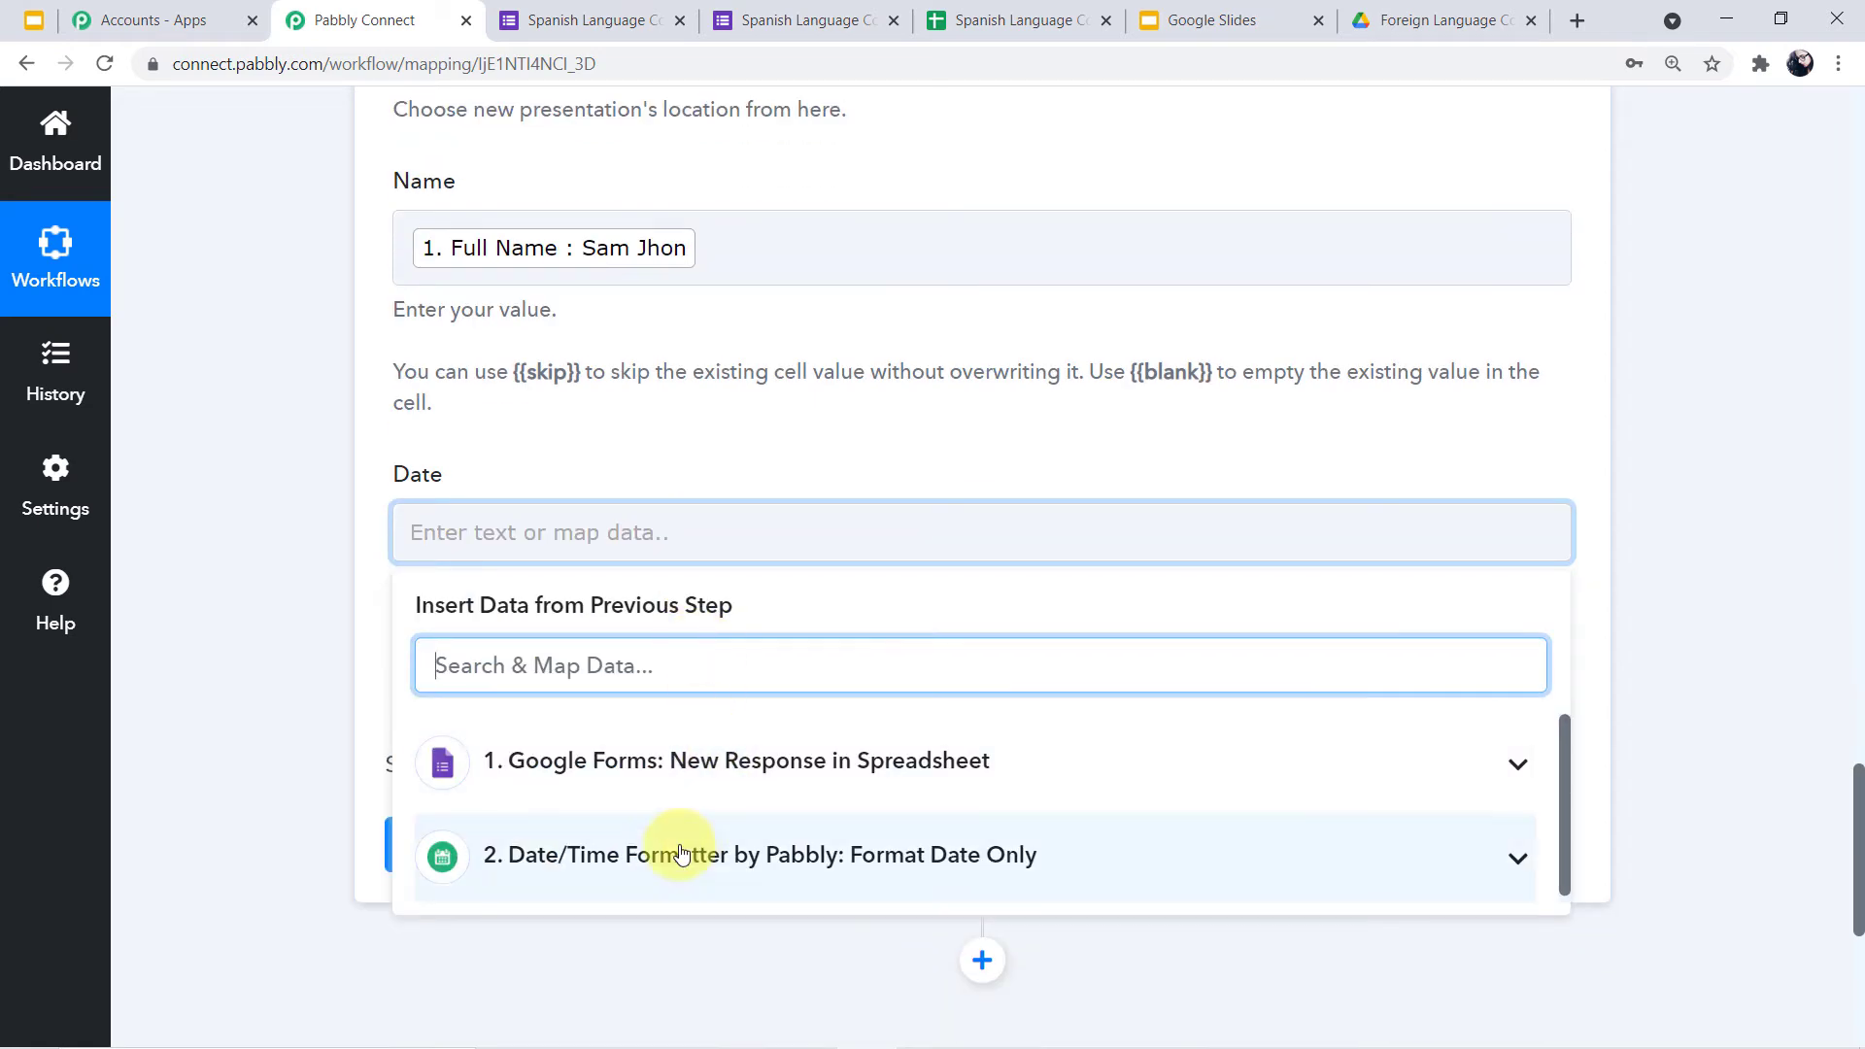
click(706, 875)
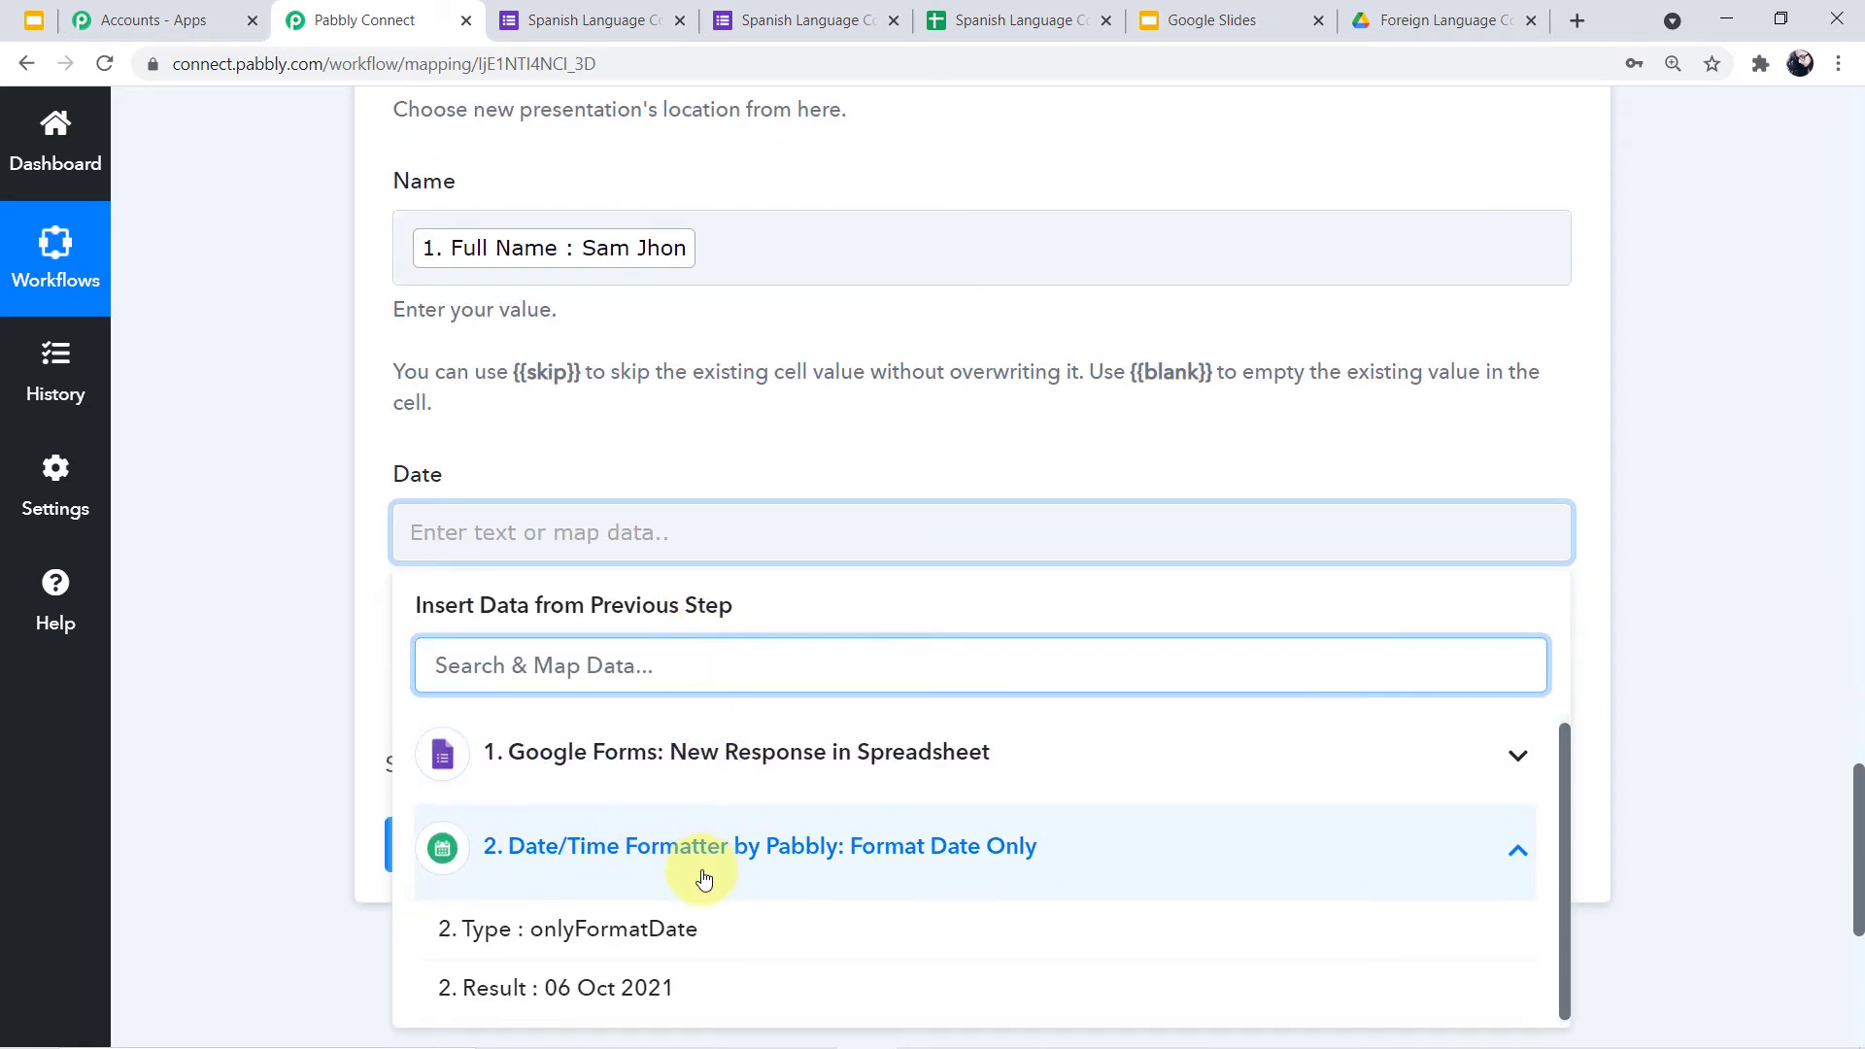
click(644, 979)
click(213, 515)
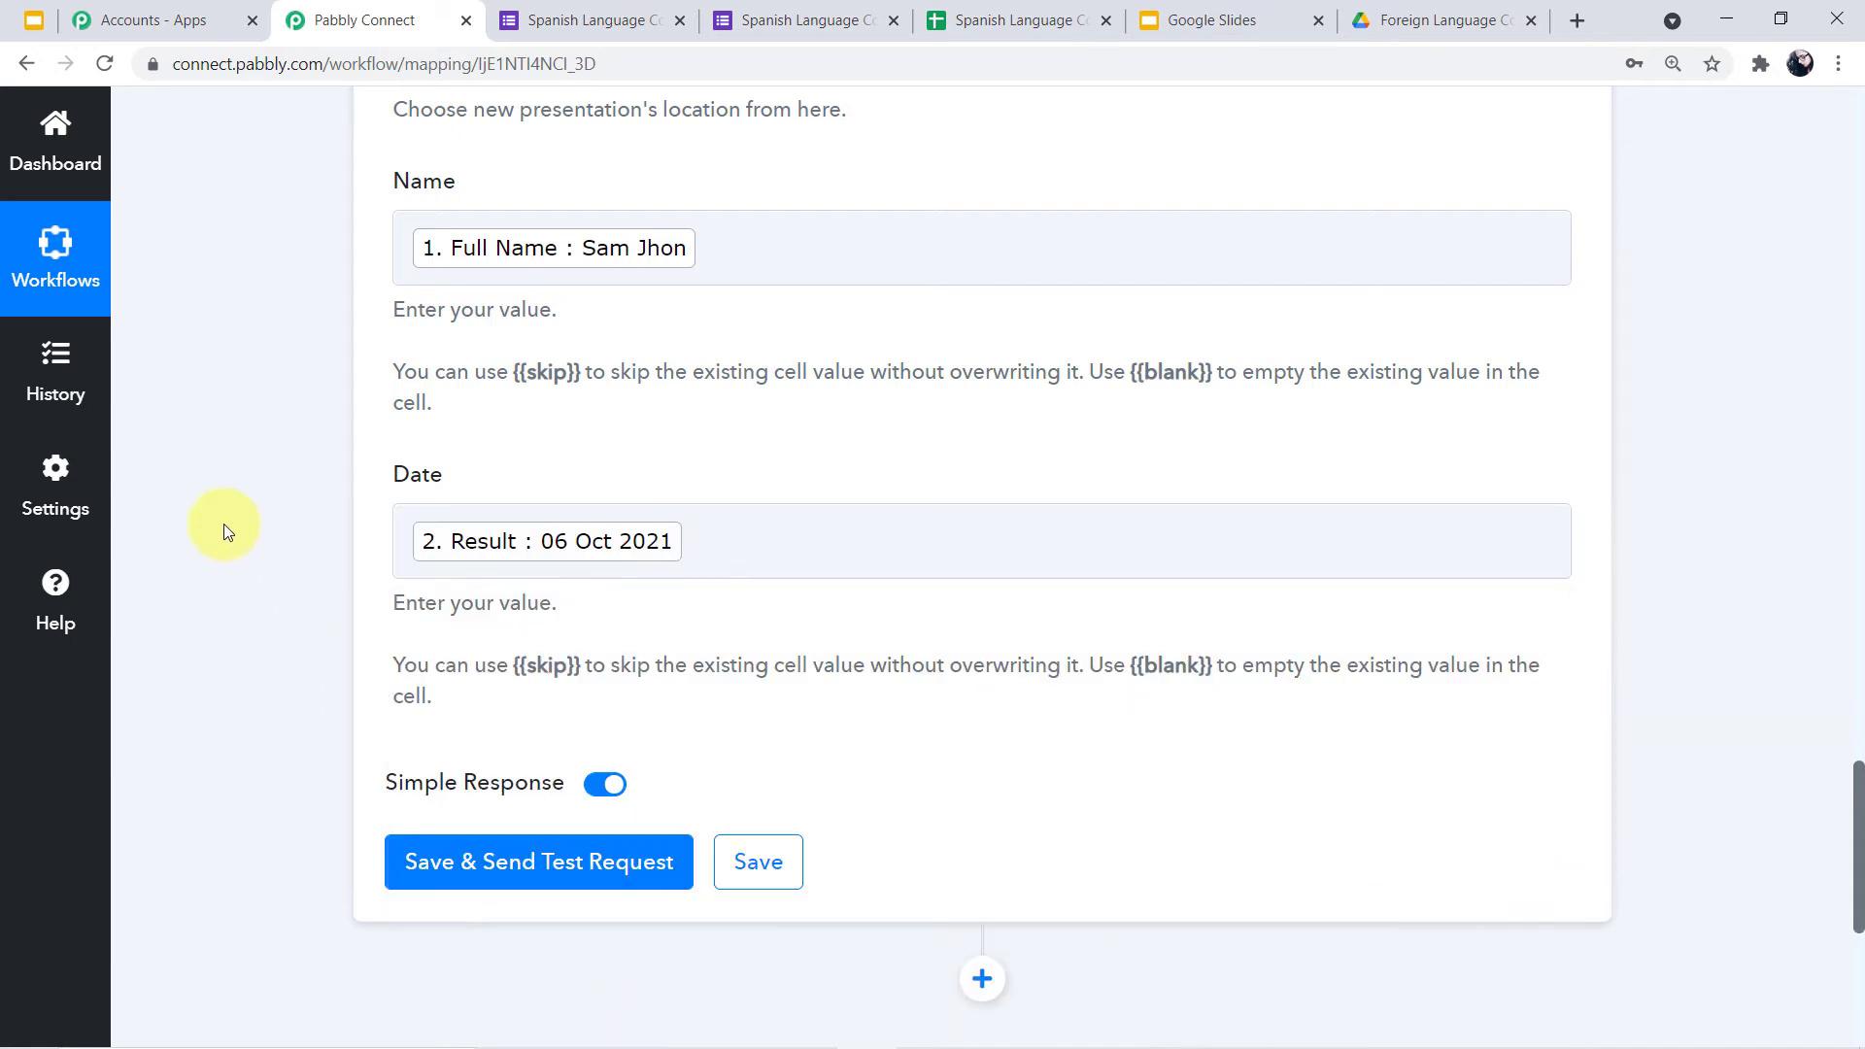
click(523, 879)
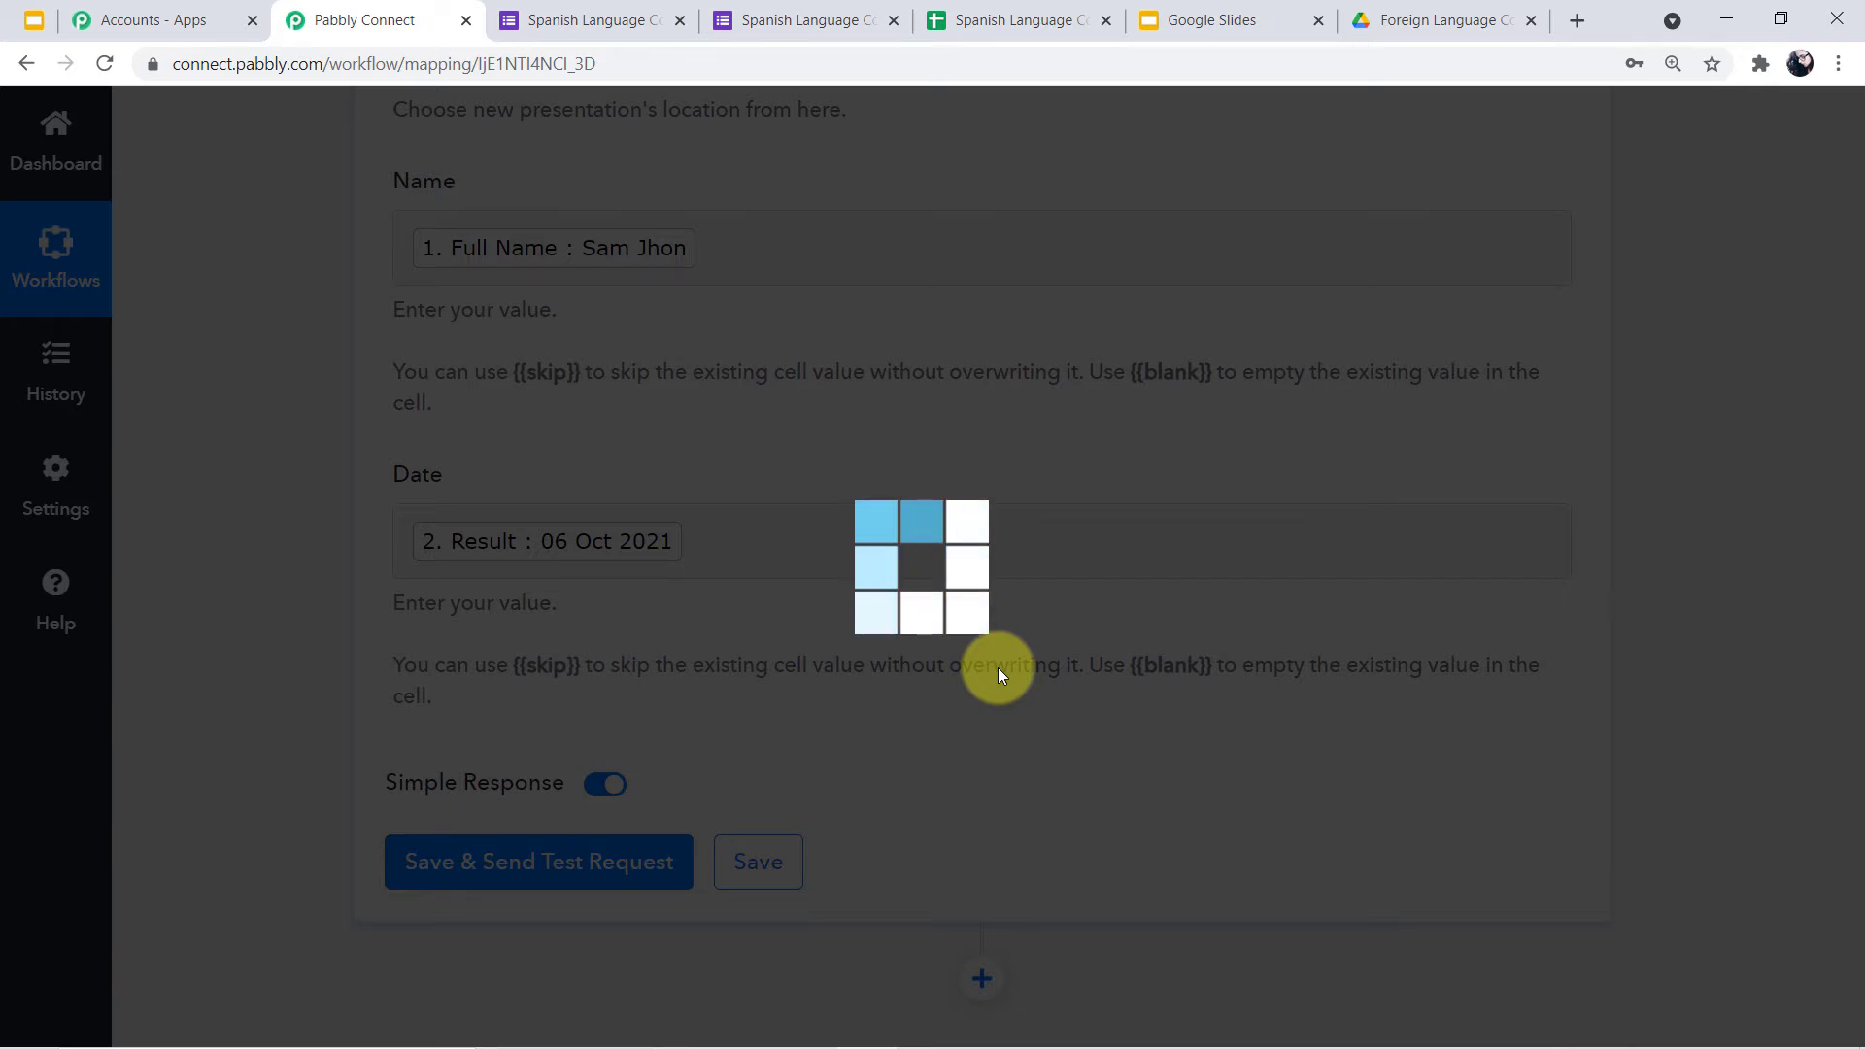
Enlarge the PresentationId box and select the full presentation ID in the test response
scroll(1049, 738, down, 4)
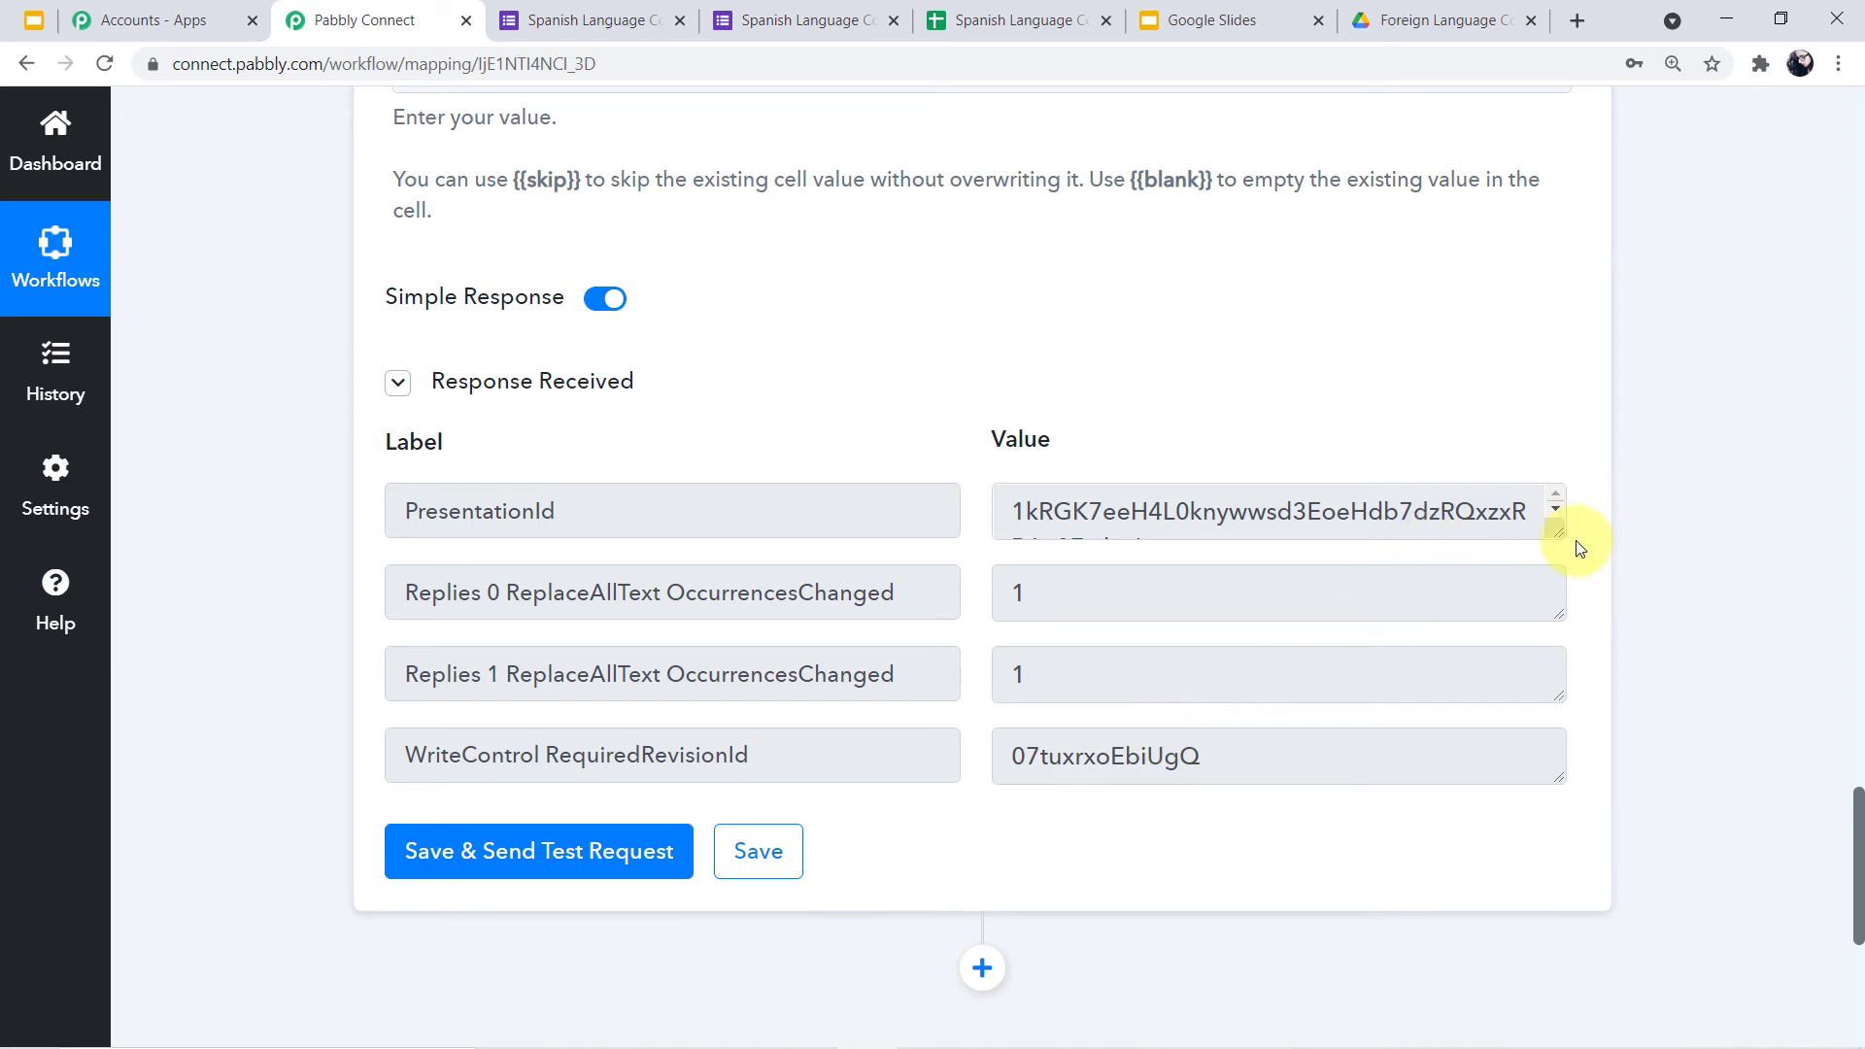
drag(1559, 532, 1557, 580)
drag(1190, 546, 1000, 501)
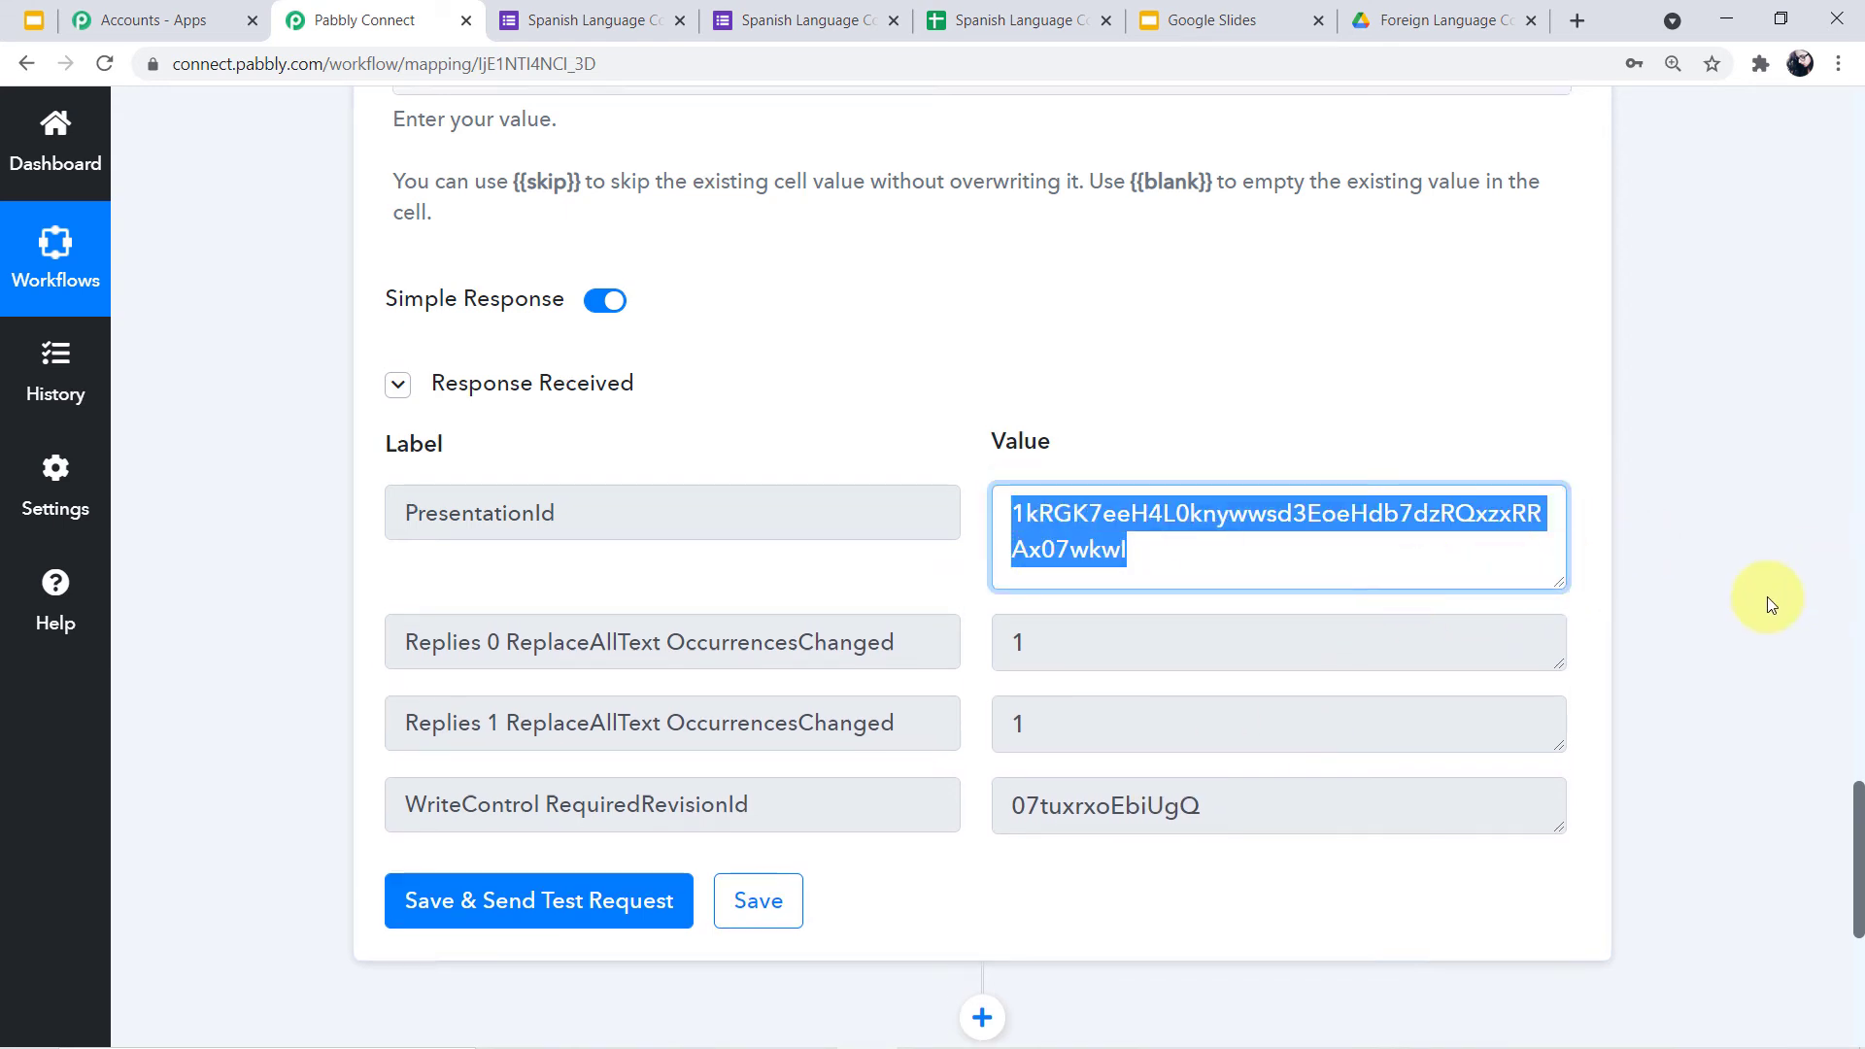
Collapse the Google Slides step in the workflow outline
scroll(1758, 600, up, 1)
scroll(1683, 673, down, 2)
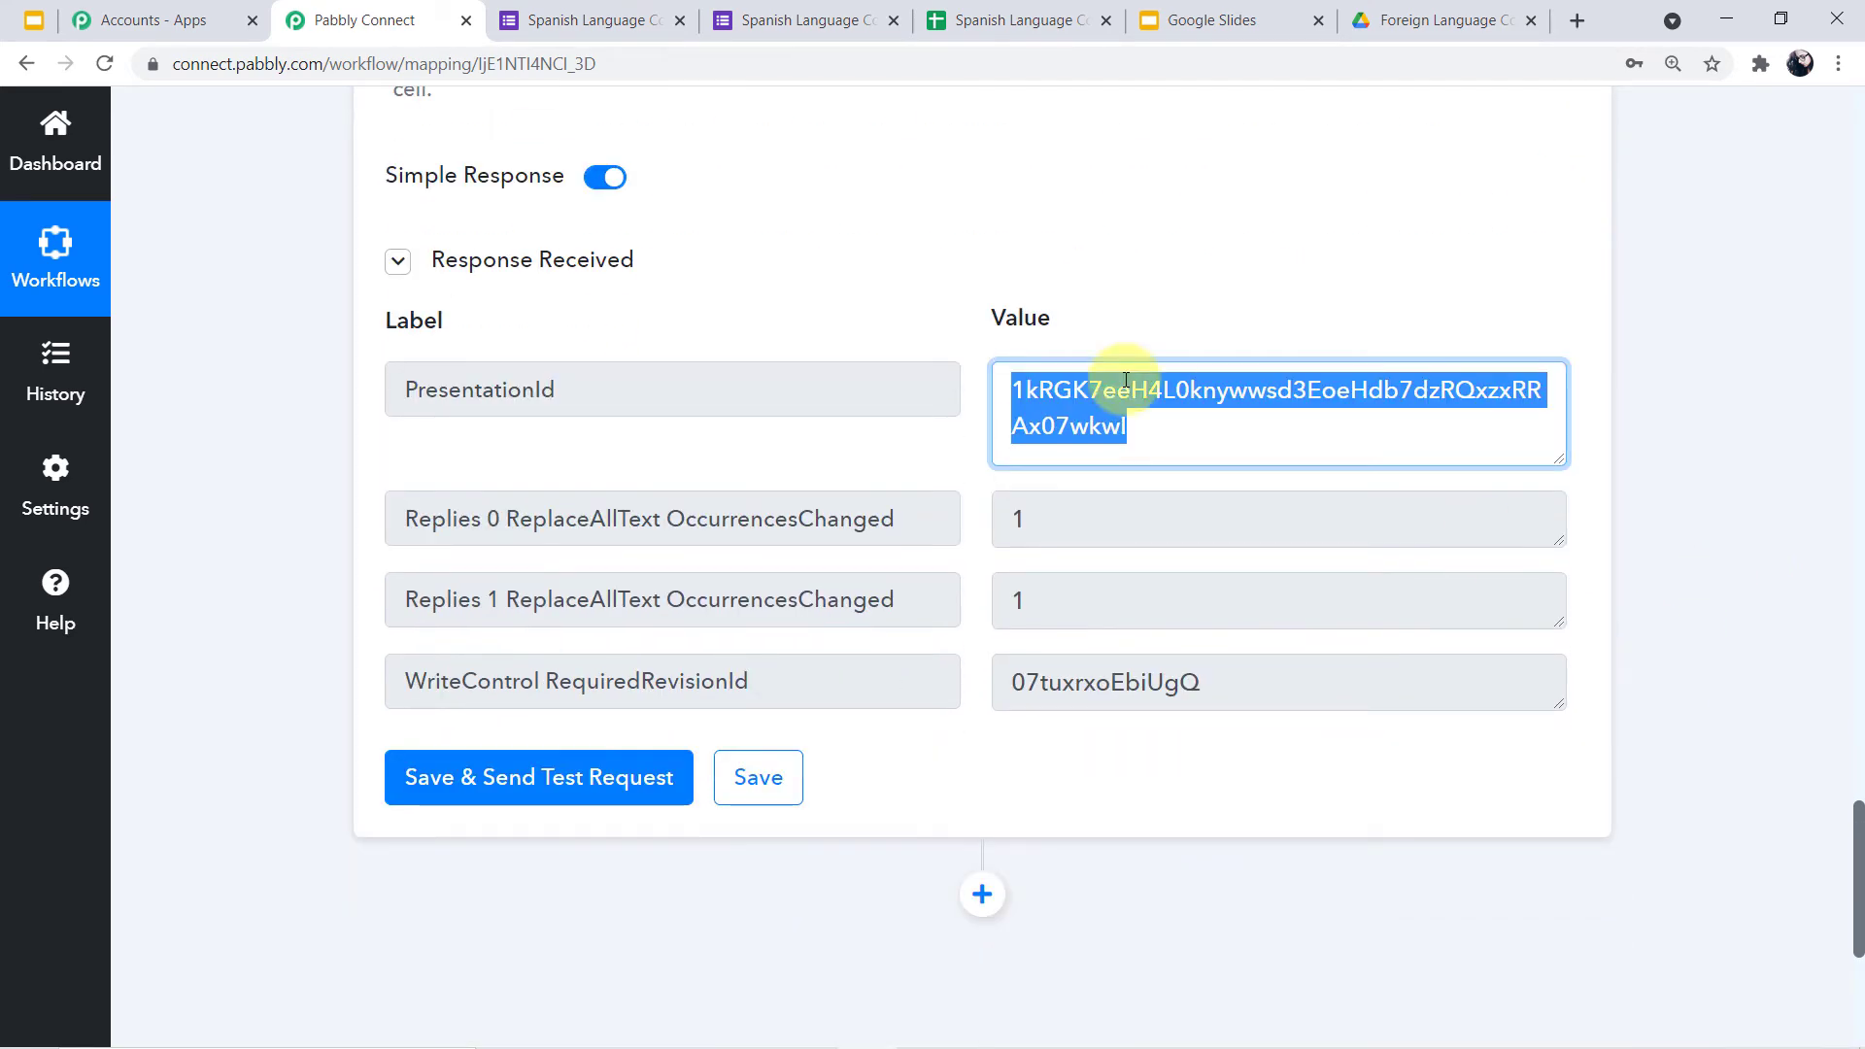
scroll(1671, 498, up, 4)
scroll(1671, 498, up, 12)
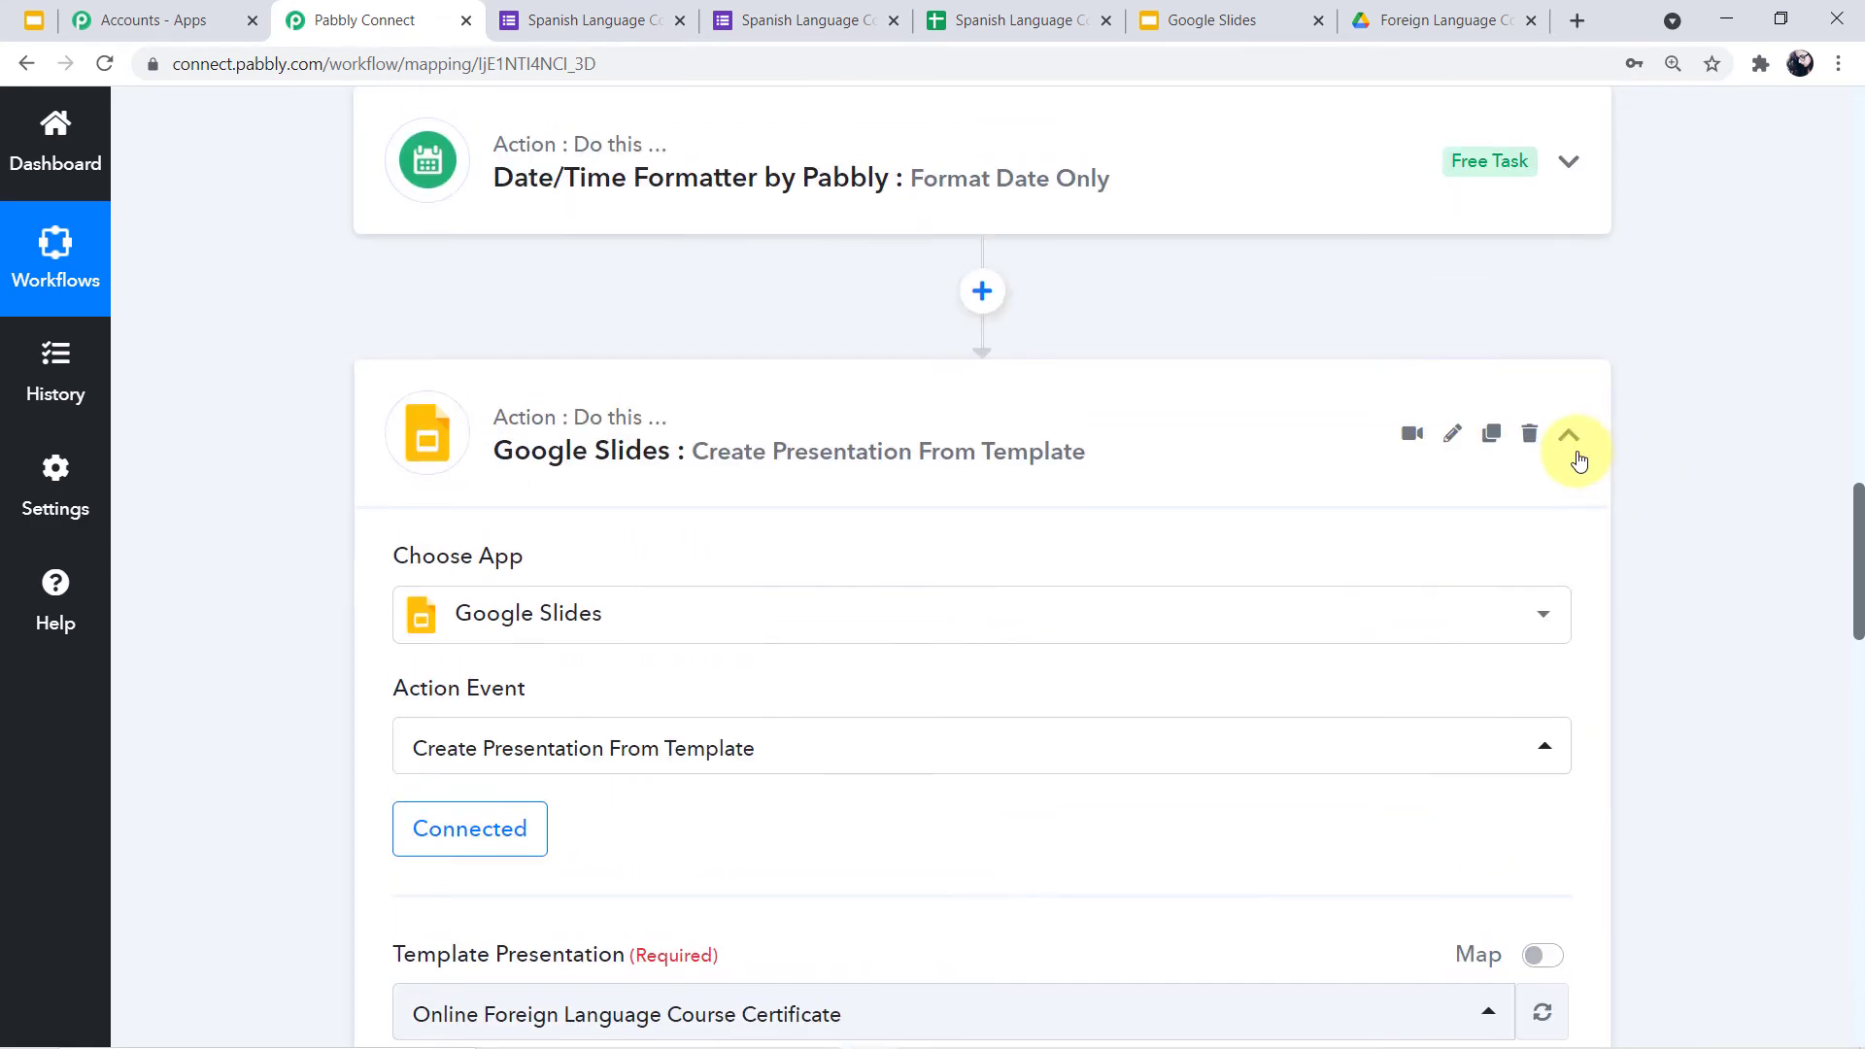
click(1570, 436)
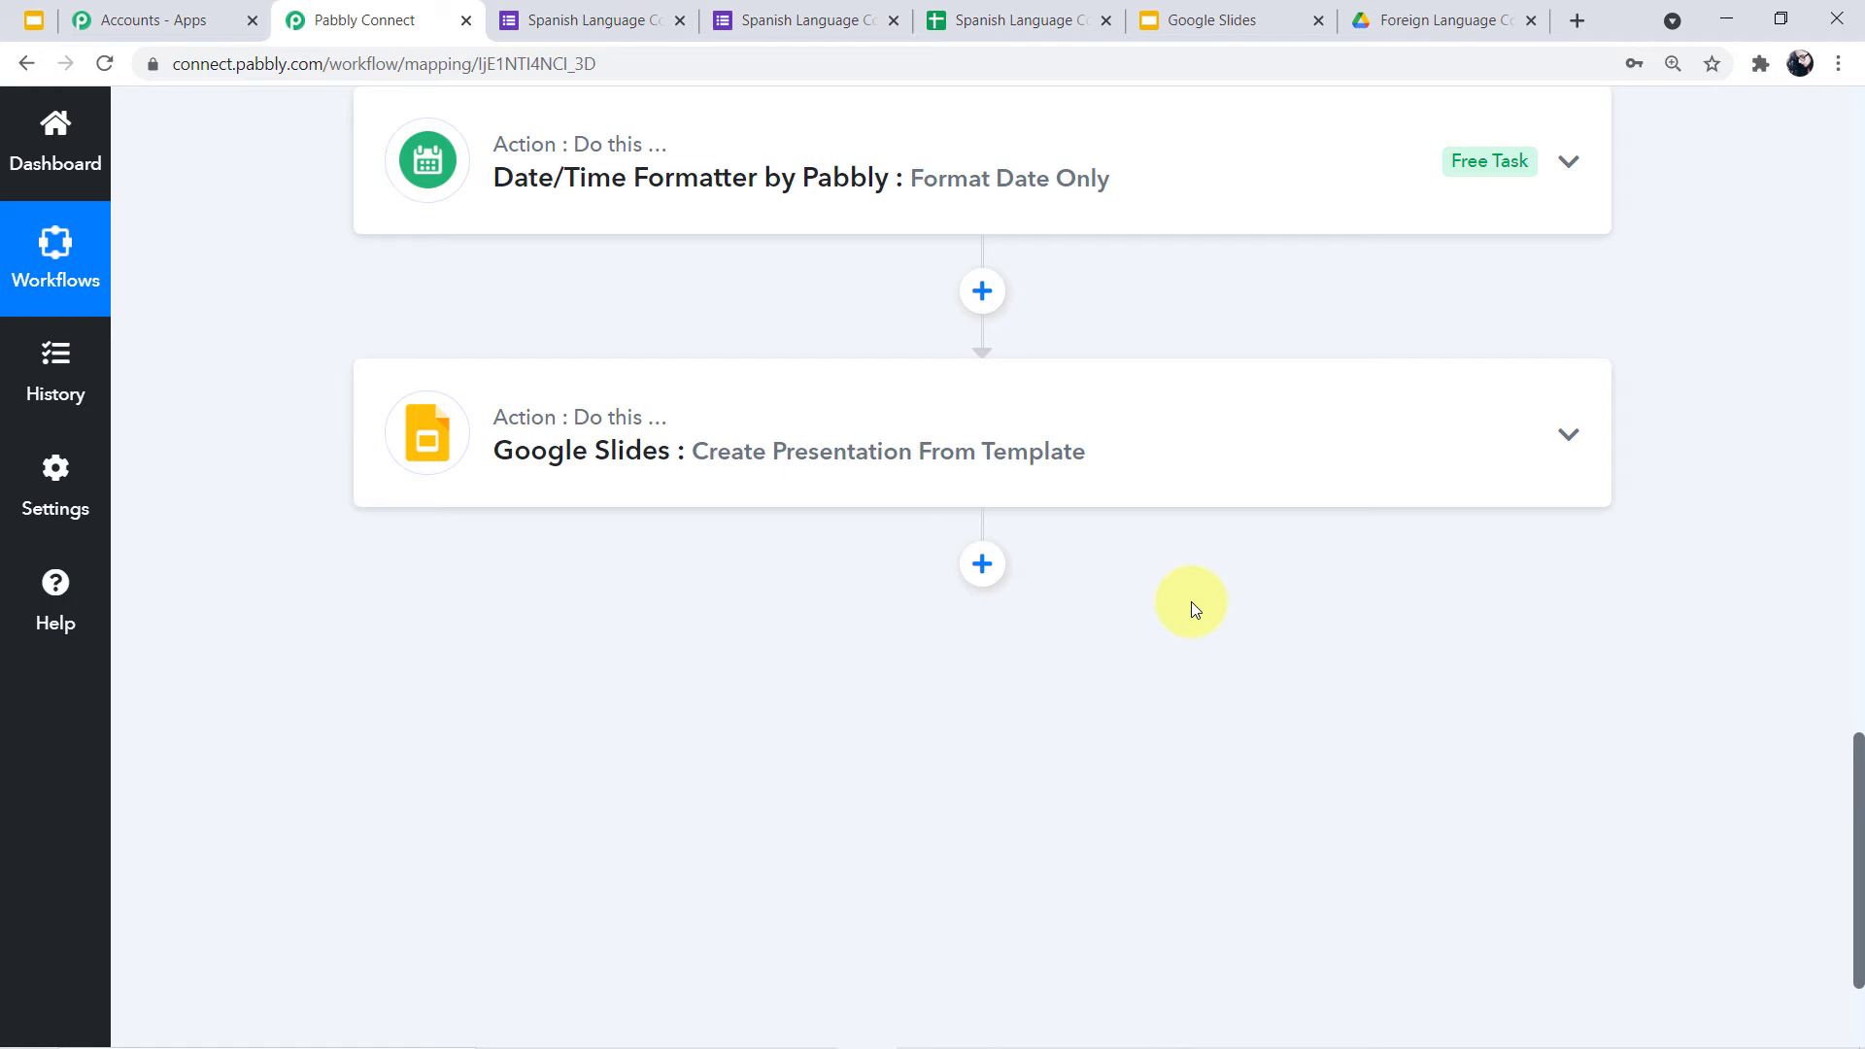
Add a new step after Google Slides using the Google Drive app
click(982, 564)
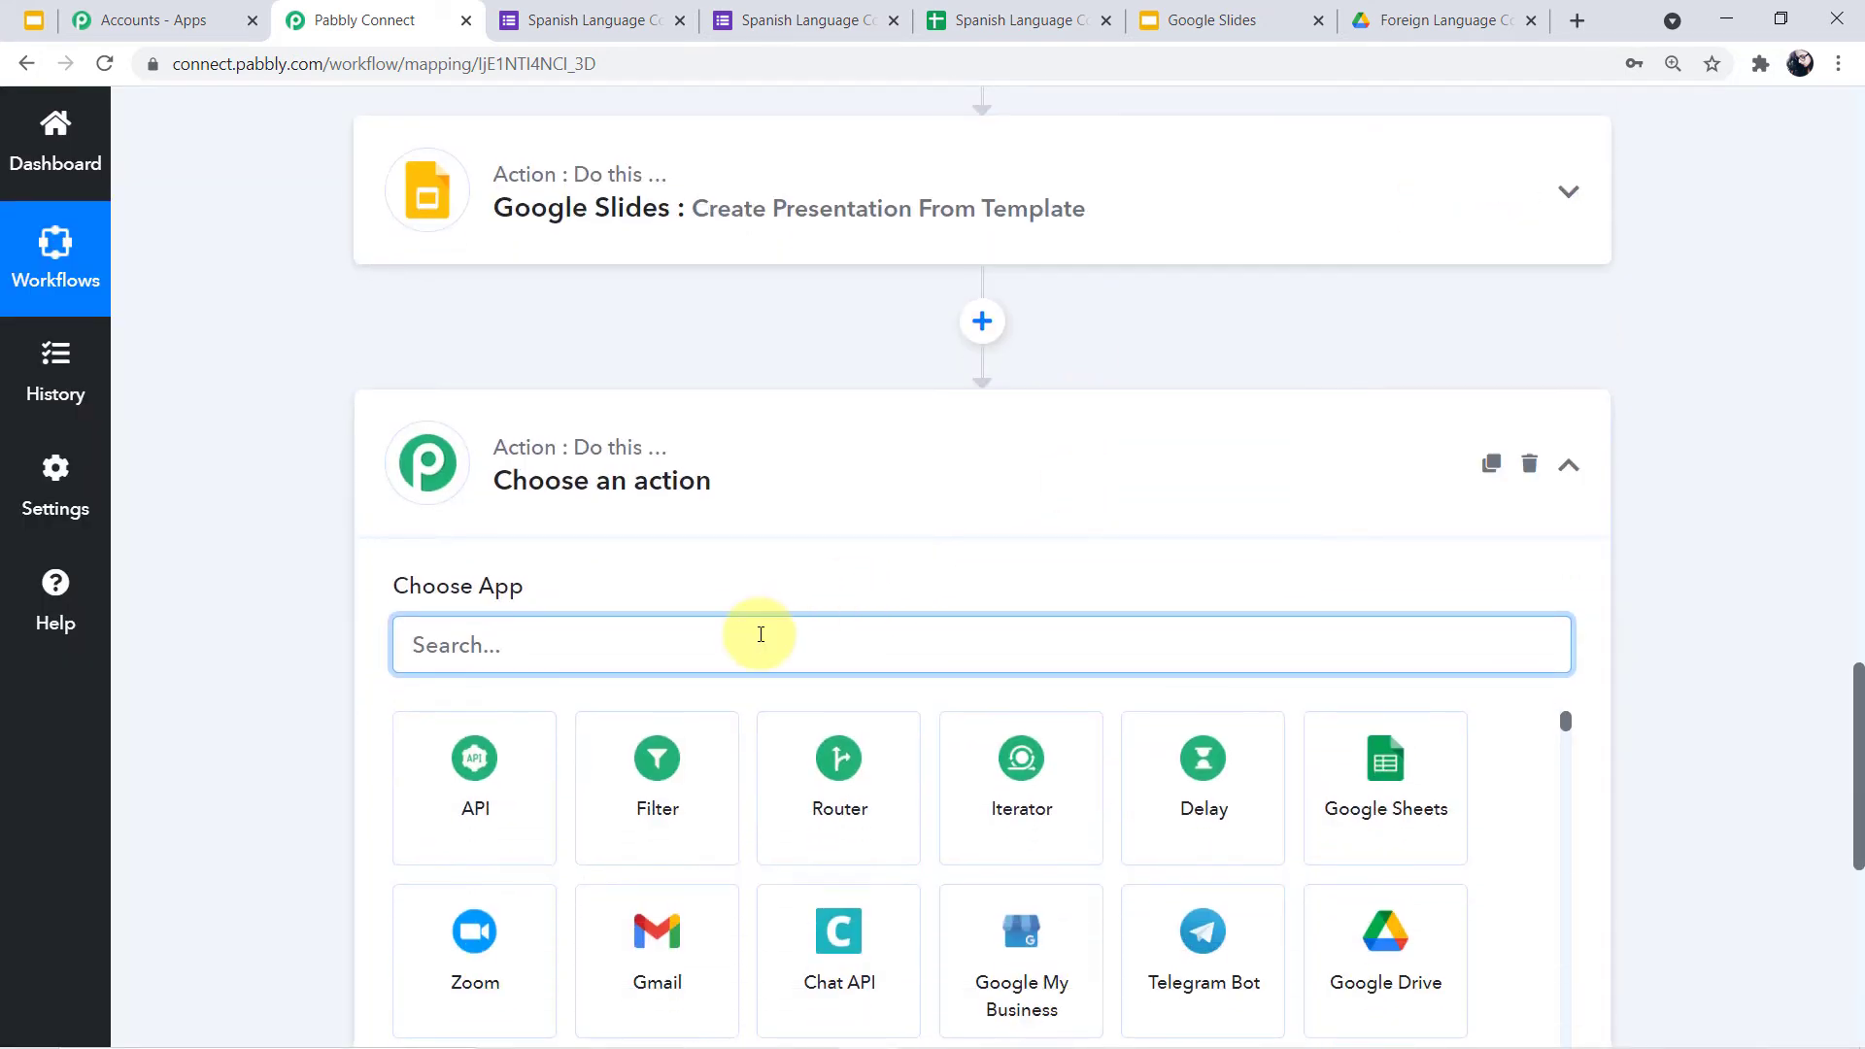
text(drive)
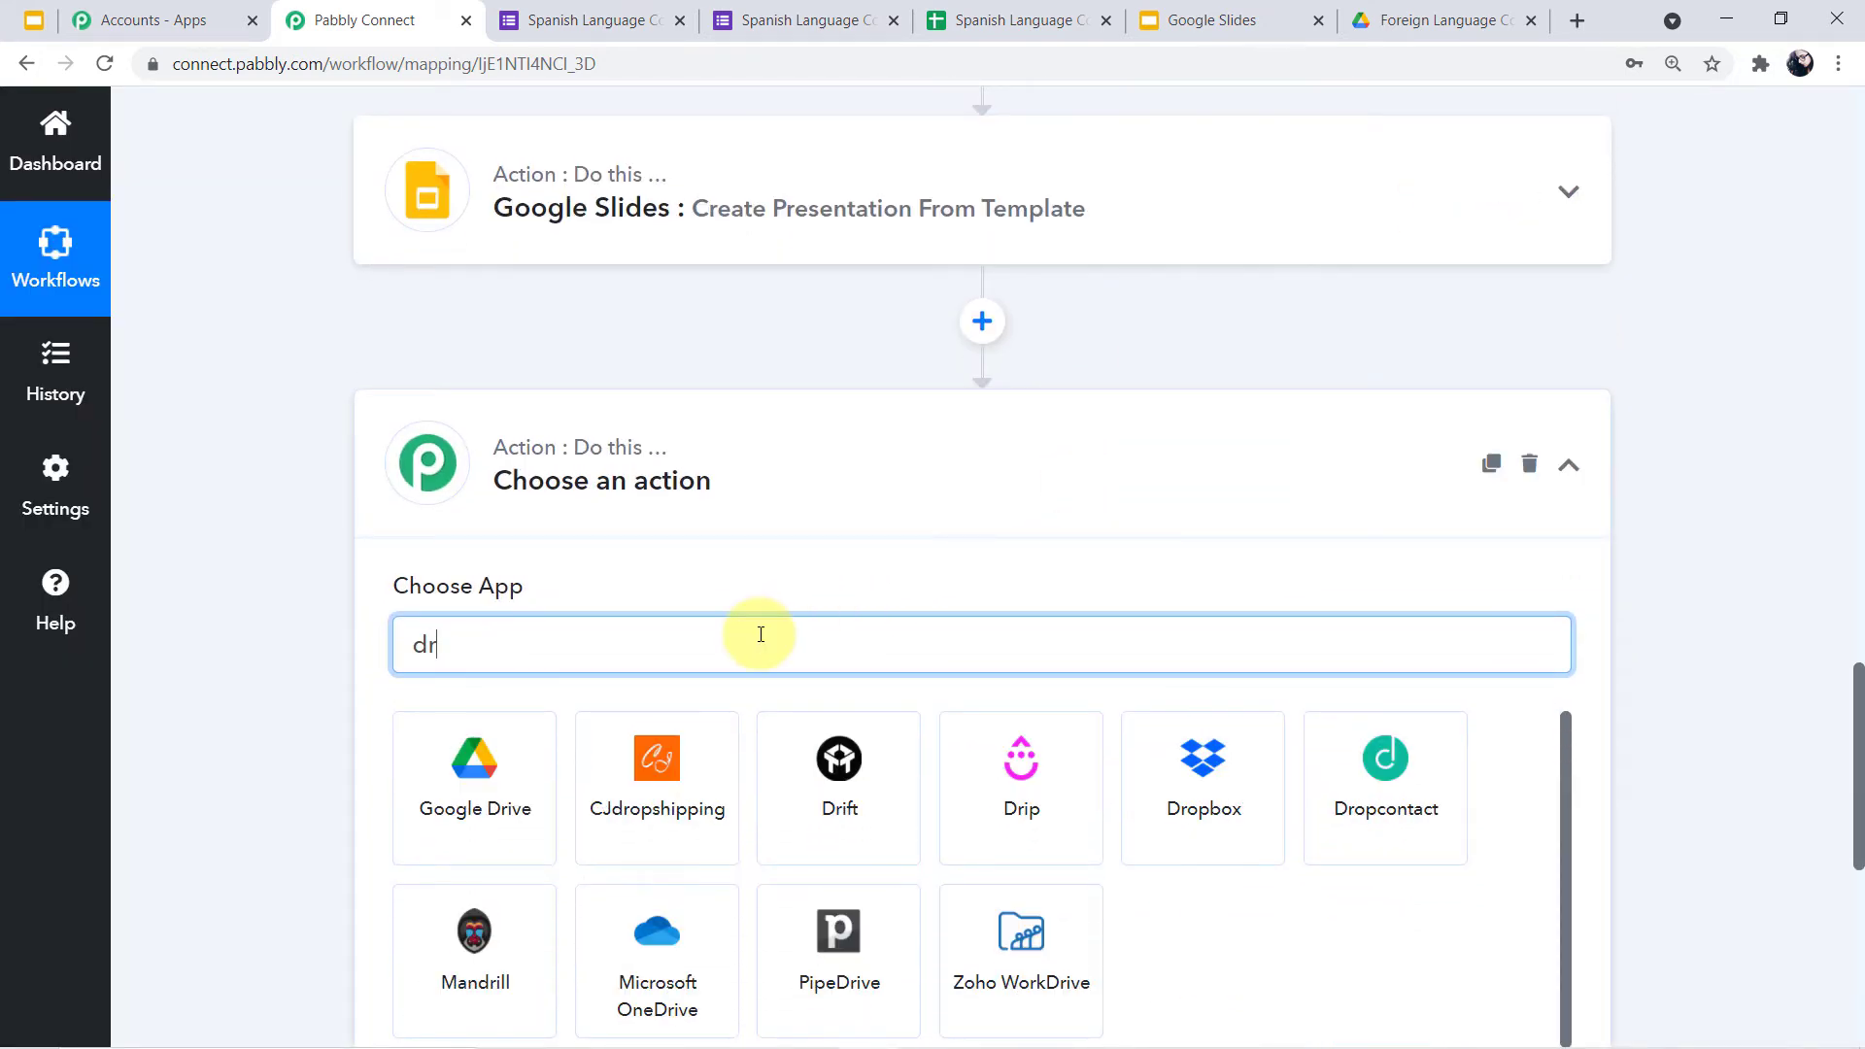
click(494, 814)
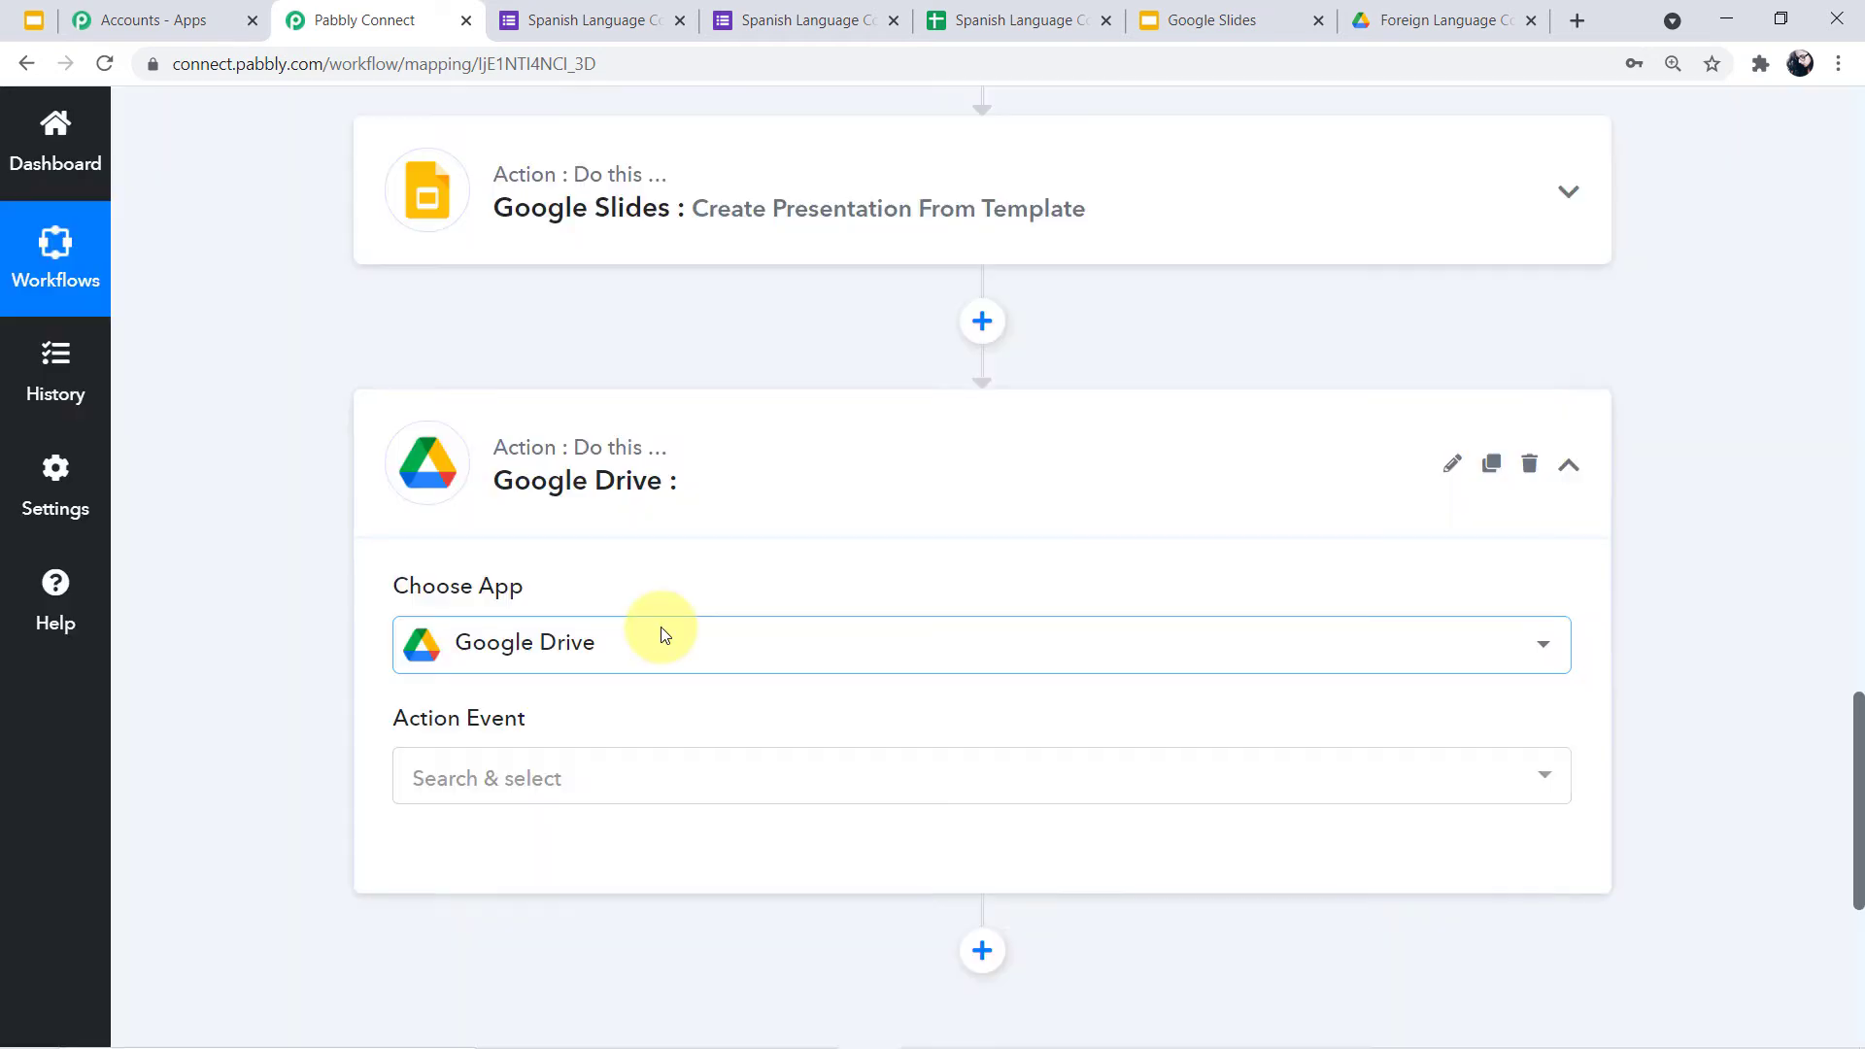
Set the Google Drive action event to Share a File With Anyone
scroll(660, 628, down, 1)
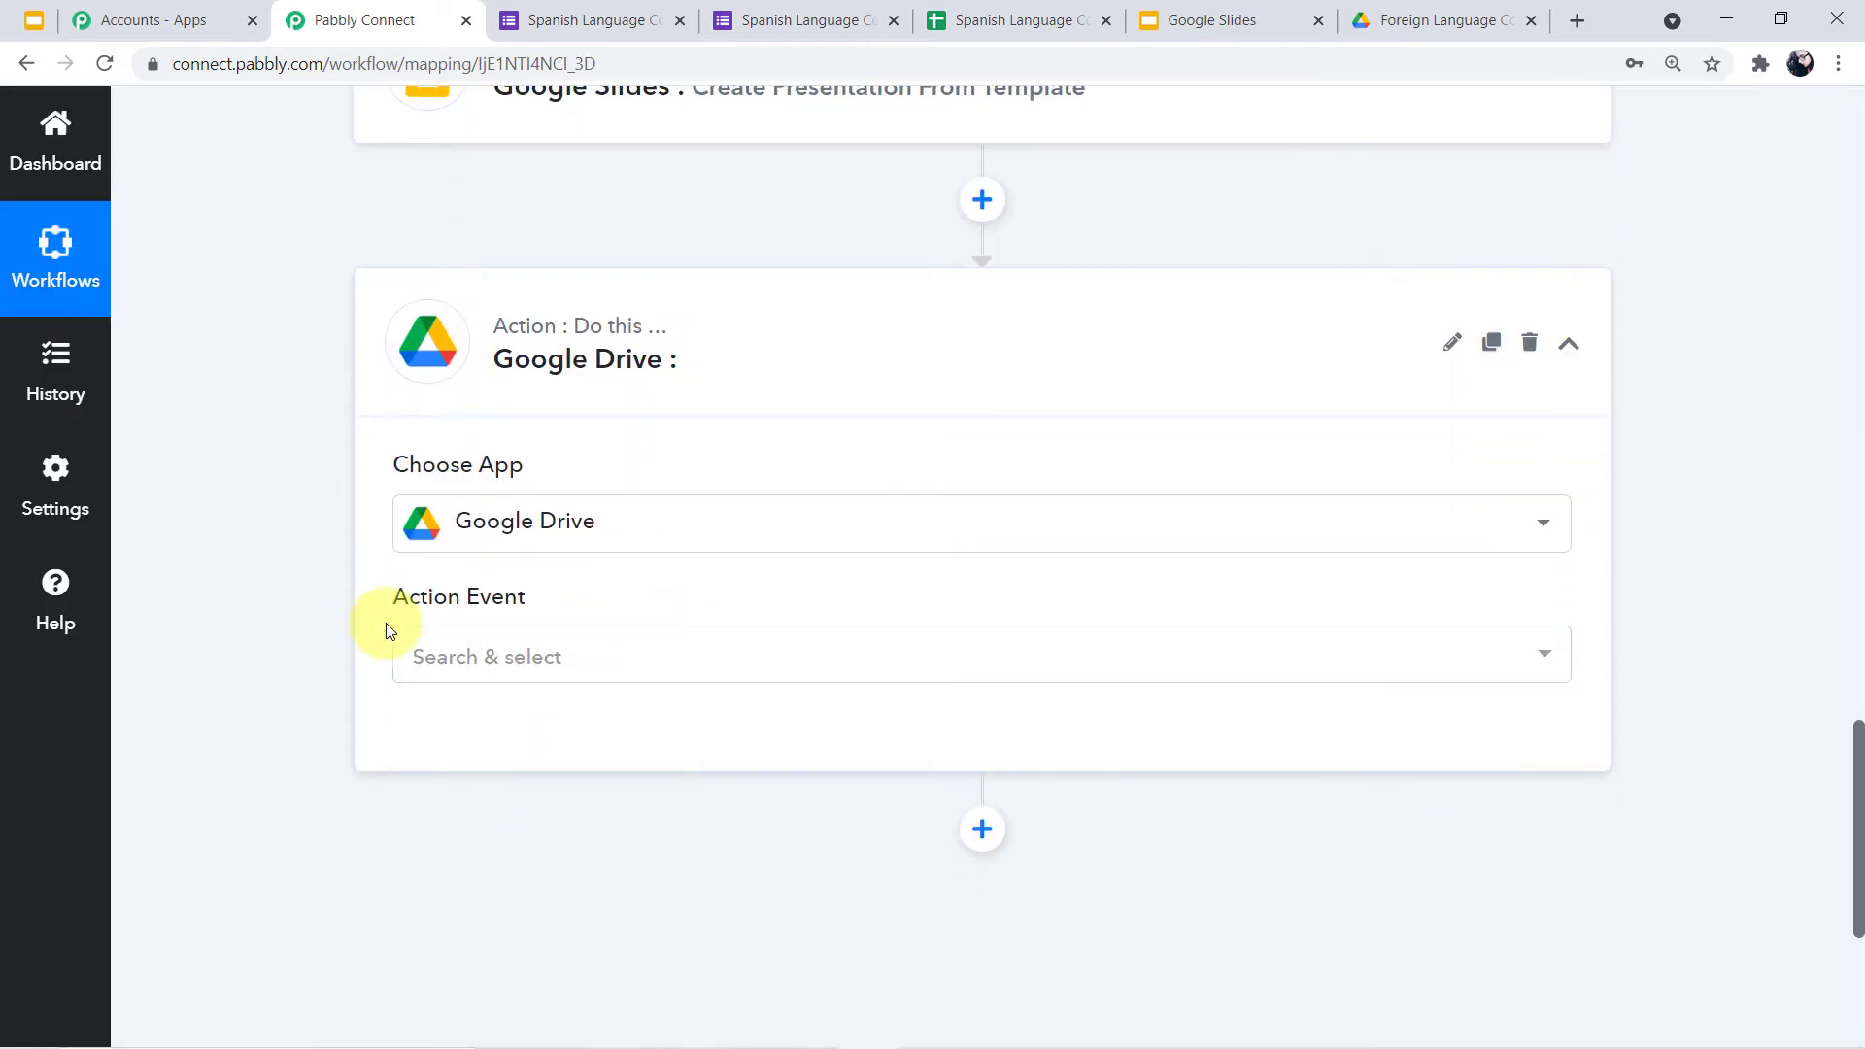
click(1538, 656)
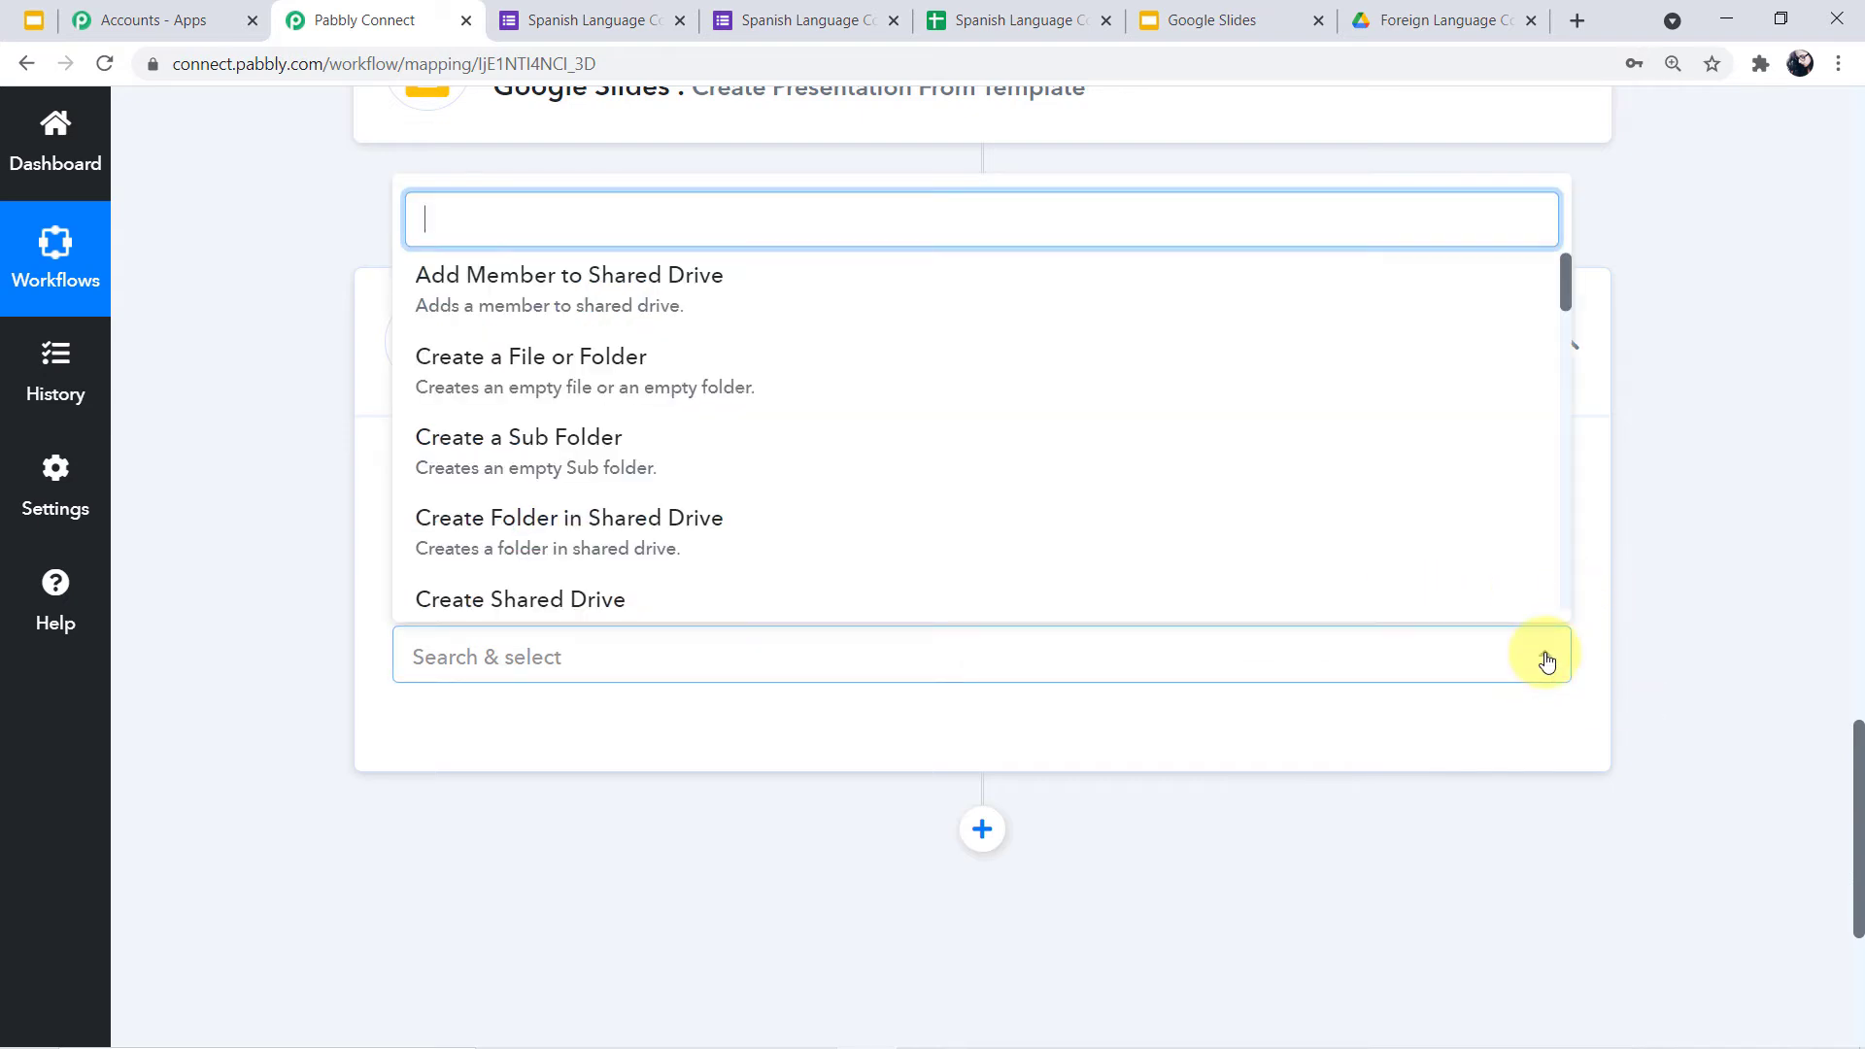
scroll(1144, 323, down, 3)
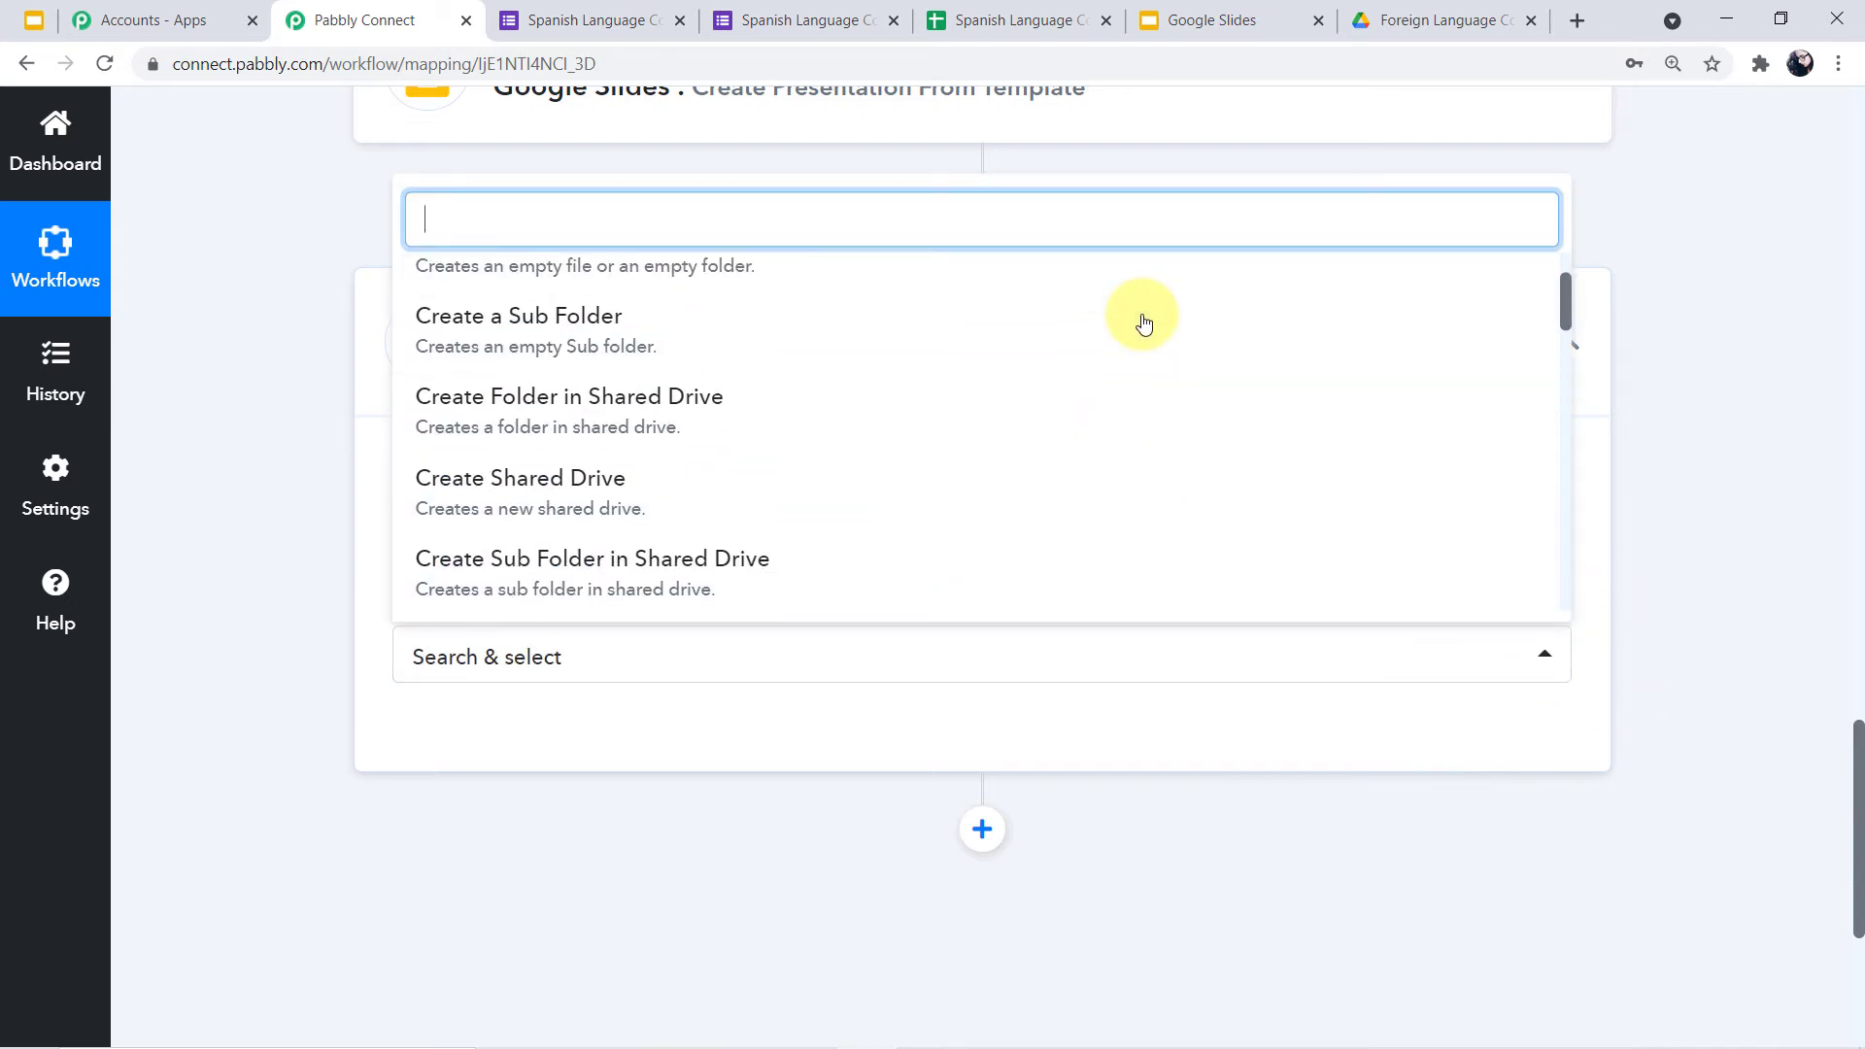
scroll(1144, 323, down, 6)
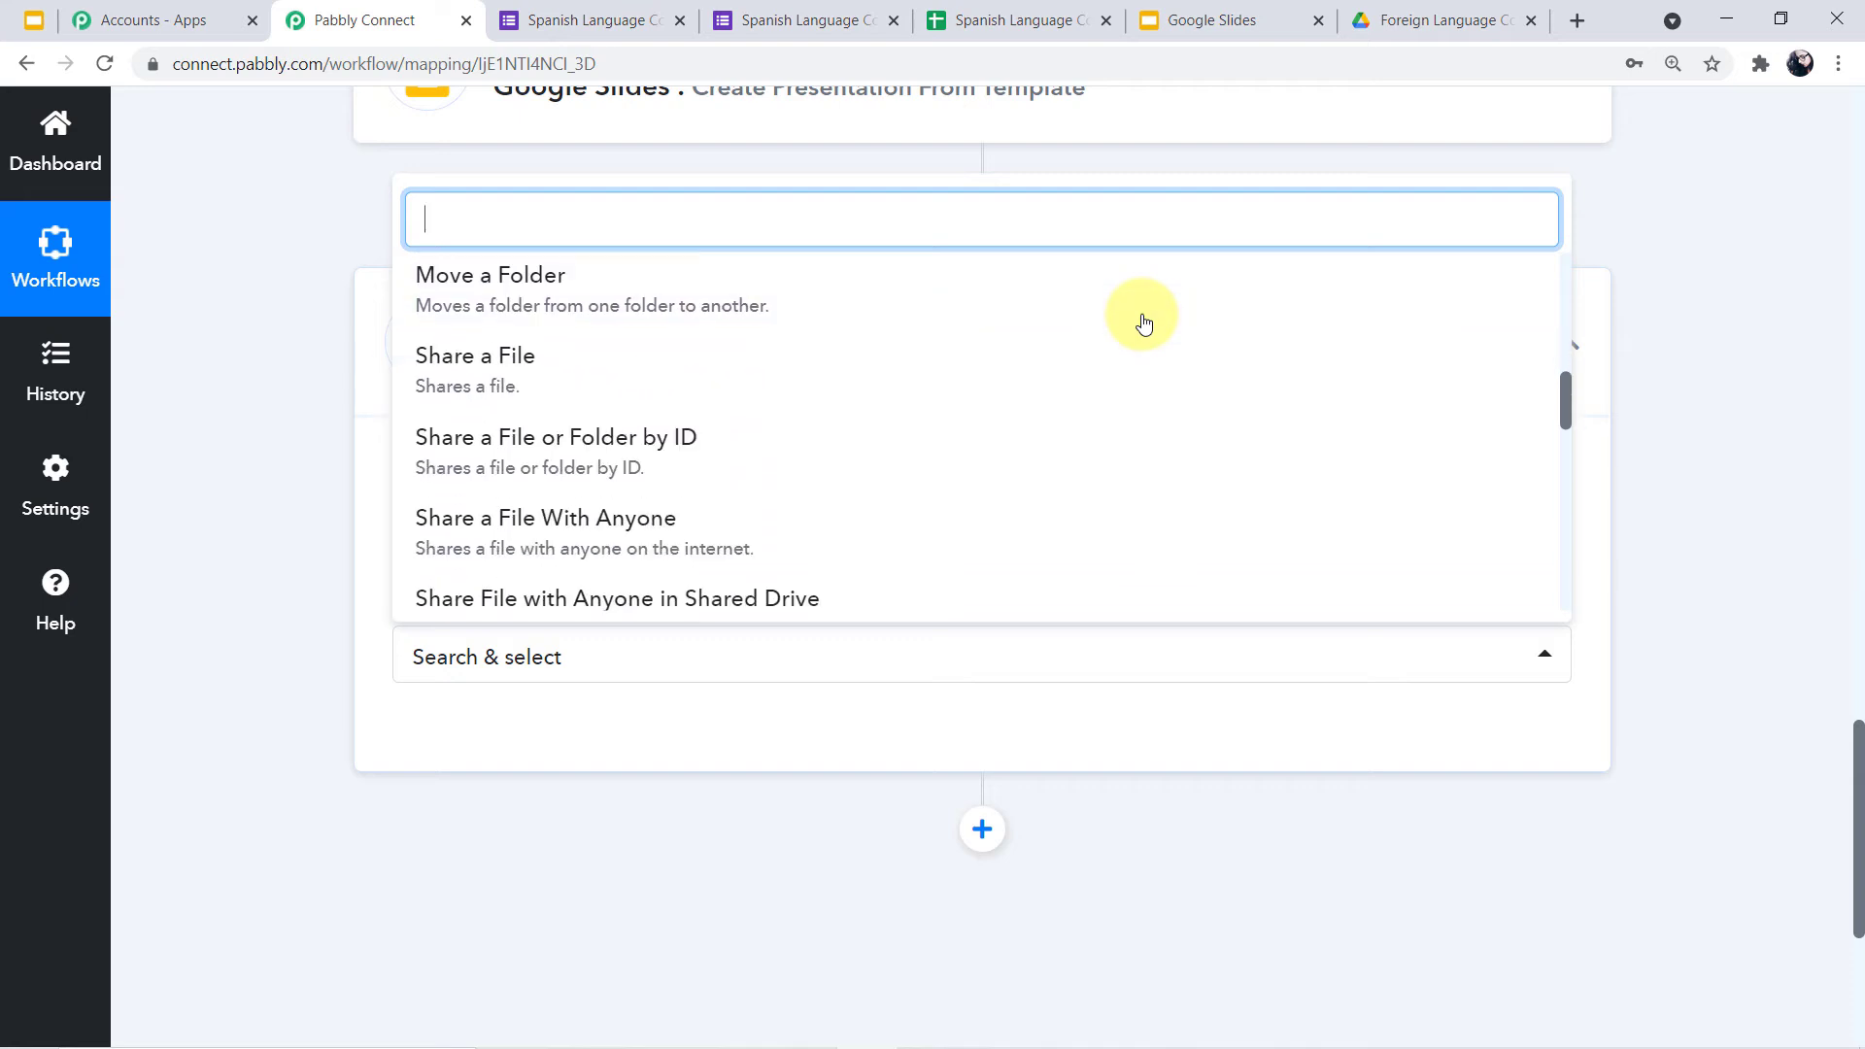
click(575, 541)
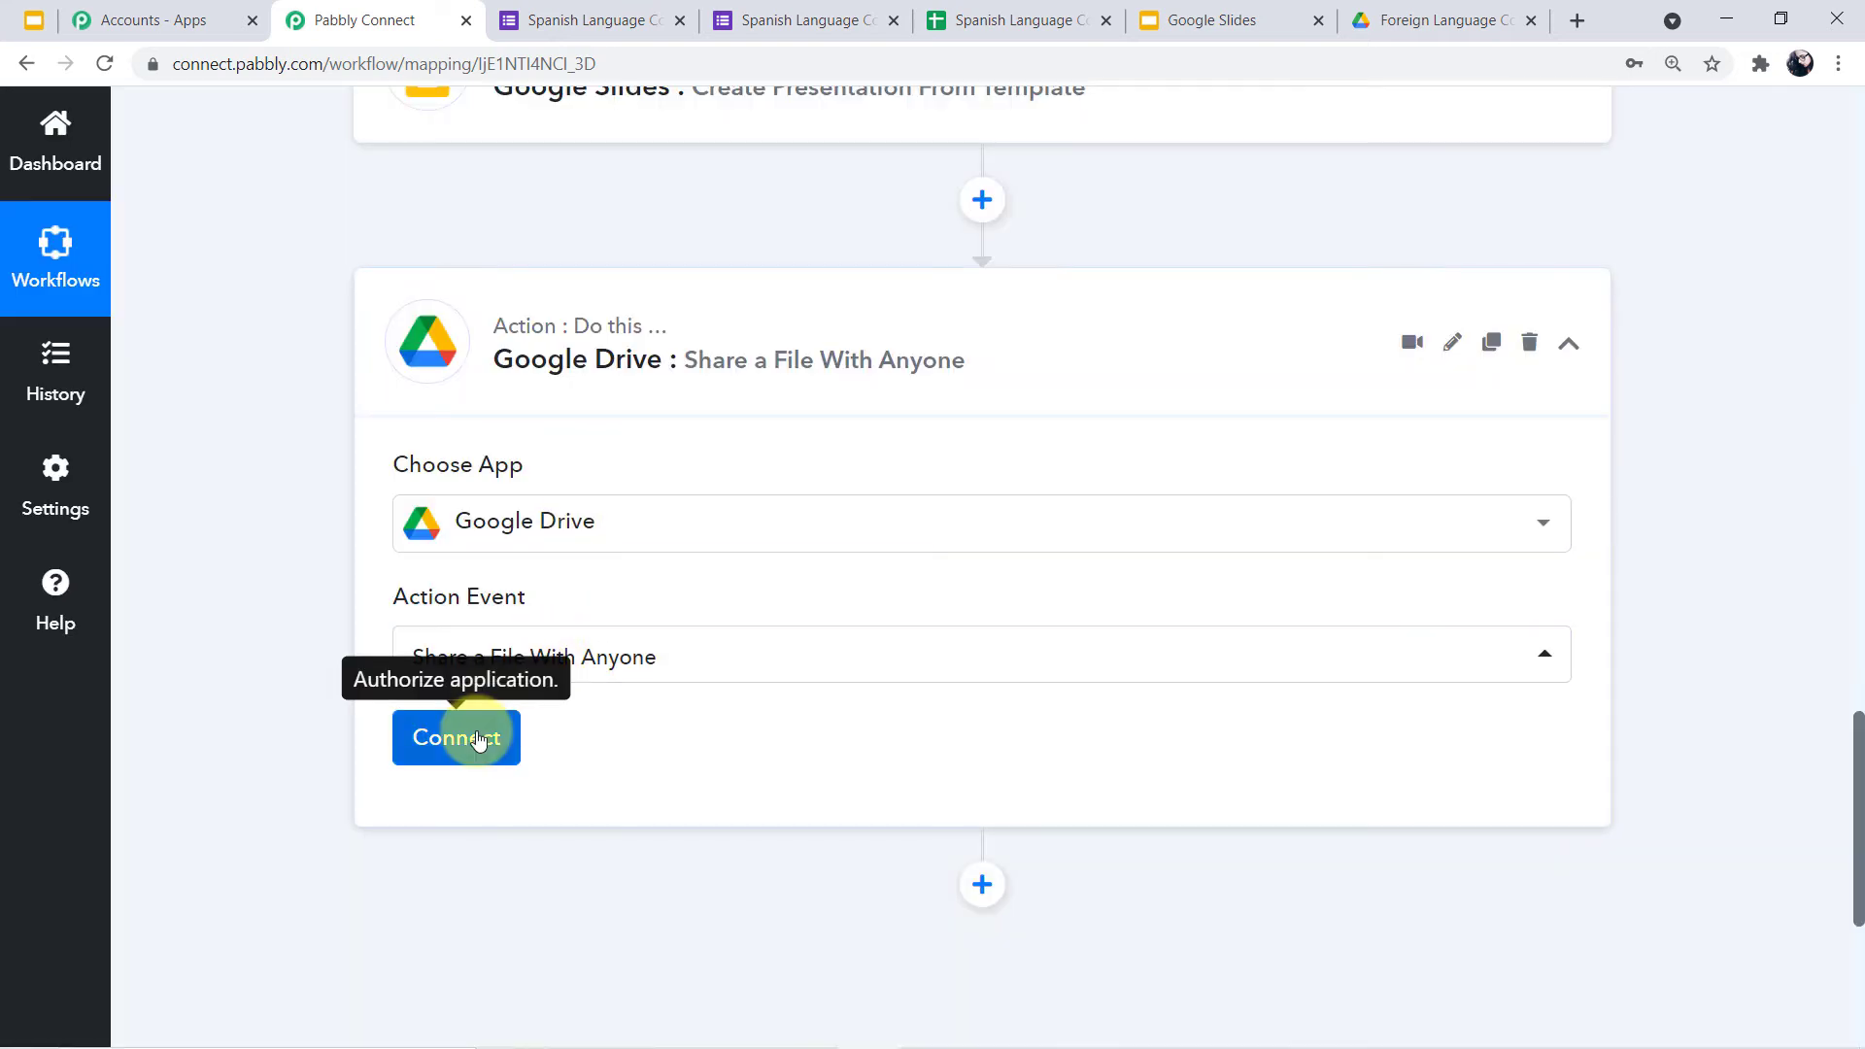
Add a new Google Drive connection via Google sign-in, grant access and acknowledge the success dialog
click(491, 757)
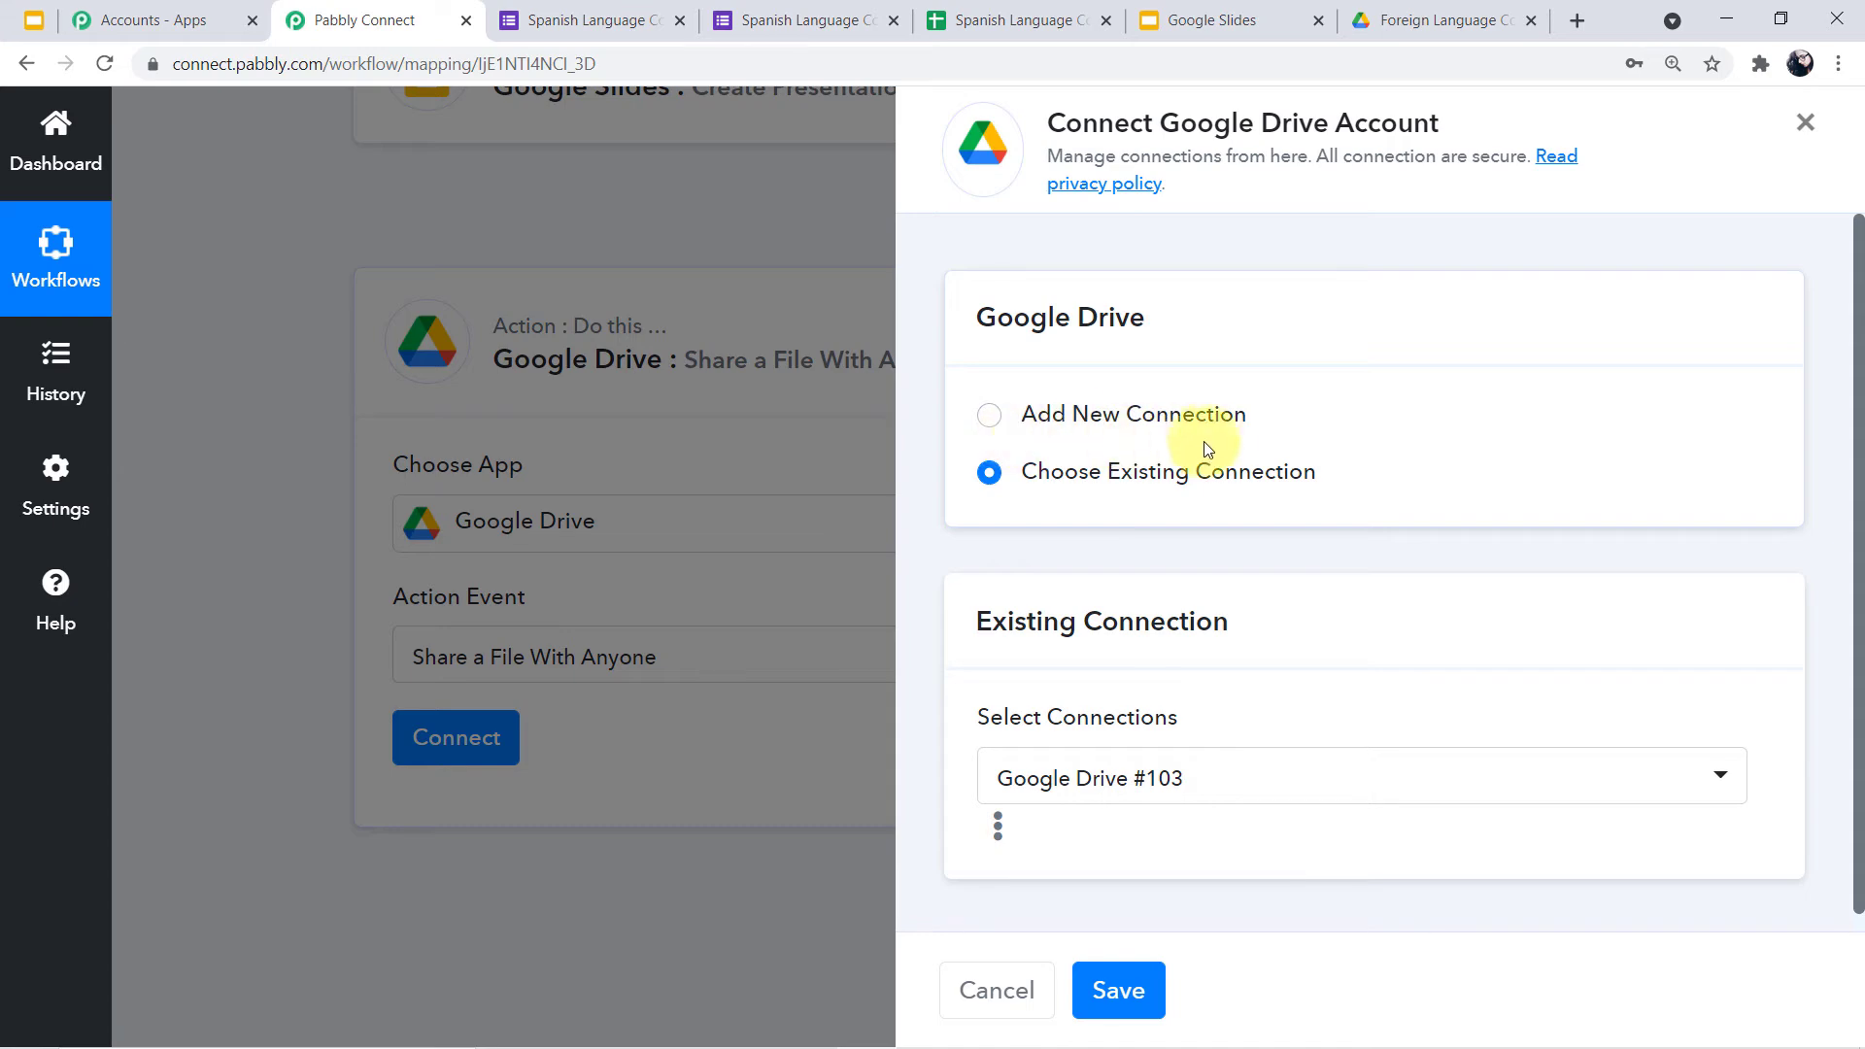
click(988, 417)
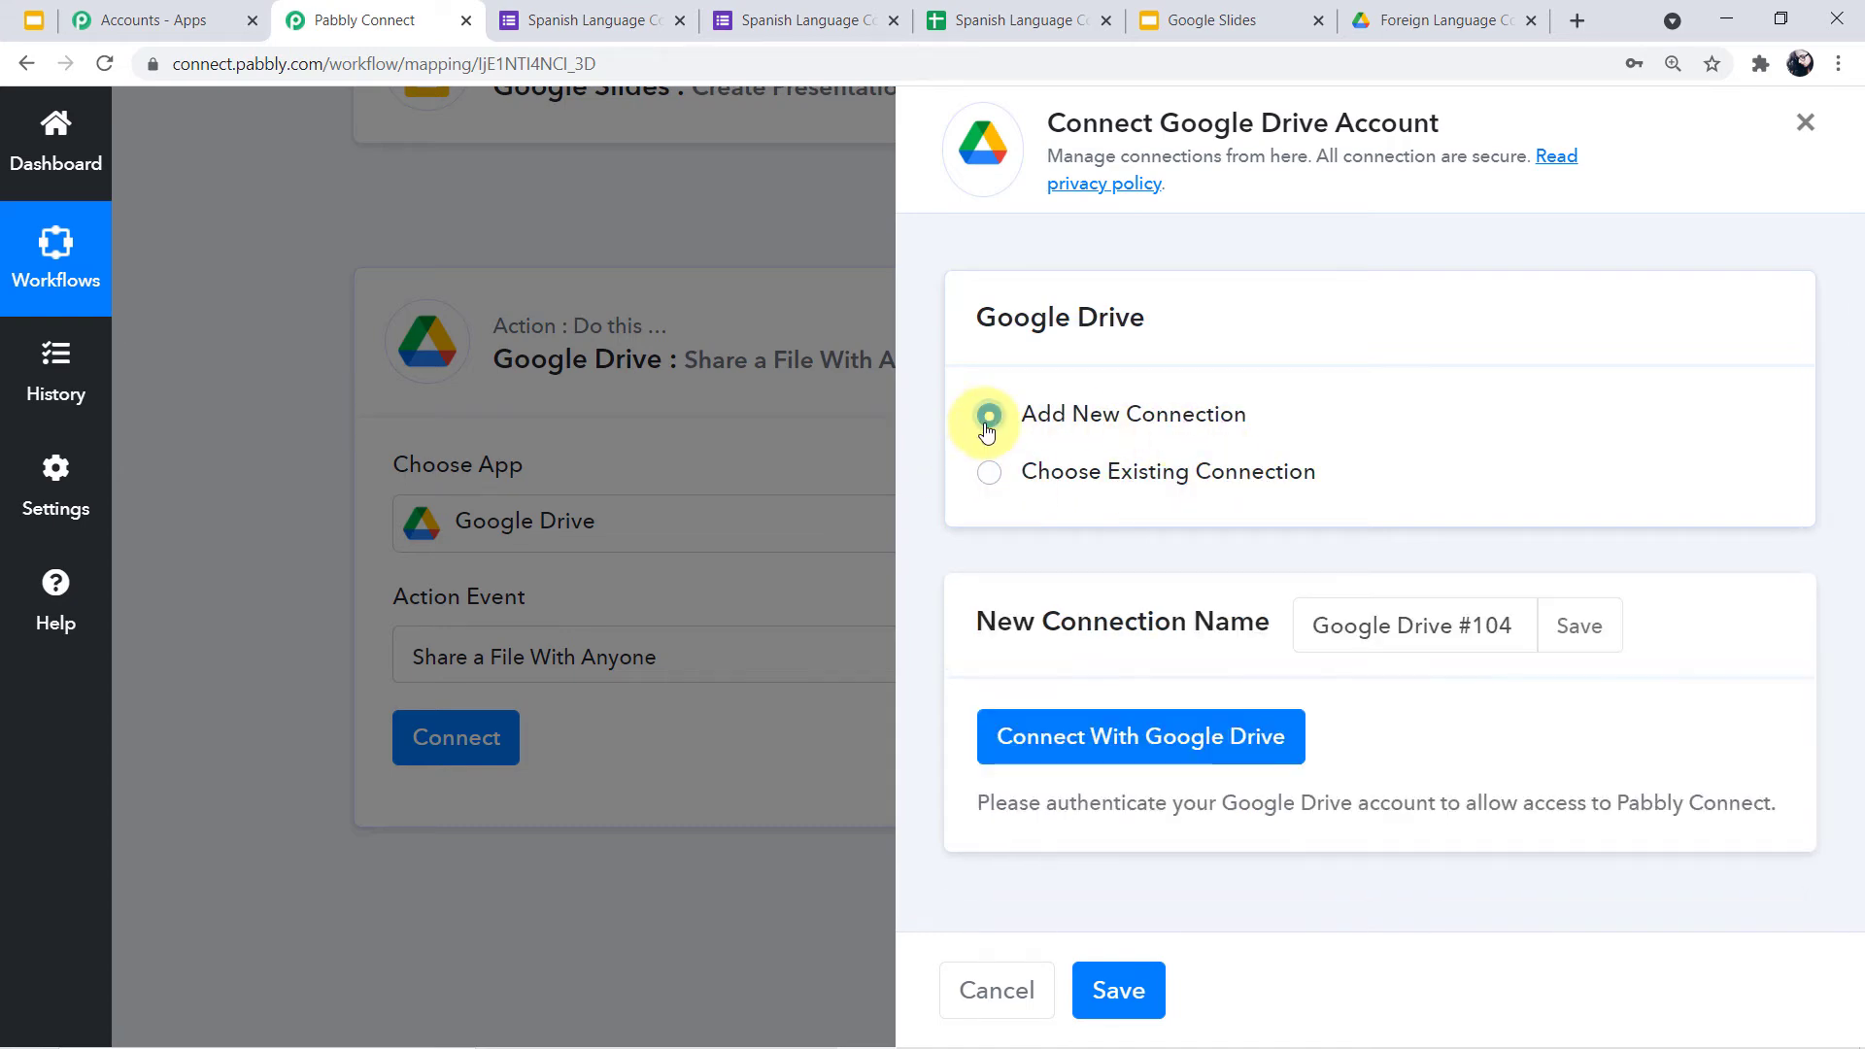
click(1156, 743)
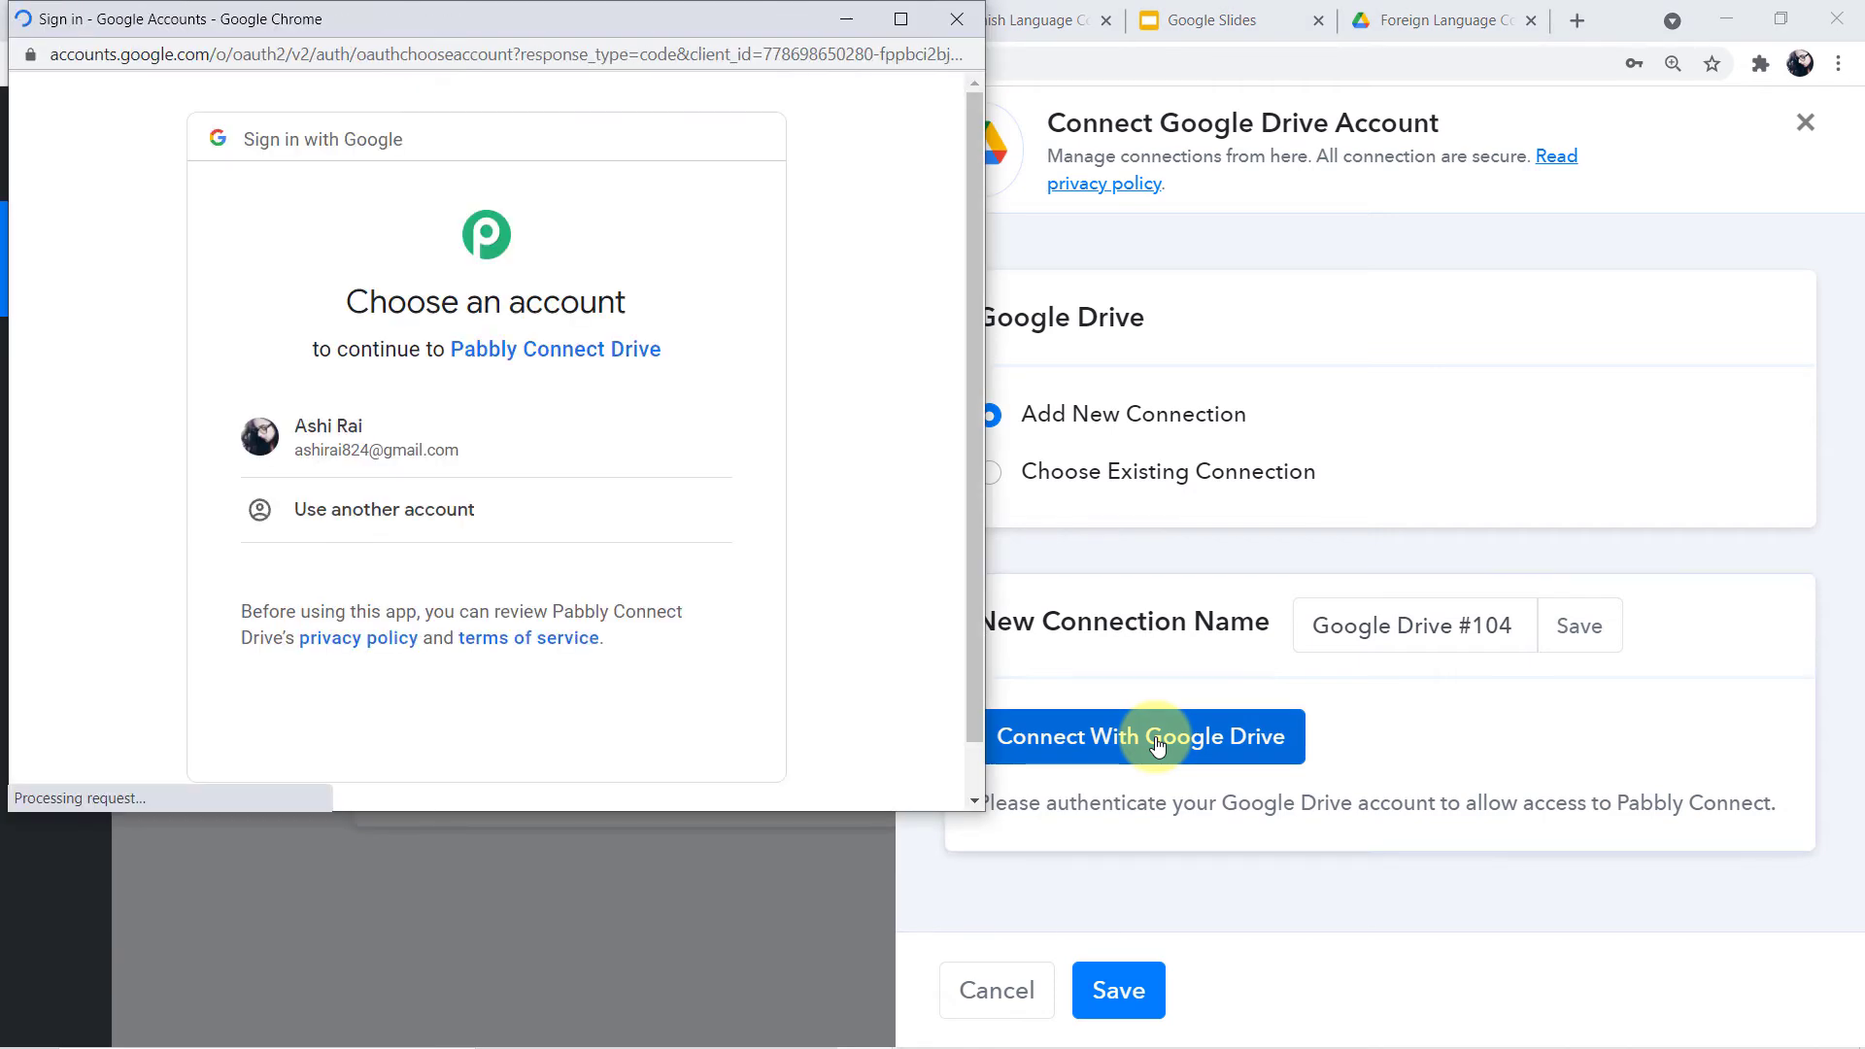
click(432, 447)
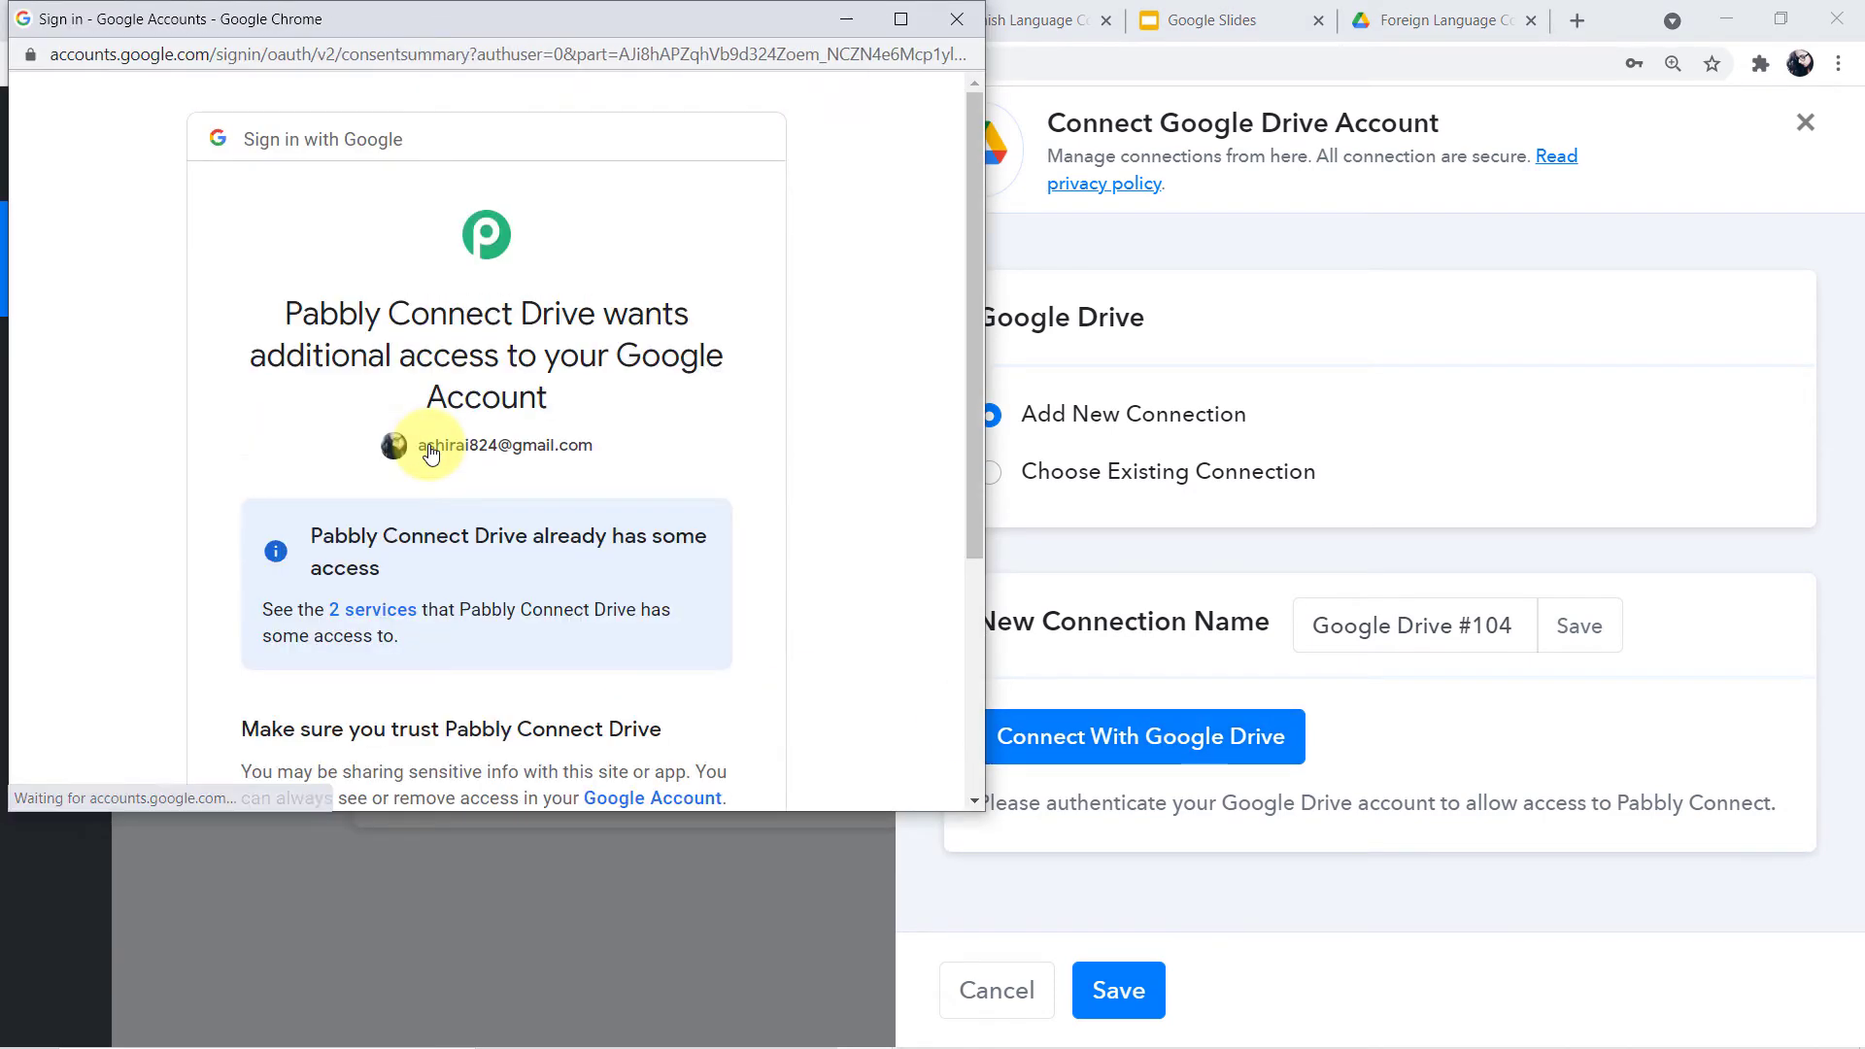
scroll(632, 509, down, 3)
scroll(632, 509, up, 1)
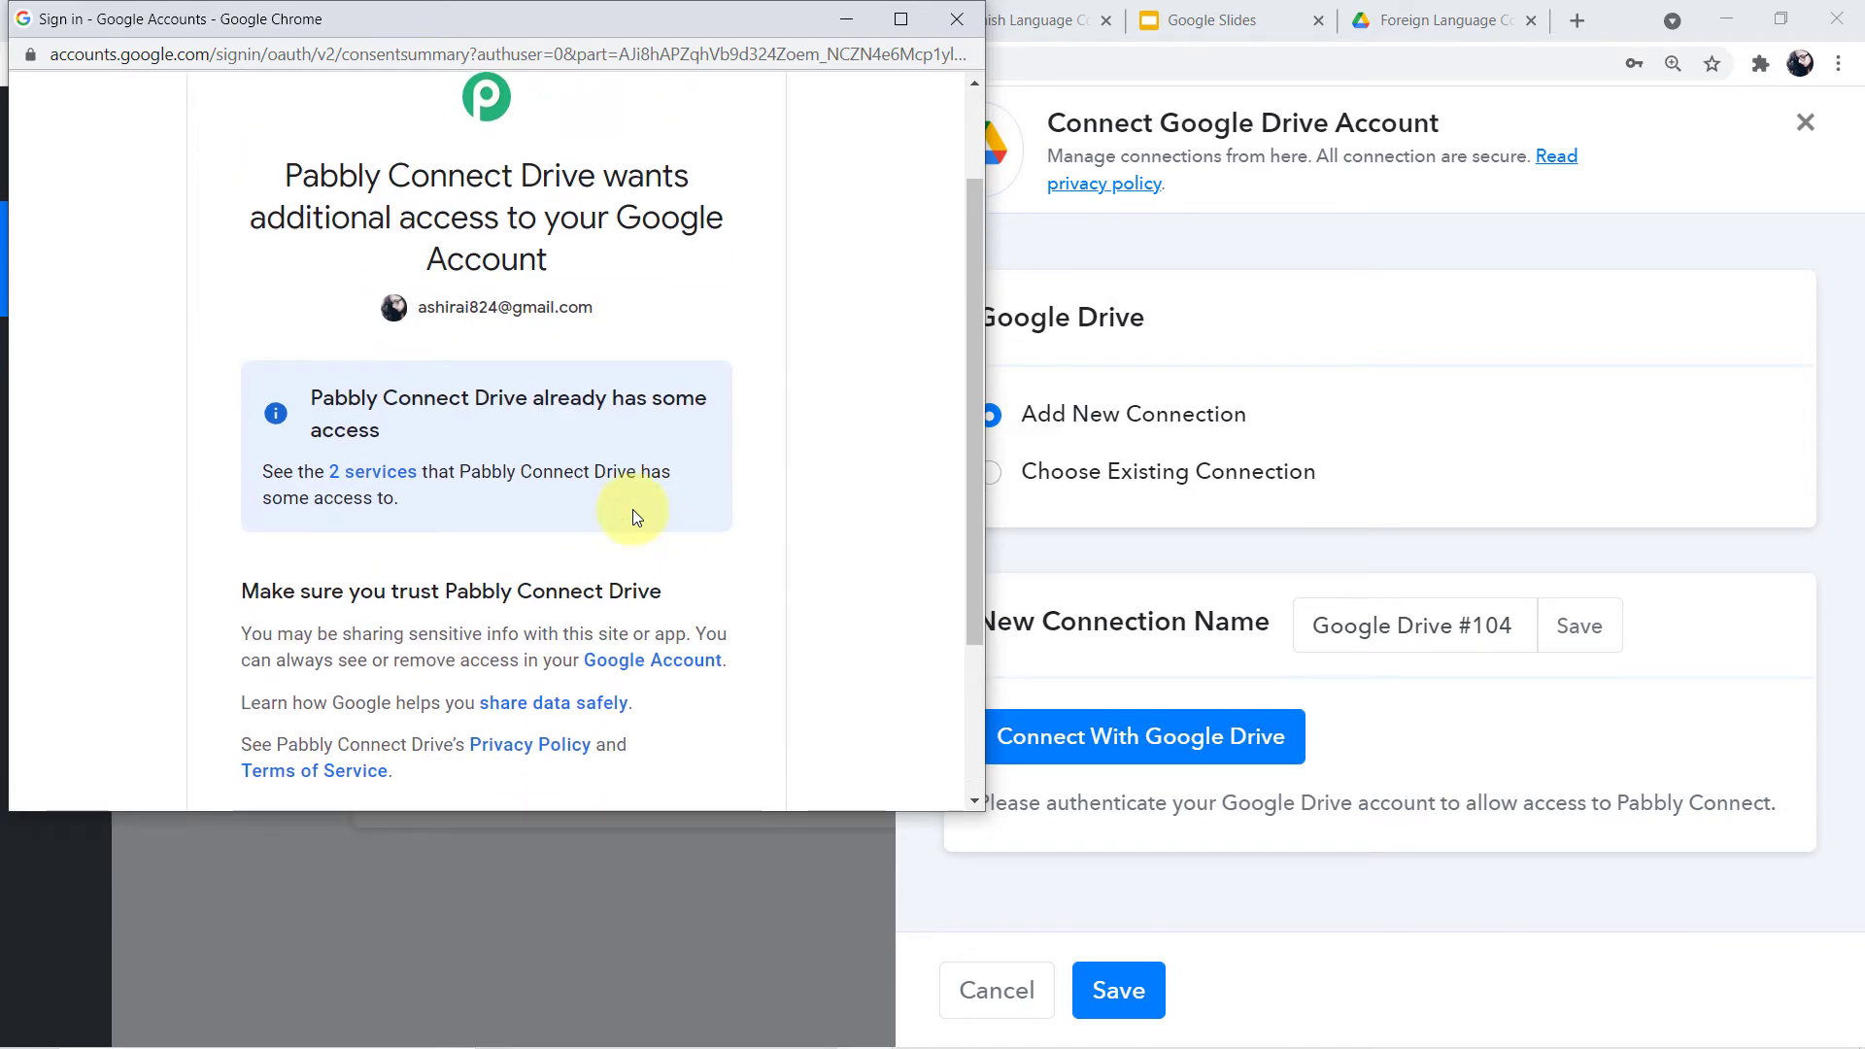
scroll(632, 509, up, 2)
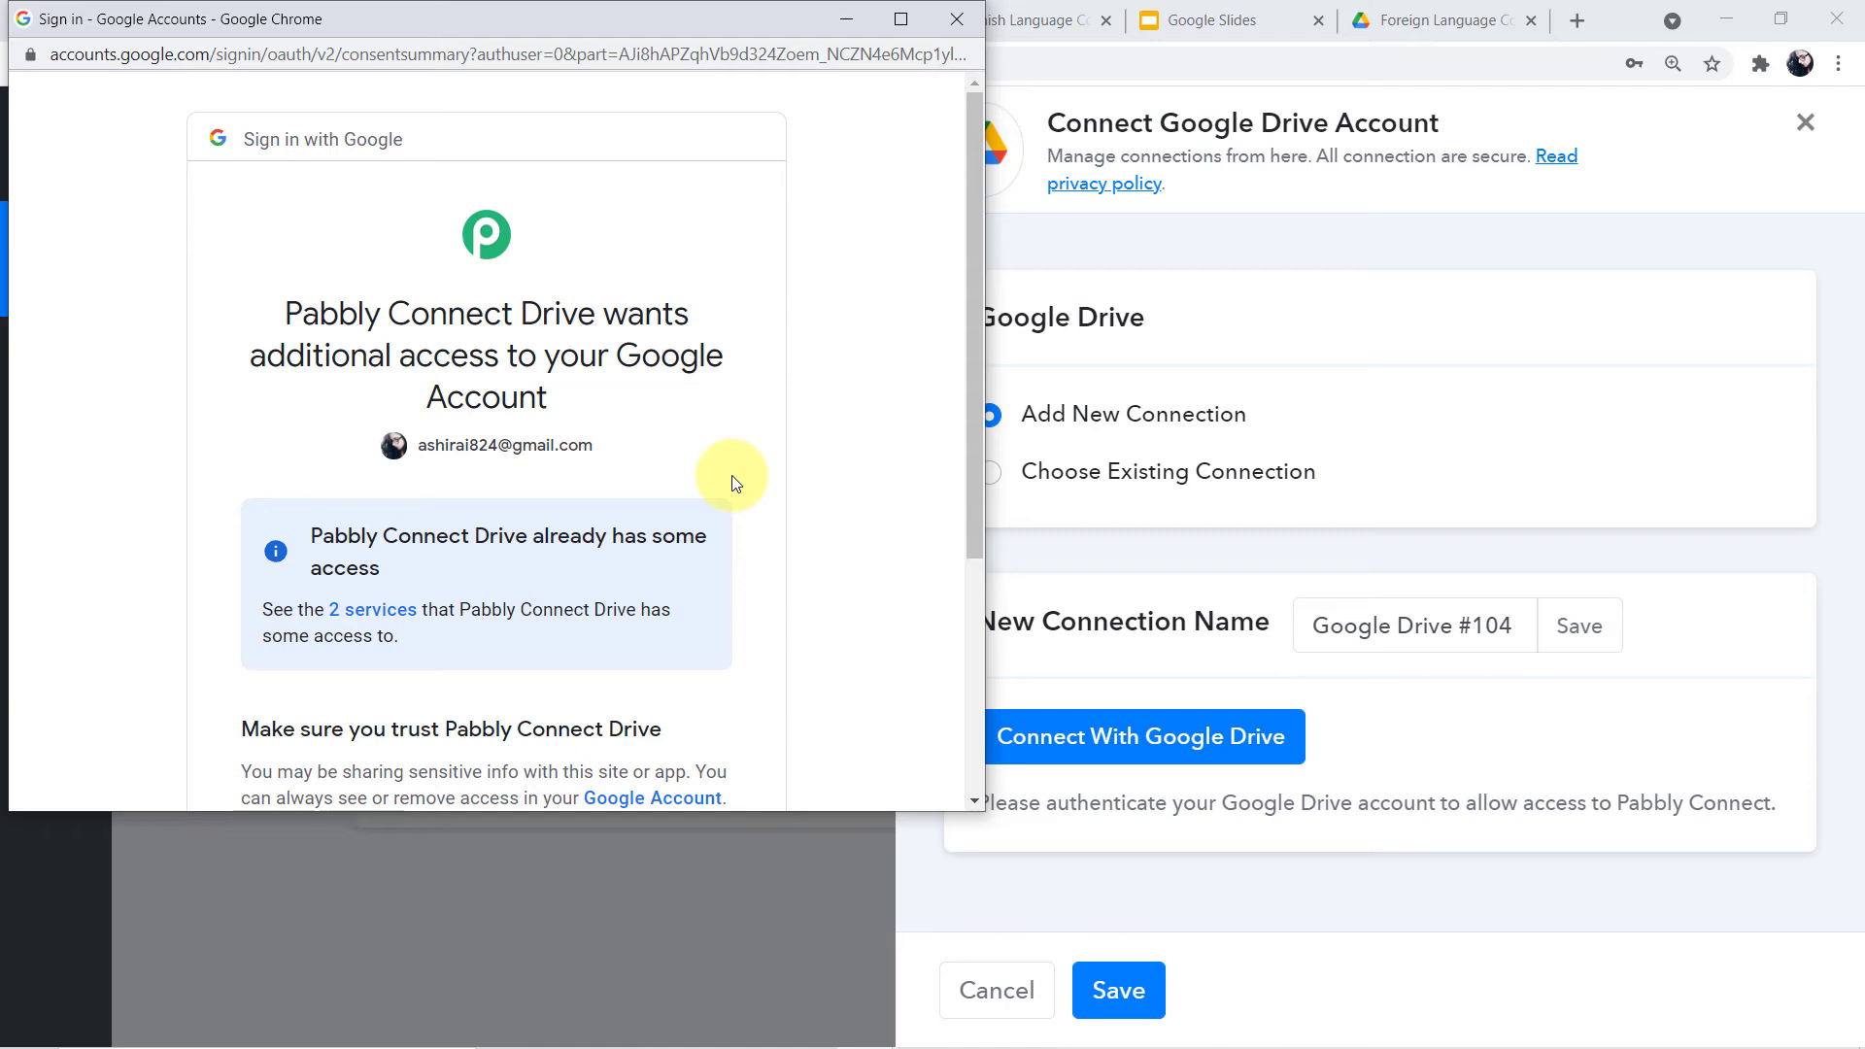
scroll(735, 483, down, 4)
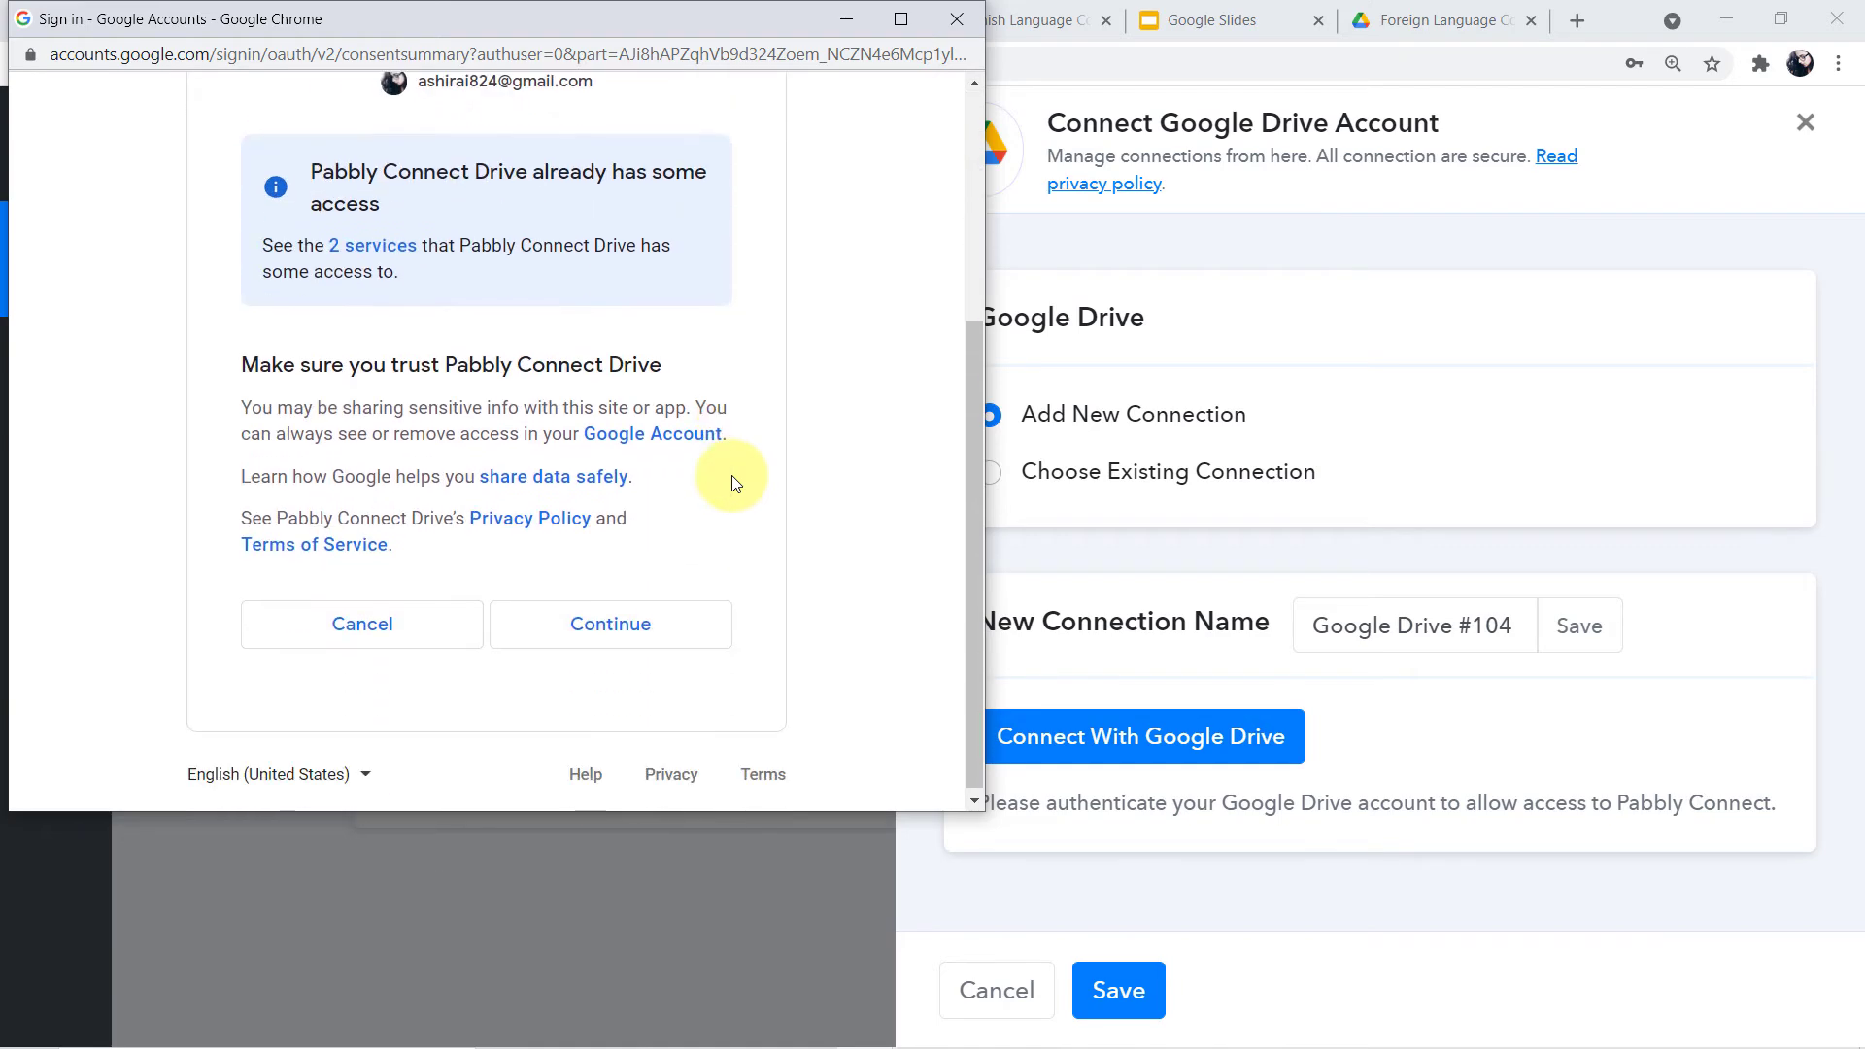
click(652, 624)
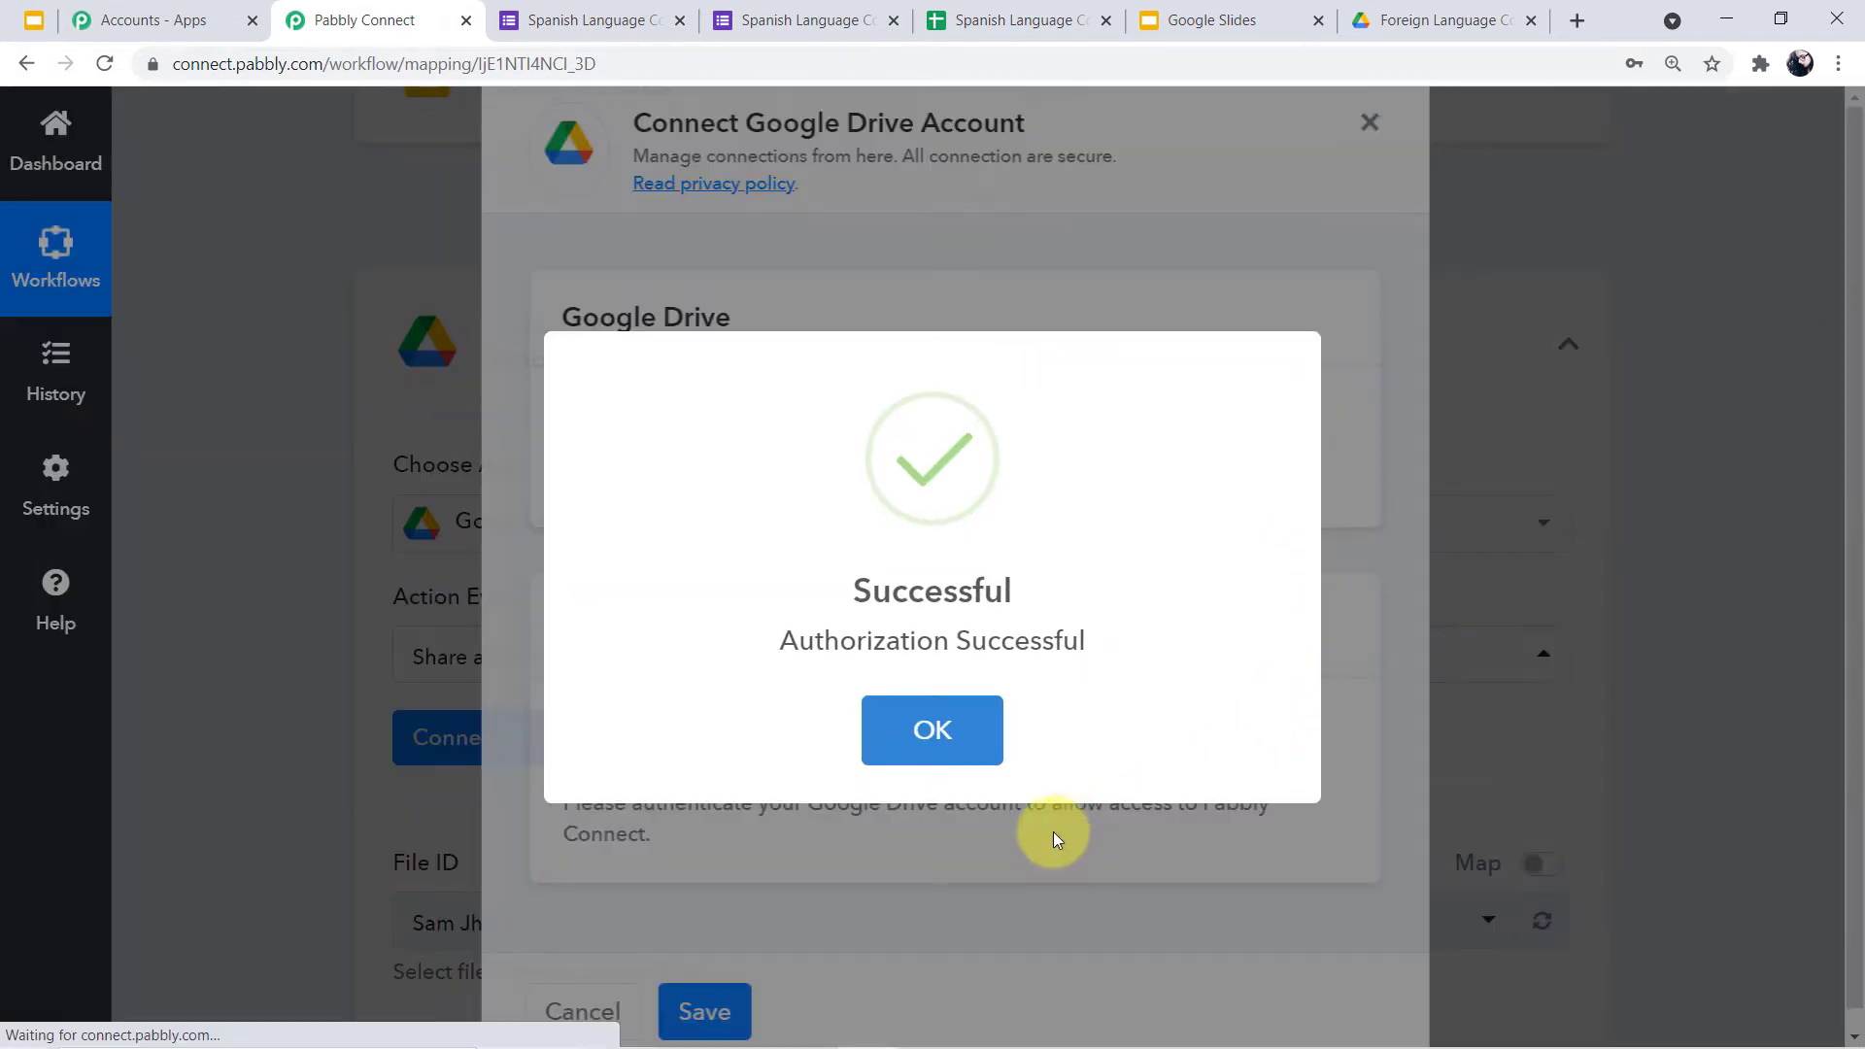
click(900, 727)
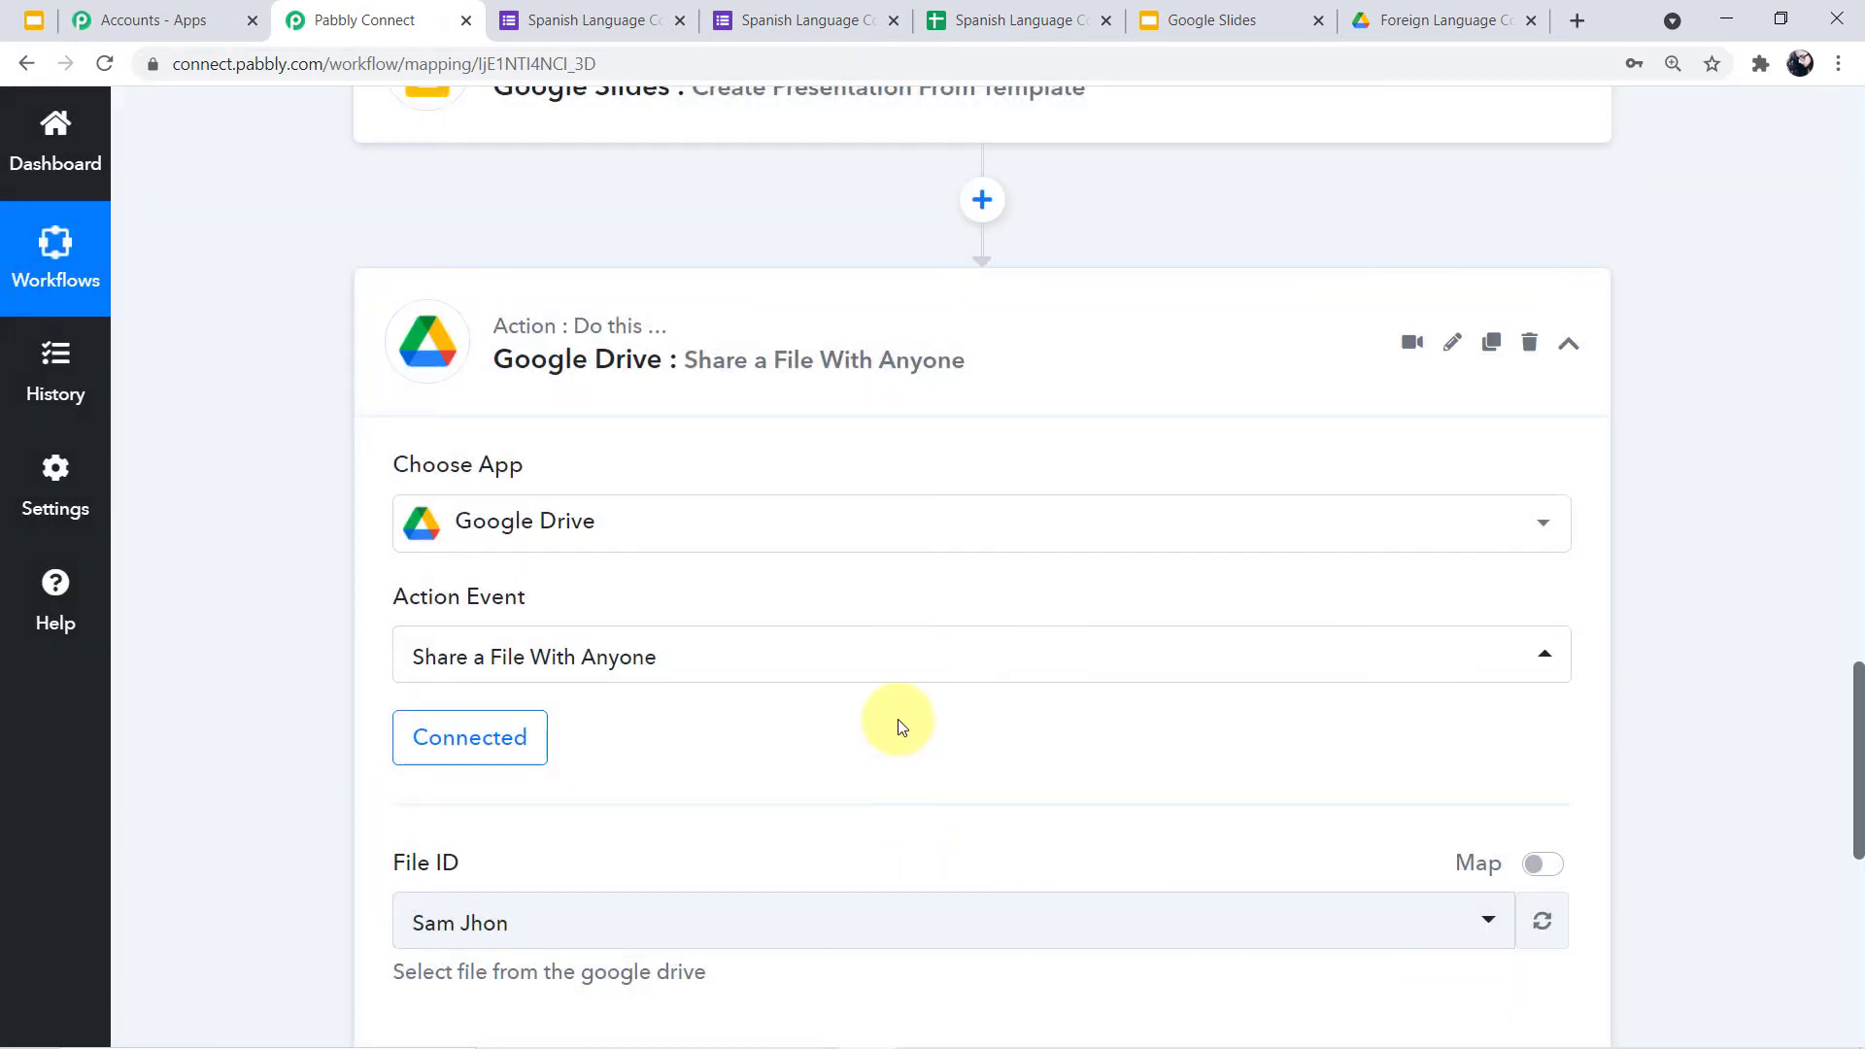
Switch File ID to Map mode and clear its existing value
scroll(814, 733, down, 1)
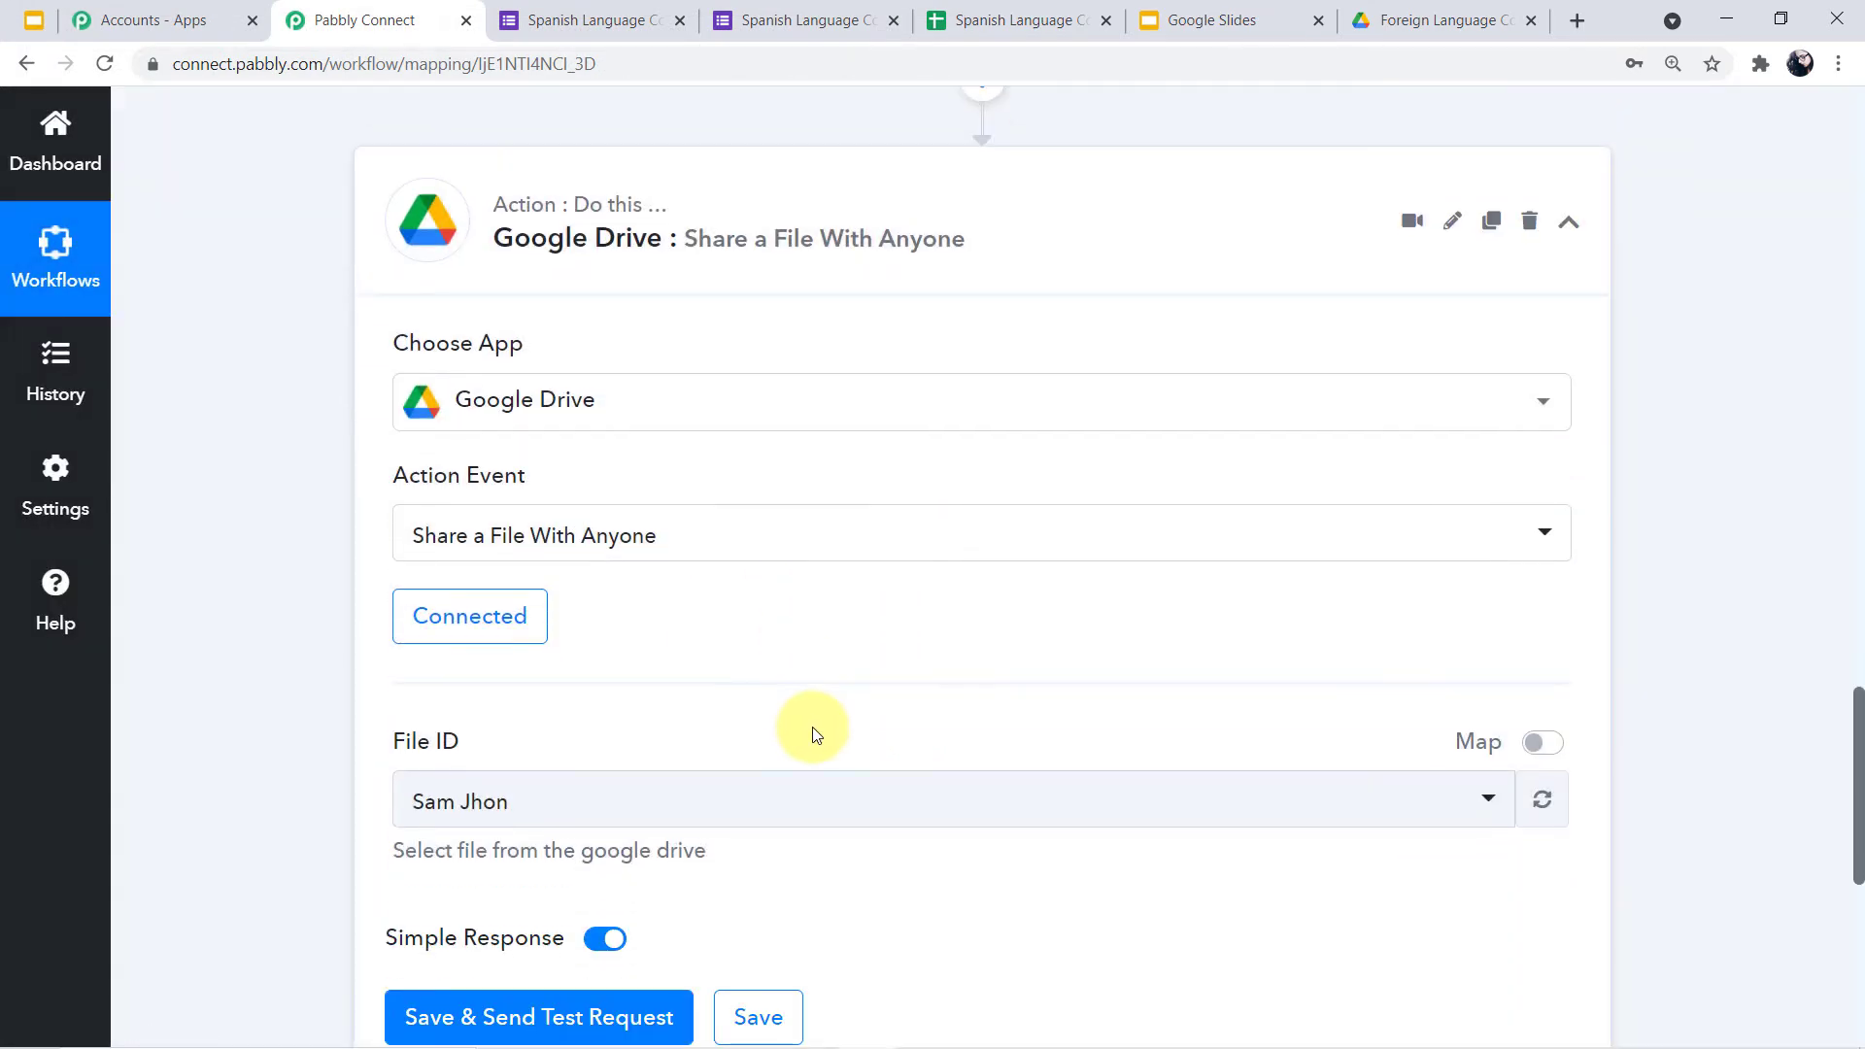
scroll(814, 734, down, 2)
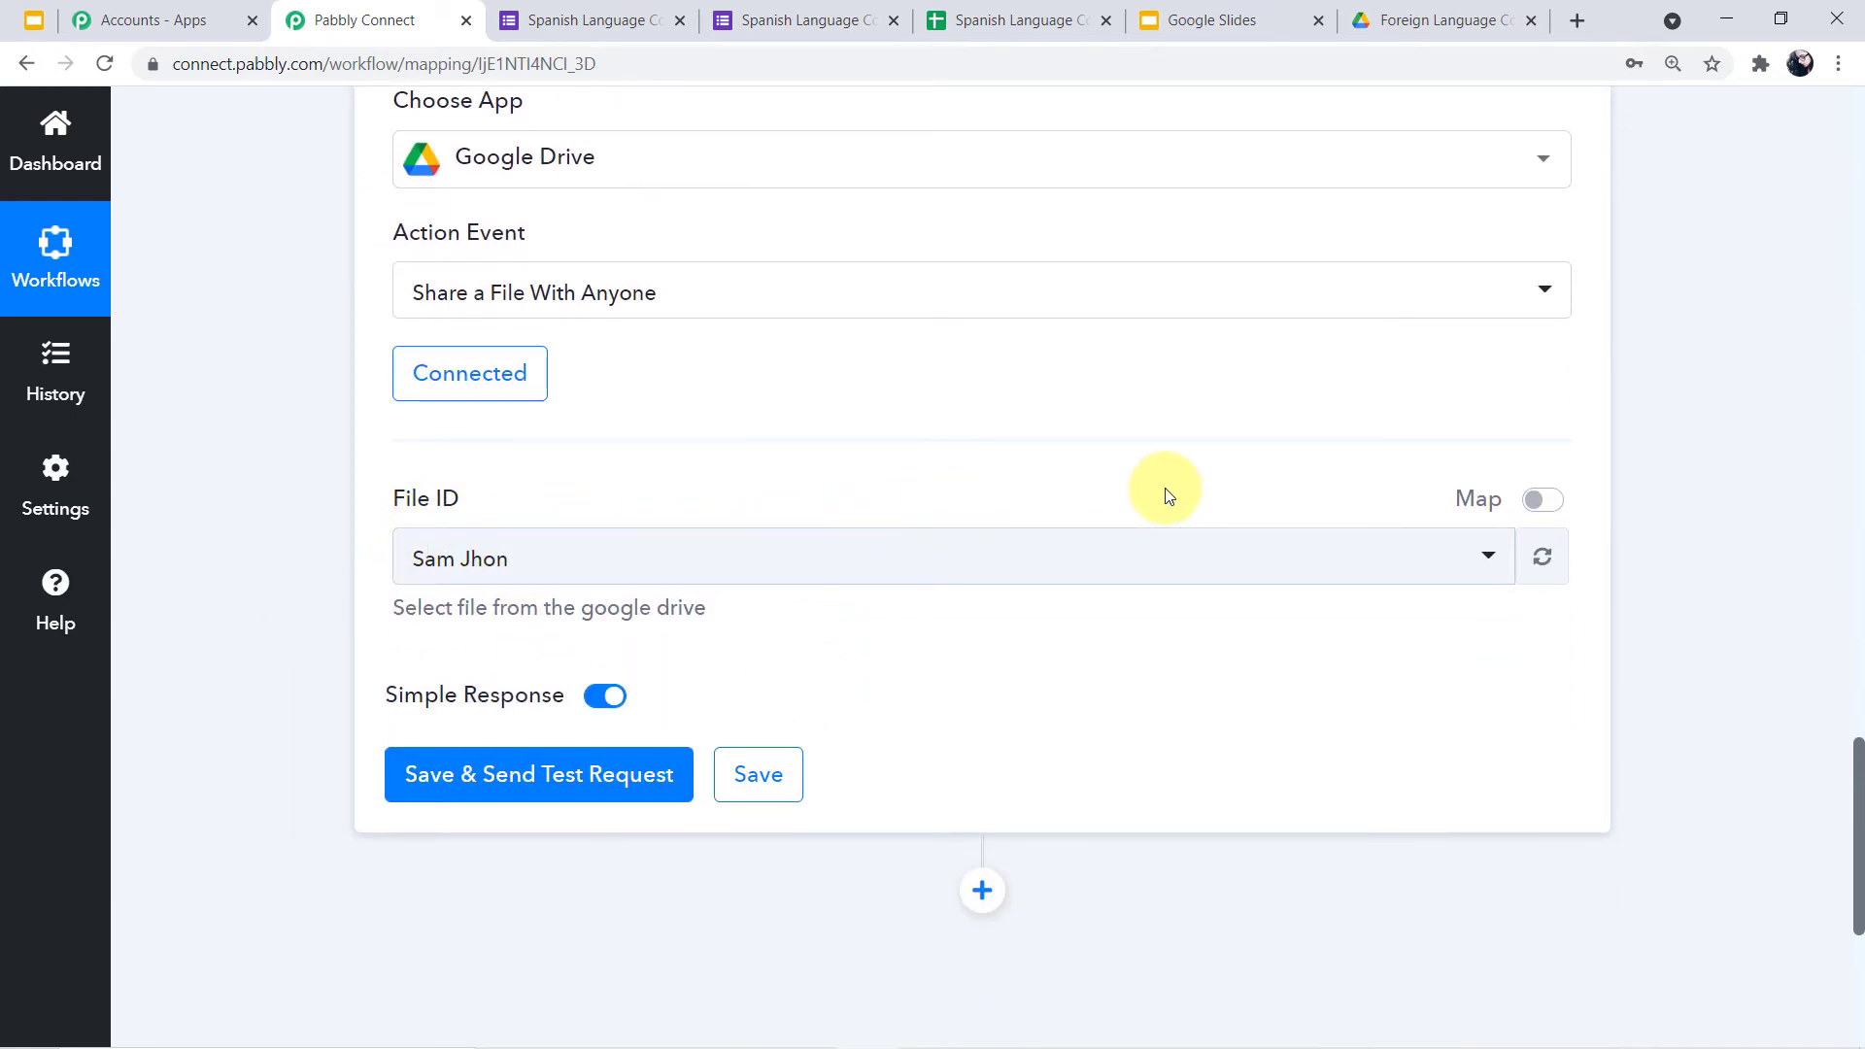
click(1536, 505)
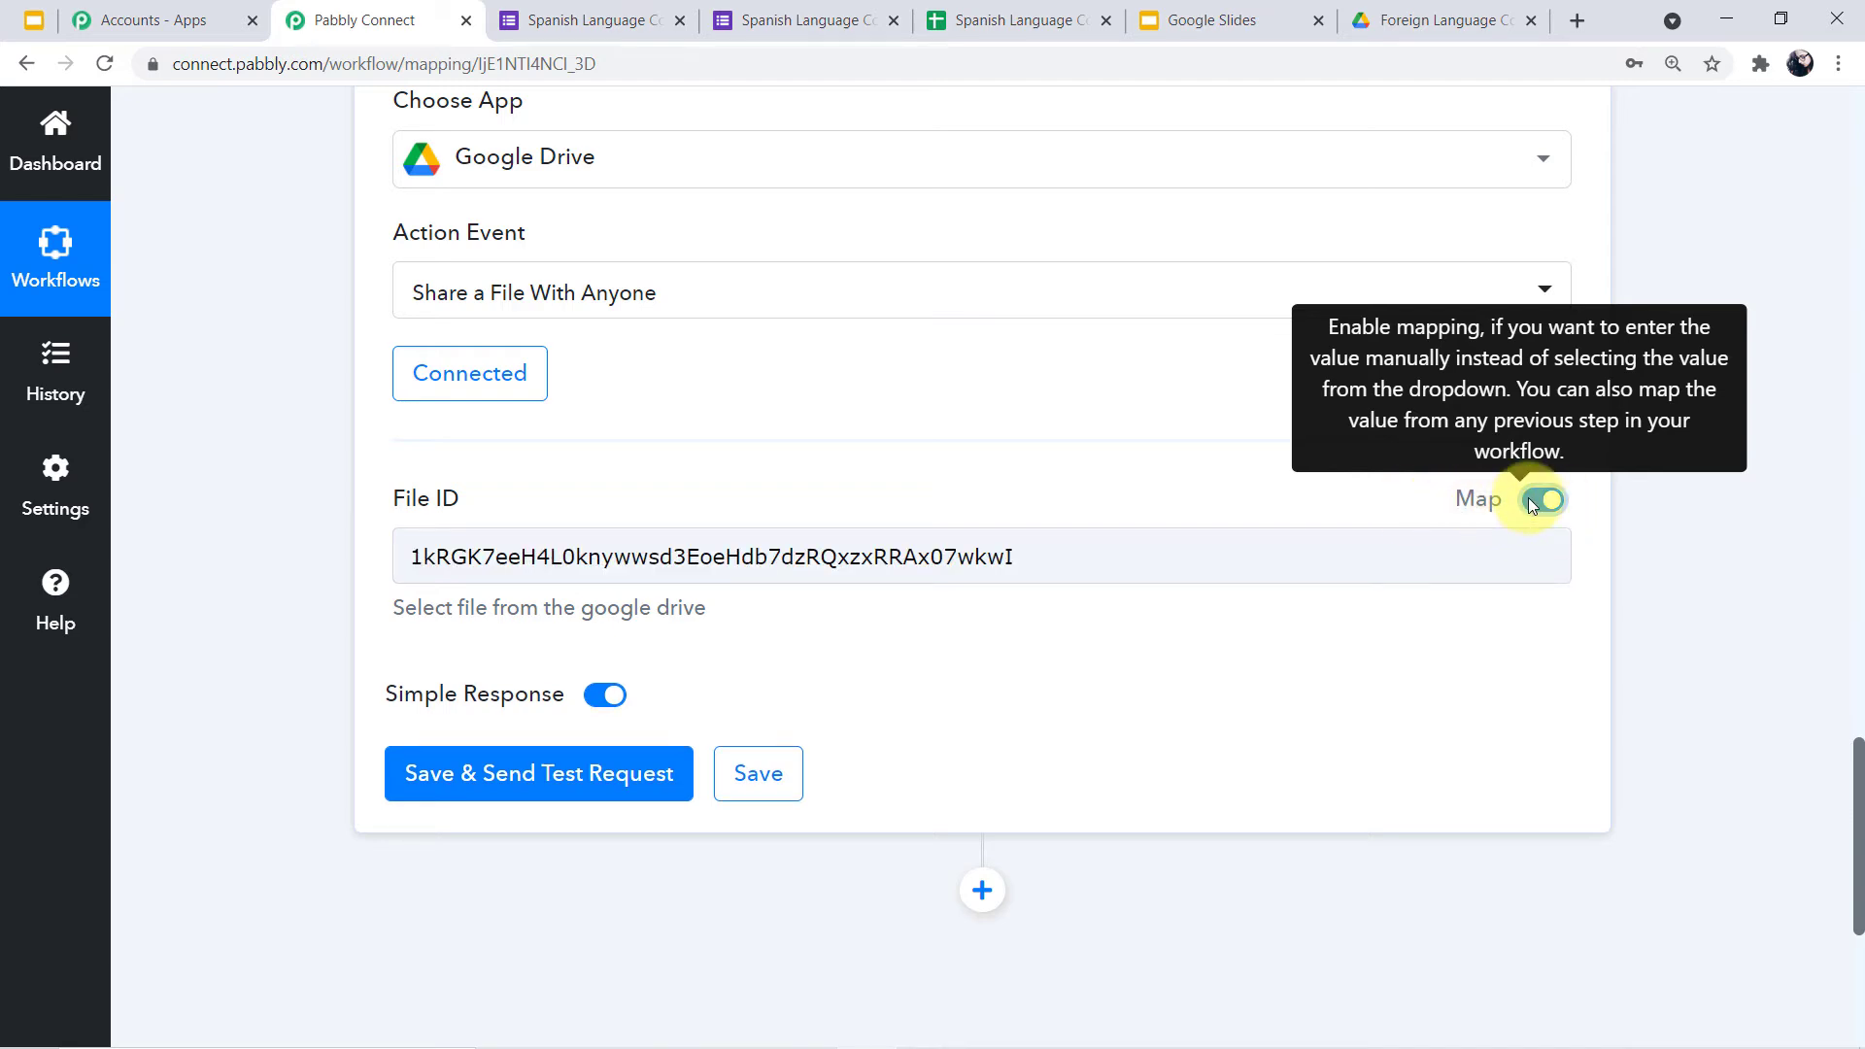
drag(1182, 545, 312, 564)
key(BackSpace)
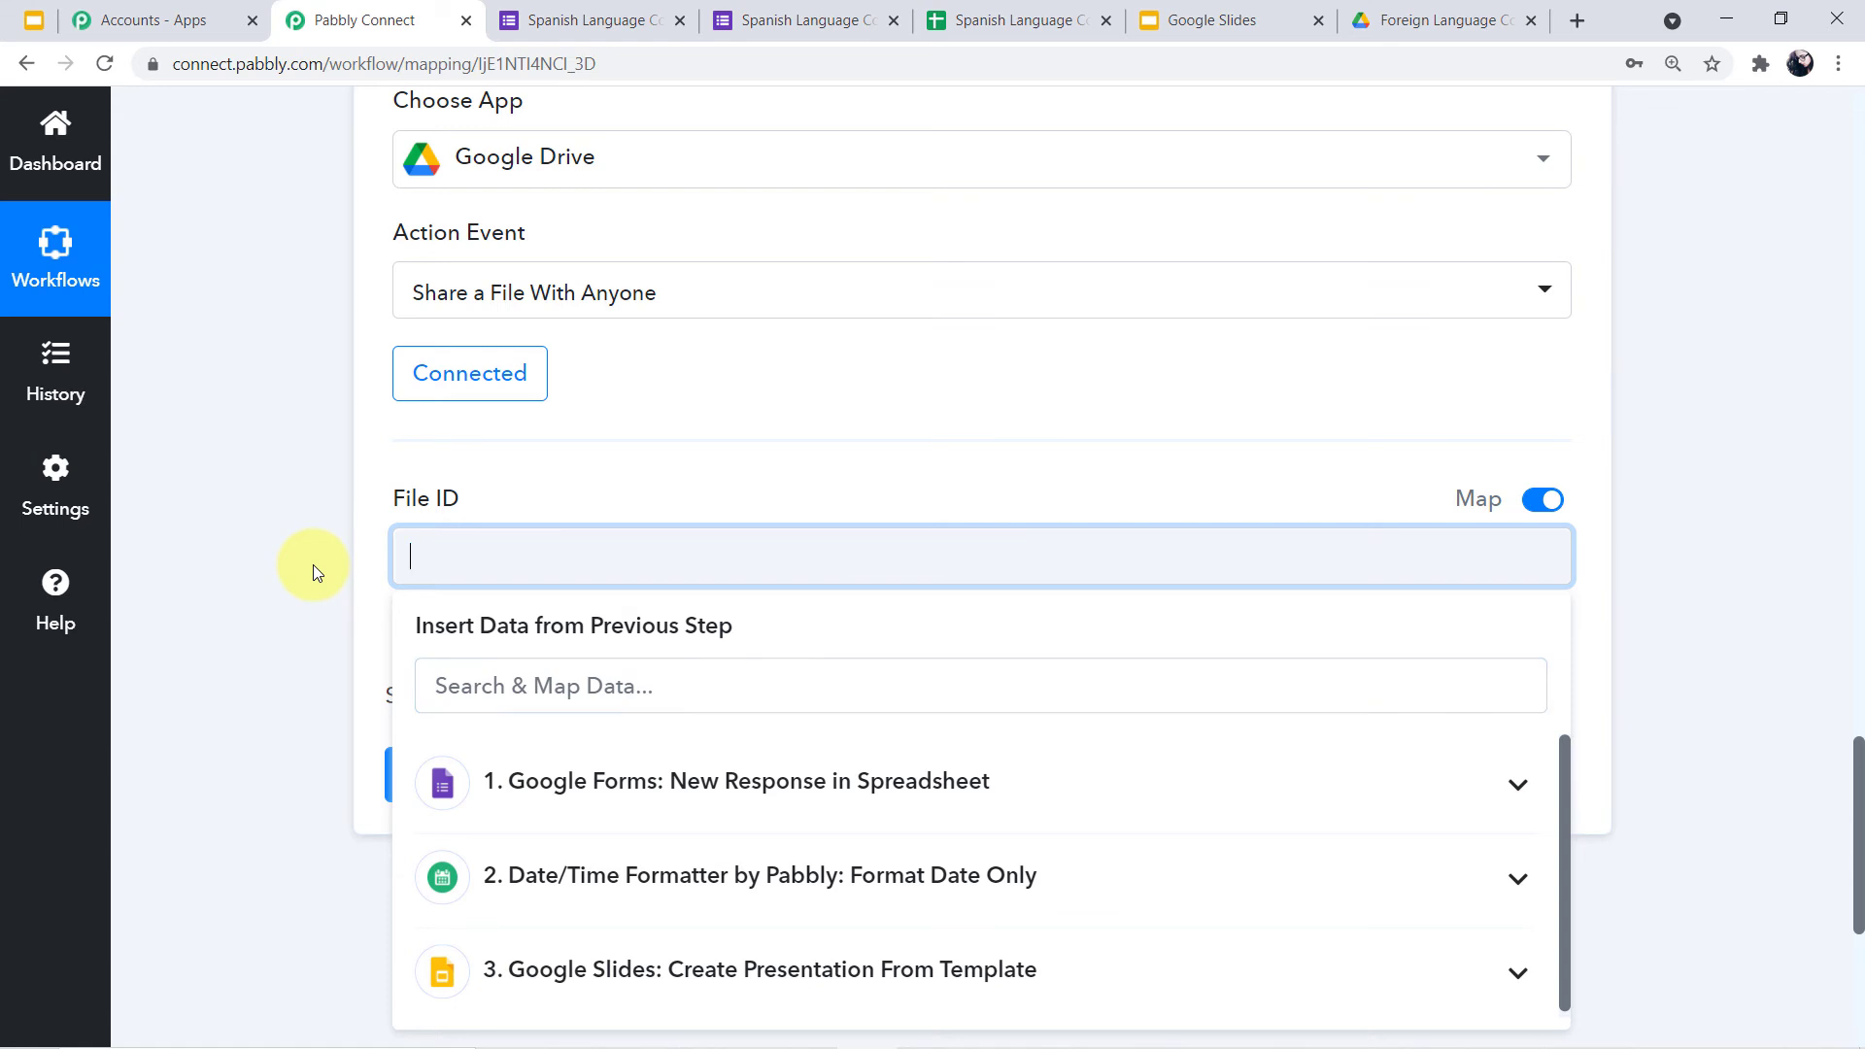
Insert the Google Slides step's PresentationId into File ID
scroll(804, 641, down, 1)
click(805, 646)
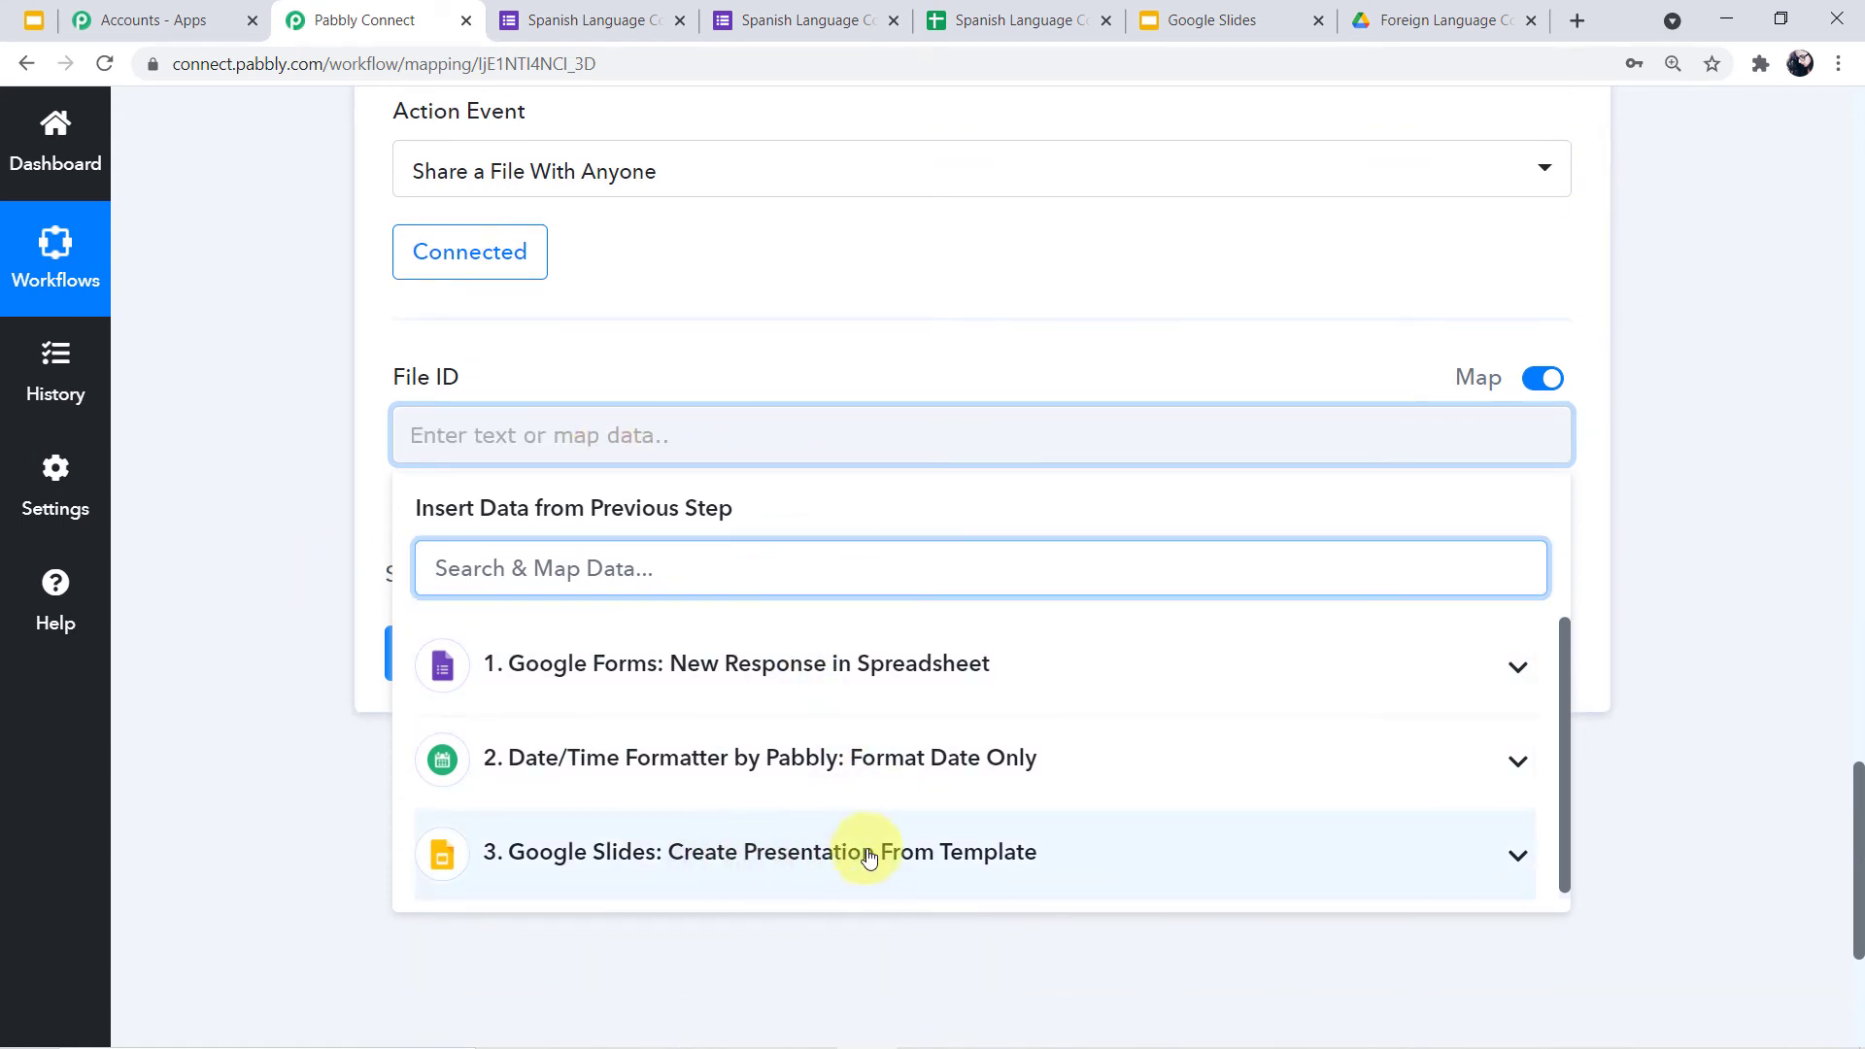
click(863, 863)
scroll(863, 854, down, 1)
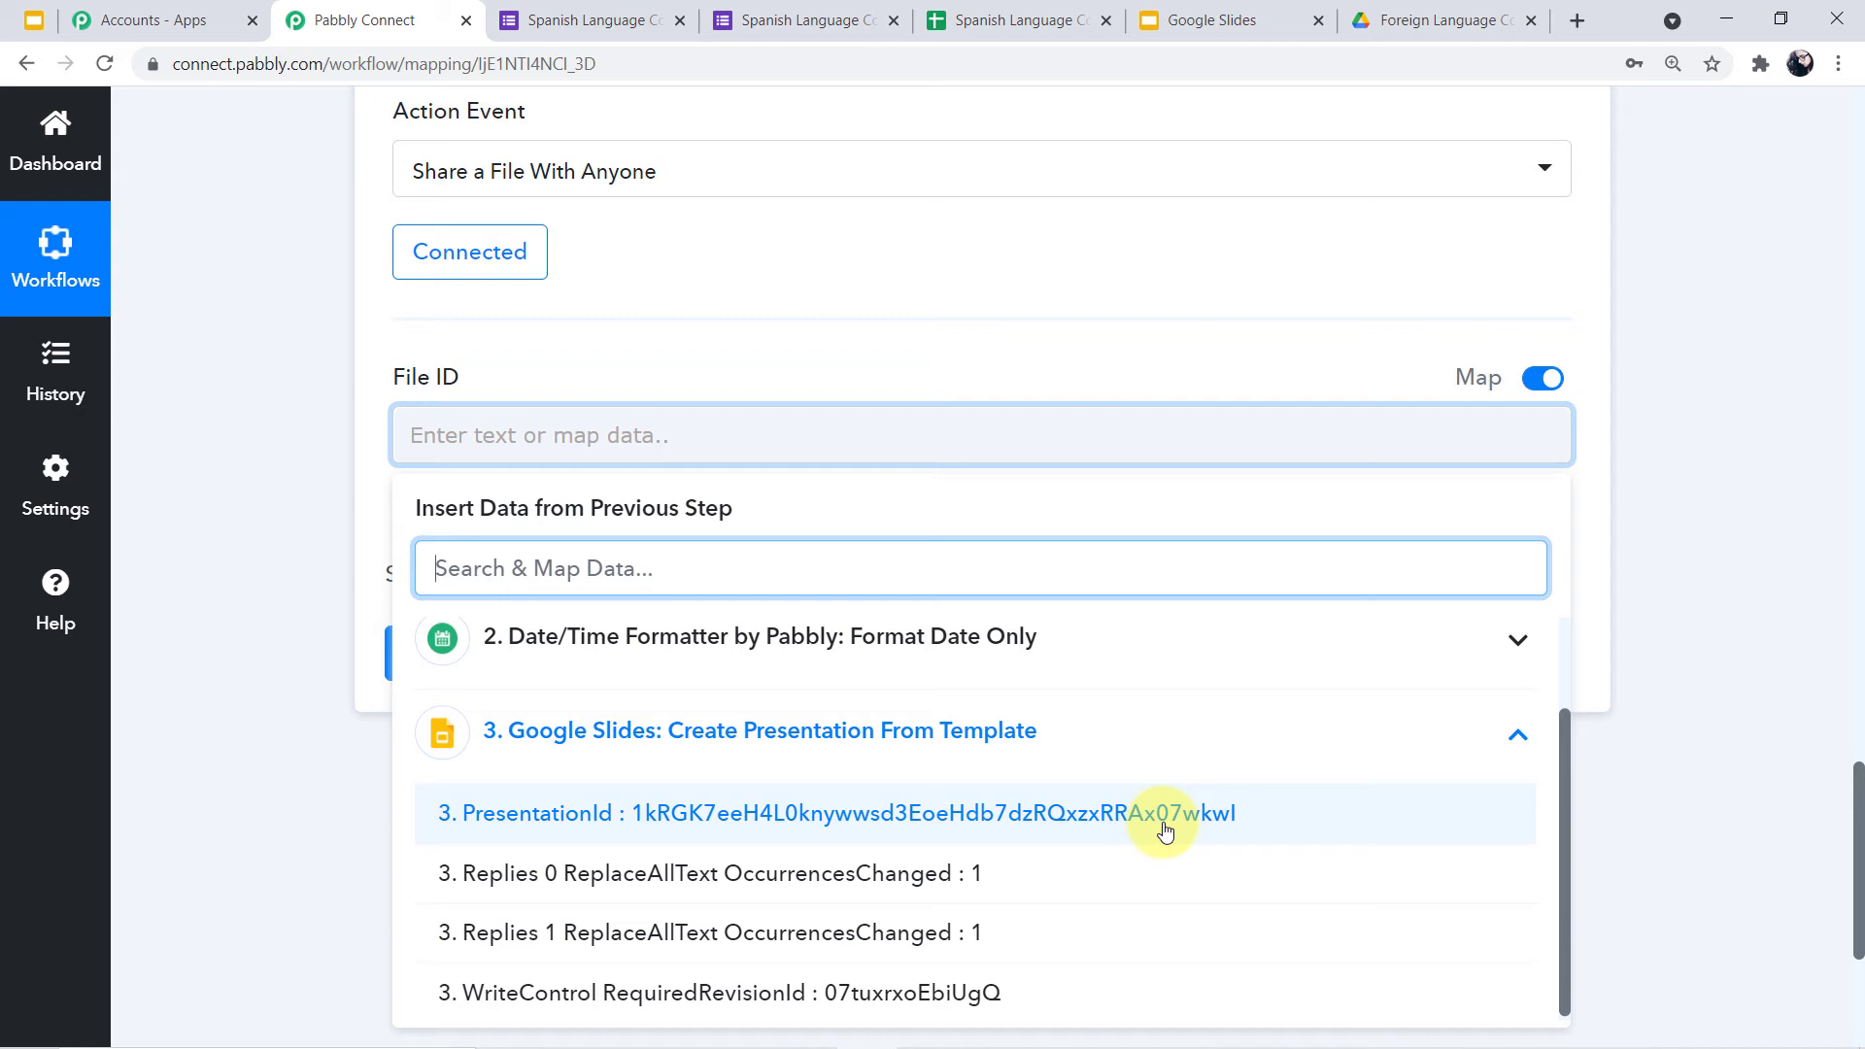
click(1082, 815)
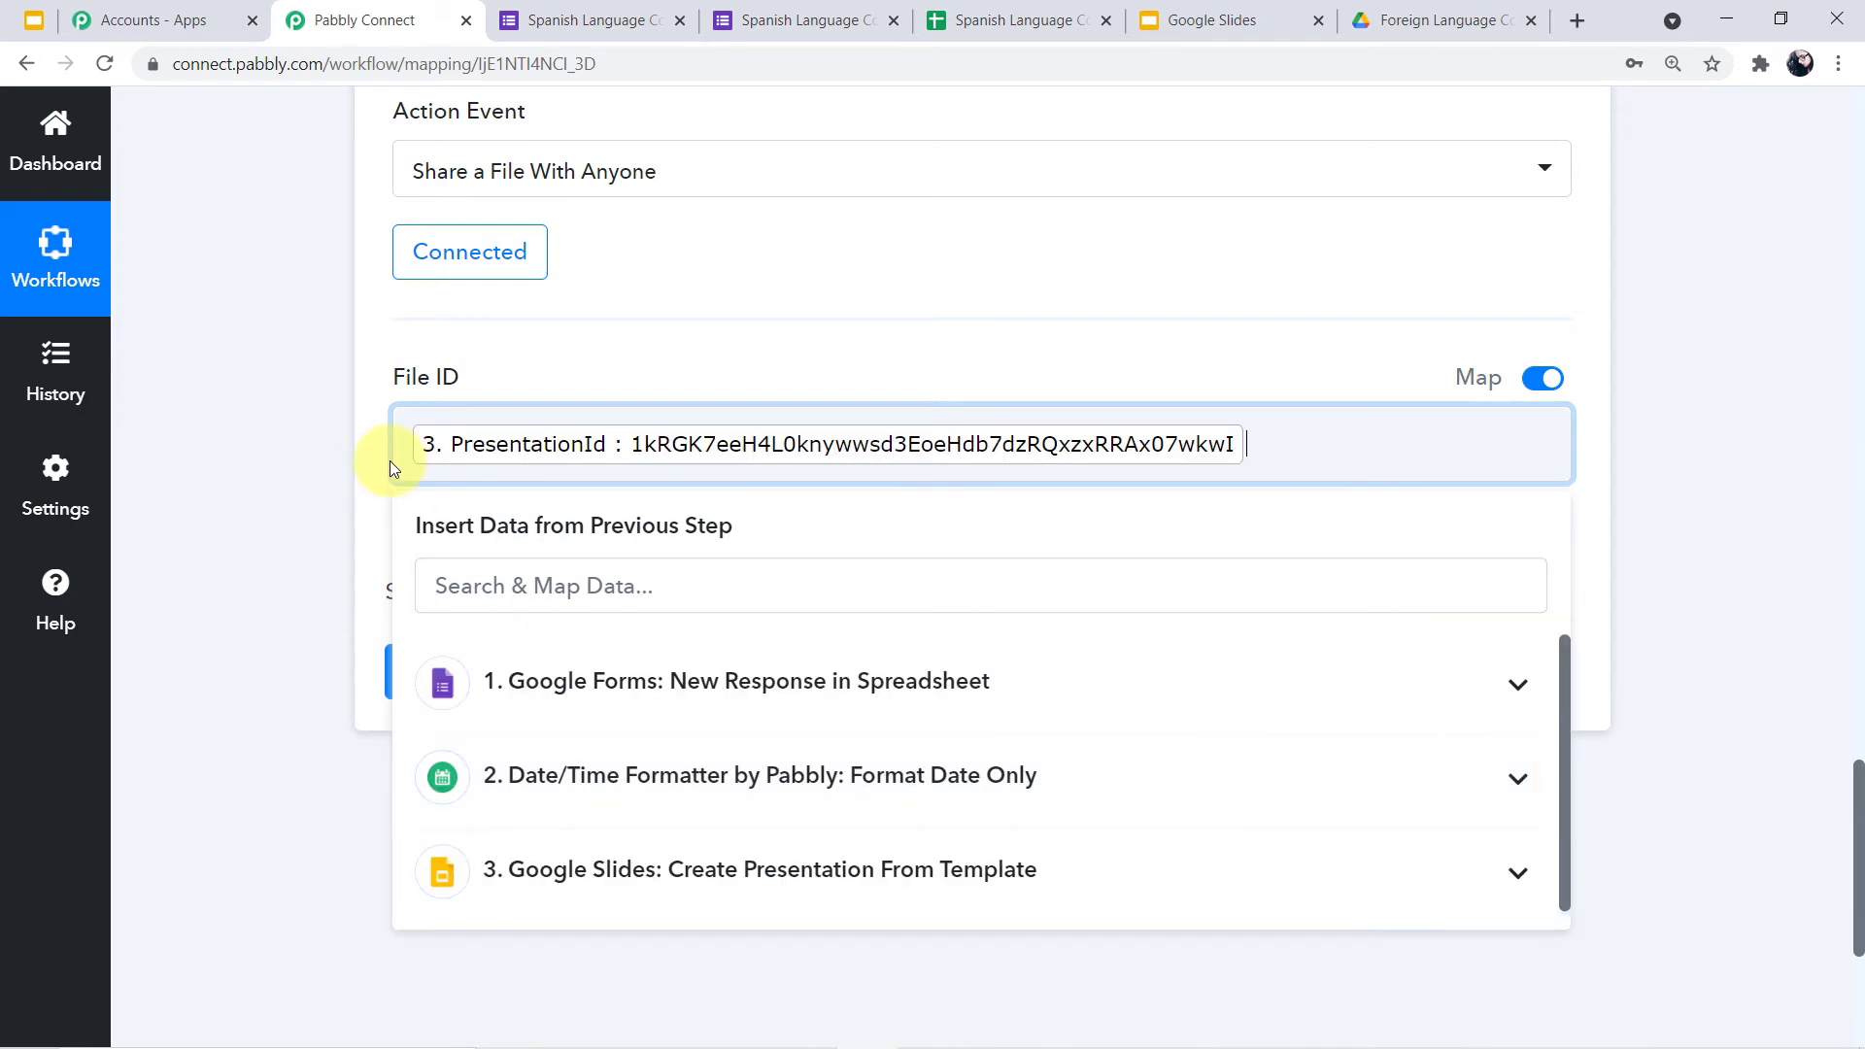
click(202, 355)
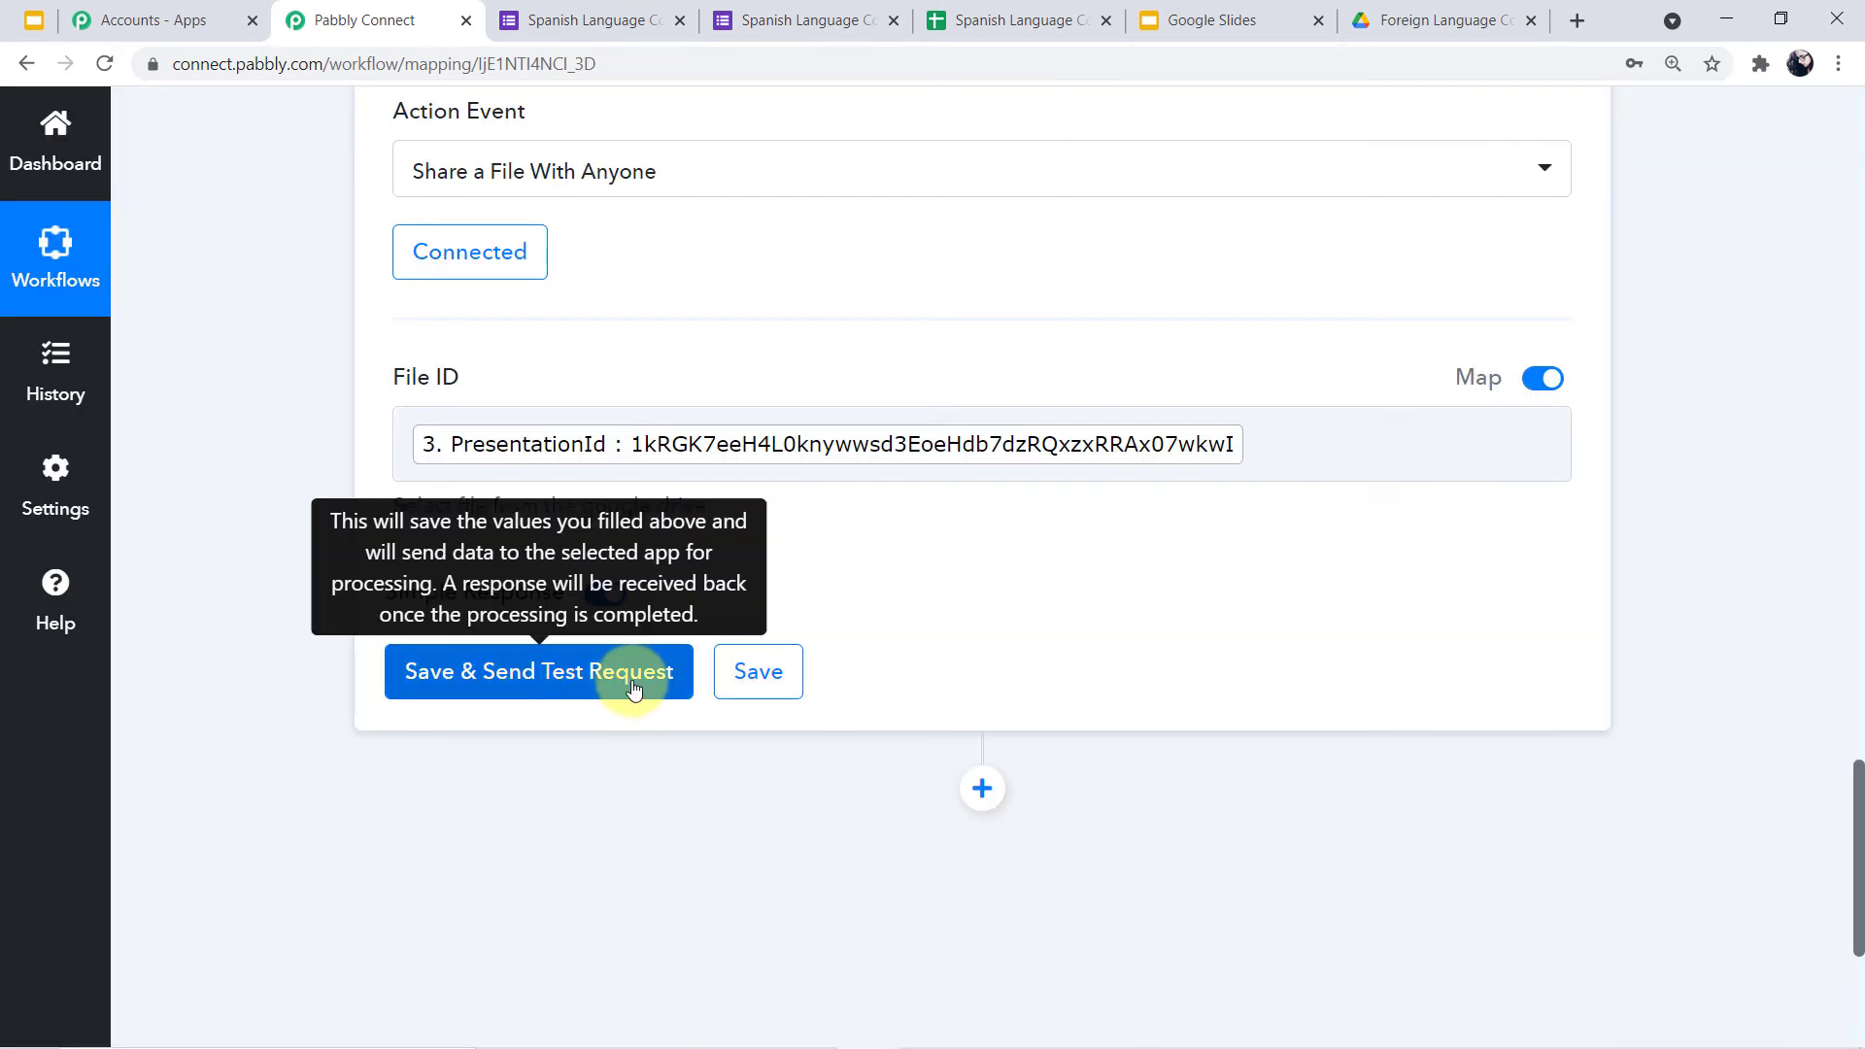
Test the Drive step that shares the presentation as reader with anyone with the link, then collapse it
click(633, 689)
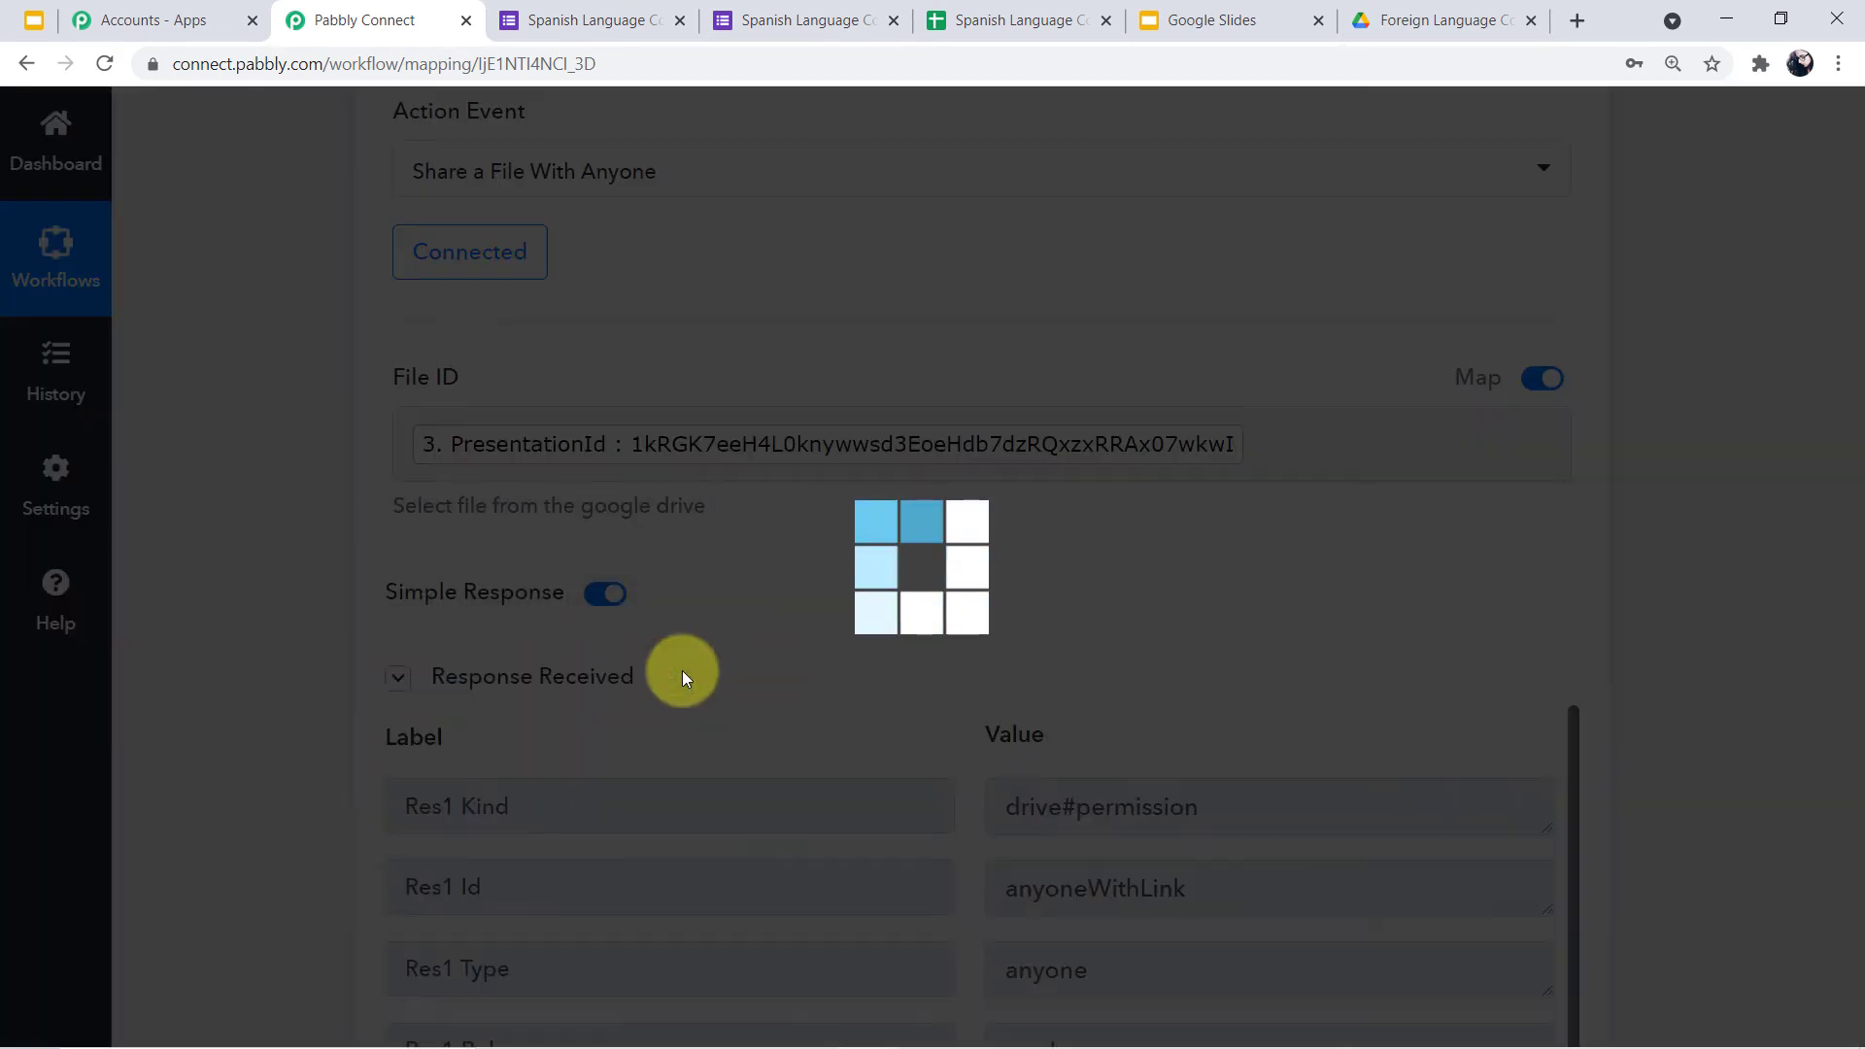
scroll(742, 650, down, 1)
scroll(742, 651, down, 3)
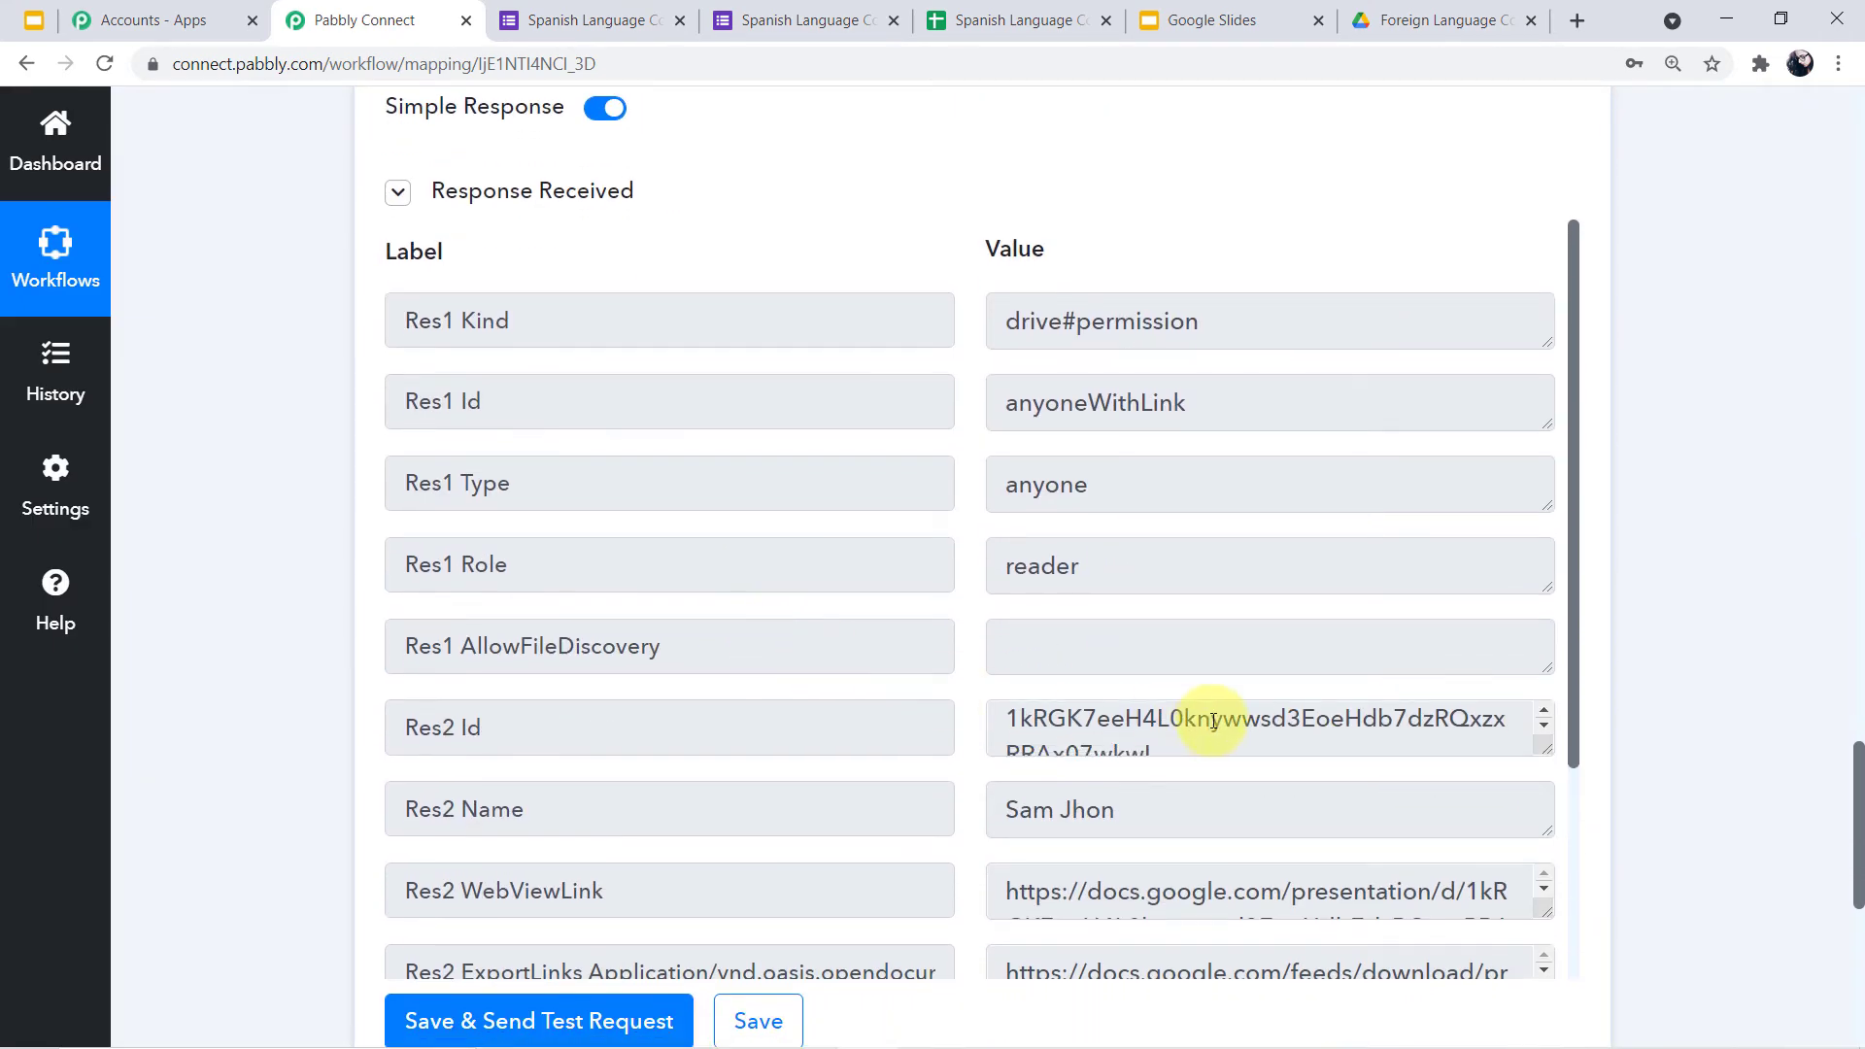
scroll(1209, 731, down, 1)
scroll(1222, 763, down, 2)
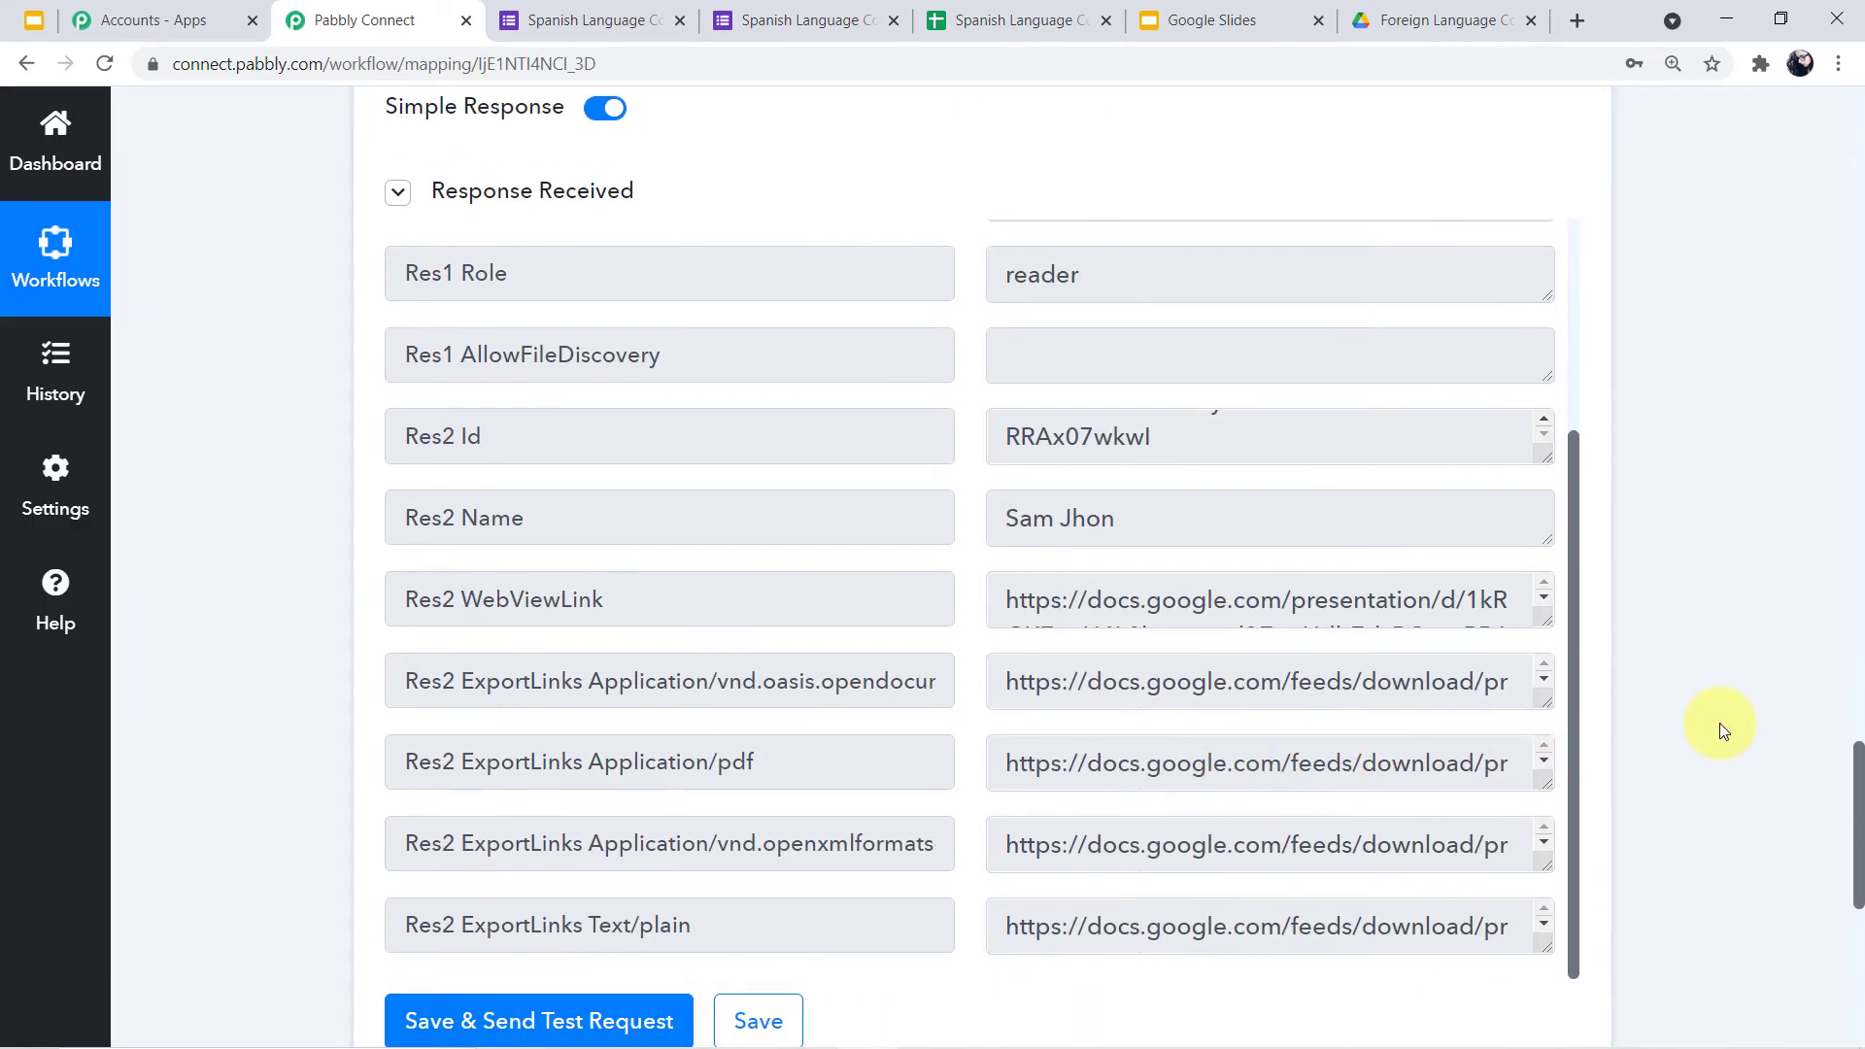
scroll(1719, 723, up, 6)
scroll(1719, 723, up, 2)
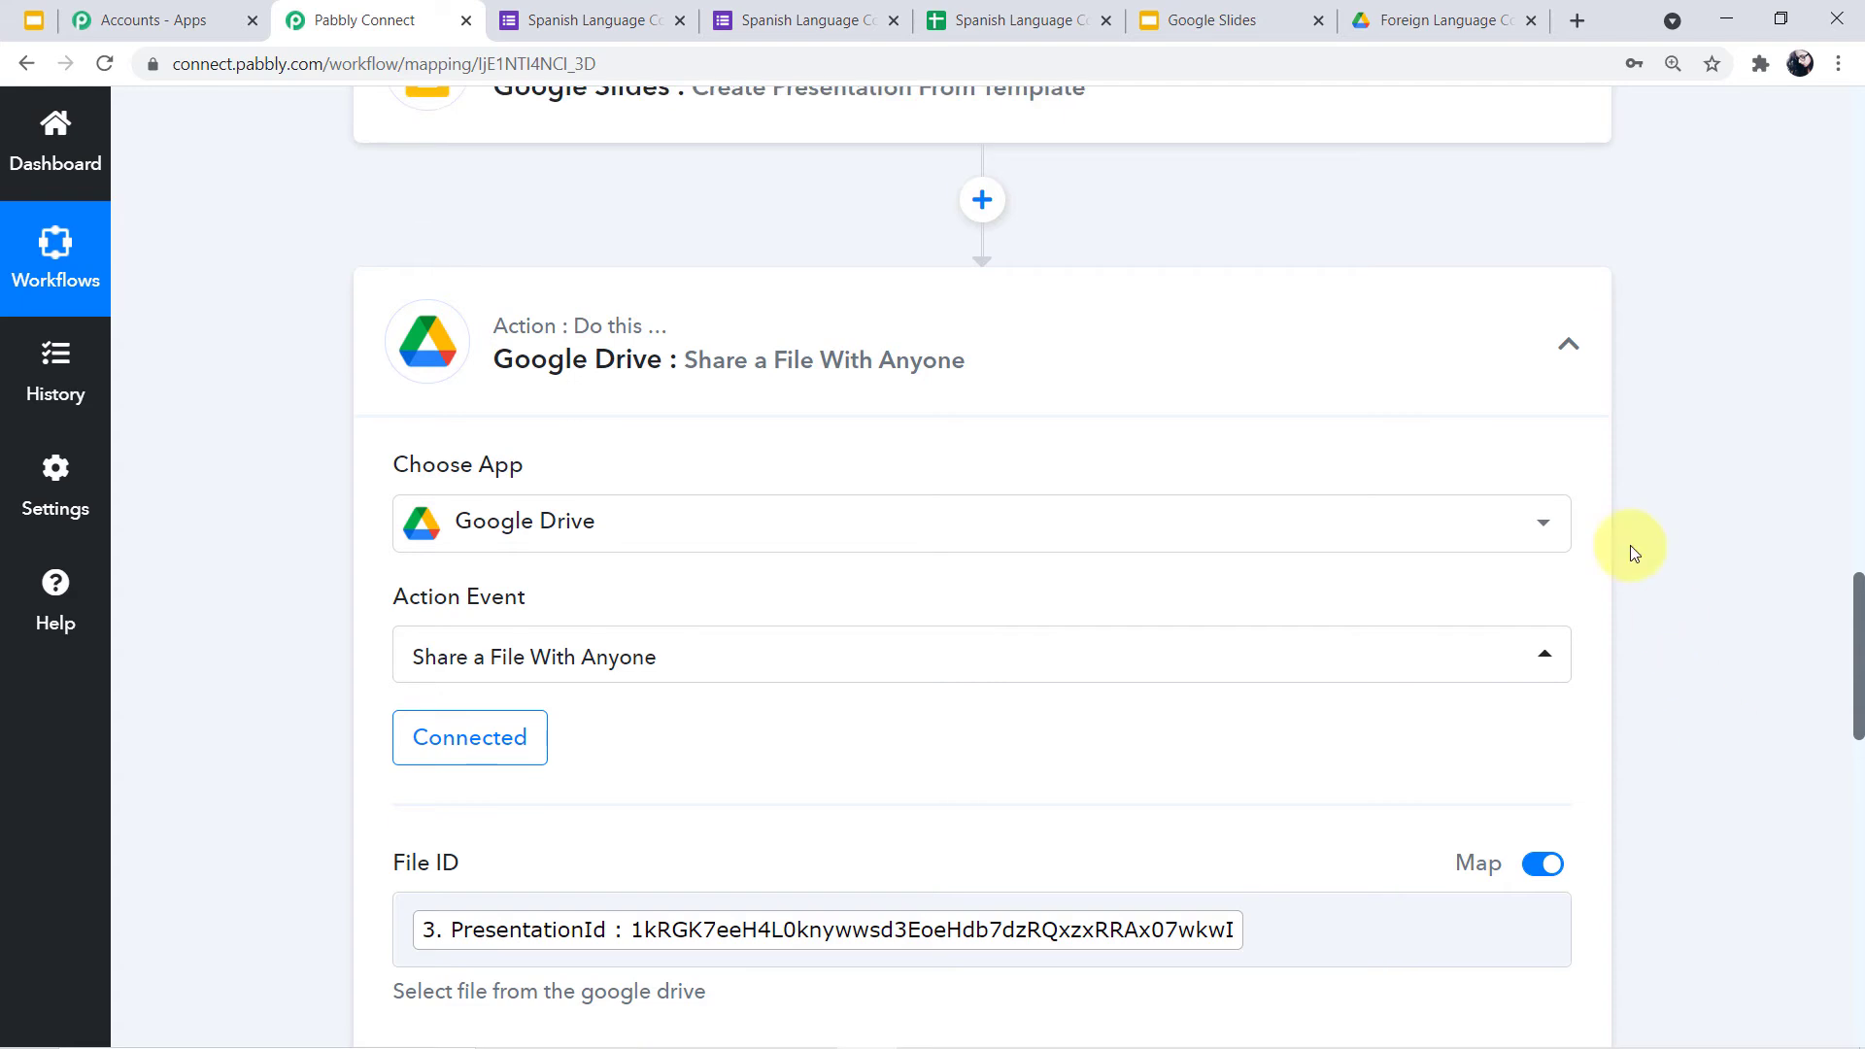
click(1561, 367)
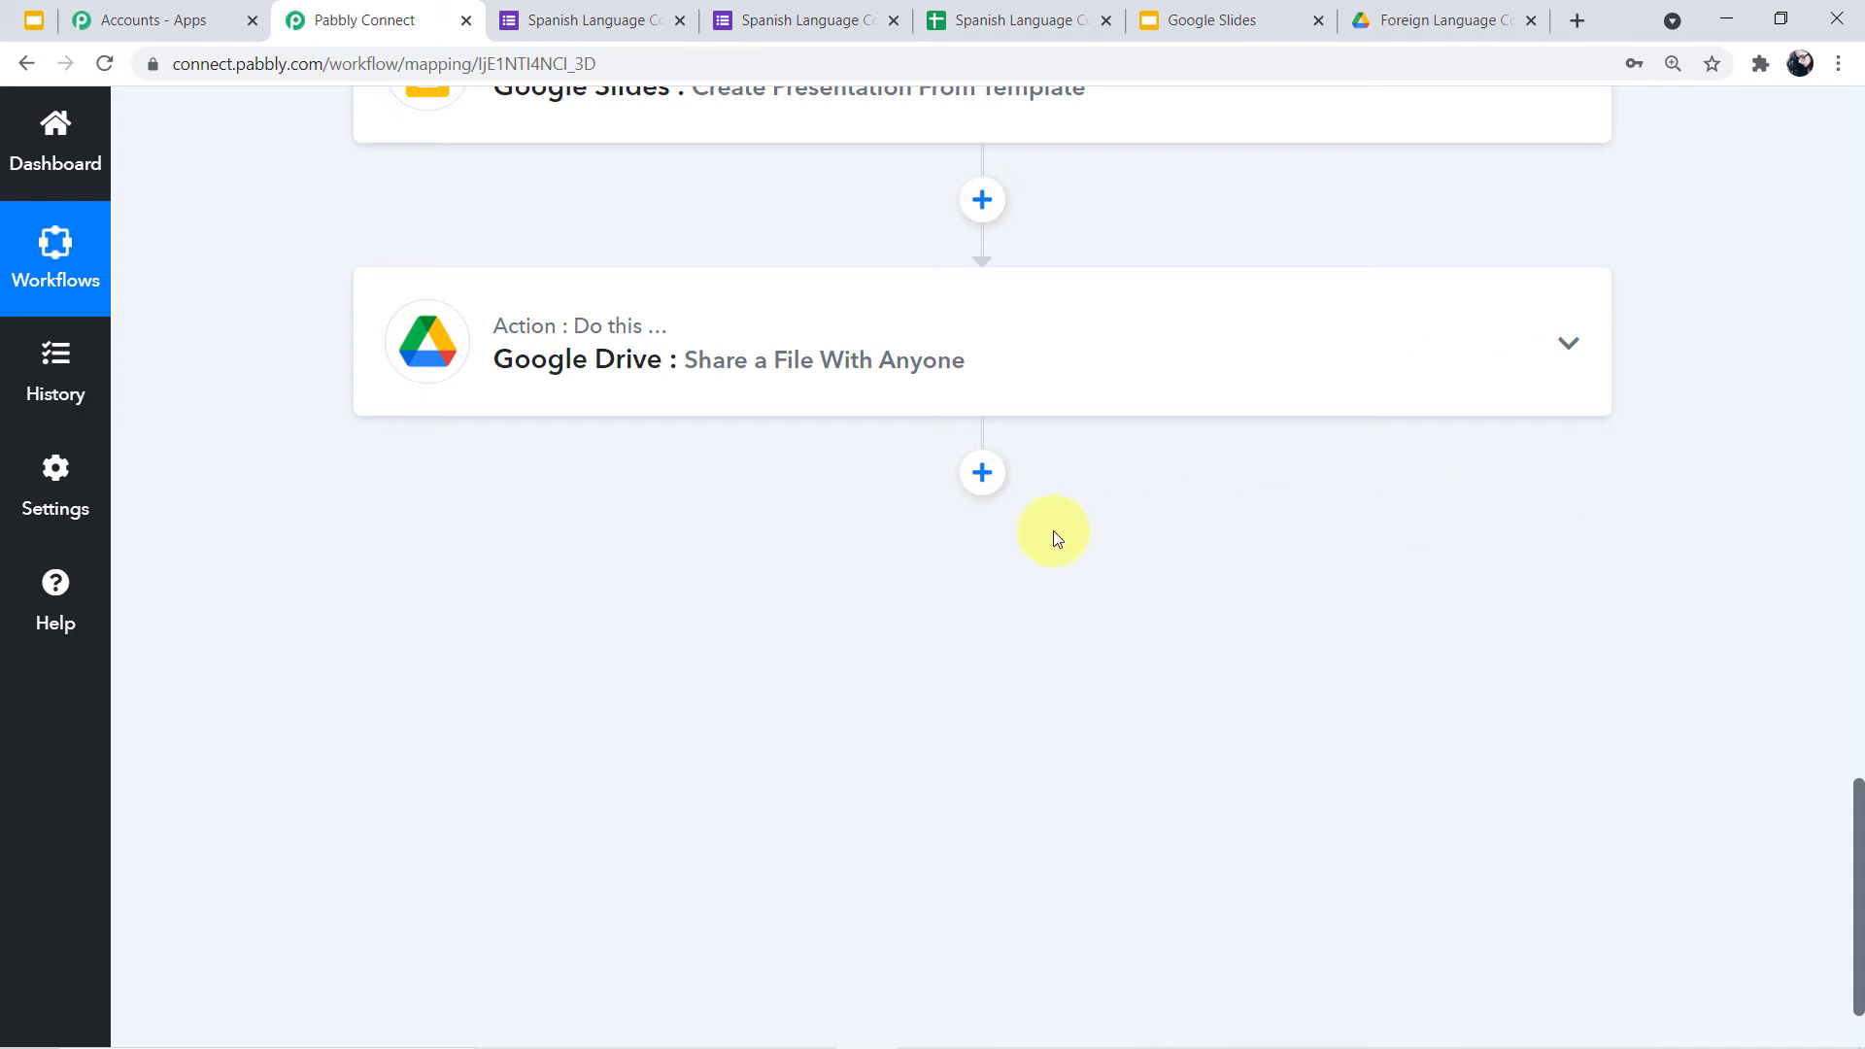
Add a WhatsApp by 360Dialog step after the Drive step with the Send Template Message action event
click(982, 473)
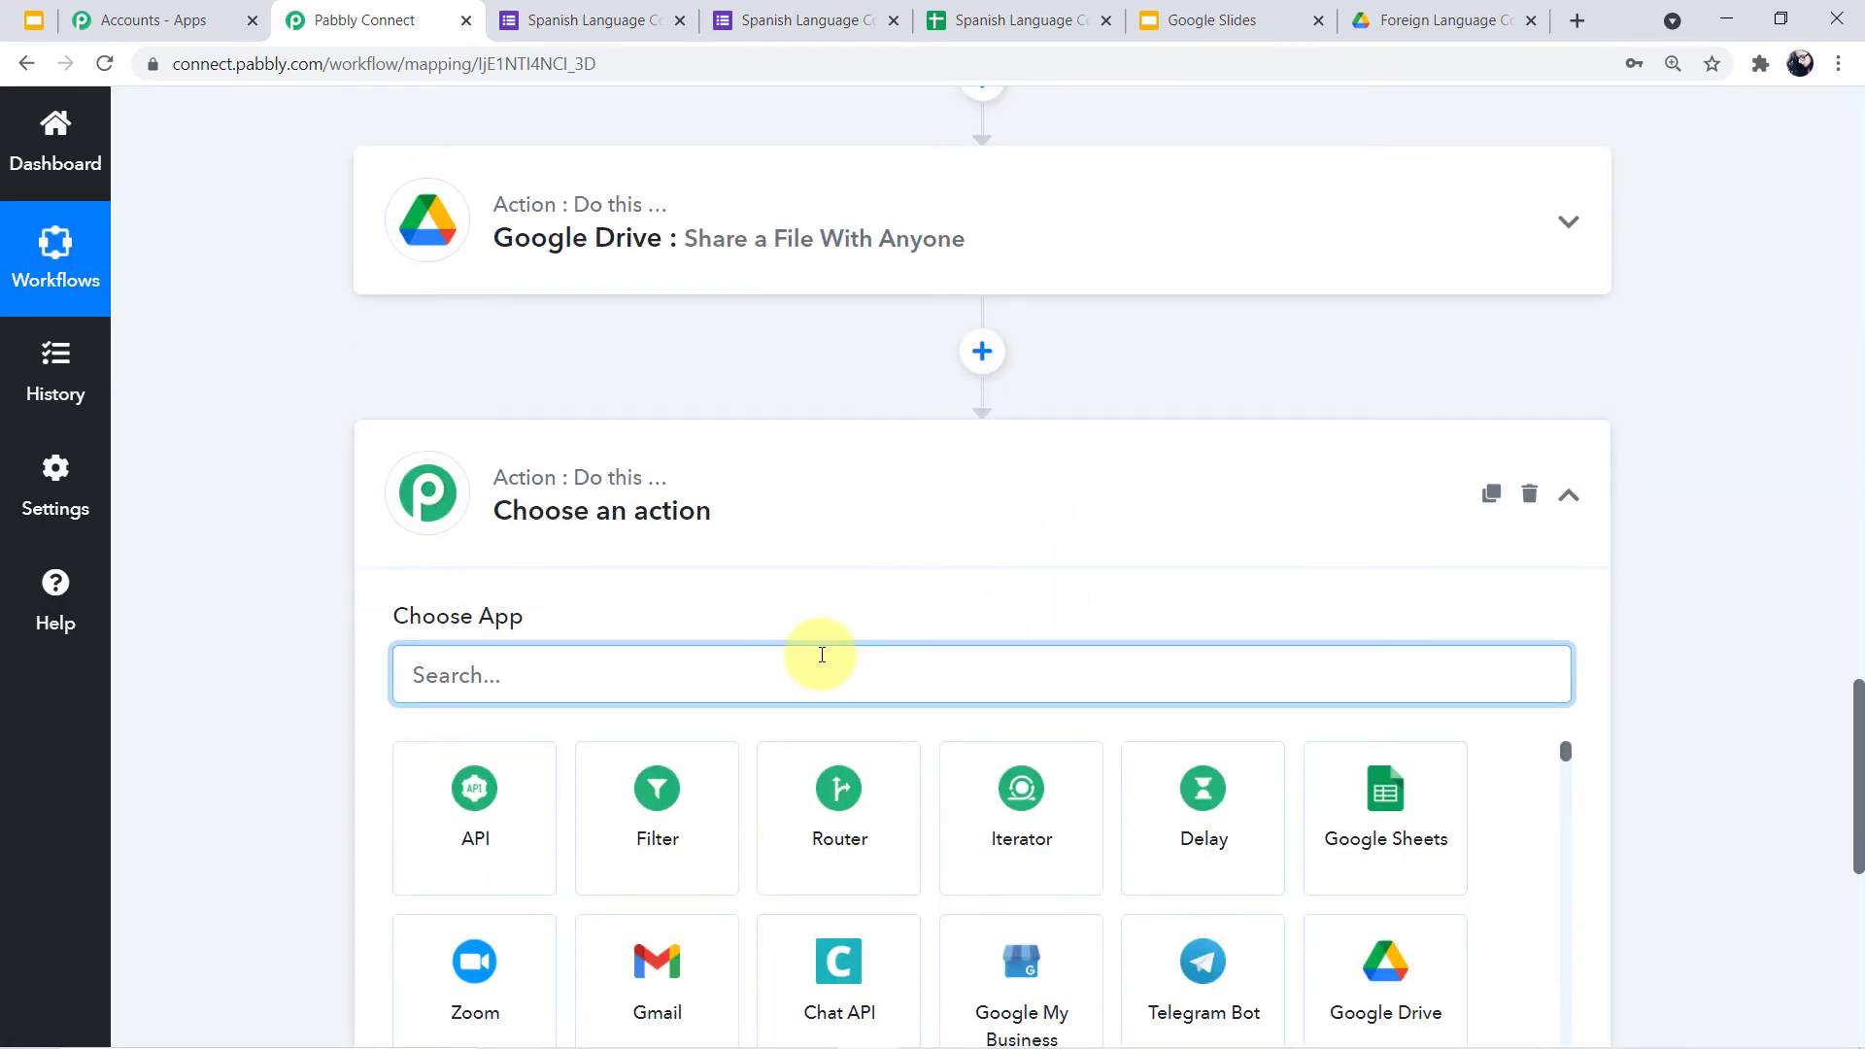
text(360d)
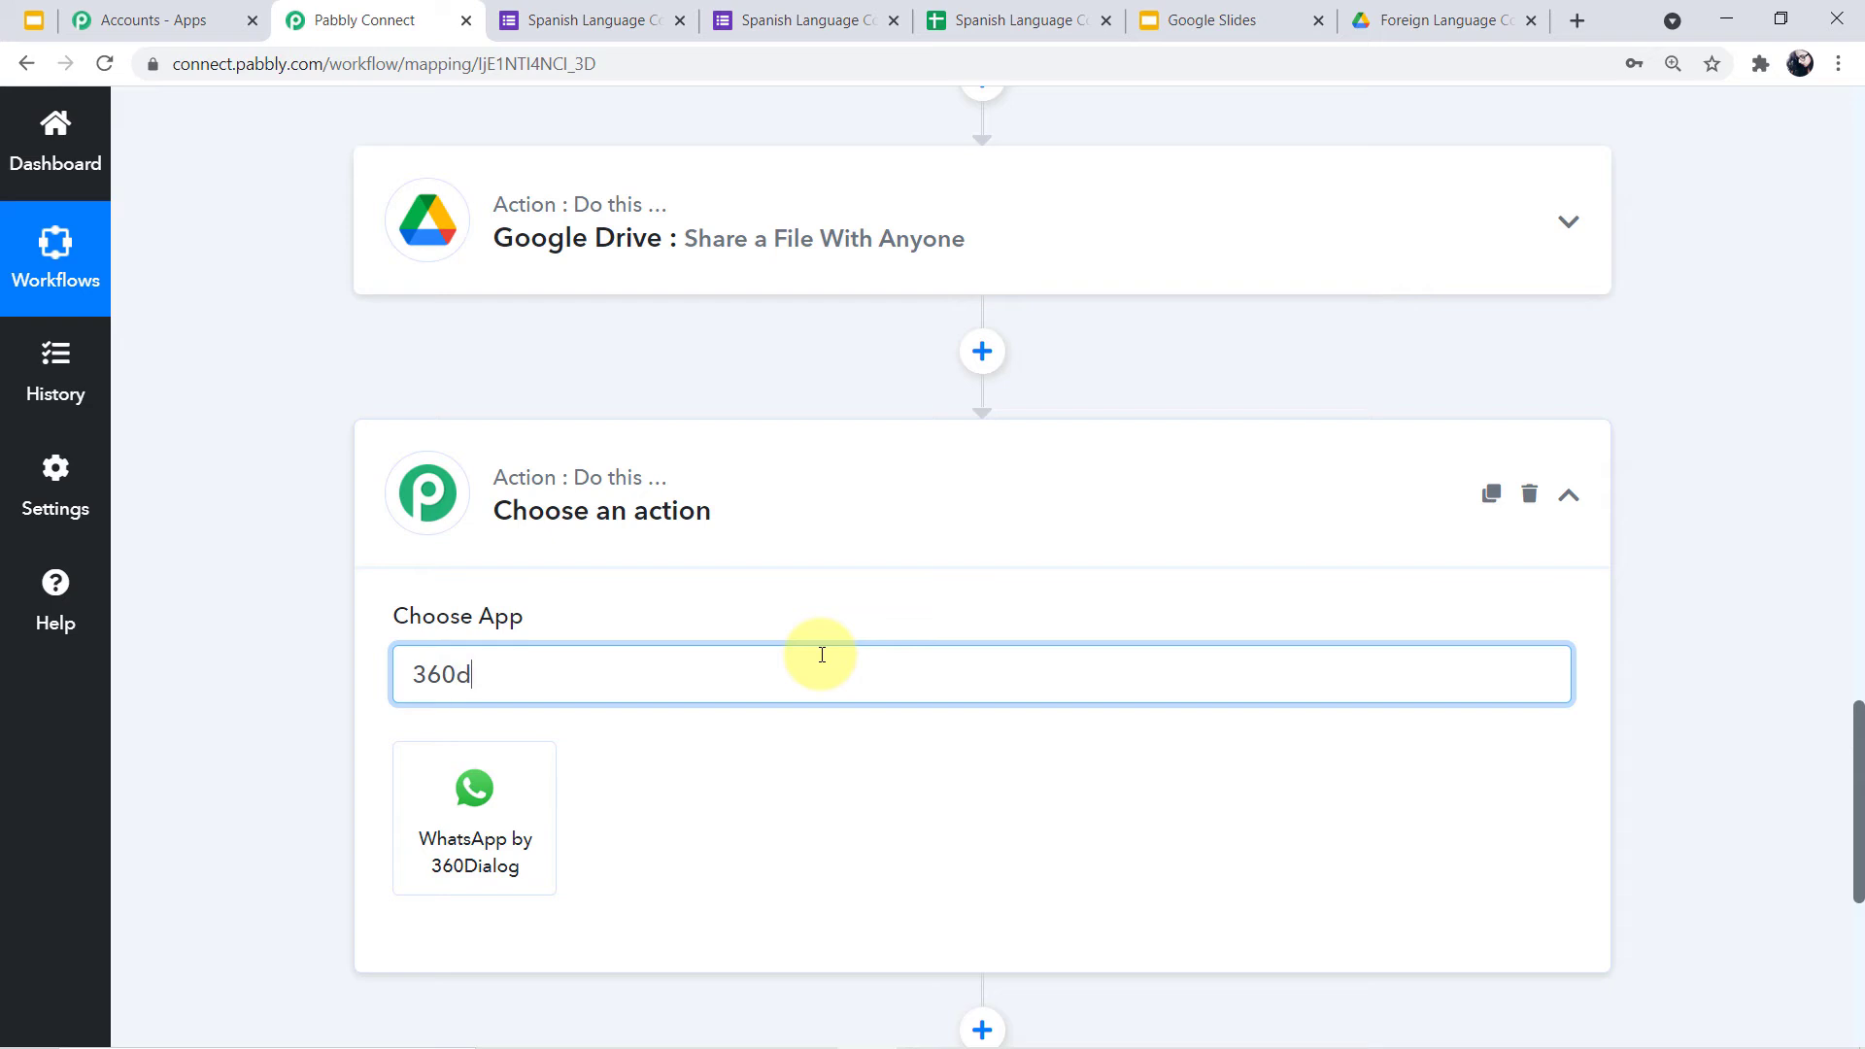
text(i)
click(515, 823)
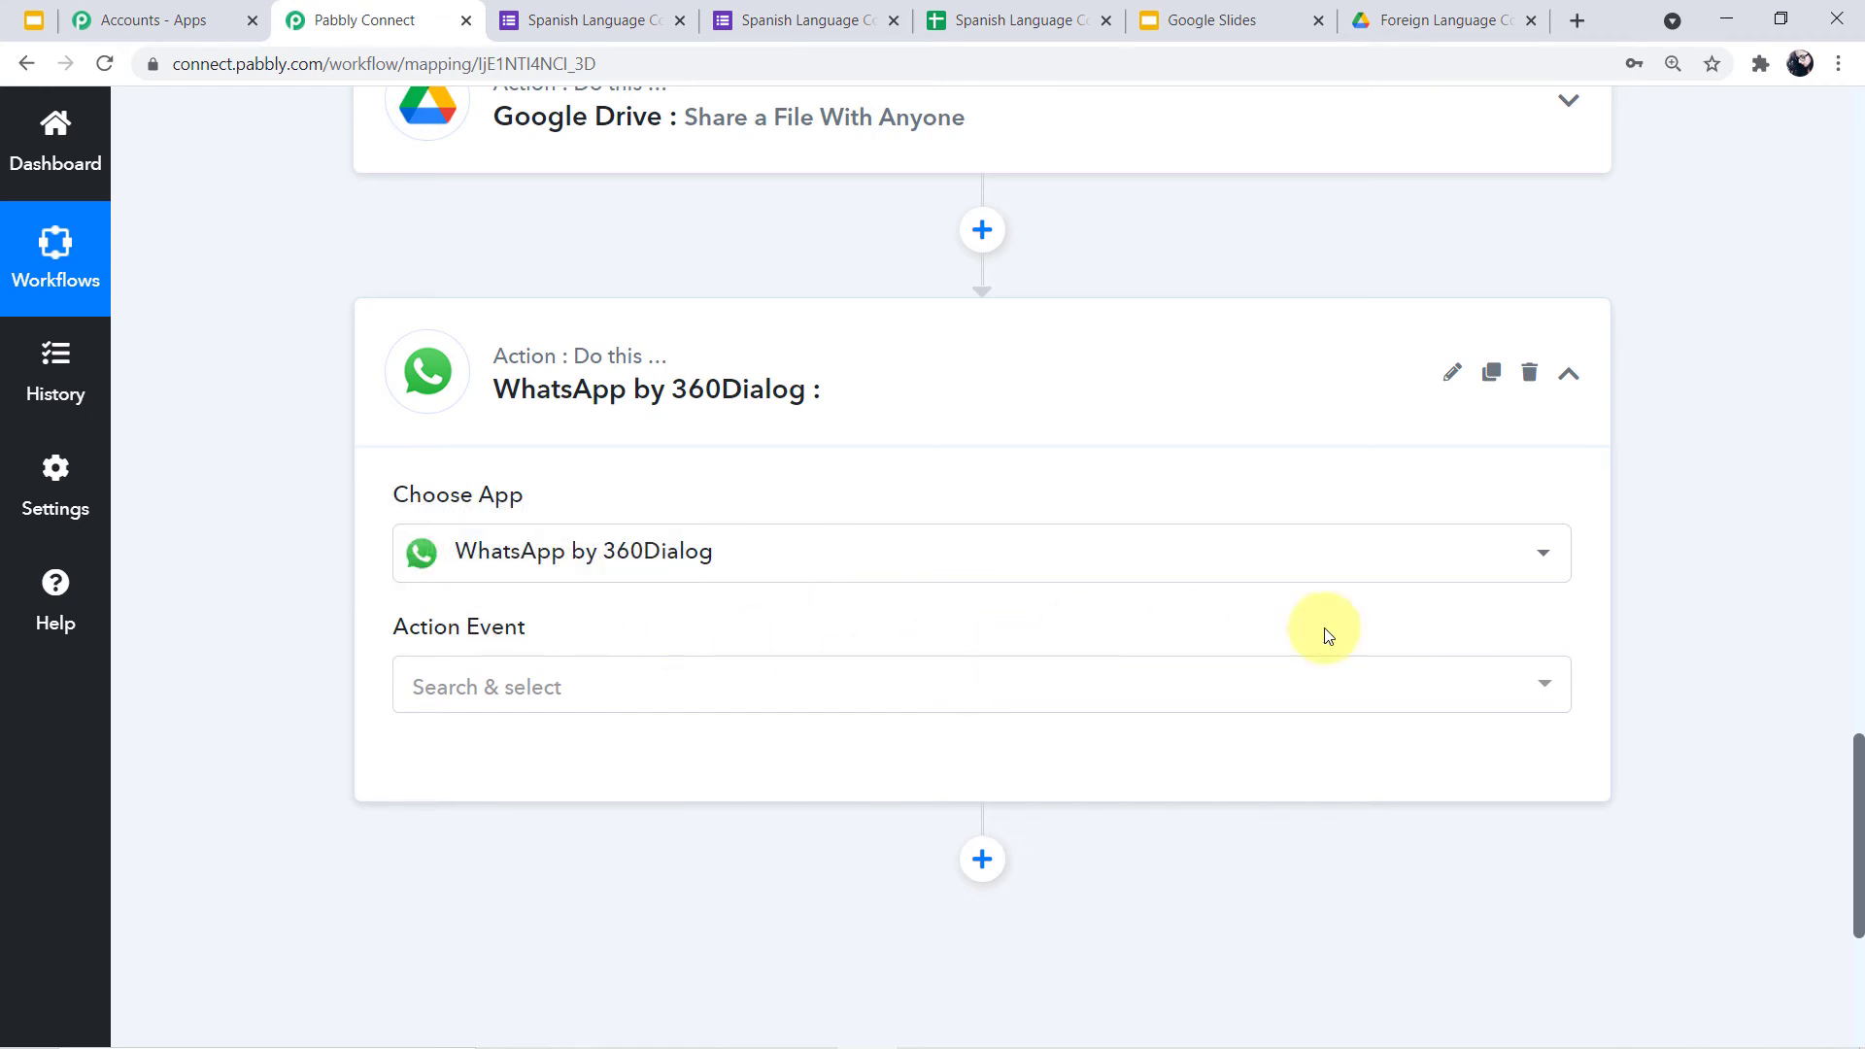
click(1544, 683)
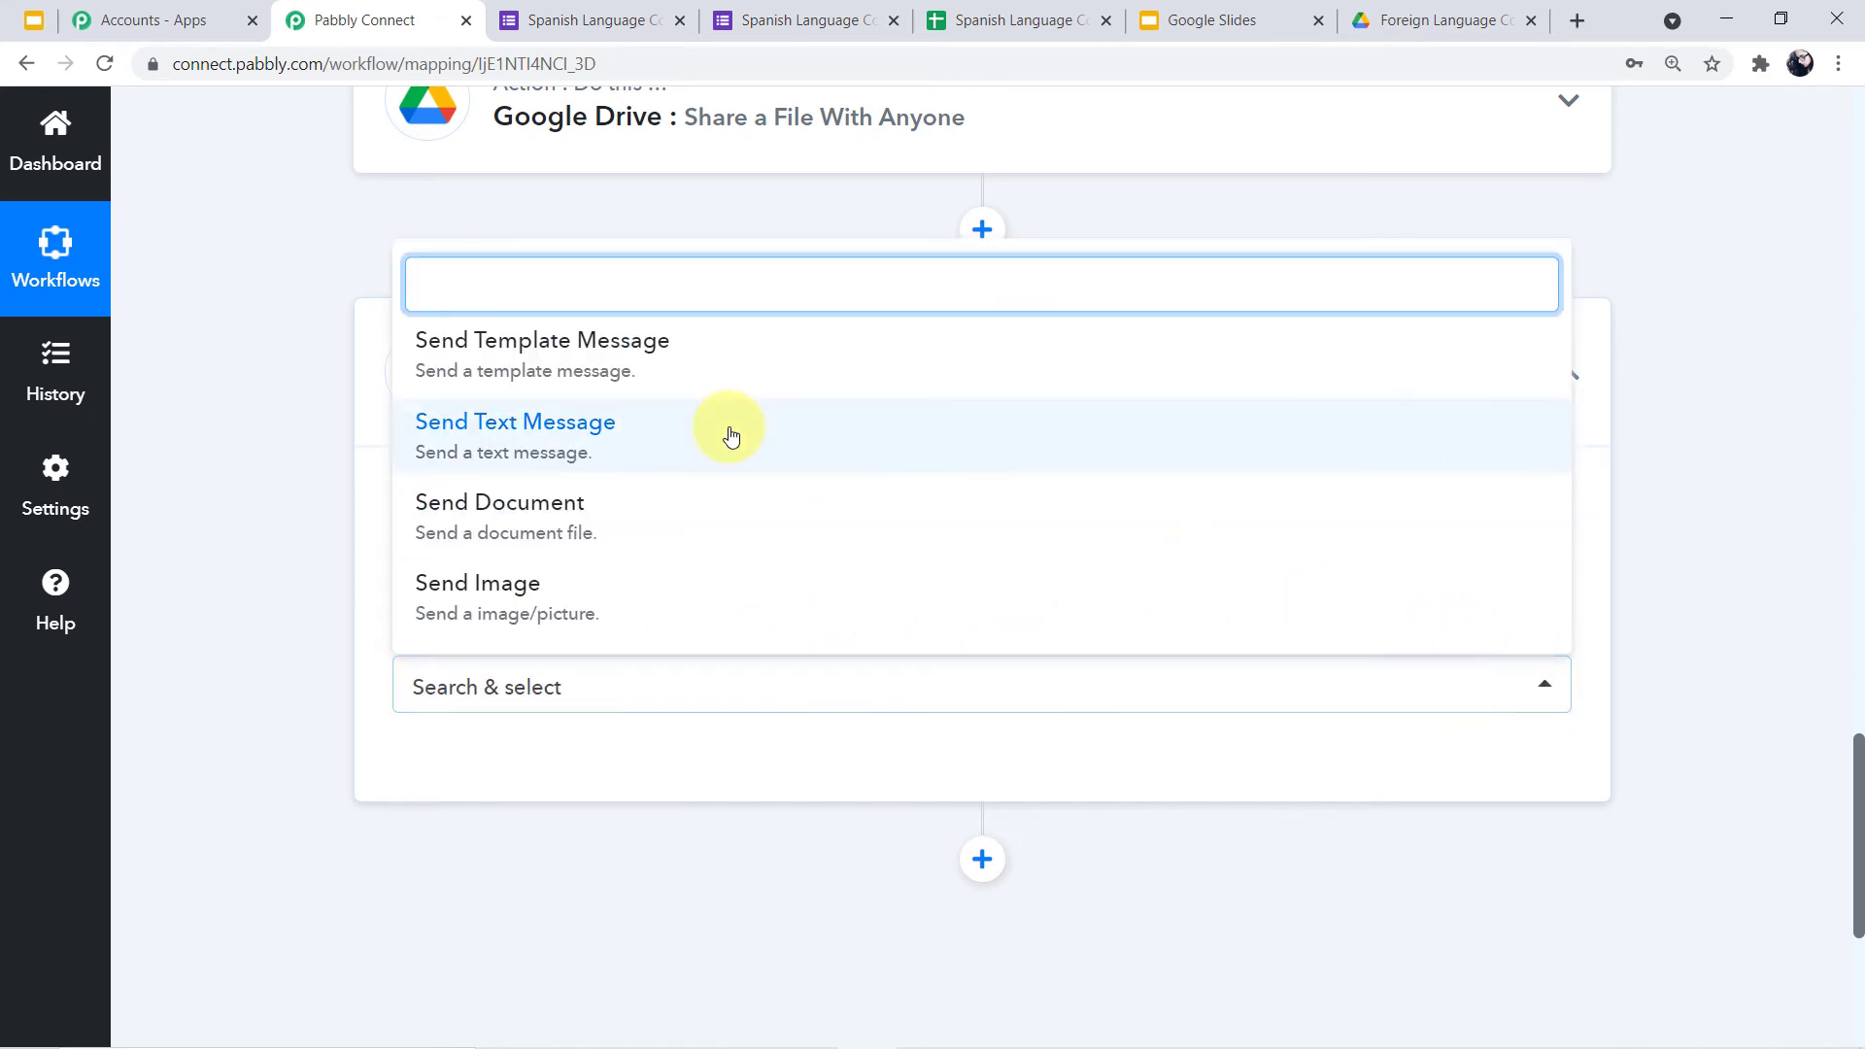
click(544, 364)
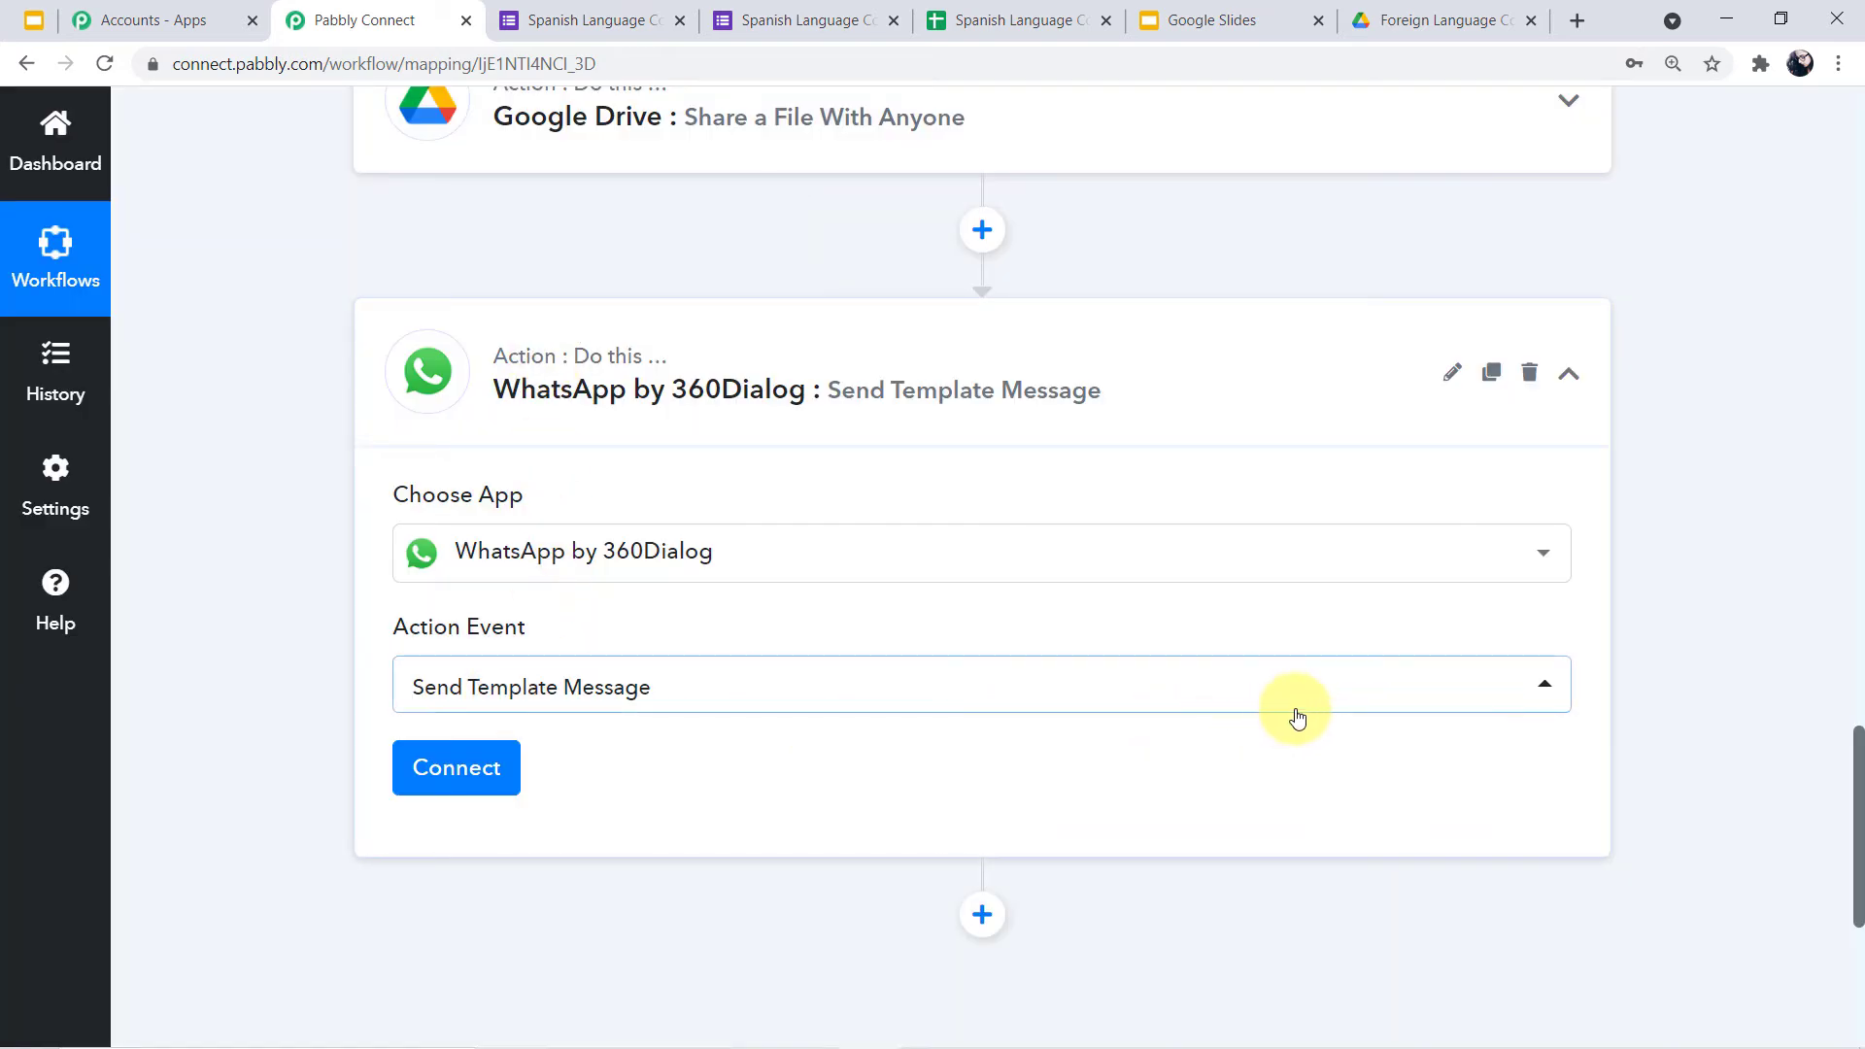
click(455, 765)
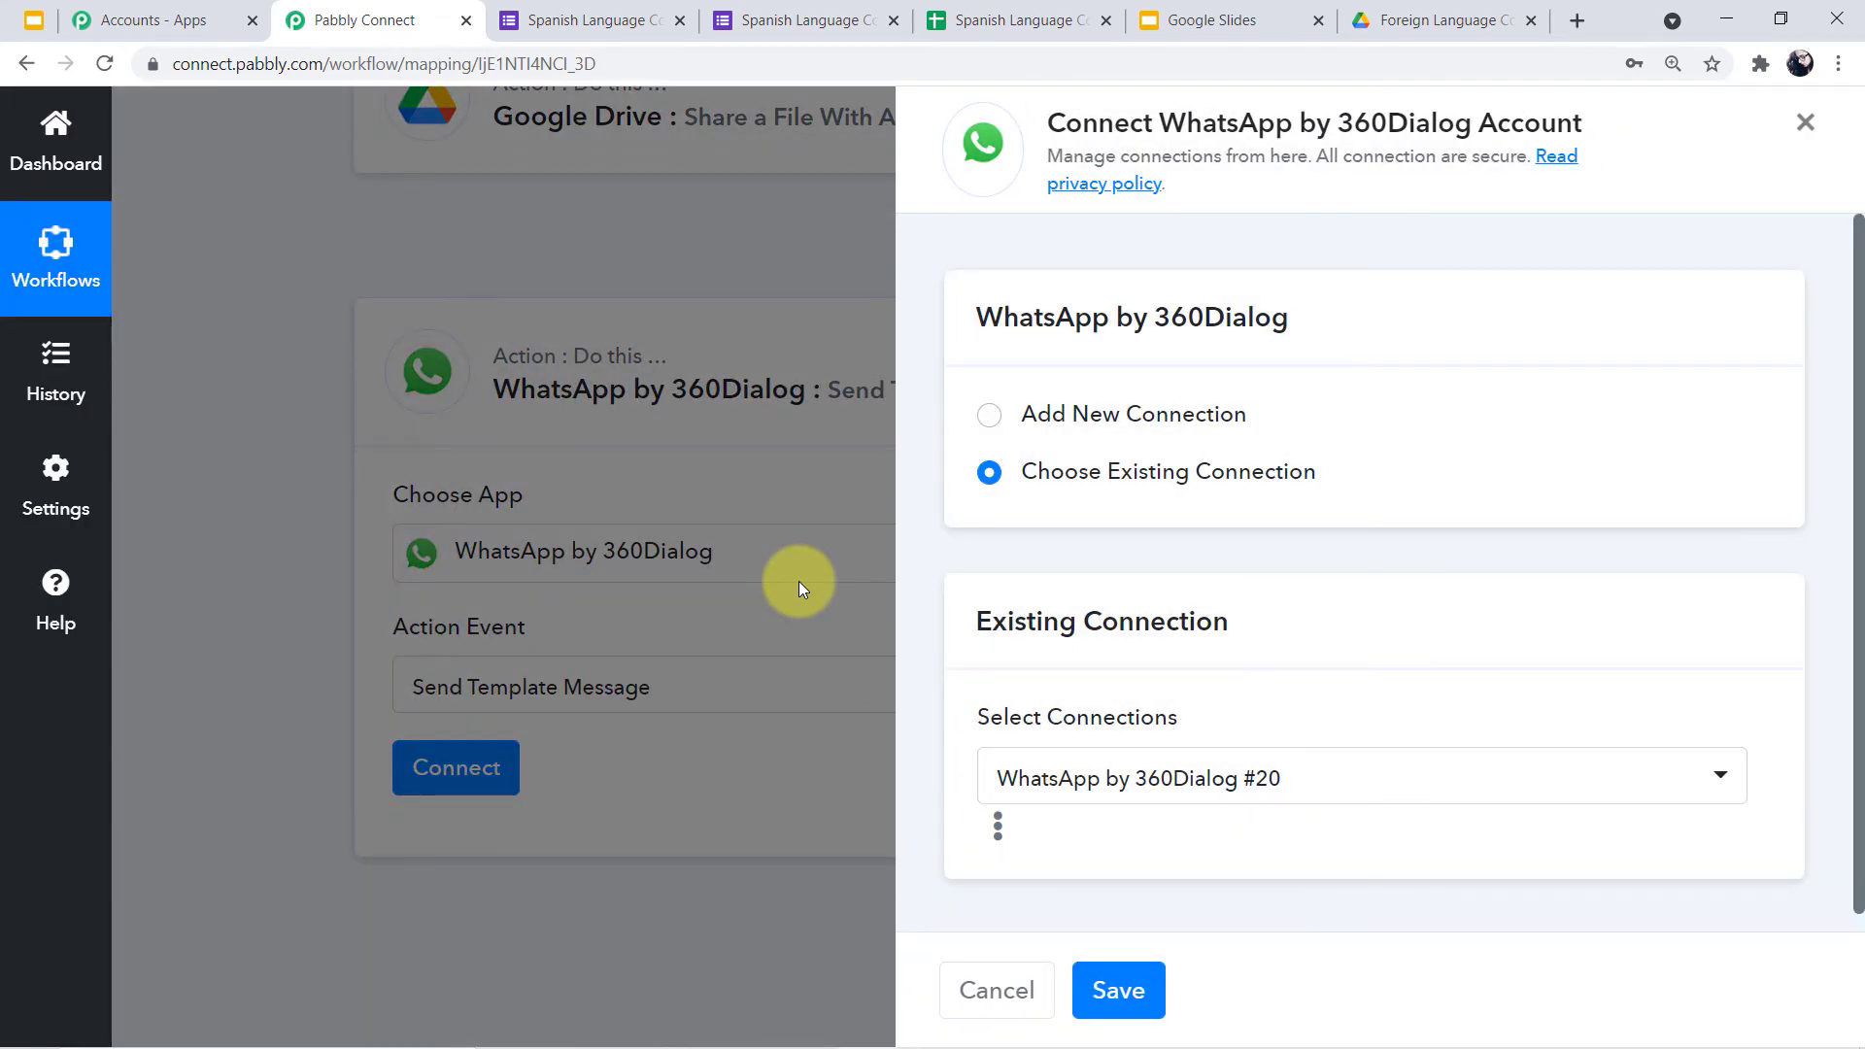
Choose Add New Connection to show the empty API Key and Domain fields
click(989, 415)
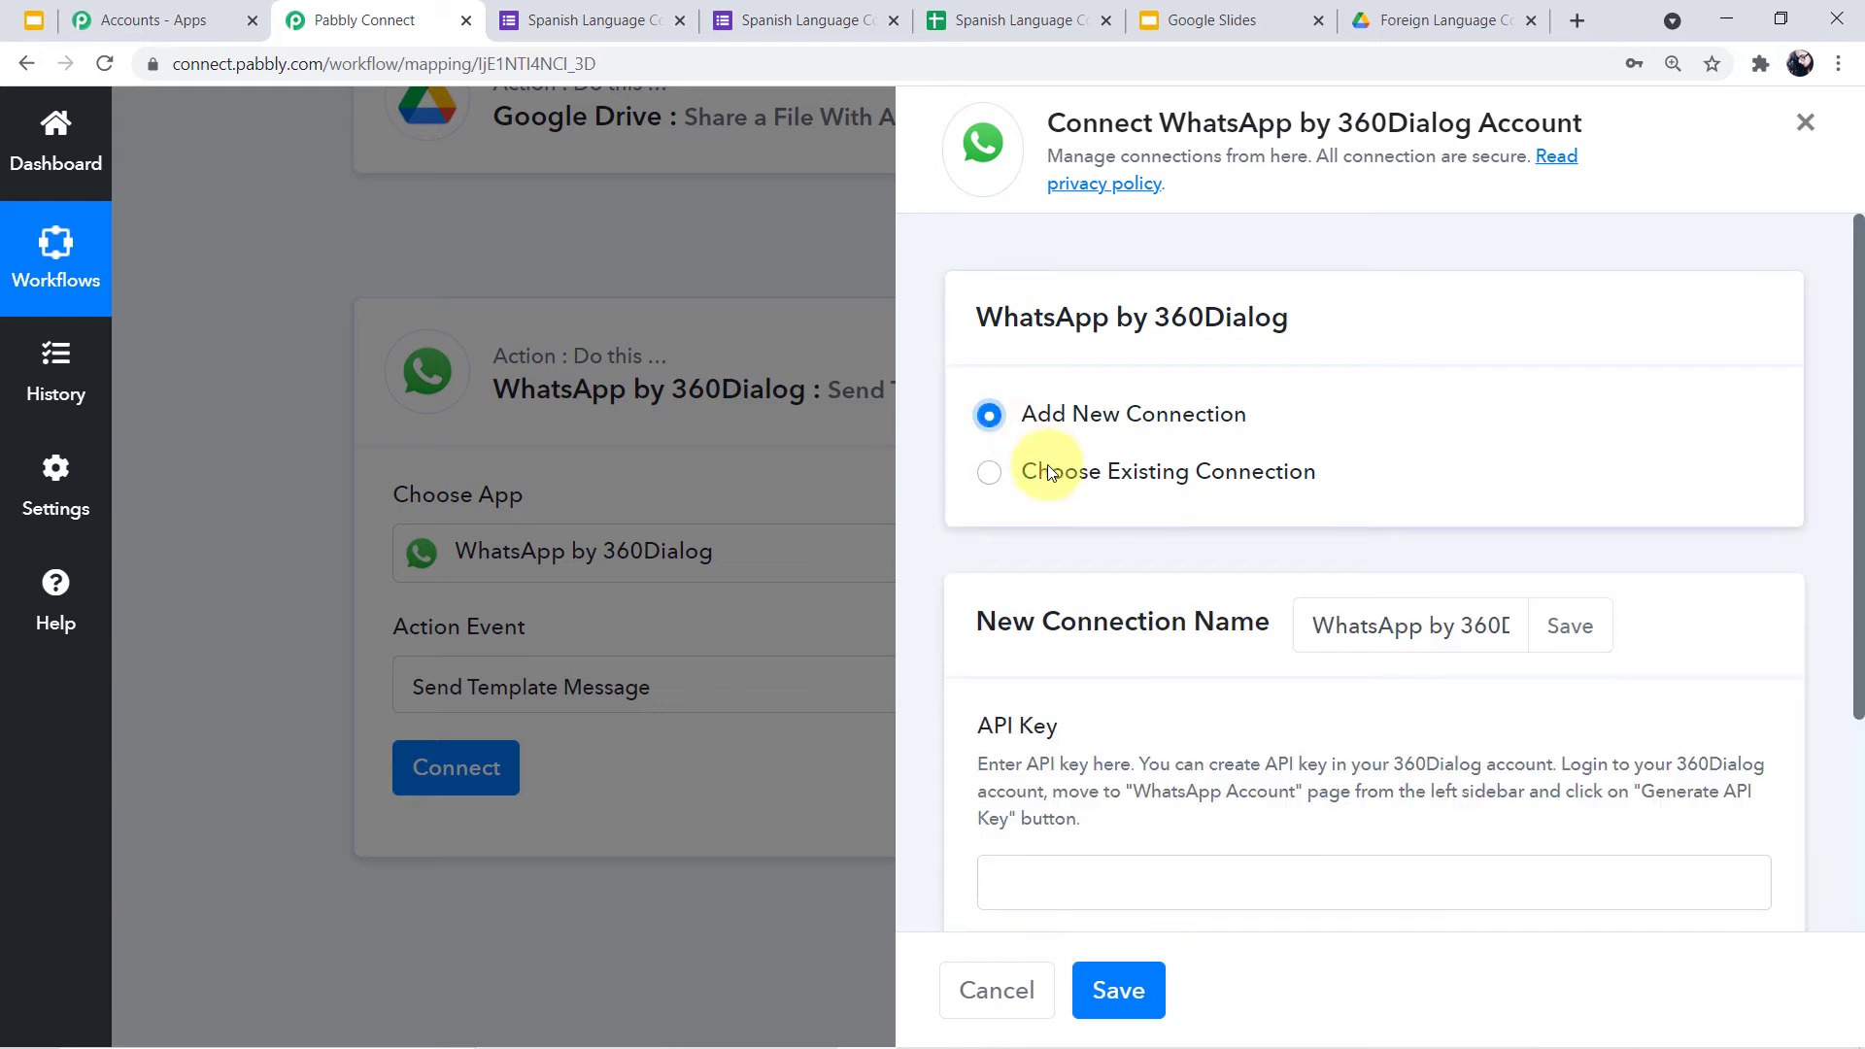
scroll(1087, 505, down, 3)
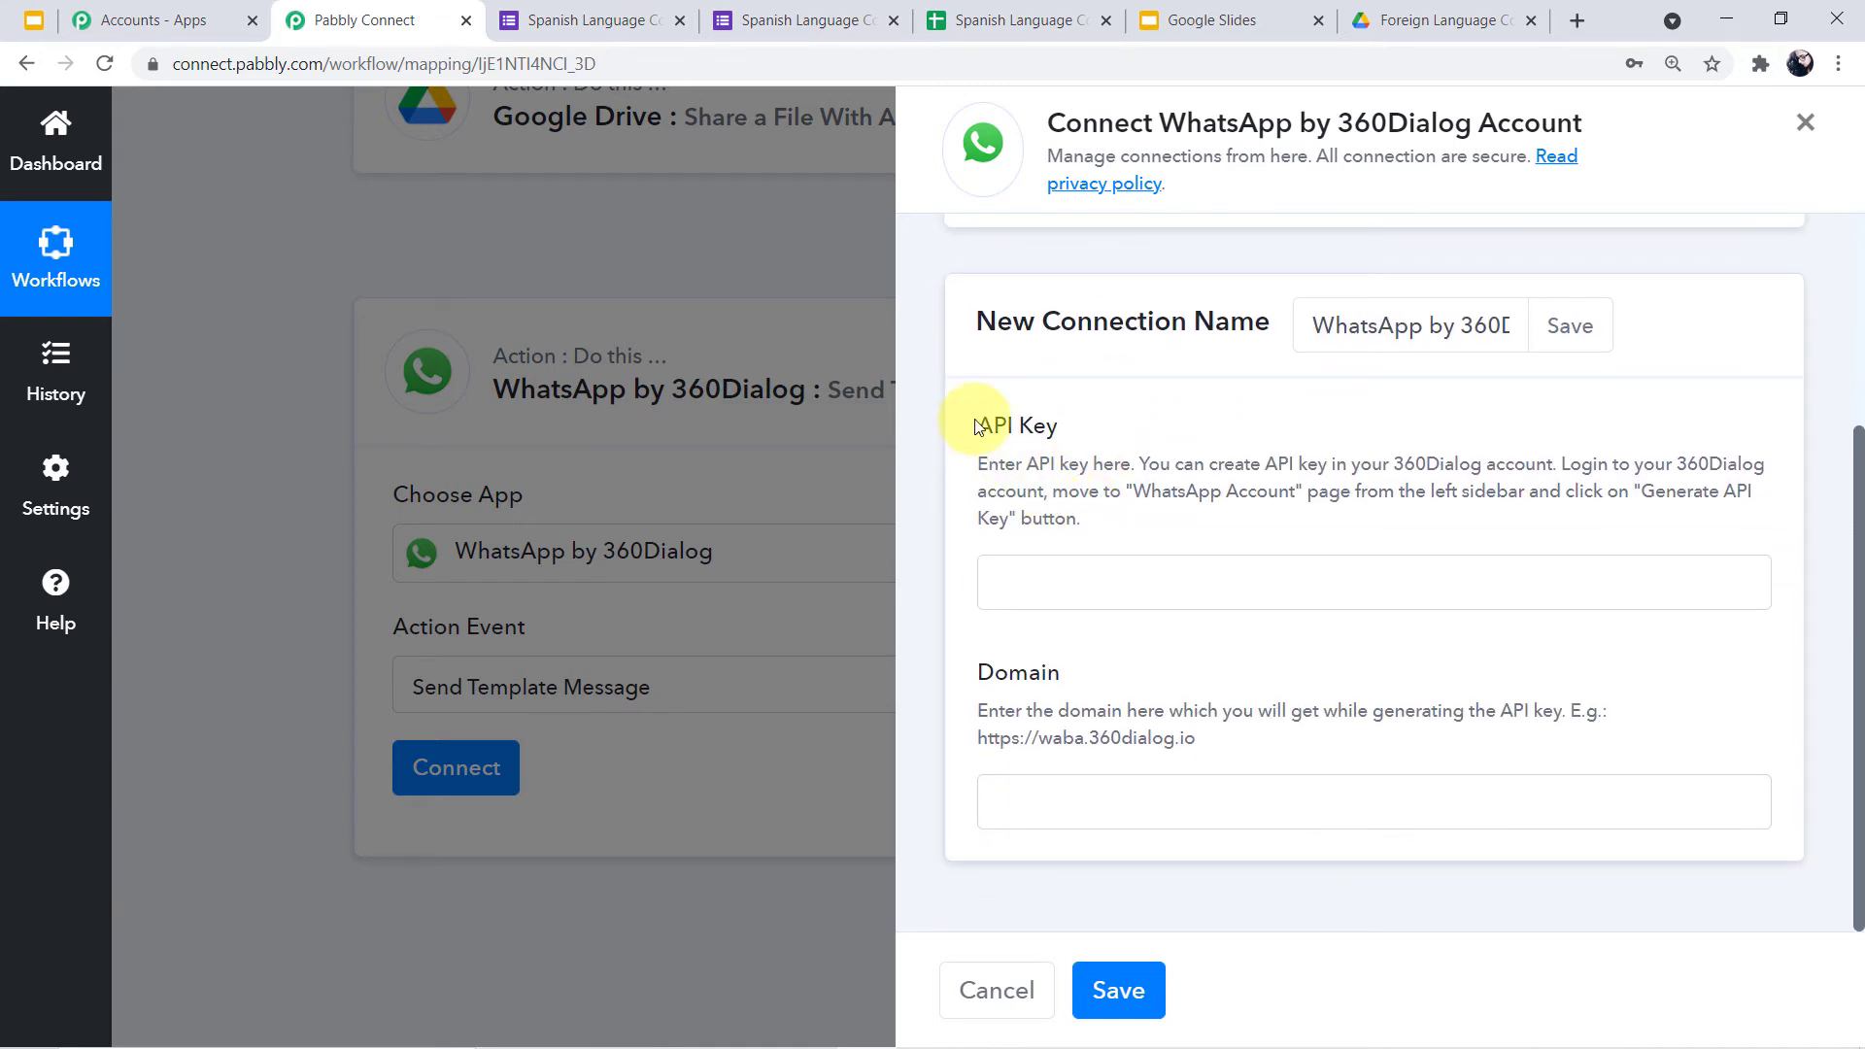
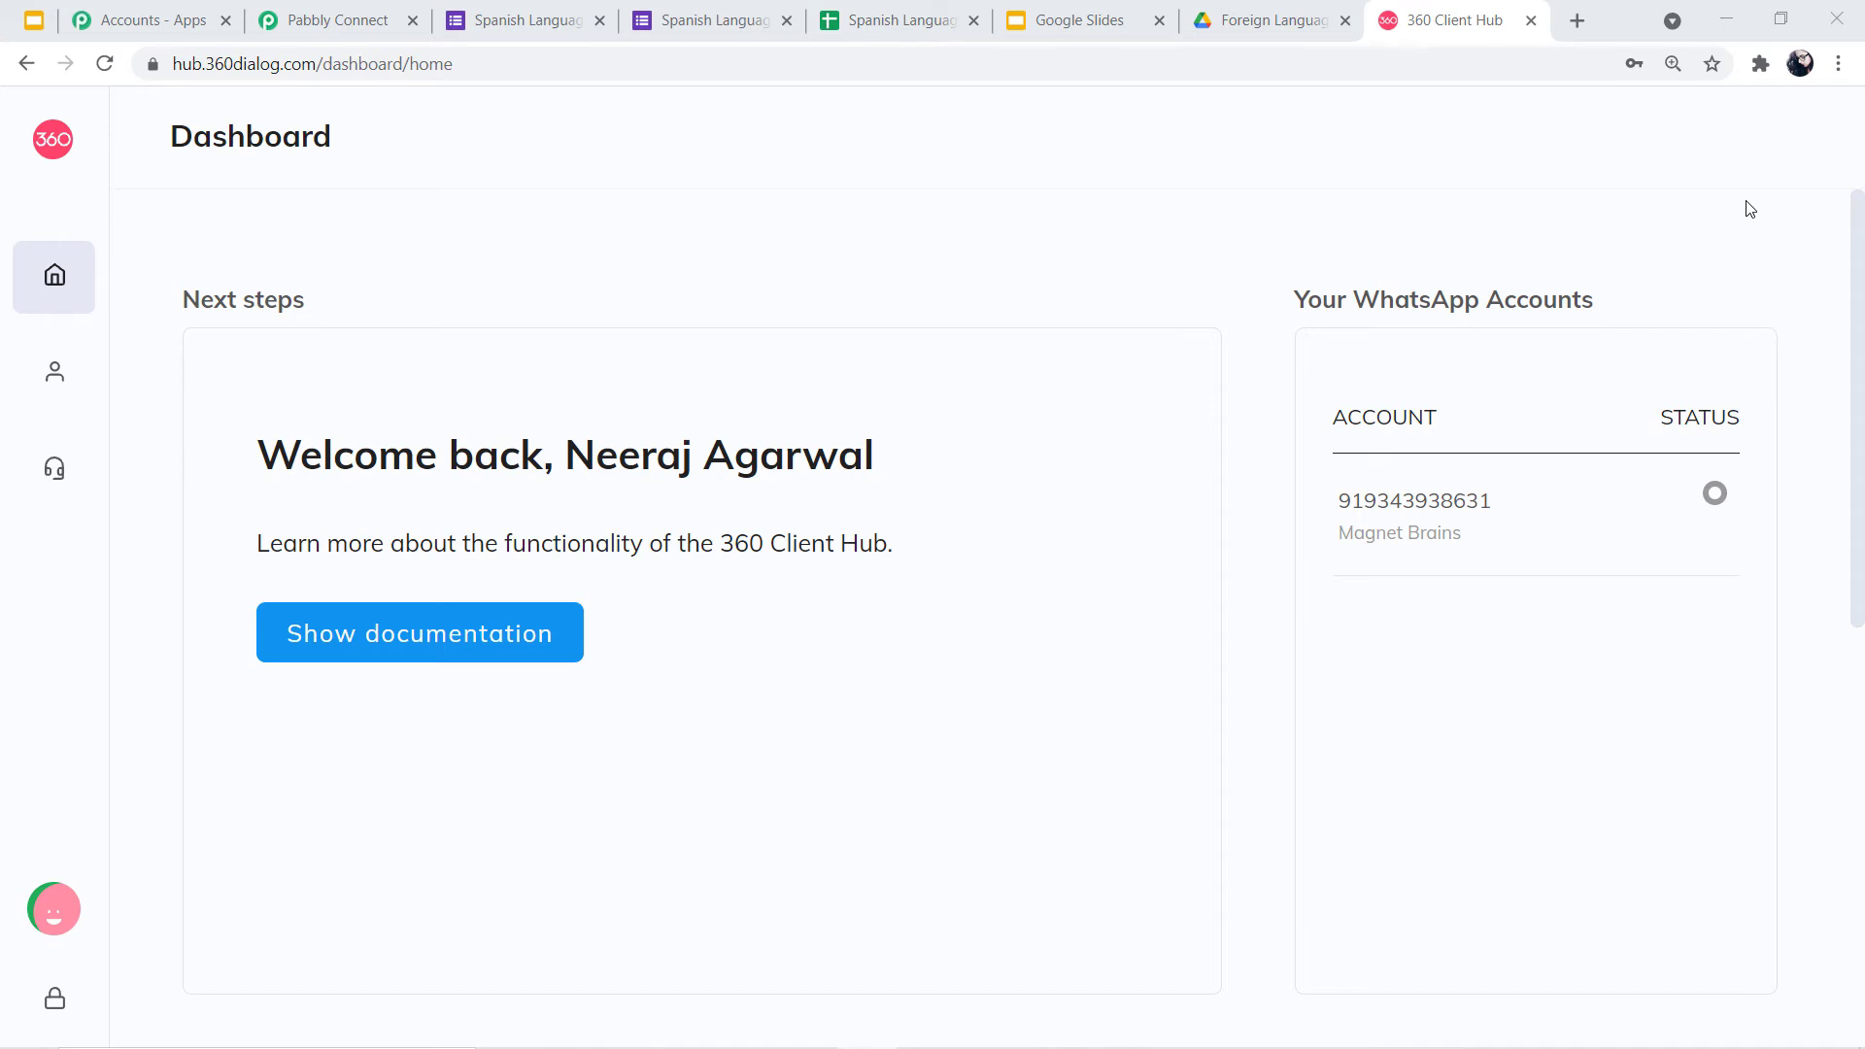
Open WhatsApp Accounts in 360dialog Client Hub to get the API key for the Pabbly connection
click(1750, 209)
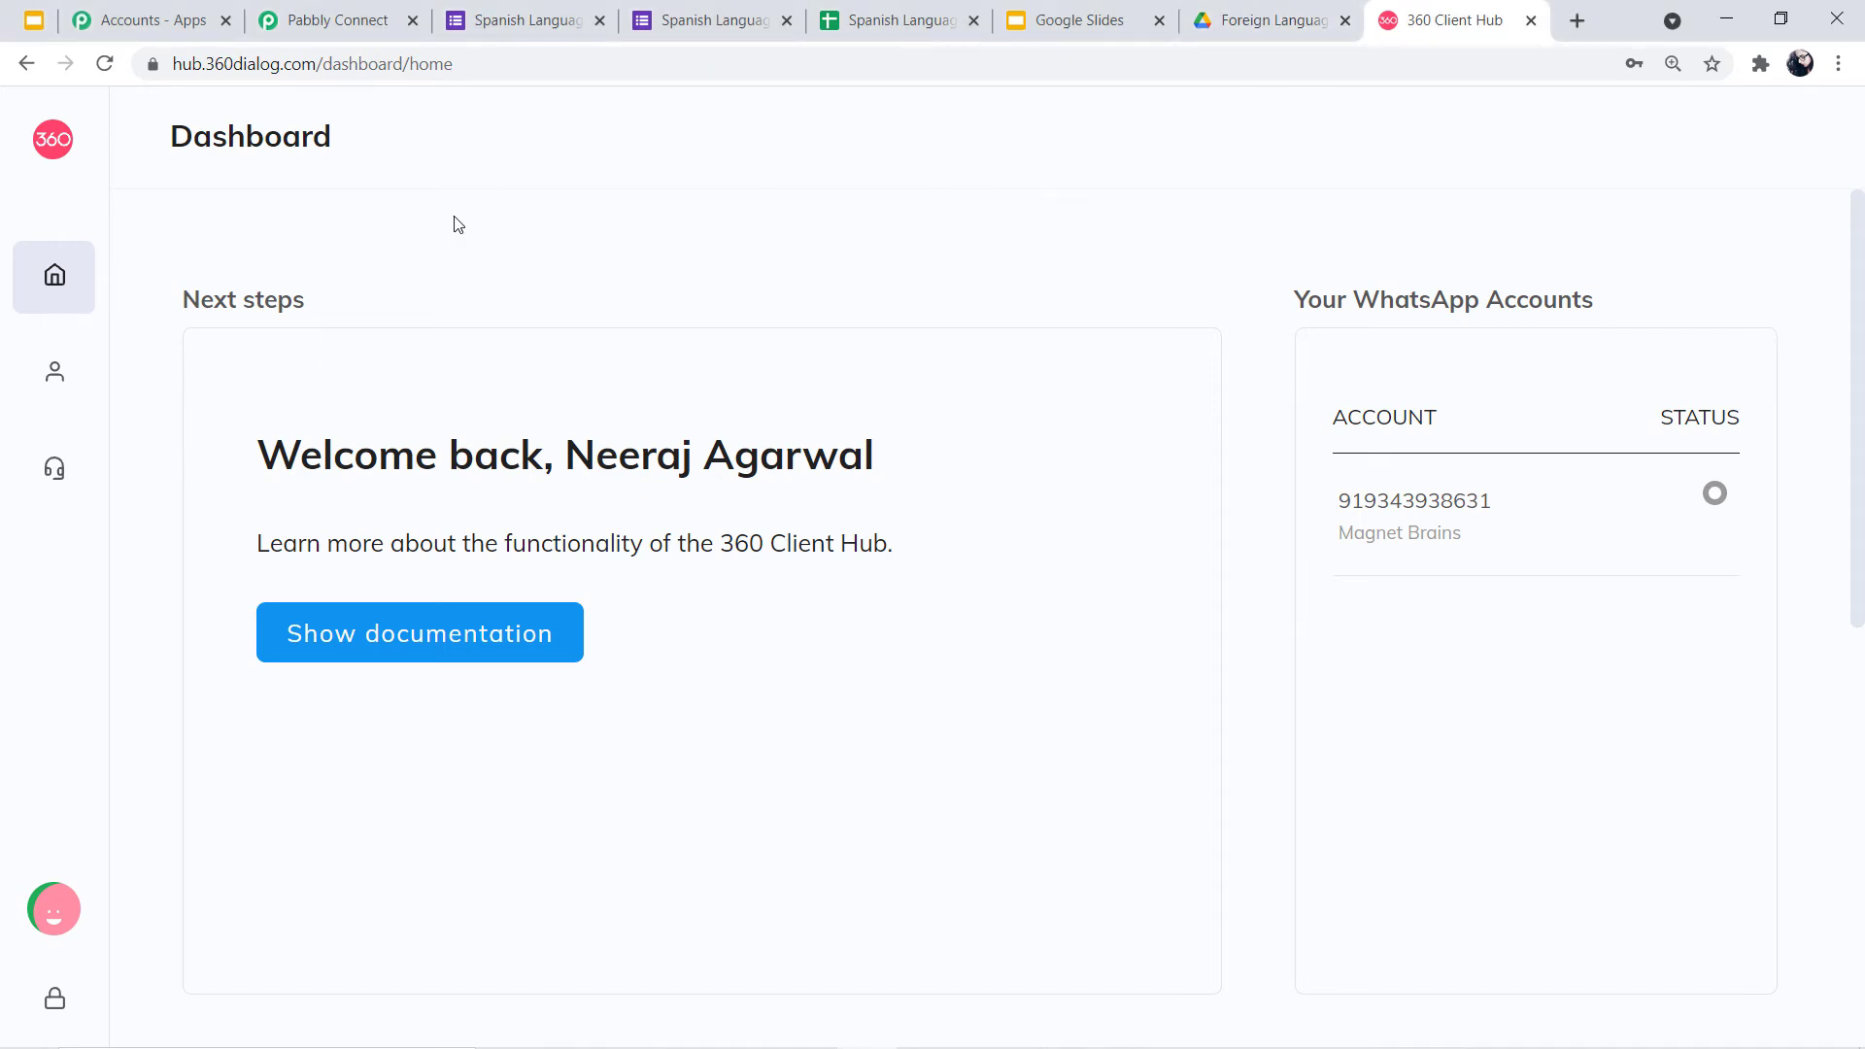
mouse_move(75, 175)
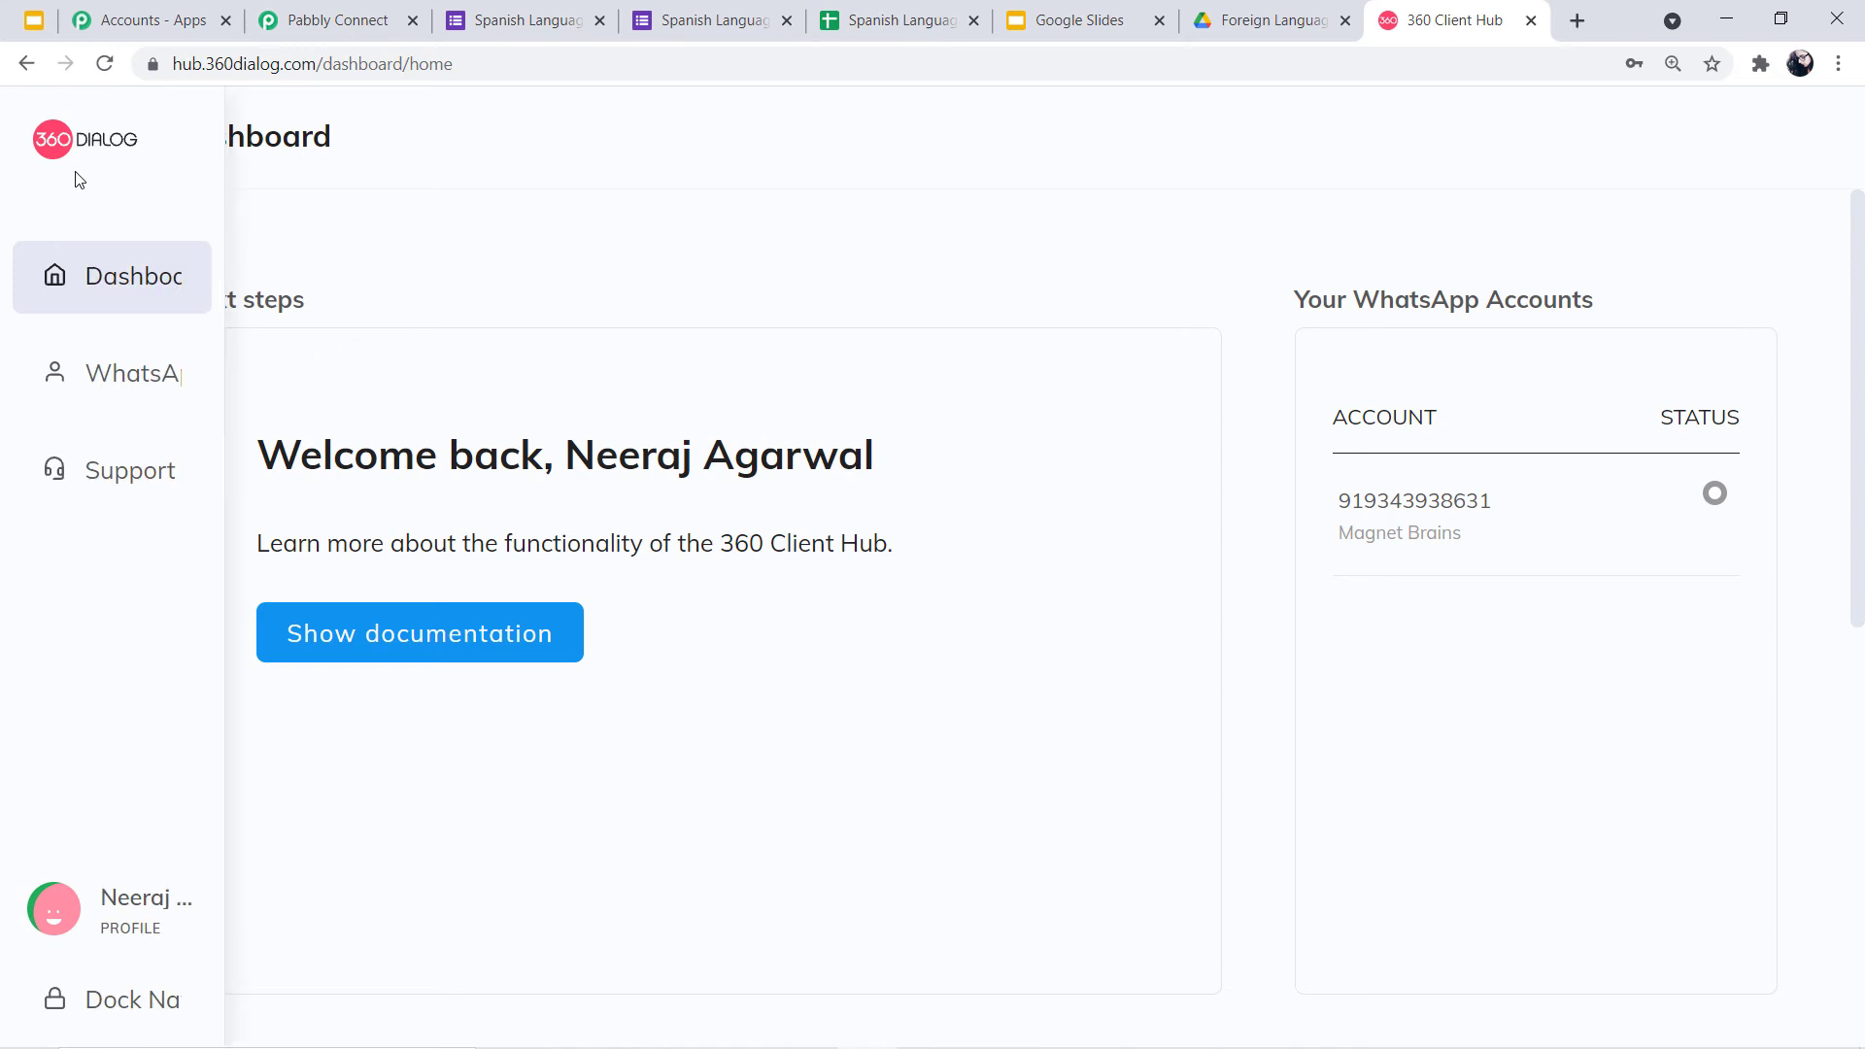
click(170, 384)
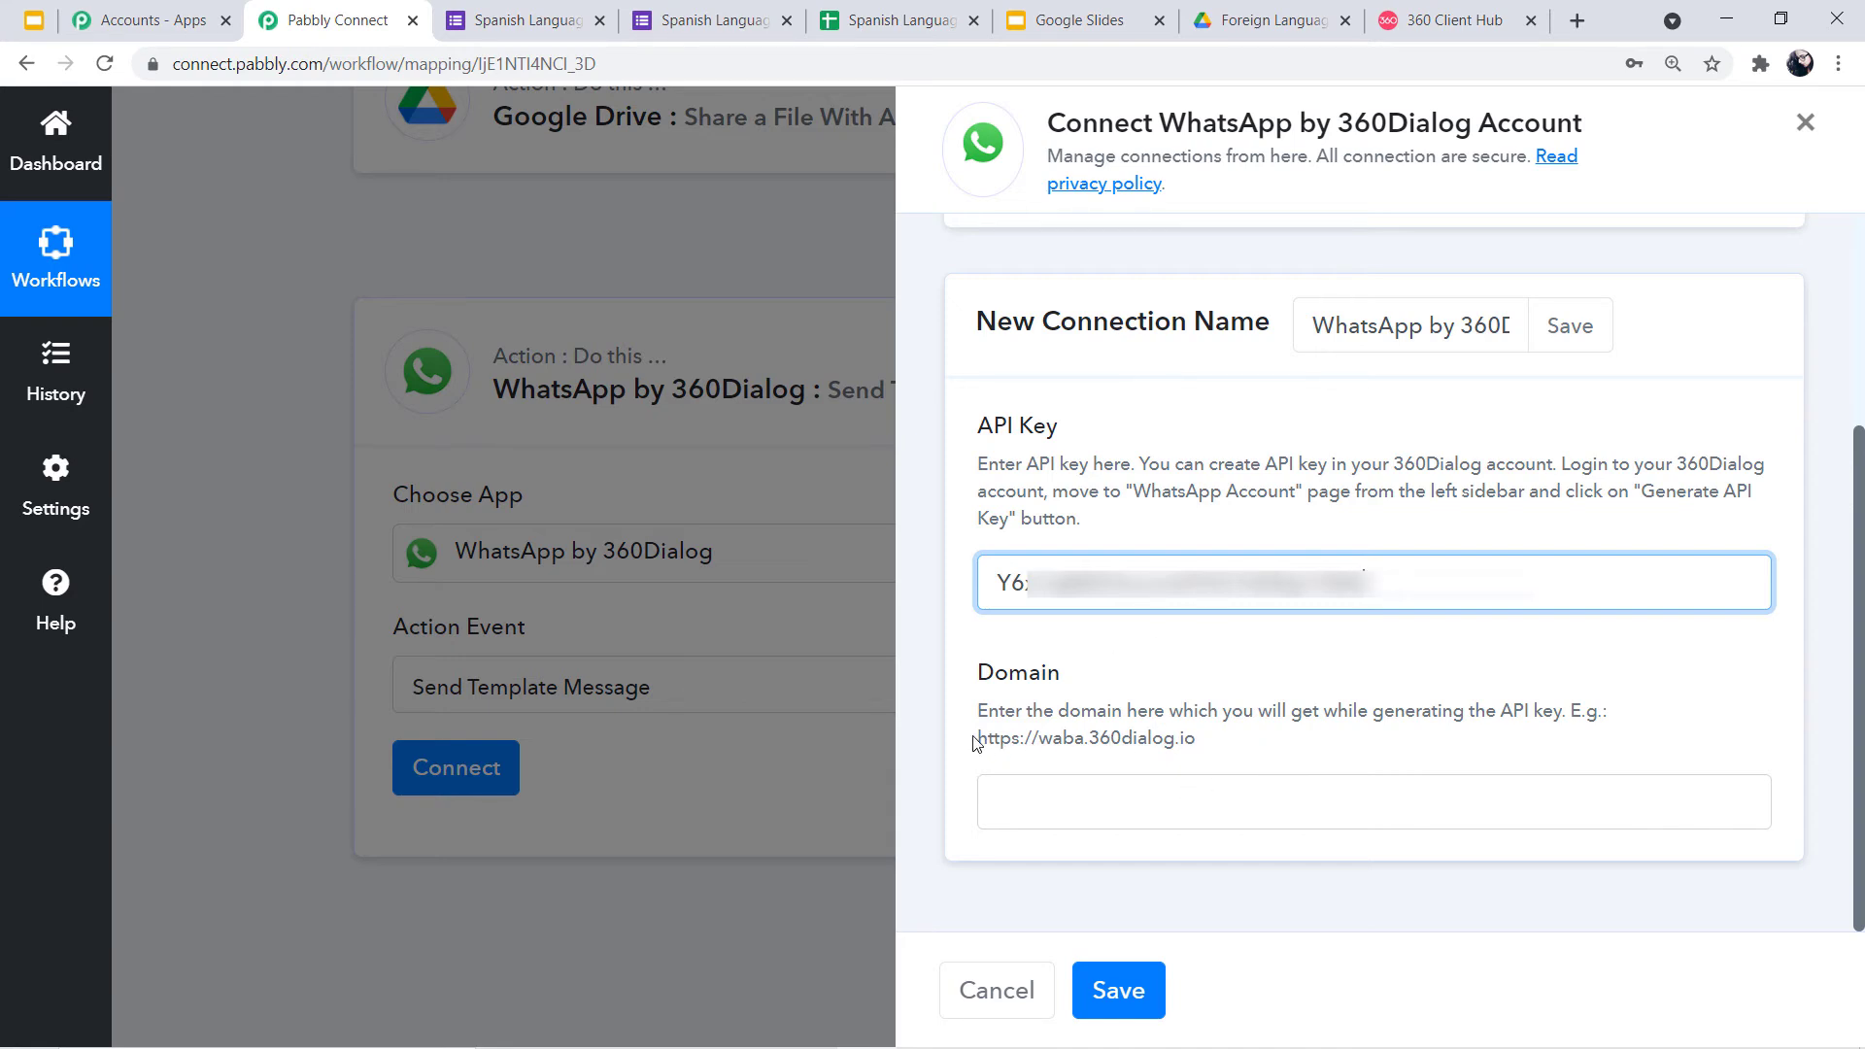
drag(981, 738, 1197, 755)
key(ctrl+c)
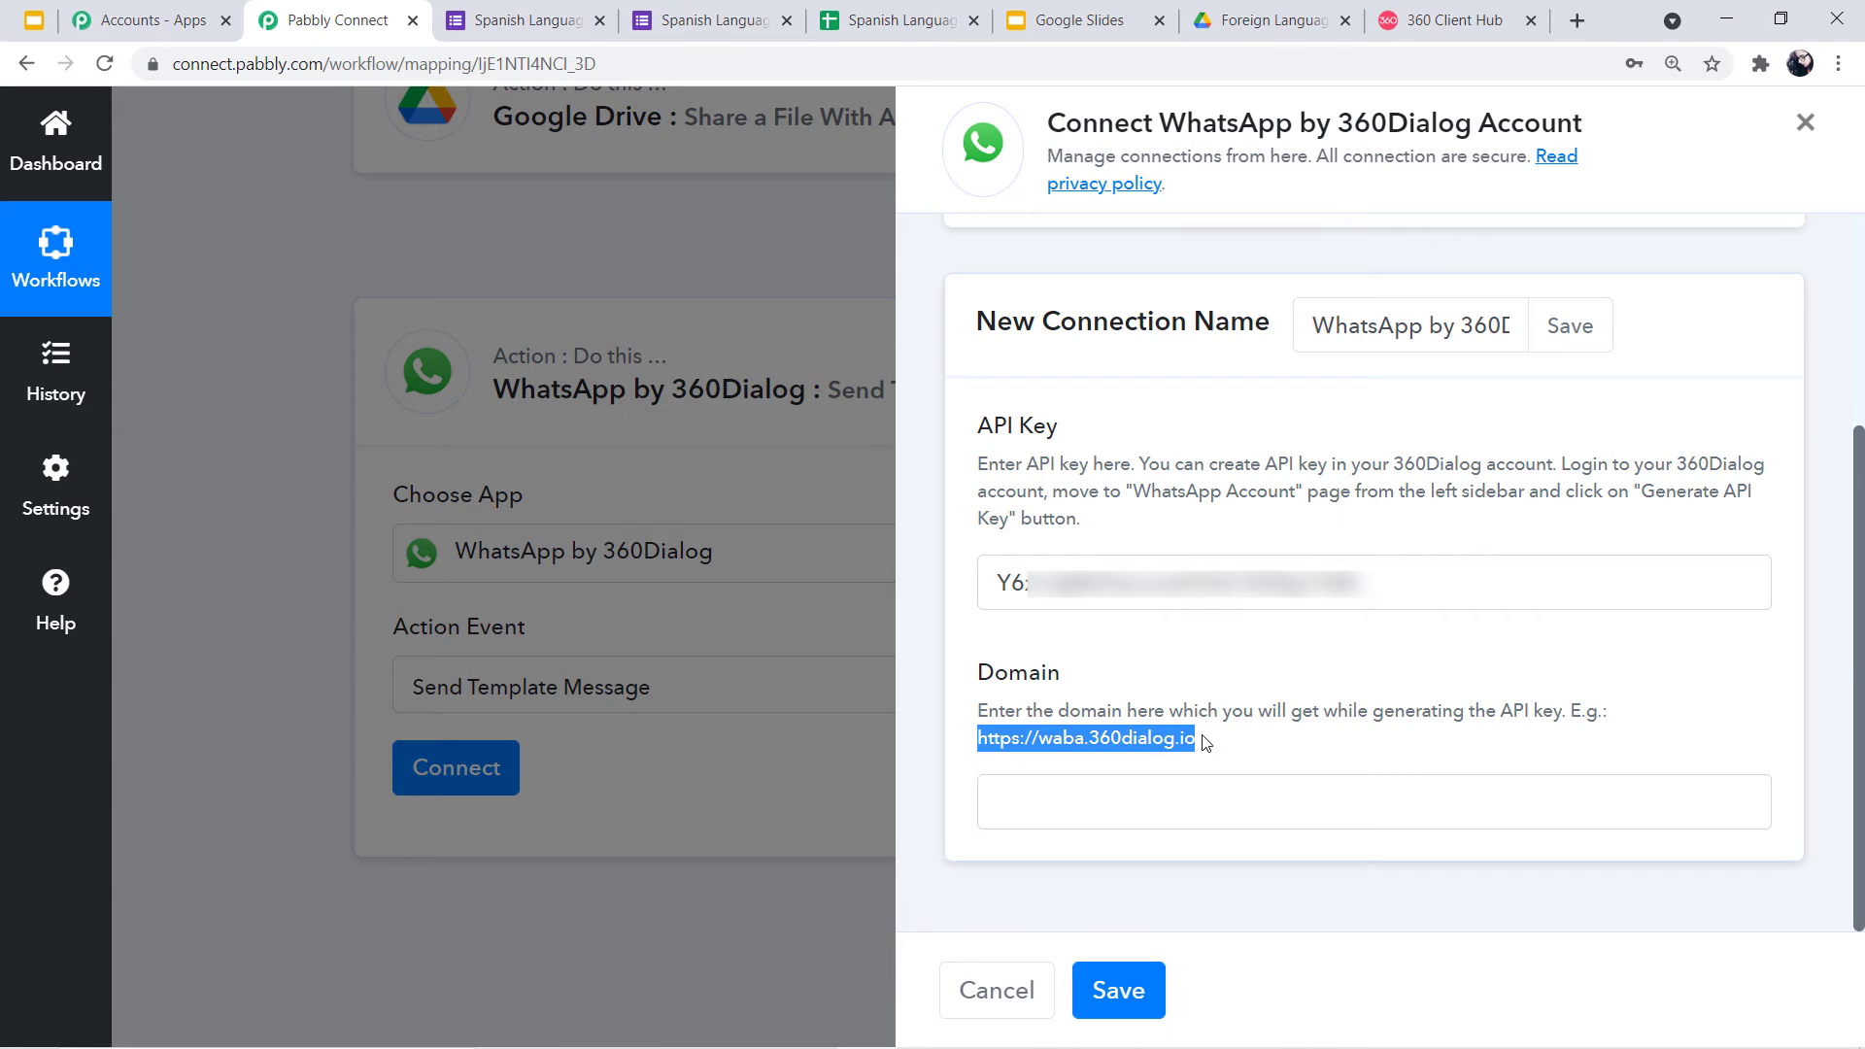
click(1185, 803)
key(ctrl+v)
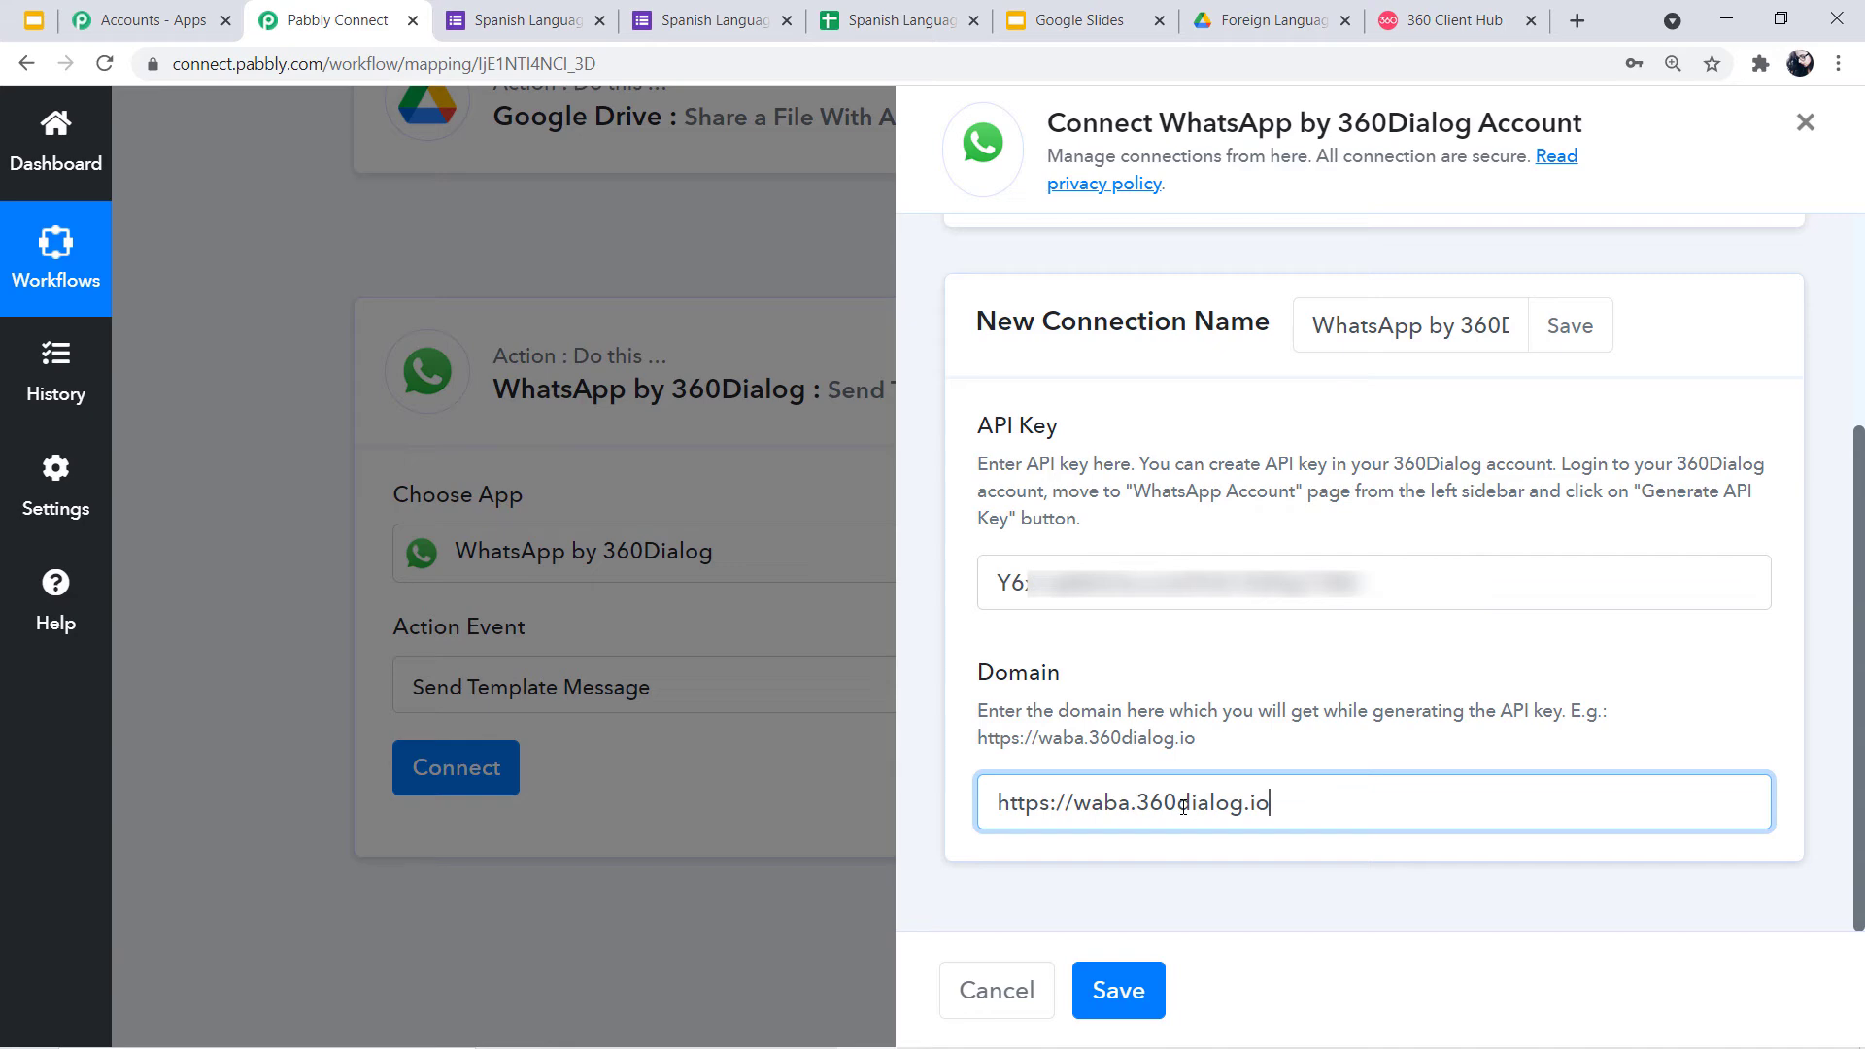
click(1120, 989)
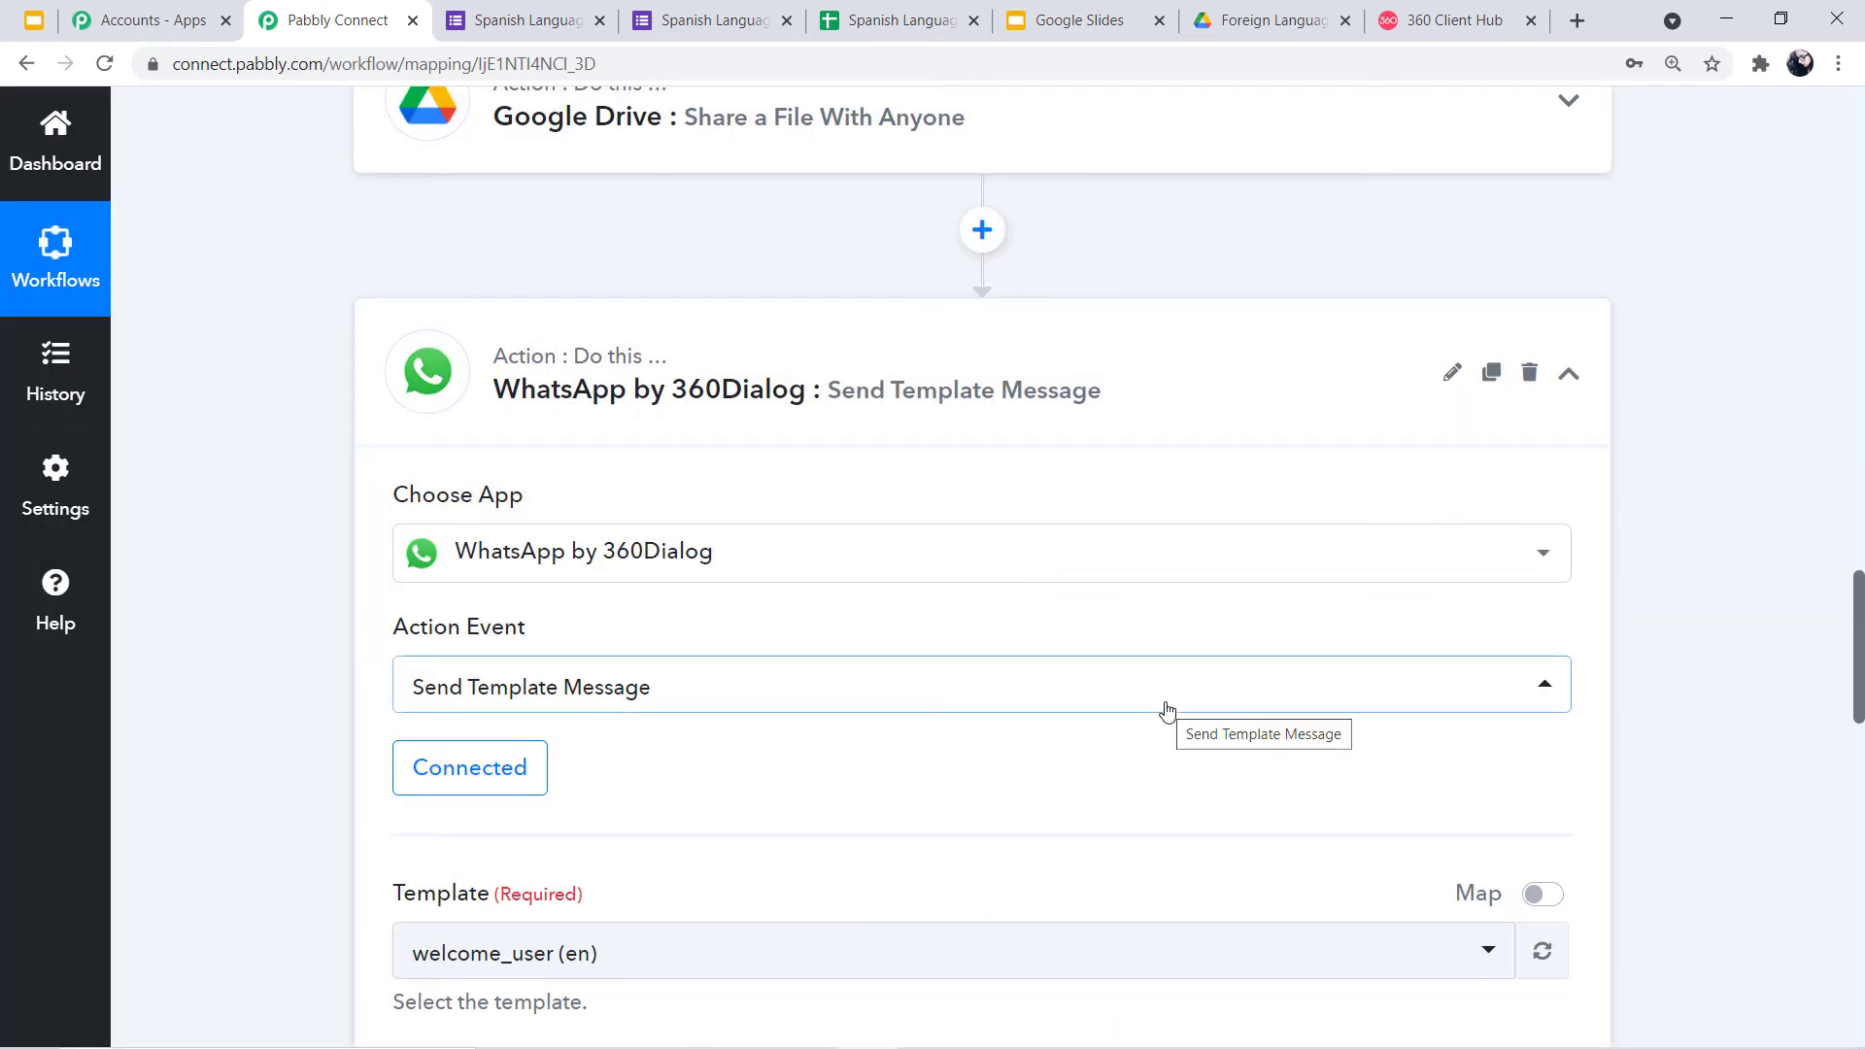
Browse the Template dropdown's message templates without changing the selection, then return to 360 Client Hub
scroll(1166, 709, down, 1)
scroll(1167, 709, down, 3)
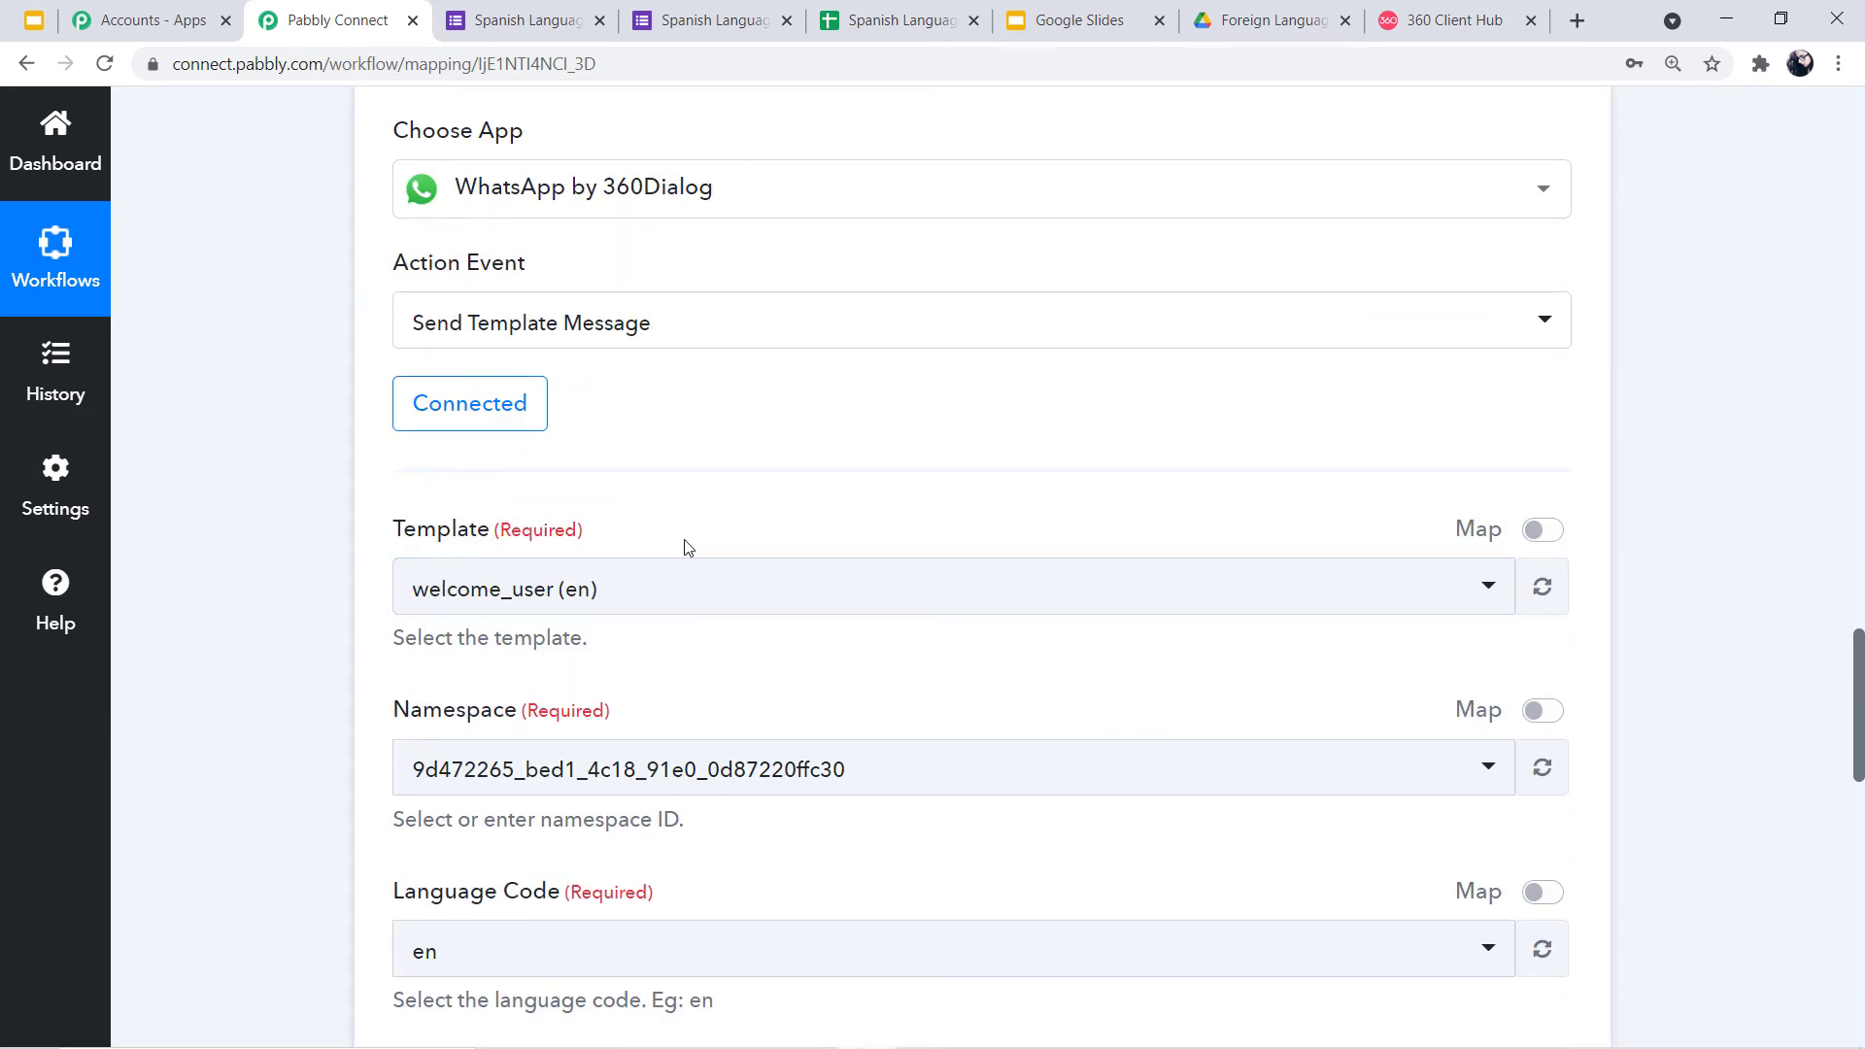
click(1489, 589)
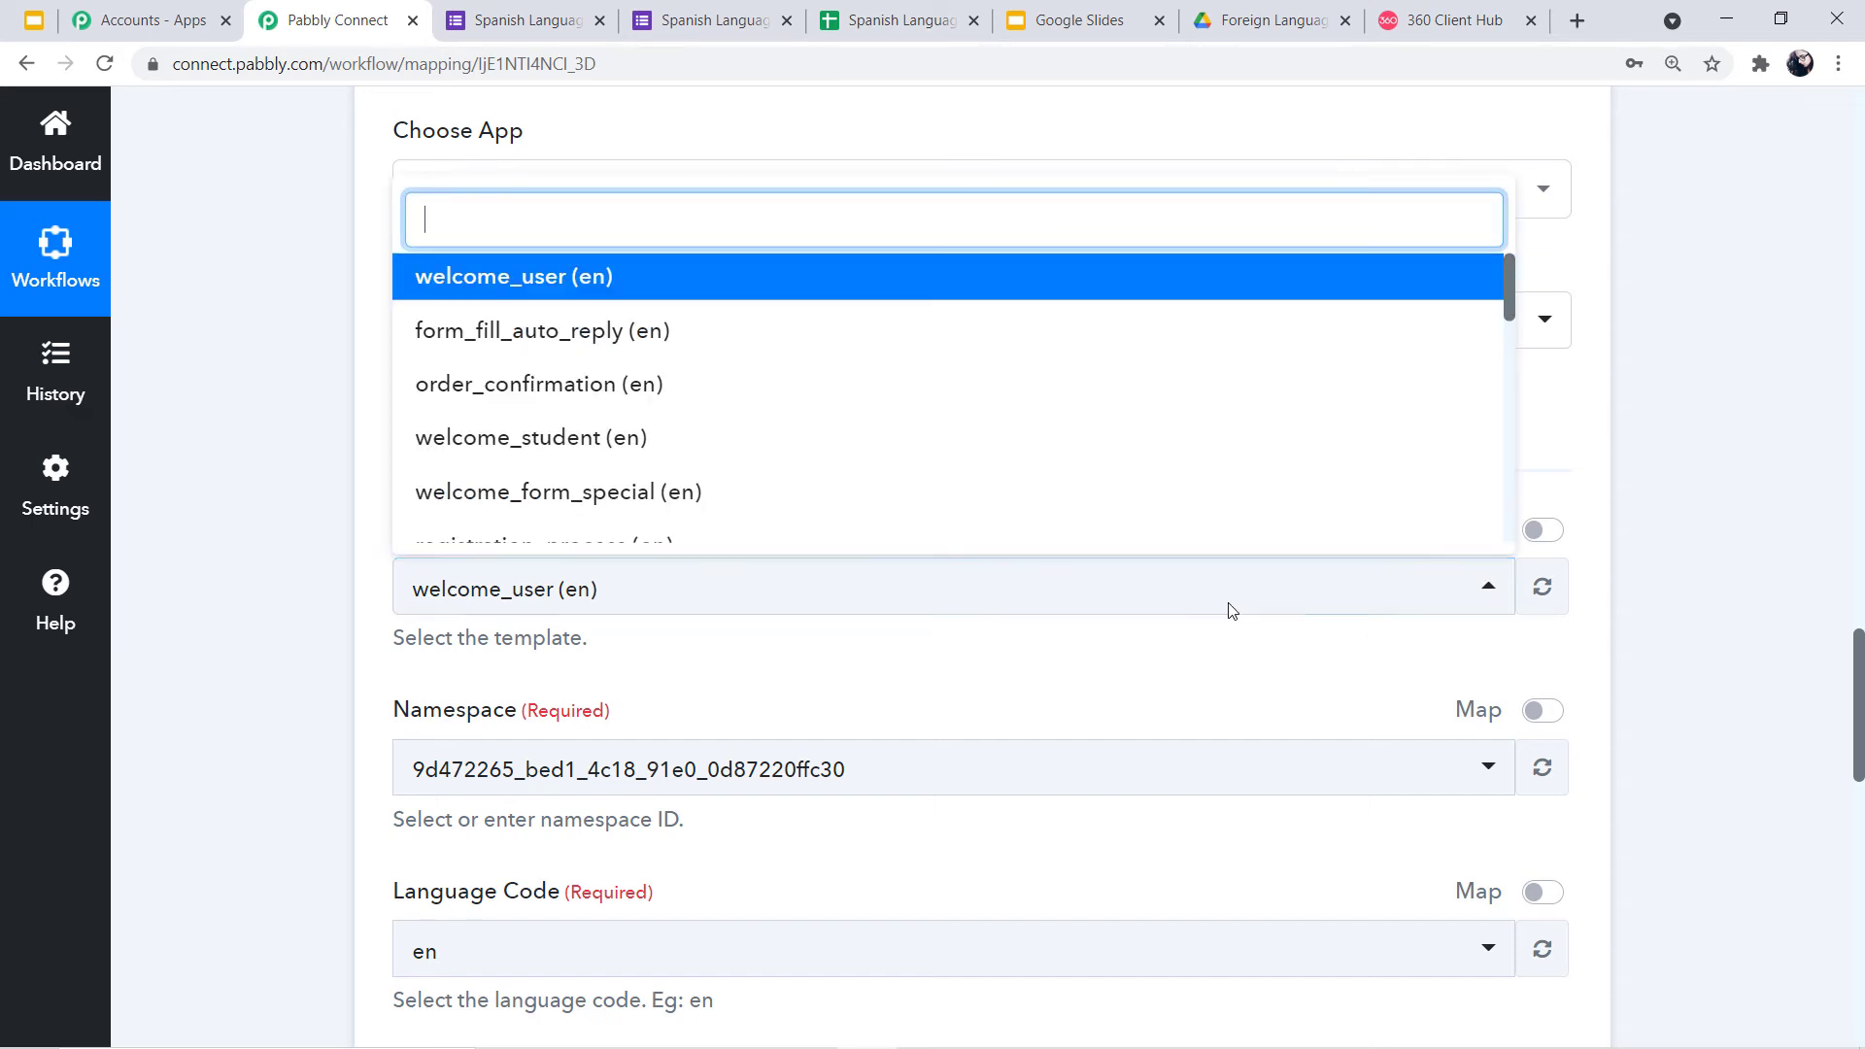
scroll(1079, 395, down, 5)
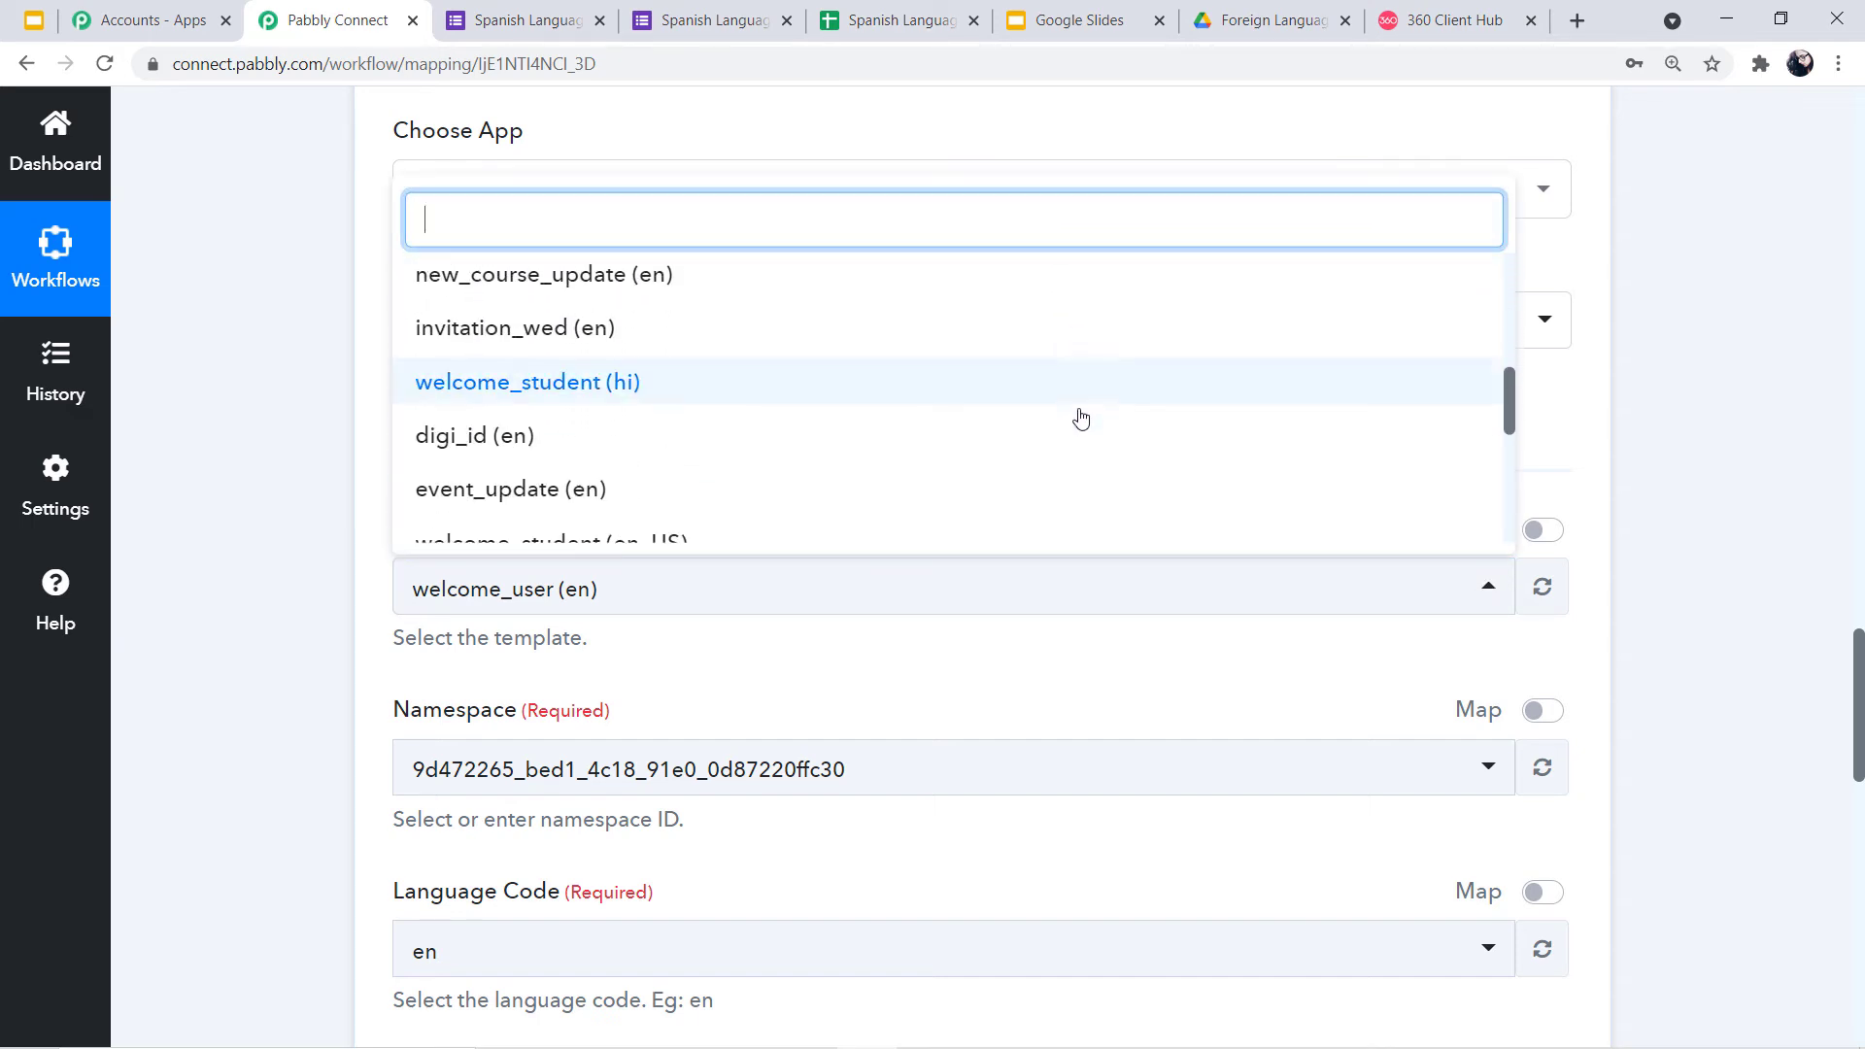
scroll(1078, 479, down, 1)
scroll(1078, 479, up, 8)
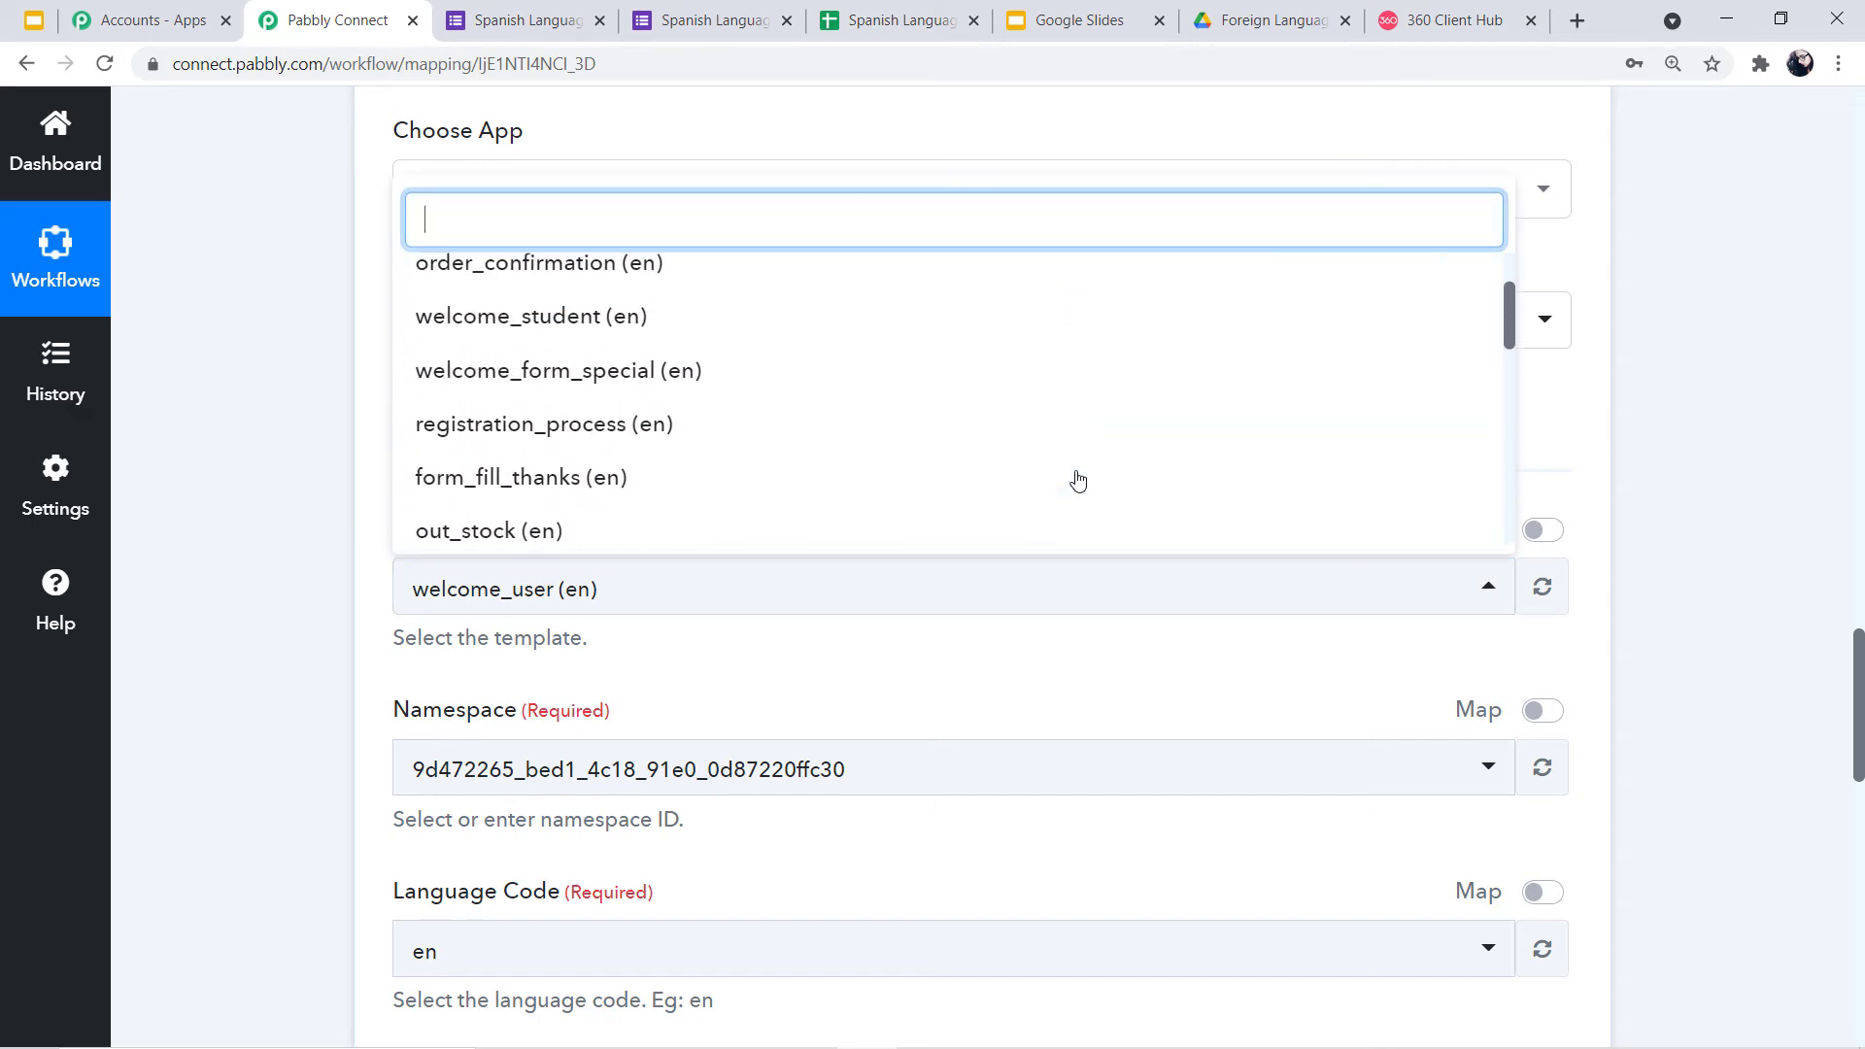
click(1698, 518)
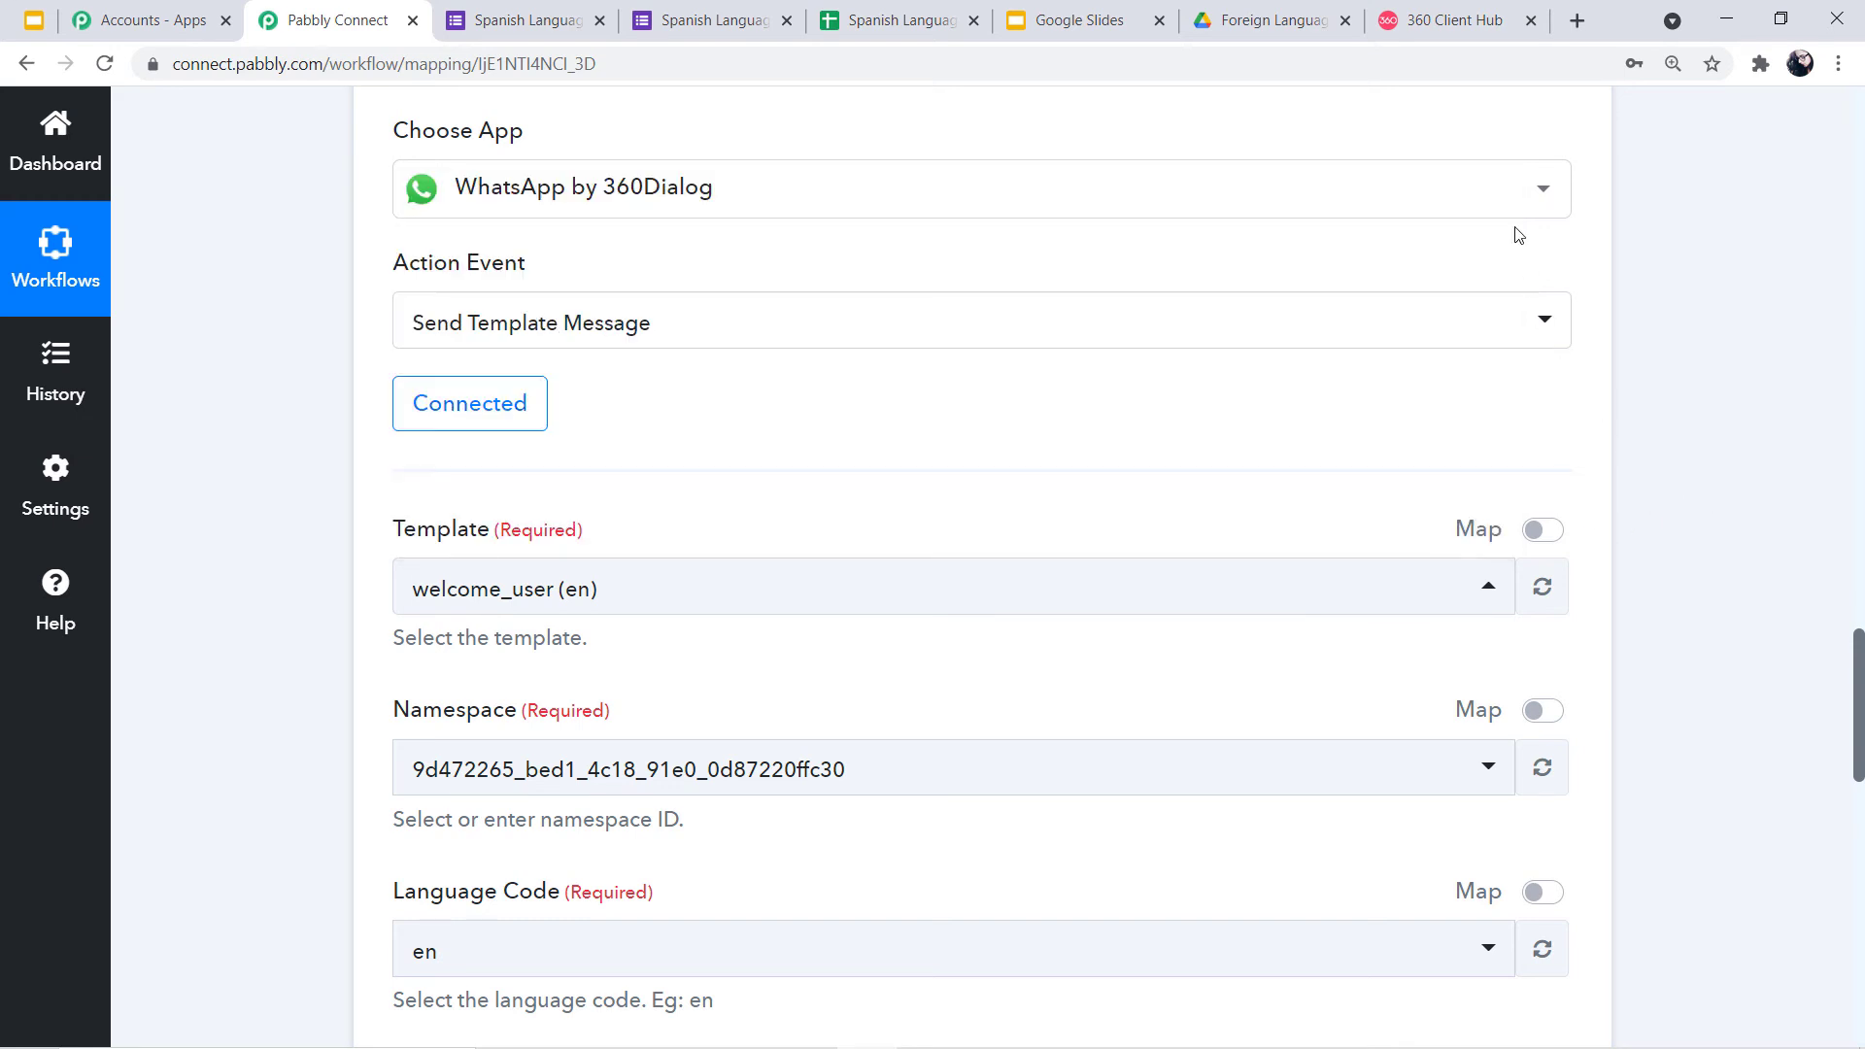
click(1454, 20)
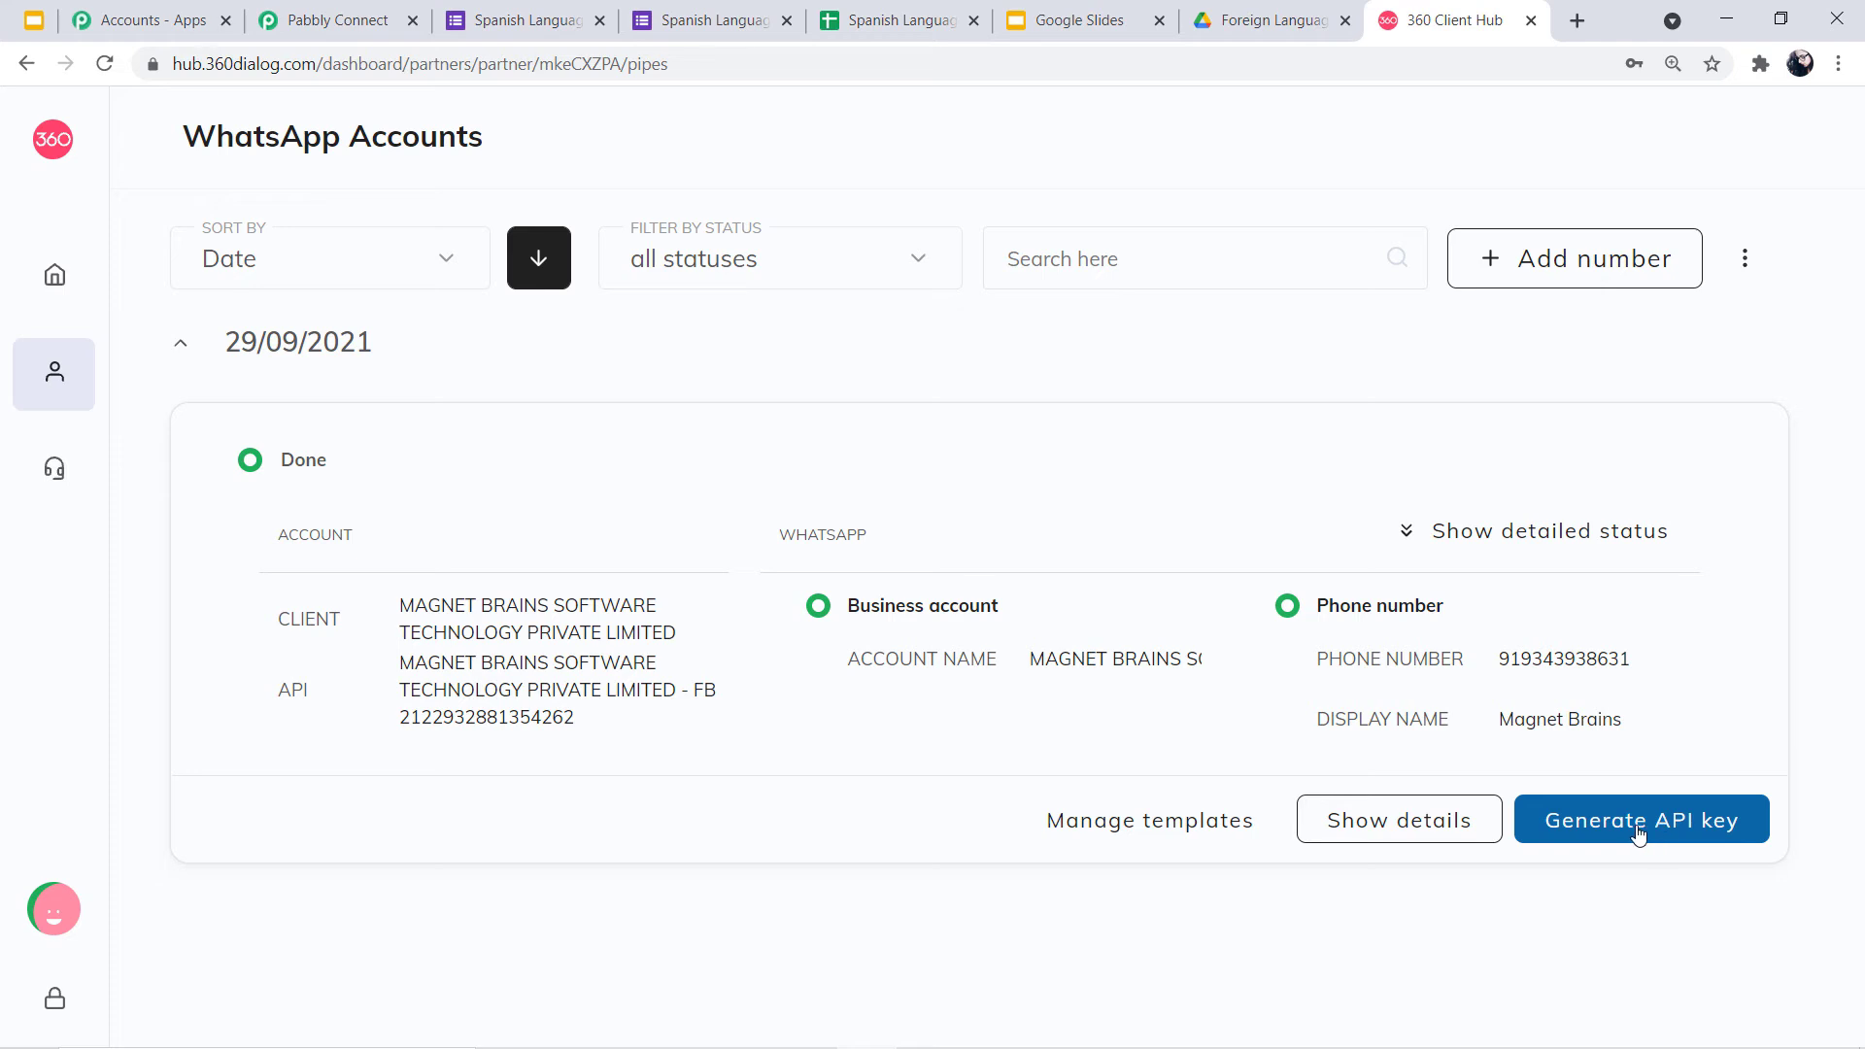
Open the account details and its Templates tab listing certificate_link, course_alert and digi_id
click(1425, 820)
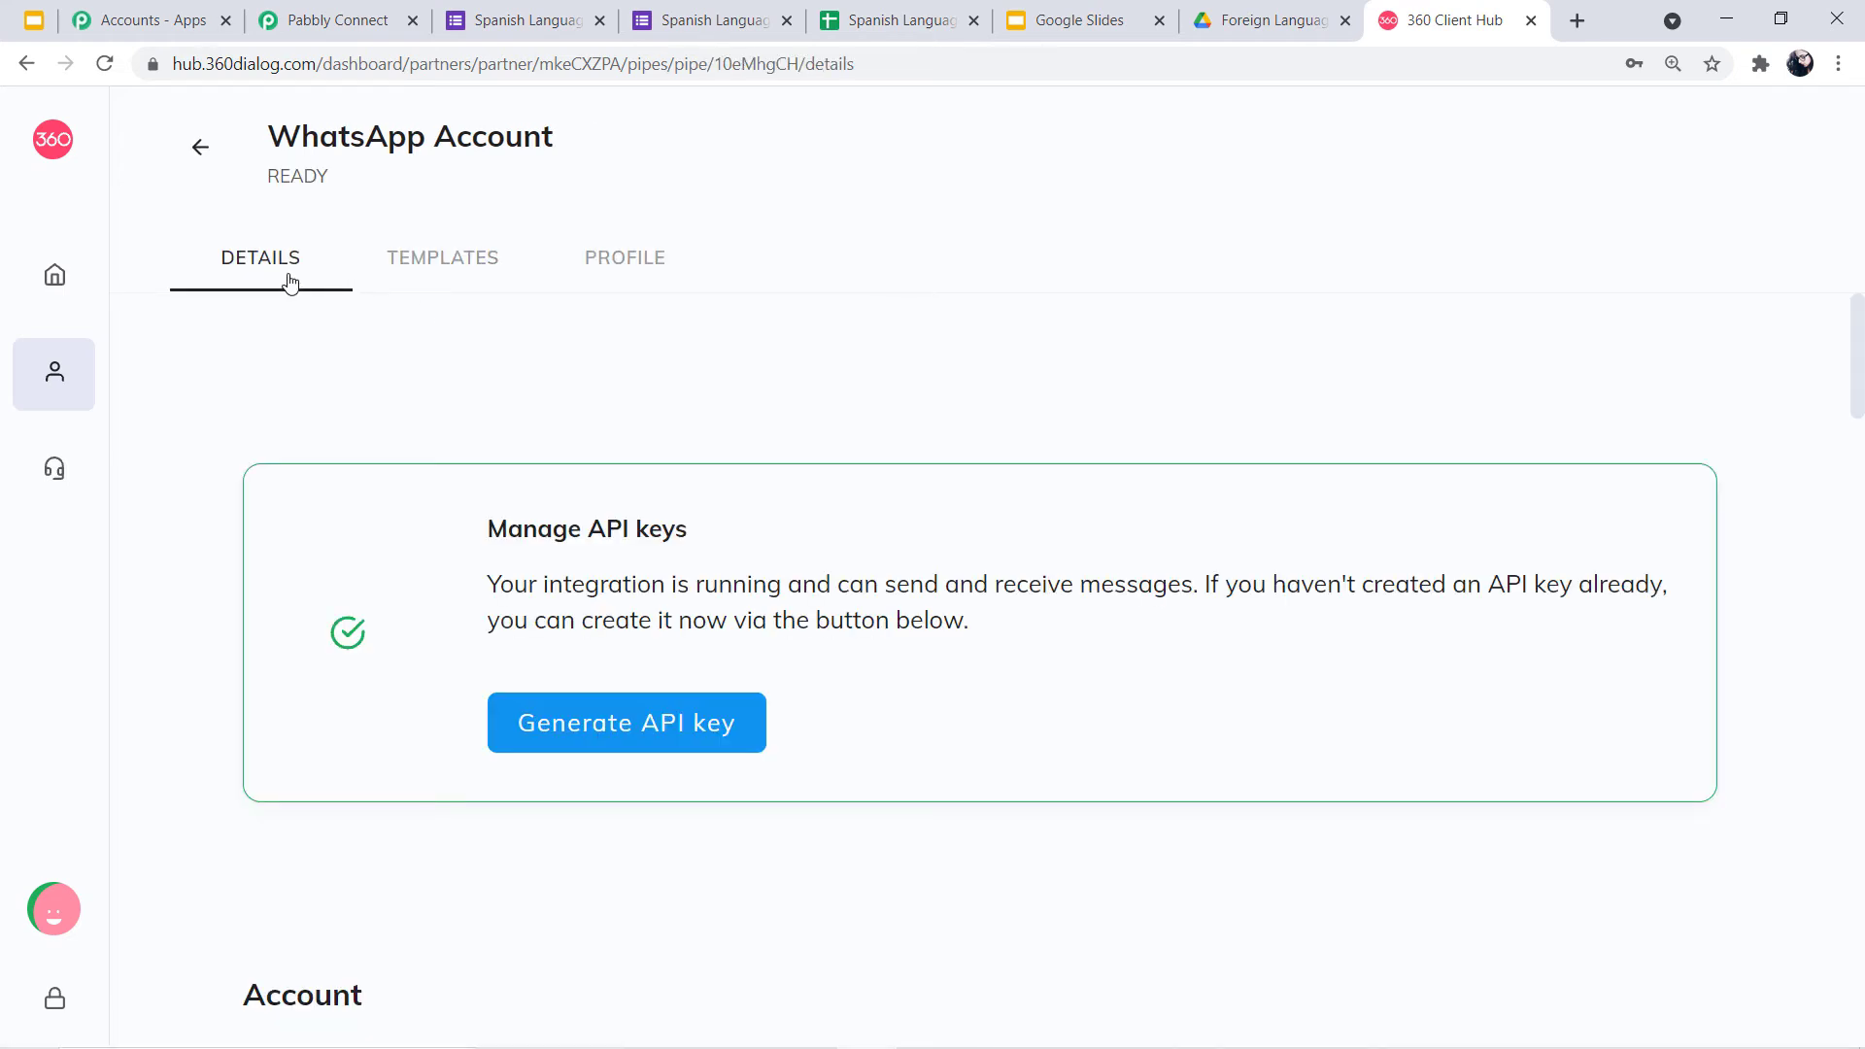
click(468, 276)
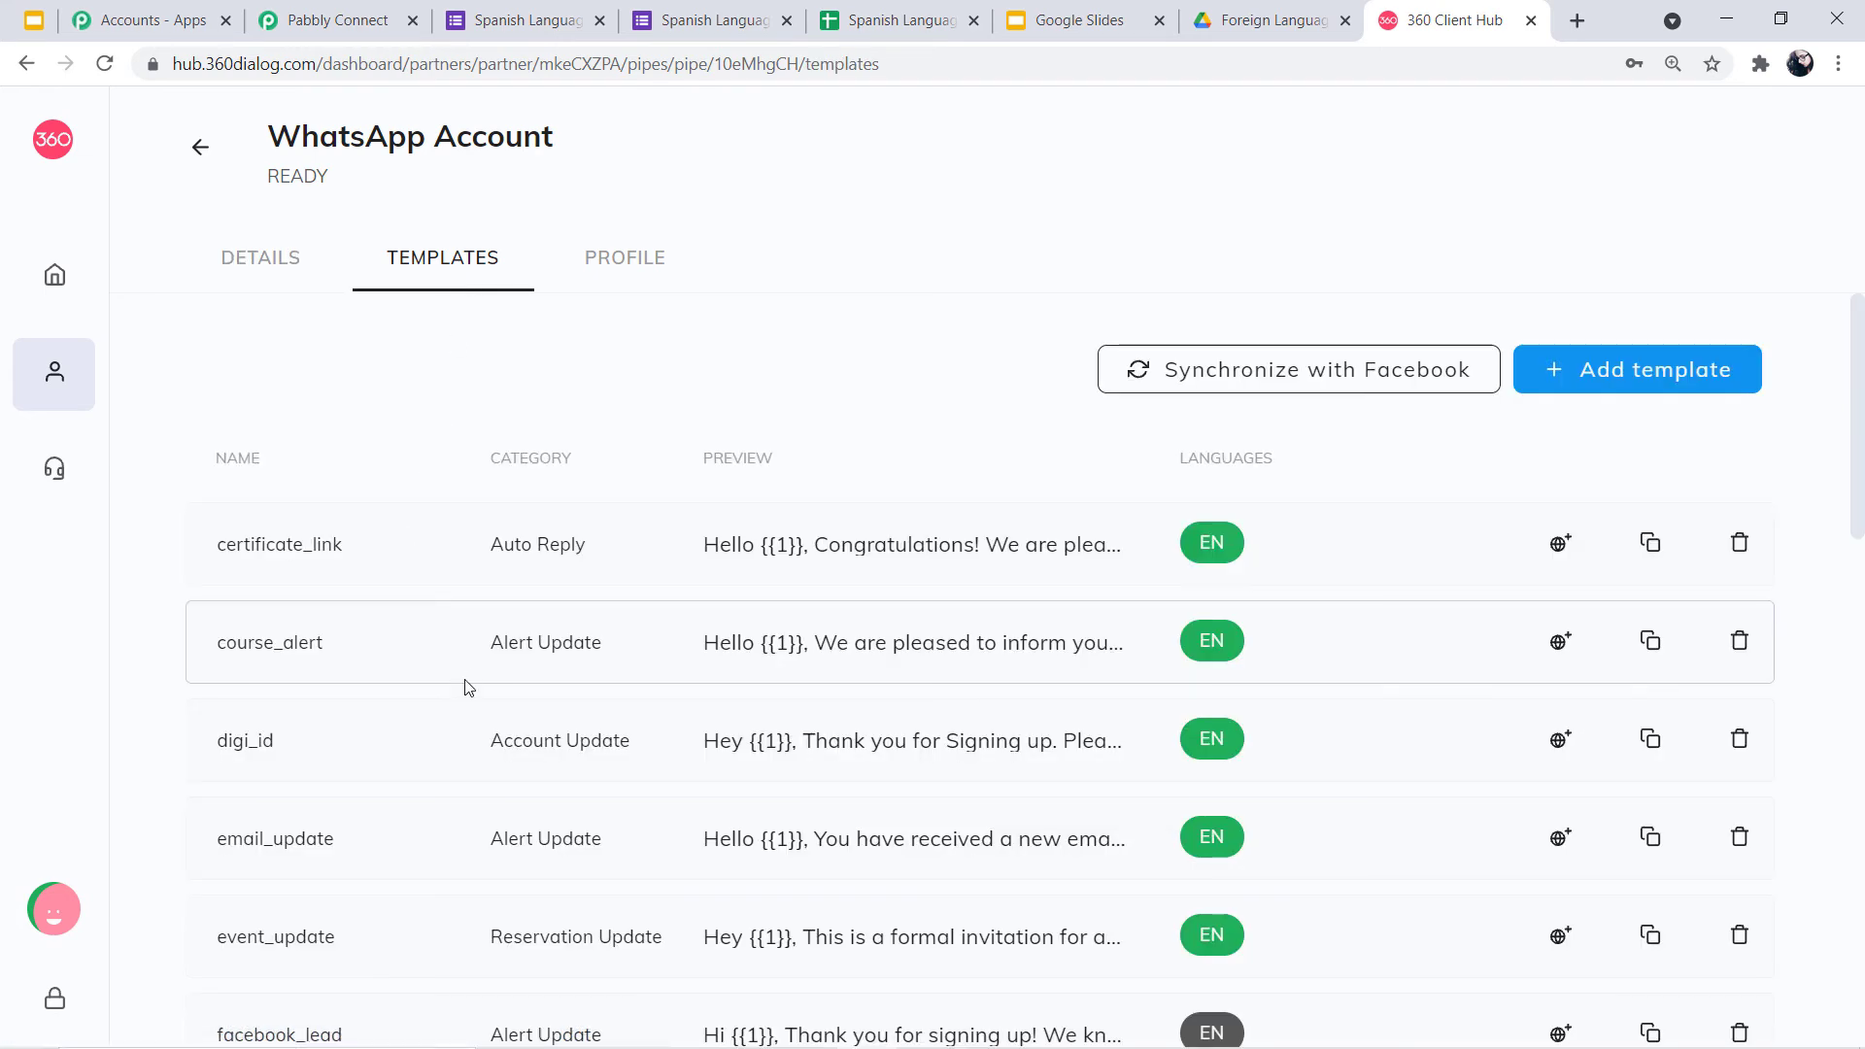
scroll(602, 830, down, 4)
scroll(615, 827, down, 5)
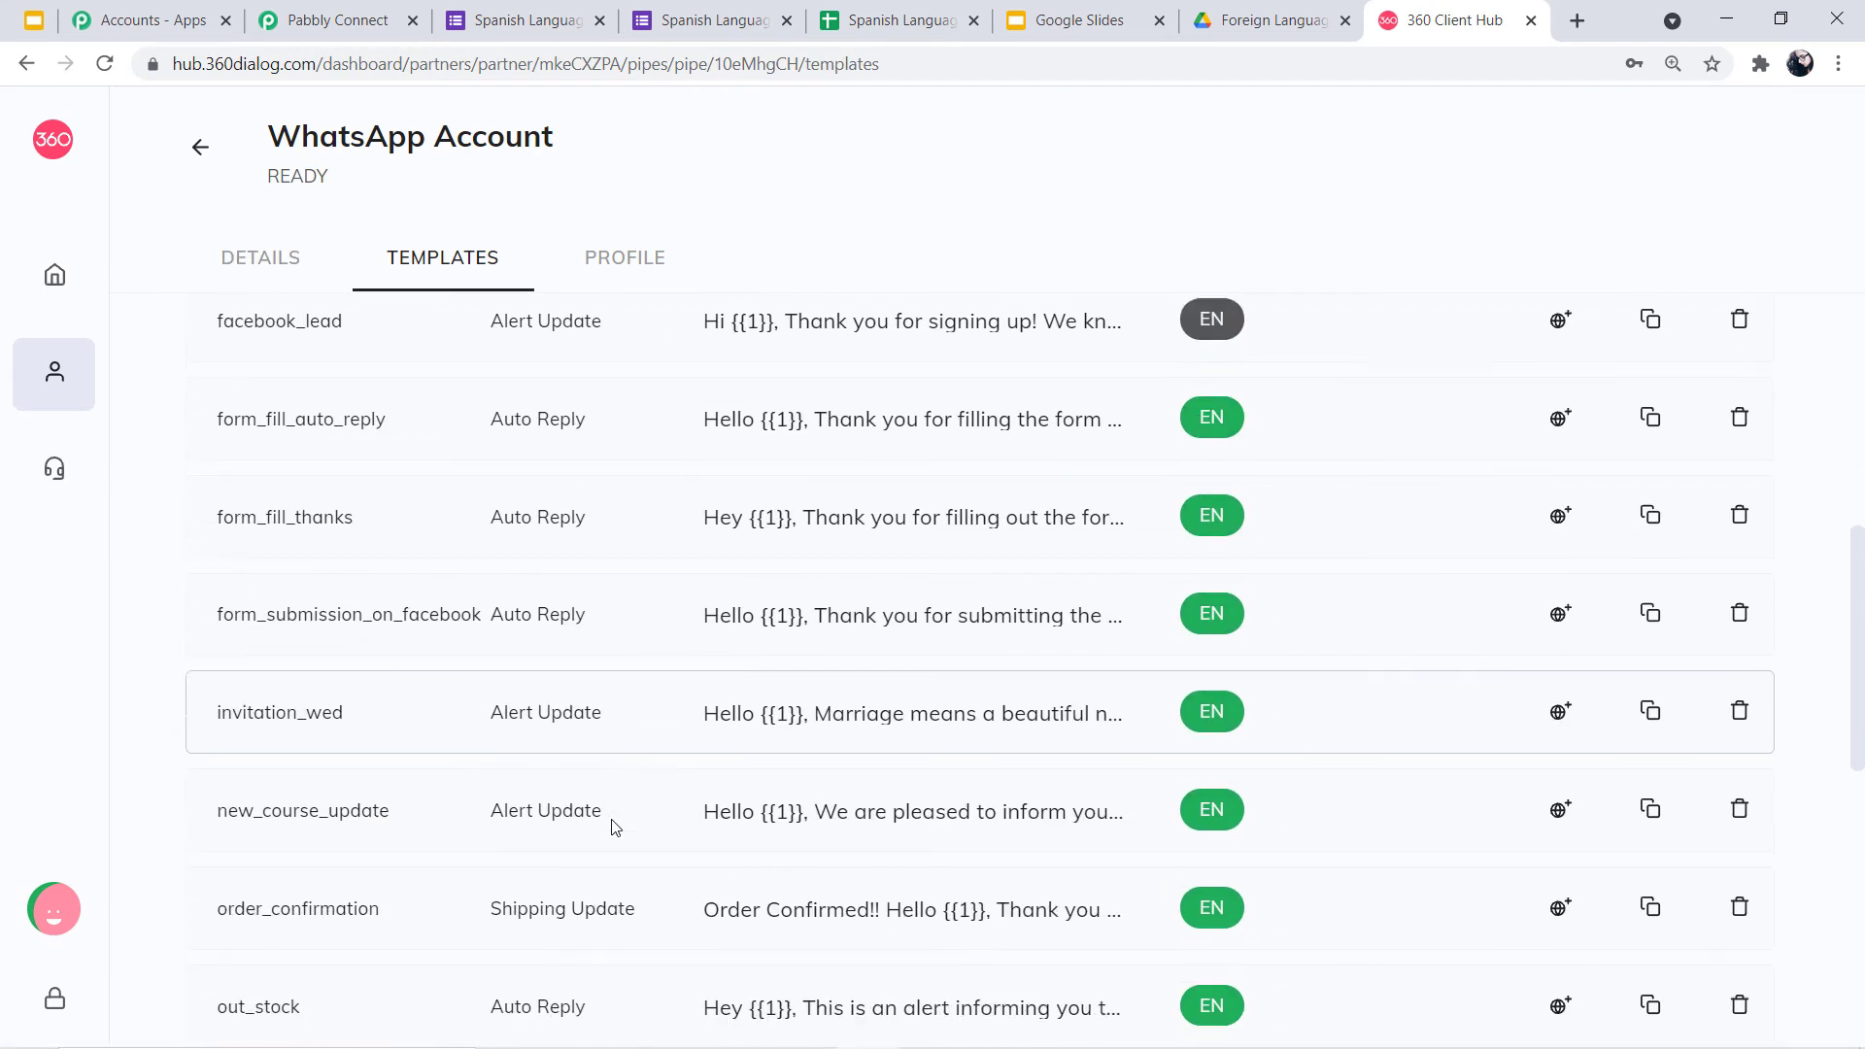
scroll(615, 826, up, 9)
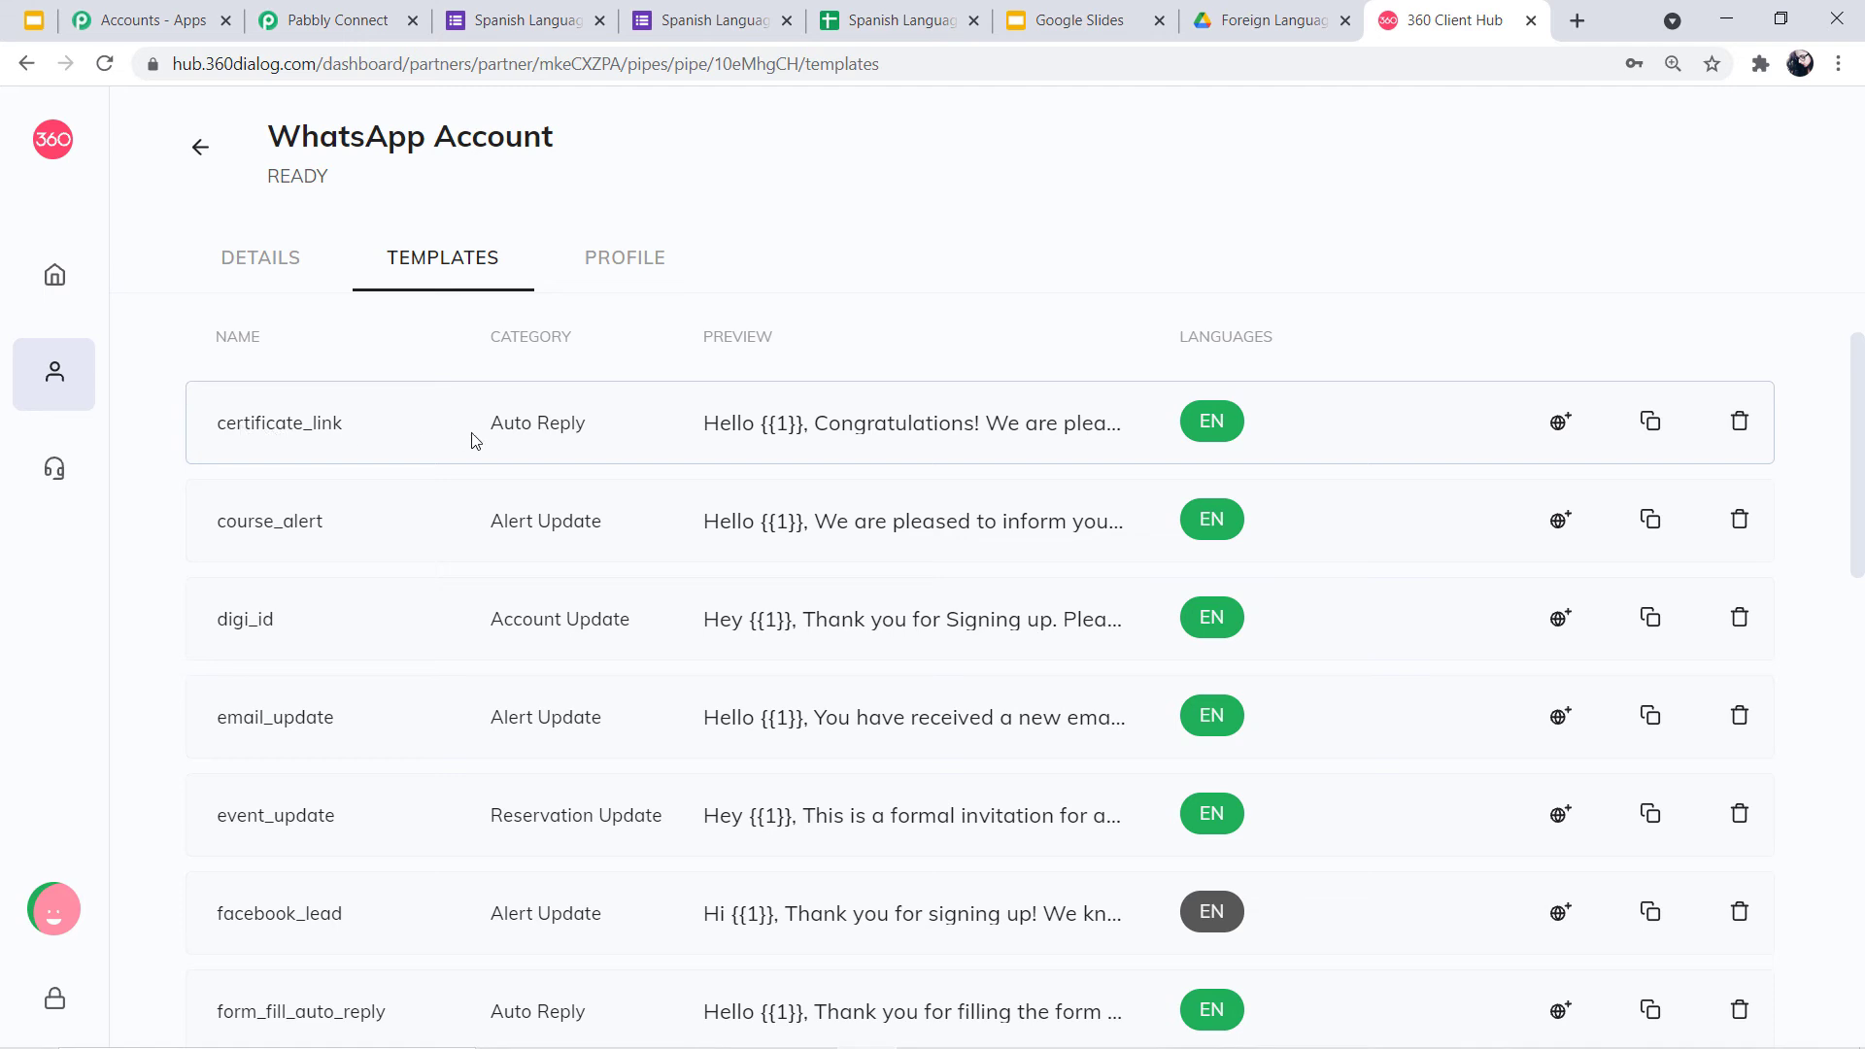
Preview certificate_link and read its document-header message with variables {{1}}, {{2}} and {{3}}
click(928, 428)
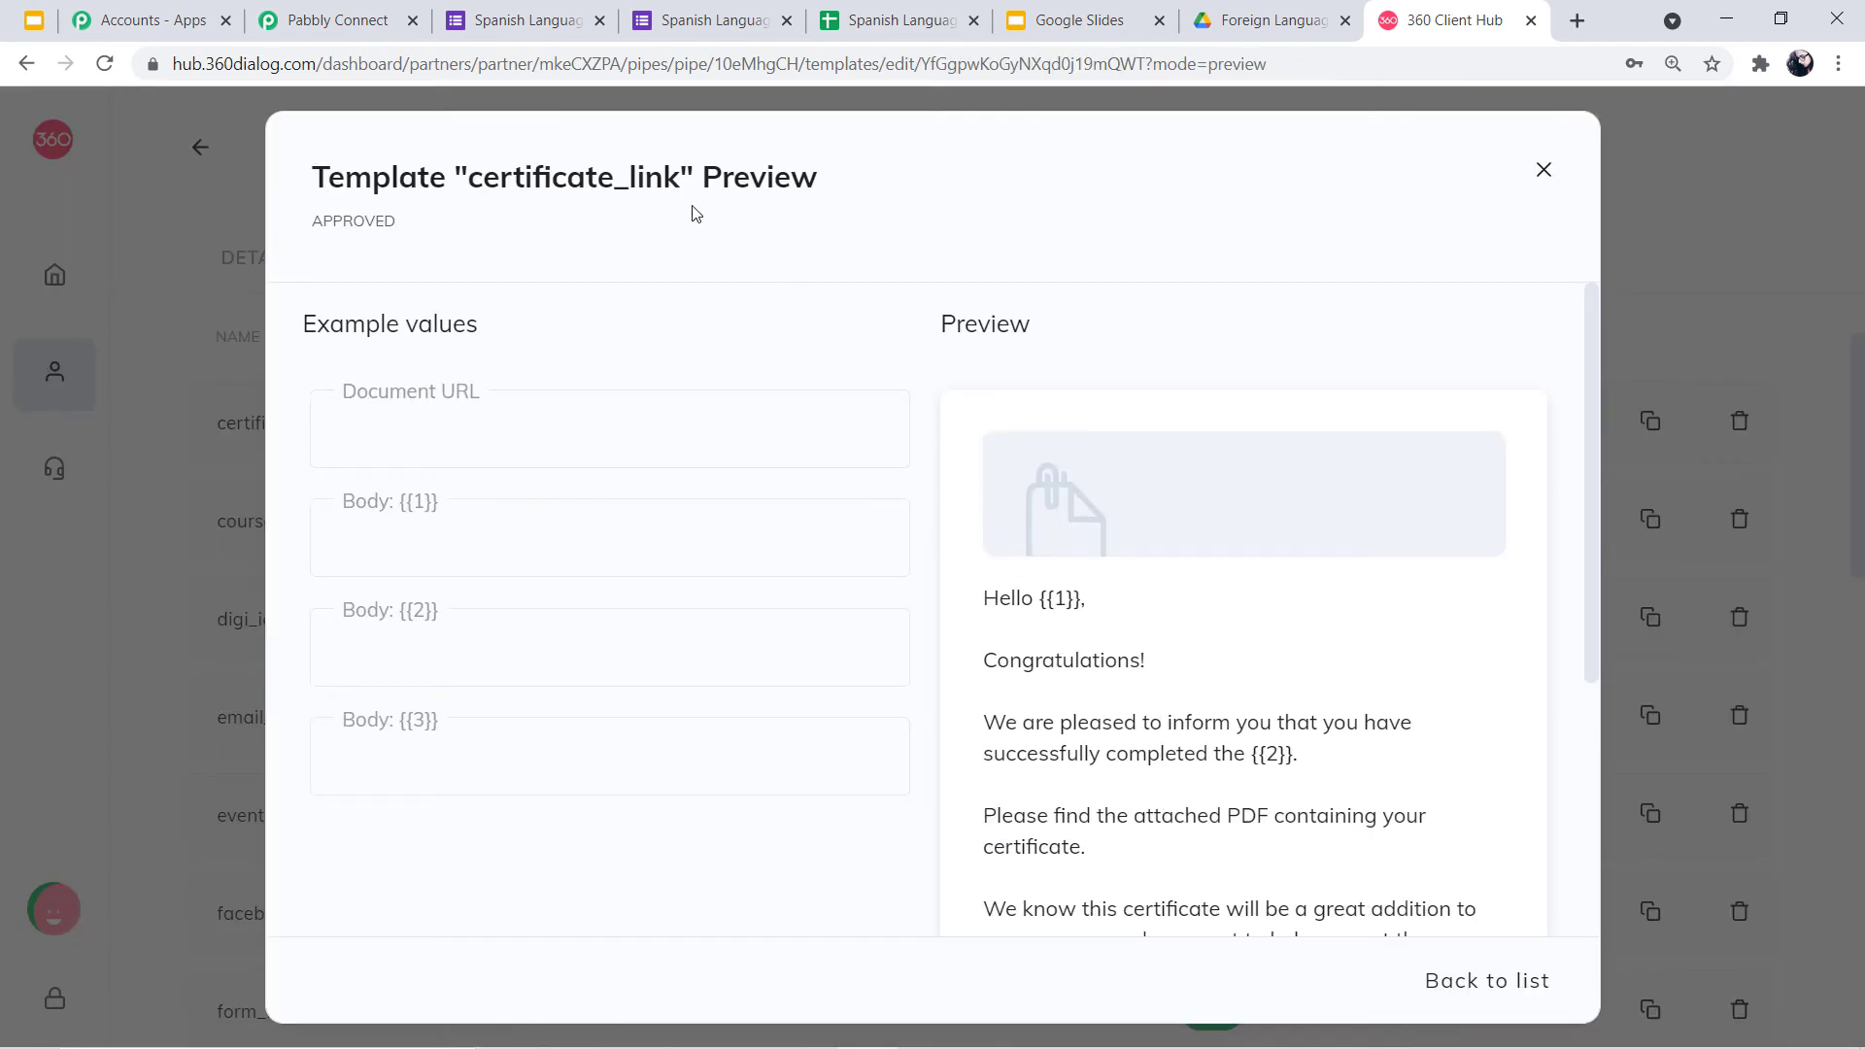
scroll(1113, 516, down, 3)
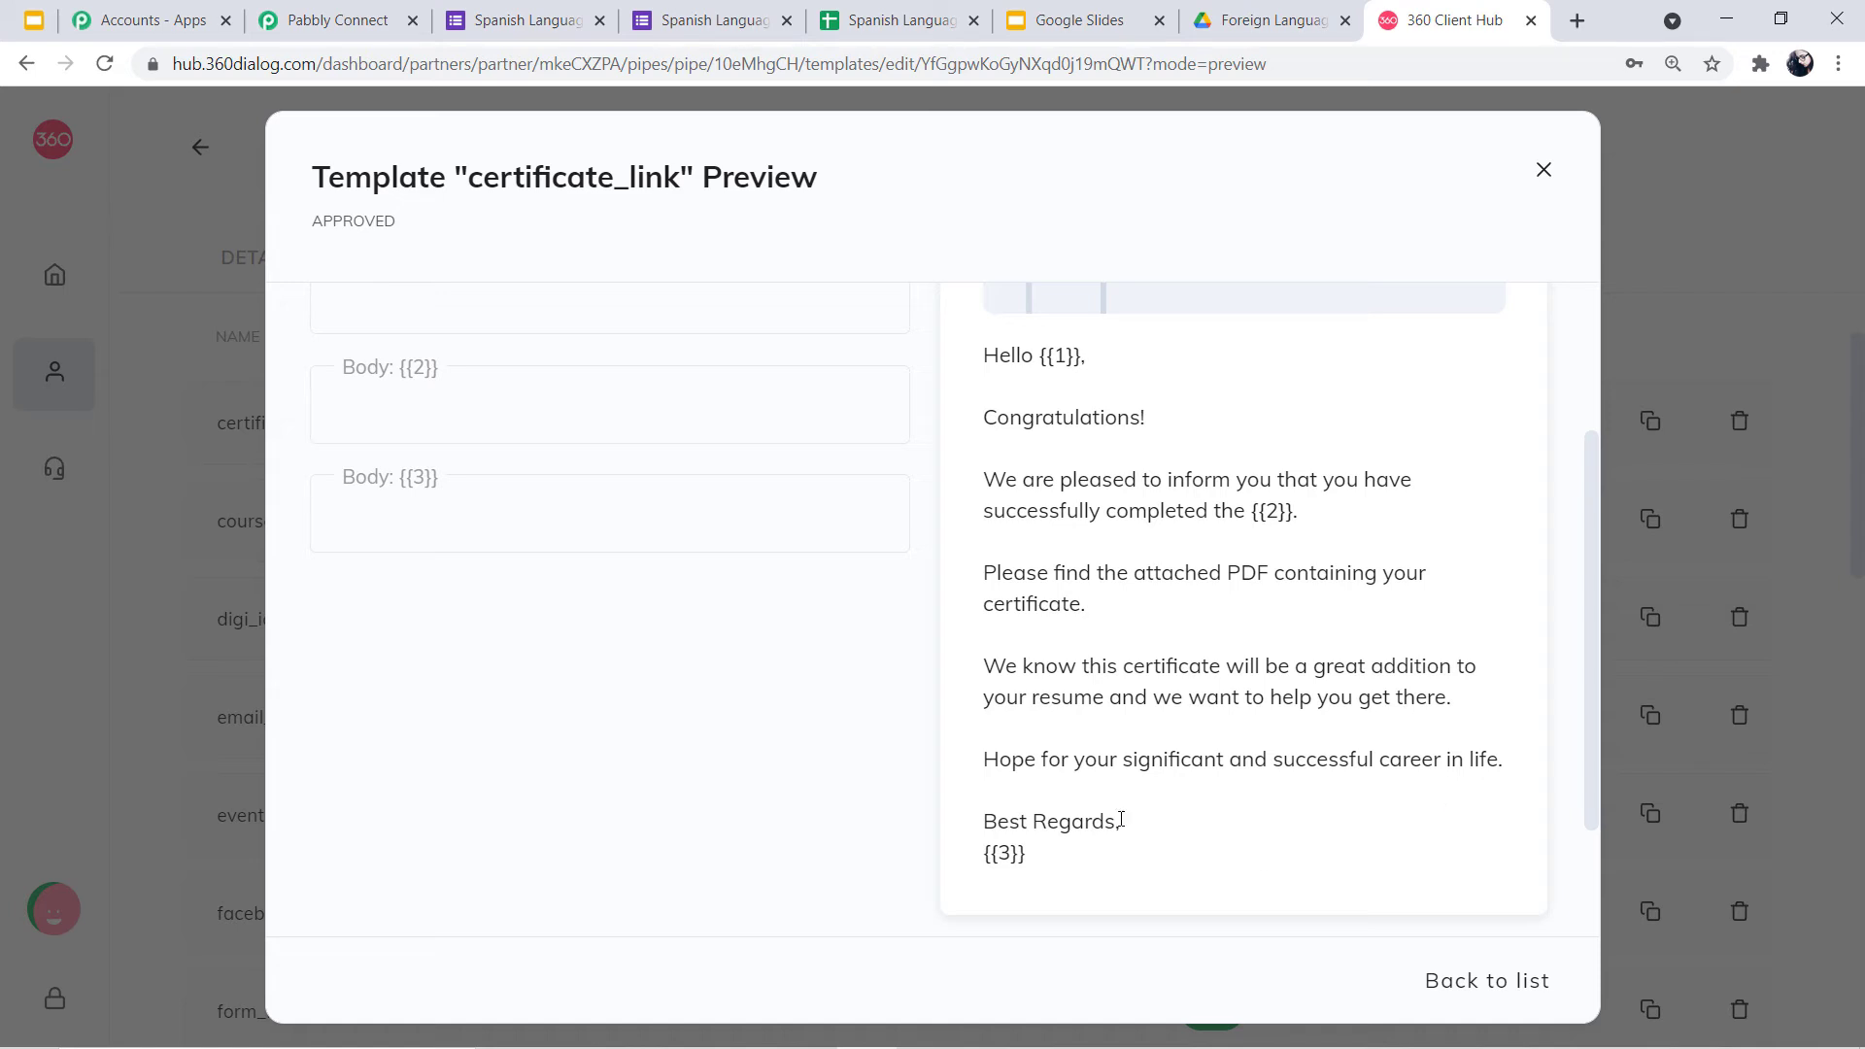
drag(1121, 821, 956, 374)
click(1021, 360)
scroll(1168, 631, up, 3)
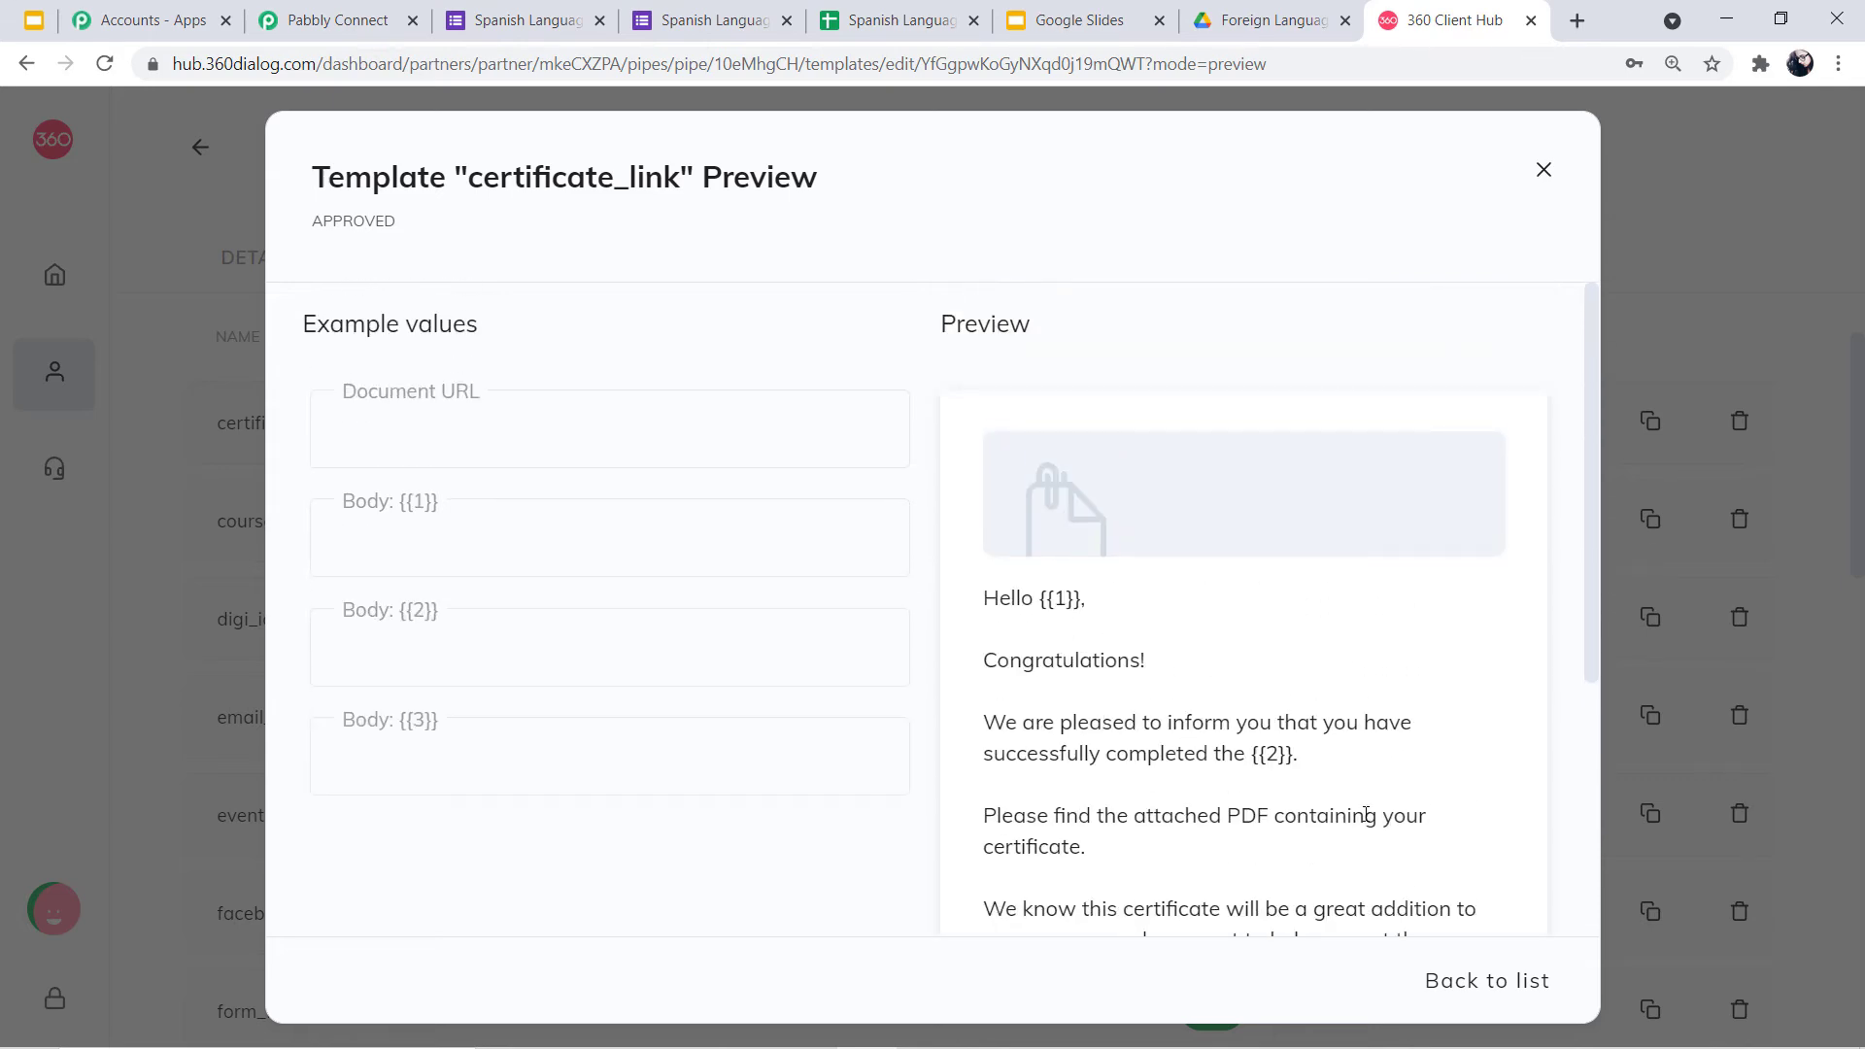
scroll(1201, 801, down, 4)
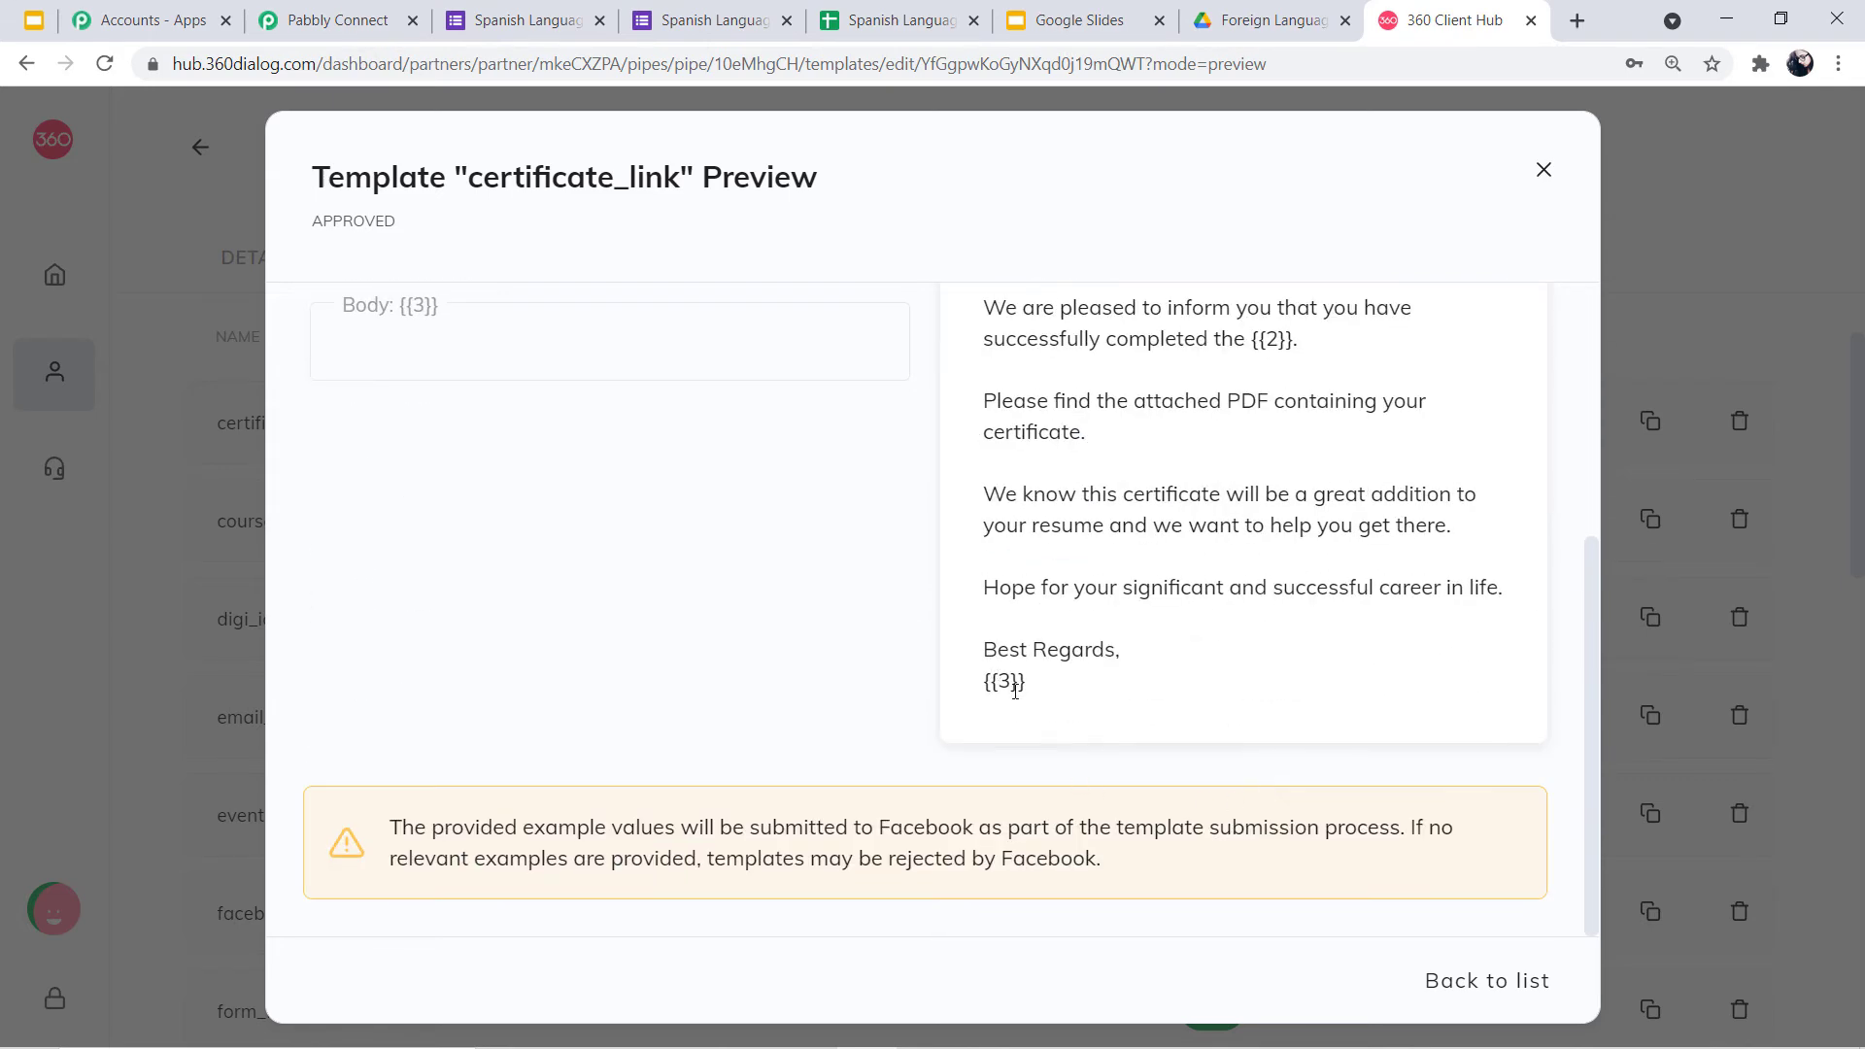
scroll(1170, 710, up, 4)
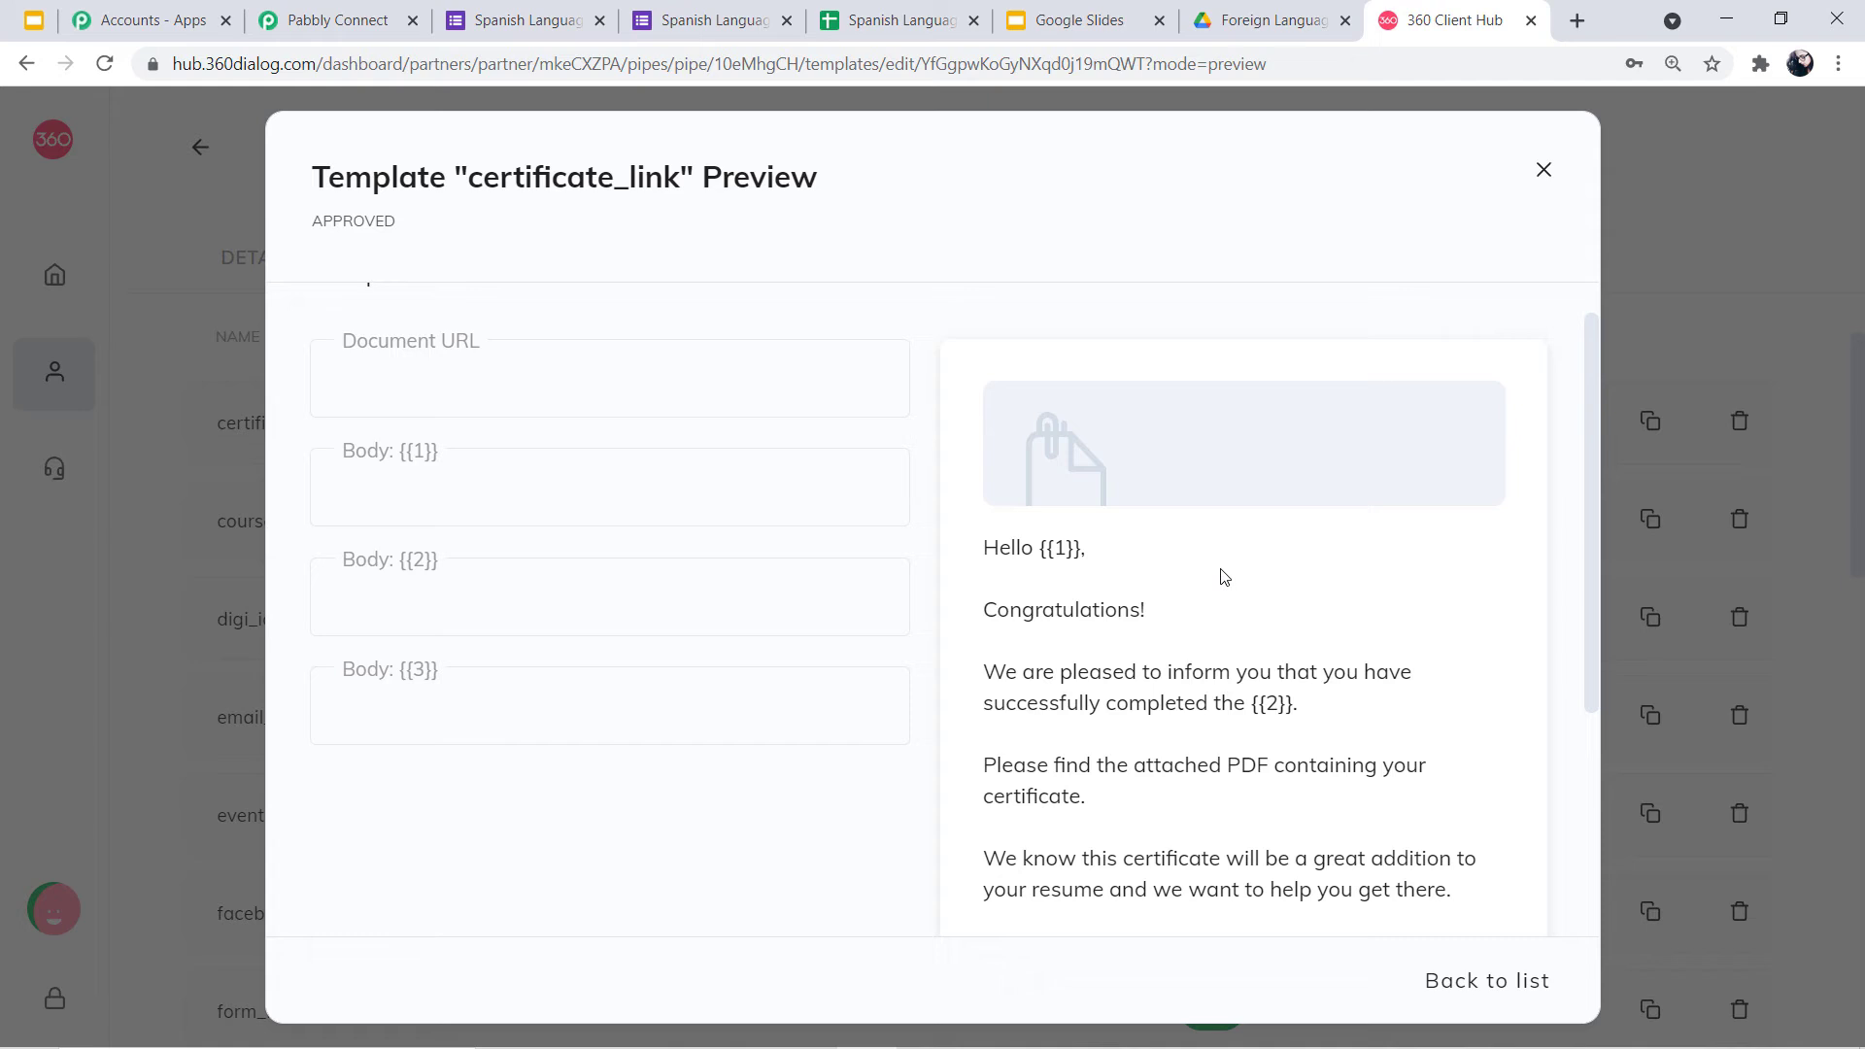
Fill Body {{1}} with a sample recipient name and Body {{2}} with 'Spanish Language Course'
click(543, 497)
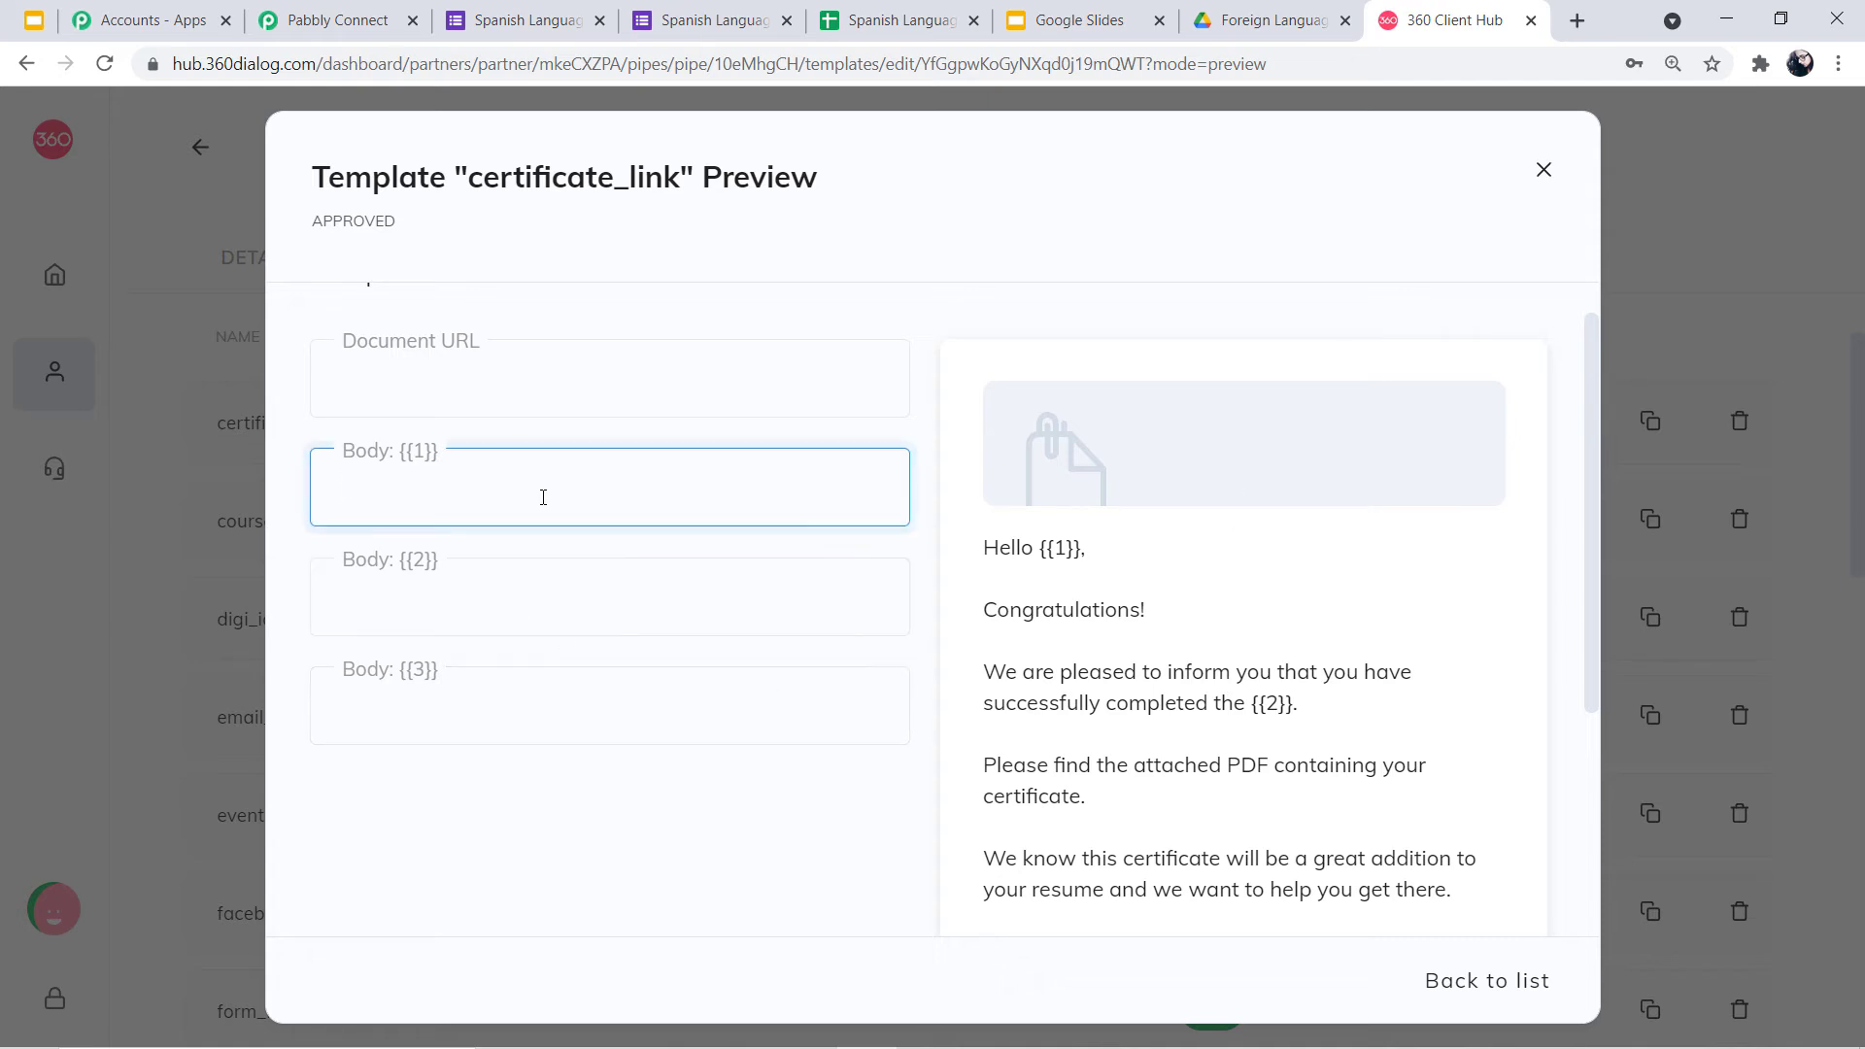
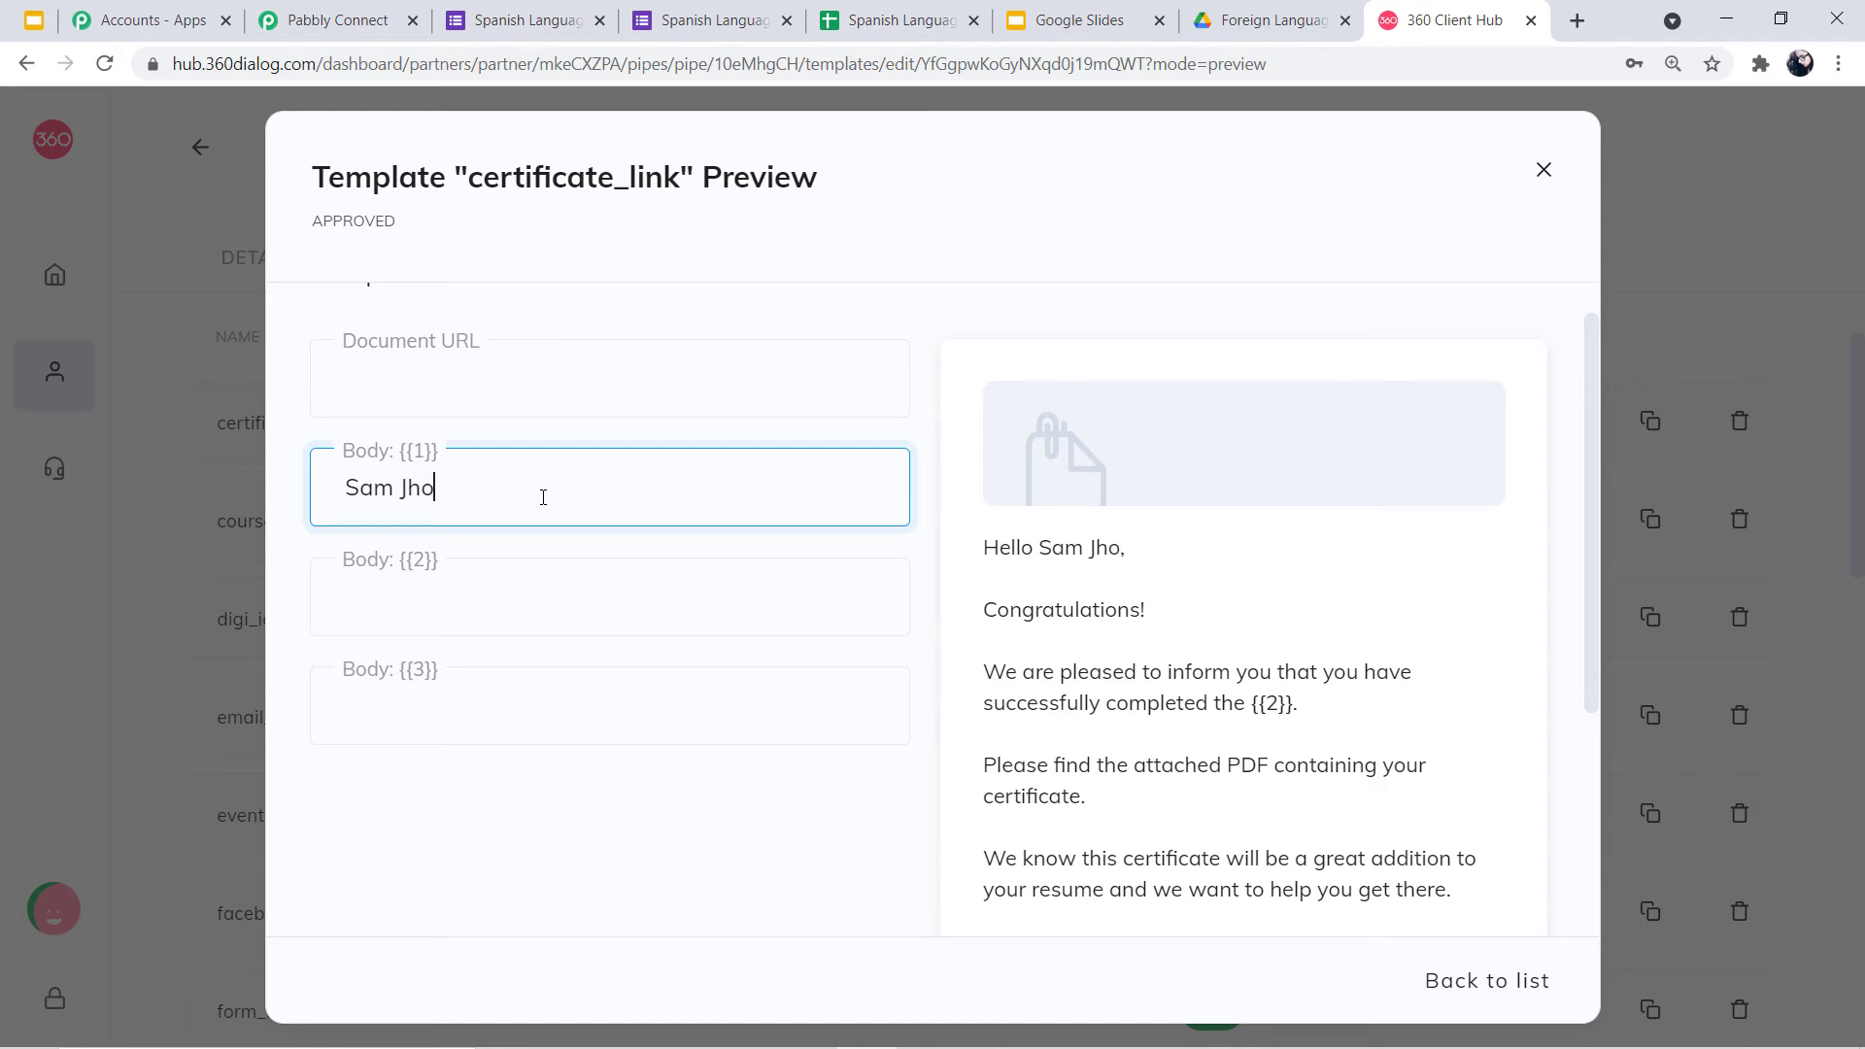
text(b)
key(BackSpace)
text(n)
click(642, 612)
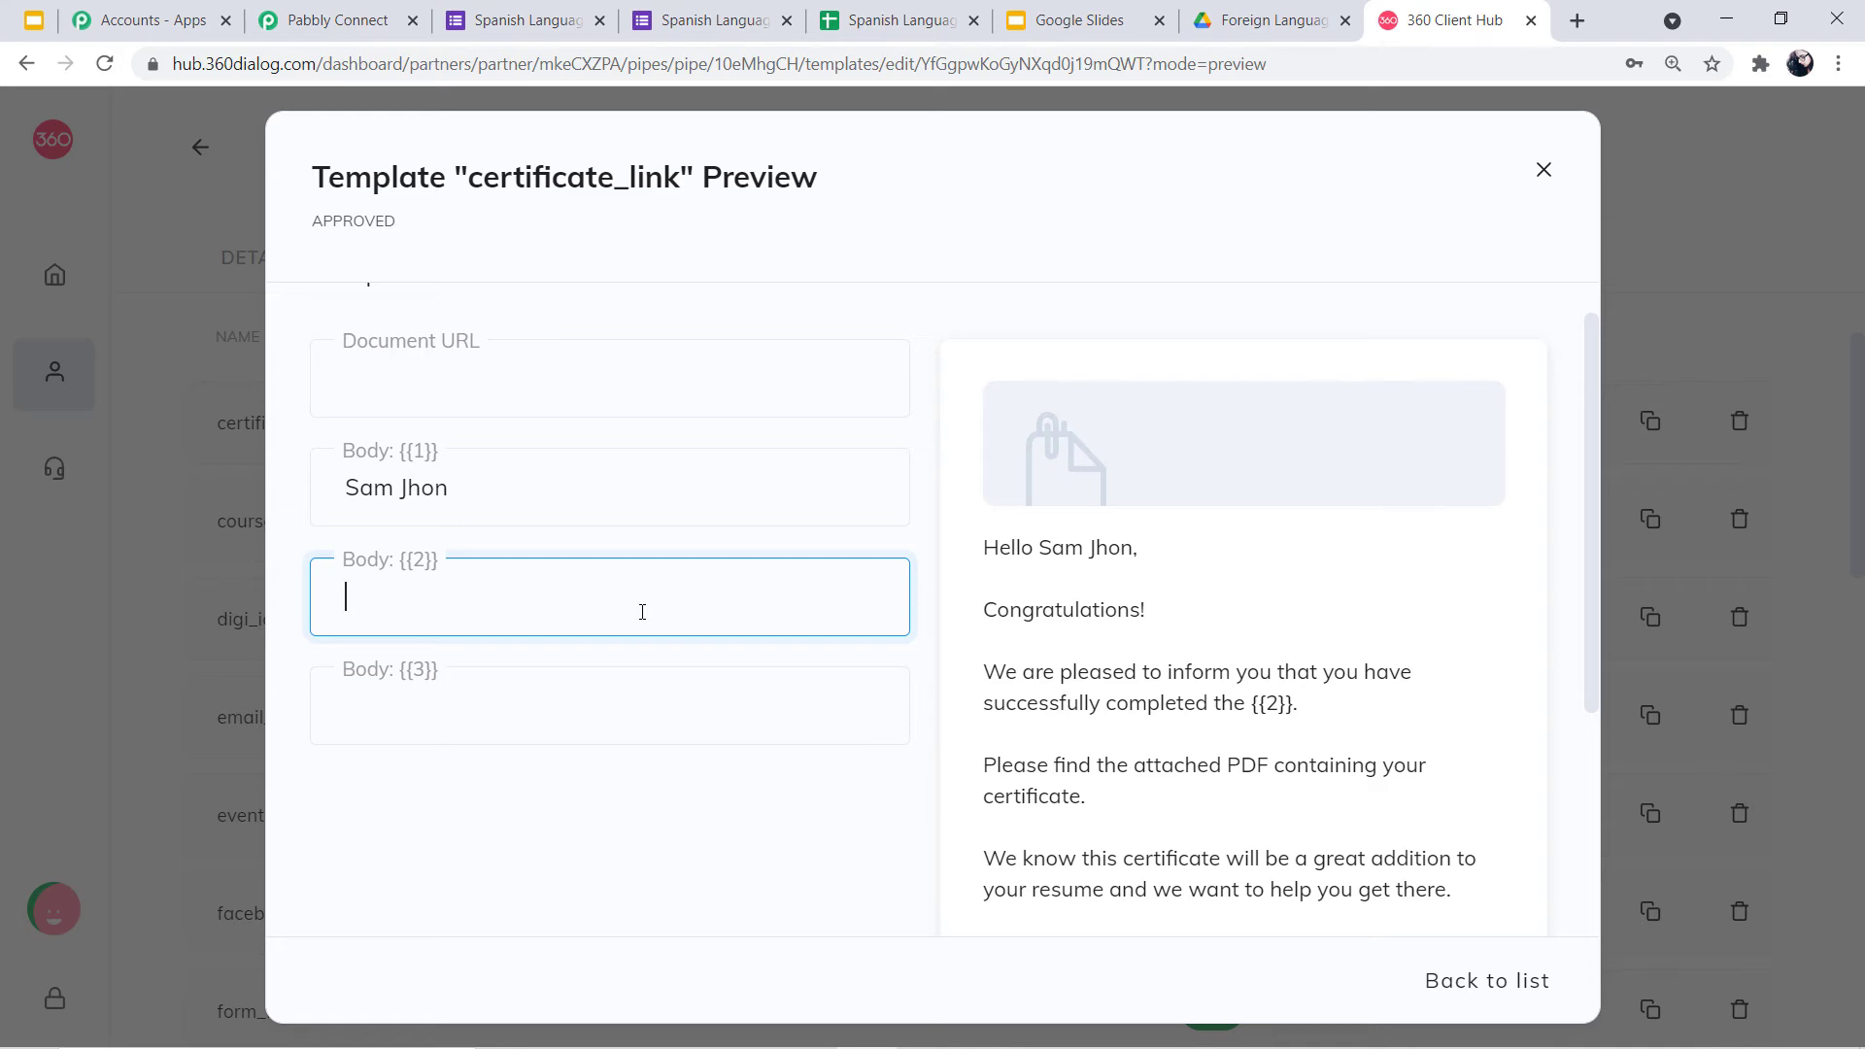
text(Spanish )
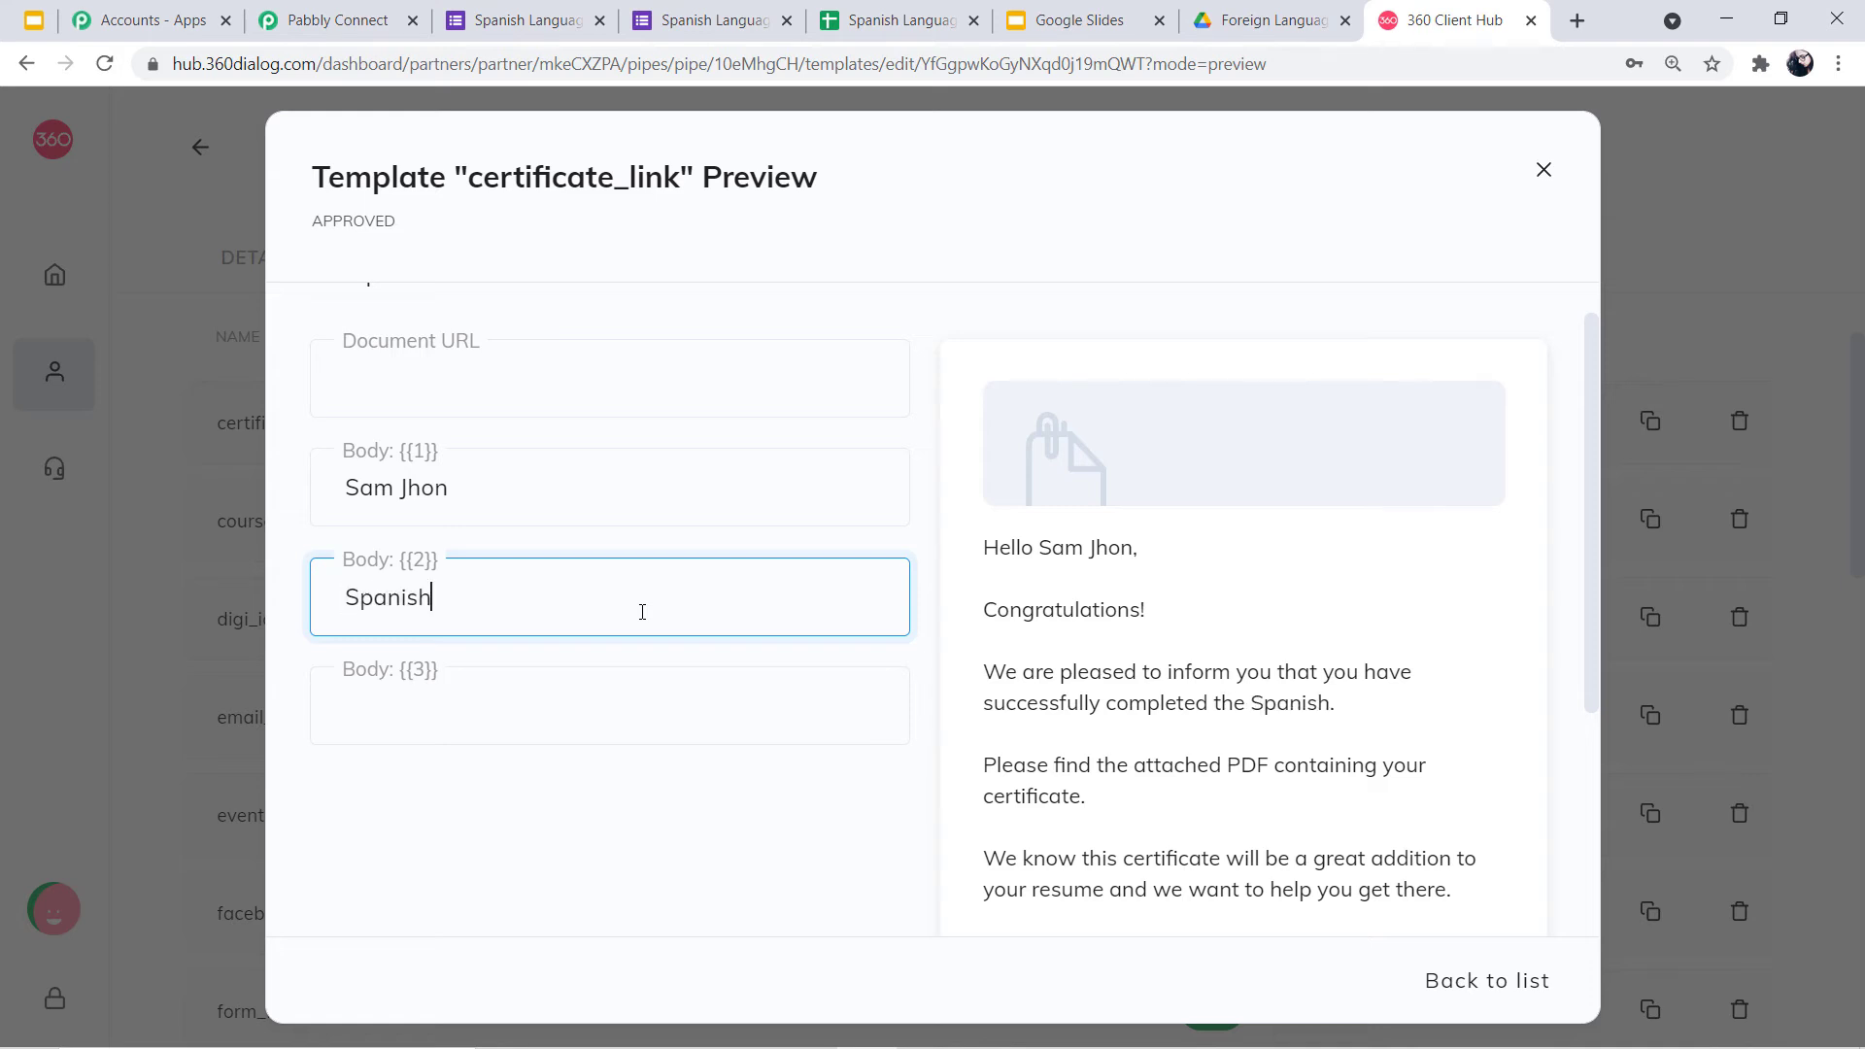
text(Language)
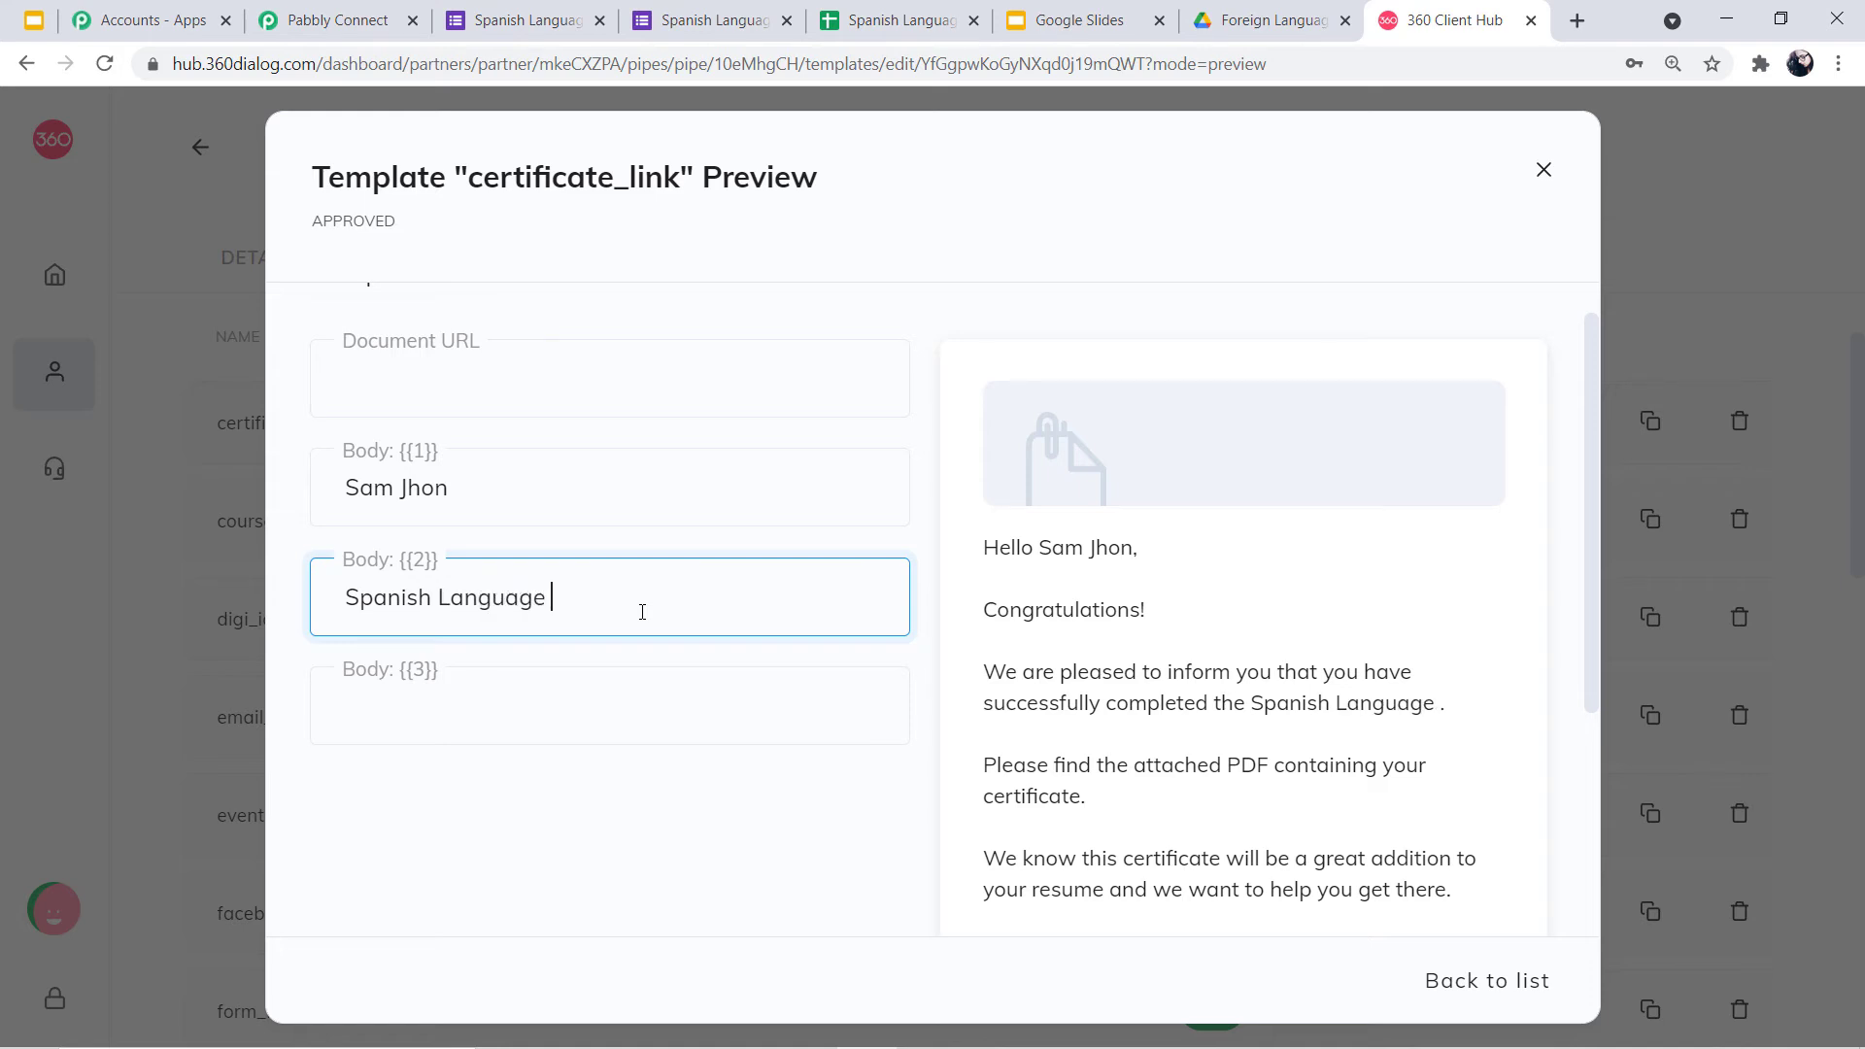
text( Course)
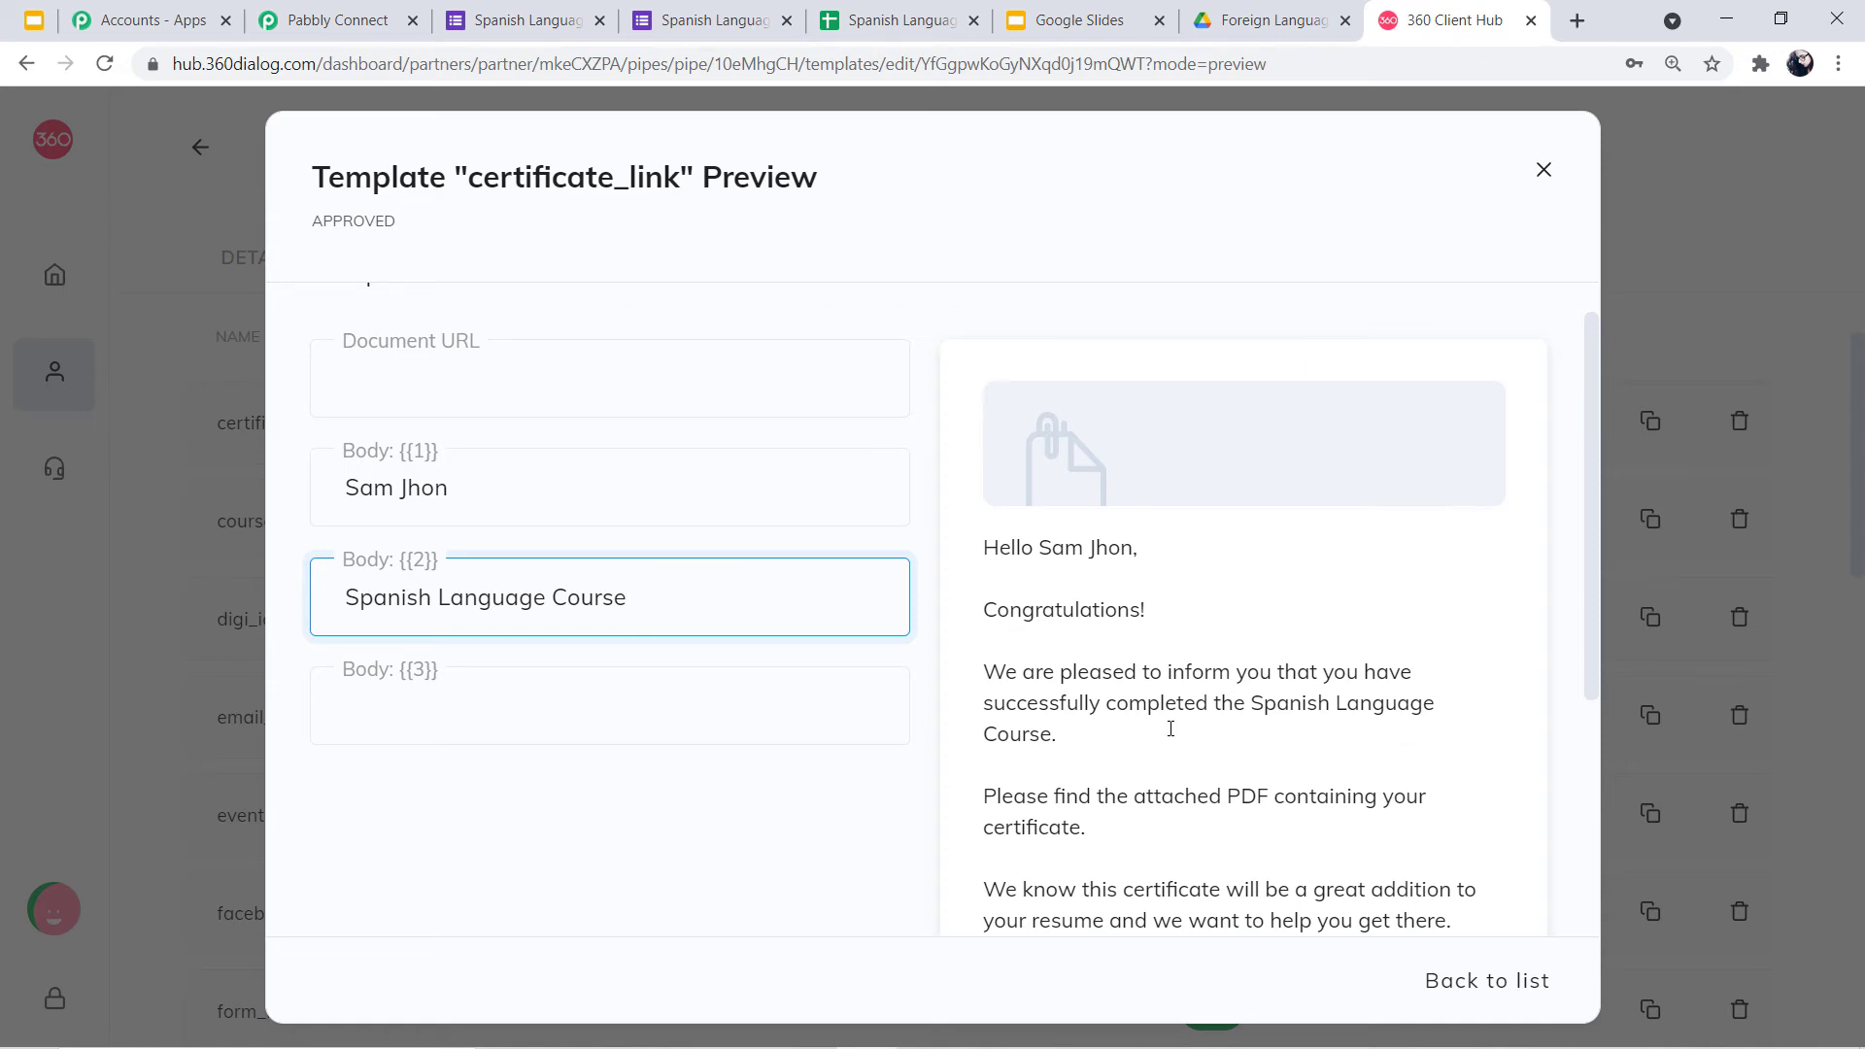
Delete both sample values and scroll through the full 'Hello {{1}}' to 'Best Regards, {{3}}' message
drag(699, 591, 292, 625)
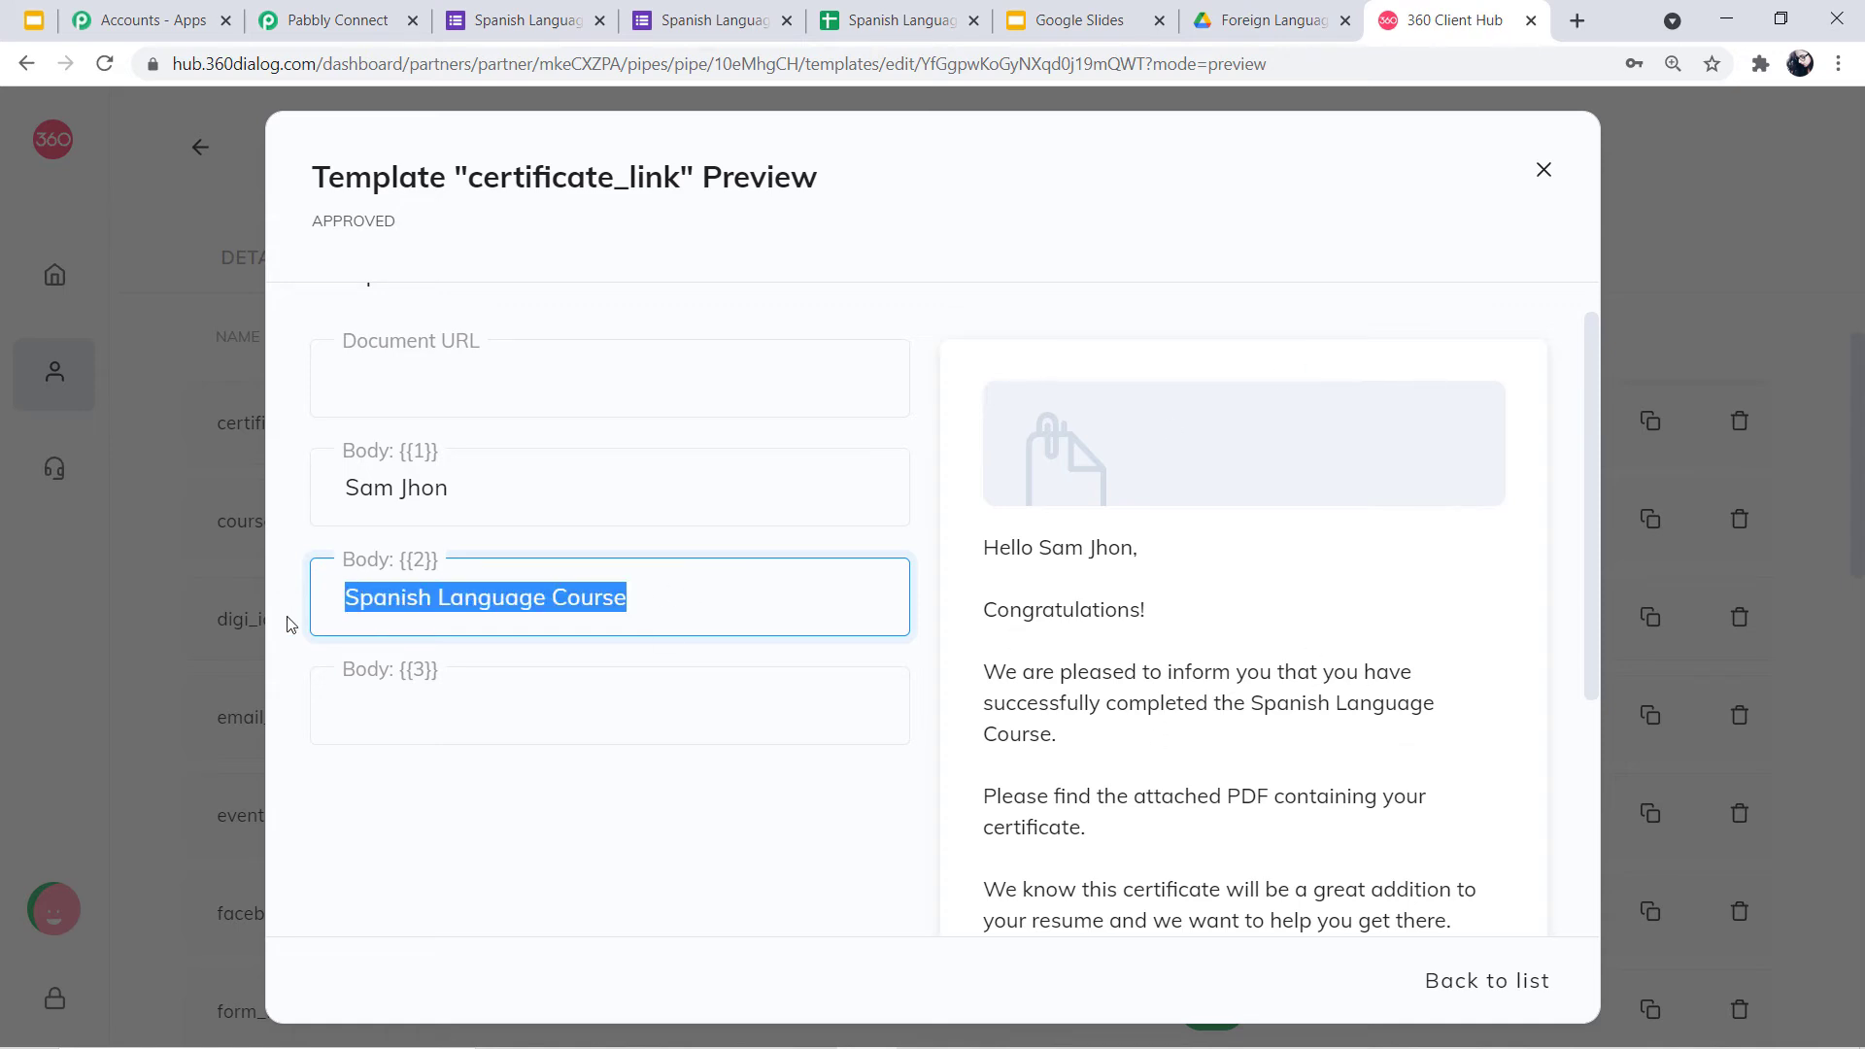
key(BackSpace)
drag(459, 485, 220, 491)
key(BackSpace)
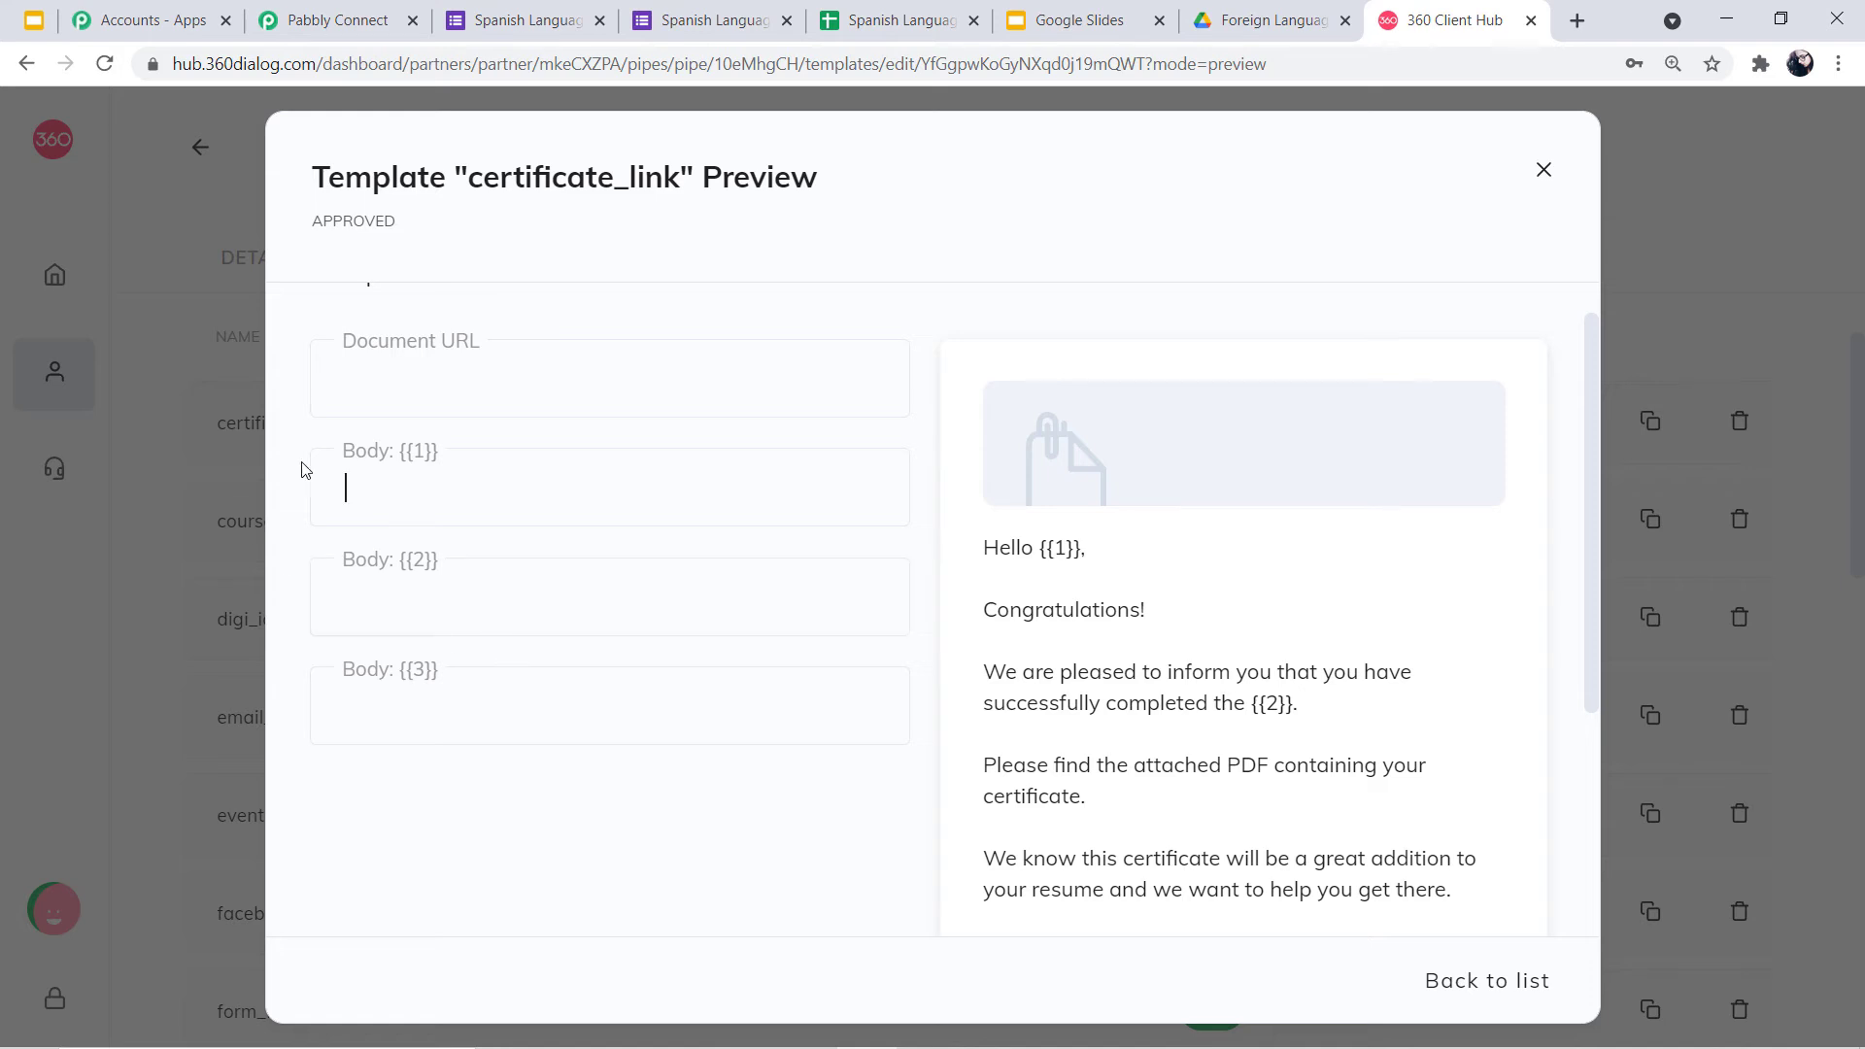
scroll(1343, 839, down, 1)
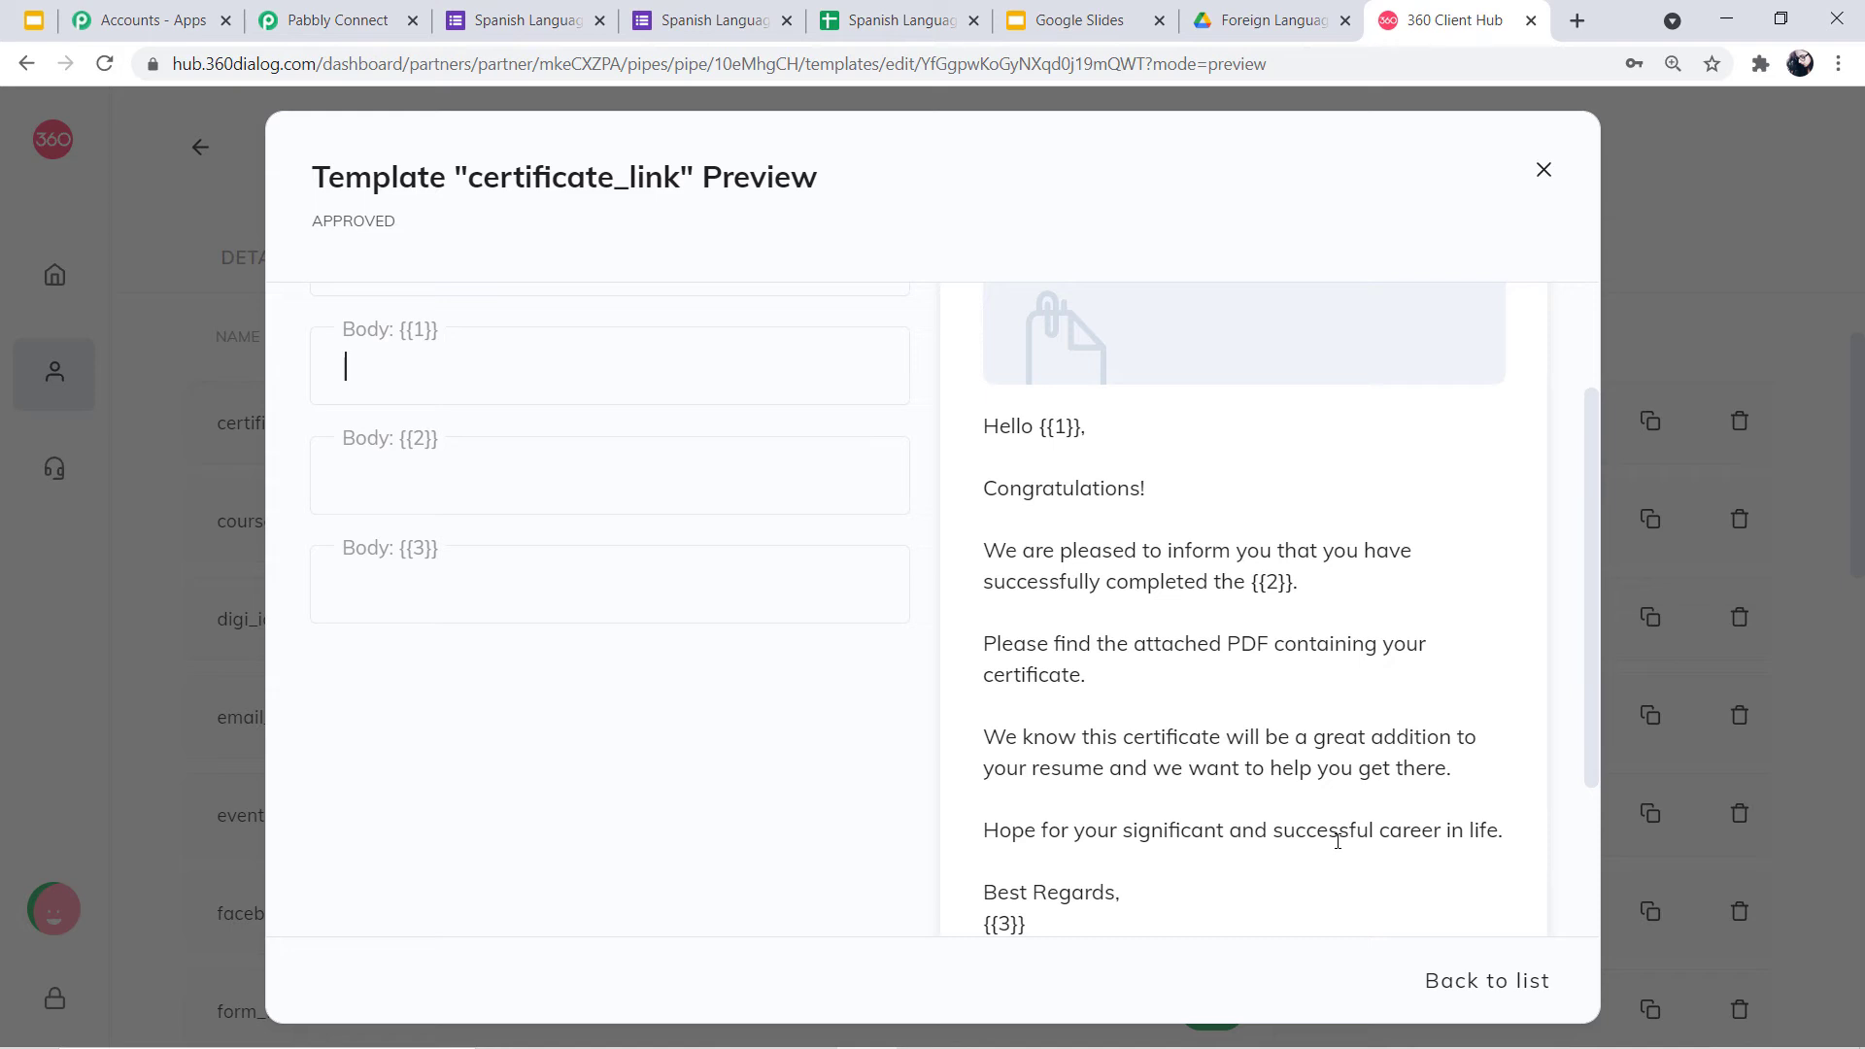
scroll(1187, 819, down, 1)
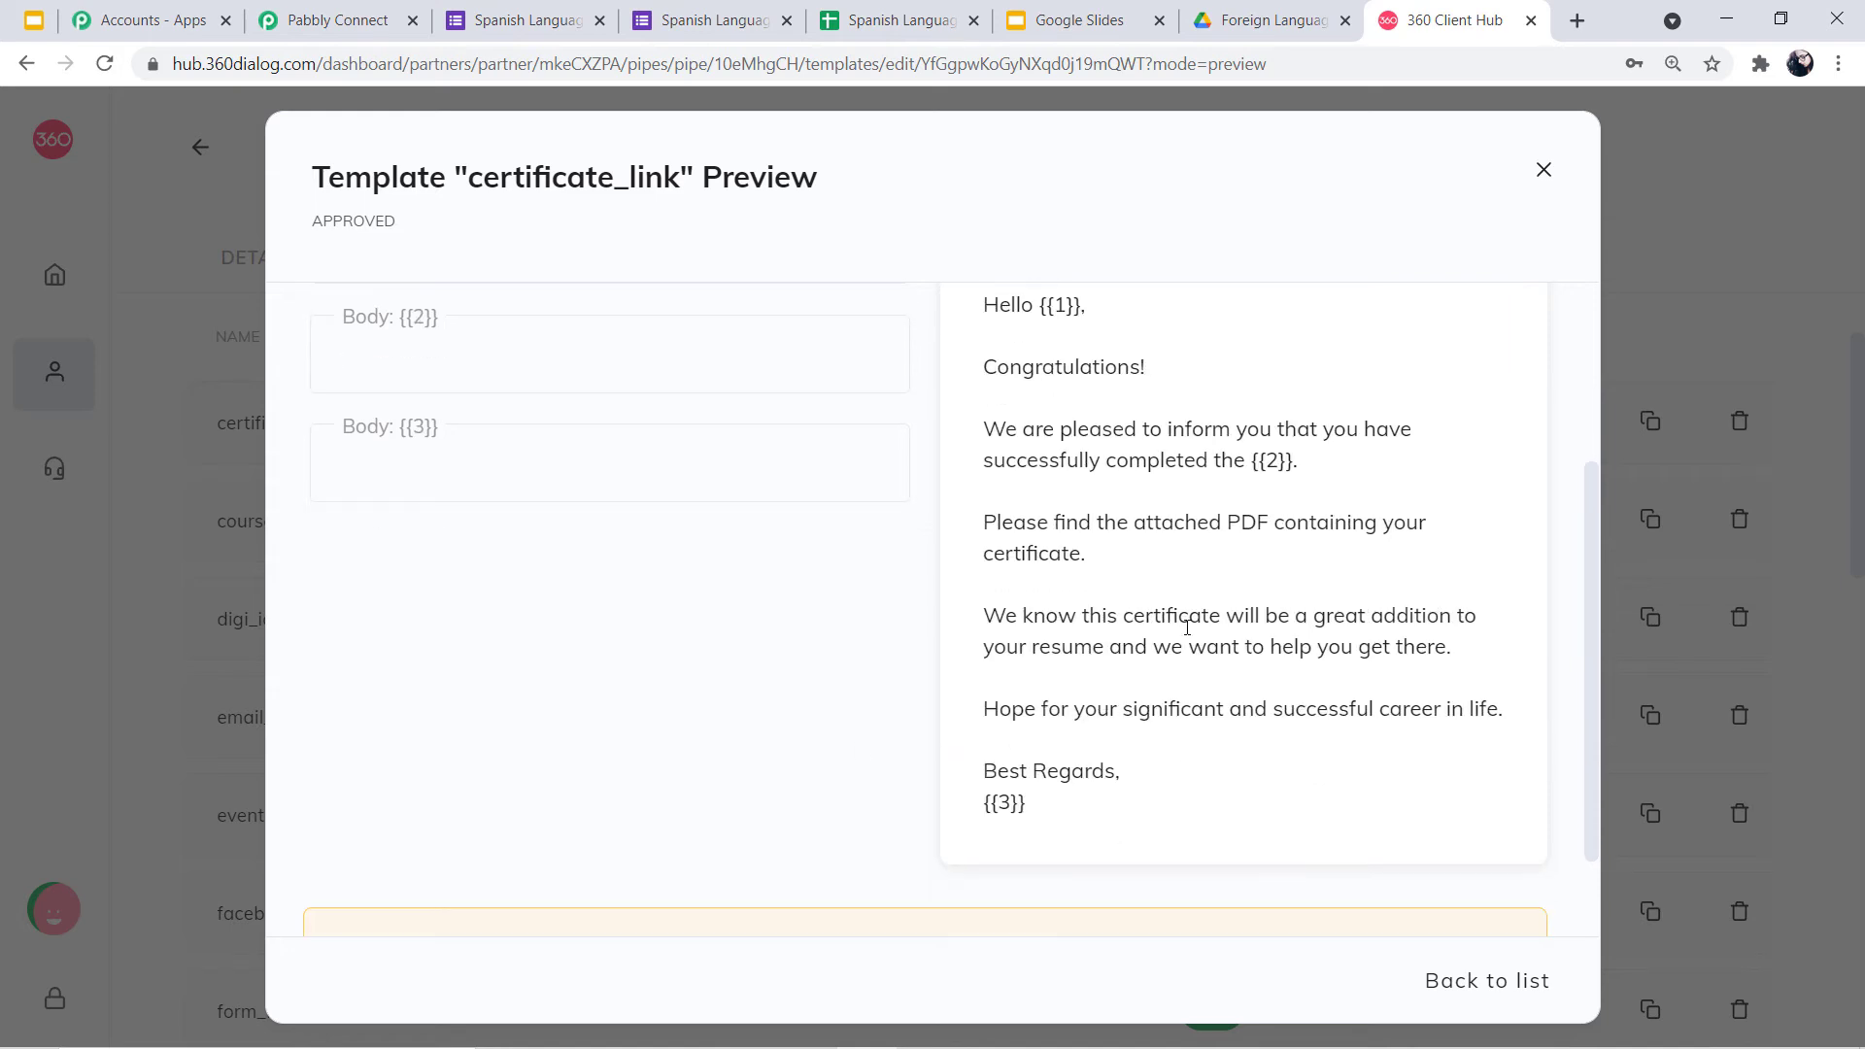
scroll(1229, 667, up, 1)
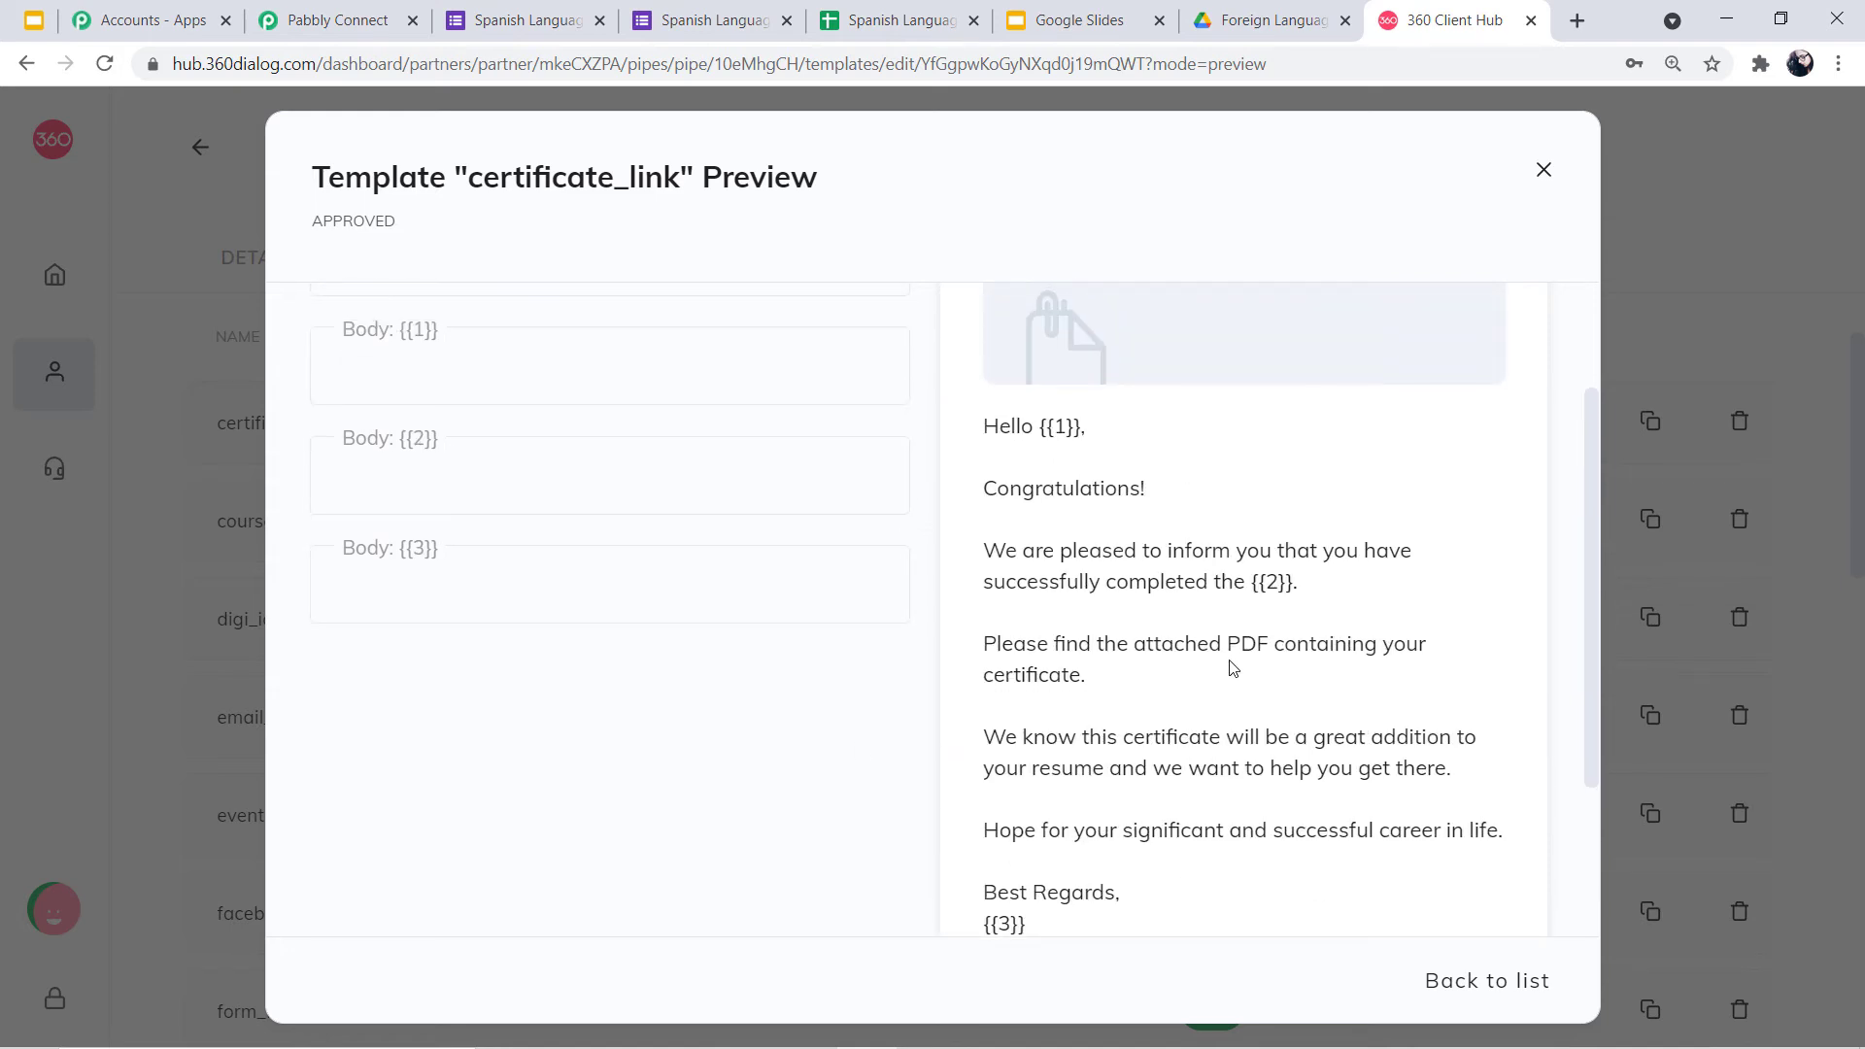
Close the preview and look over the Add template form and its language list without saving
click(1543, 171)
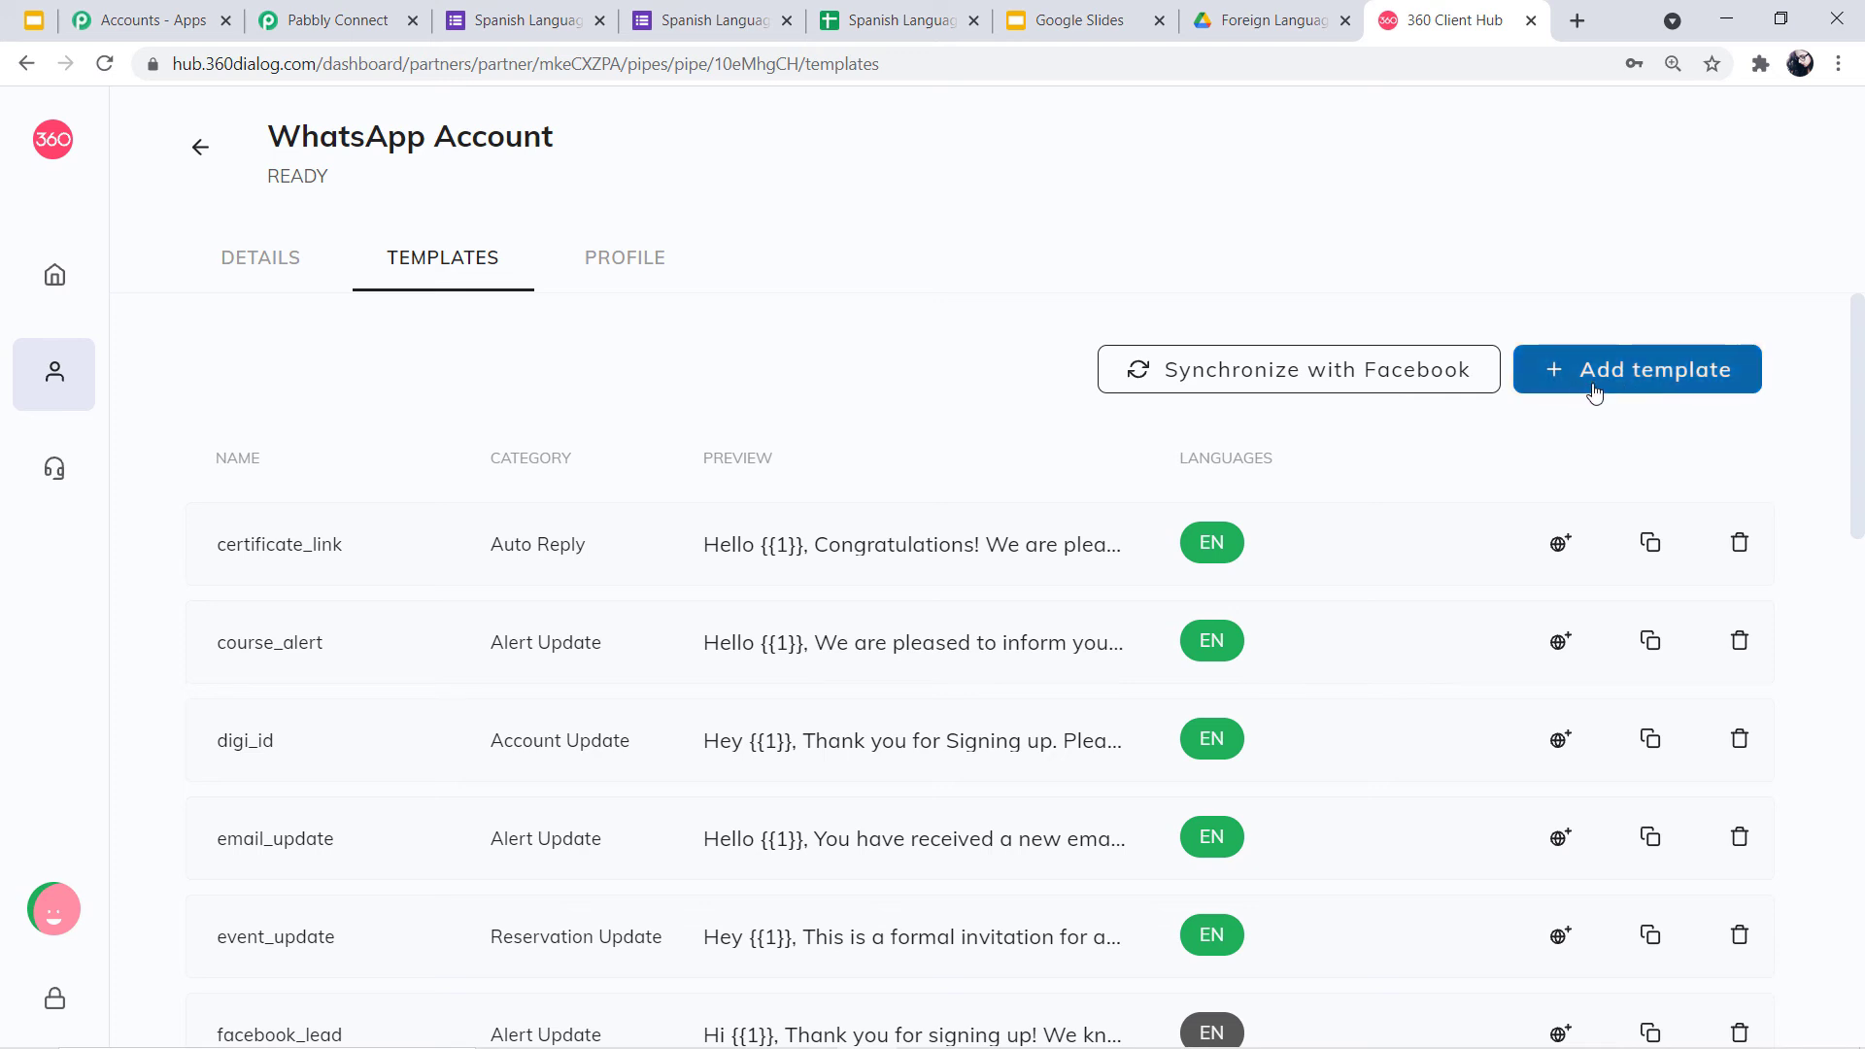
click(1660, 402)
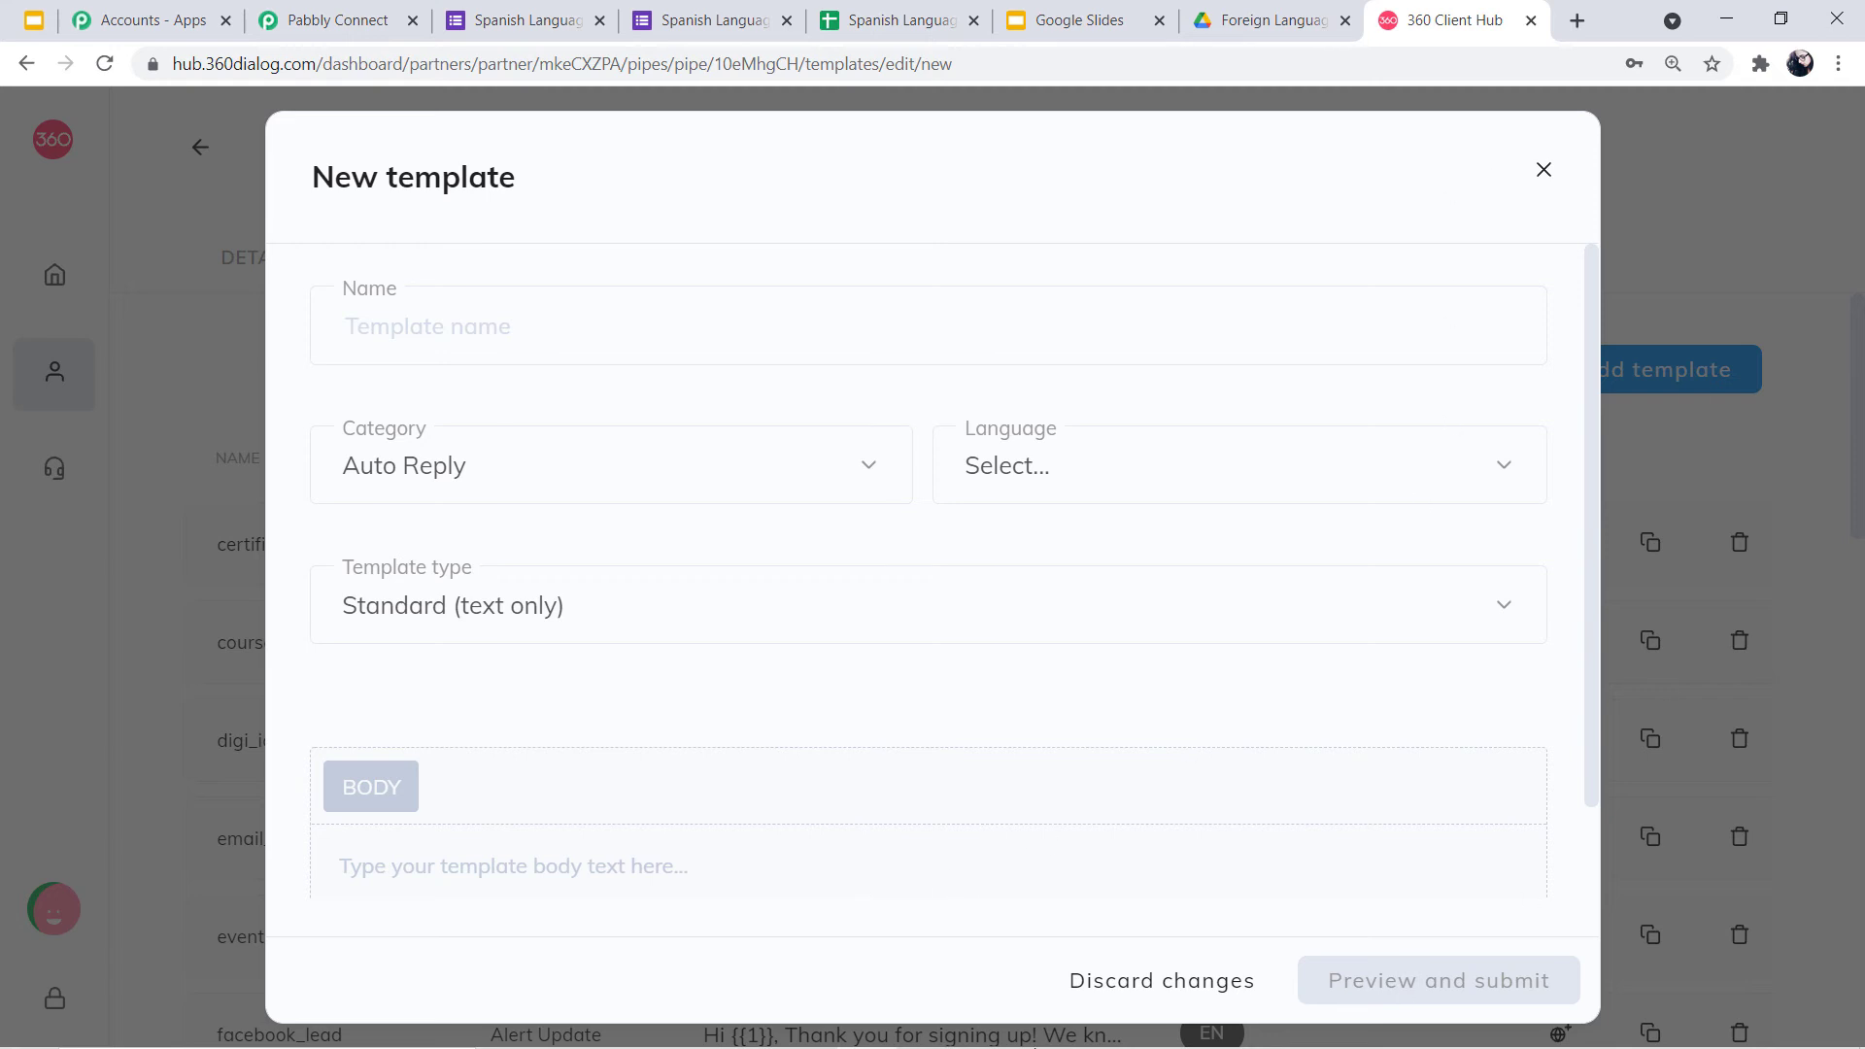
click(532, 332)
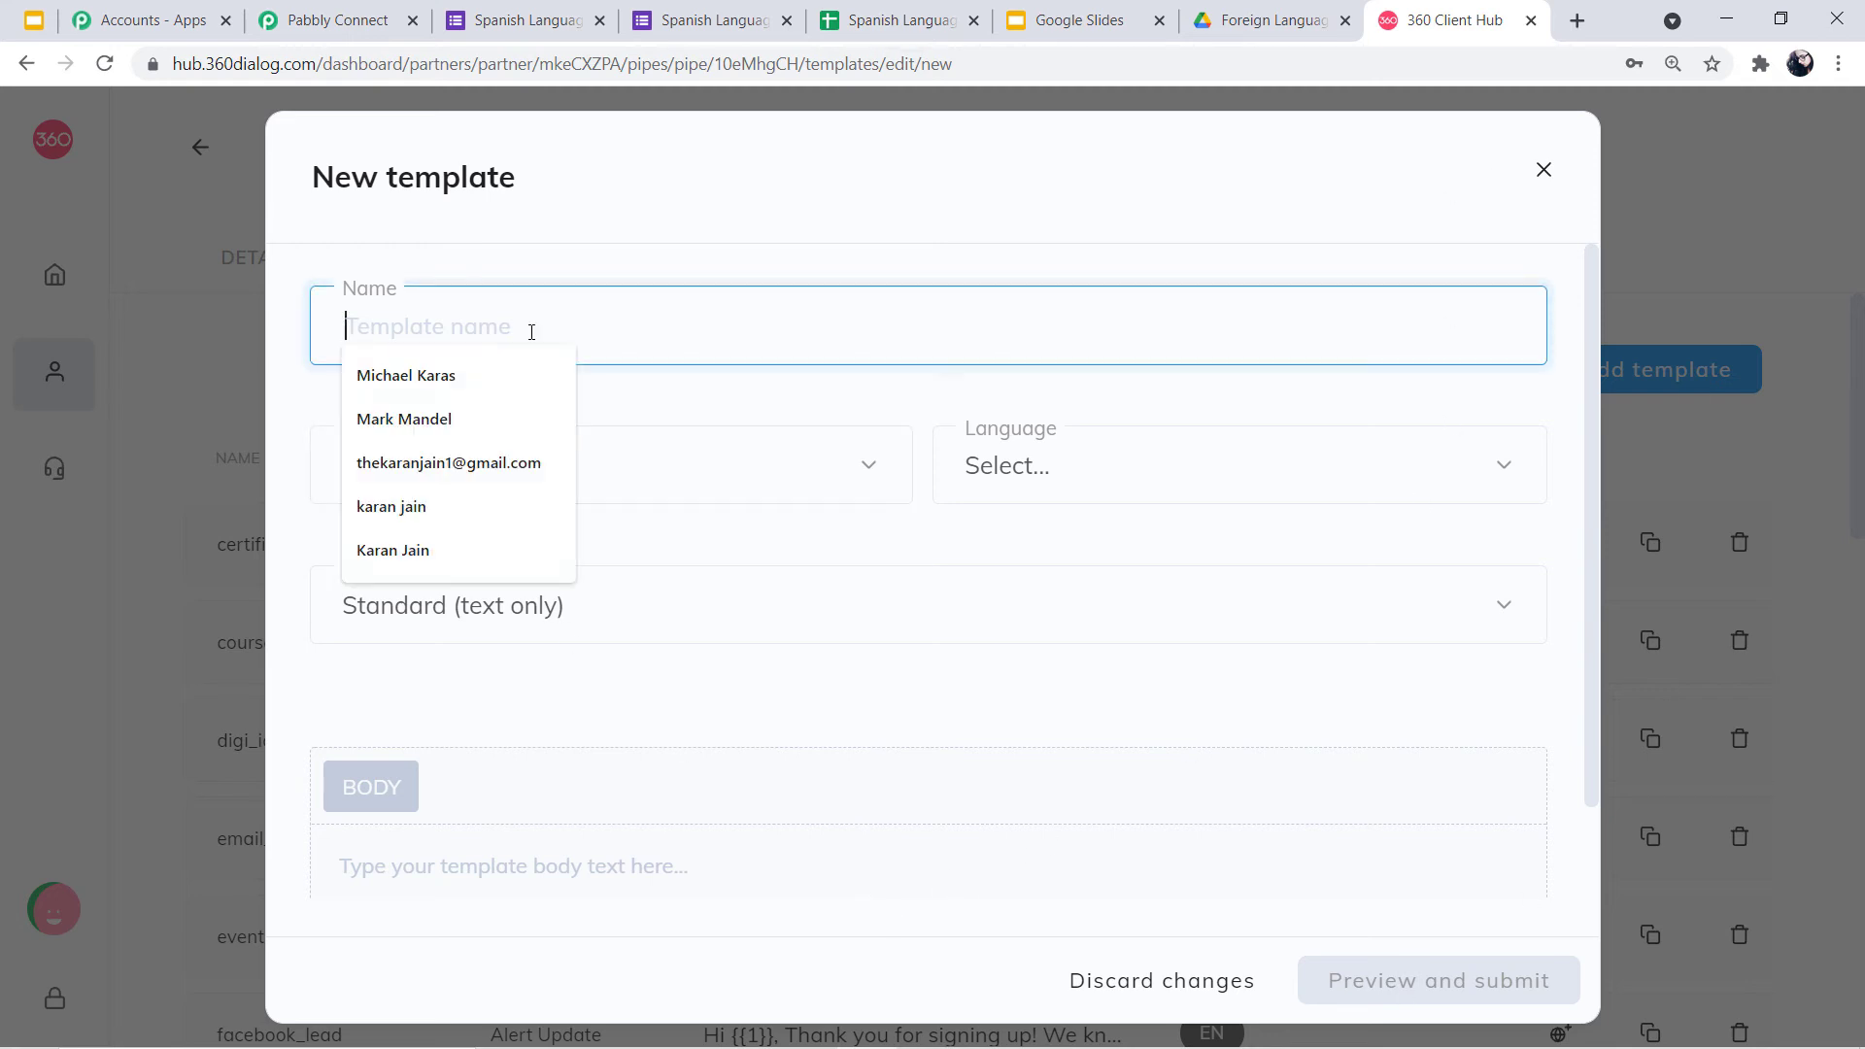
click(1107, 466)
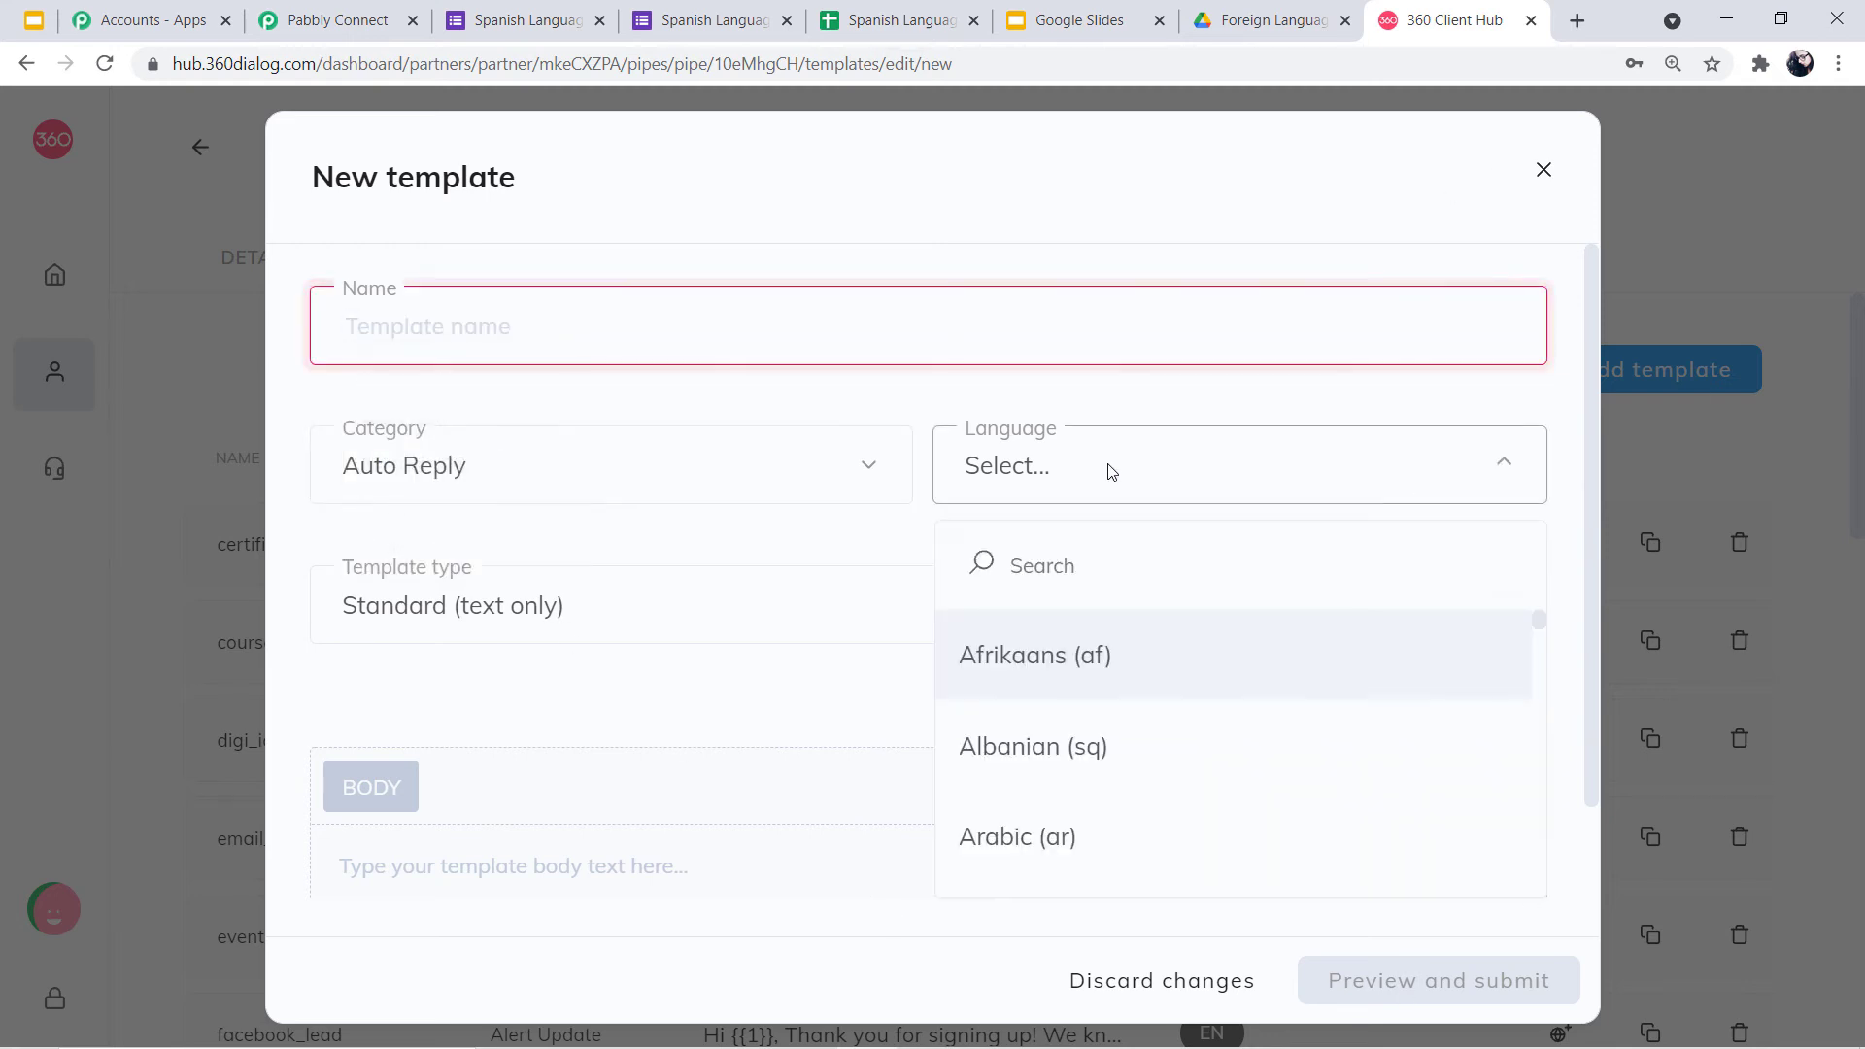
click(930, 415)
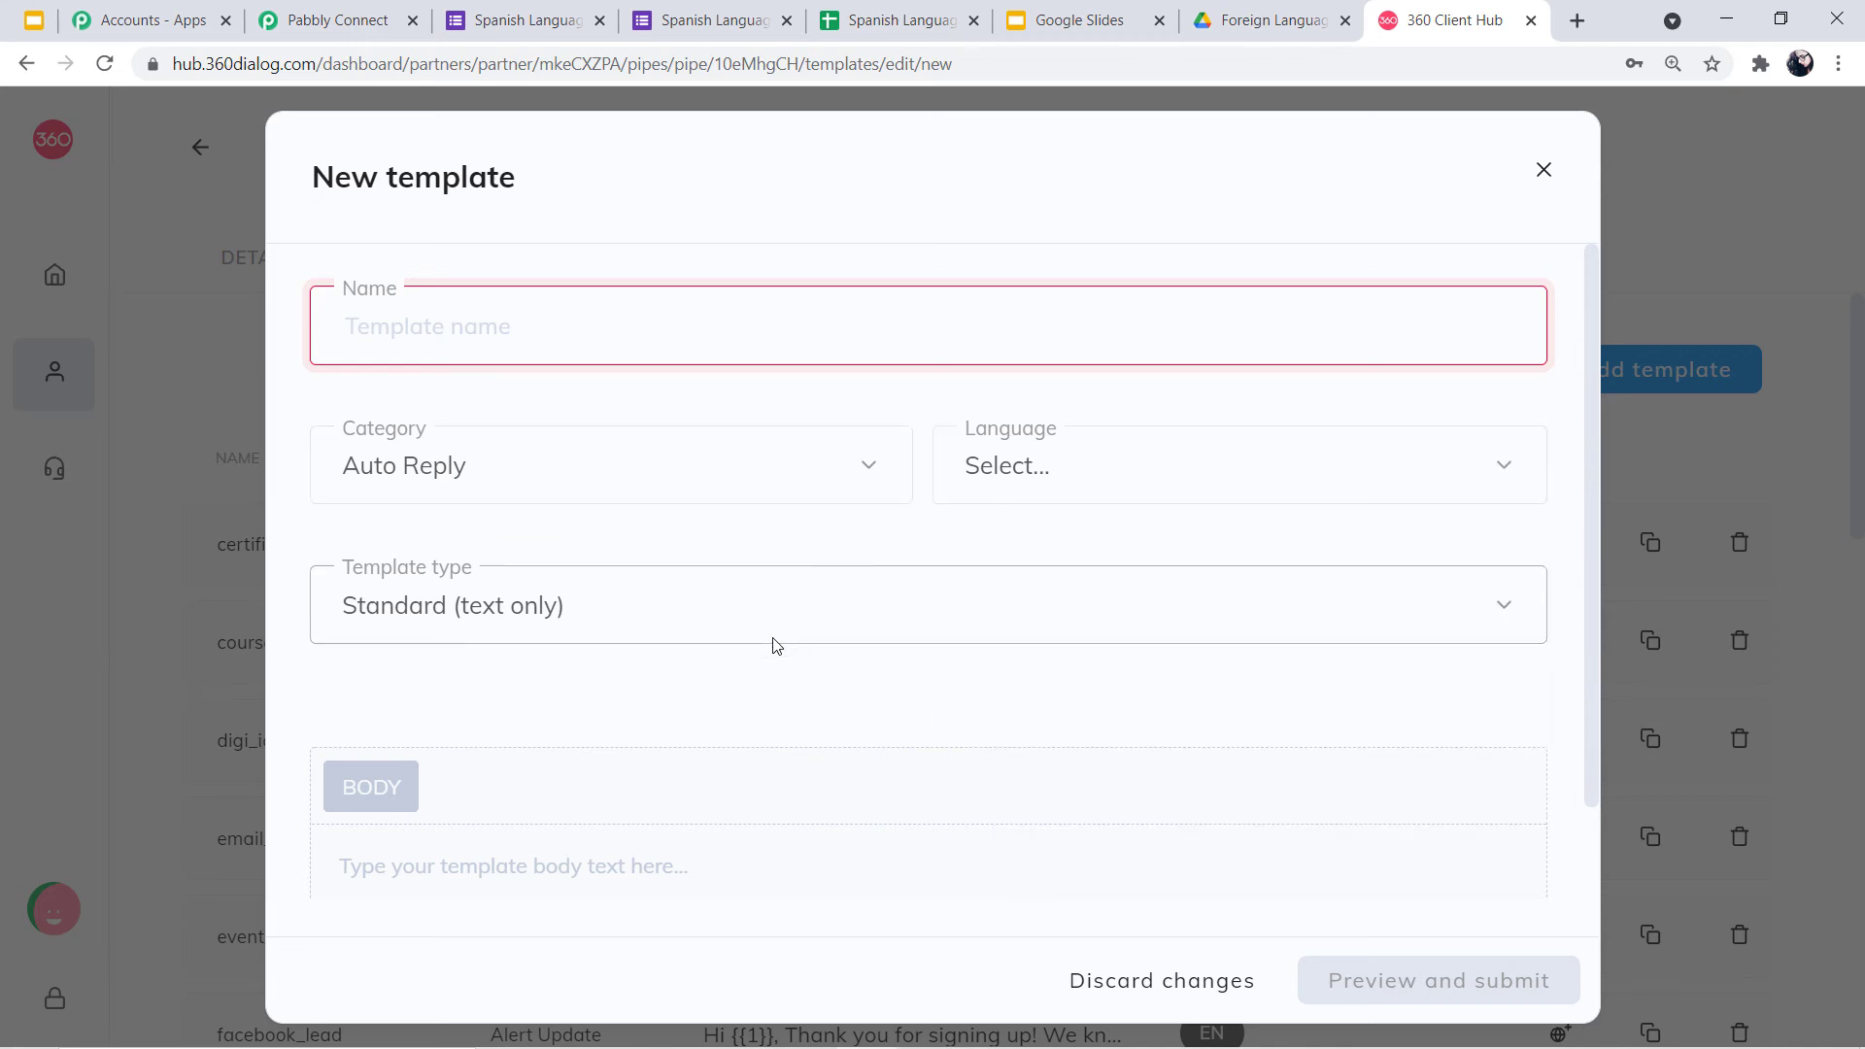
scroll(741, 667, down, 1)
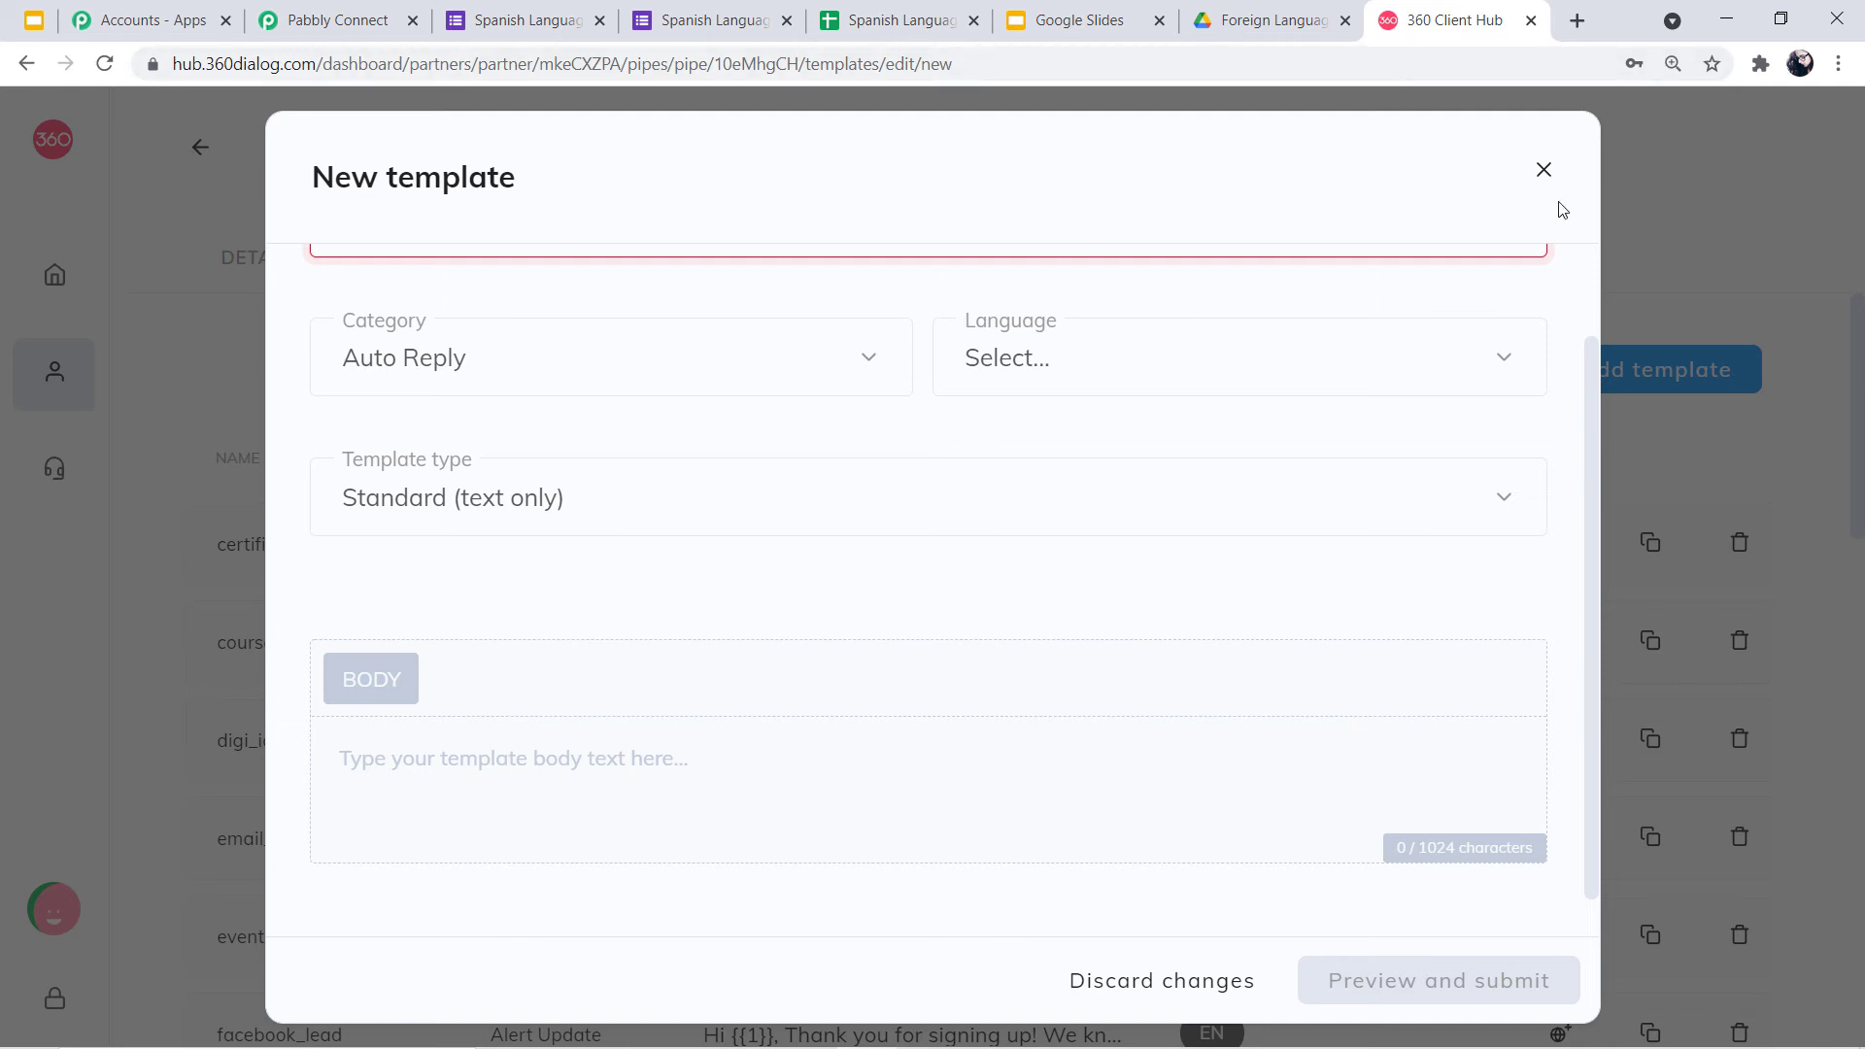
click(1543, 171)
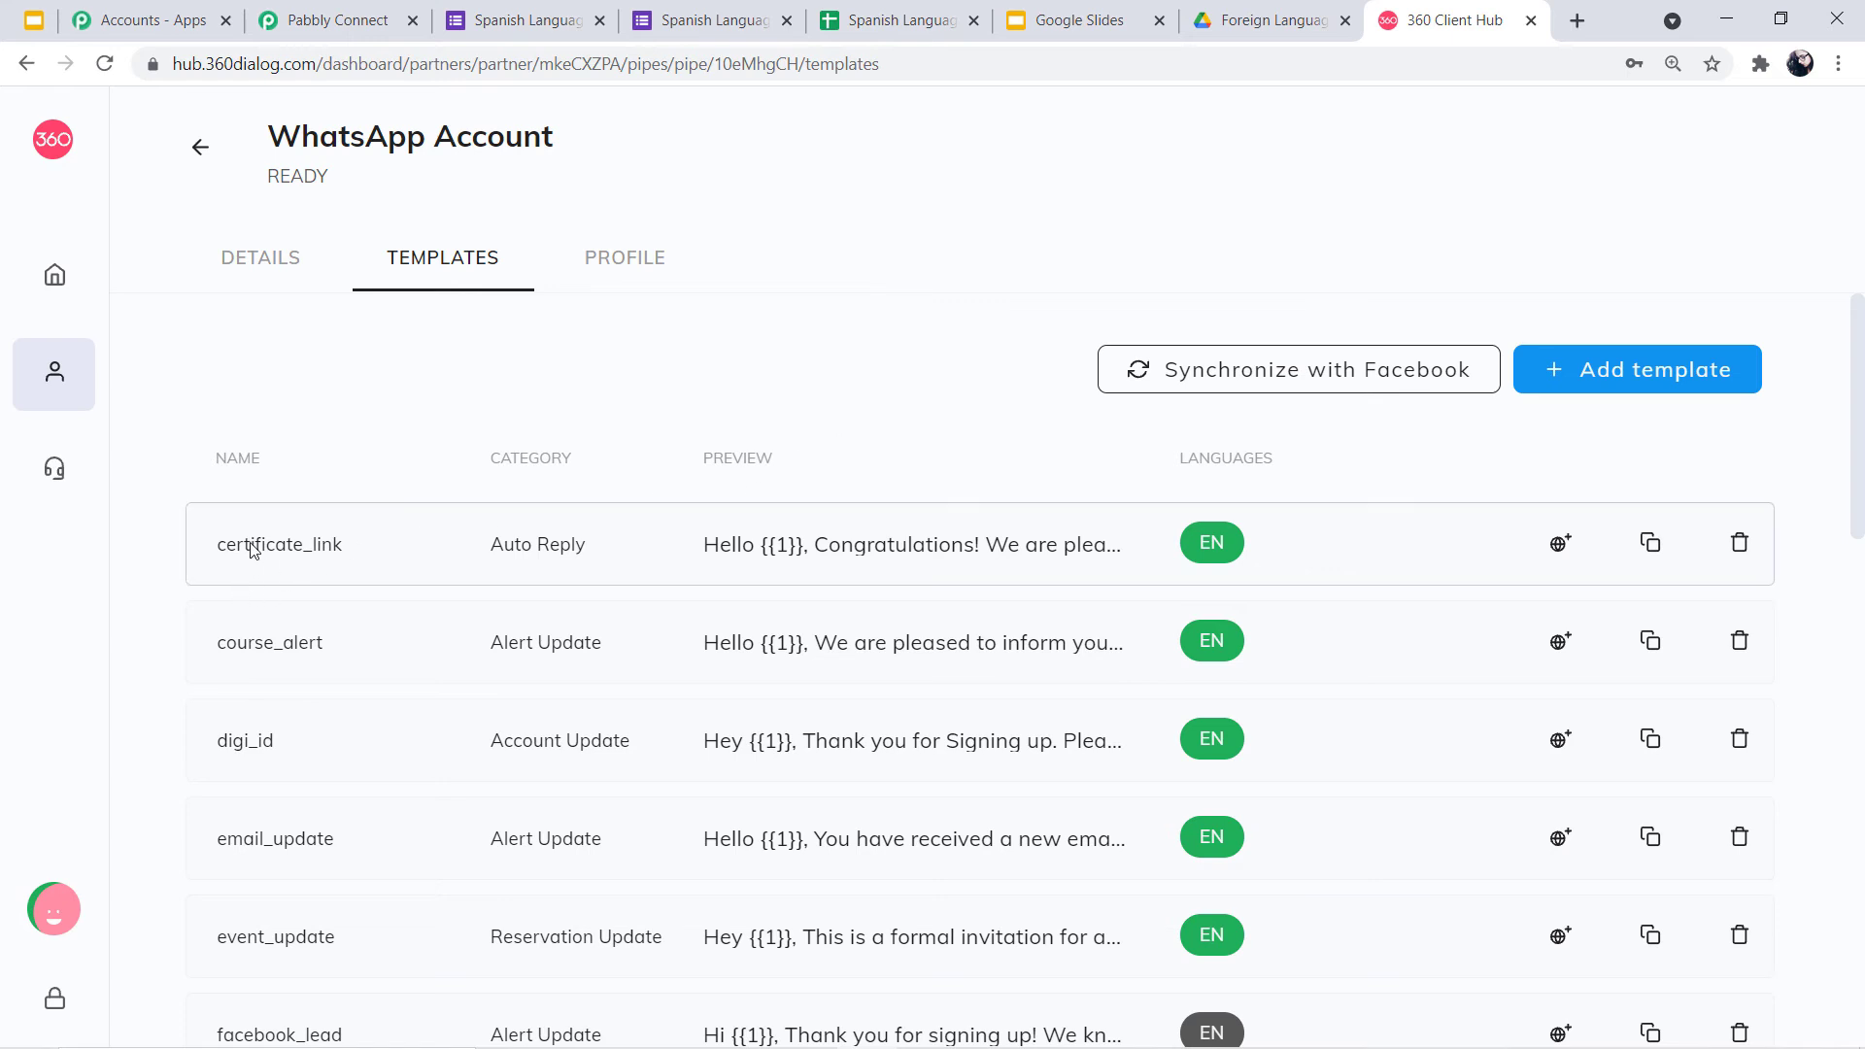
Reopen the certificate_link preview, scroll through it, and close it again
click(957, 556)
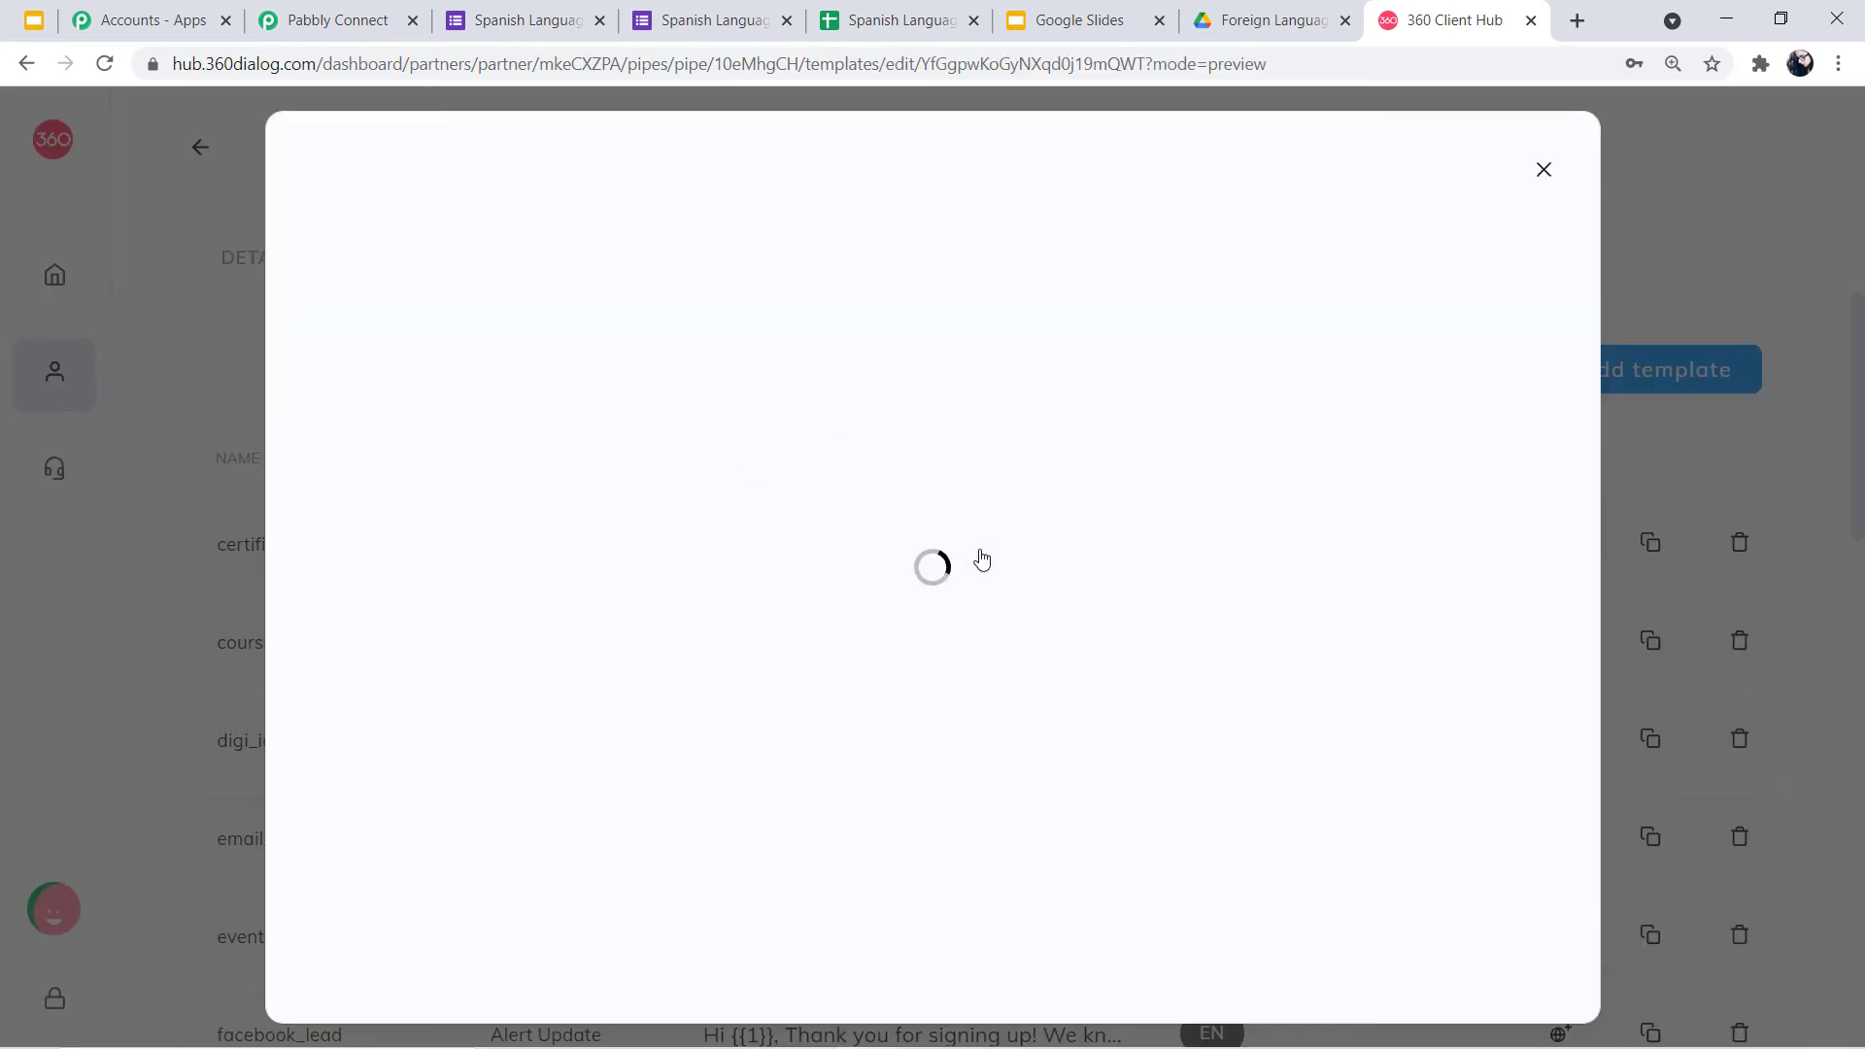
scroll(1311, 583, down, 1)
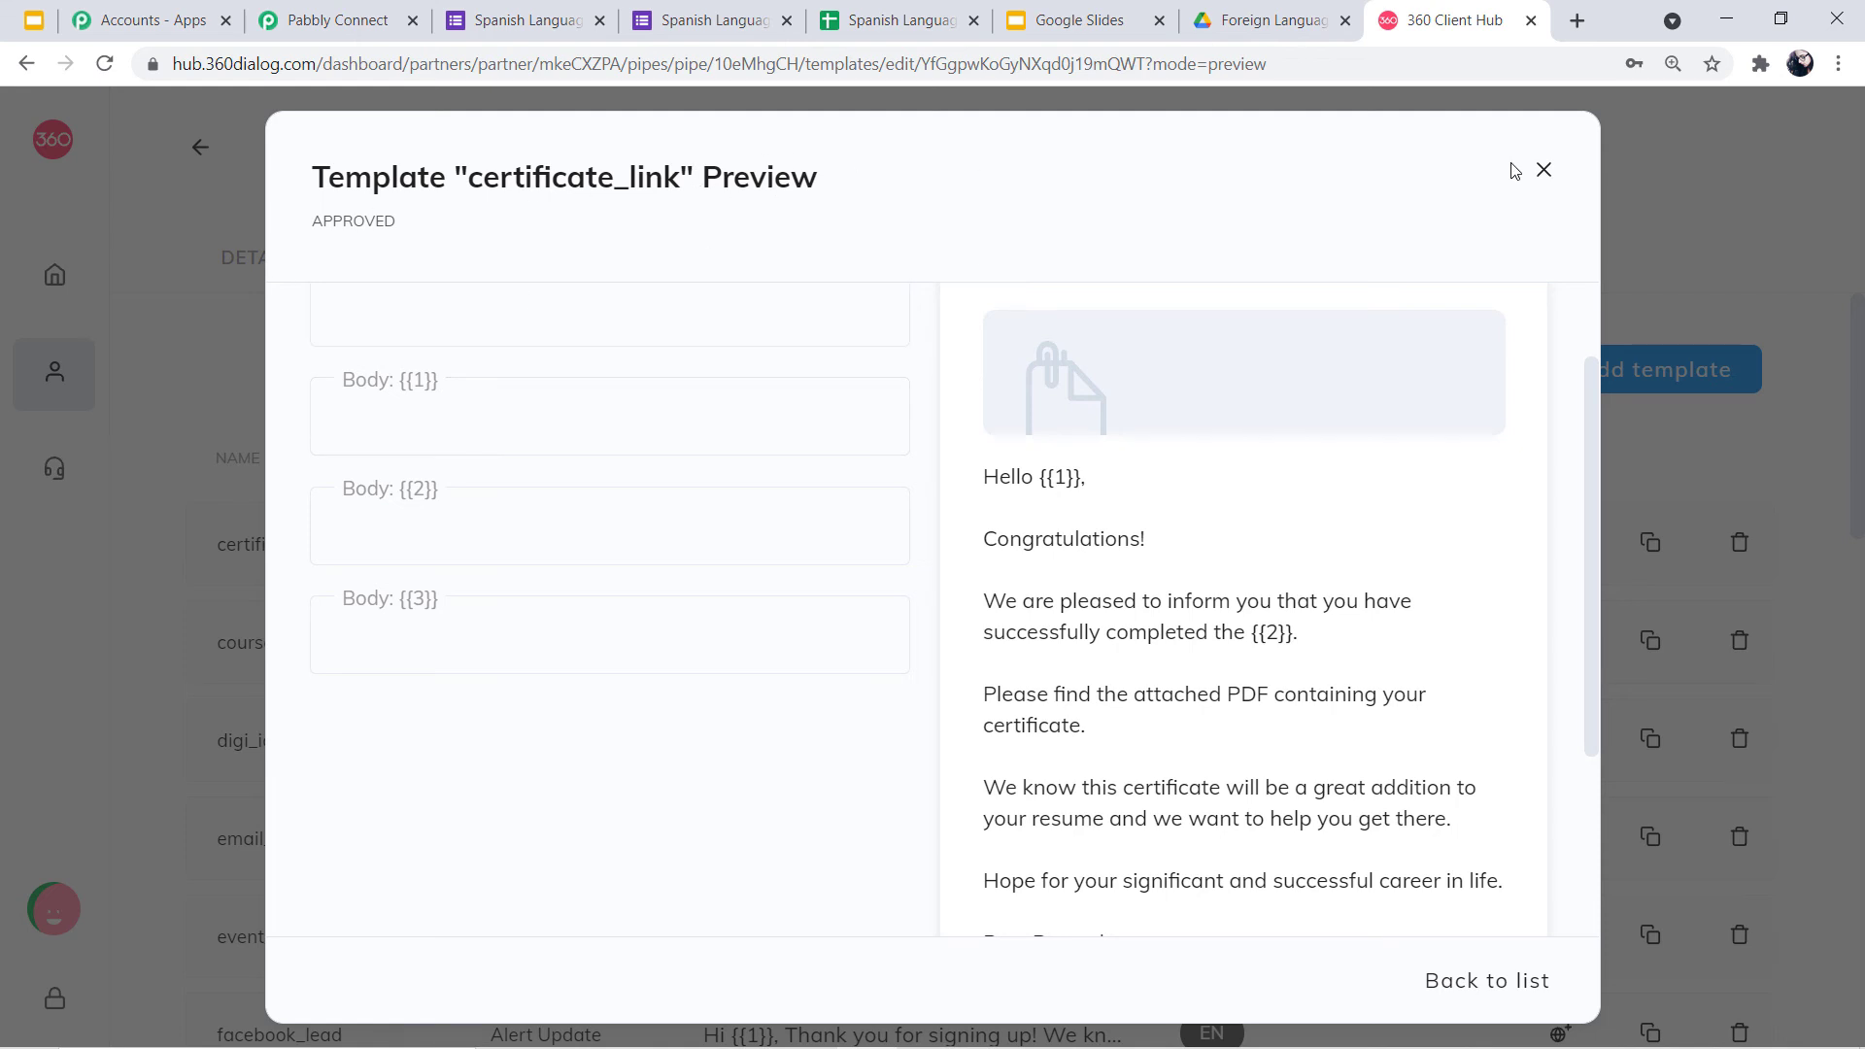
click(1546, 172)
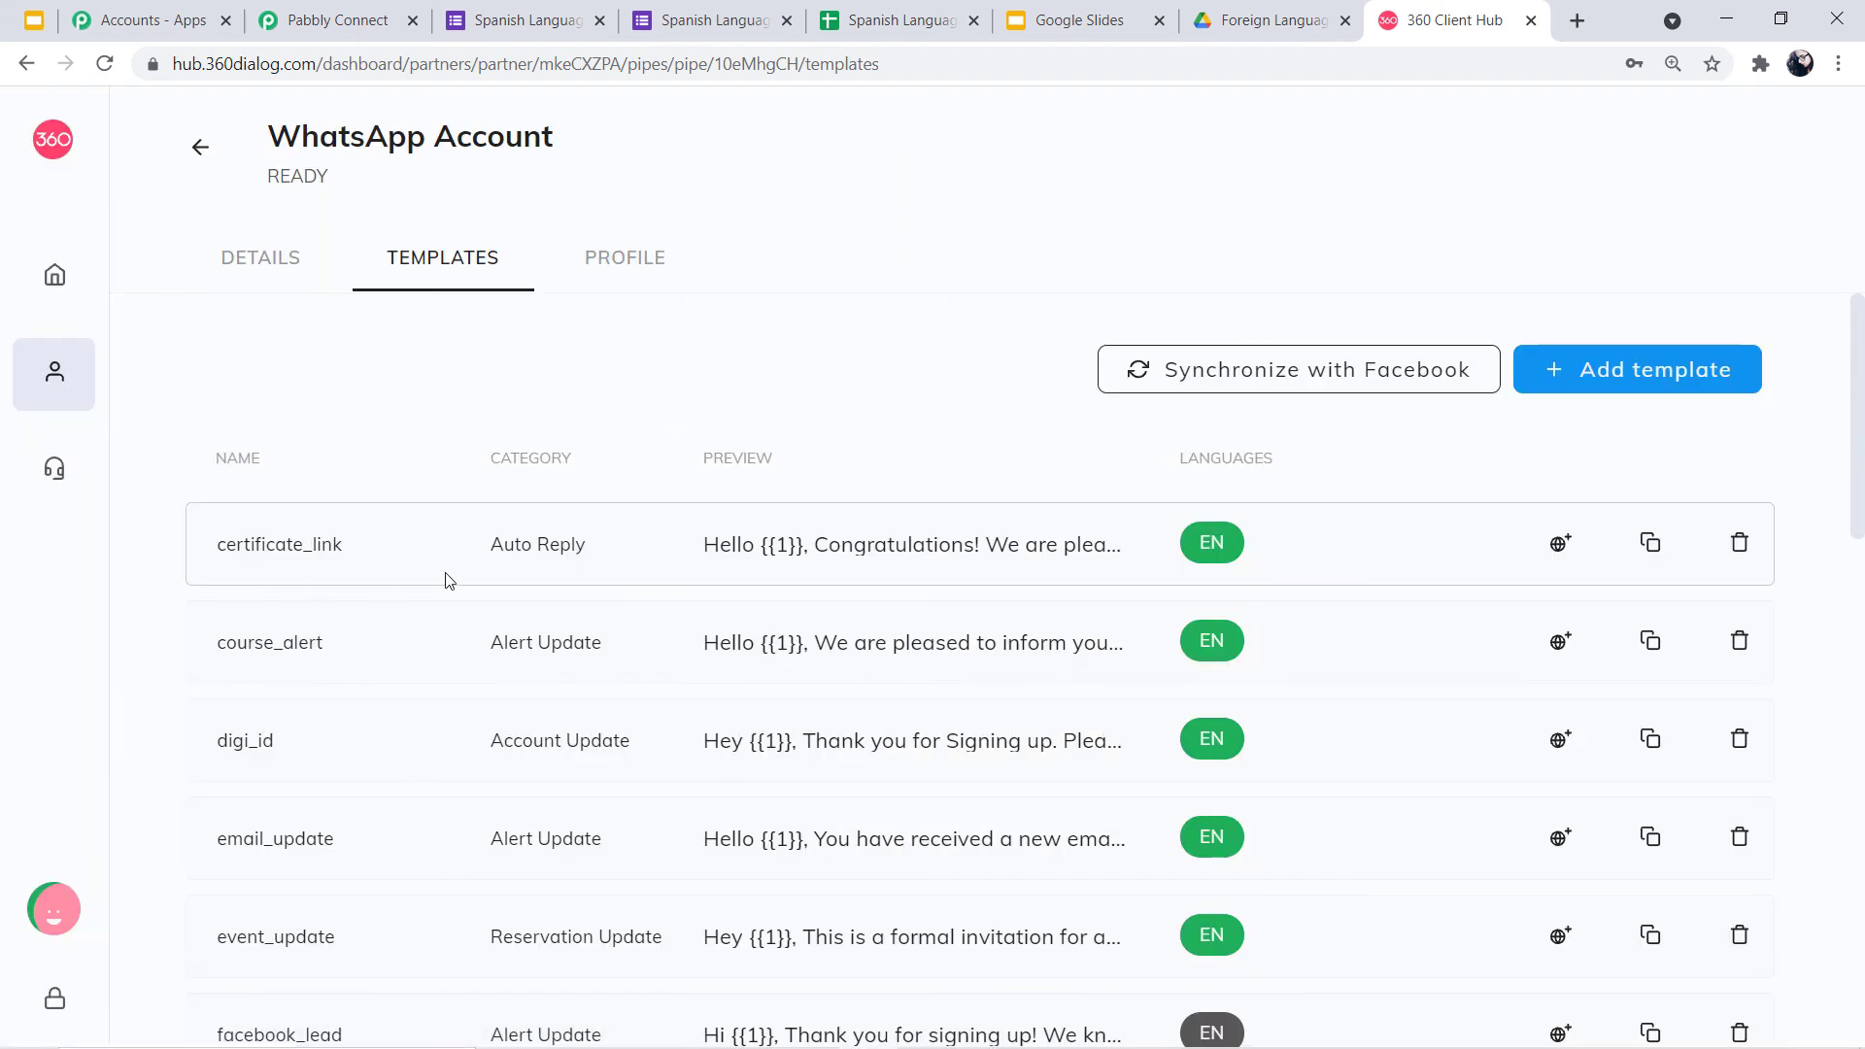
Search 'cer' in Pabbly's Template dropdown and select certificate_link (en) for the WhatsApp step
click(334, 12)
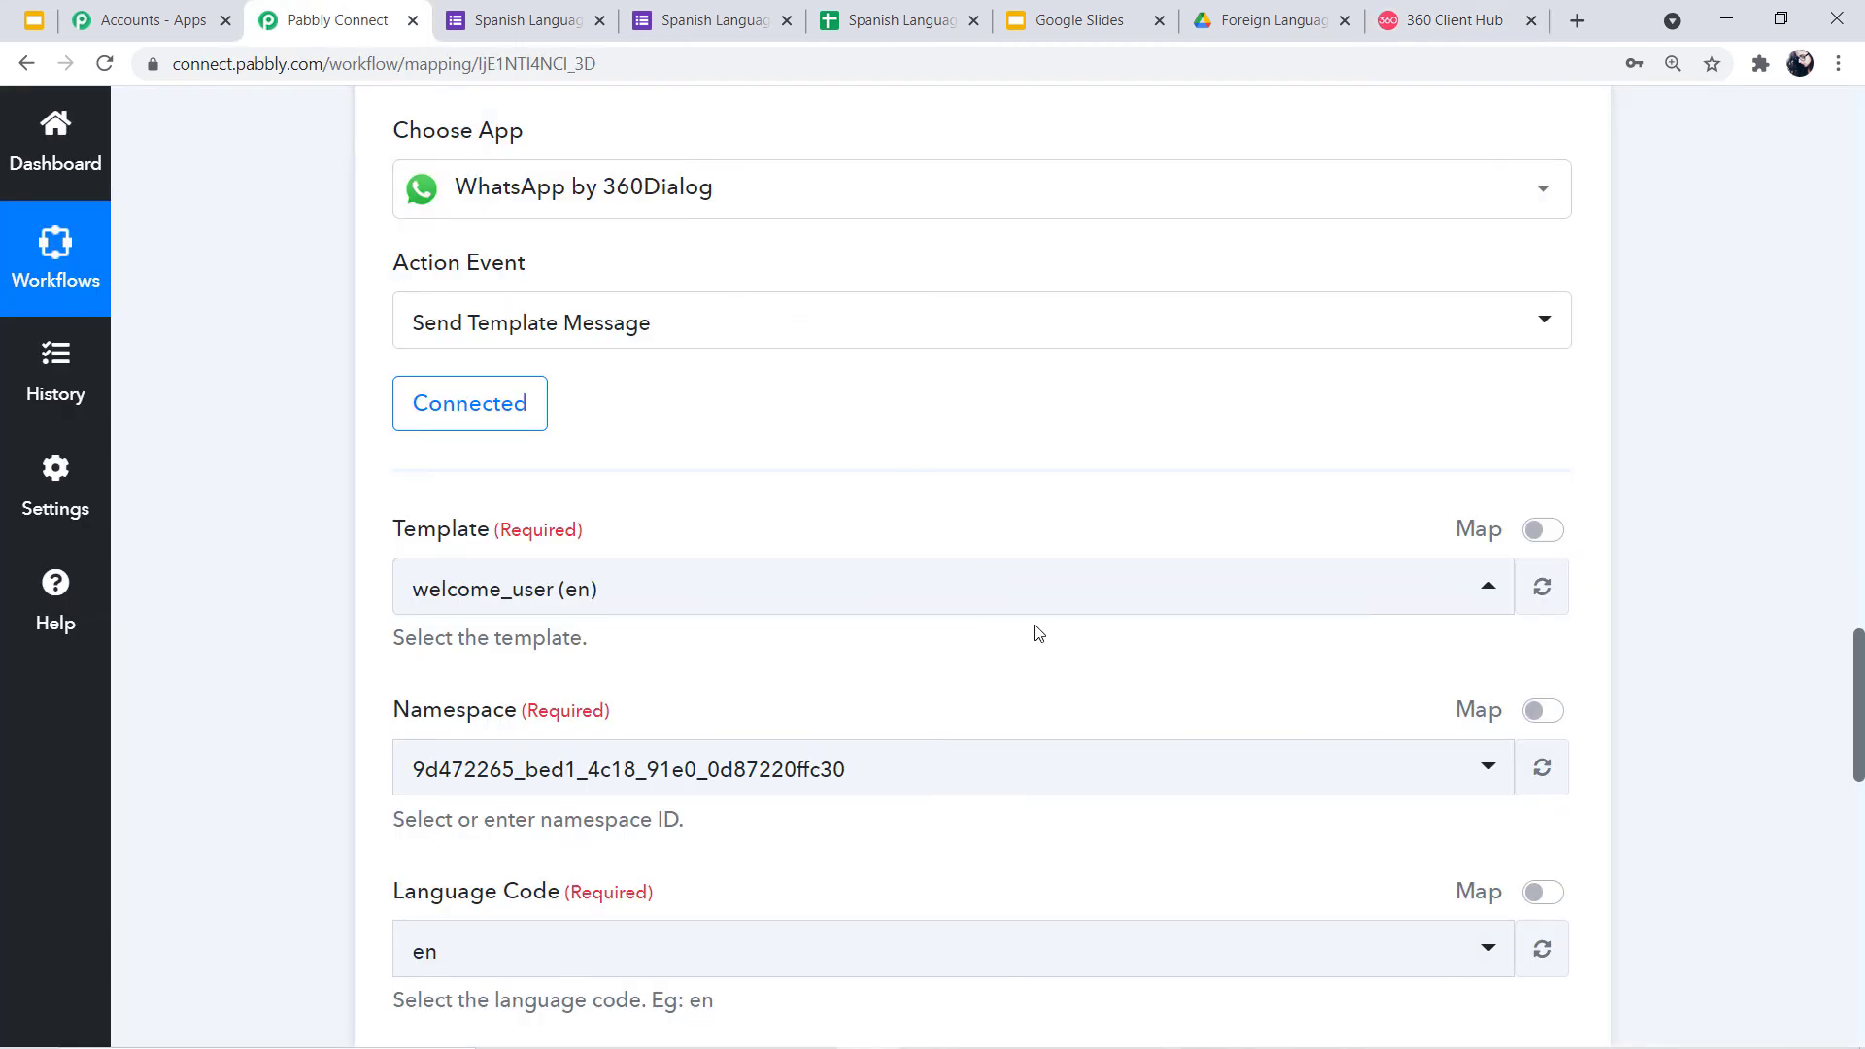
click(1491, 594)
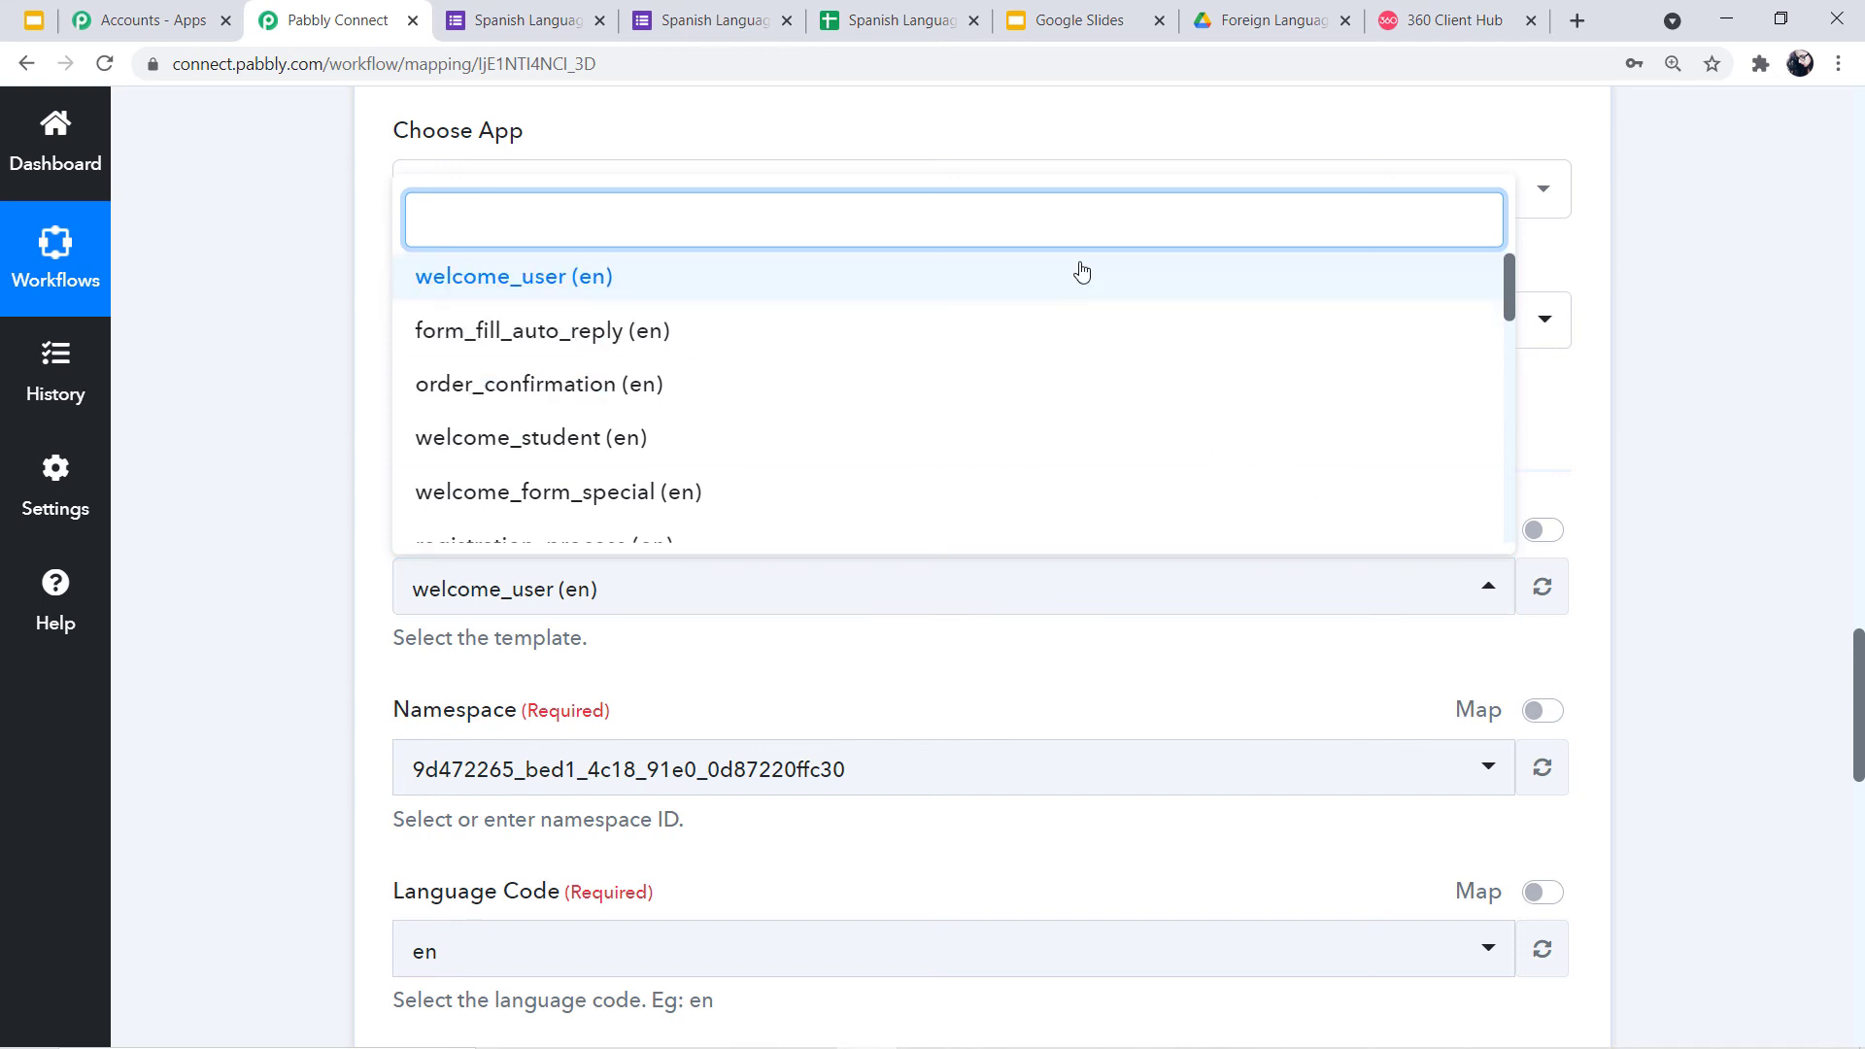
text(cer)
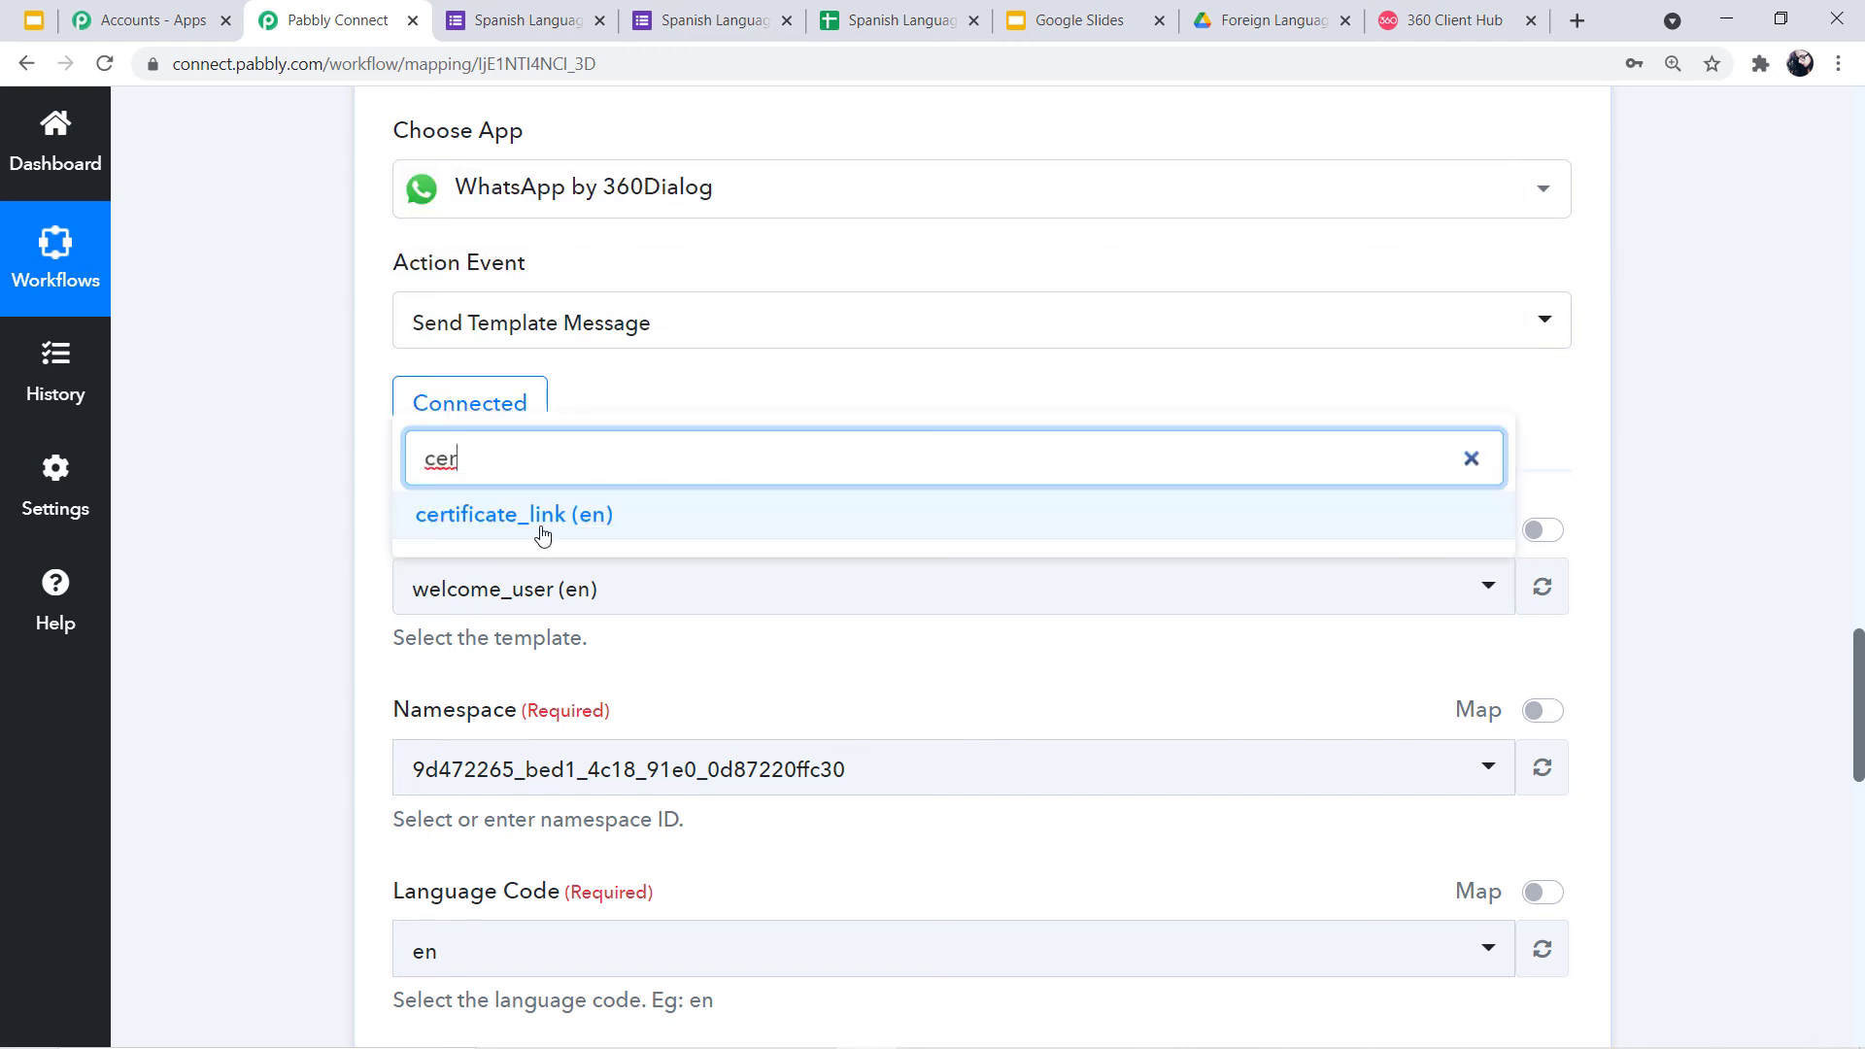
click(622, 521)
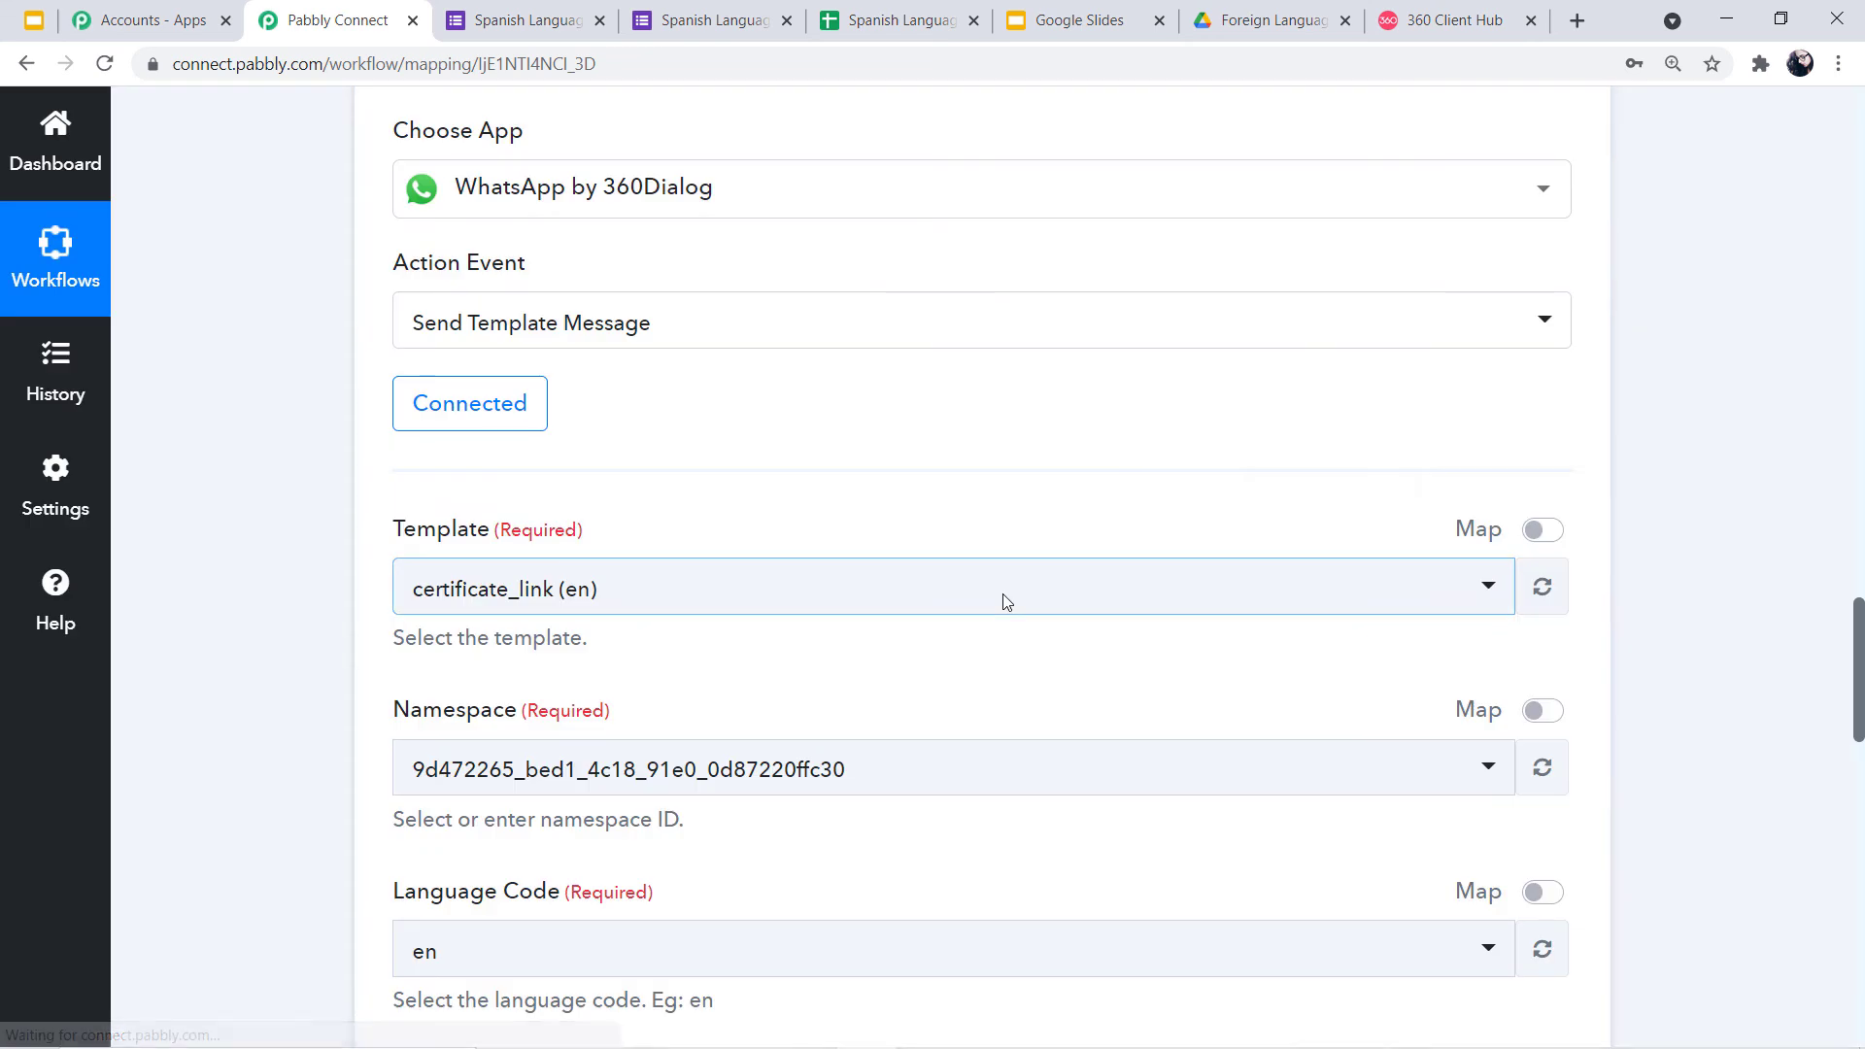
scroll(1003, 592, down, 3)
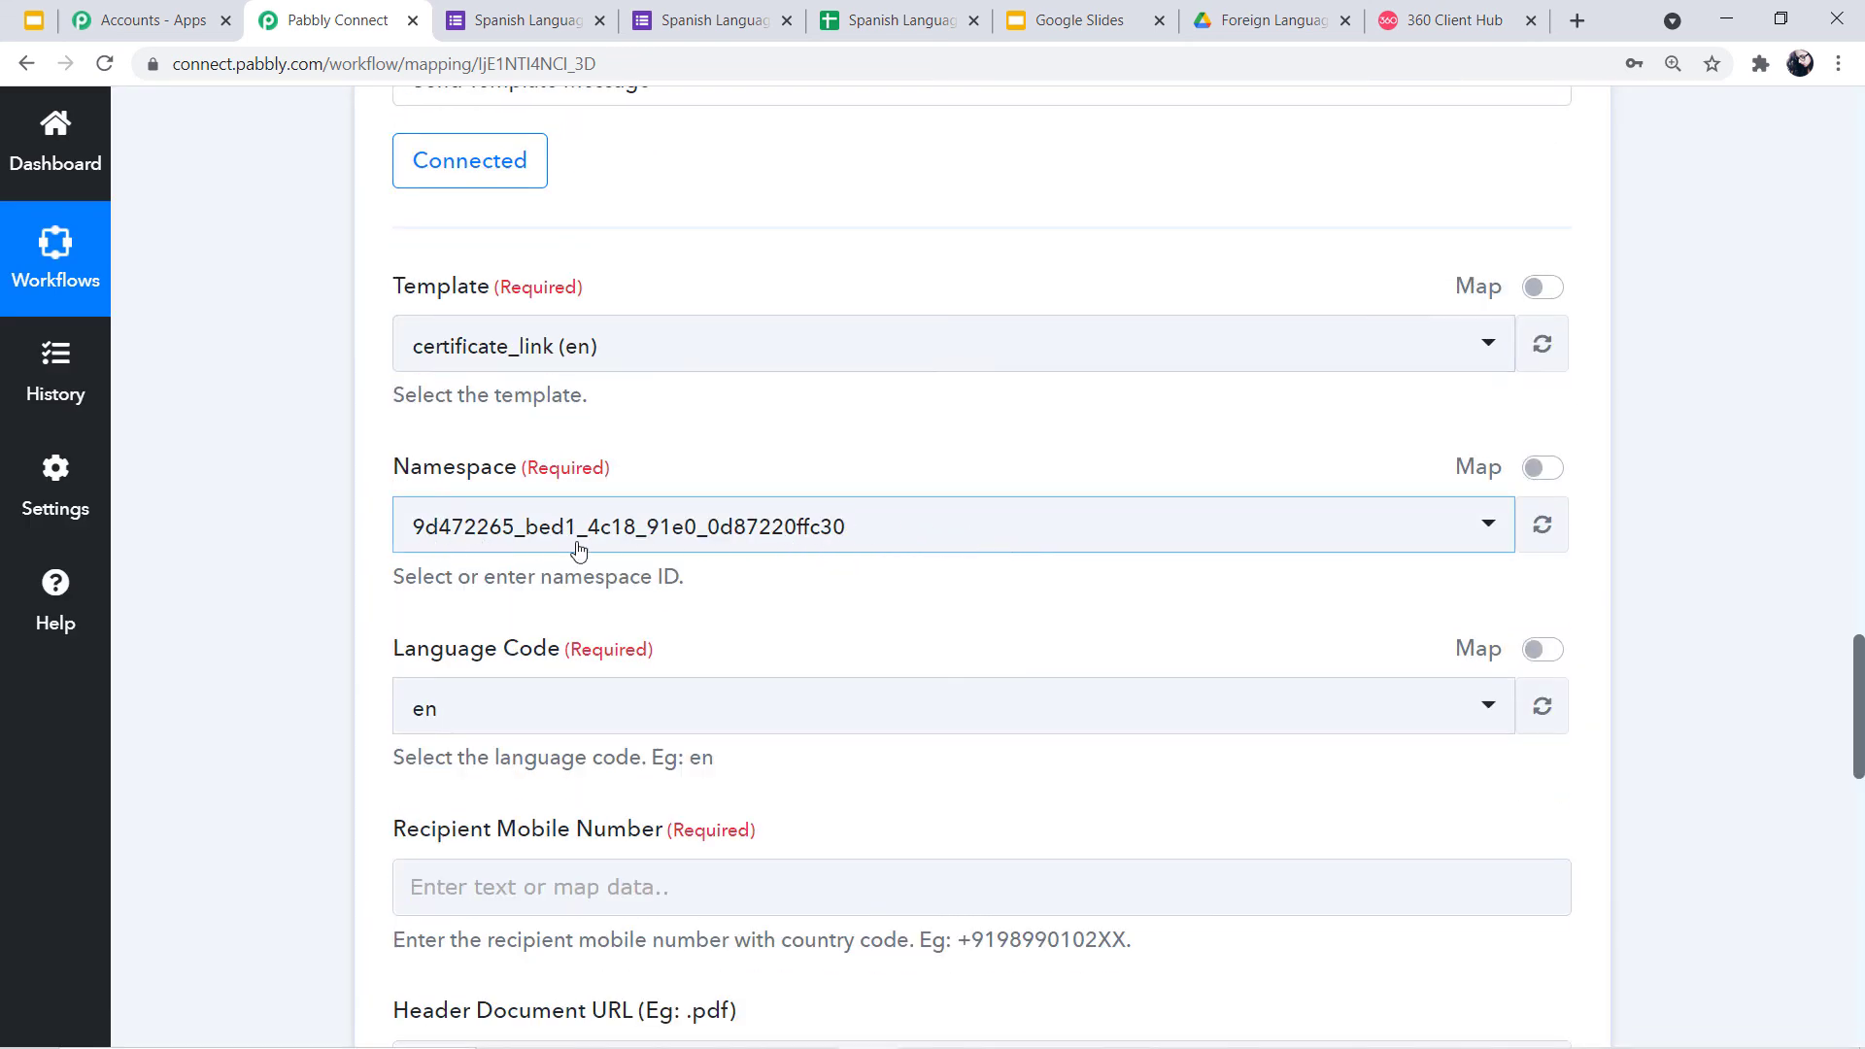
scroll(758, 545, down, 1)
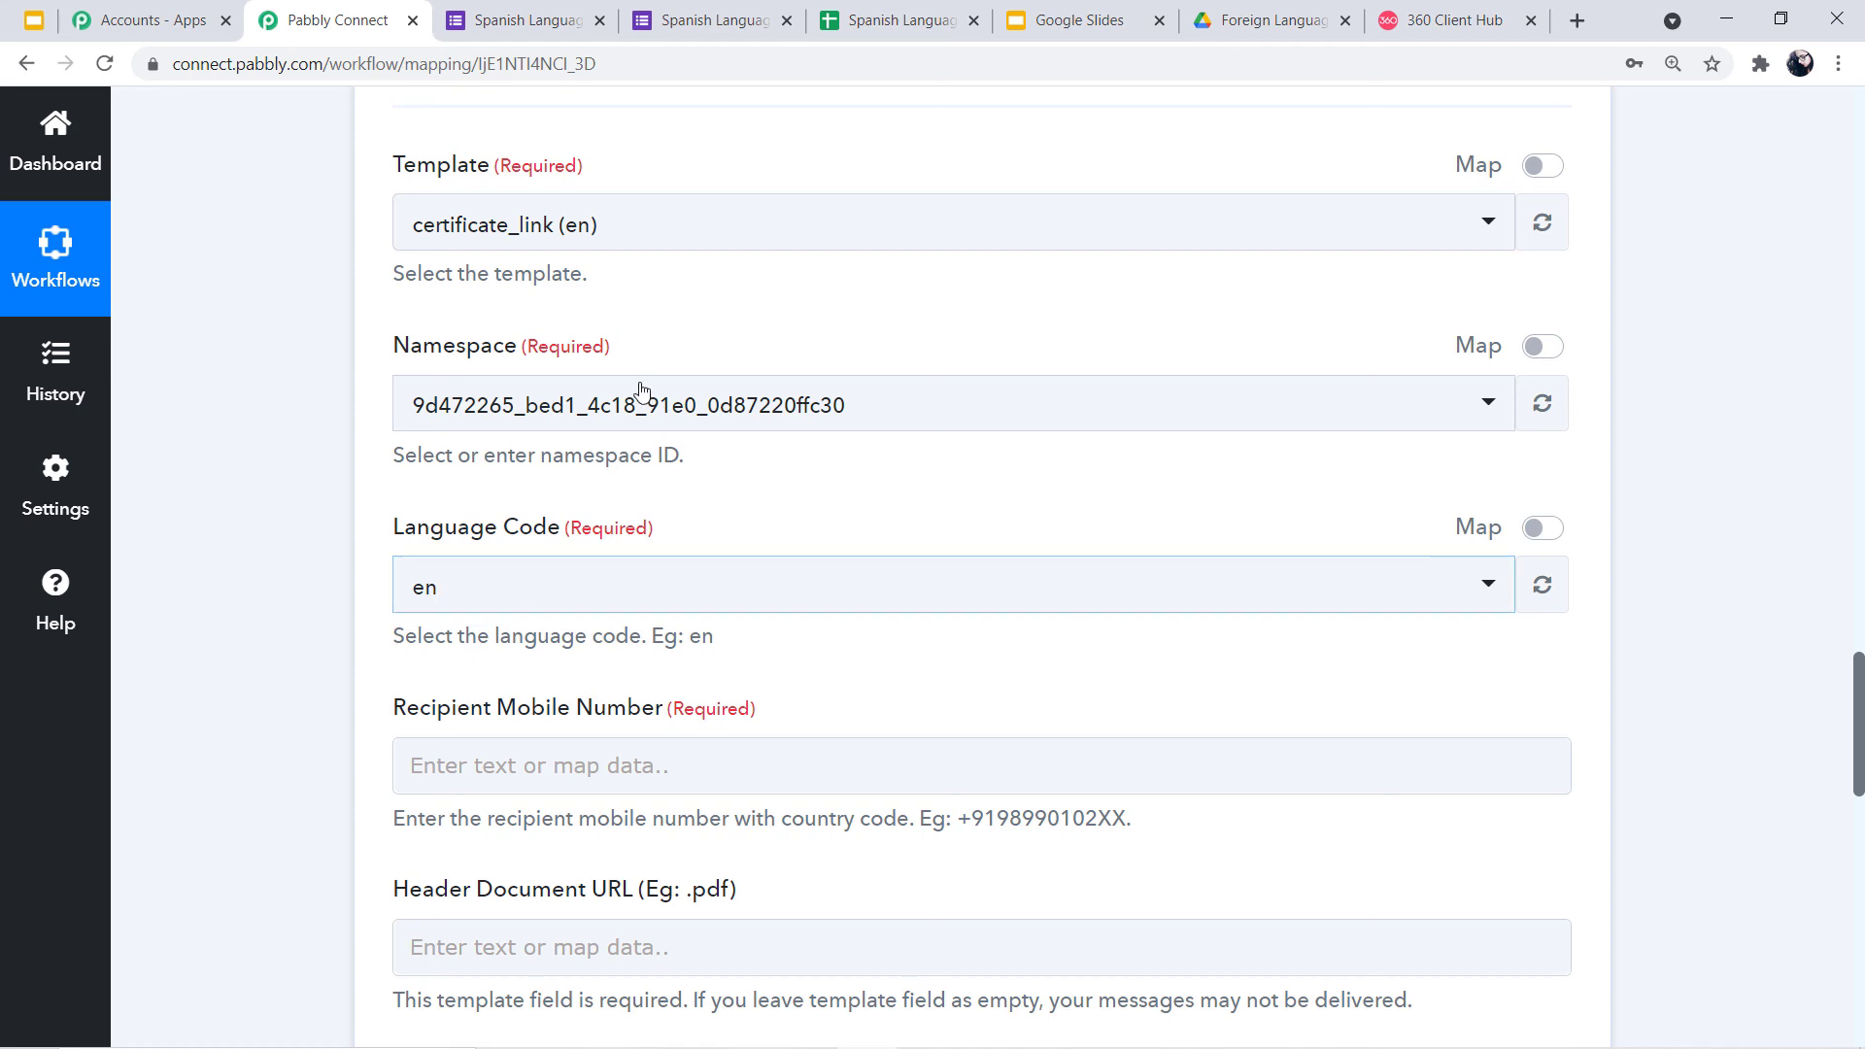
click(1440, 8)
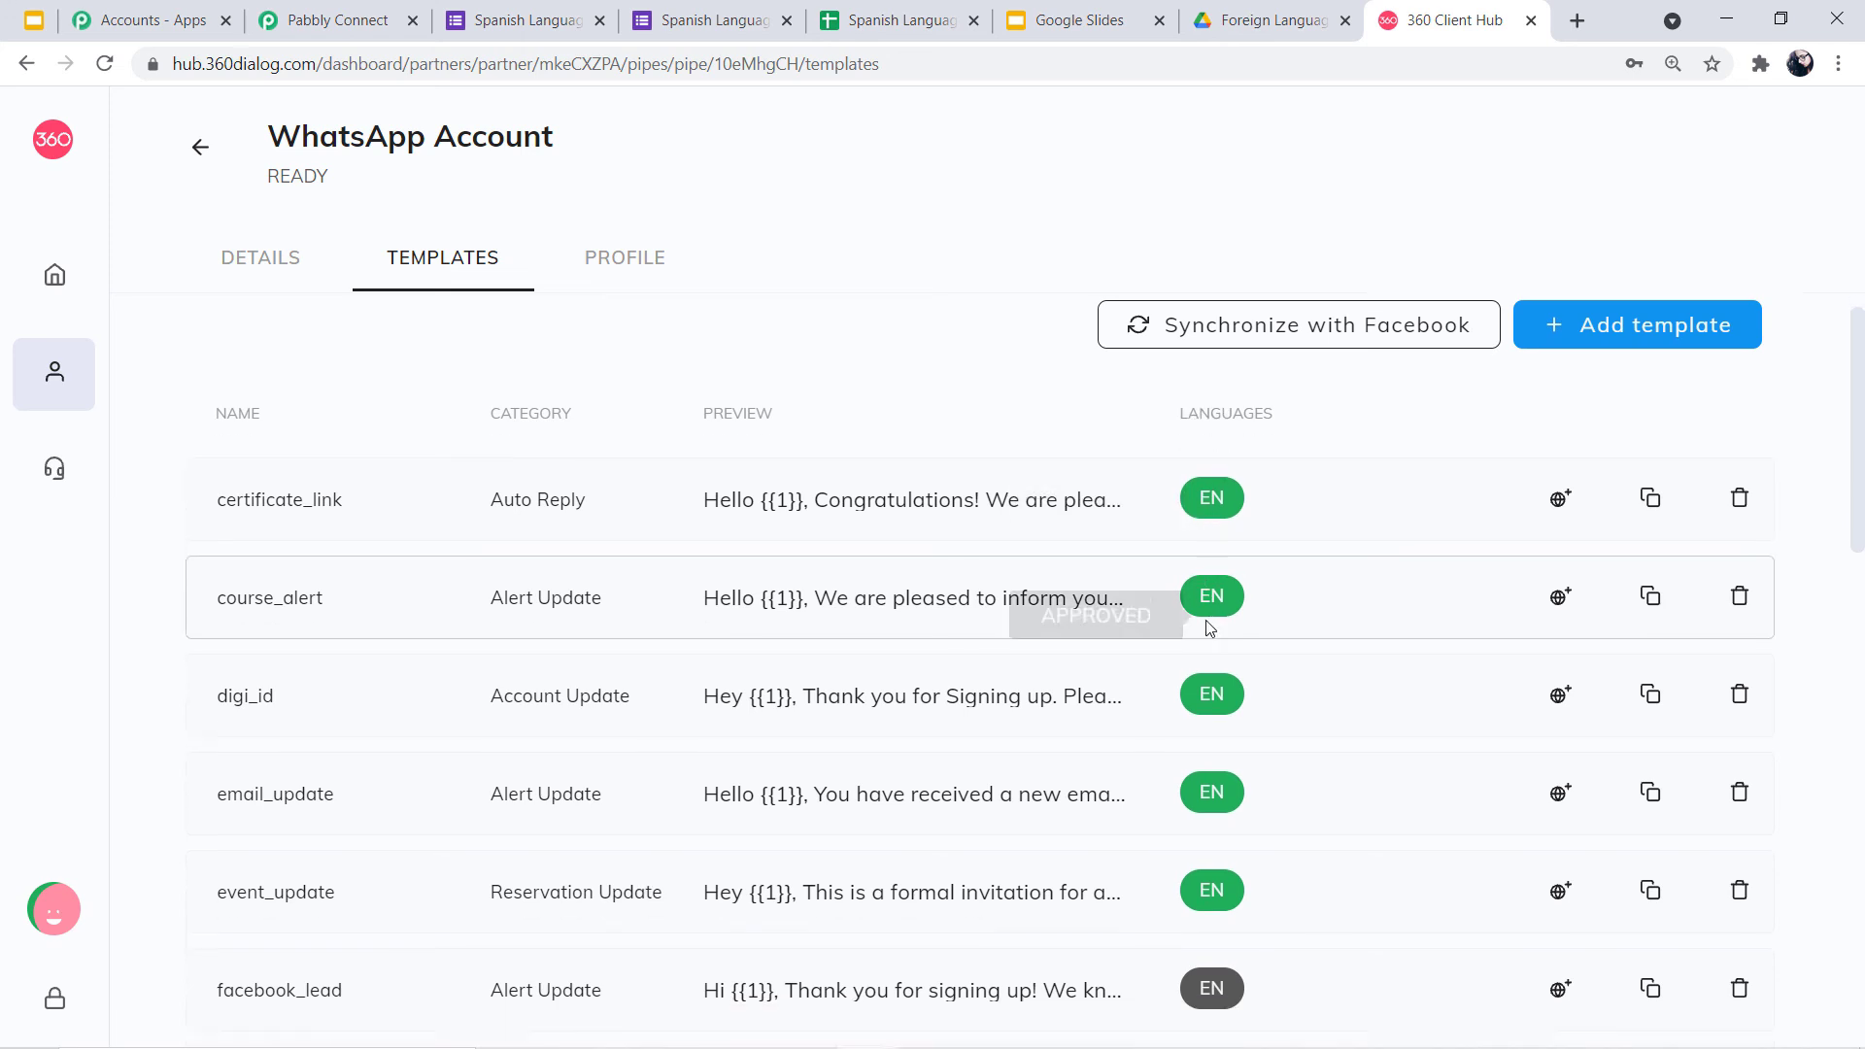
Confirm the certificate_link EN template is APPROVED, then go back to Pabbly Connect
scroll(1210, 622, down, 3)
scroll(1226, 783, up, 3)
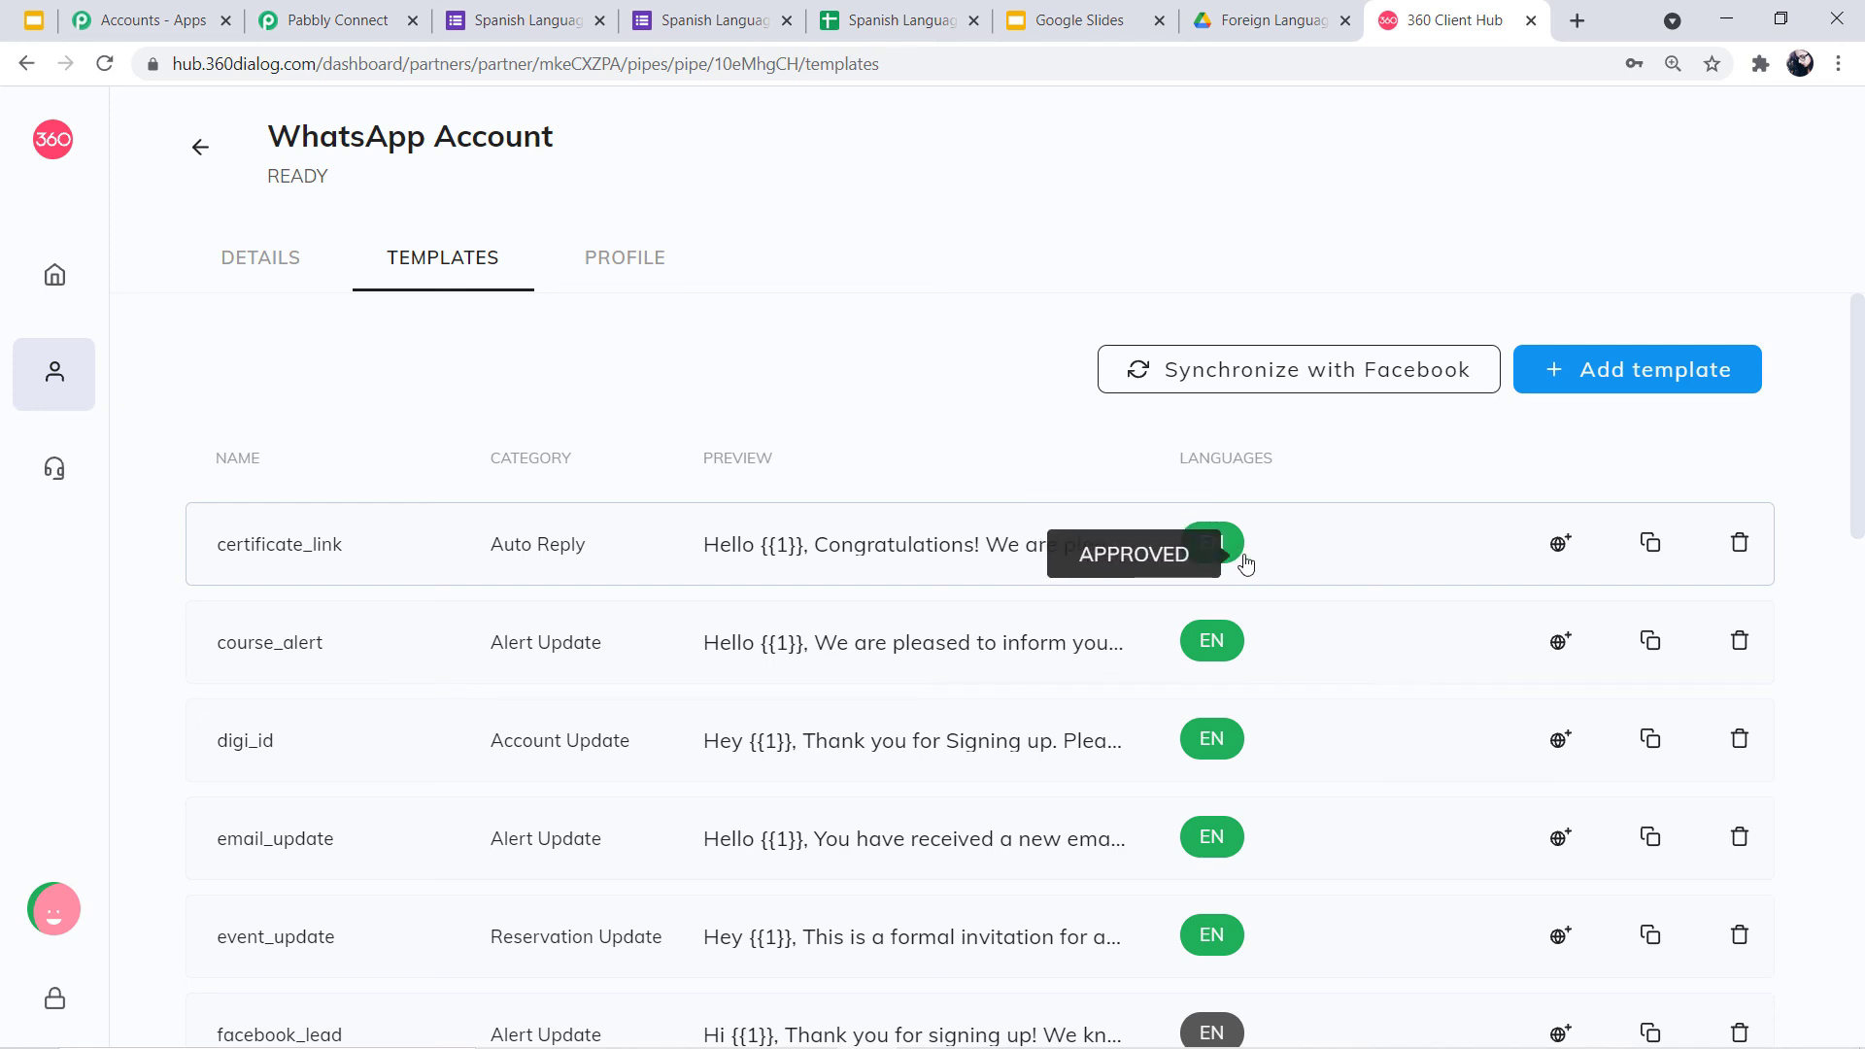
click(367, 10)
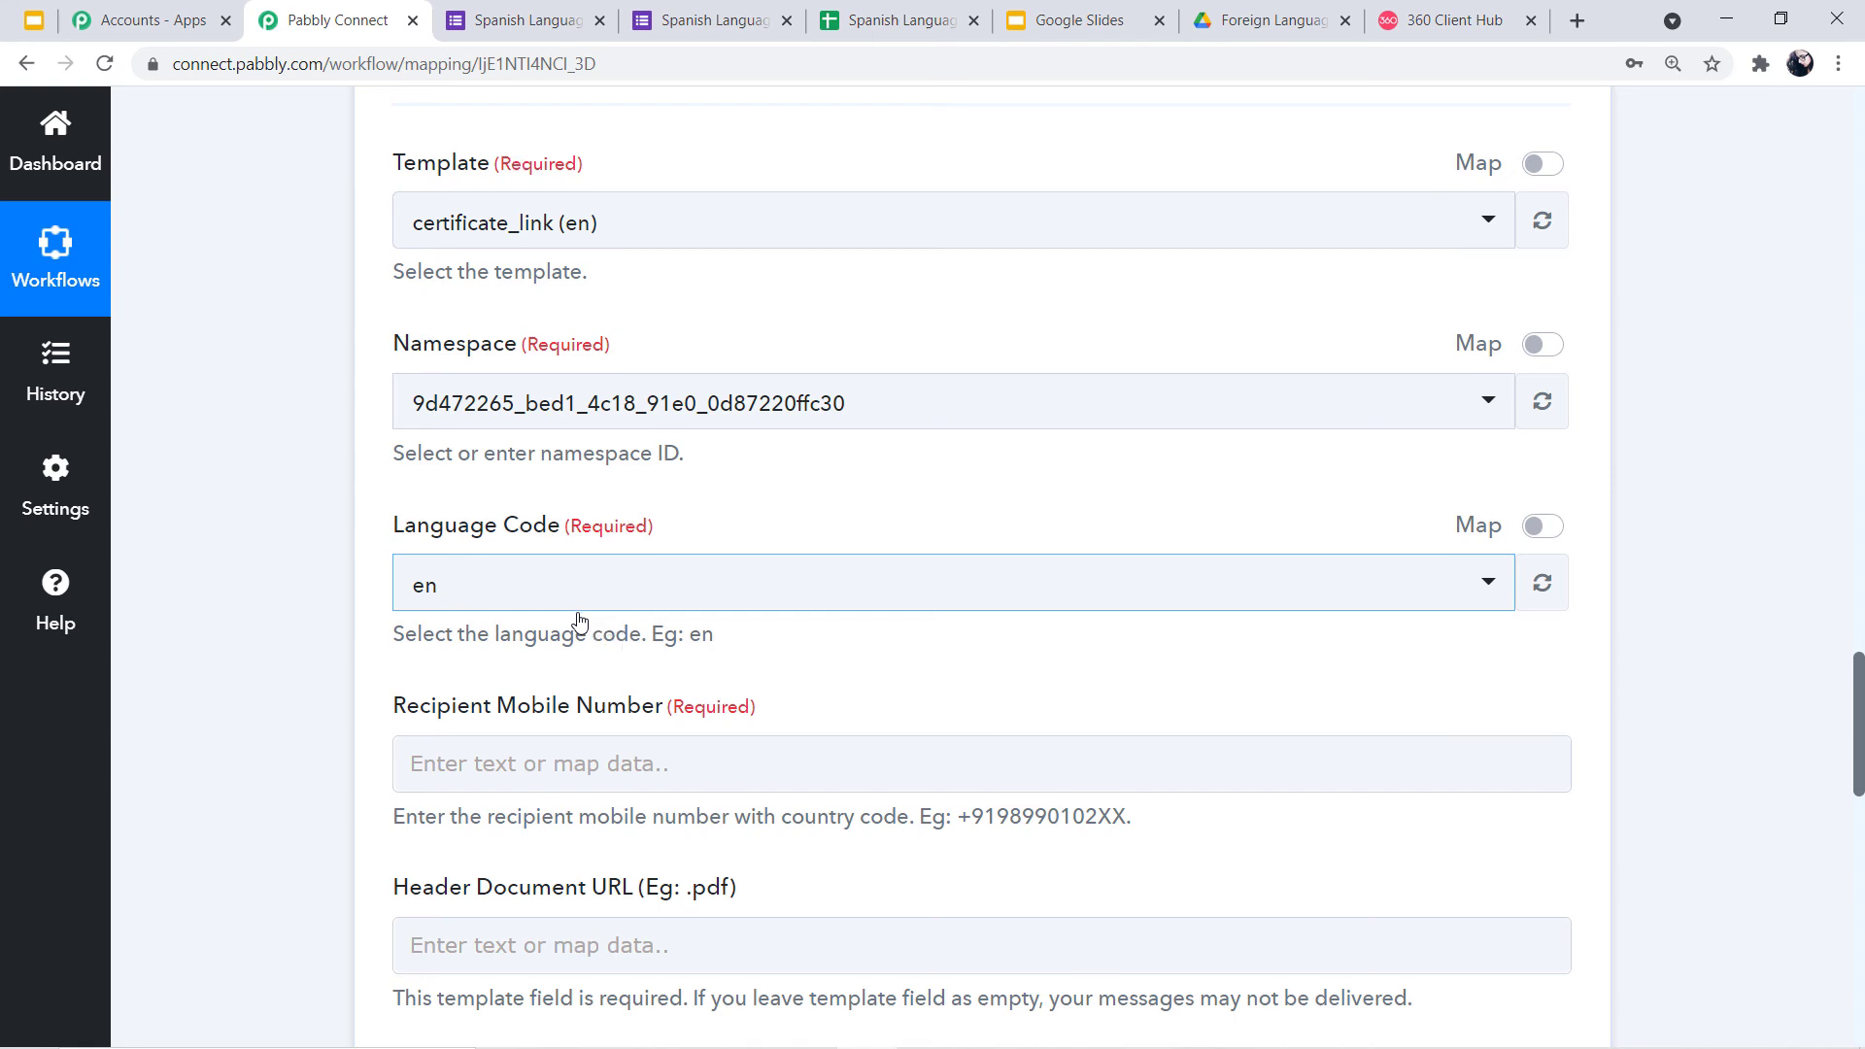
Map the Google Forms Phone Number field into Recipient Mobile Number
scroll(580, 622, down, 1)
scroll(583, 621, down, 2)
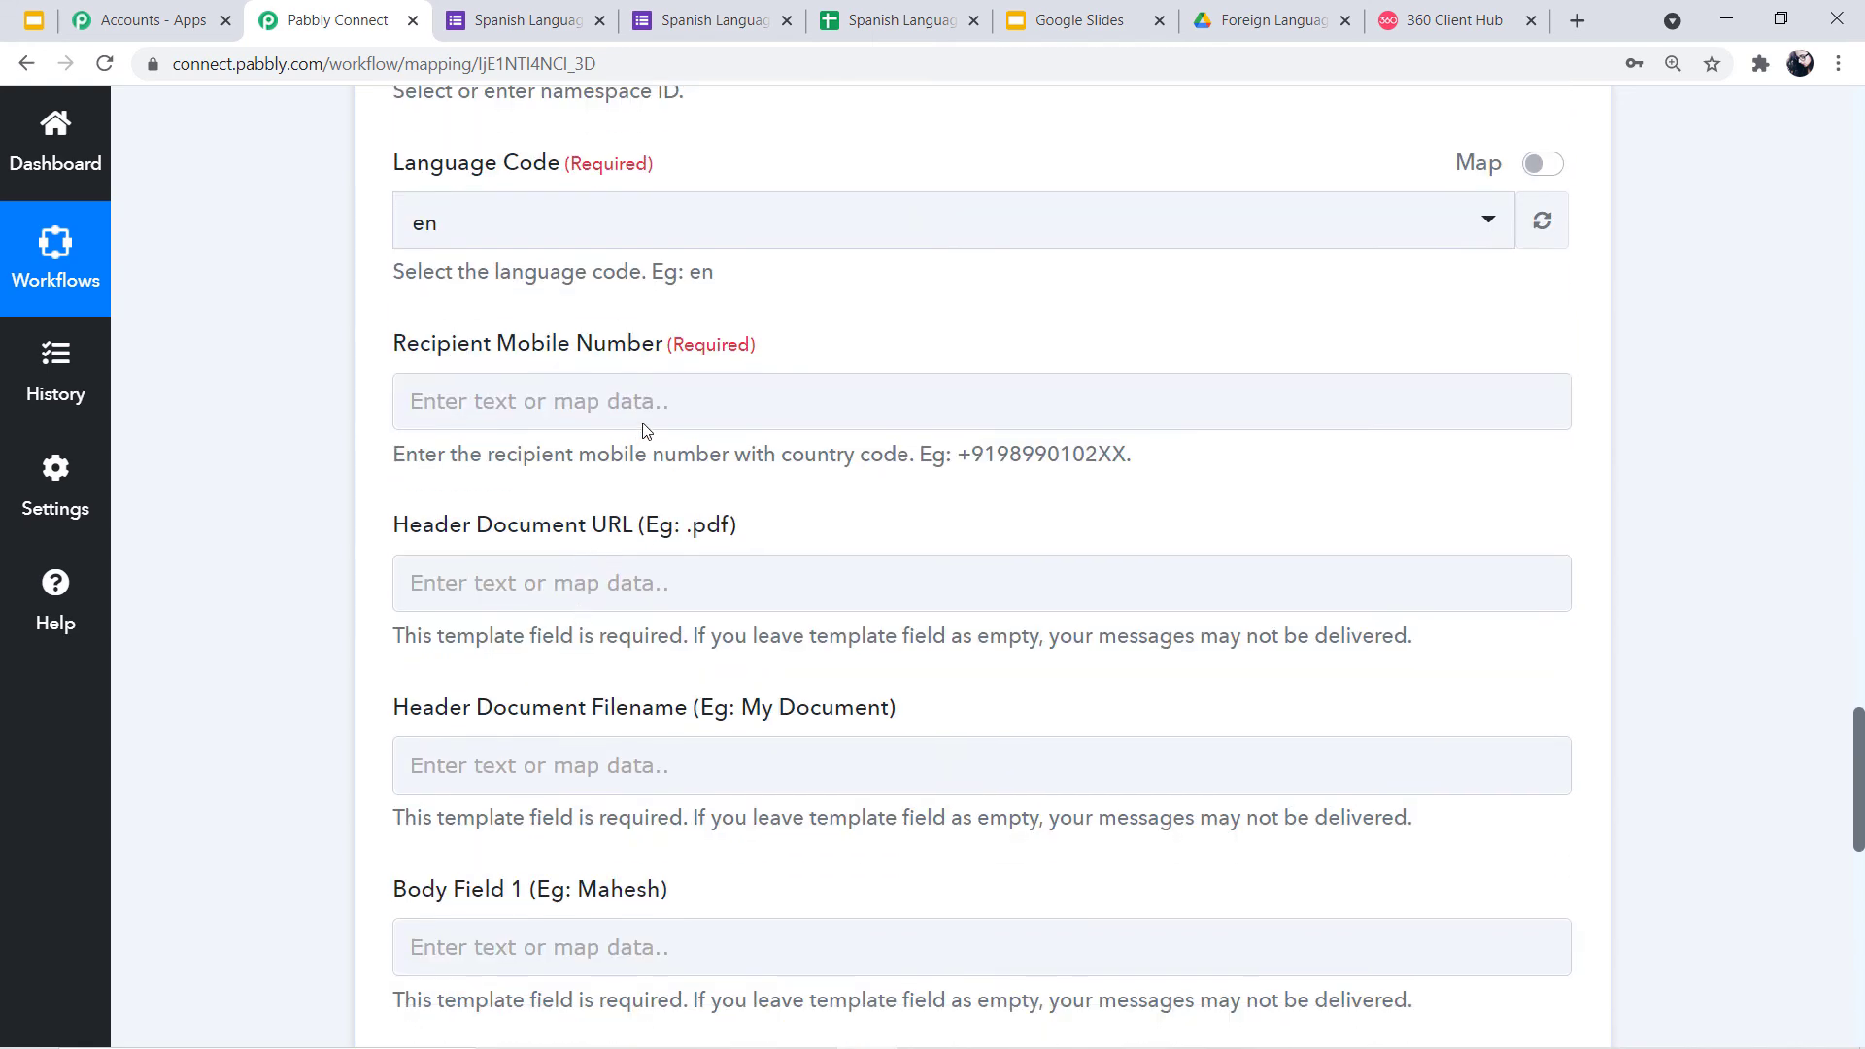
click(663, 386)
click(773, 664)
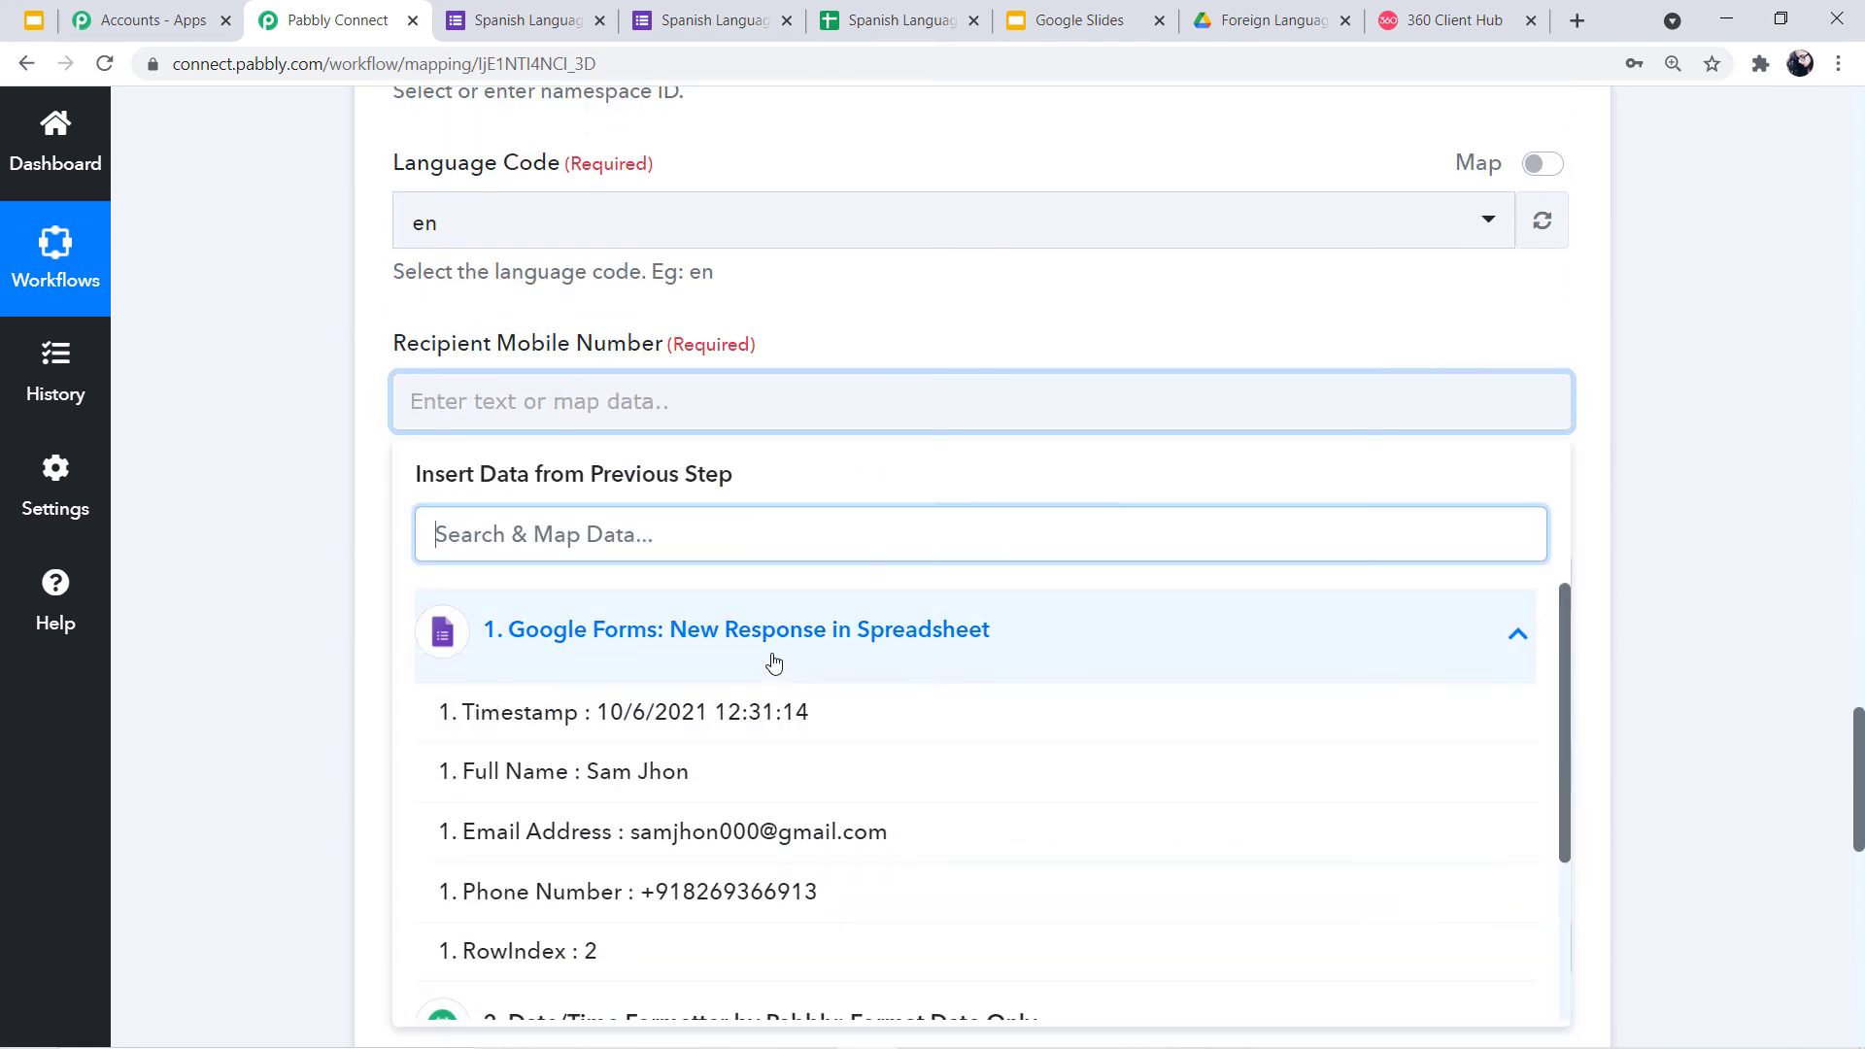
scroll(774, 663, down, 1)
click(774, 770)
click(348, 550)
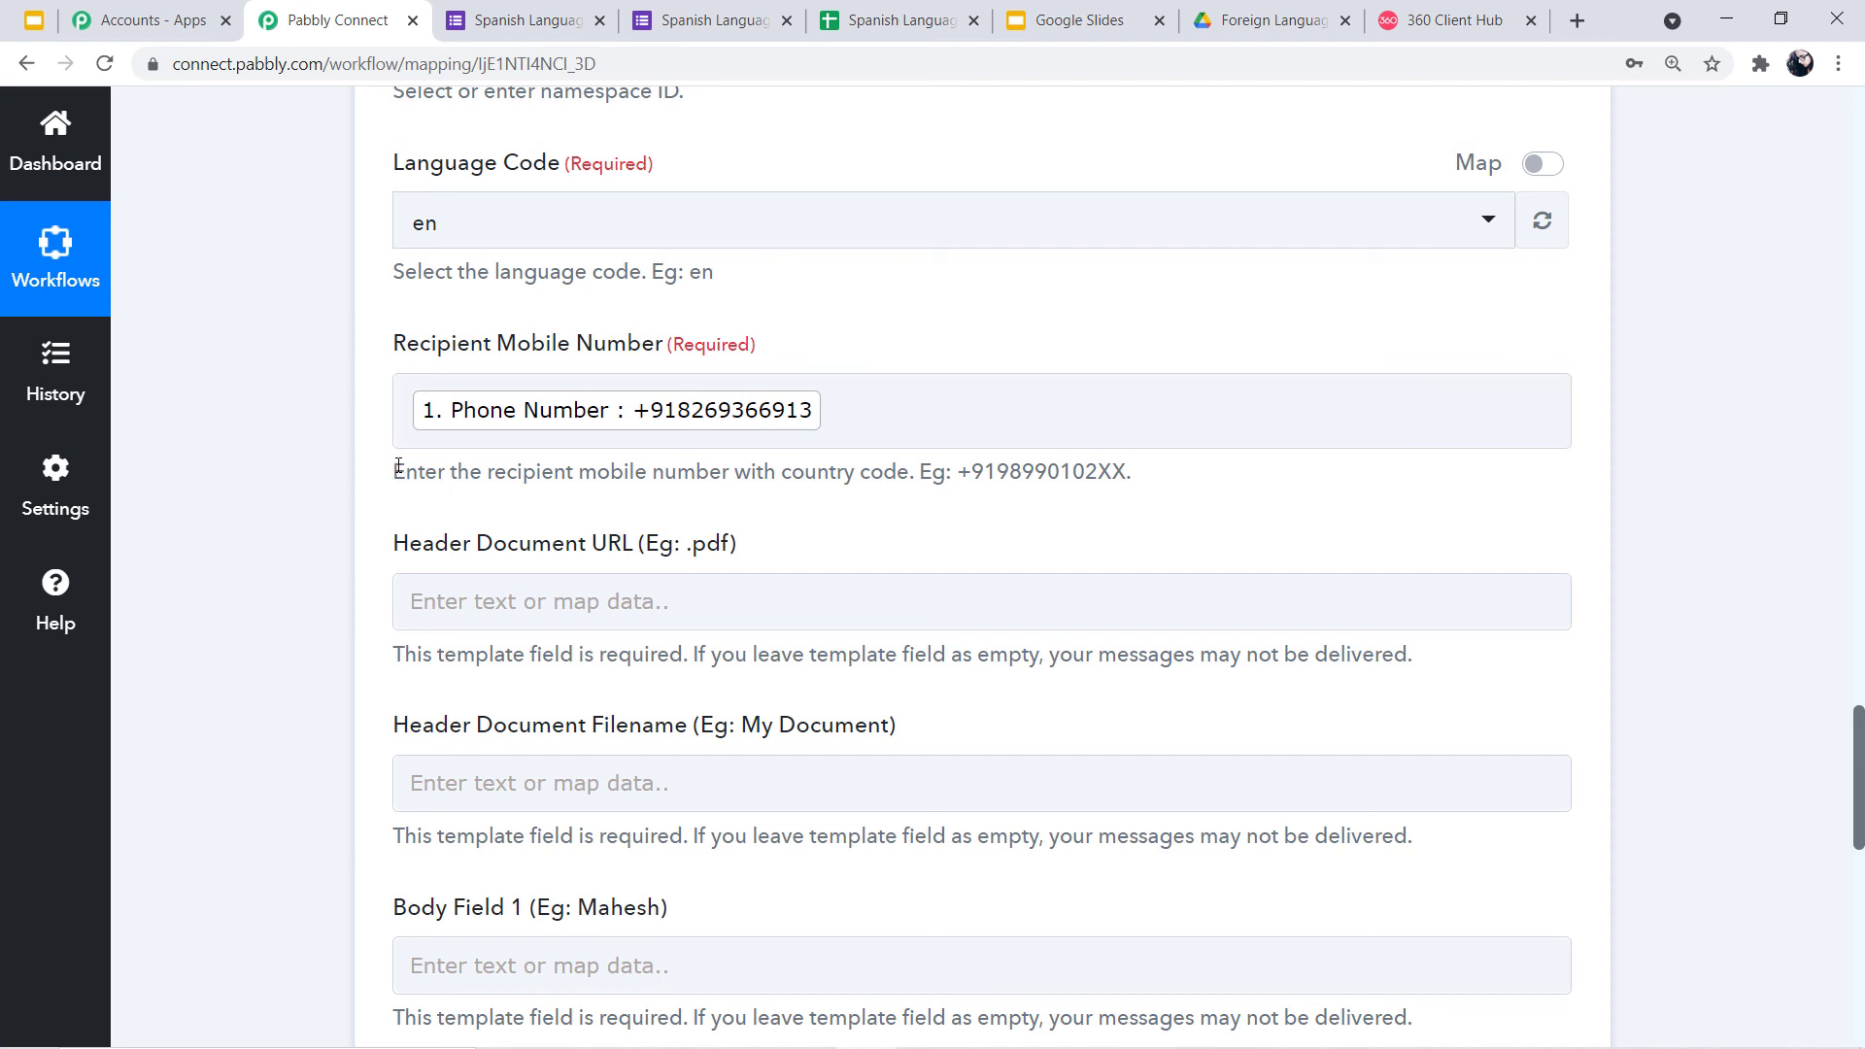
Check the mapped phone number against the field's country-code format hint
drag(398, 468, 540, 474)
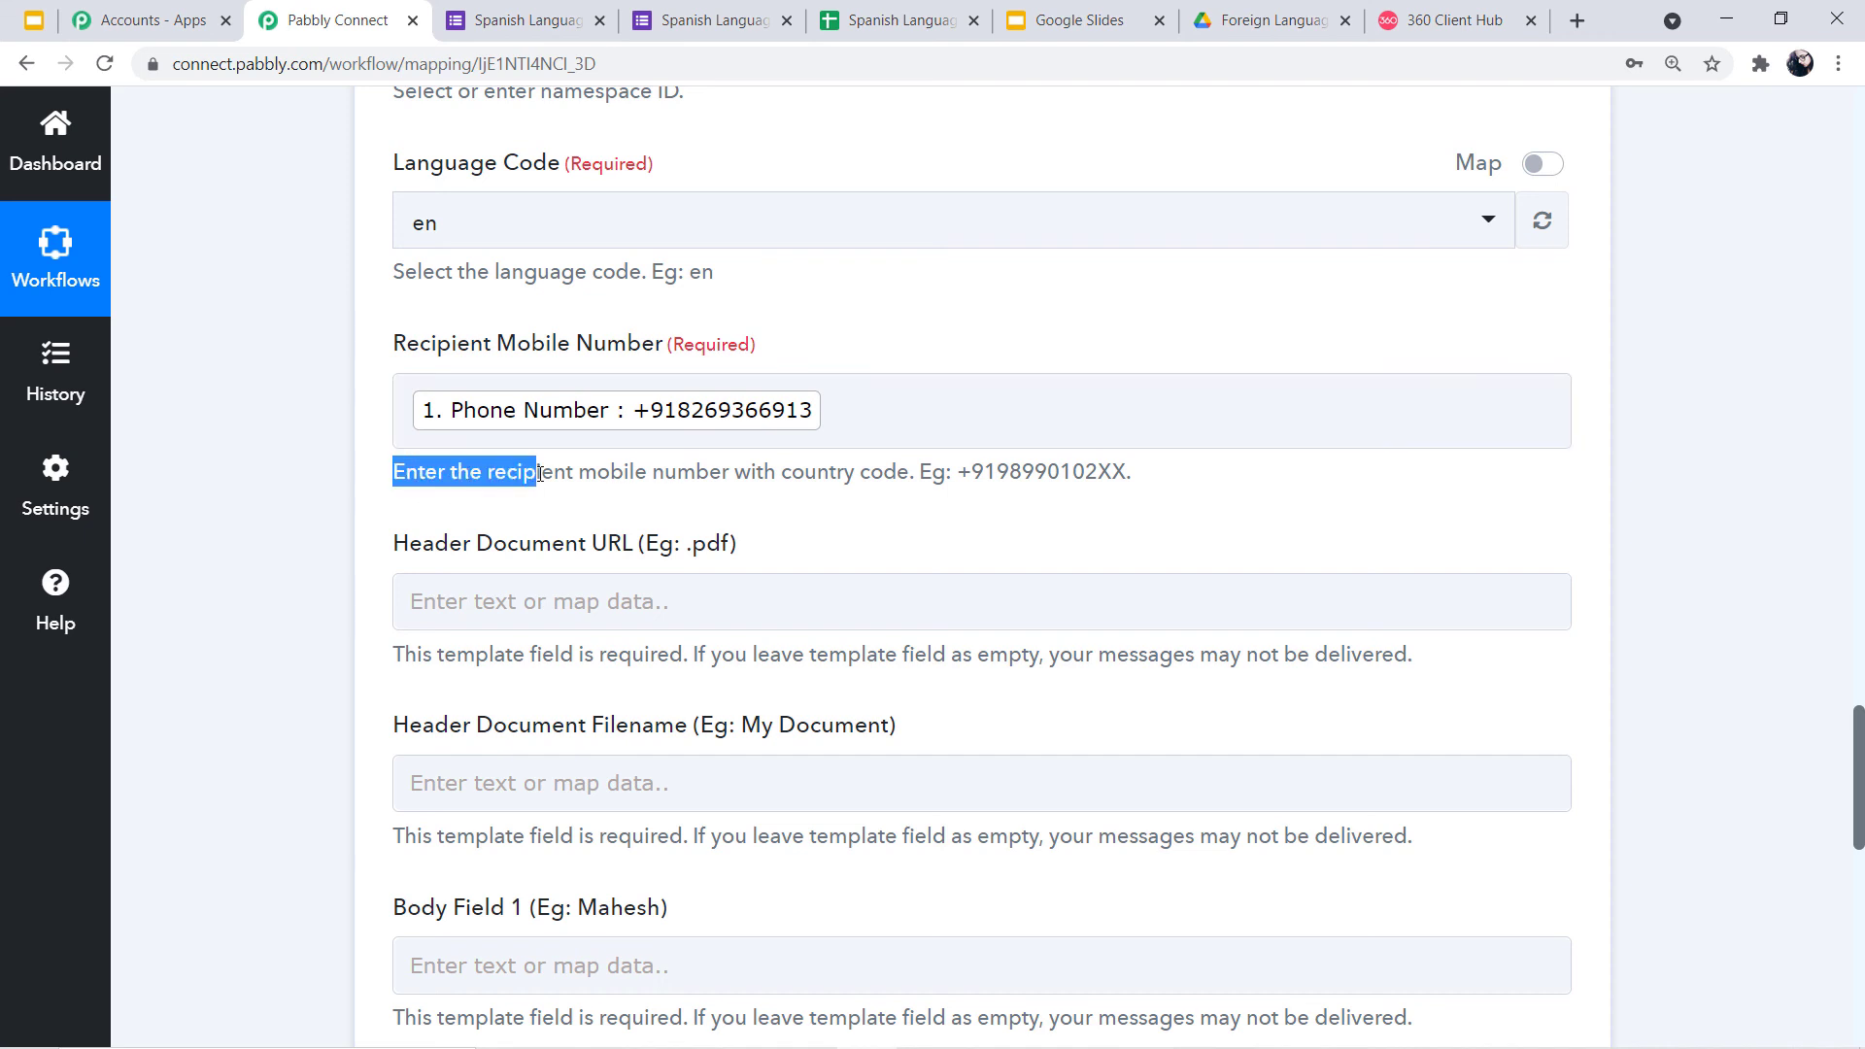
click(459, 499)
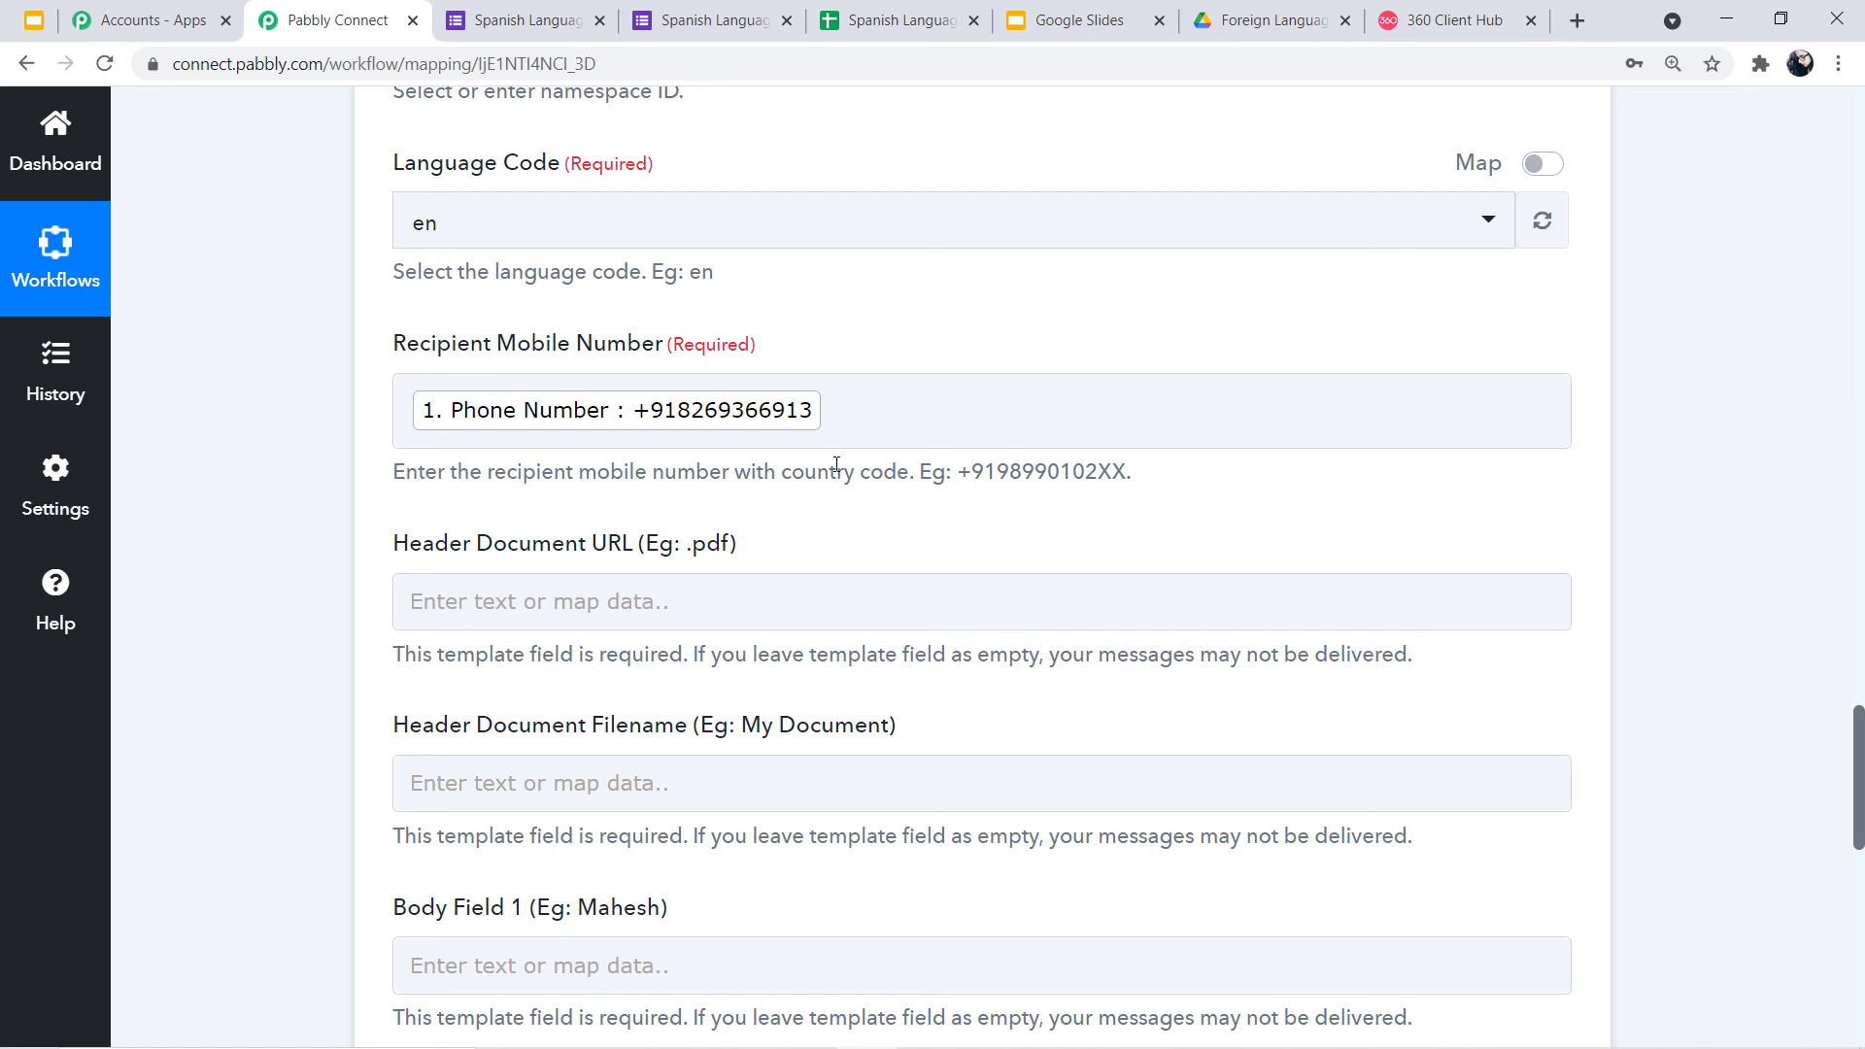
click(692, 406)
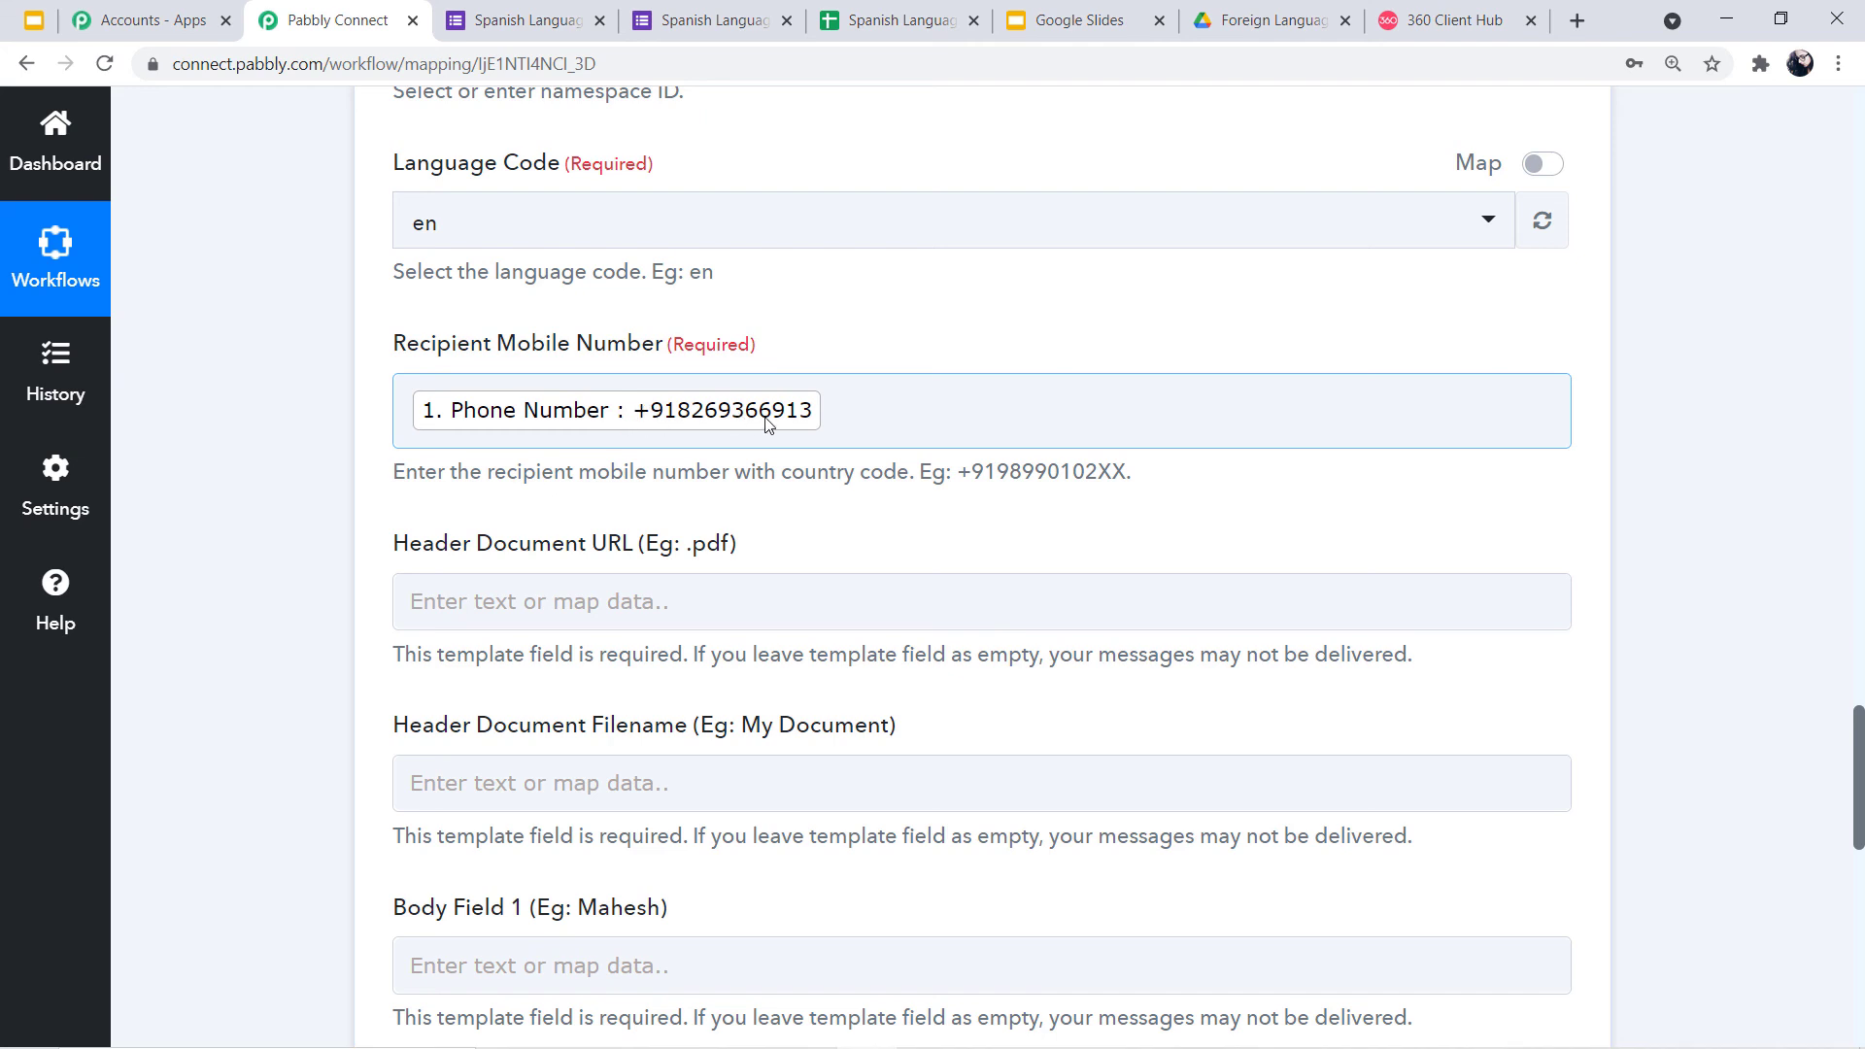
drag(398, 482, 997, 499)
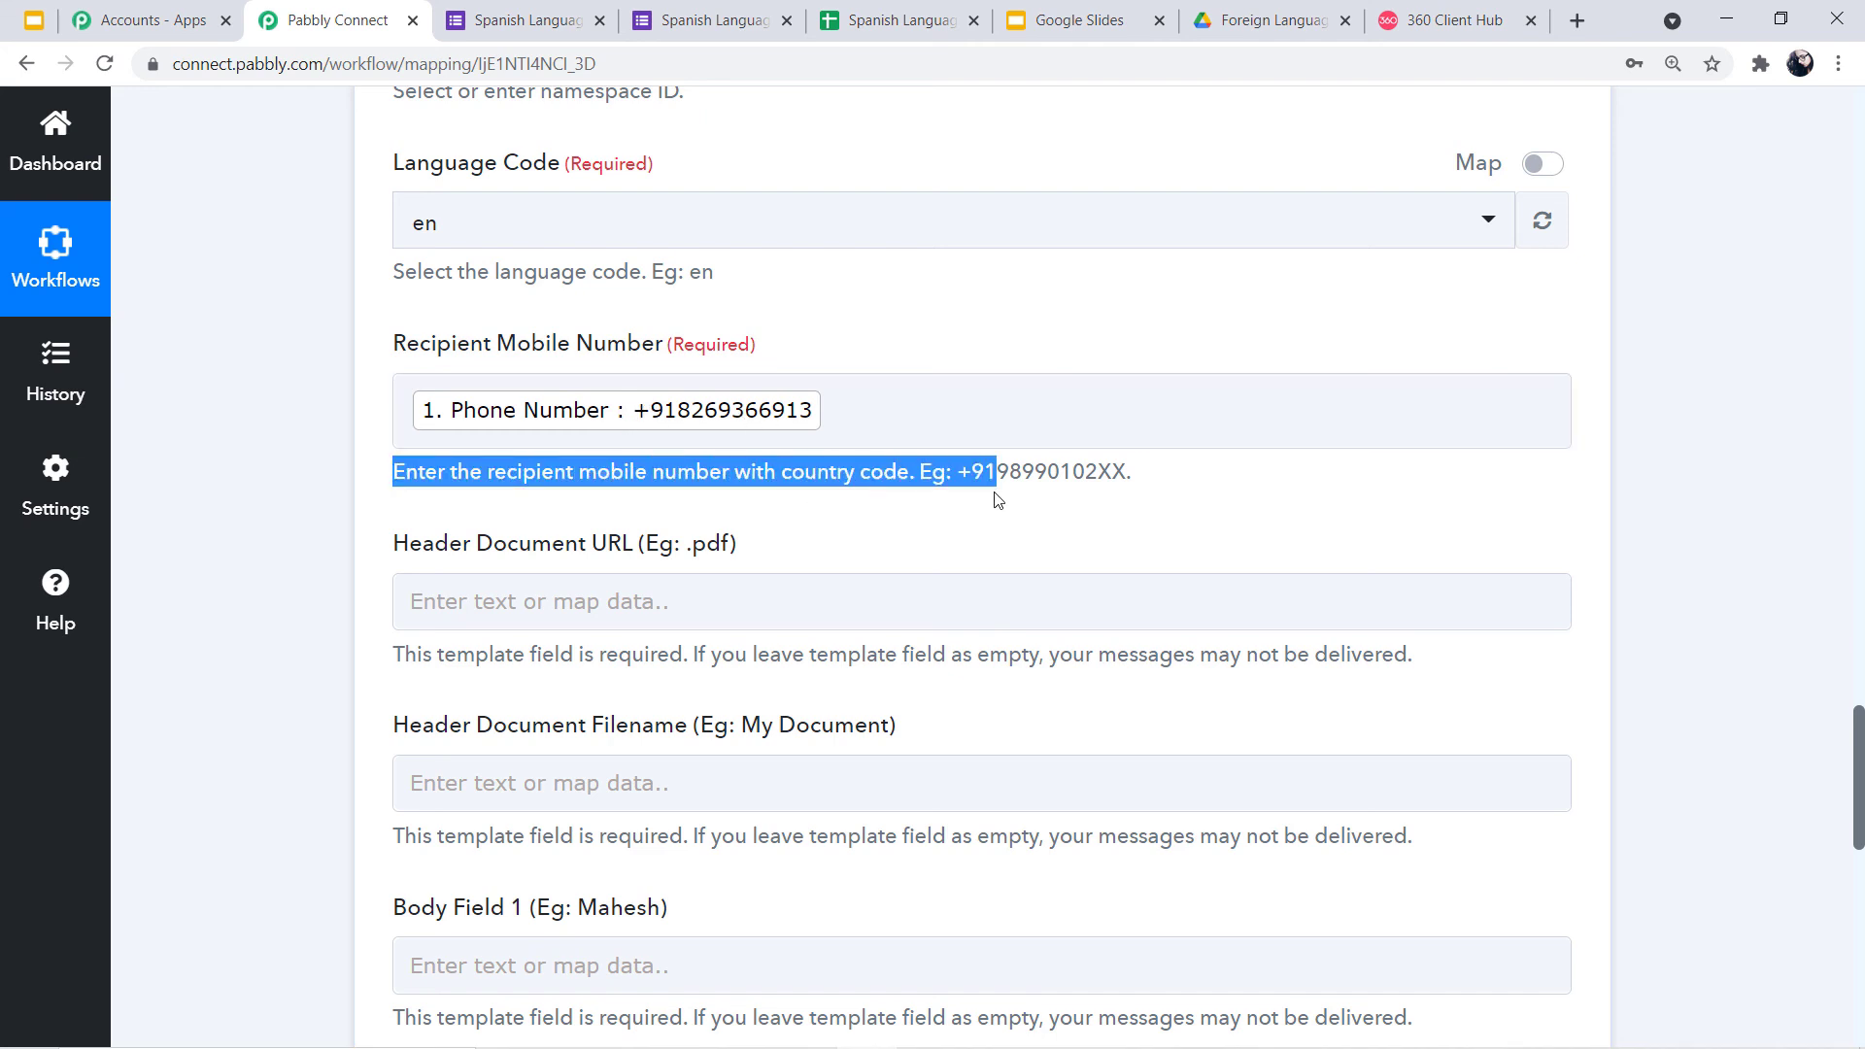
click(1206, 528)
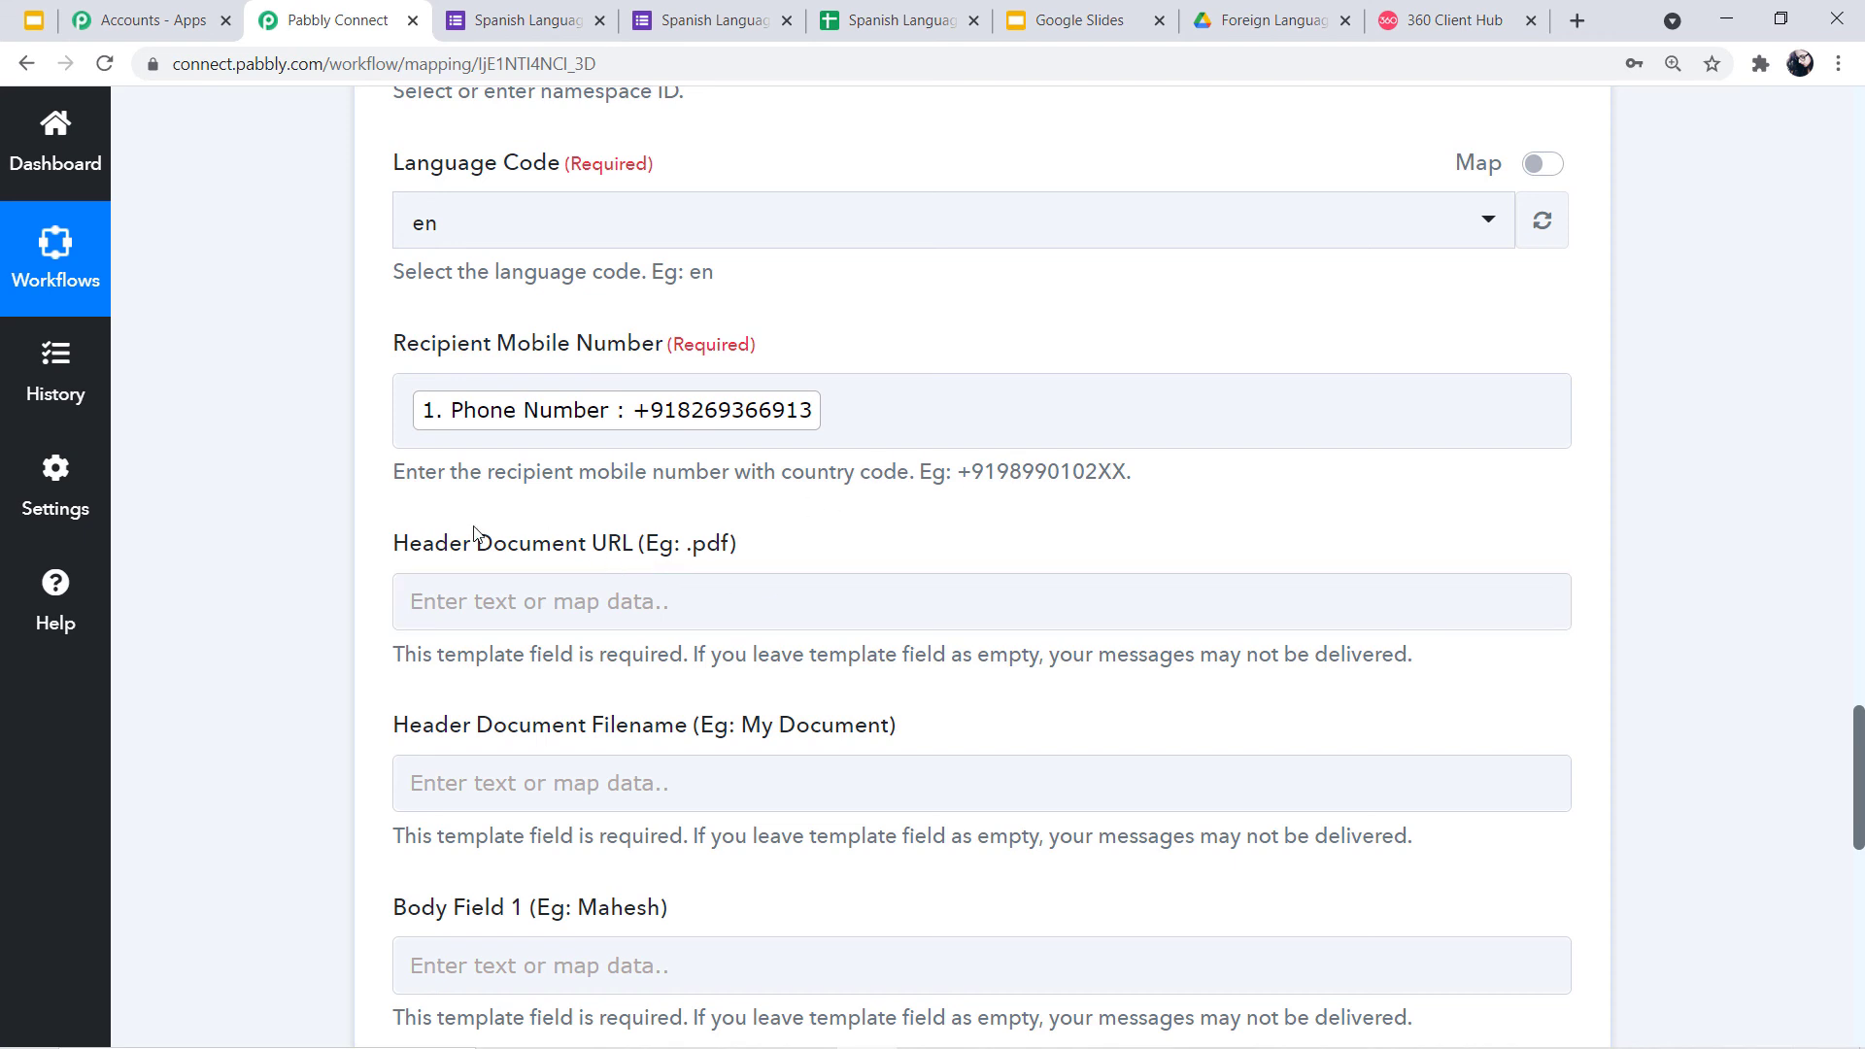
click(635, 581)
Map Header Document URL to the Google Drive share step's Res2 ExportLinks Application/pdf link
click(714, 592)
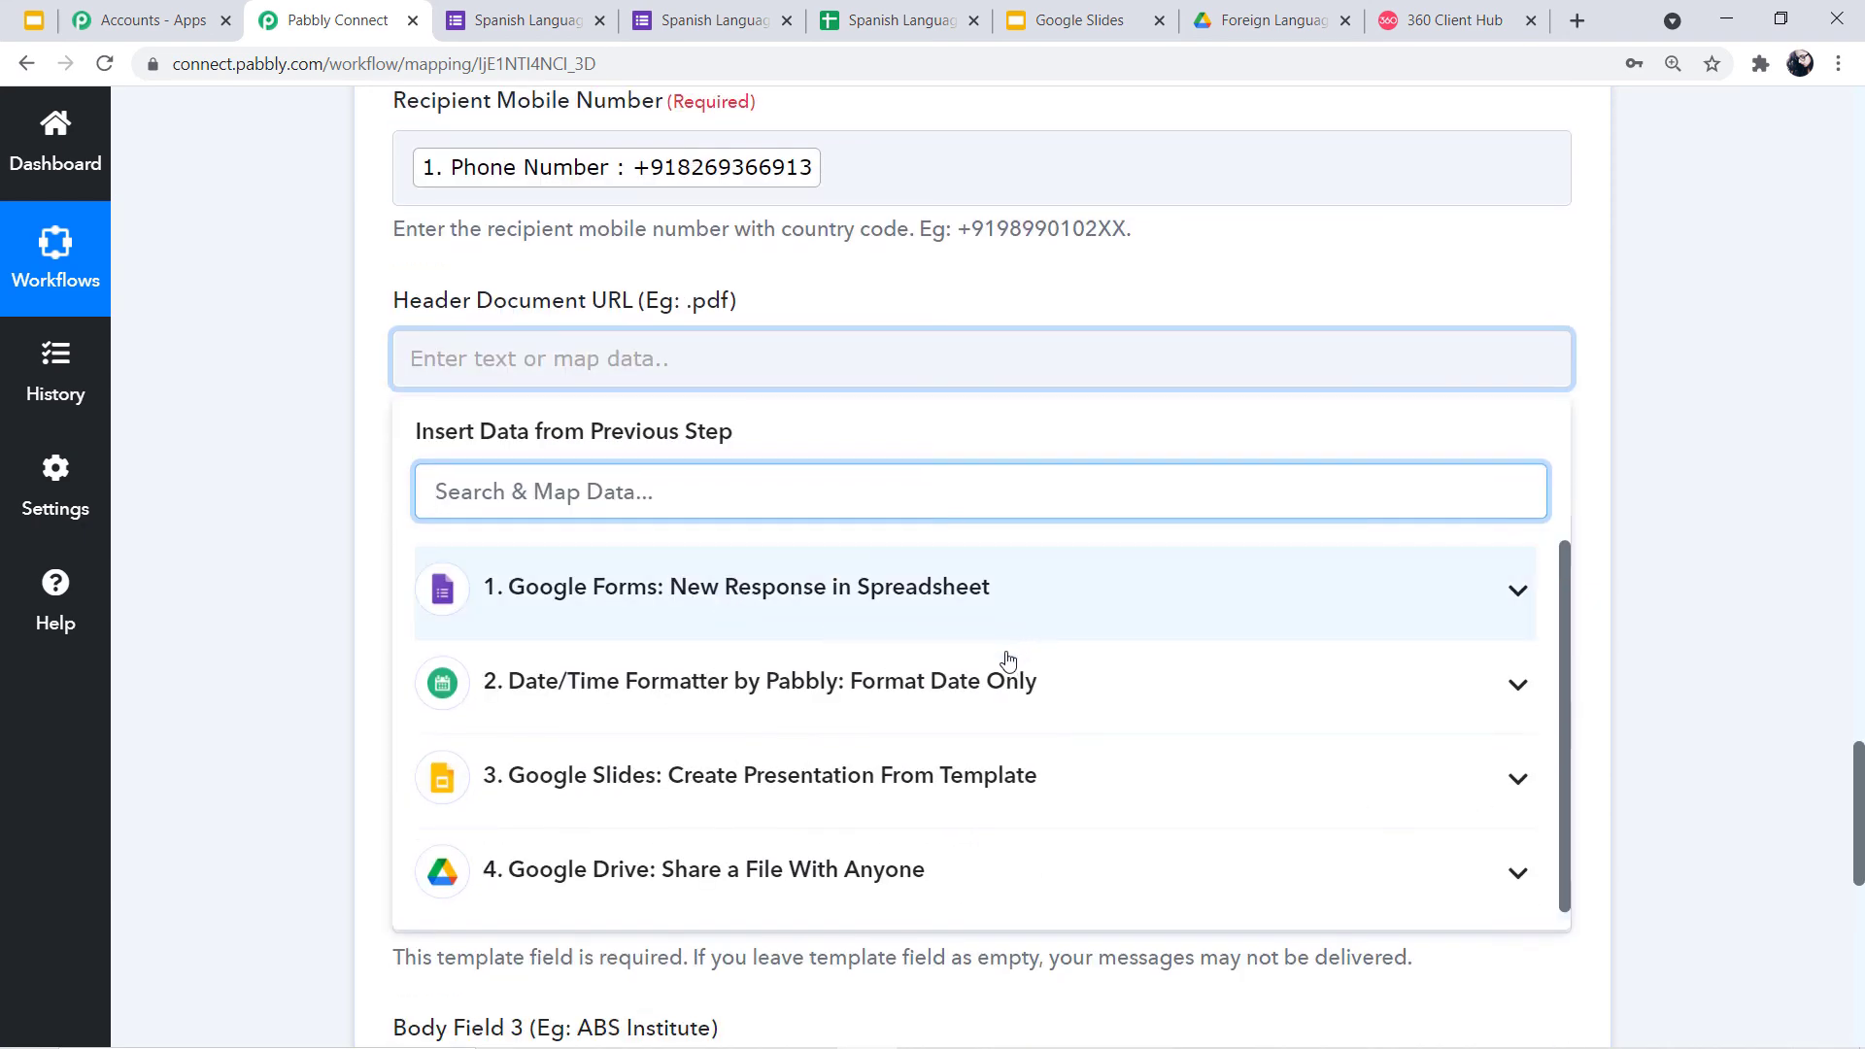
click(730, 878)
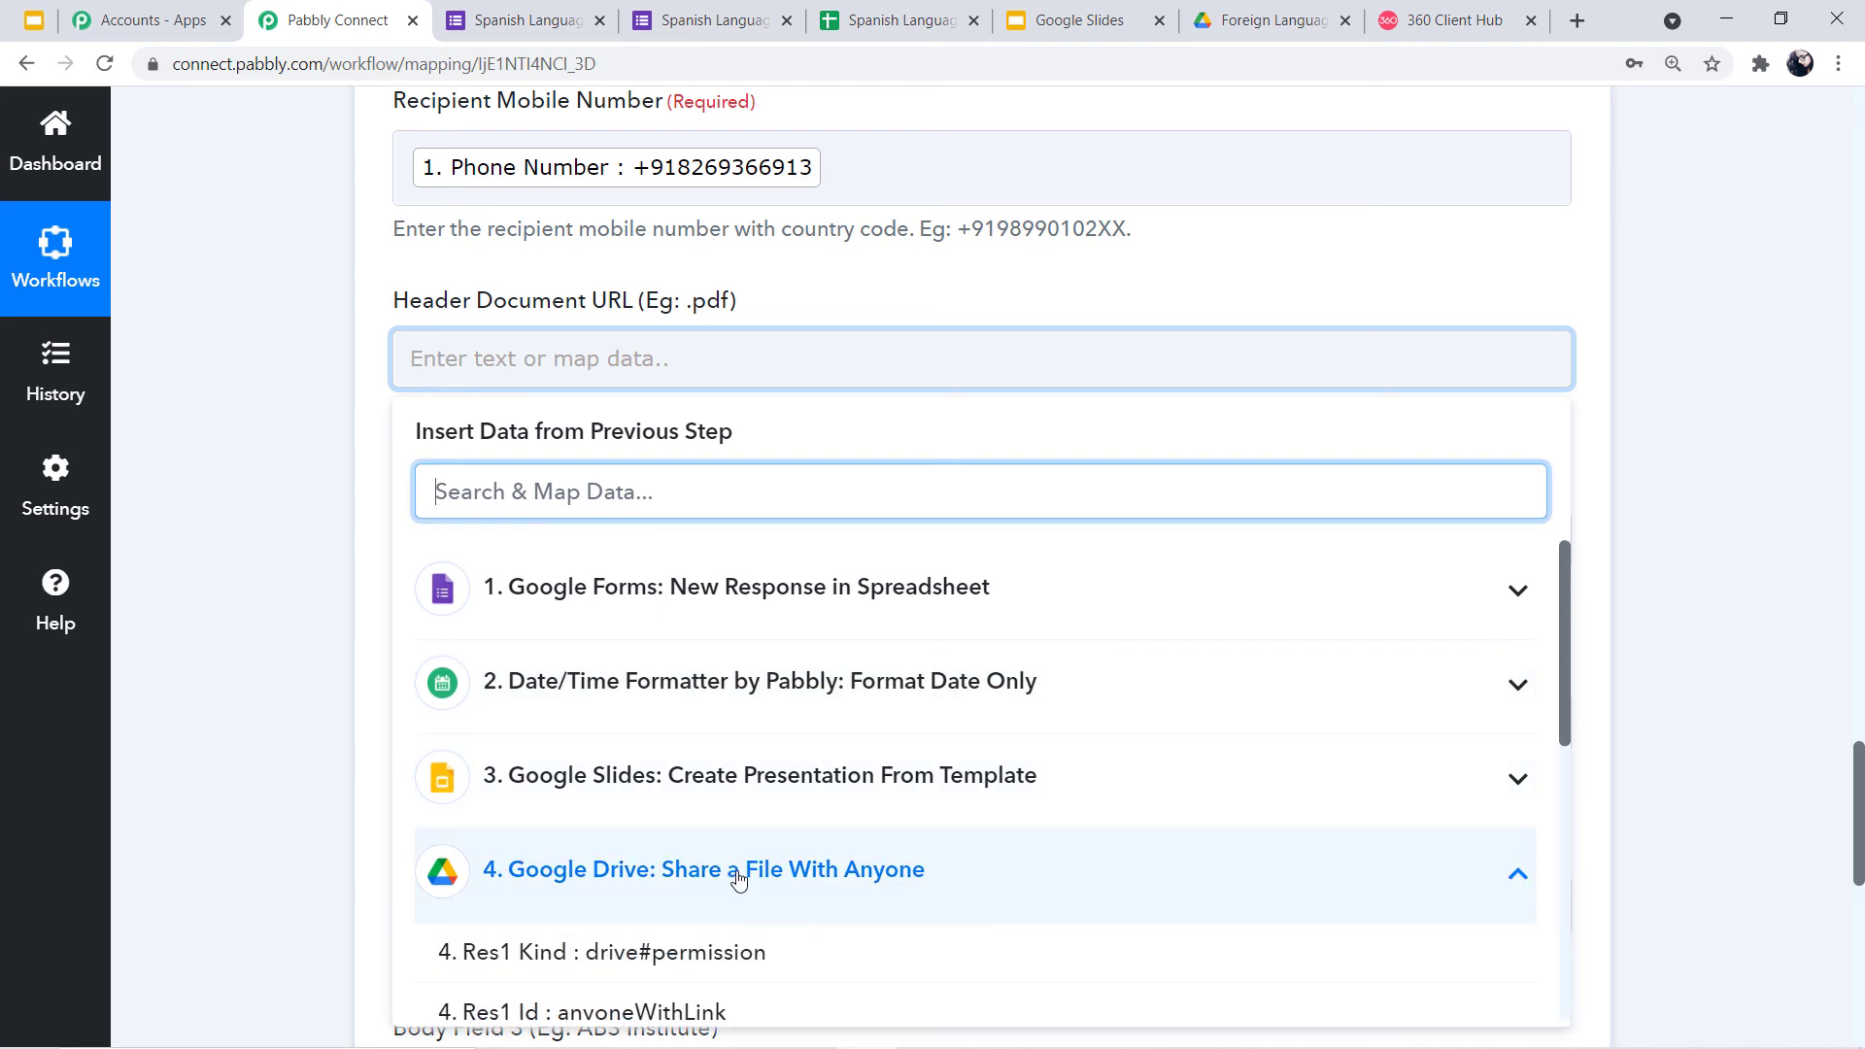
scroll(738, 879, down, 6)
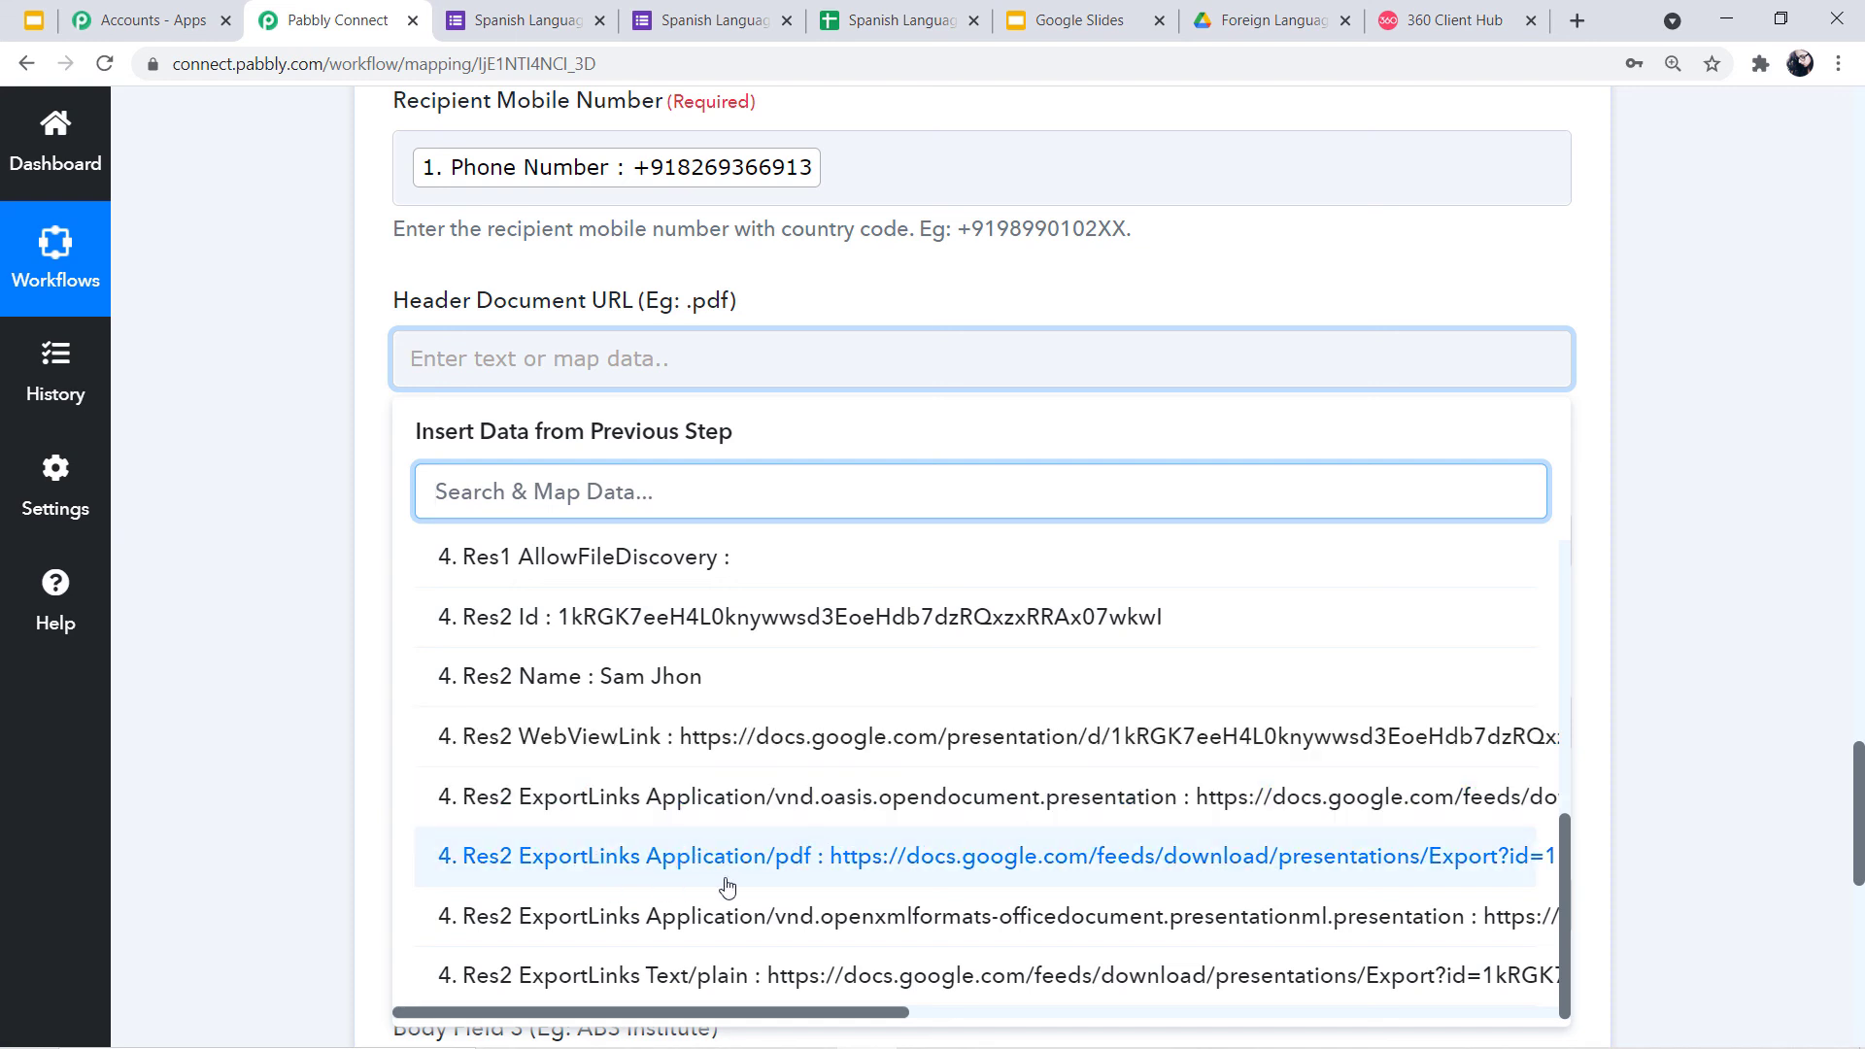
click(831, 879)
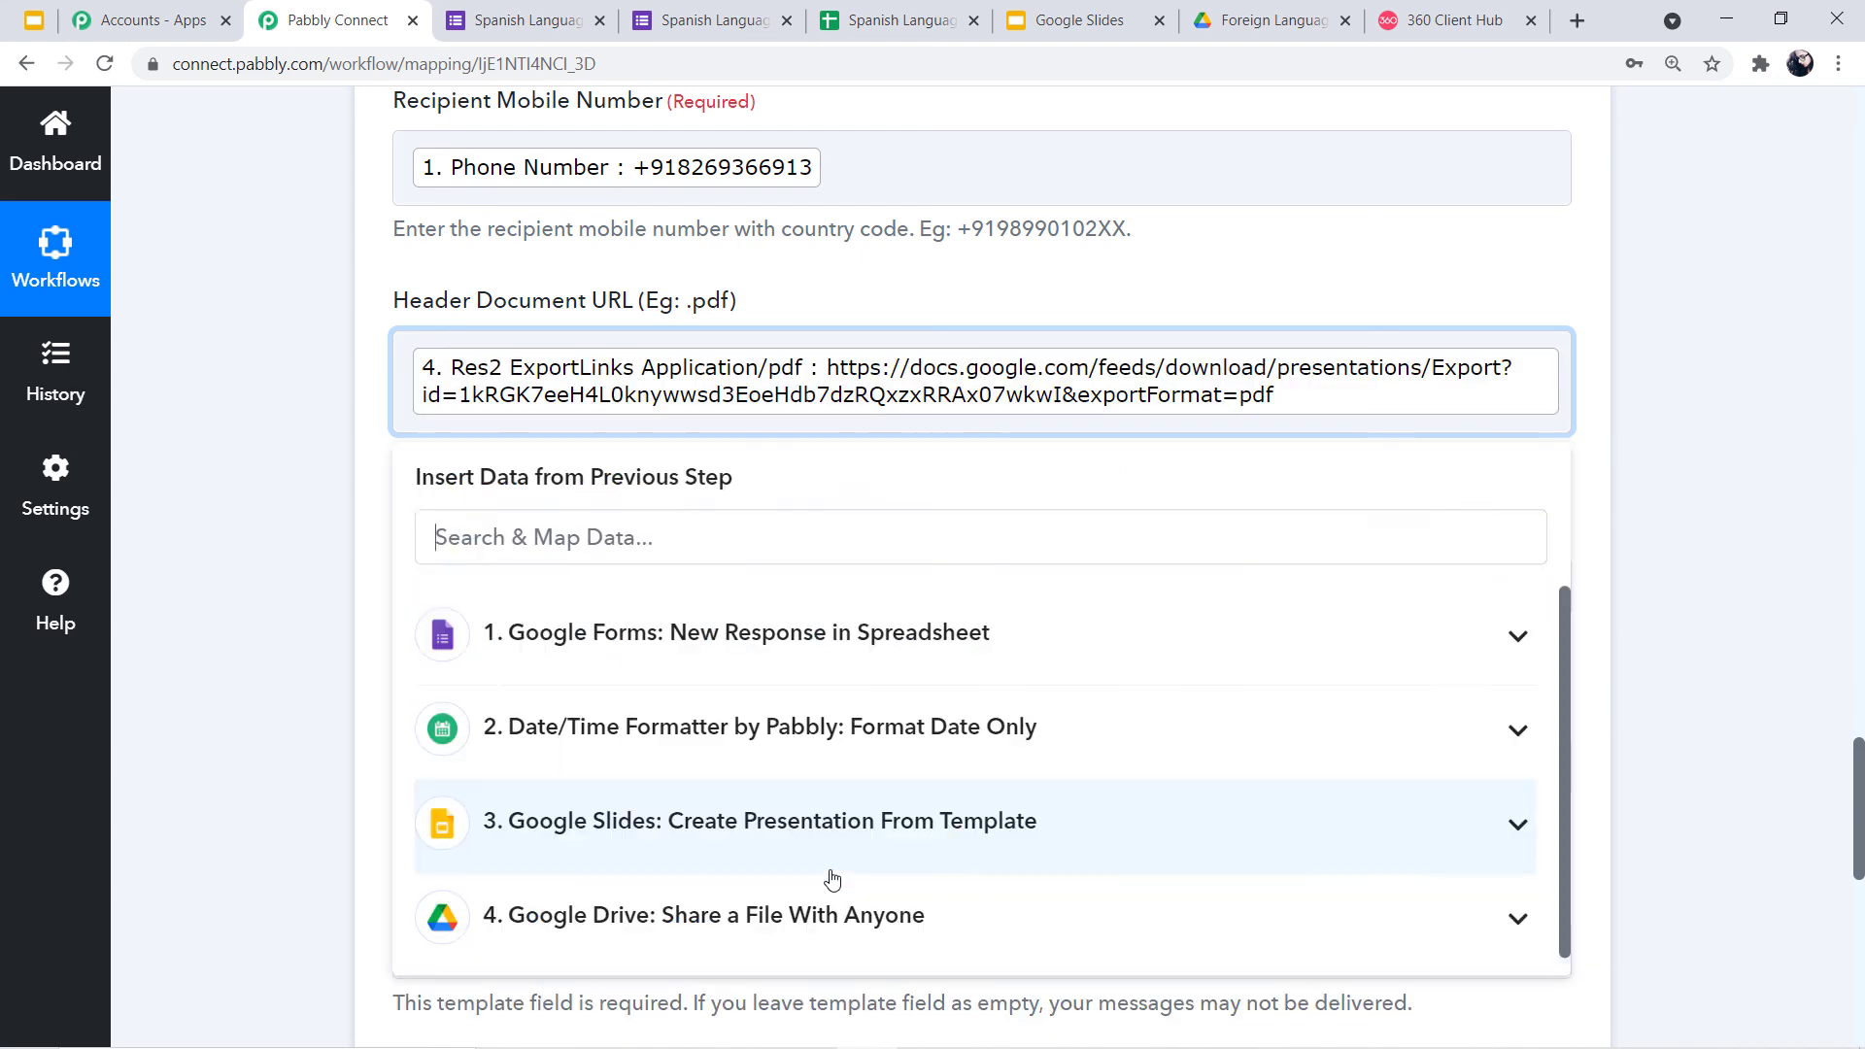
click(267, 649)
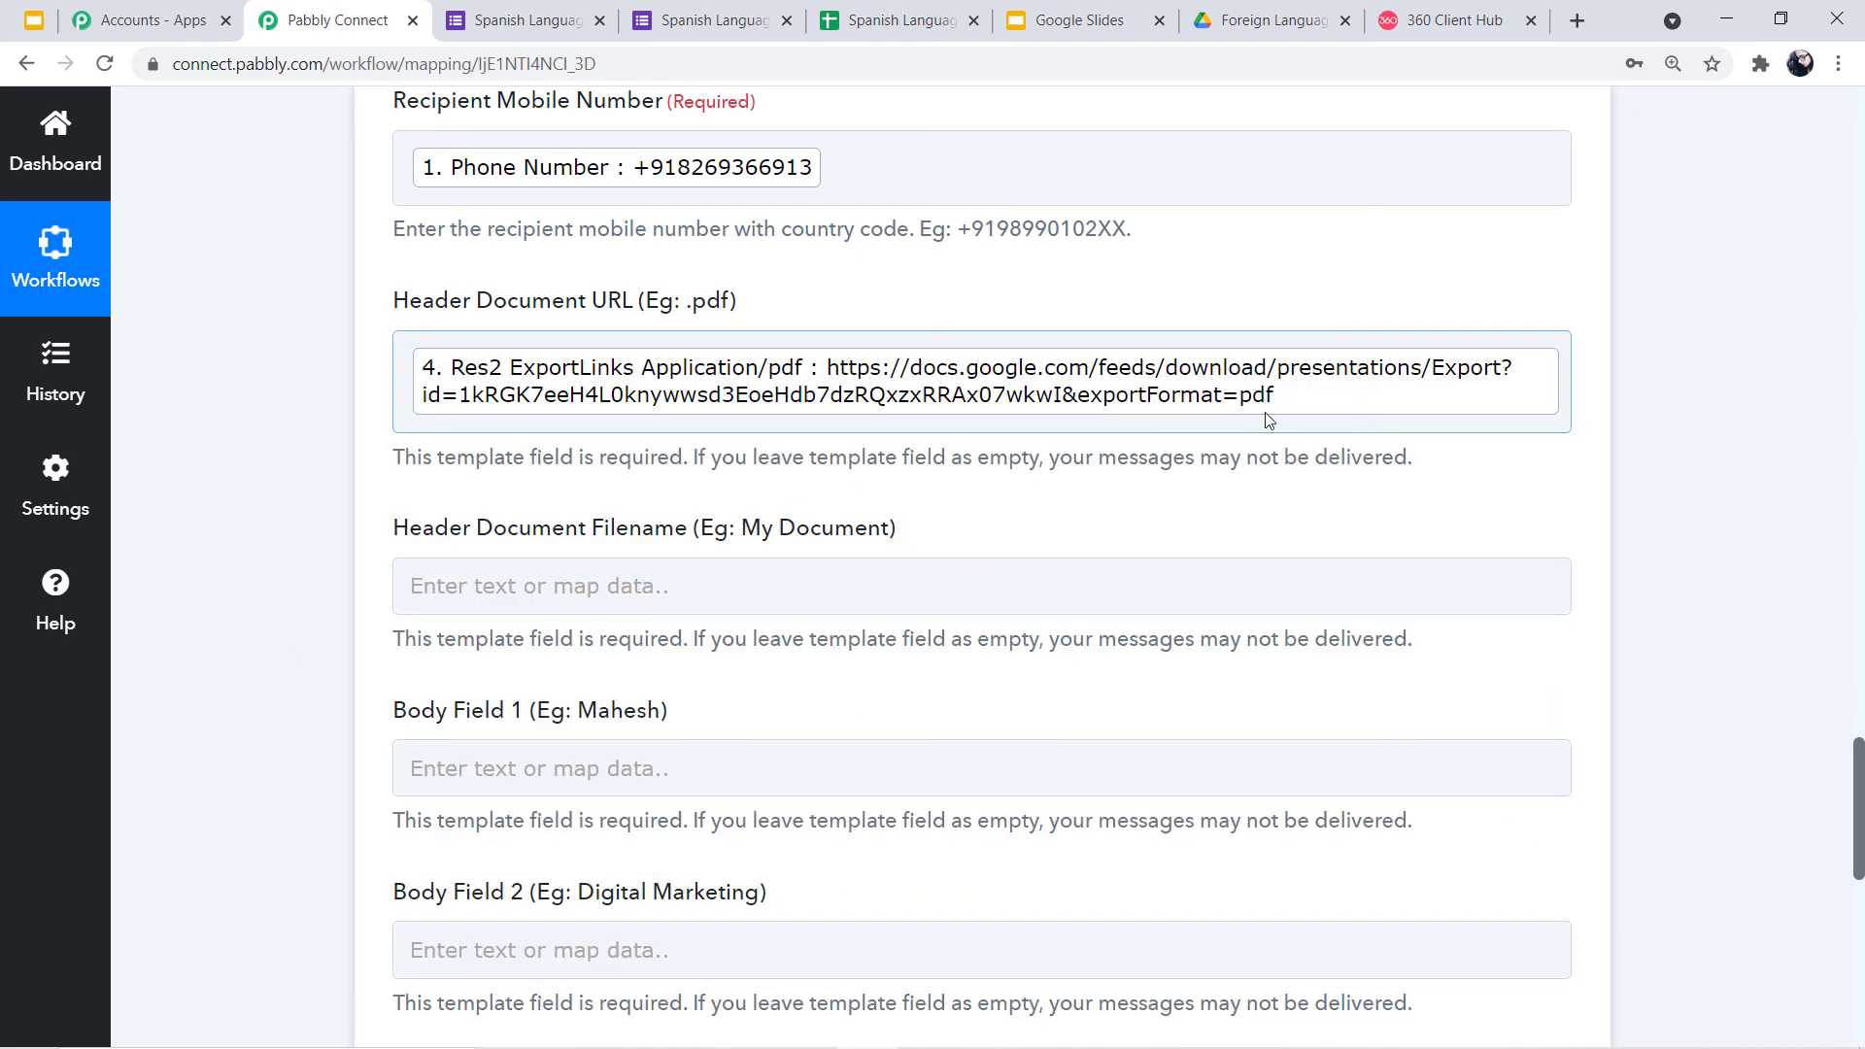
scroll(1253, 417, down, 1)
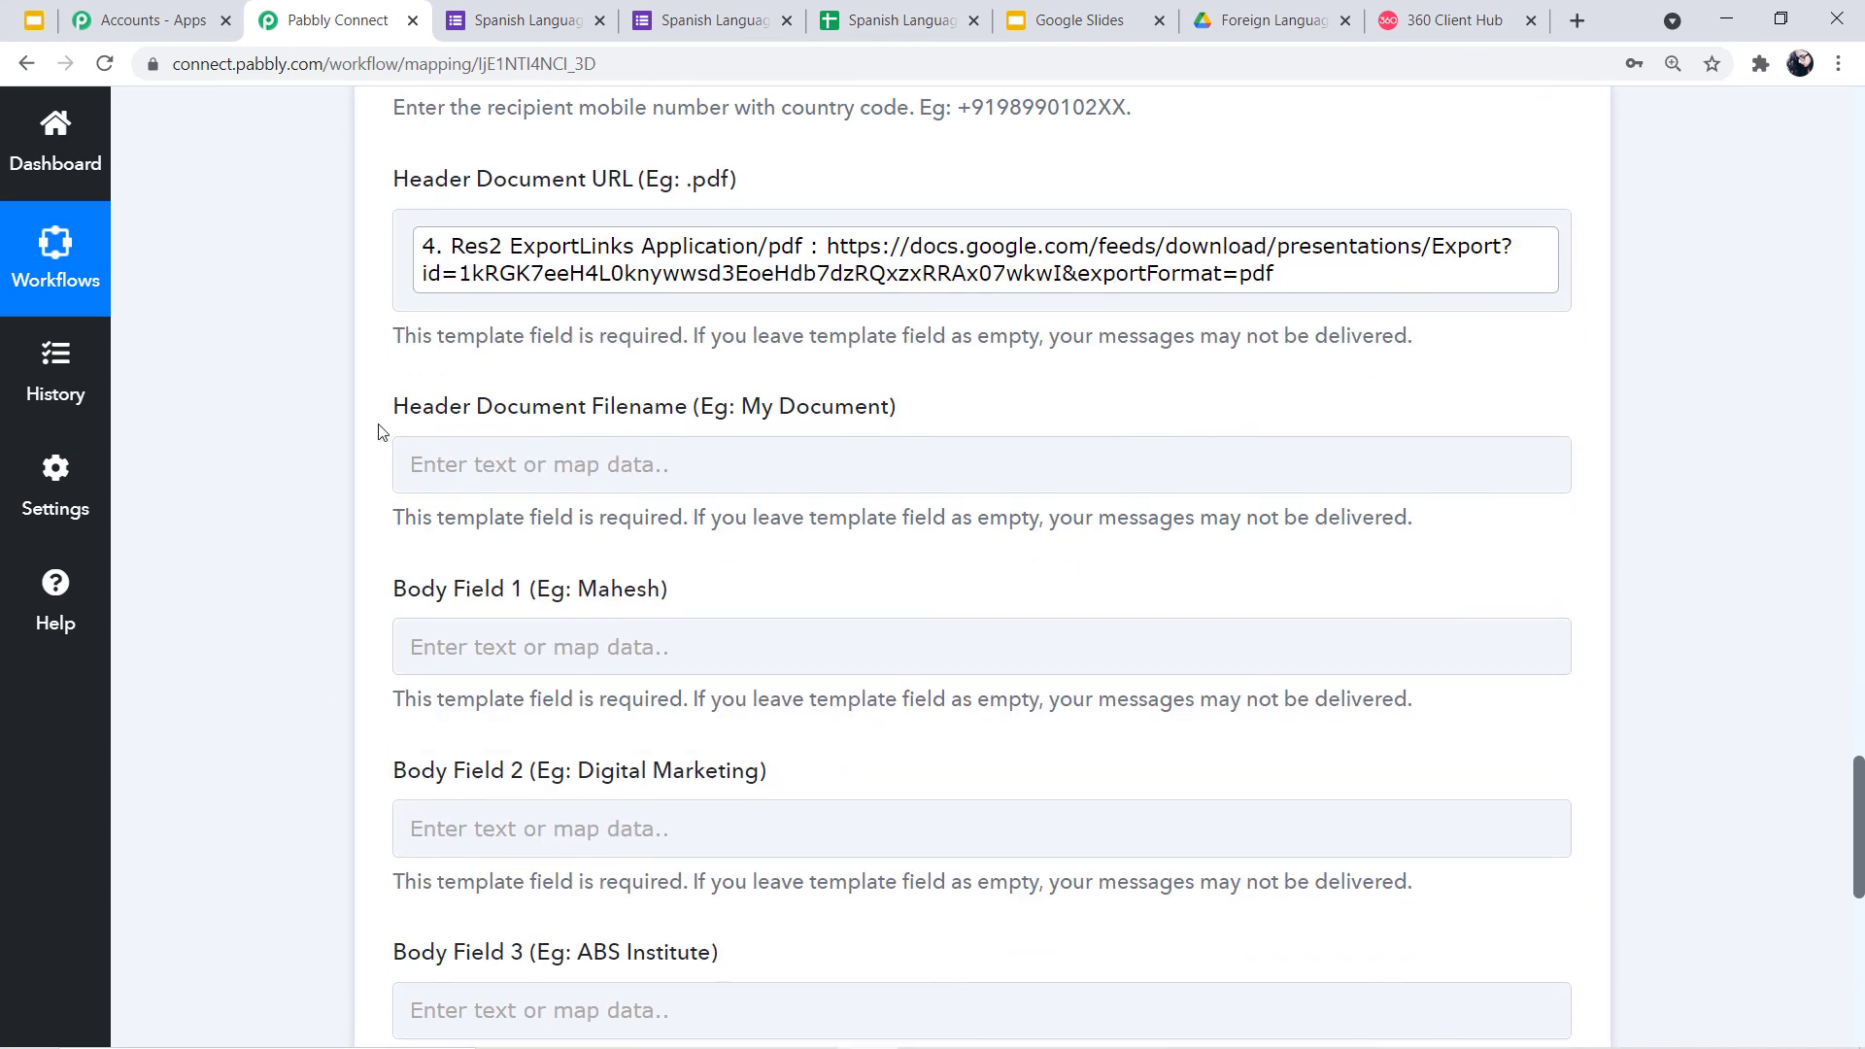
click(680, 473)
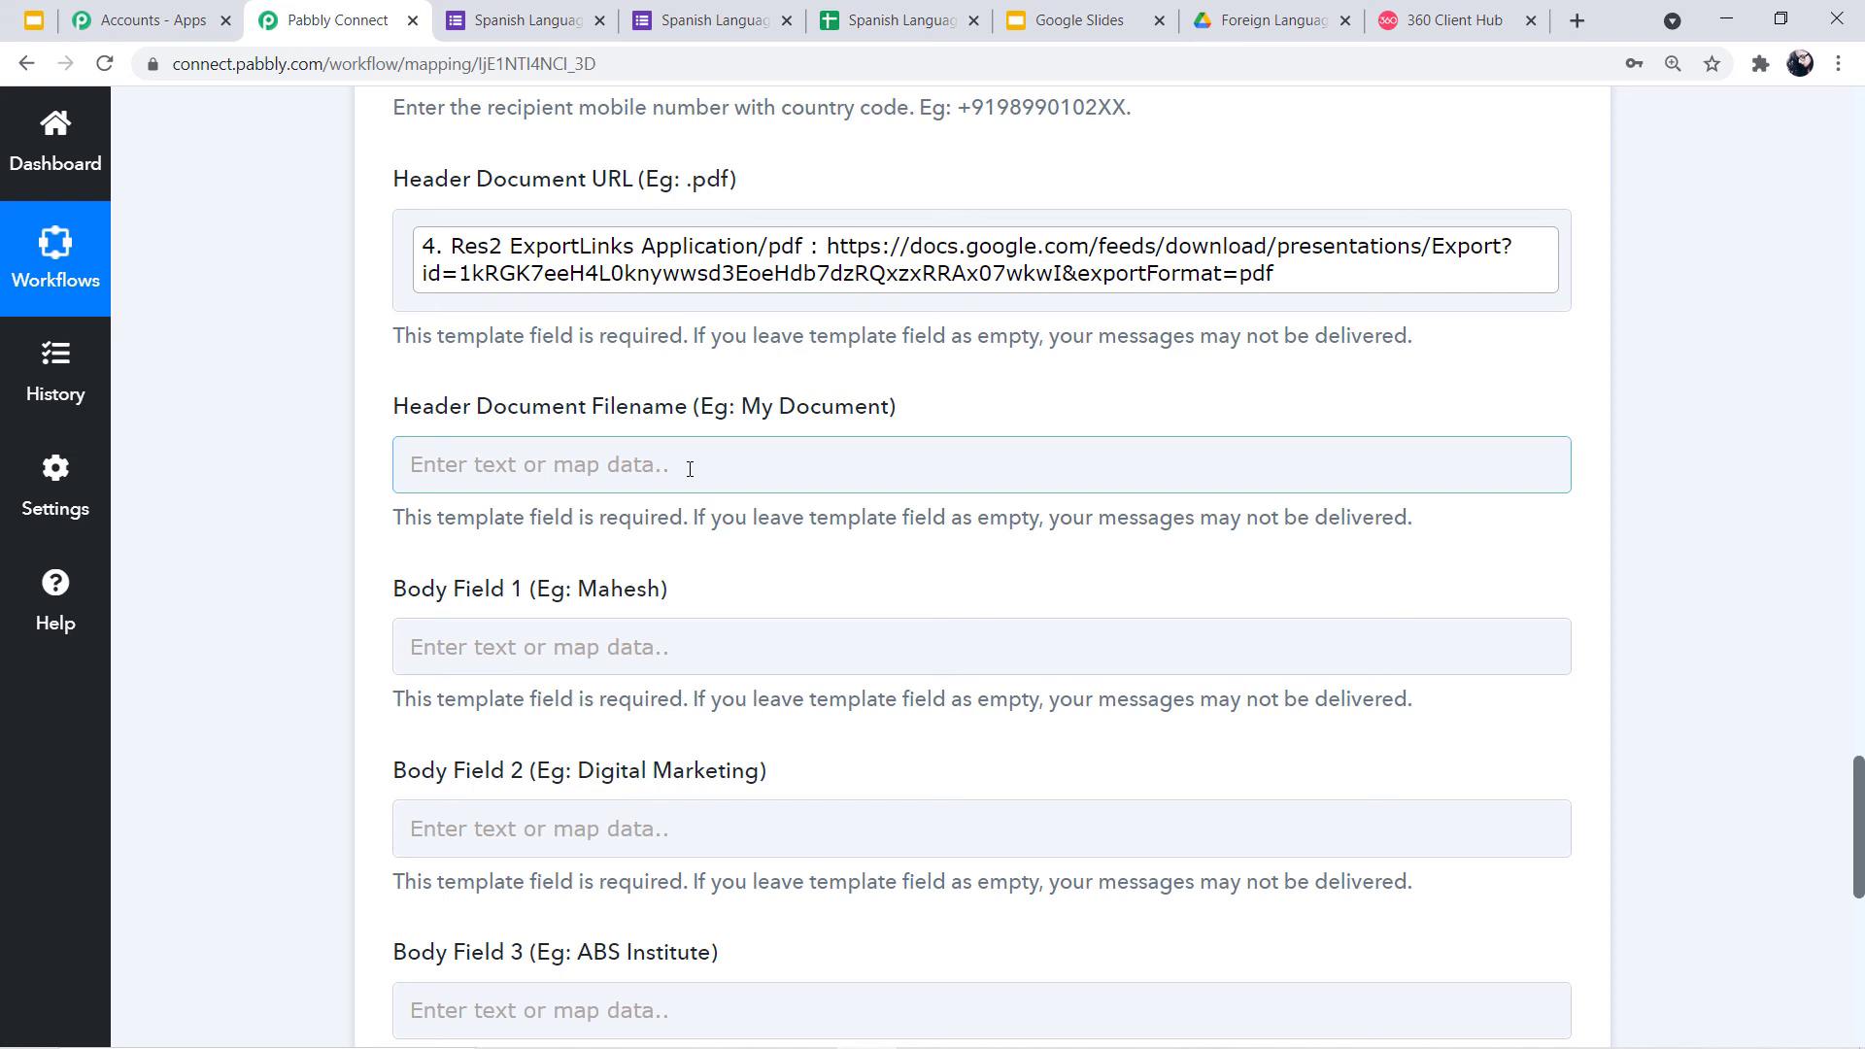
Map the Google Forms Full Name answer into the Header Document Filename
click(689, 469)
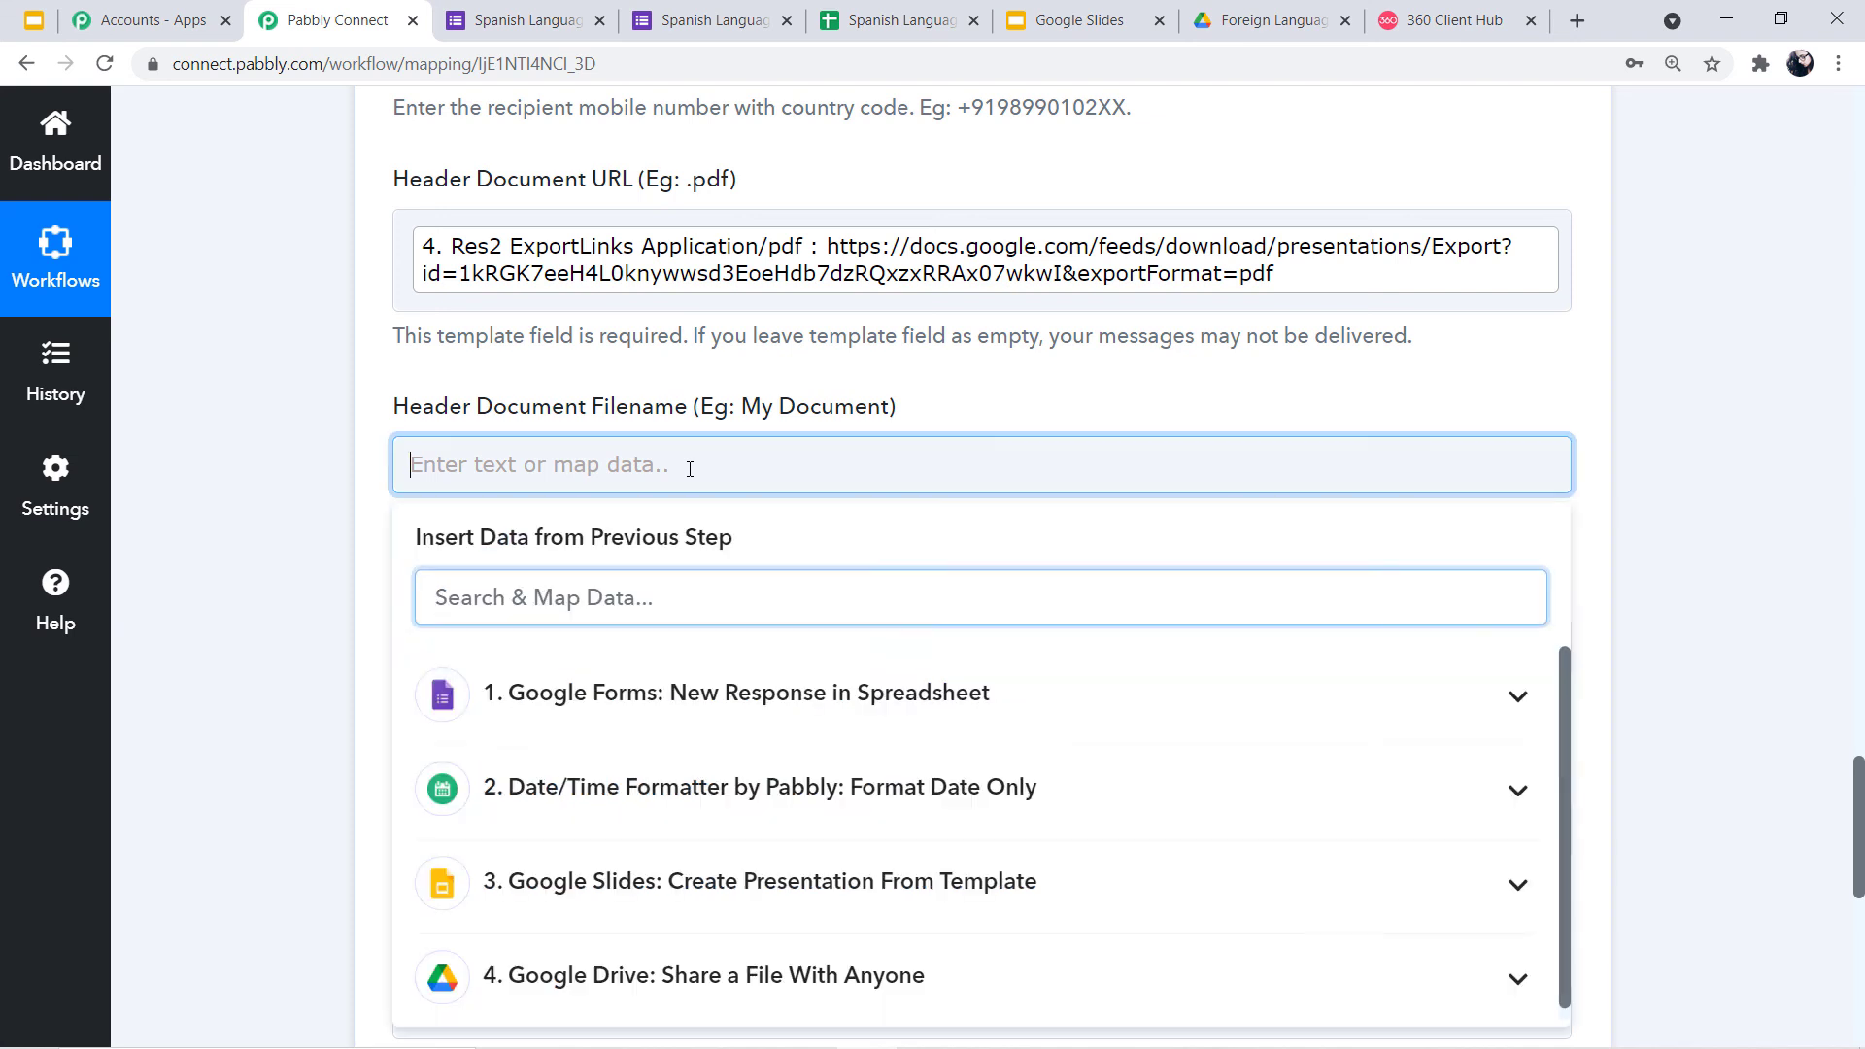
click(705, 698)
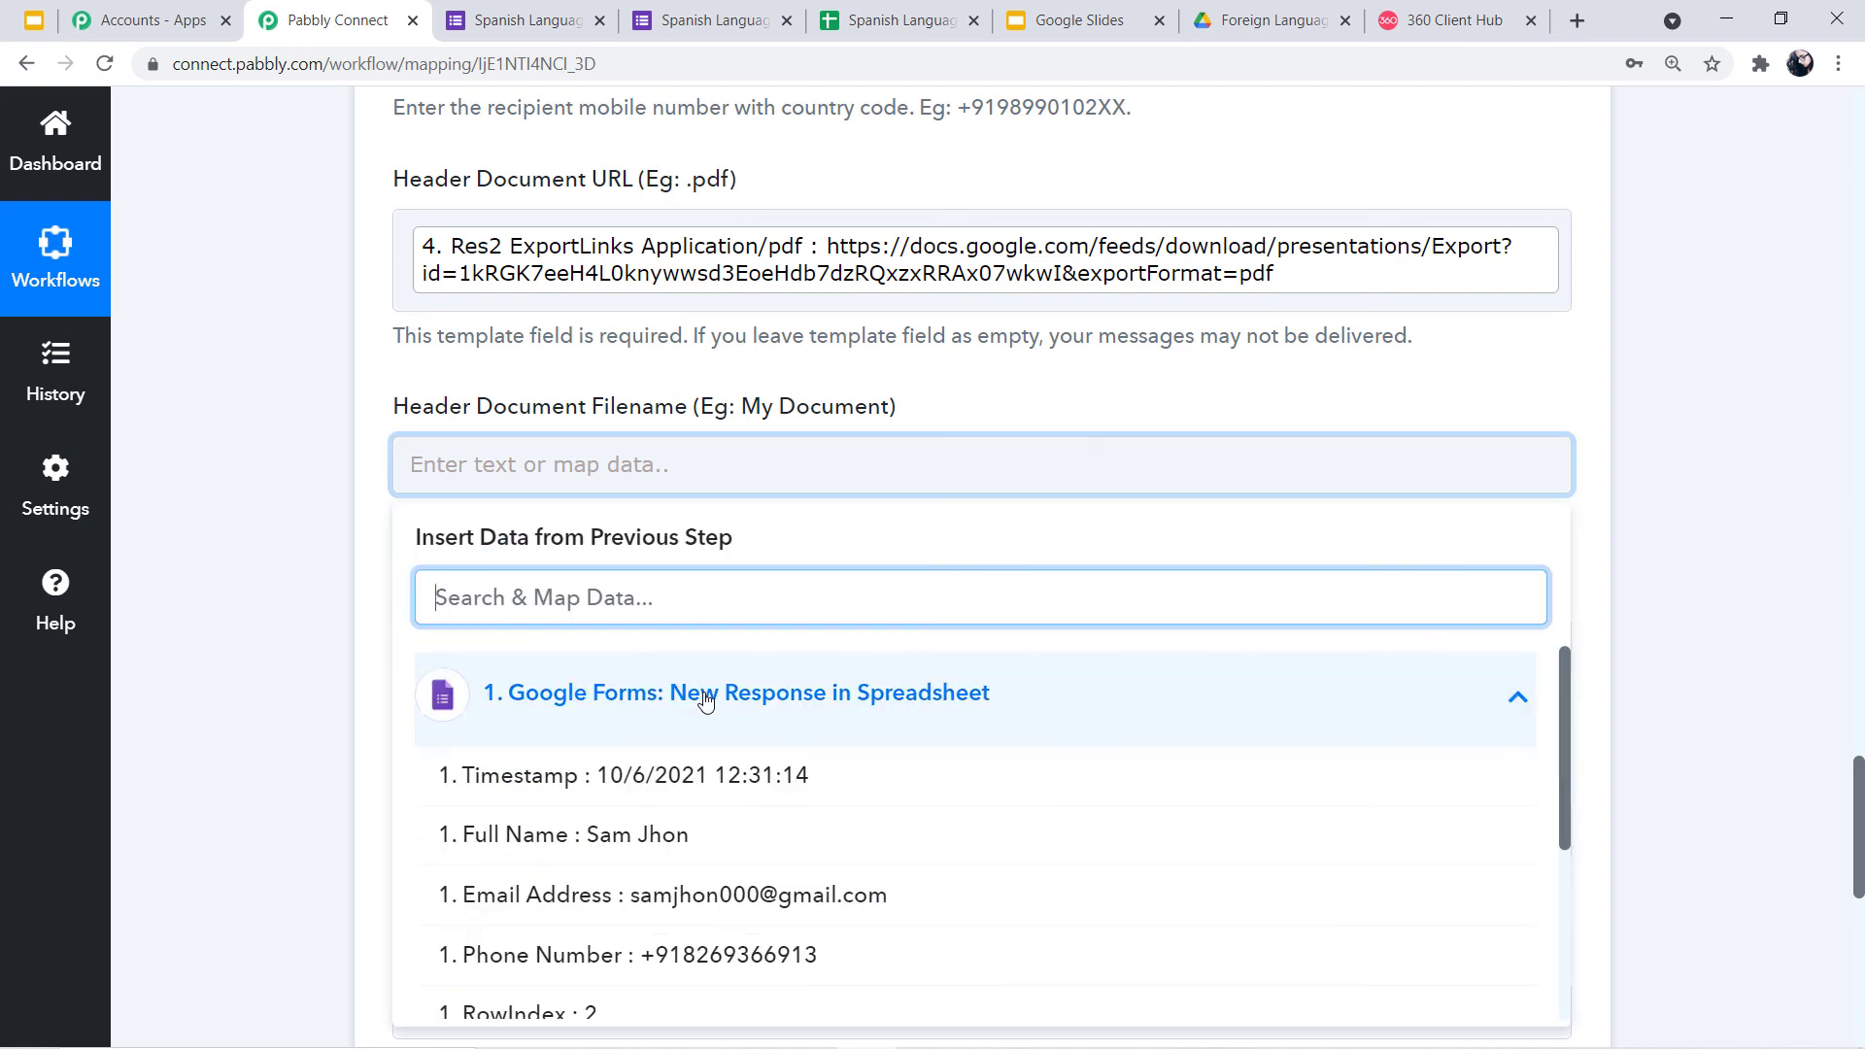
click(662, 835)
click(279, 478)
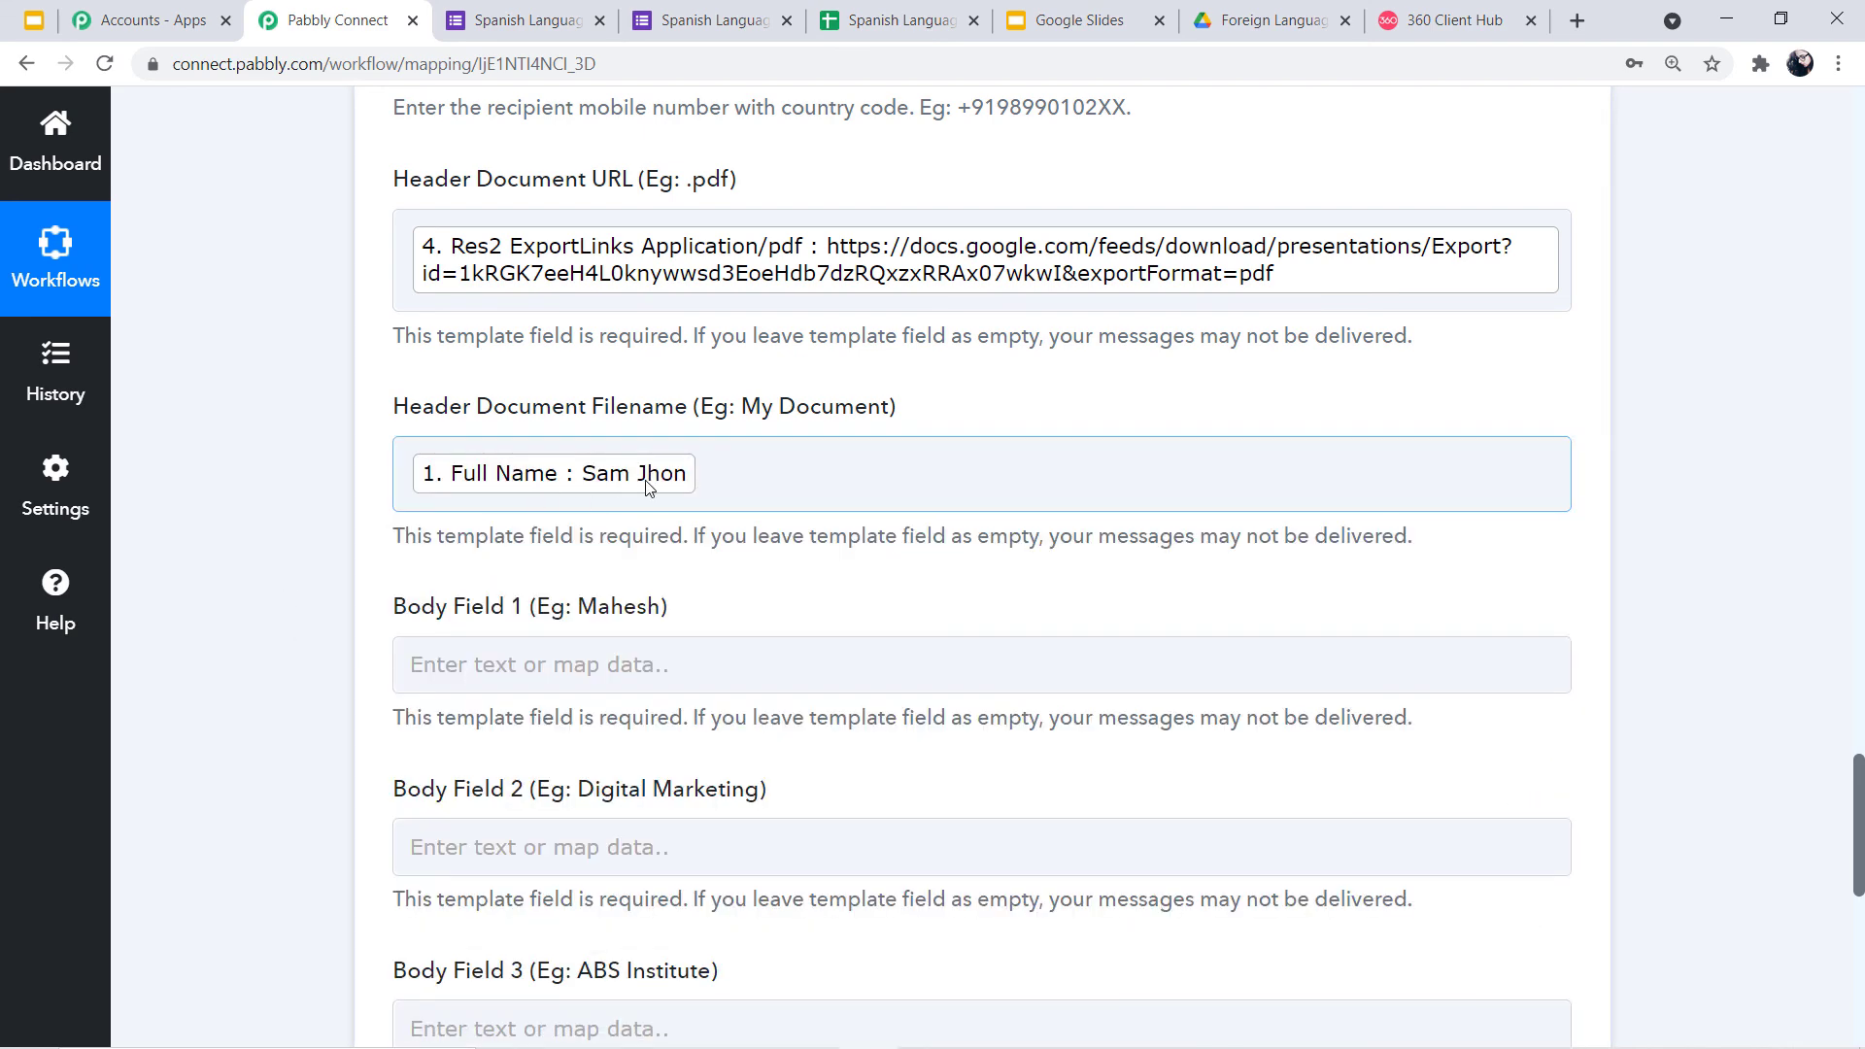
scroll(521, 524, down, 1)
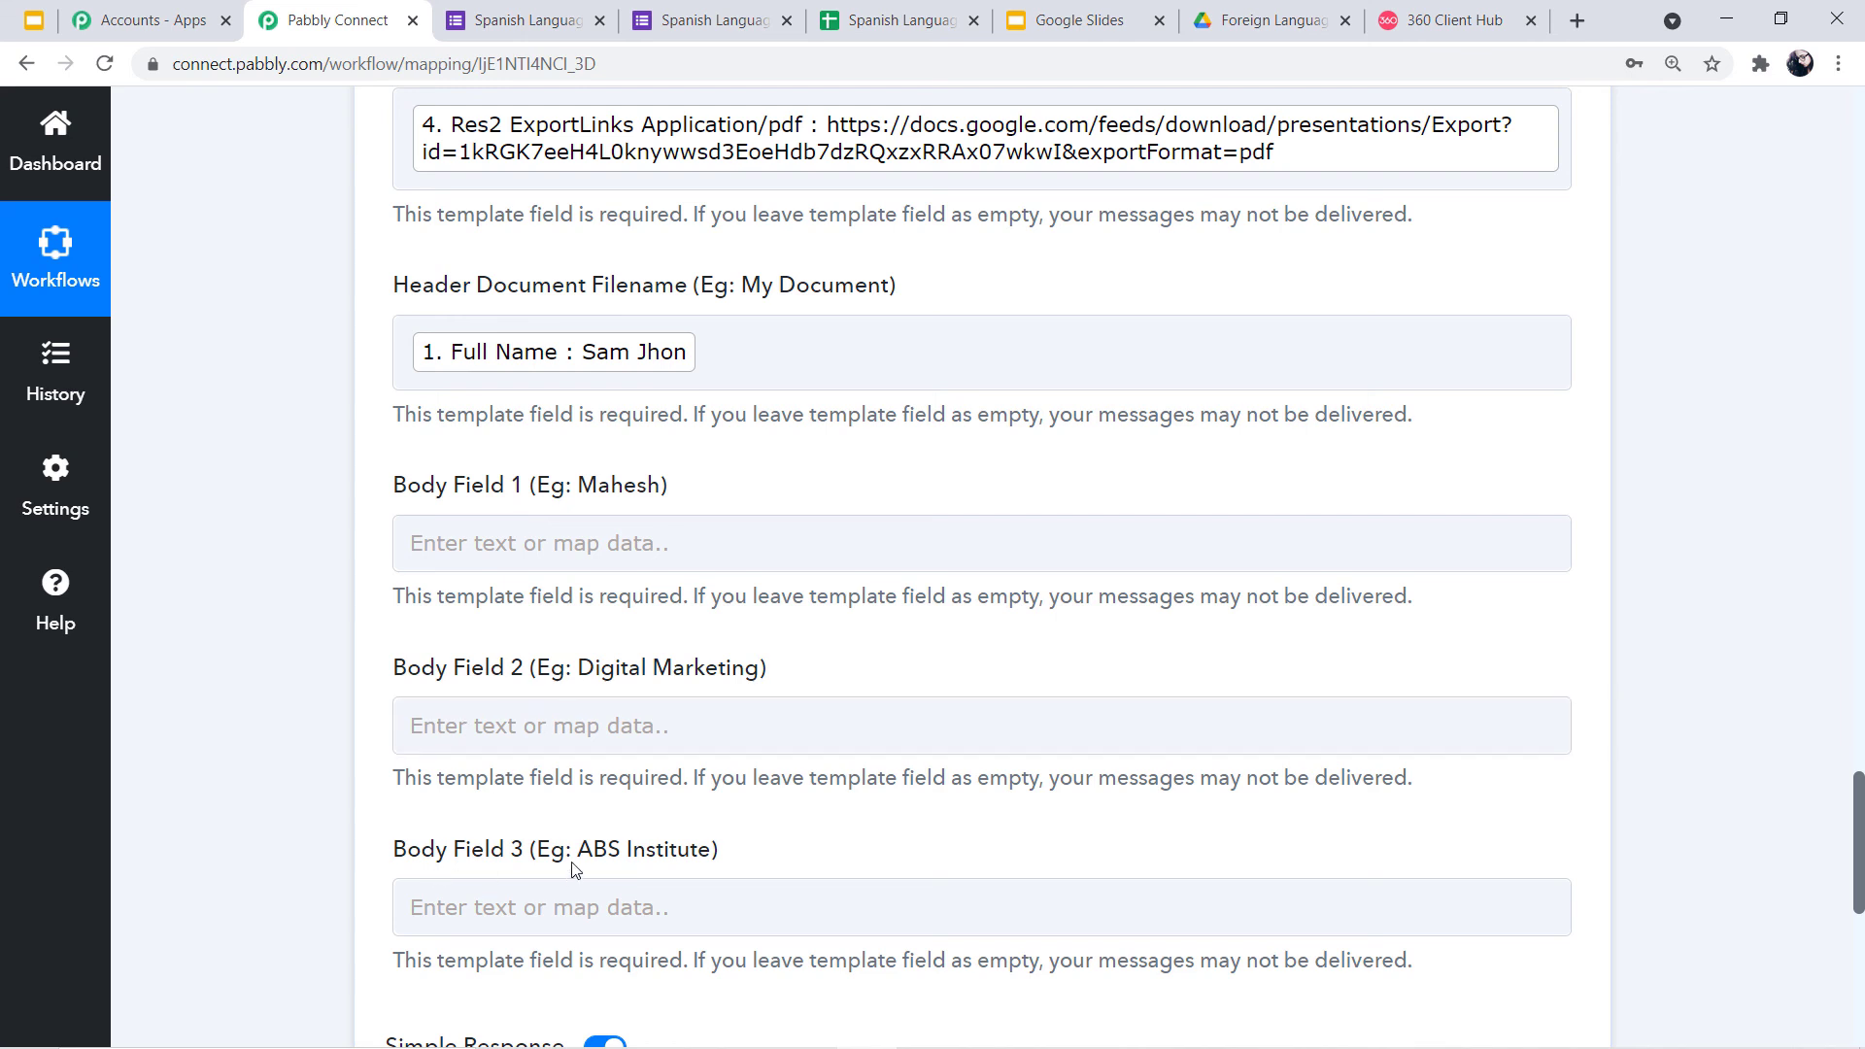
Map the Google Forms Full Name answer into Body Field 1
click(517, 538)
click(629, 542)
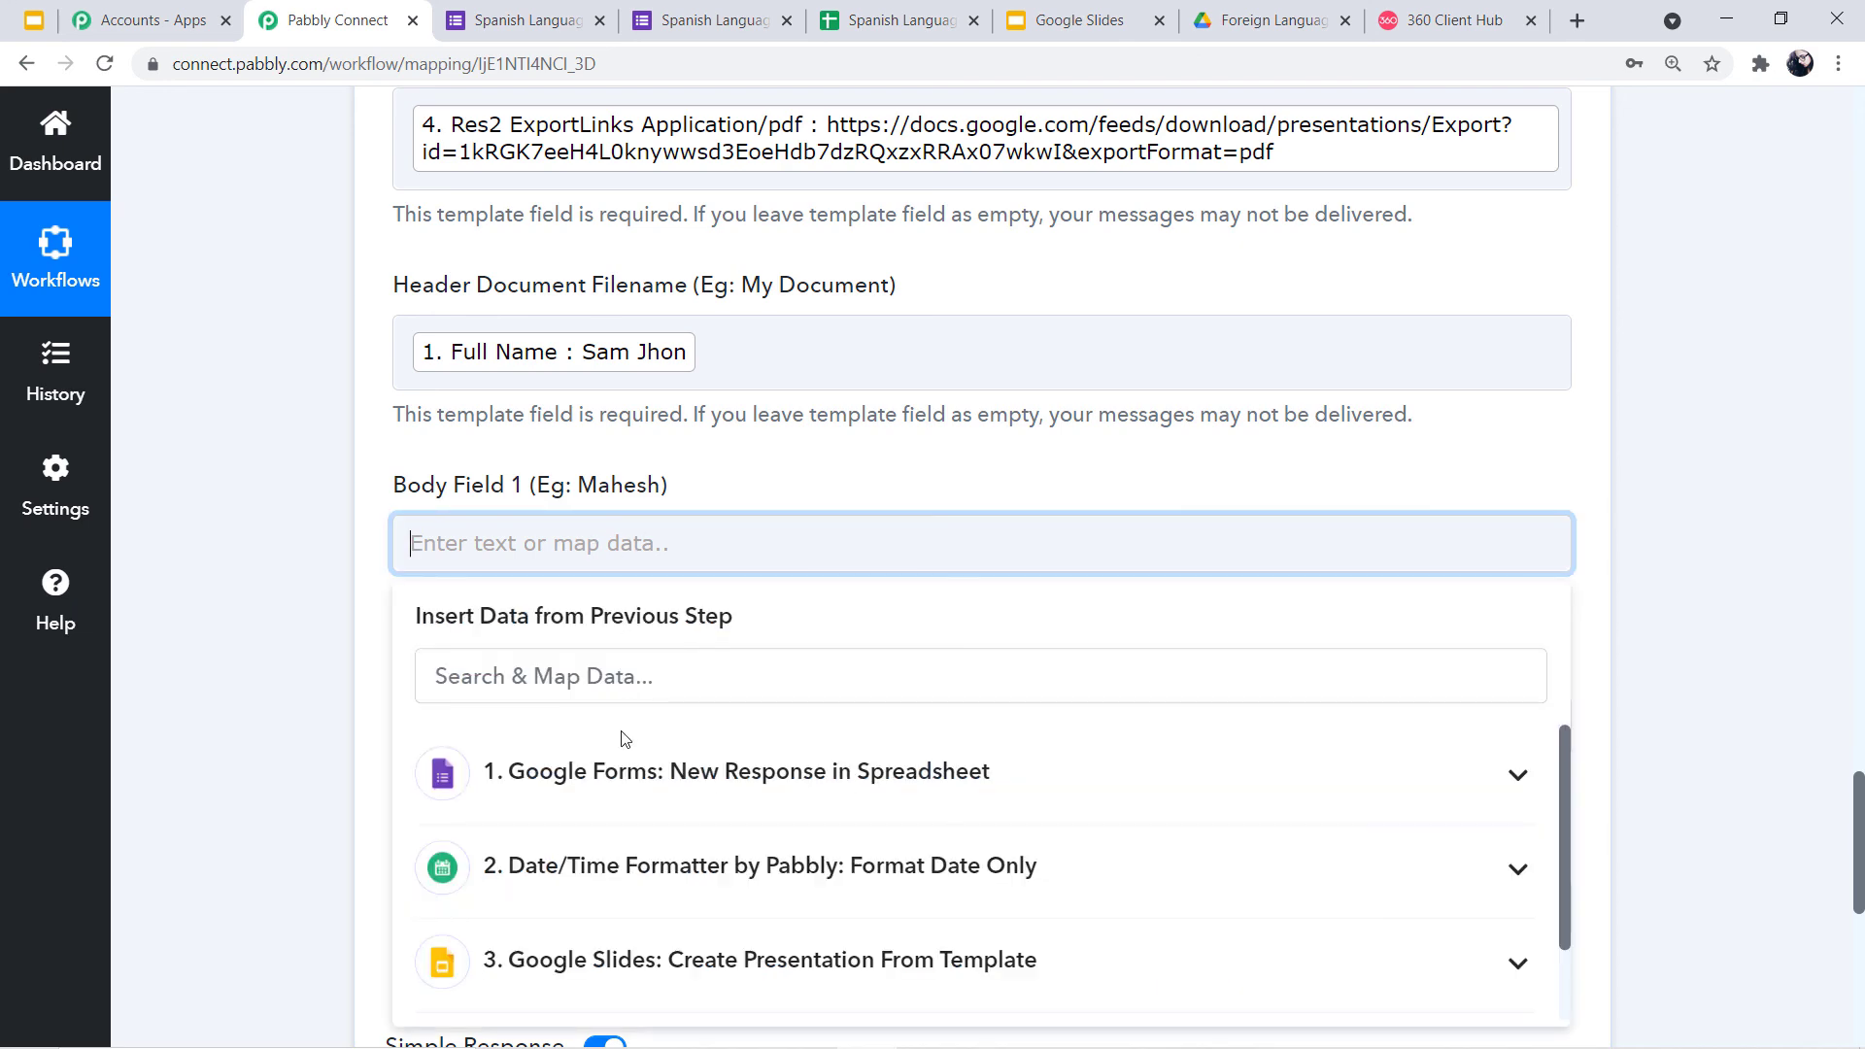
click(627, 782)
click(626, 789)
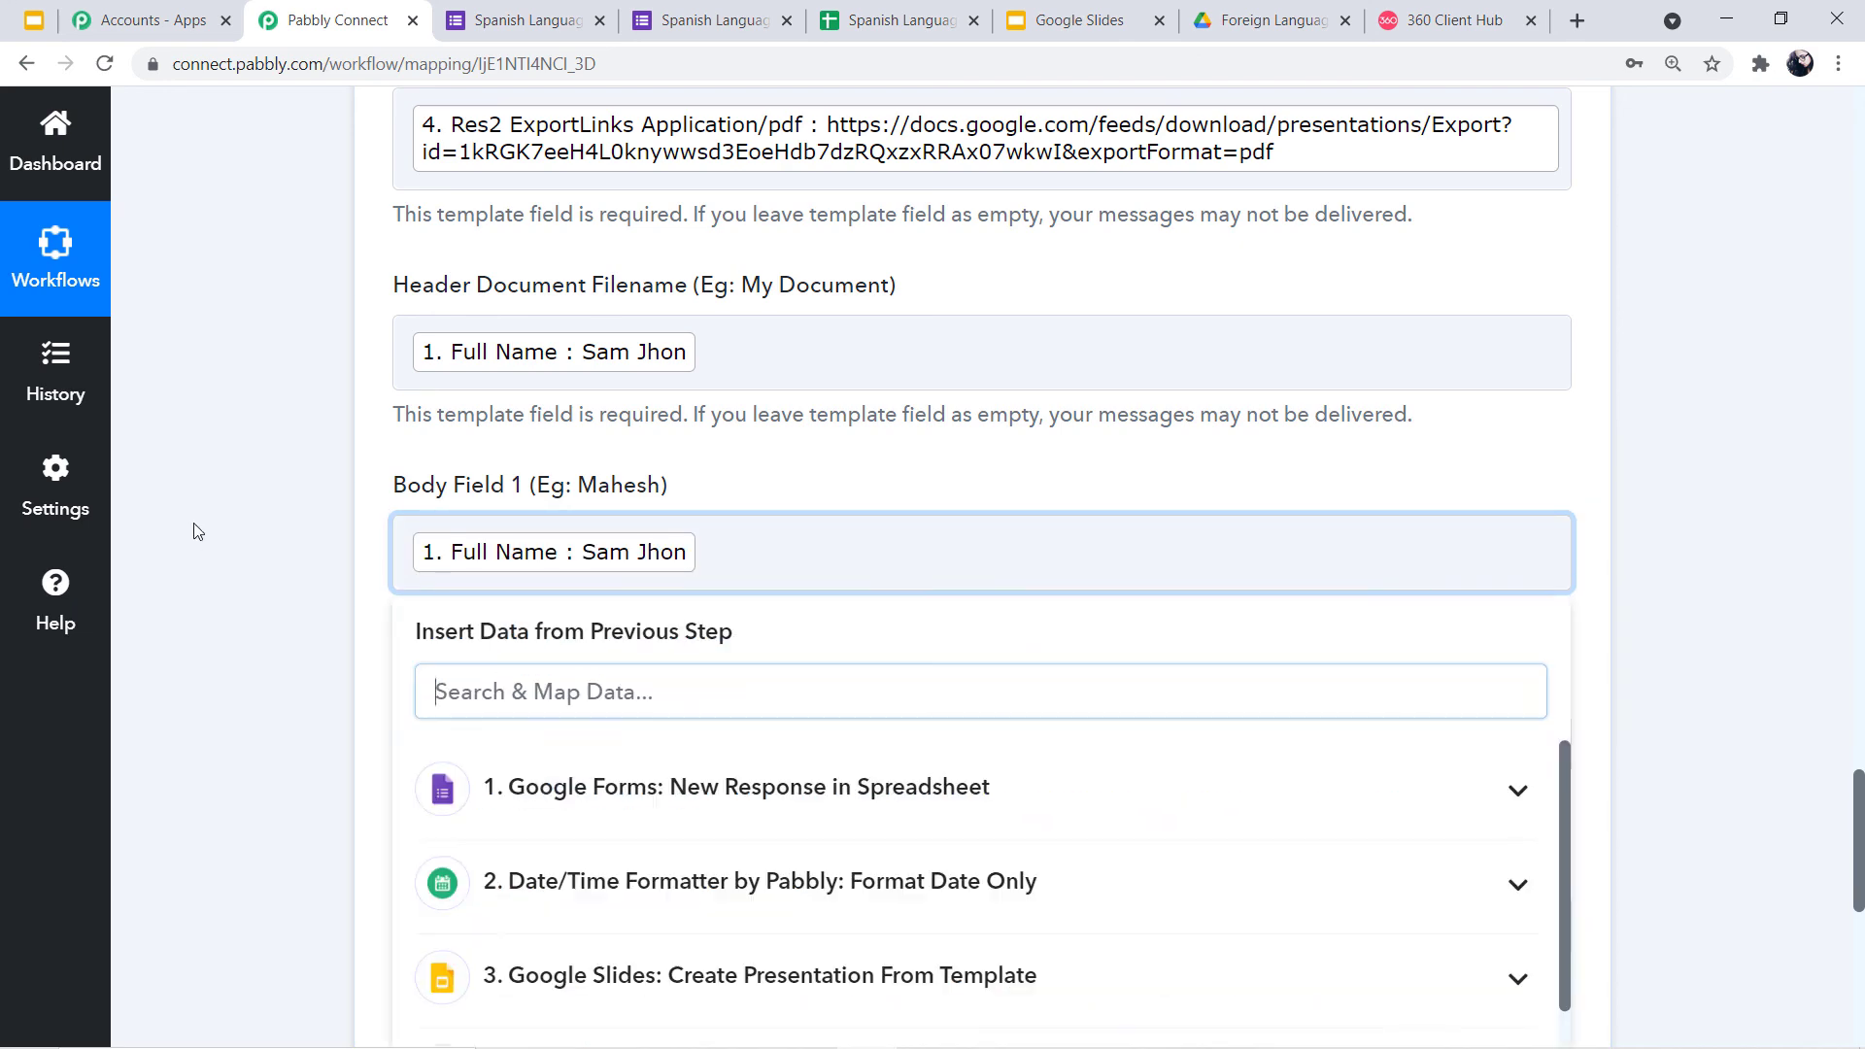
click(194, 532)
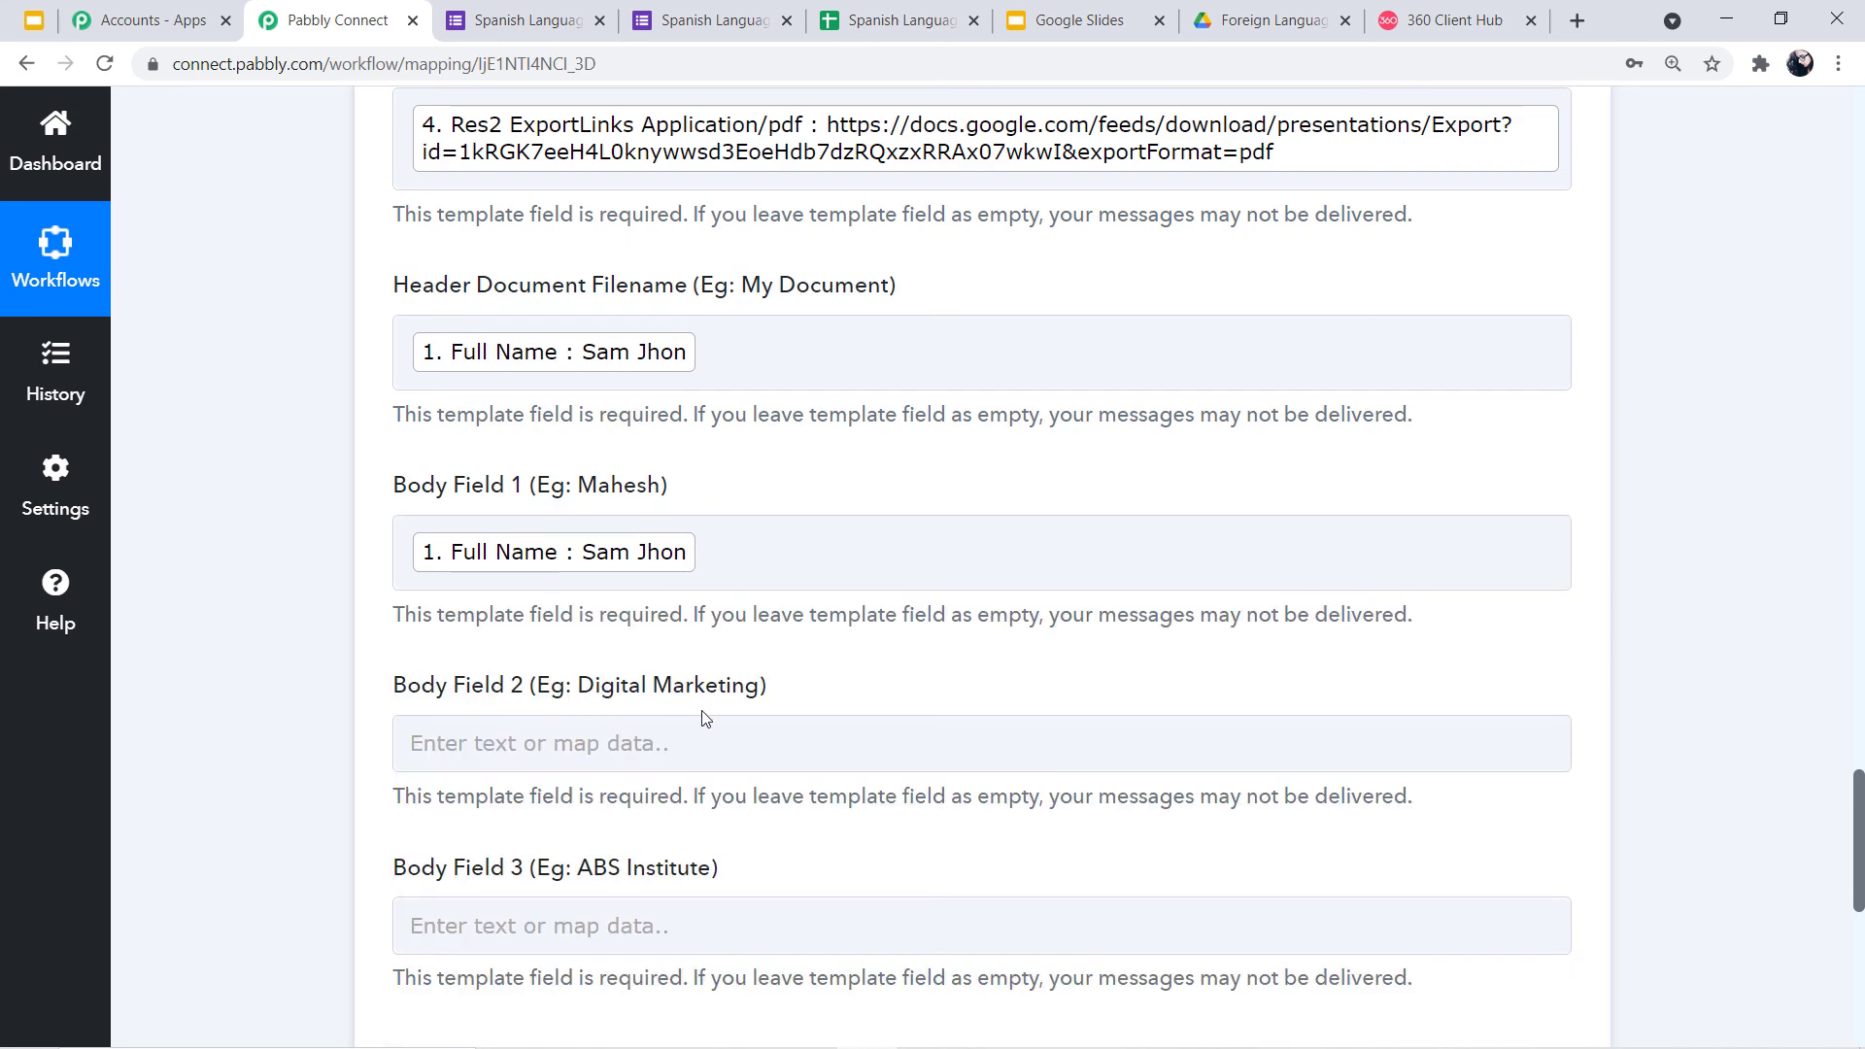
Fill Body Field 2 with 'Spanish Language Course' and Body Field 3 with 'AI Institute'
click(618, 748)
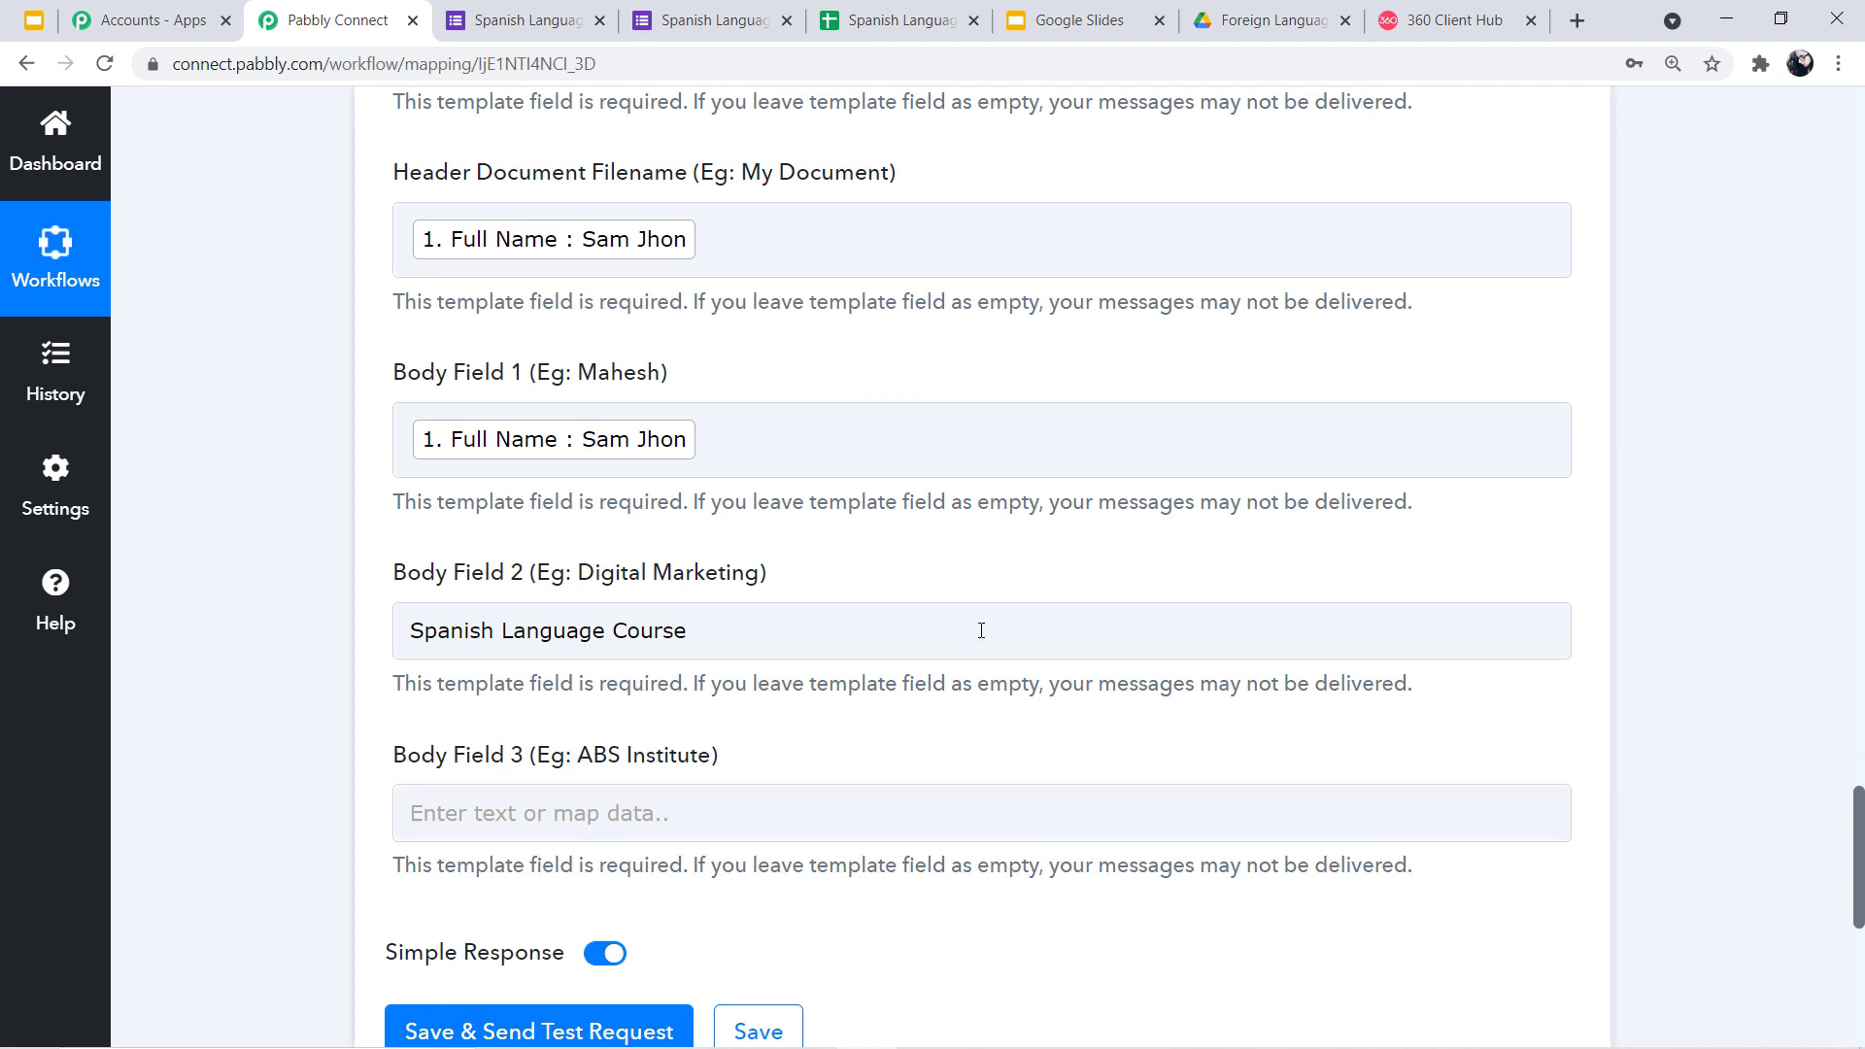
click(712, 630)
drag(716, 633, 404, 630)
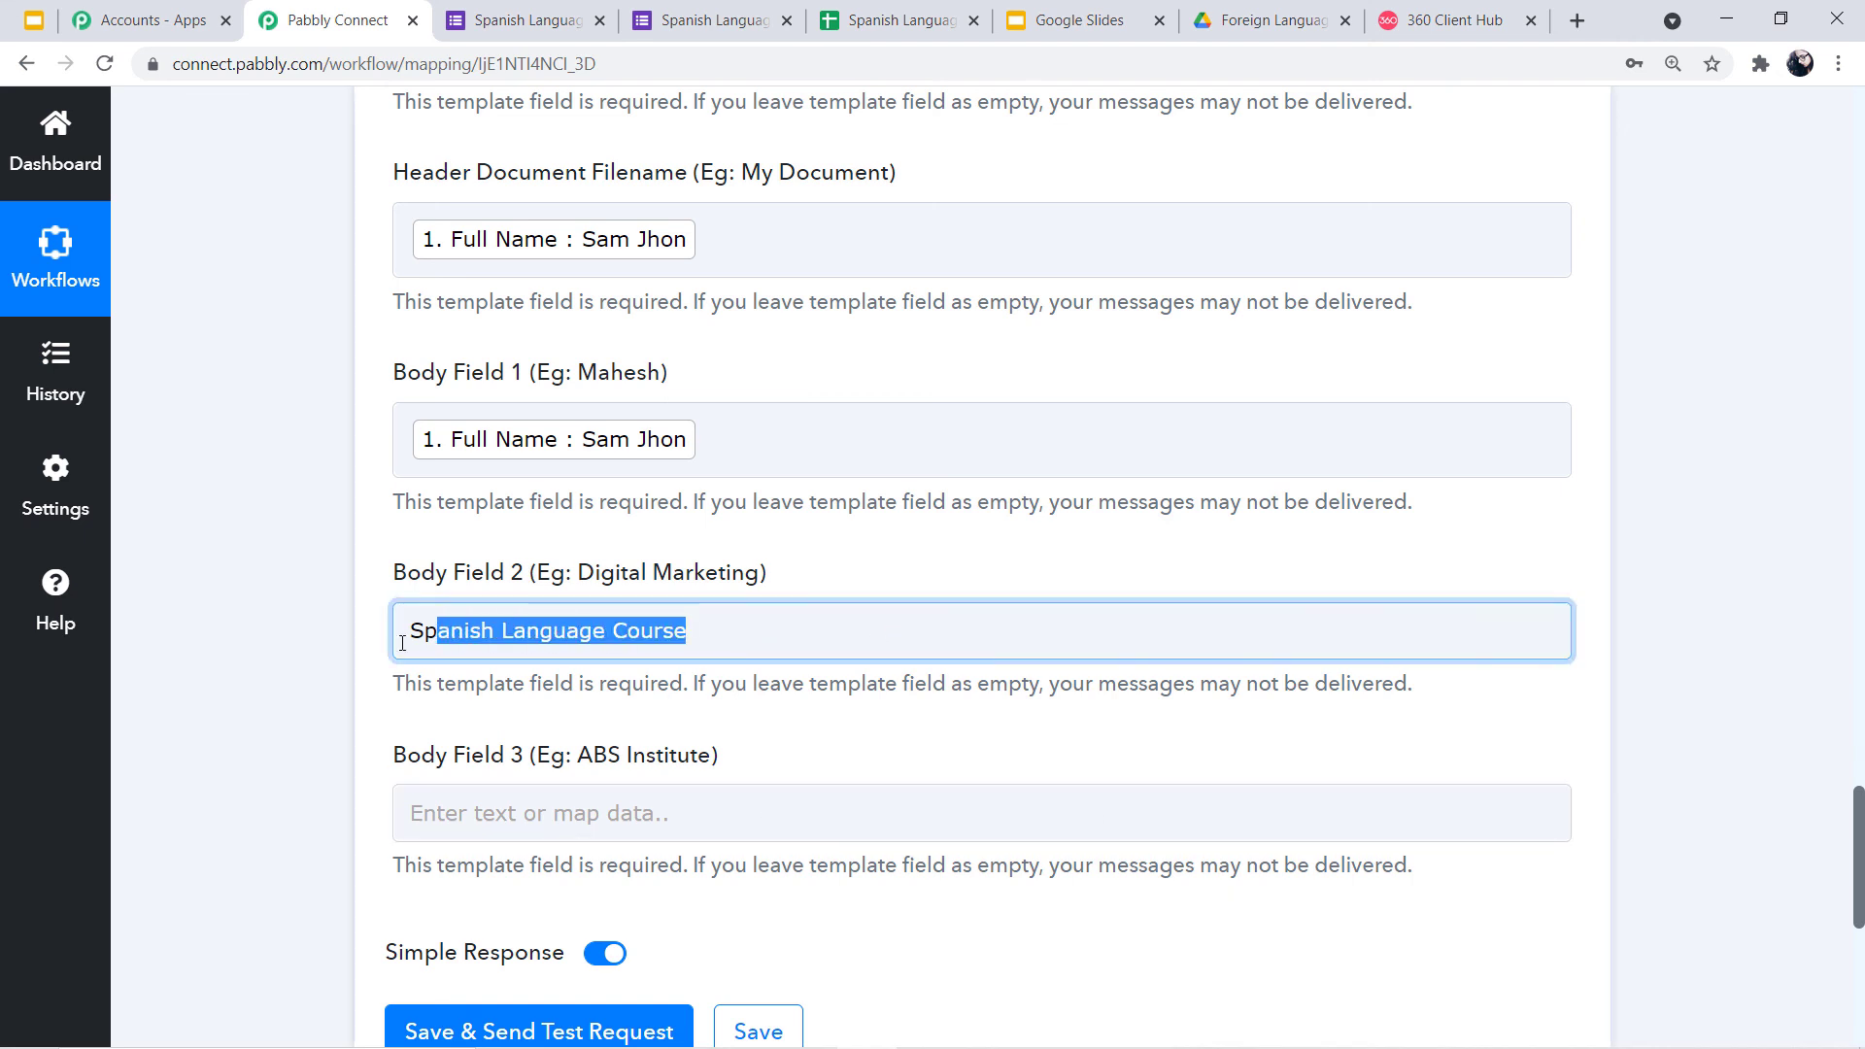
click(220, 650)
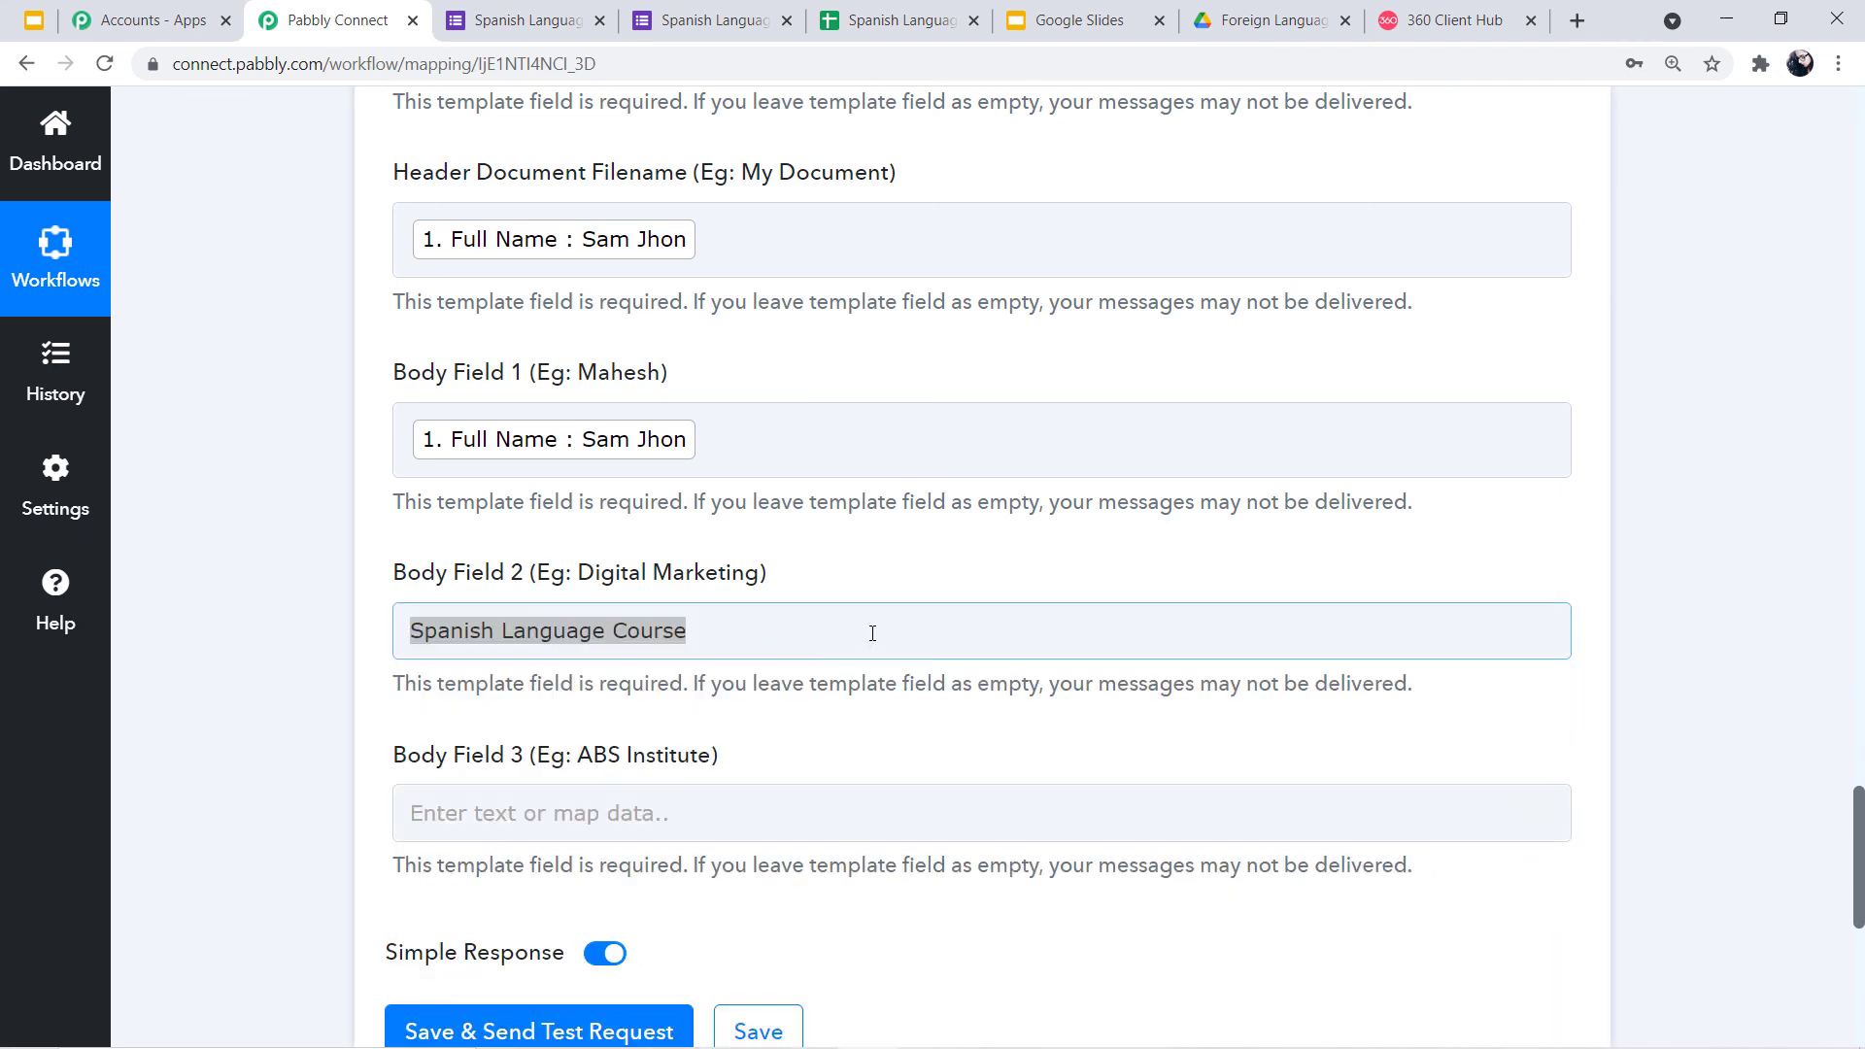
scroll(777, 661, down, 1)
click(515, 670)
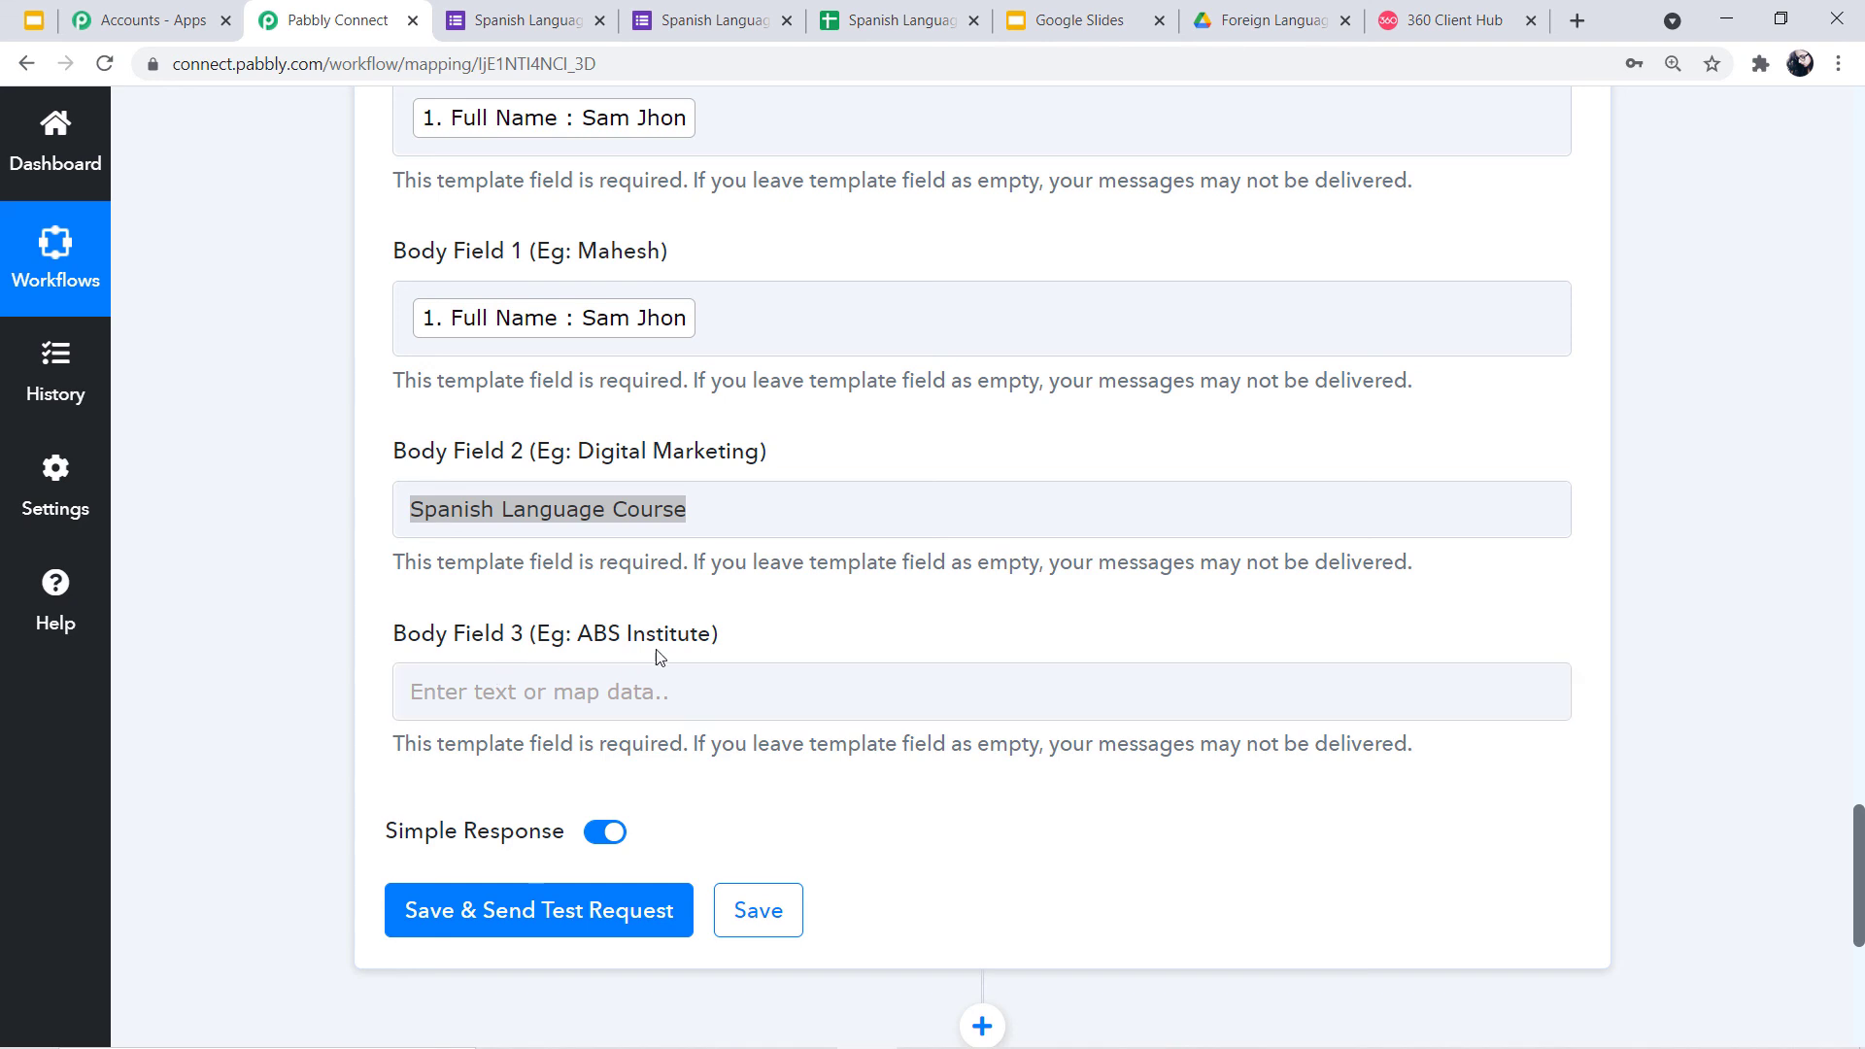
click(621, 697)
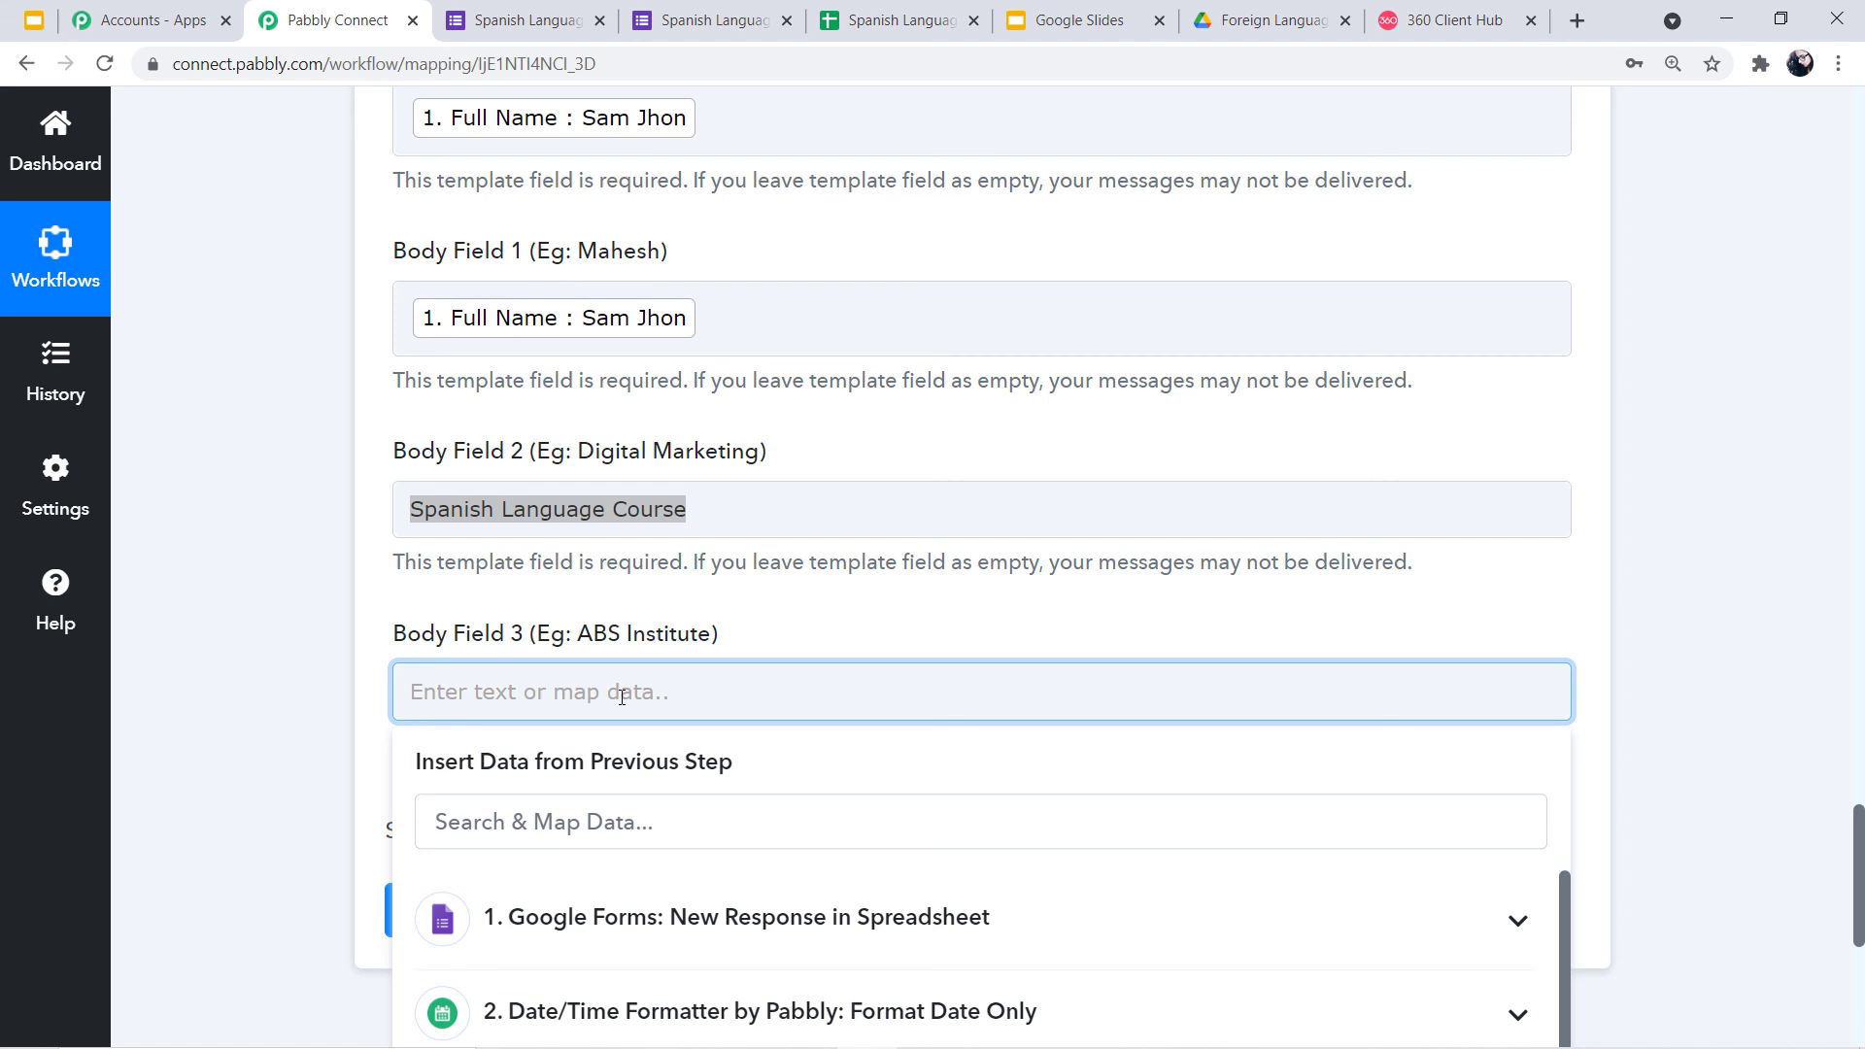
text(AI Institute)
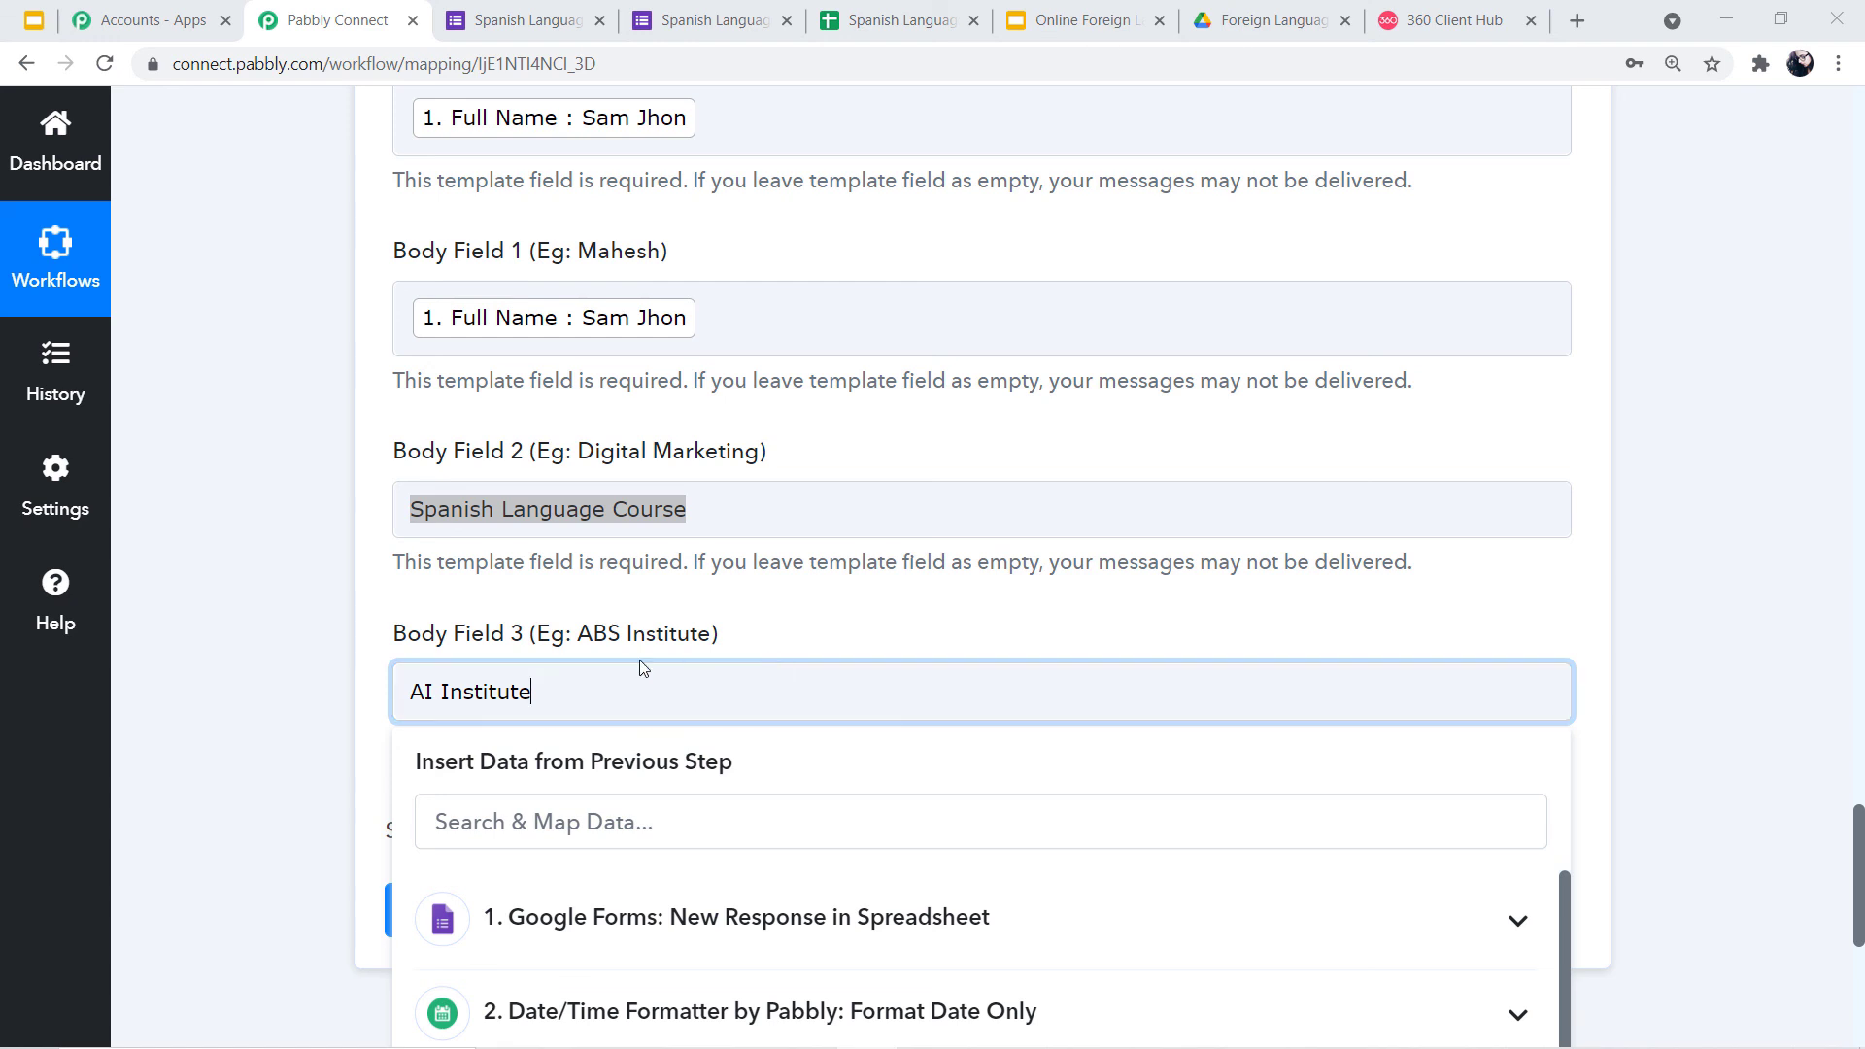
click(361, 698)
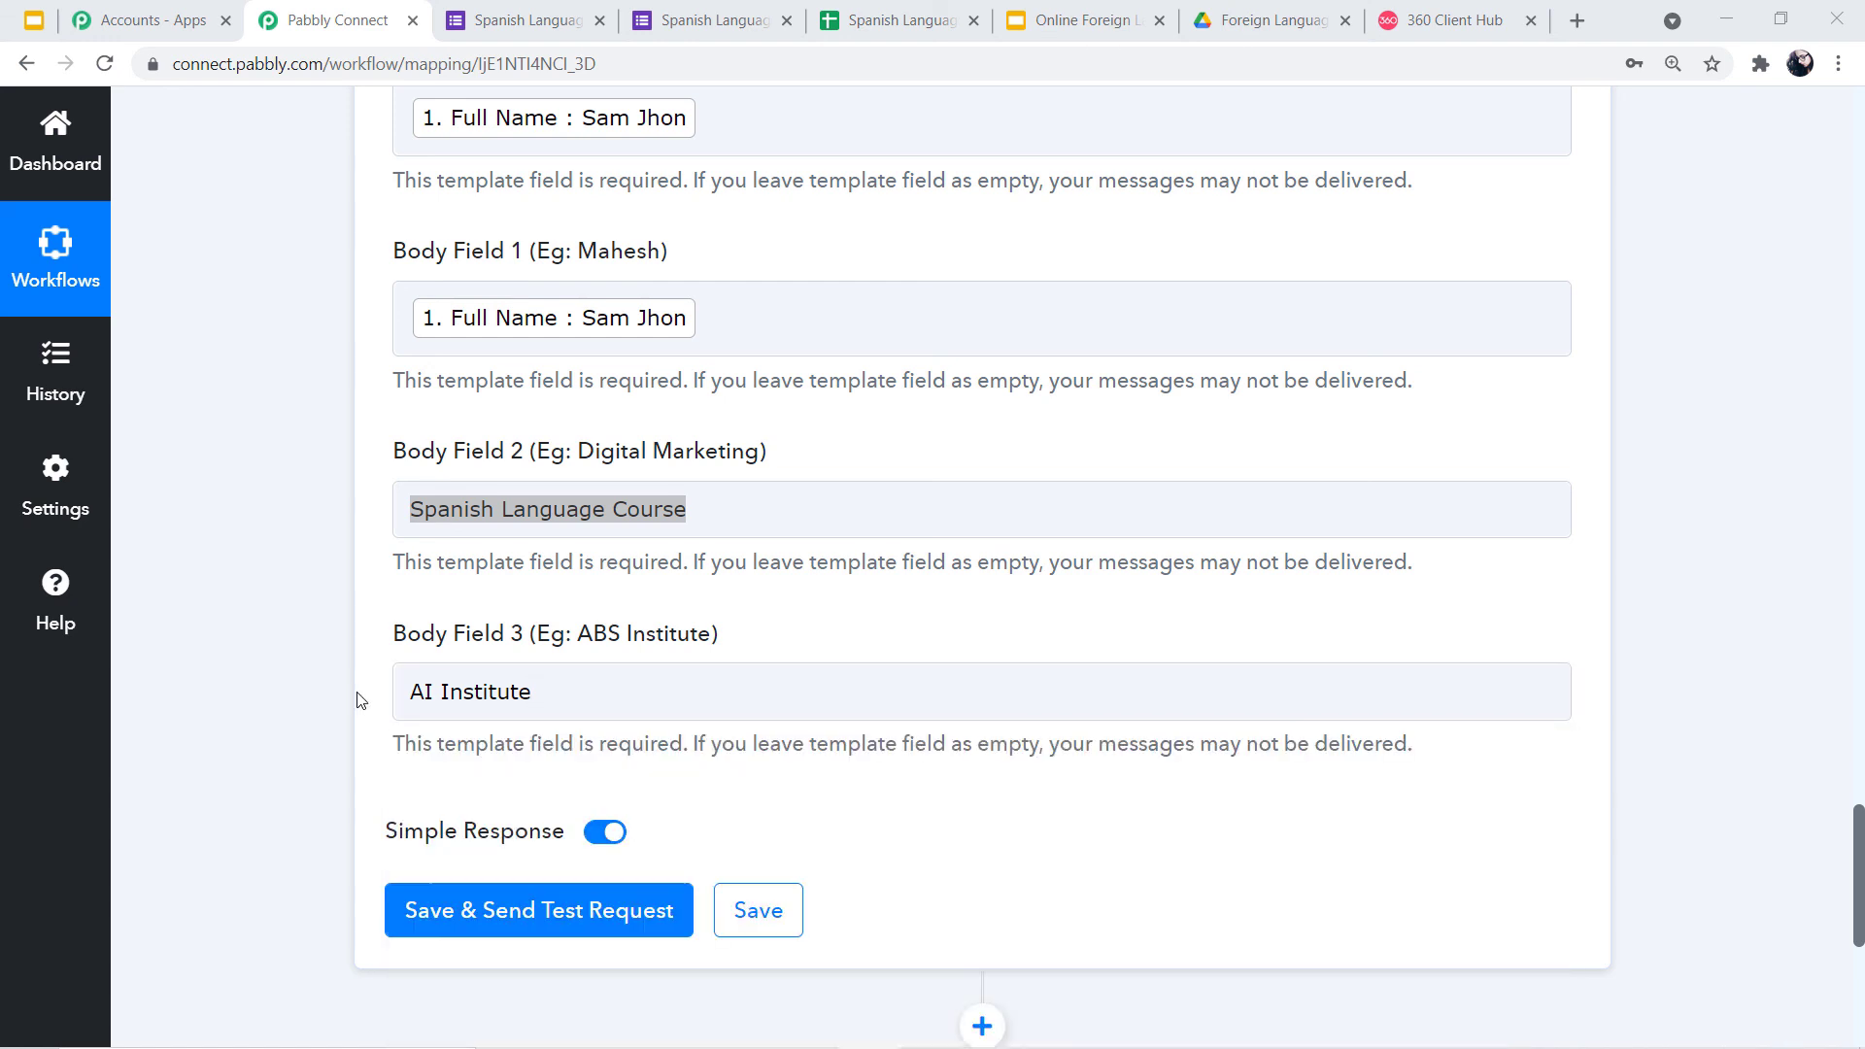
Save and send a test, check the message id and Meta Version 2.35.4, then collapse the WhatsApp step
click(556, 921)
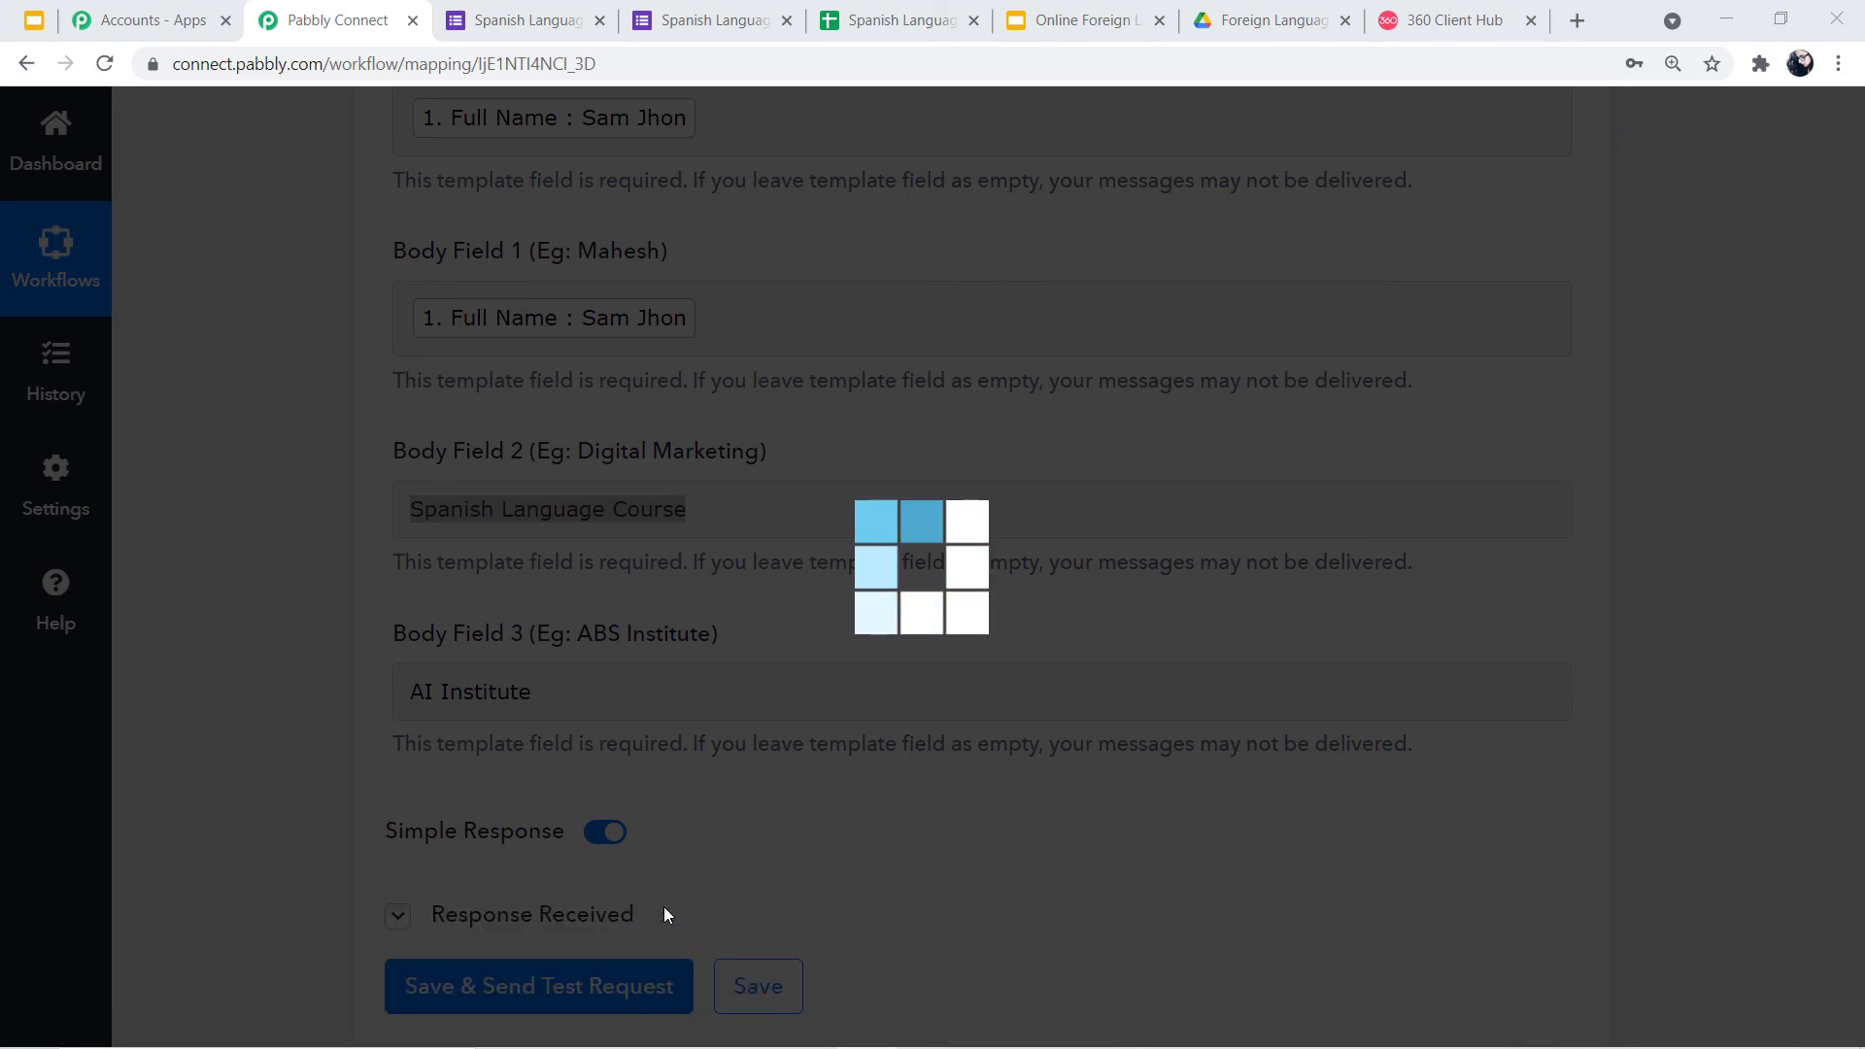
scroll(975, 831, down, 3)
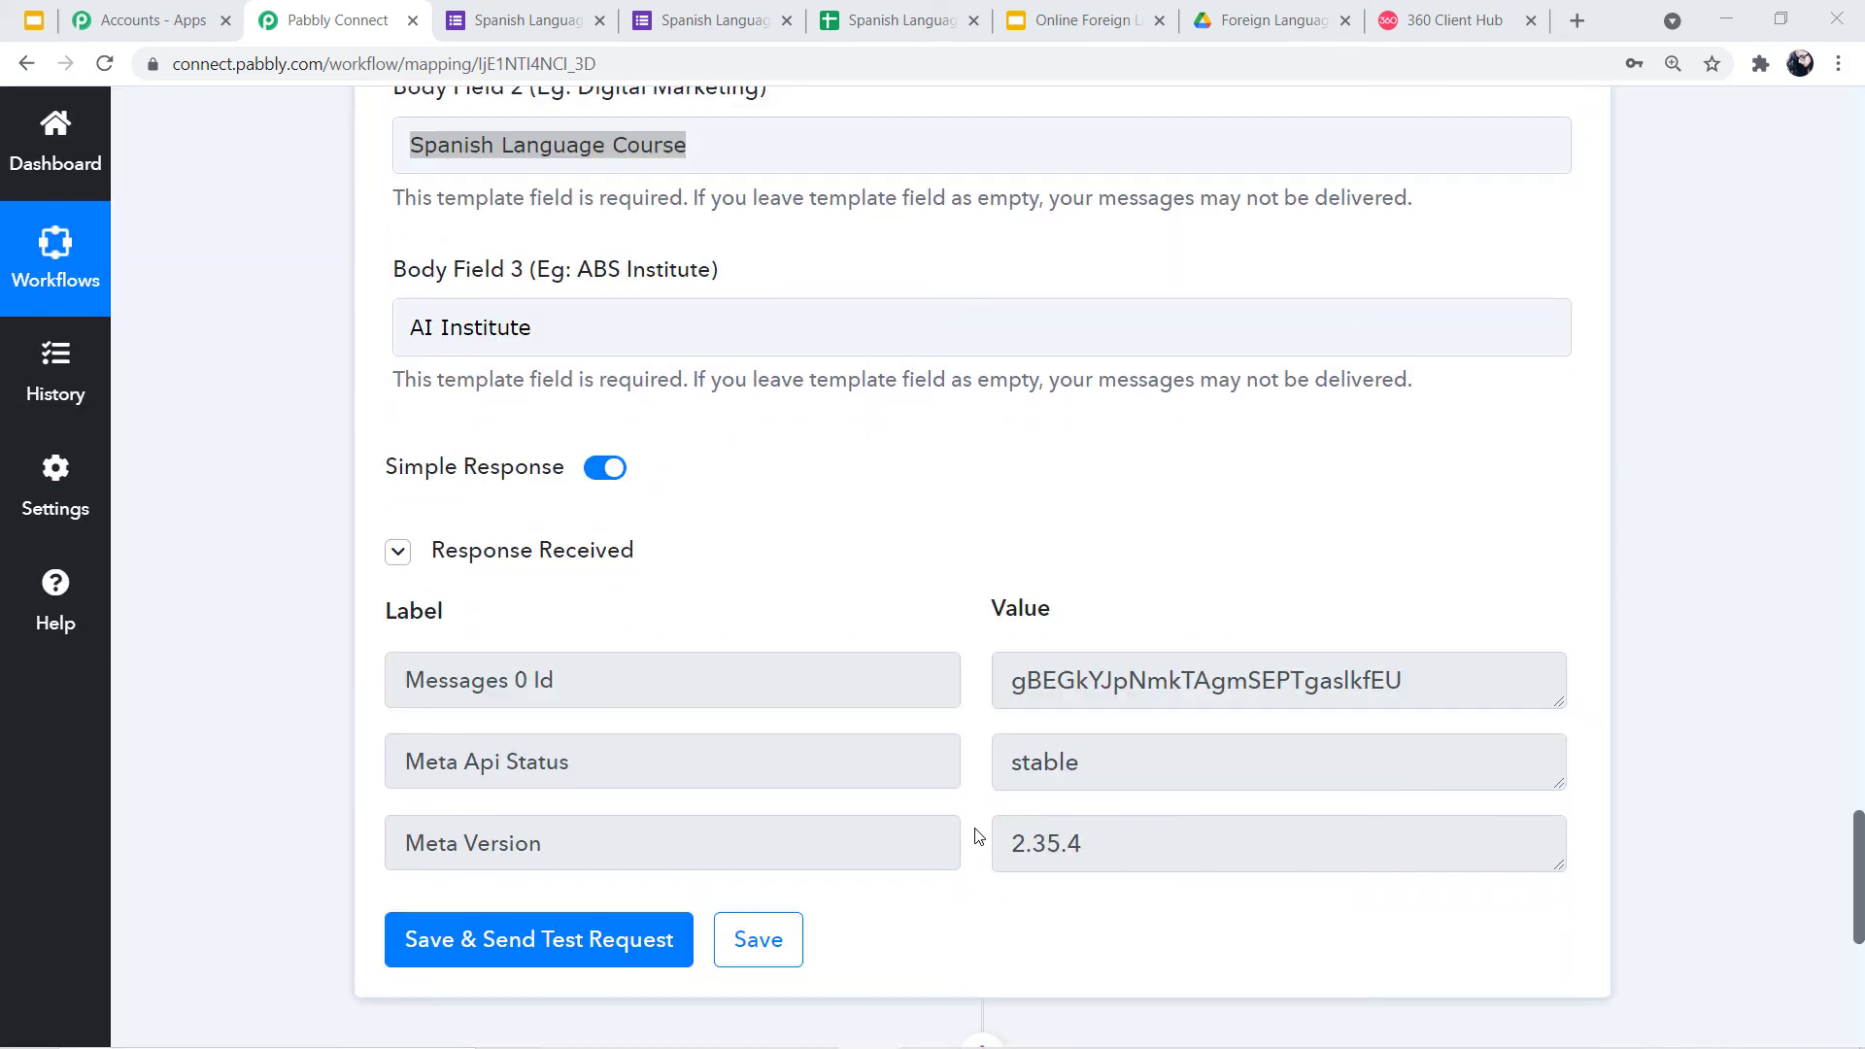
drag(1152, 851, 1025, 746)
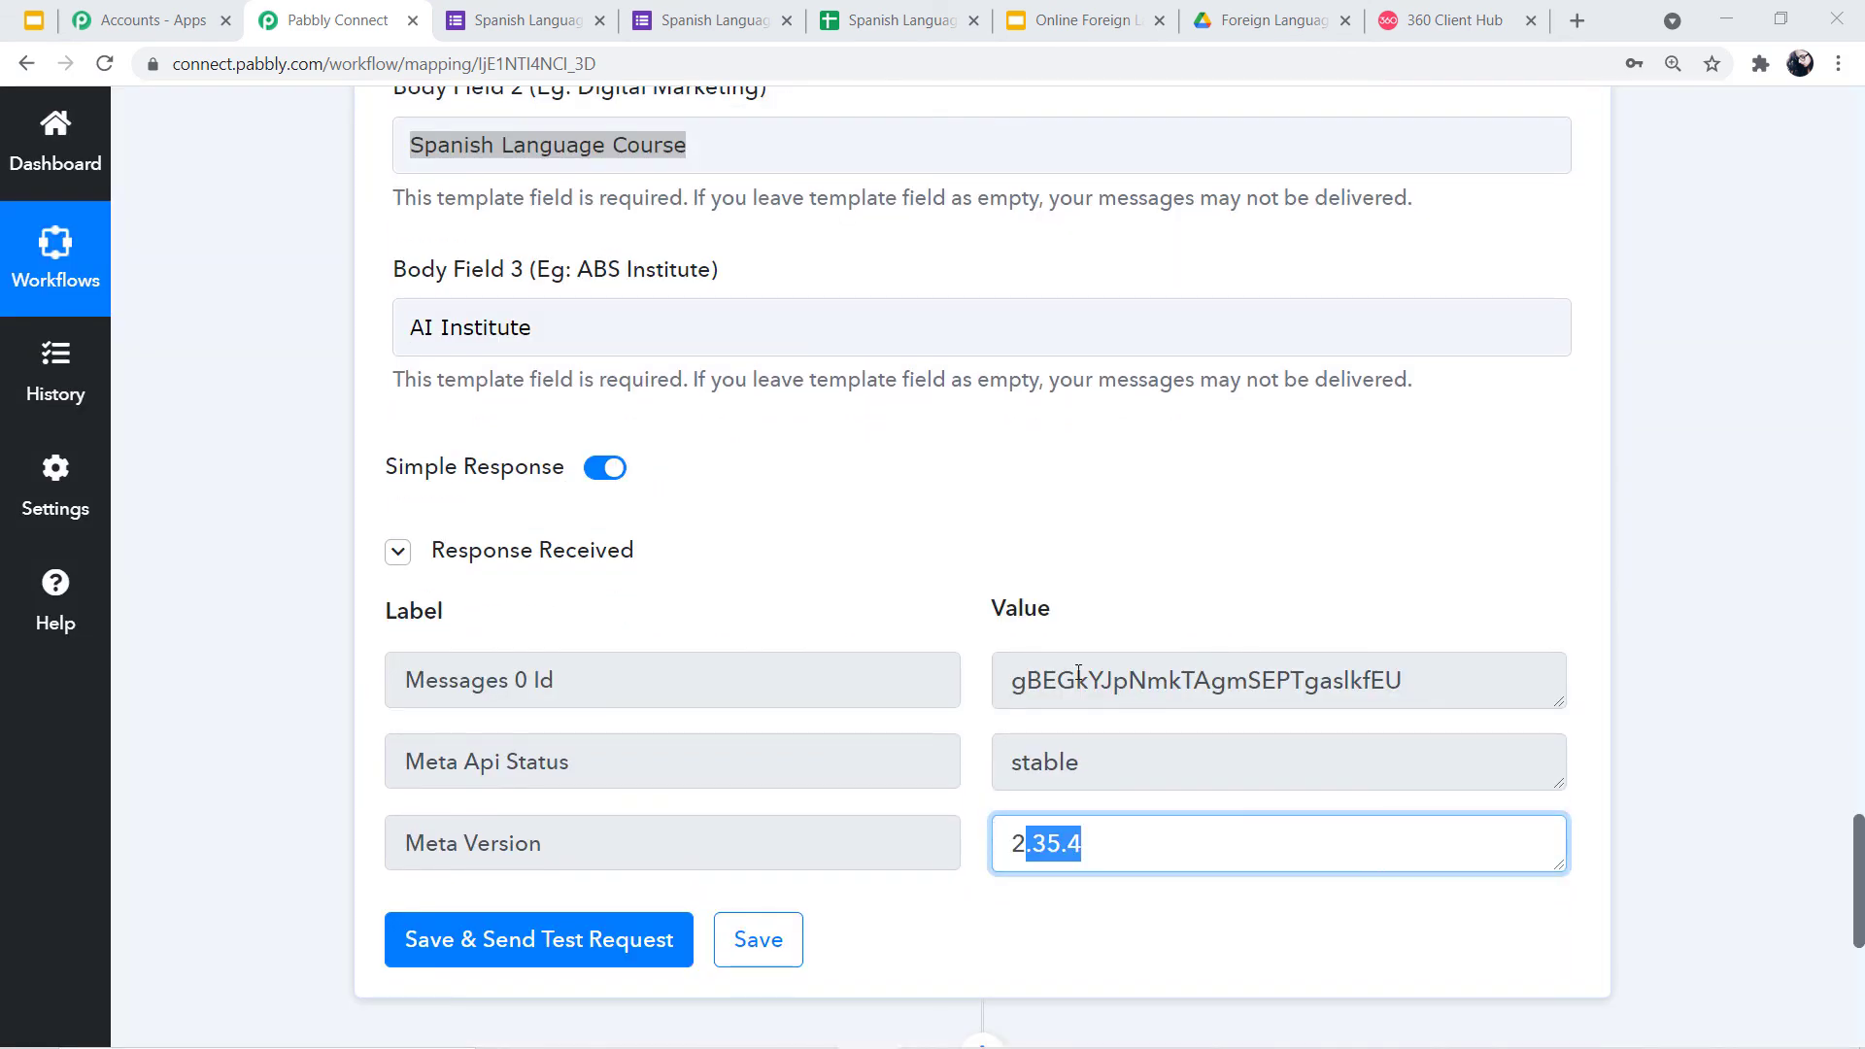
click(1638, 691)
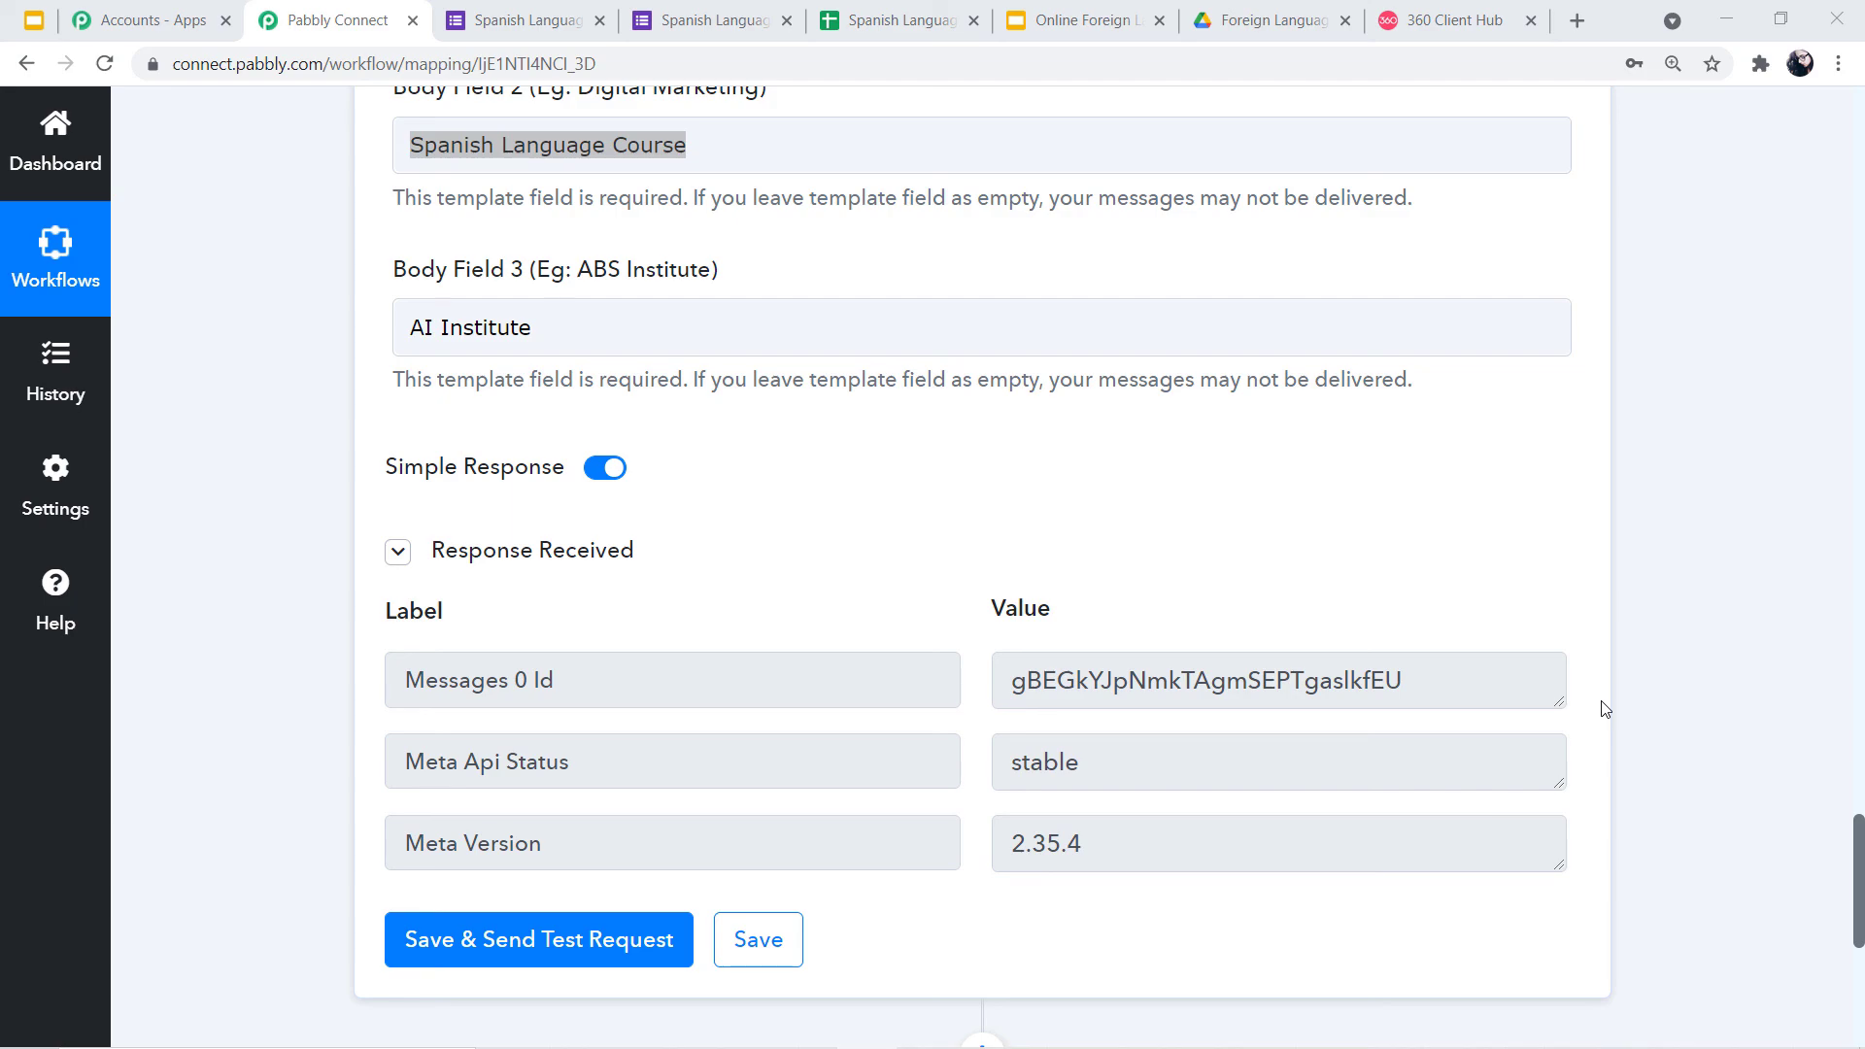
scroll(1603, 709, up, 12)
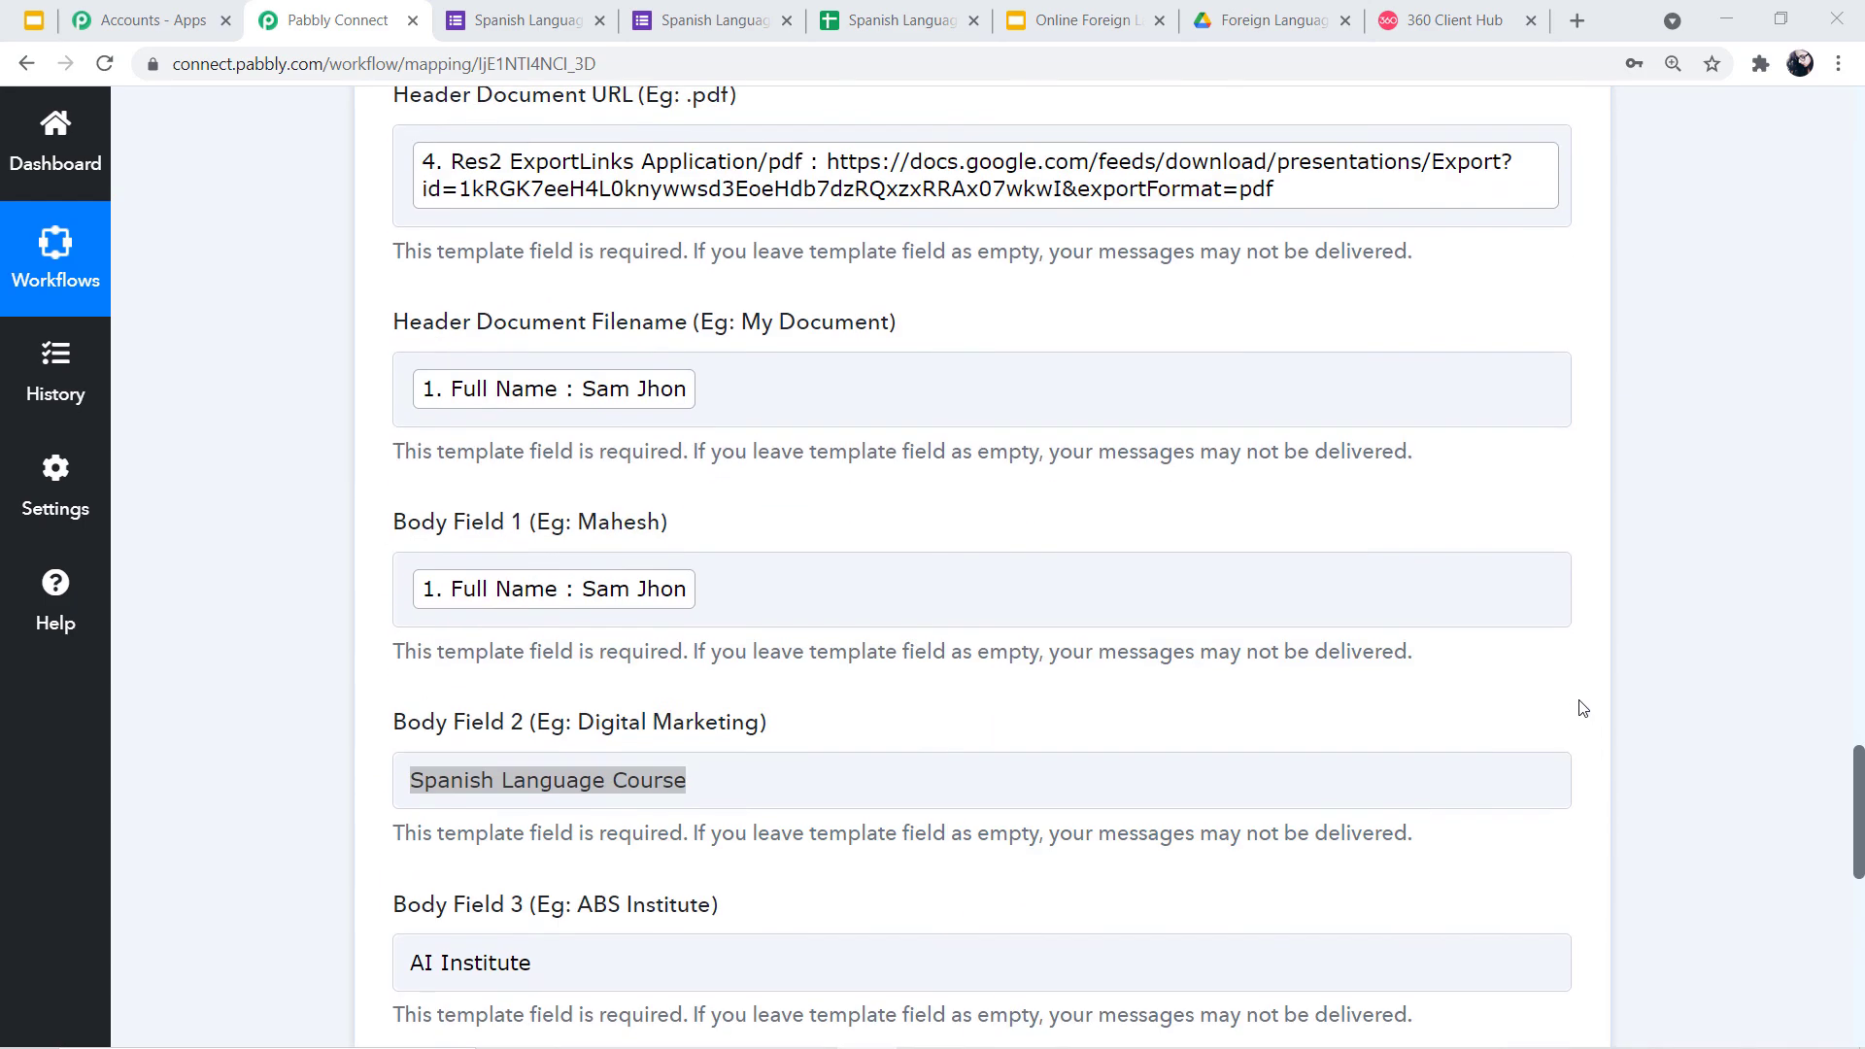
scroll(1604, 479, up, 10)
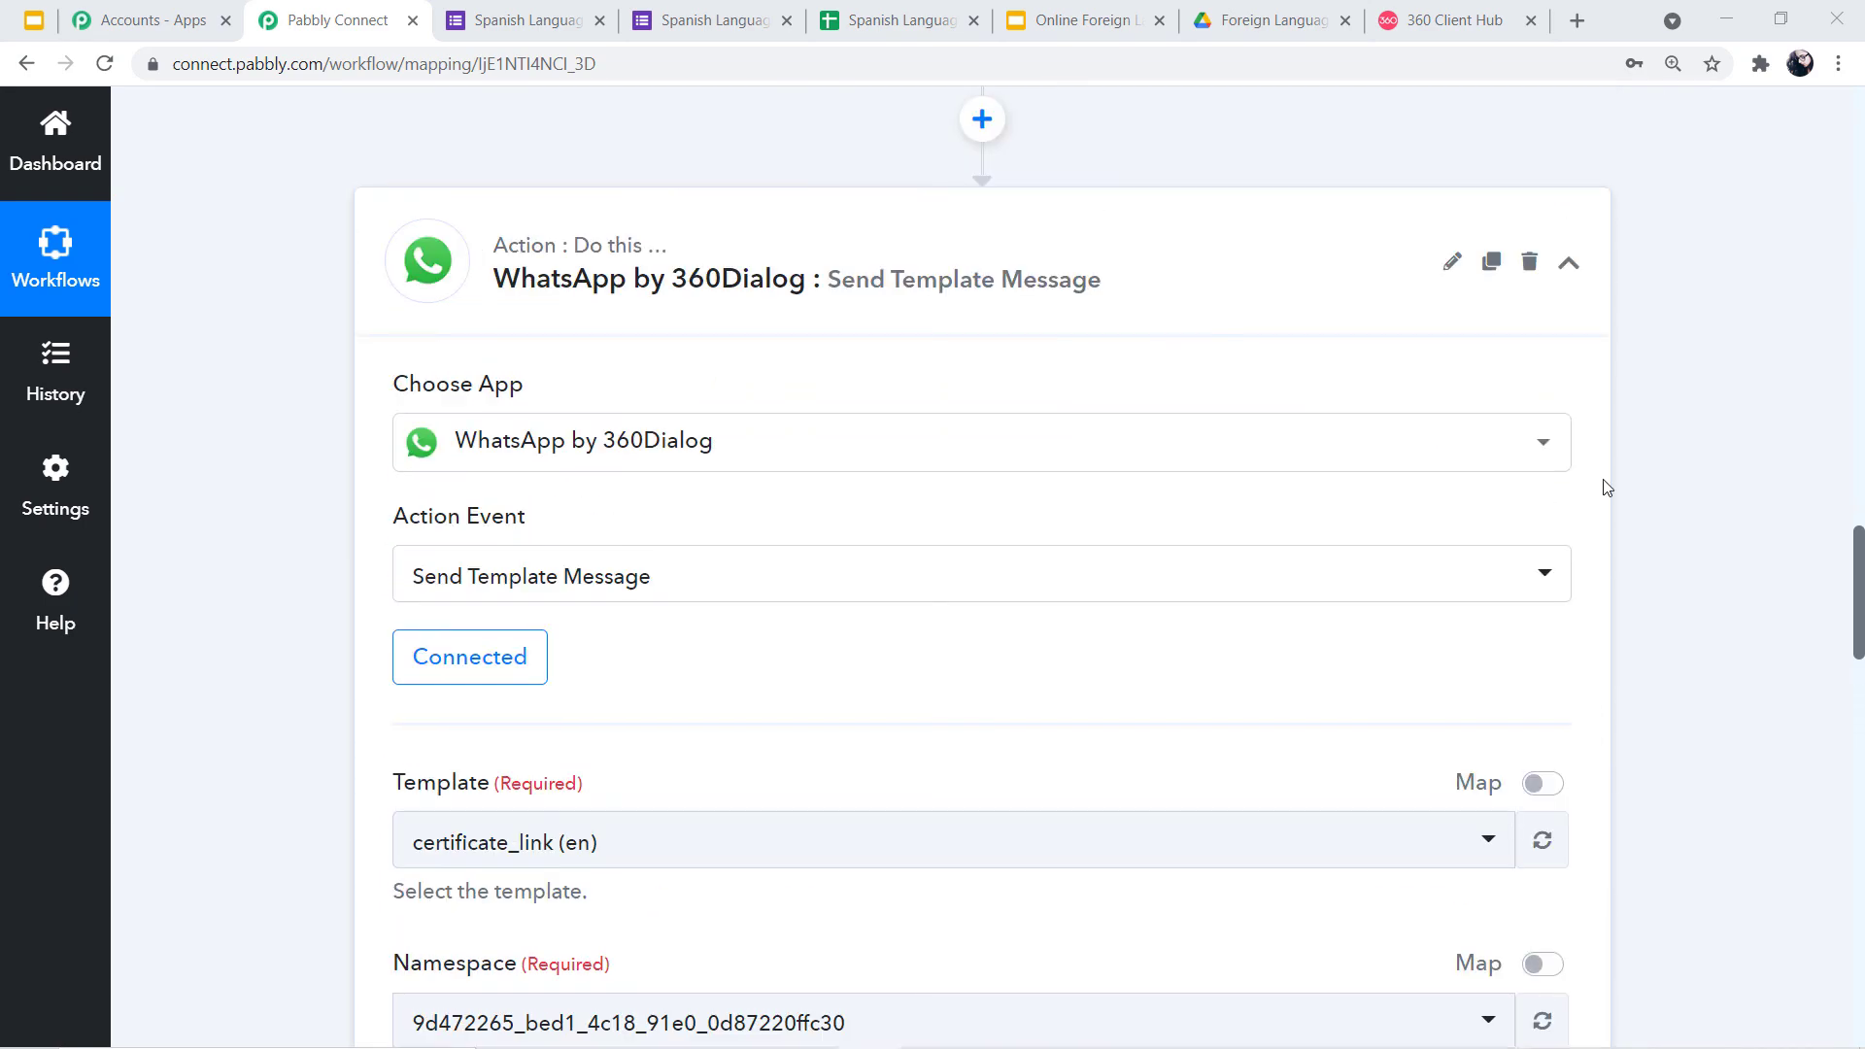
click(1570, 627)
In WhatsApp Web, open the +91 business chat, read the congratulations message and download its PDF
key(alt+Tab)
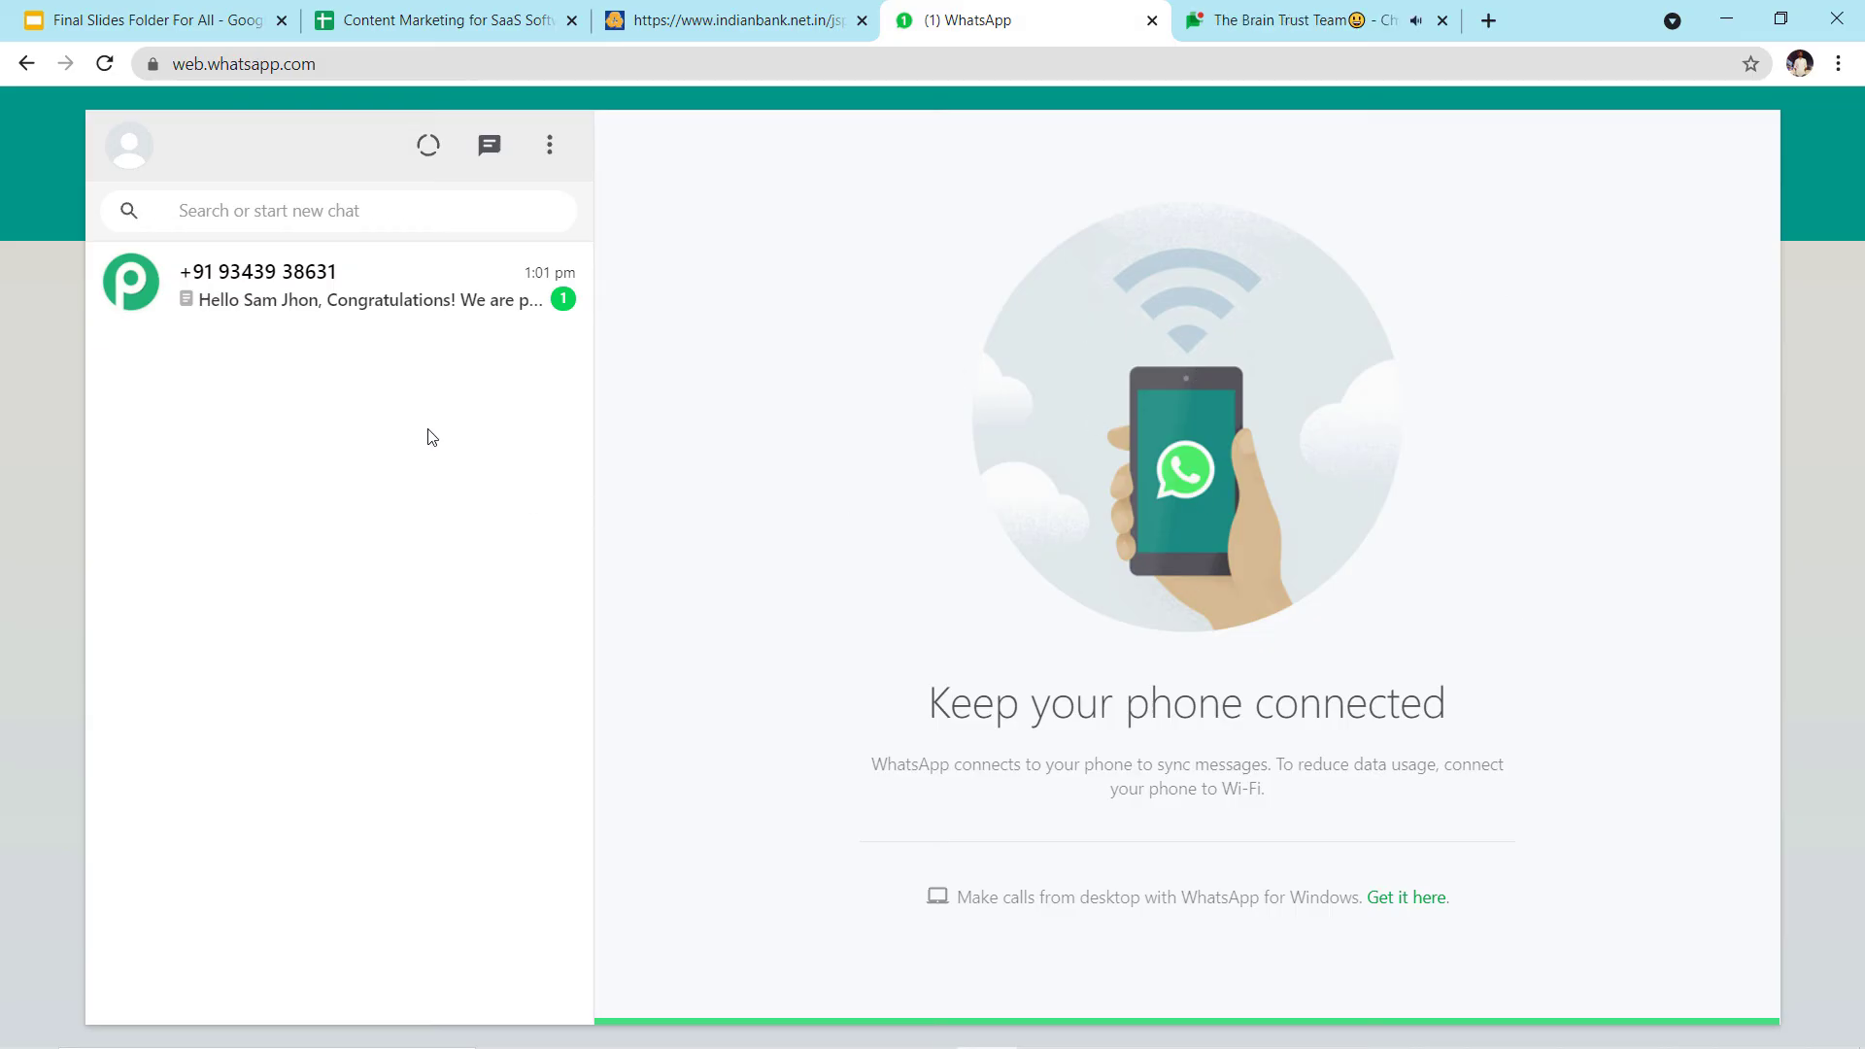
click(354, 299)
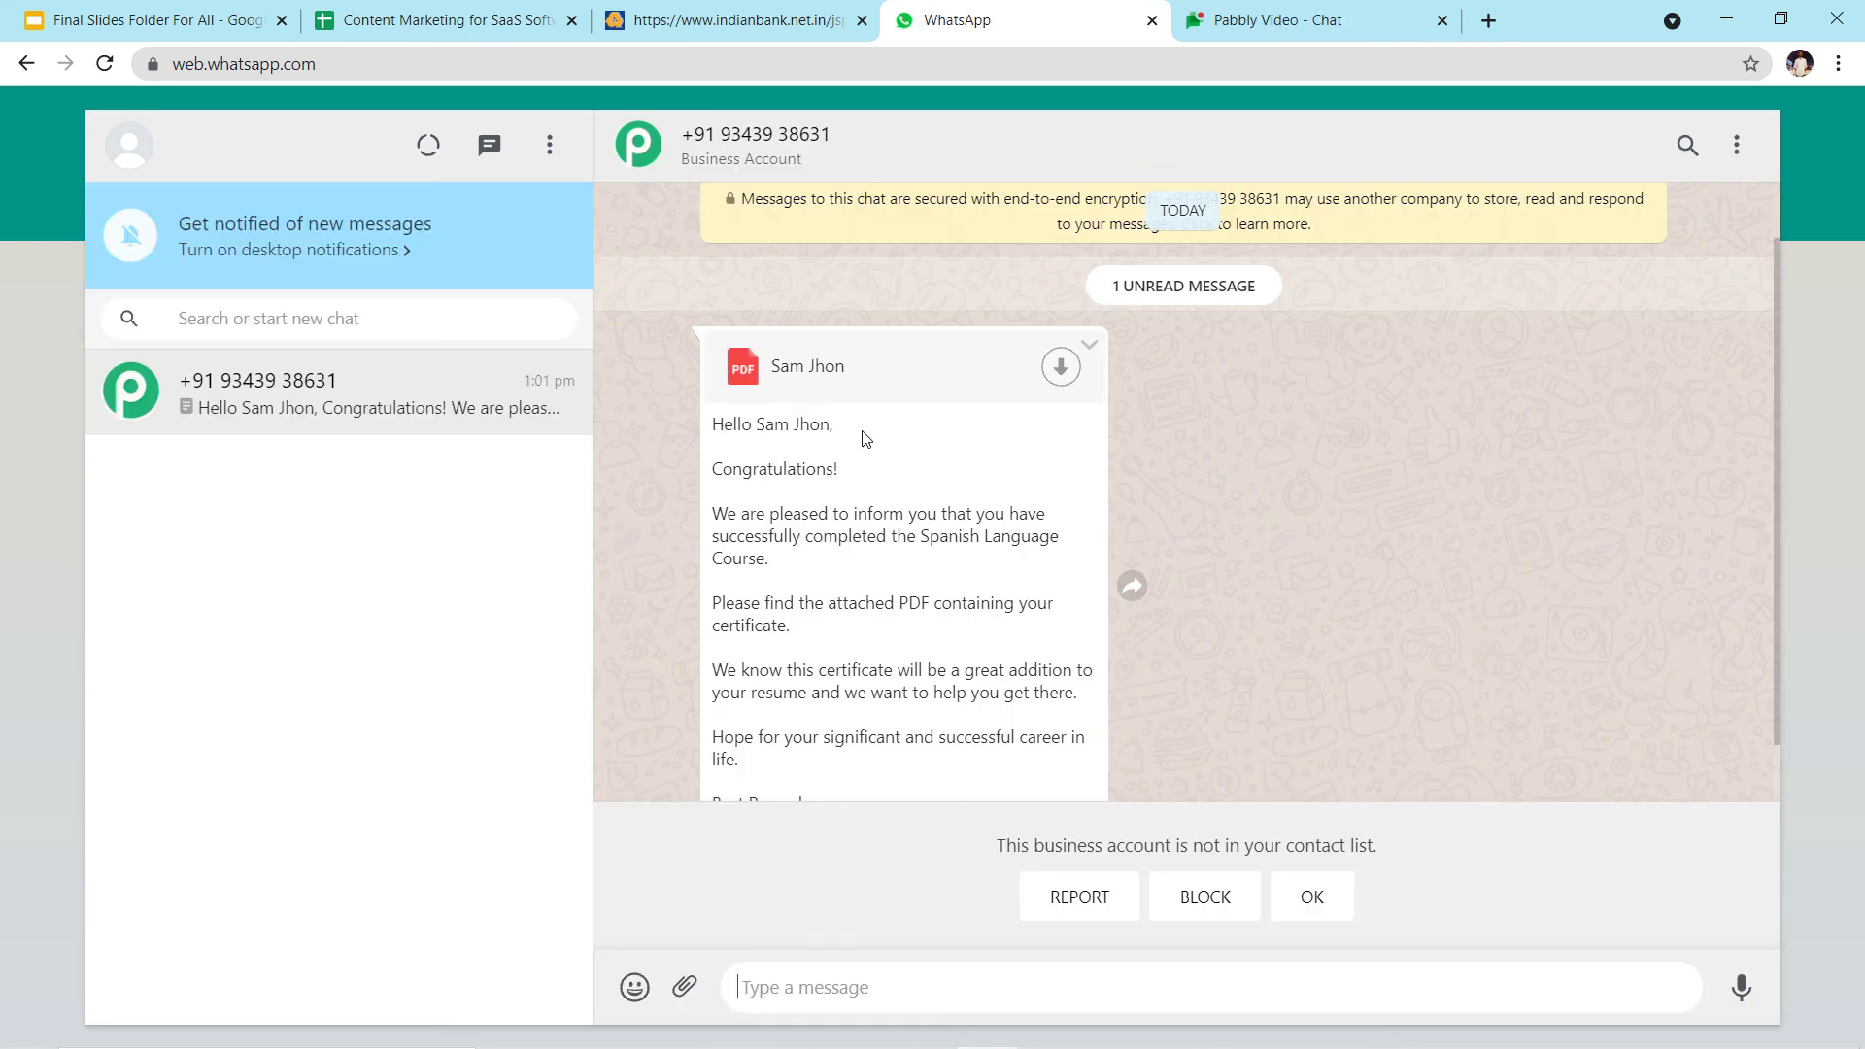
scroll(894, 483, down, 1)
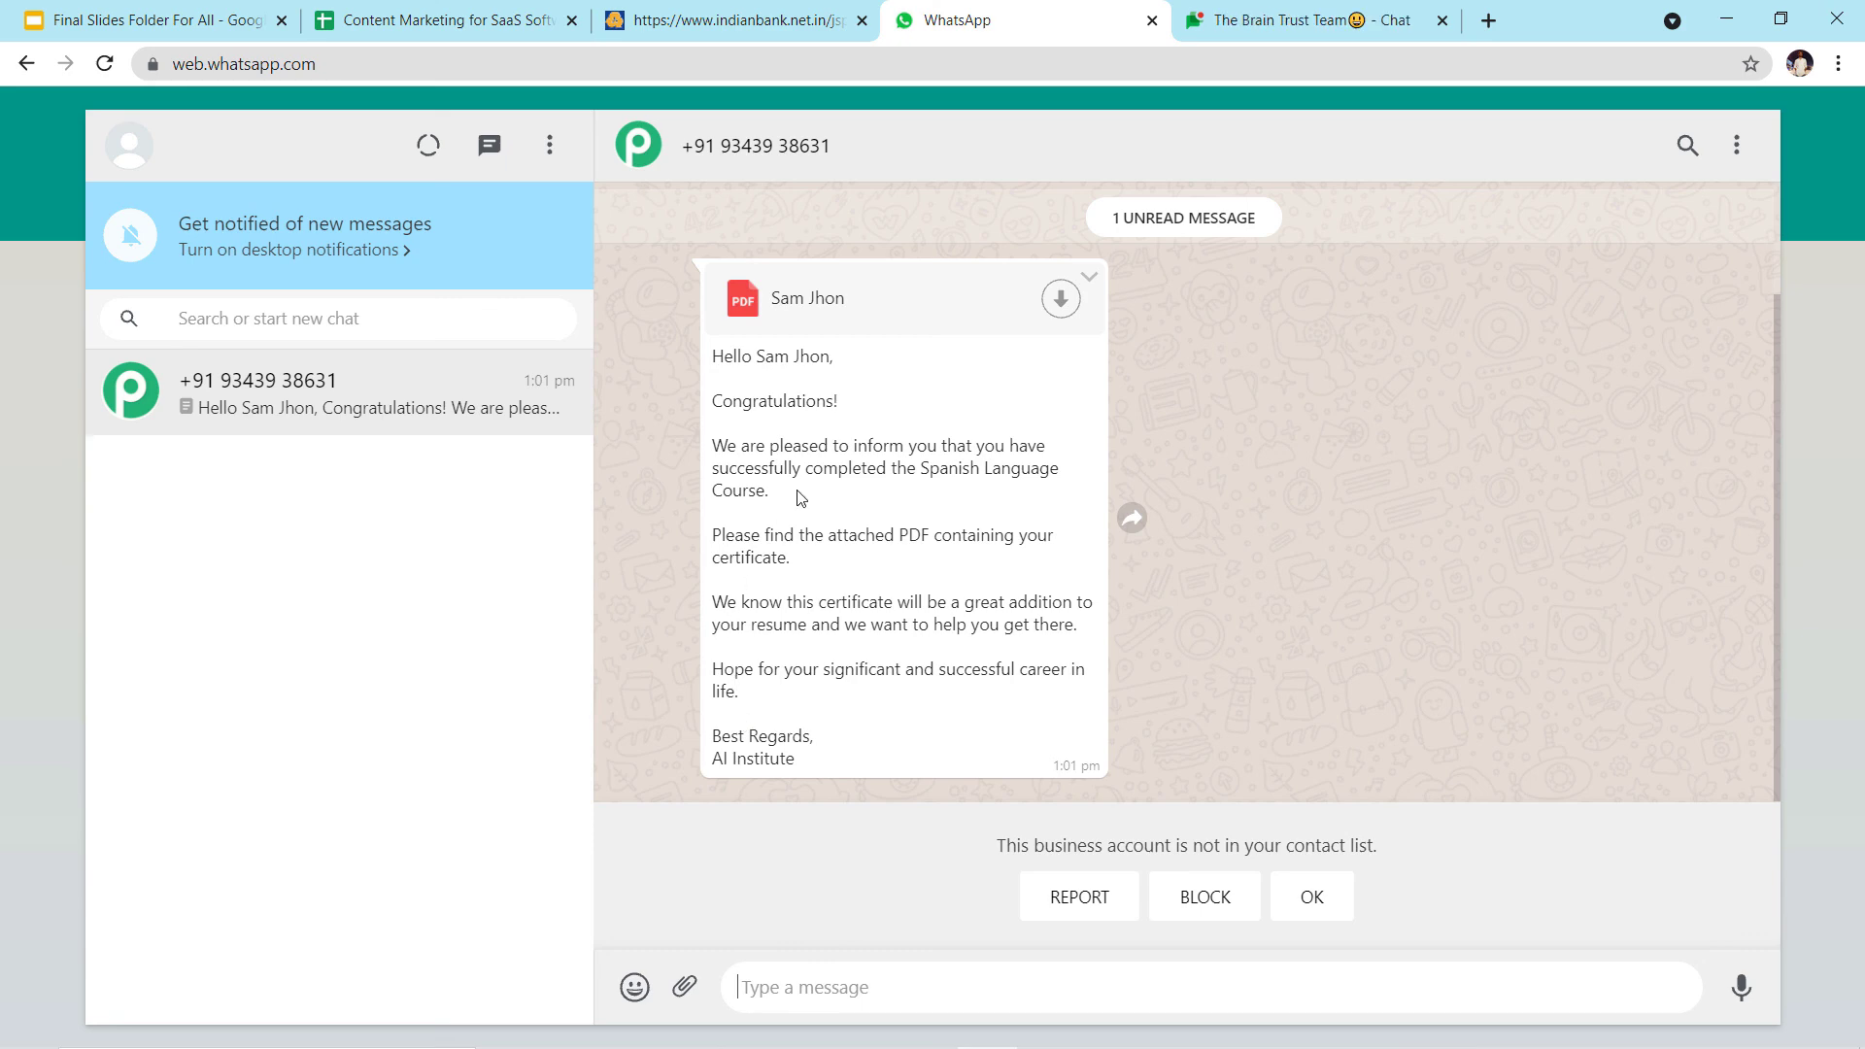
click(1061, 301)
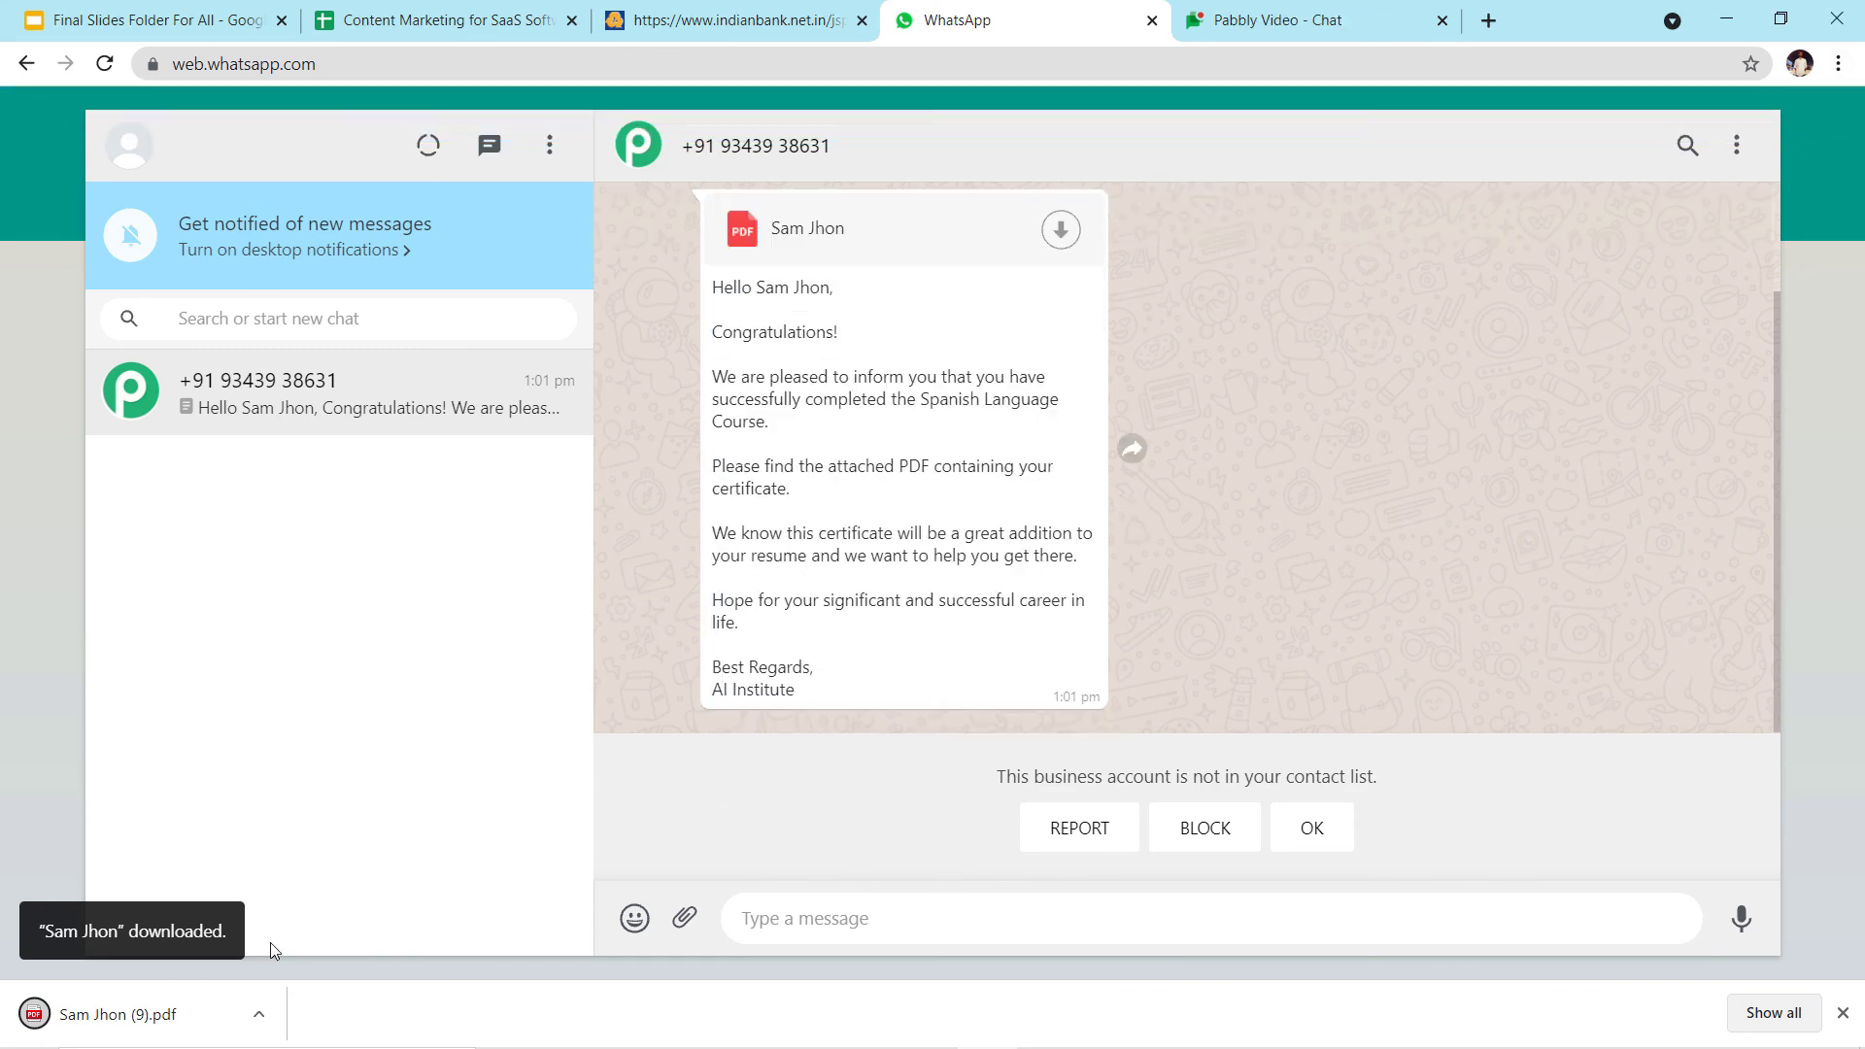
Open the downloaded certificate and verify the recipient's name, Spanish Language Course and 06 Oct 2021
click(220, 1000)
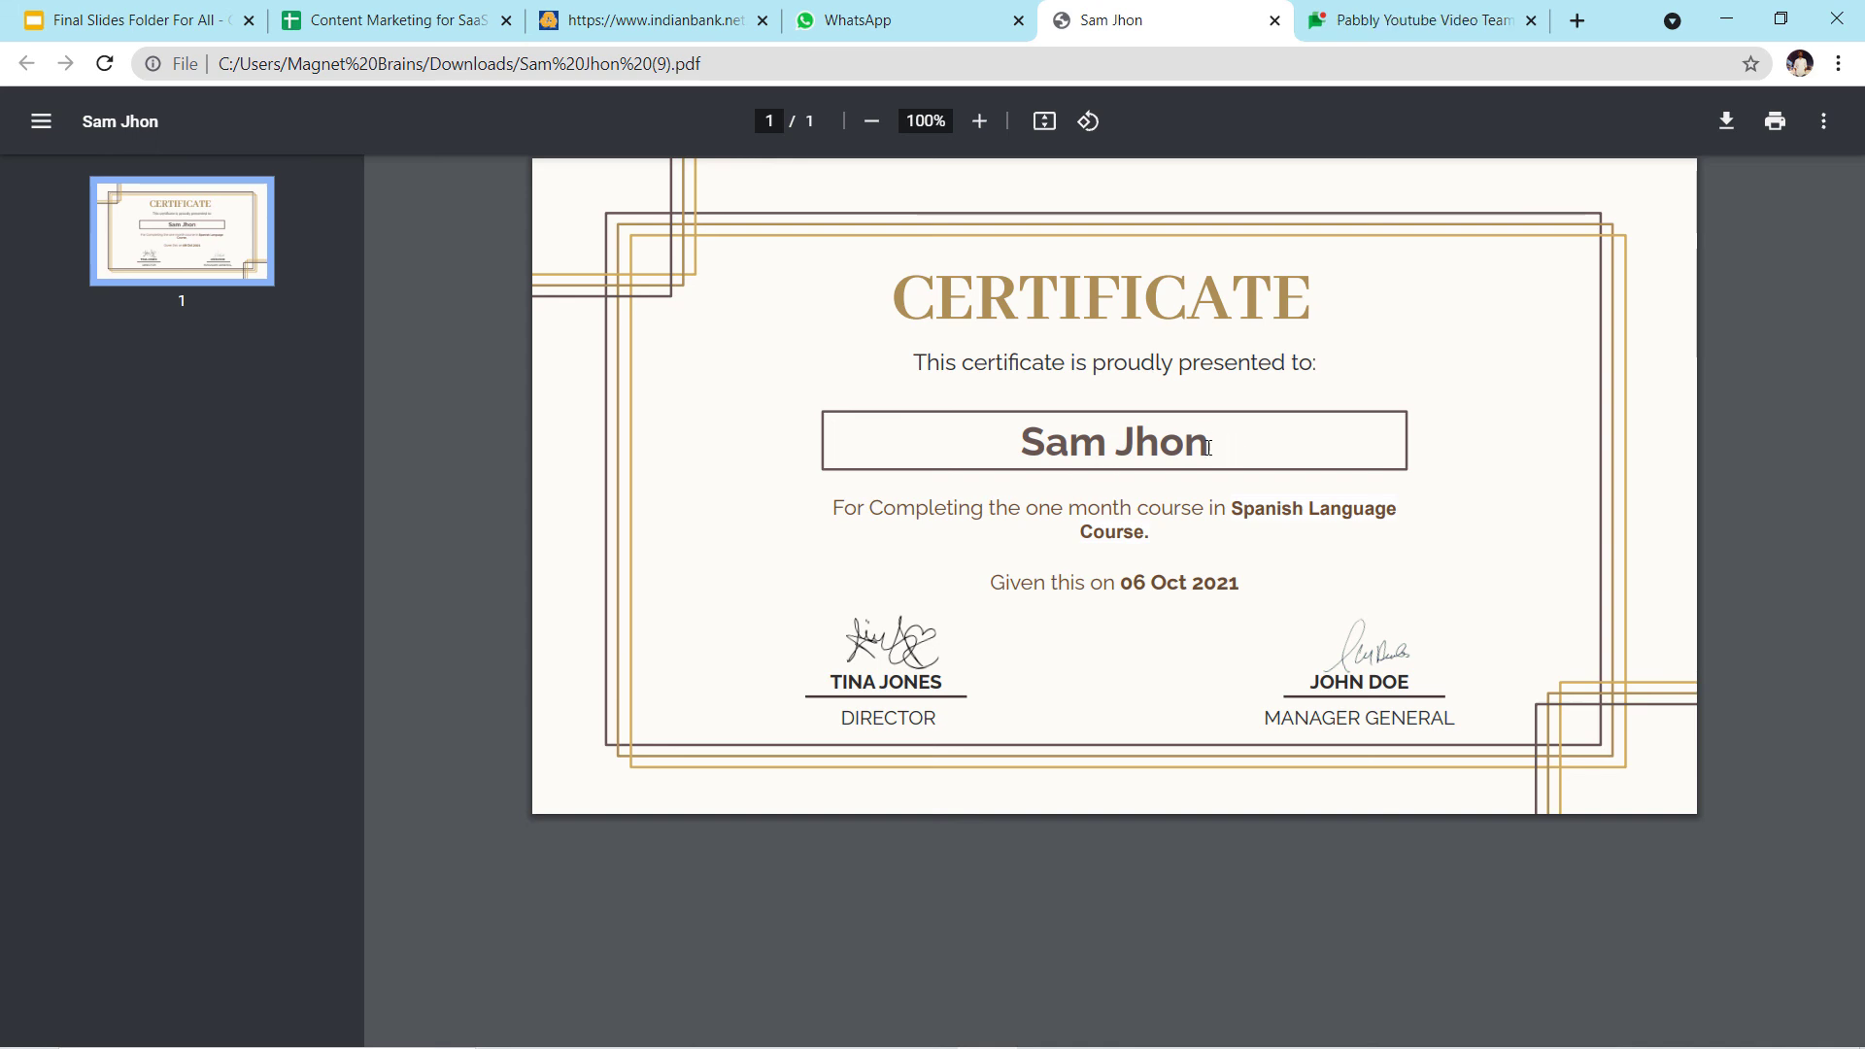
drag(1188, 449, 1040, 463)
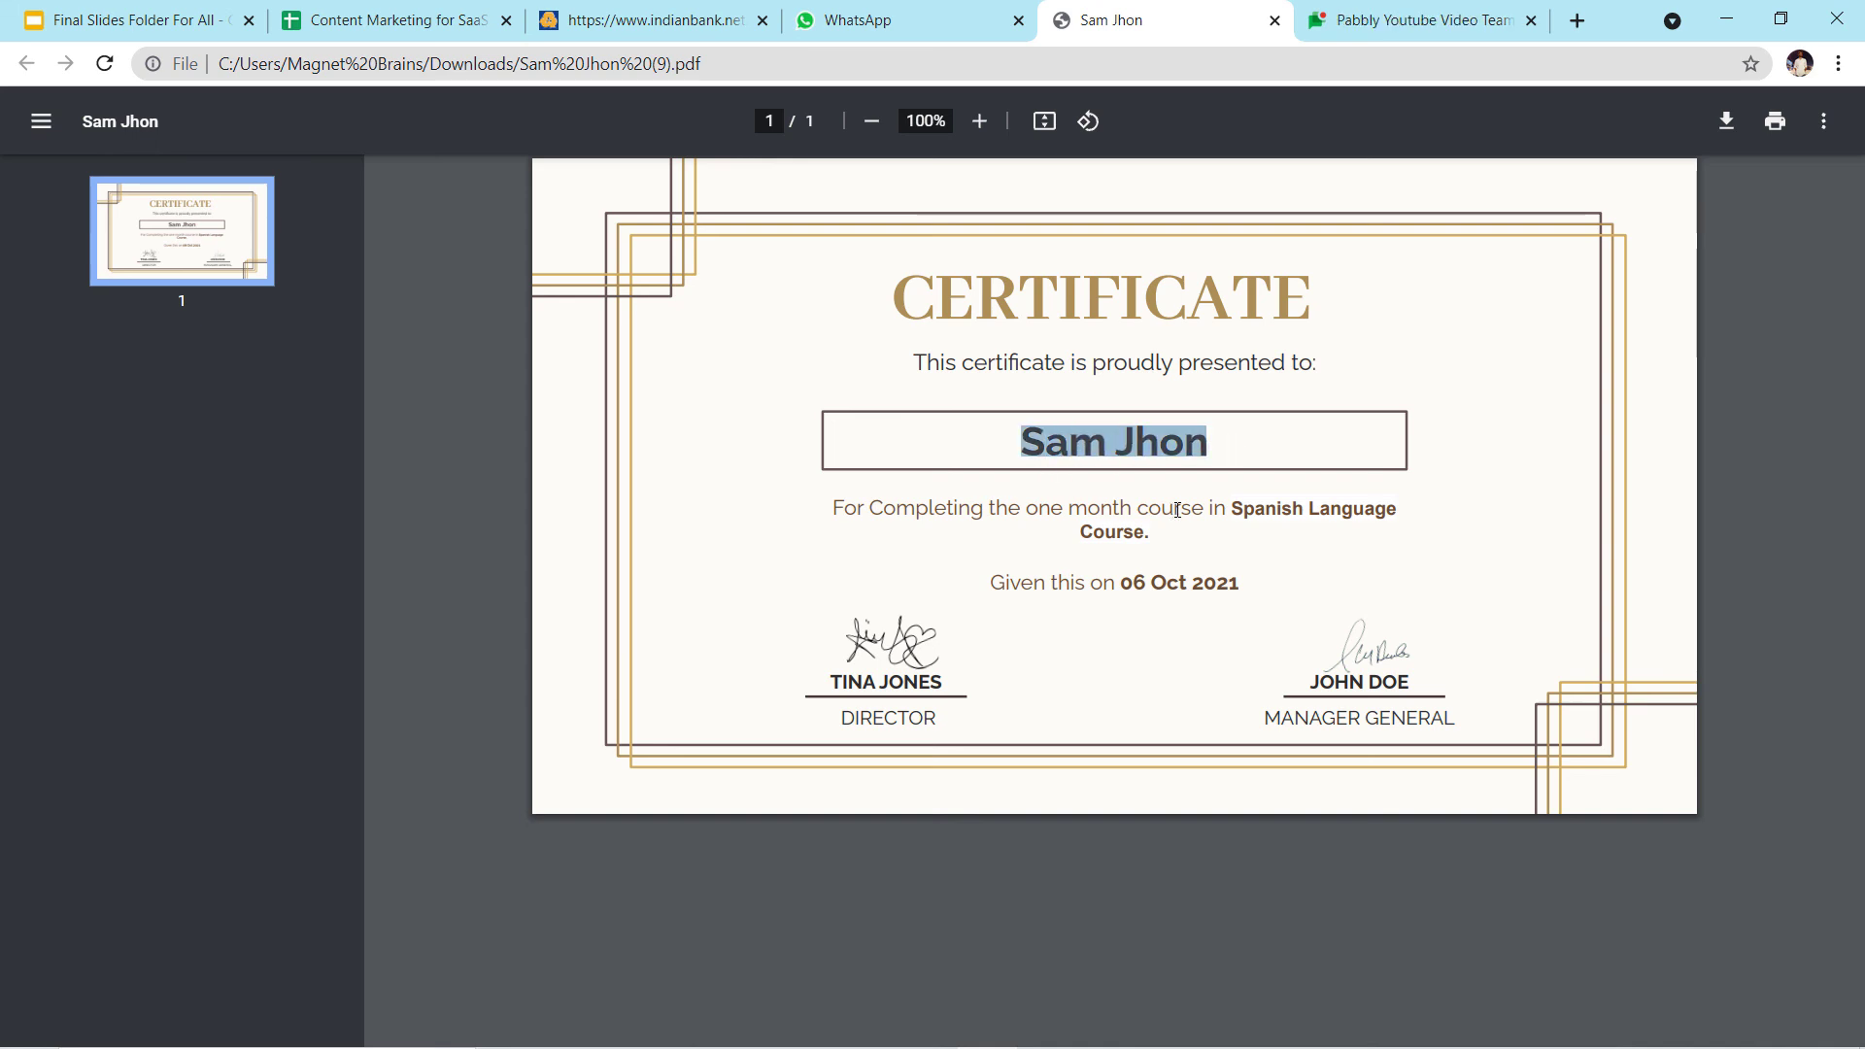
drag(1221, 512, 1247, 512)
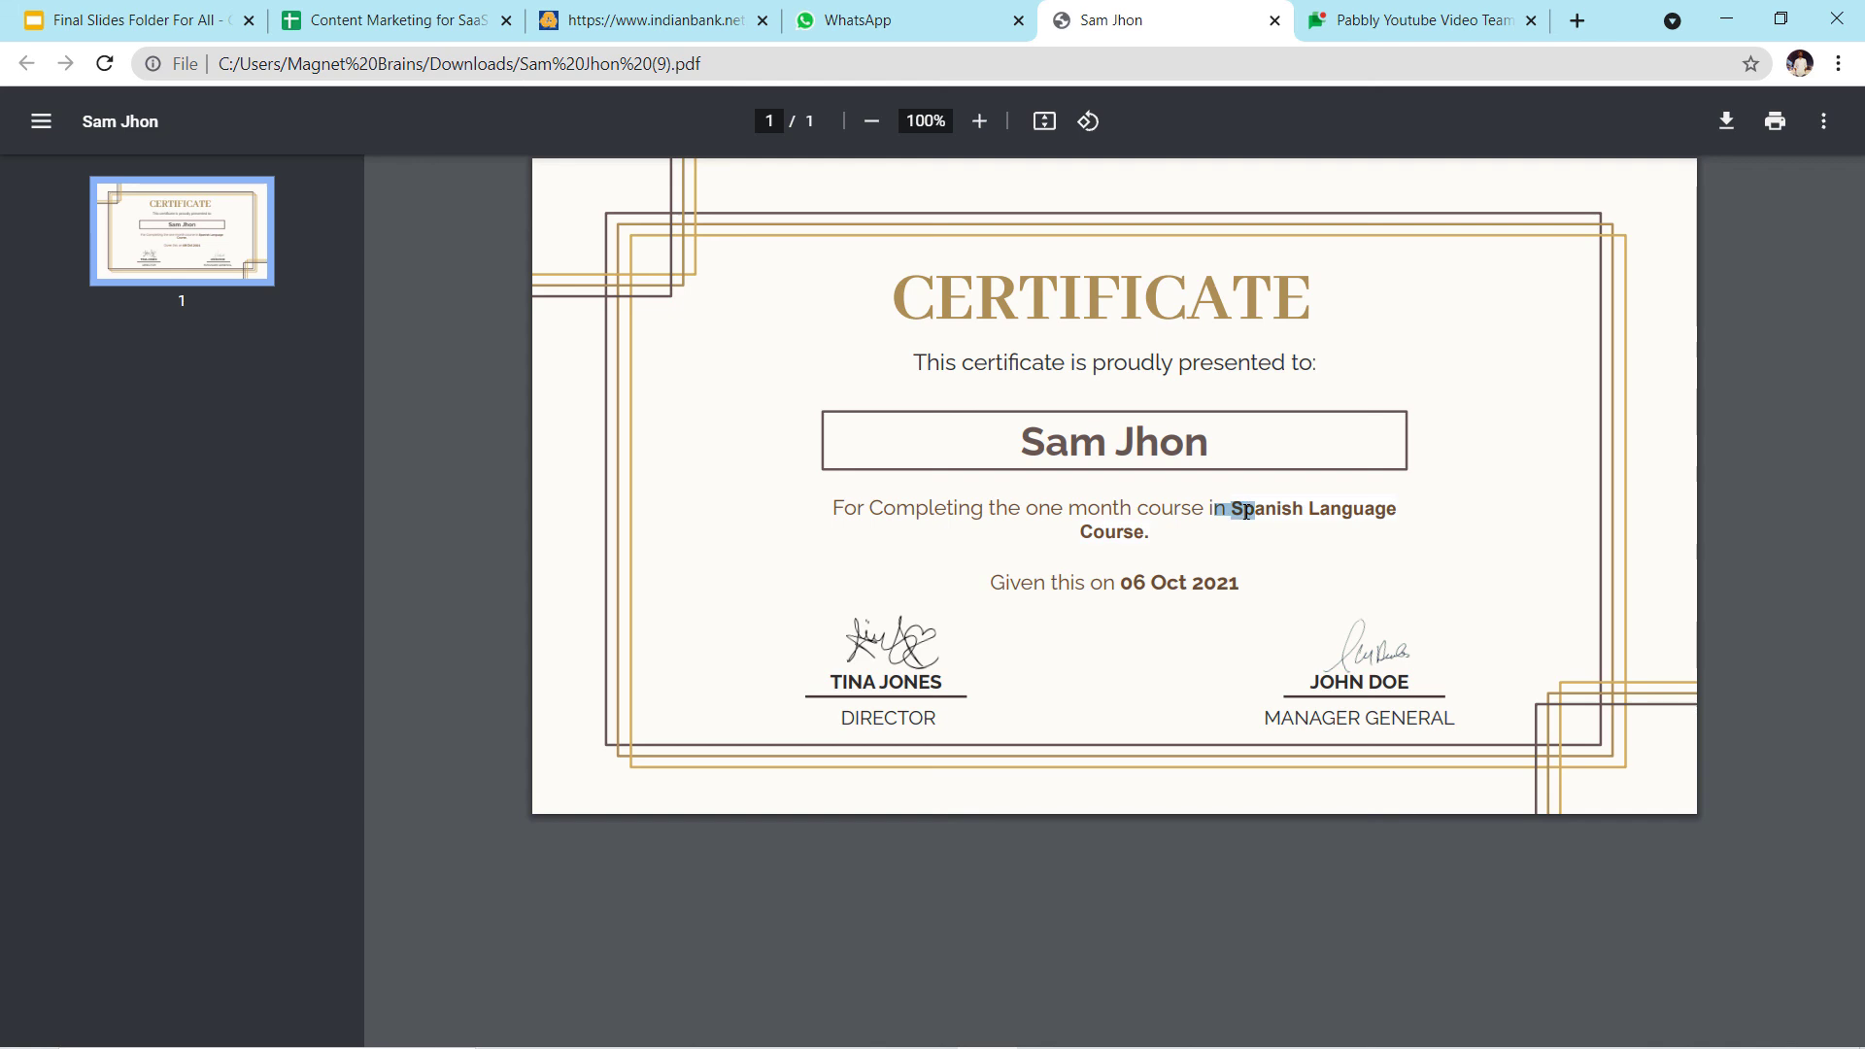
drag(1122, 587, 1240, 587)
click(1443, 584)
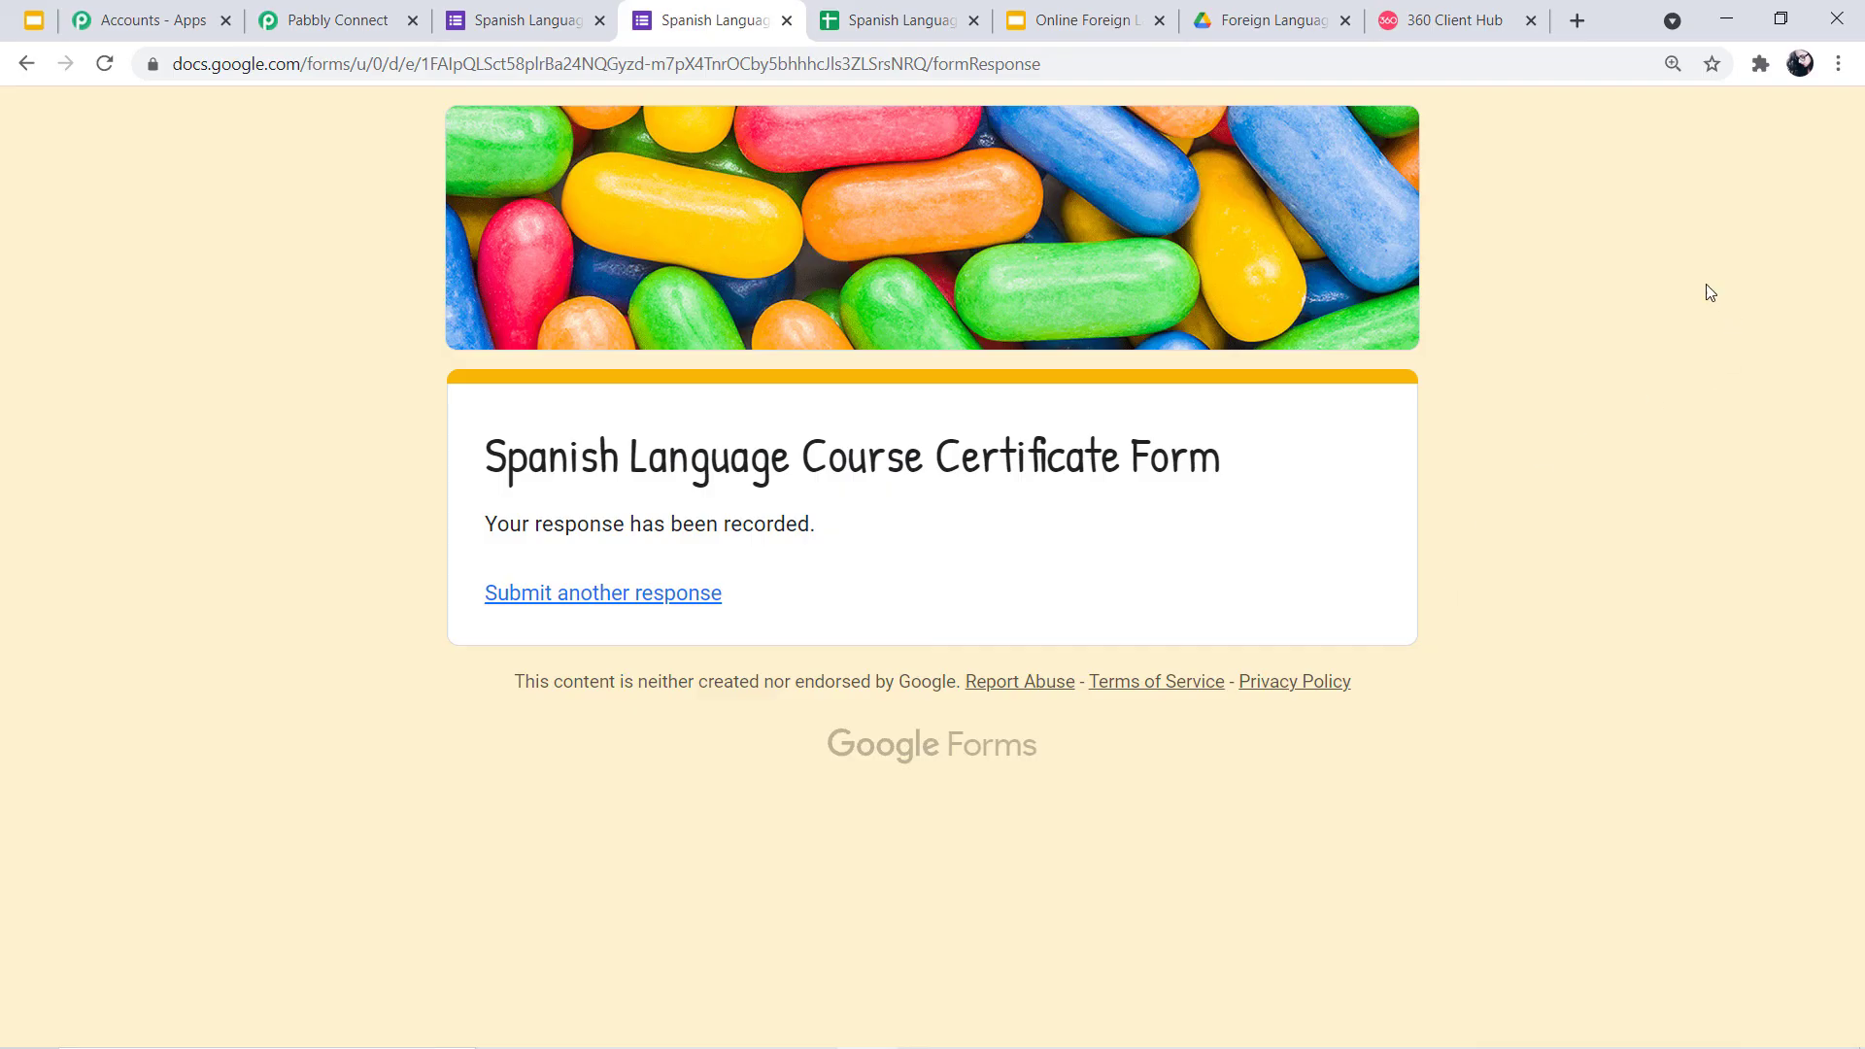
Reload the certificate form, autofill a second respondent's saved details and submit the response
click(1147, 68)
key(Return)
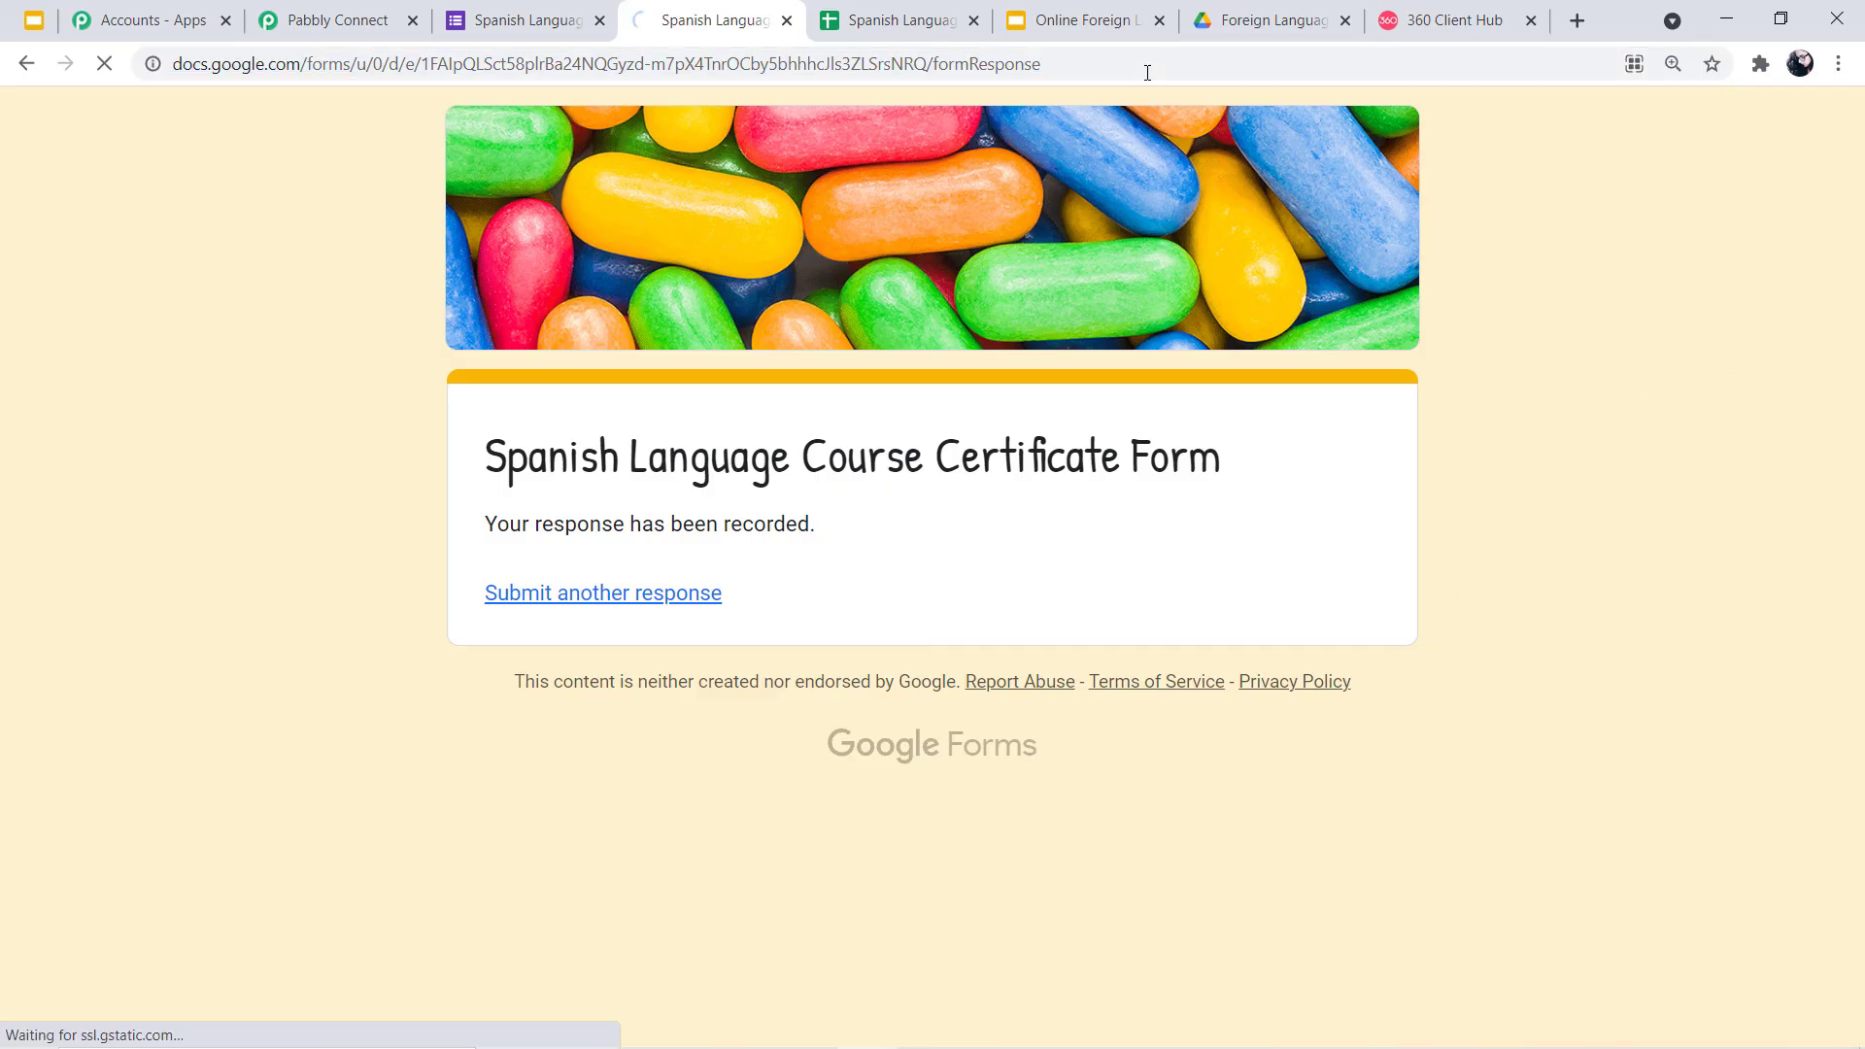
scroll(1075, 272, down, 4)
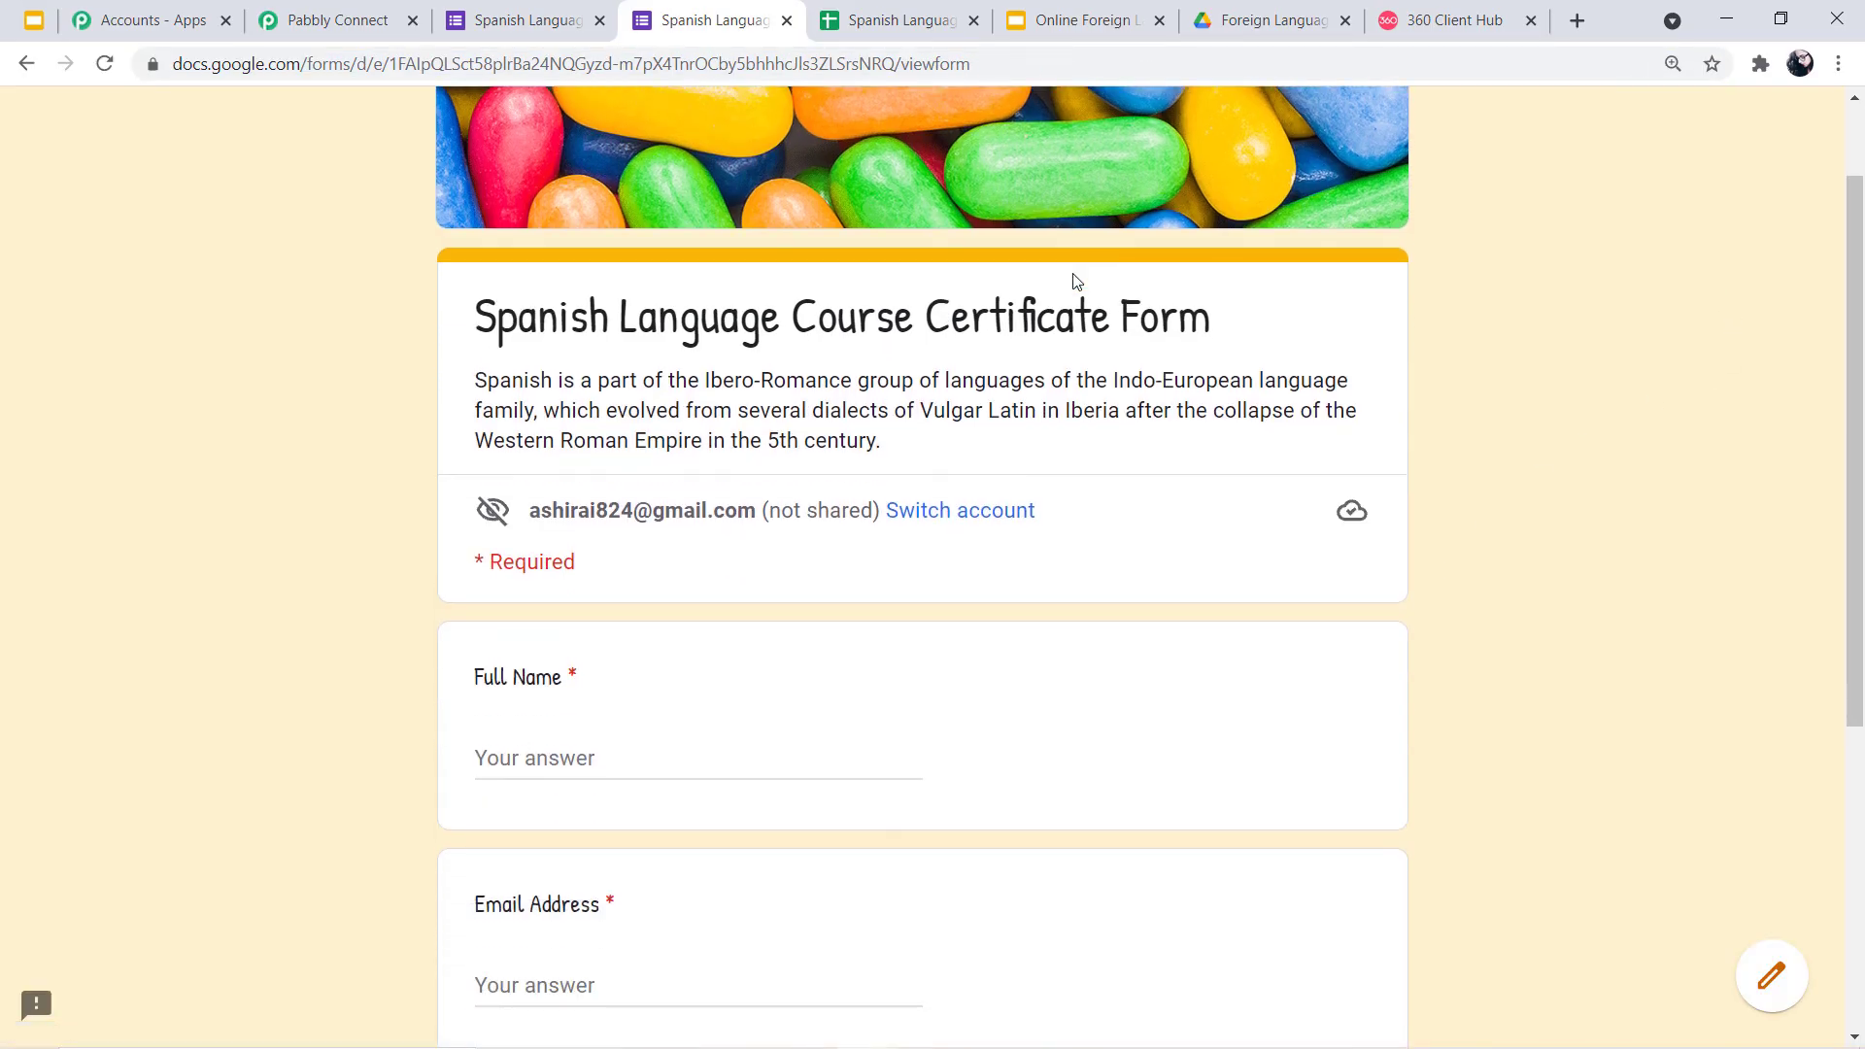
click(655, 515)
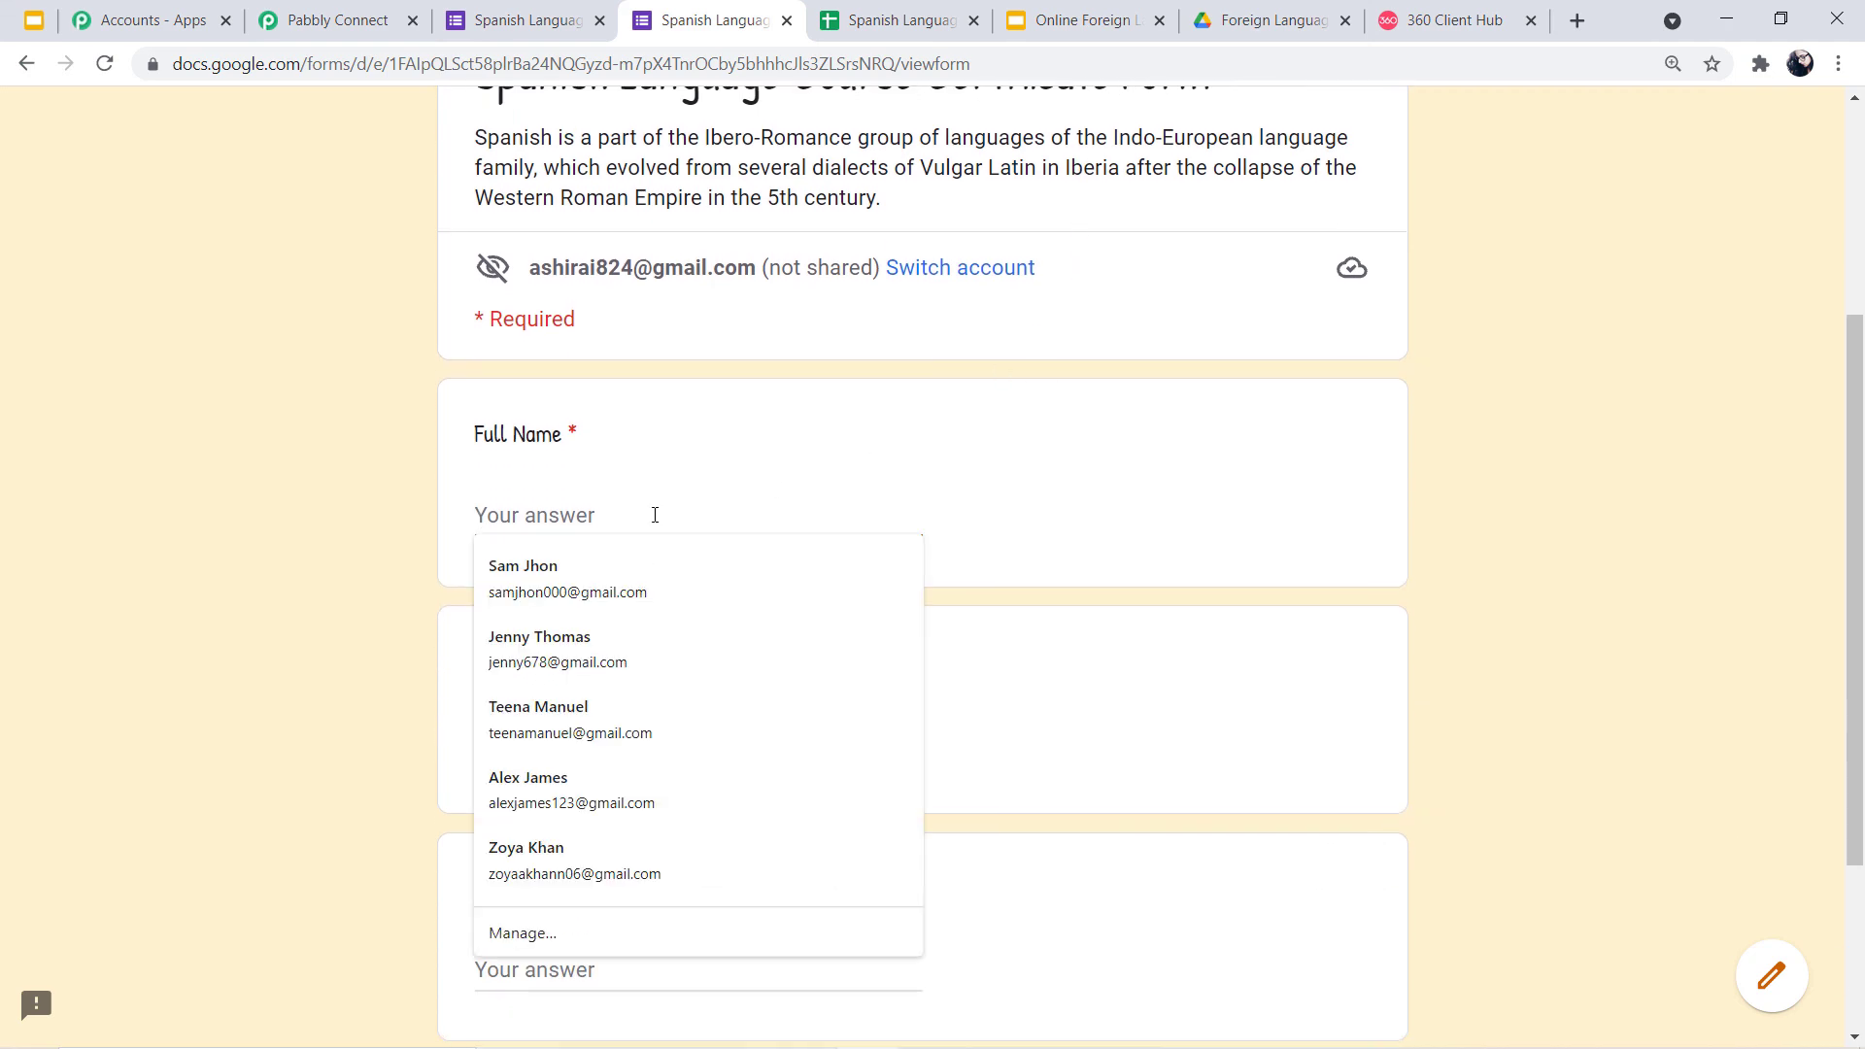
click(664, 637)
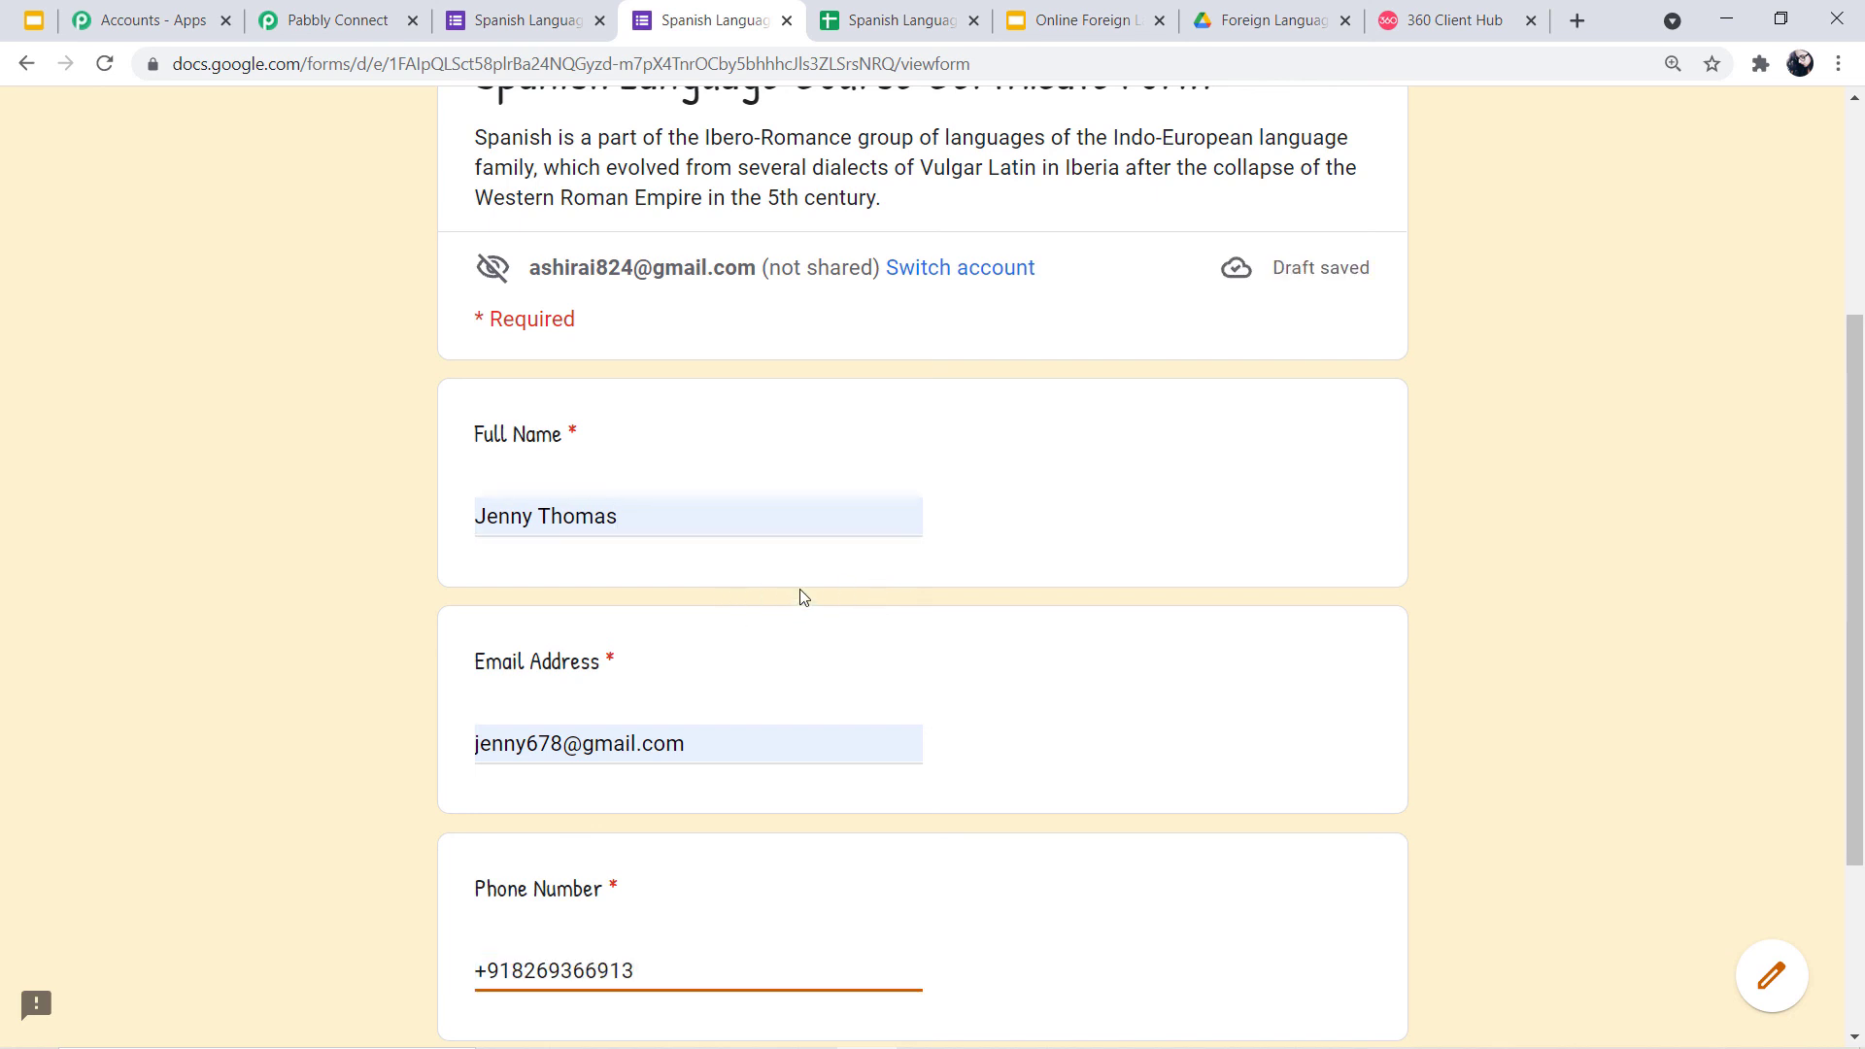
scroll(792, 672, down, 2)
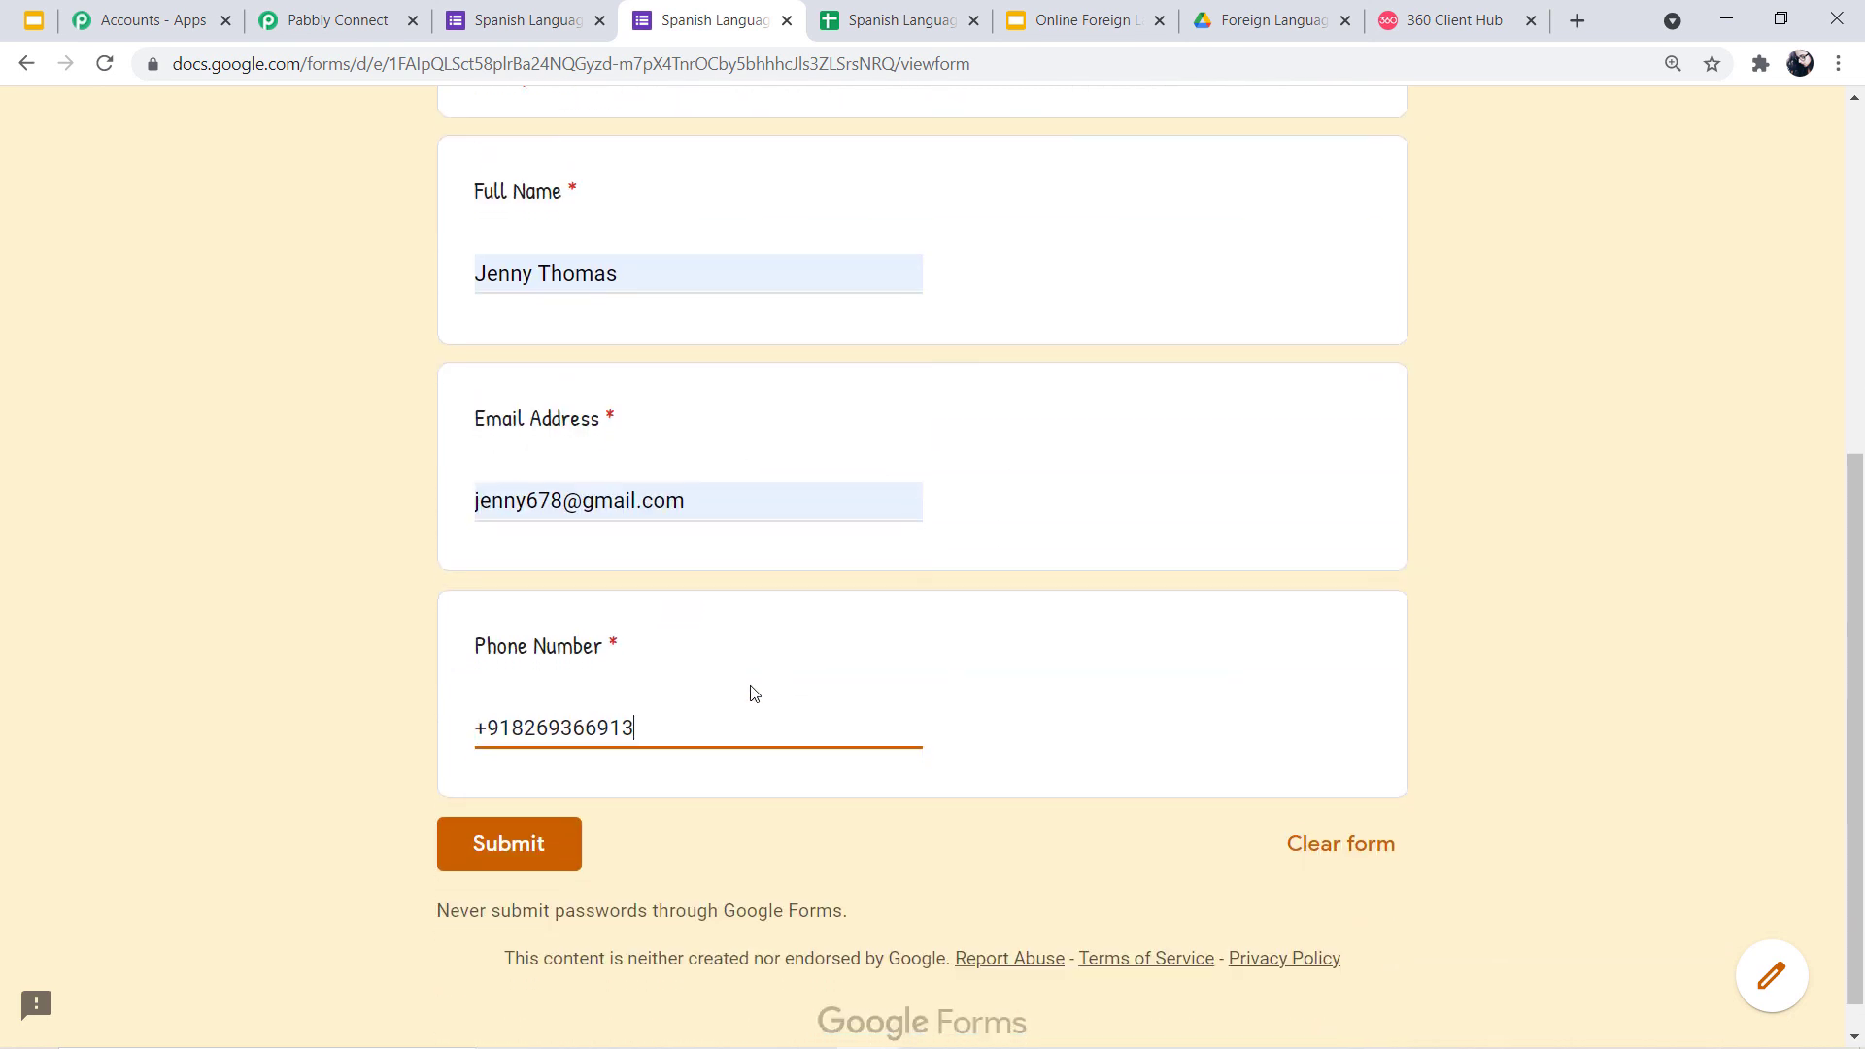
click(521, 843)
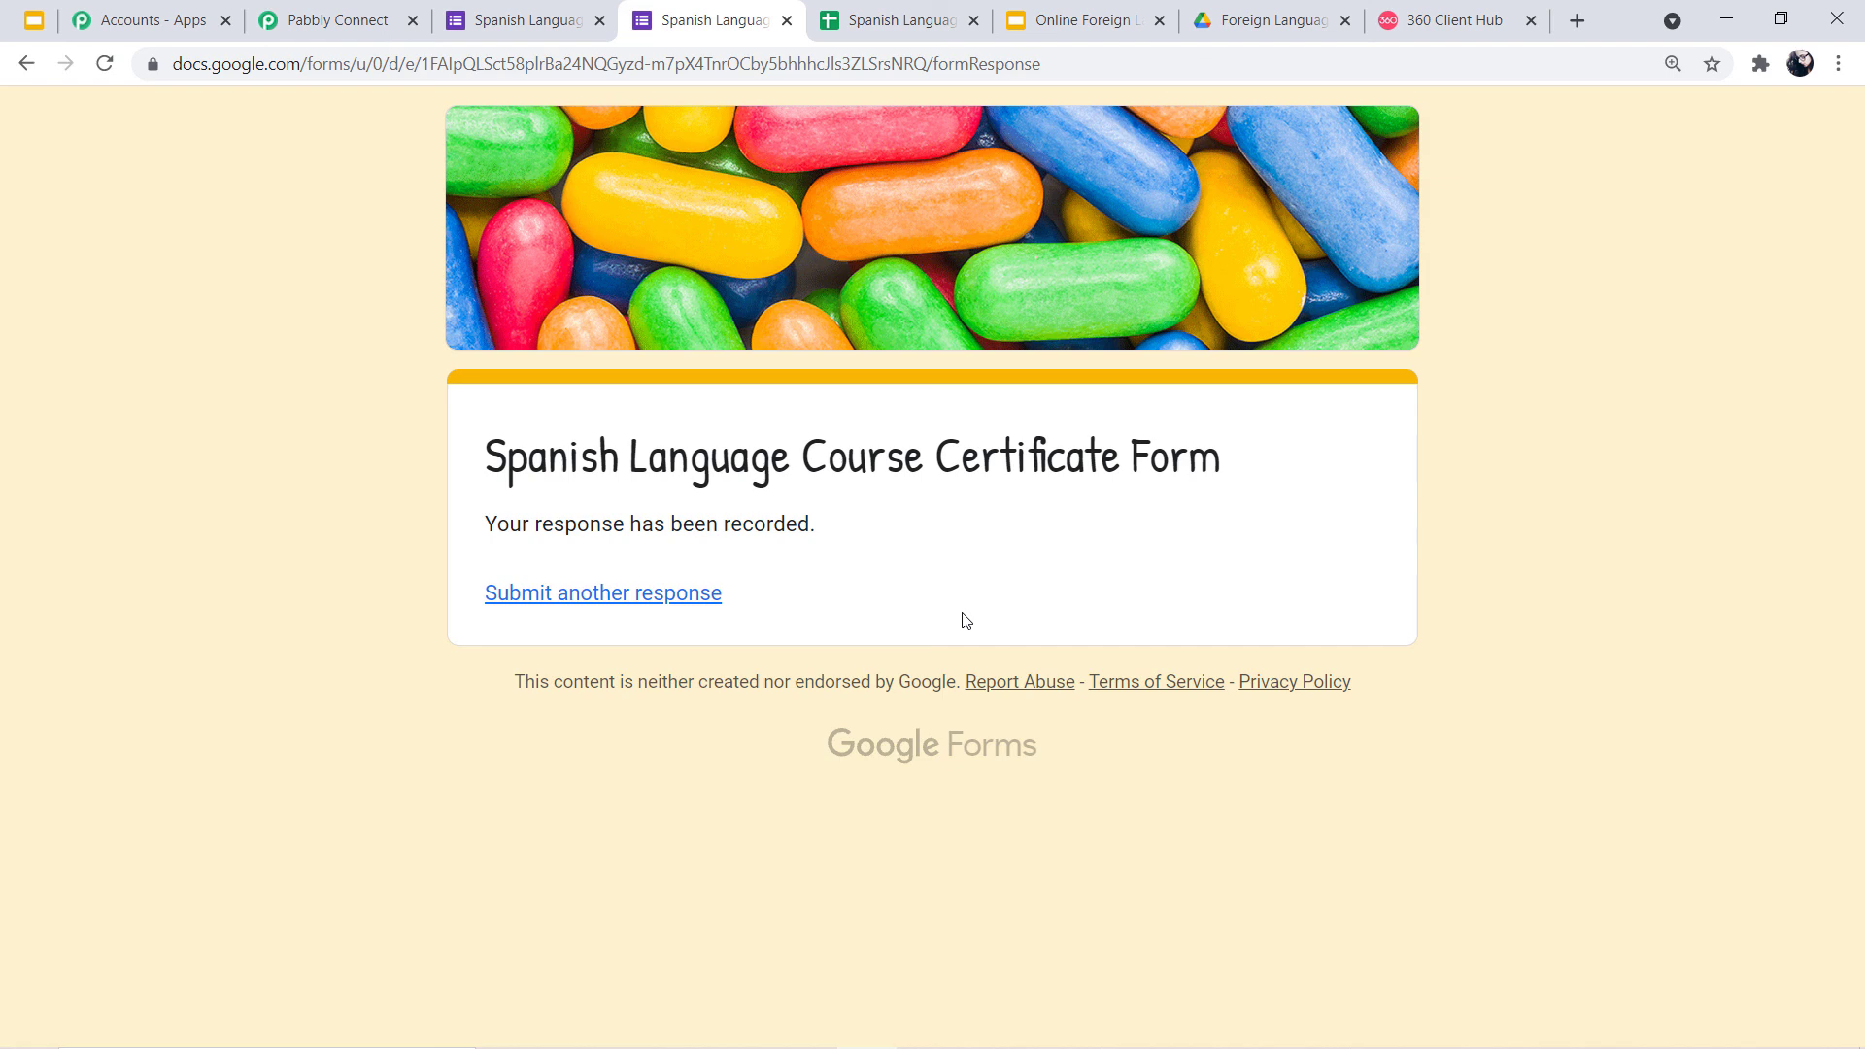
key(alt+Tab)
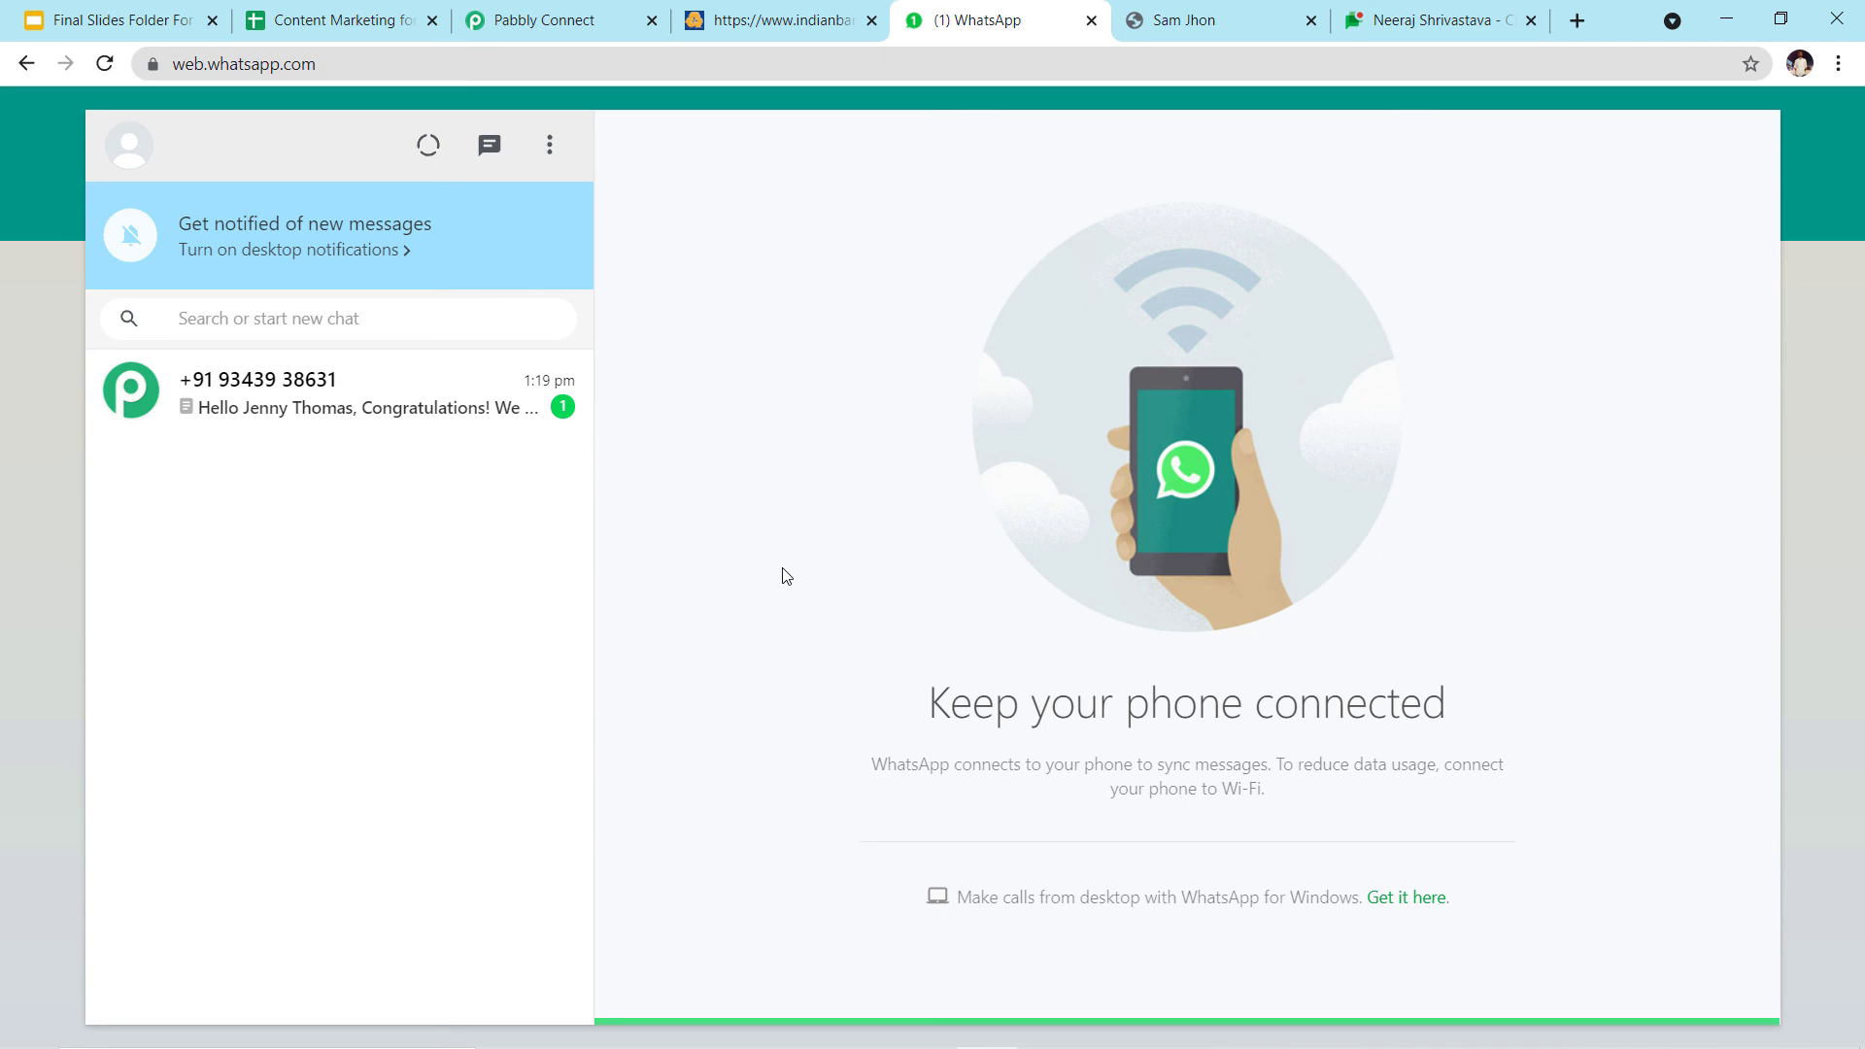
Open the second respondent's congratulations message, download its certificate PDF and open it in Chrome
click(428, 417)
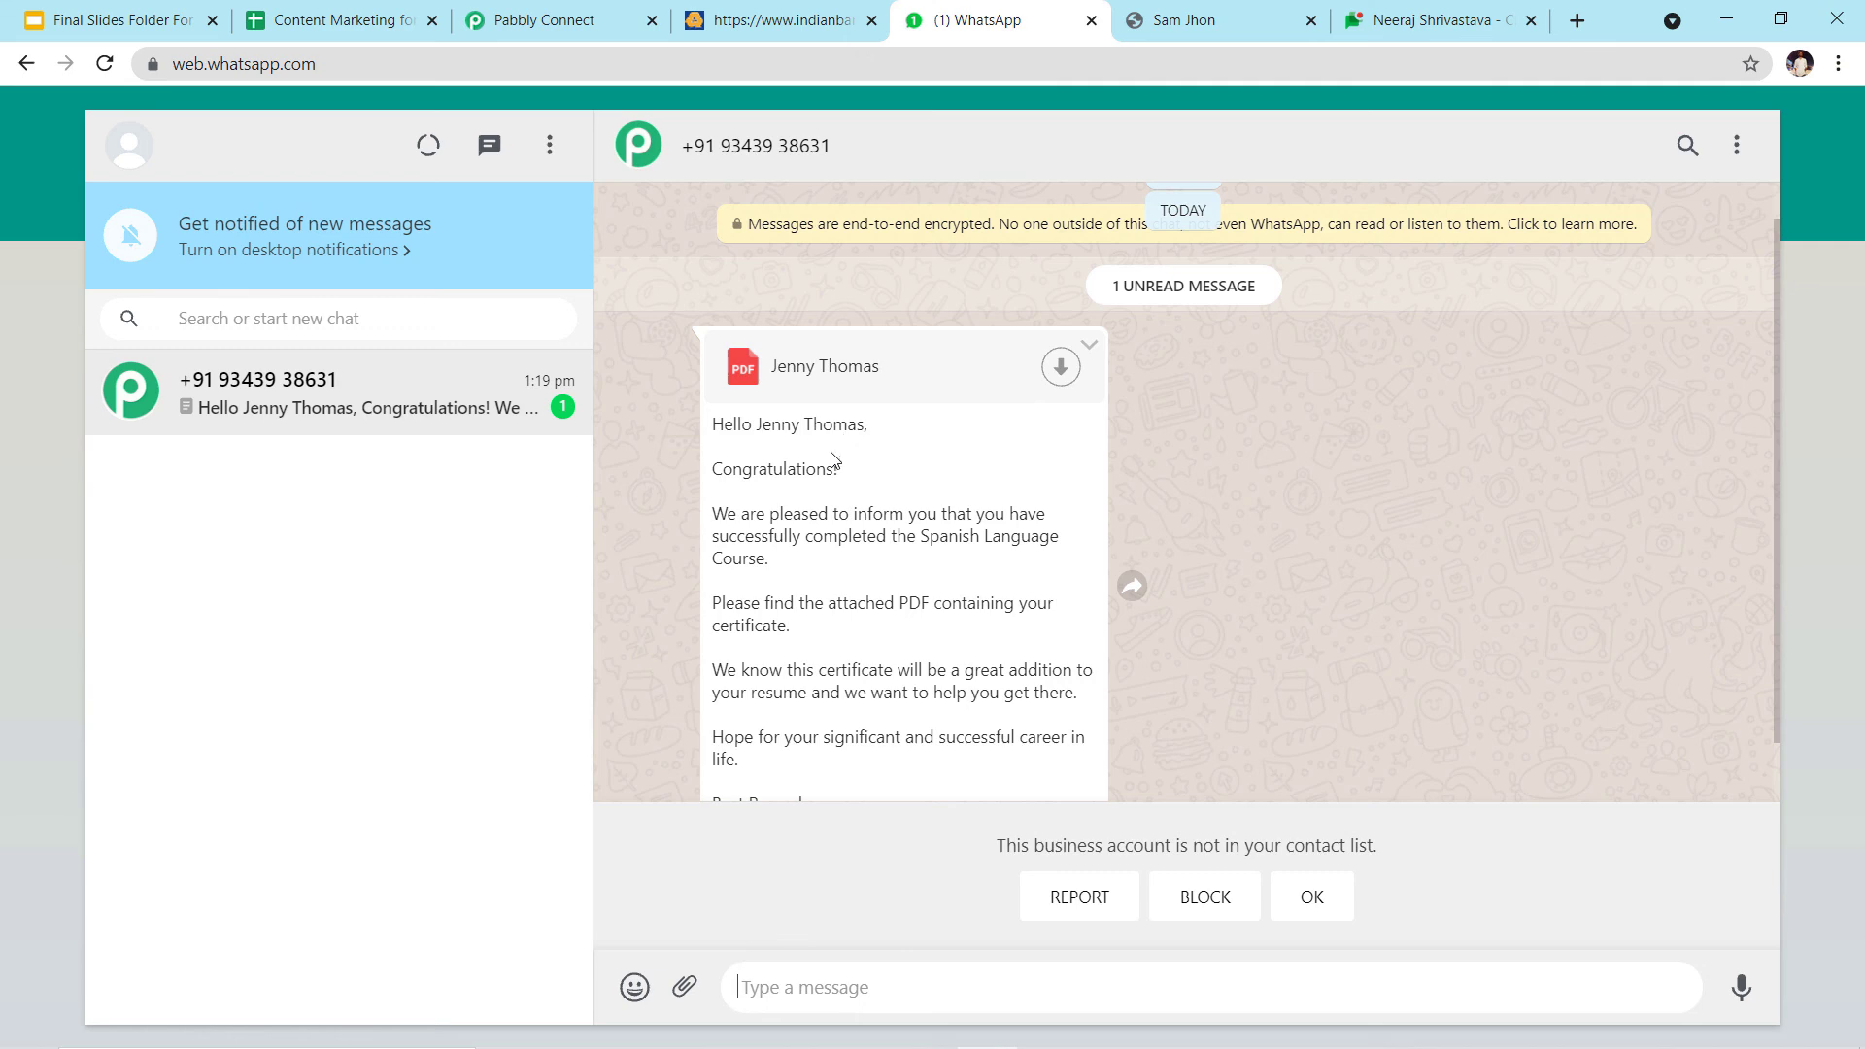
scroll(834, 461, down, 1)
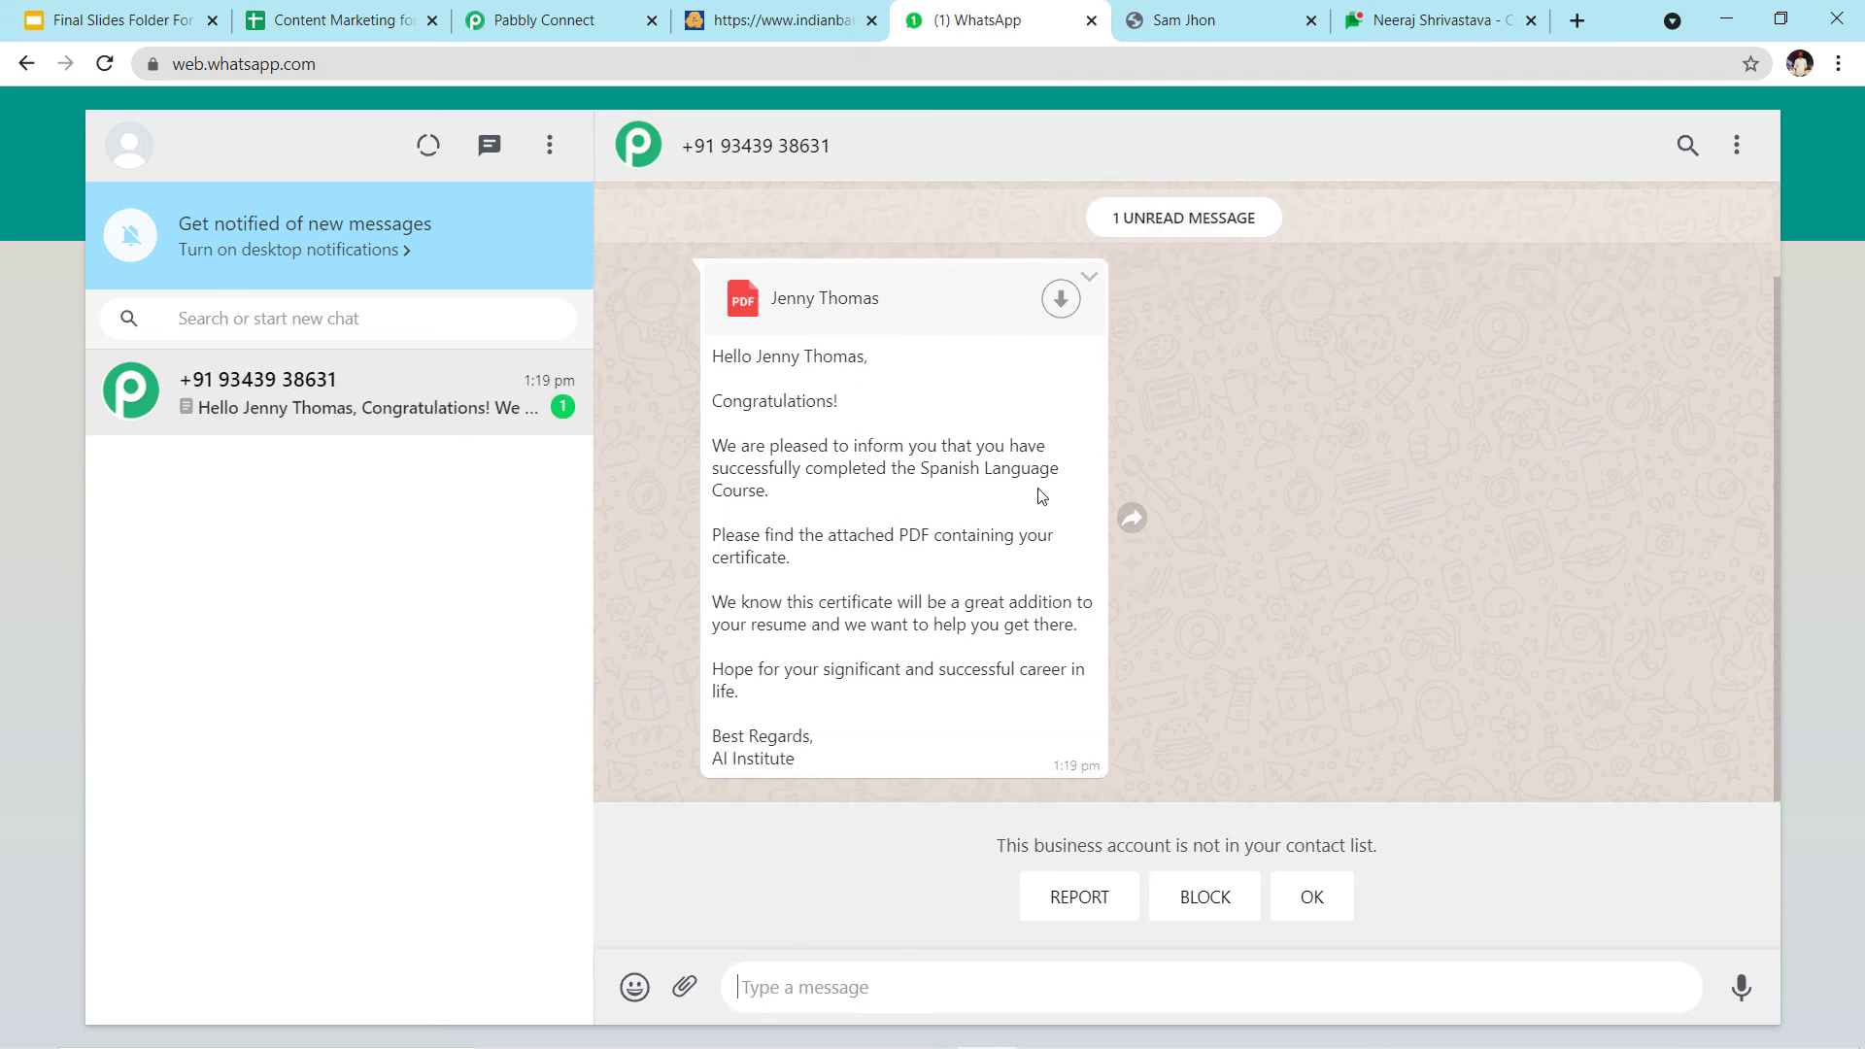
drag(714, 535, 858, 682)
click(873, 744)
click(1061, 301)
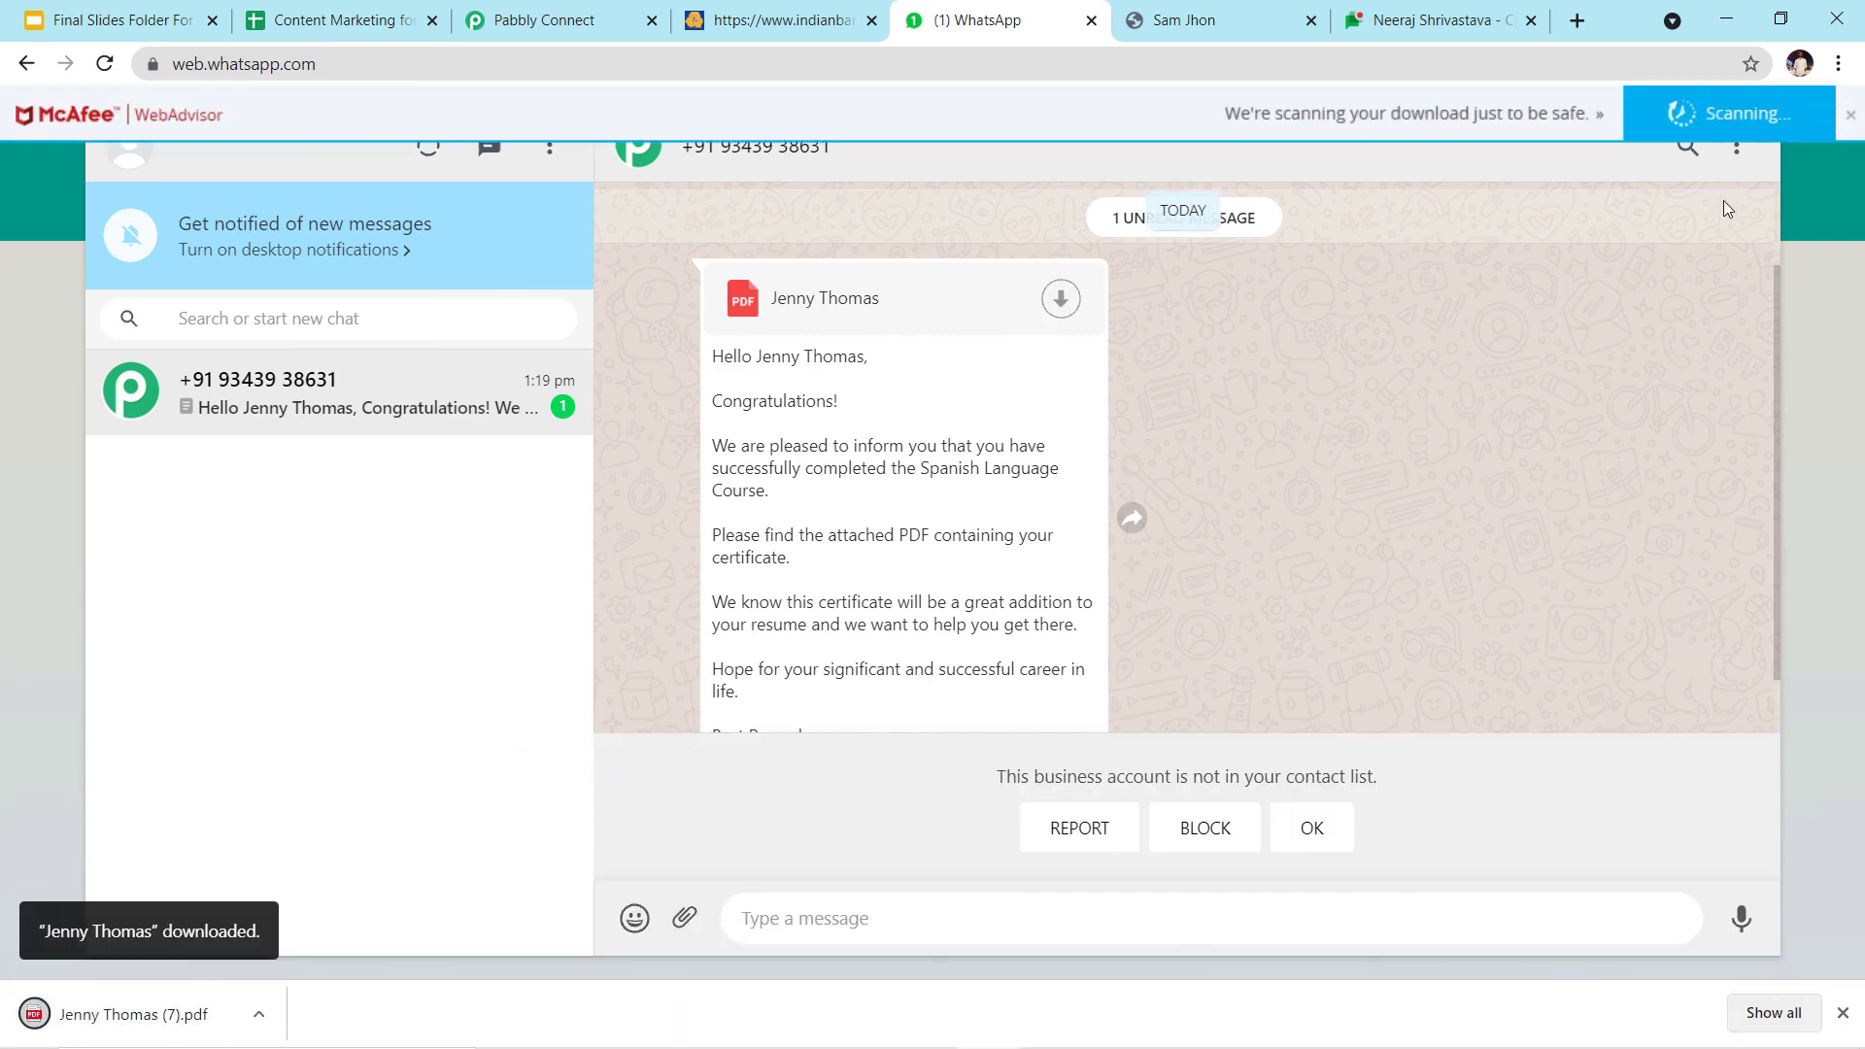
click(1850, 116)
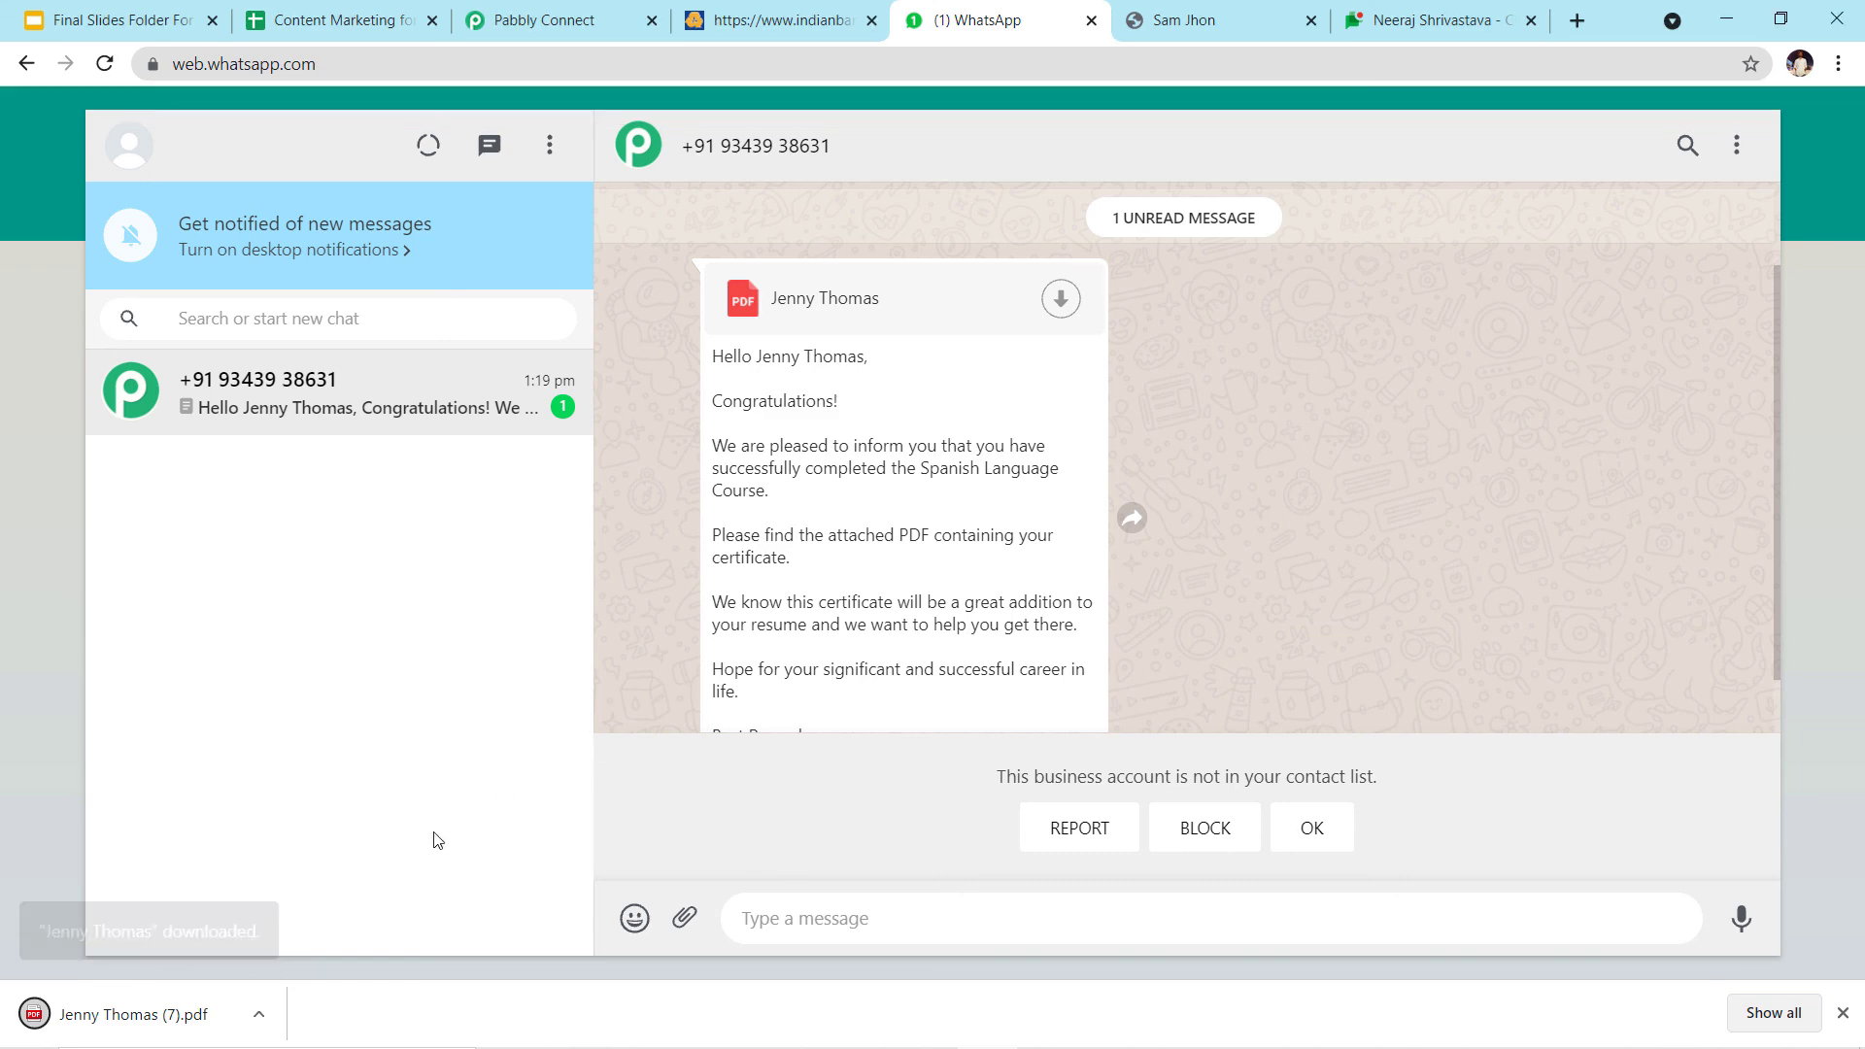
click(134, 1014)
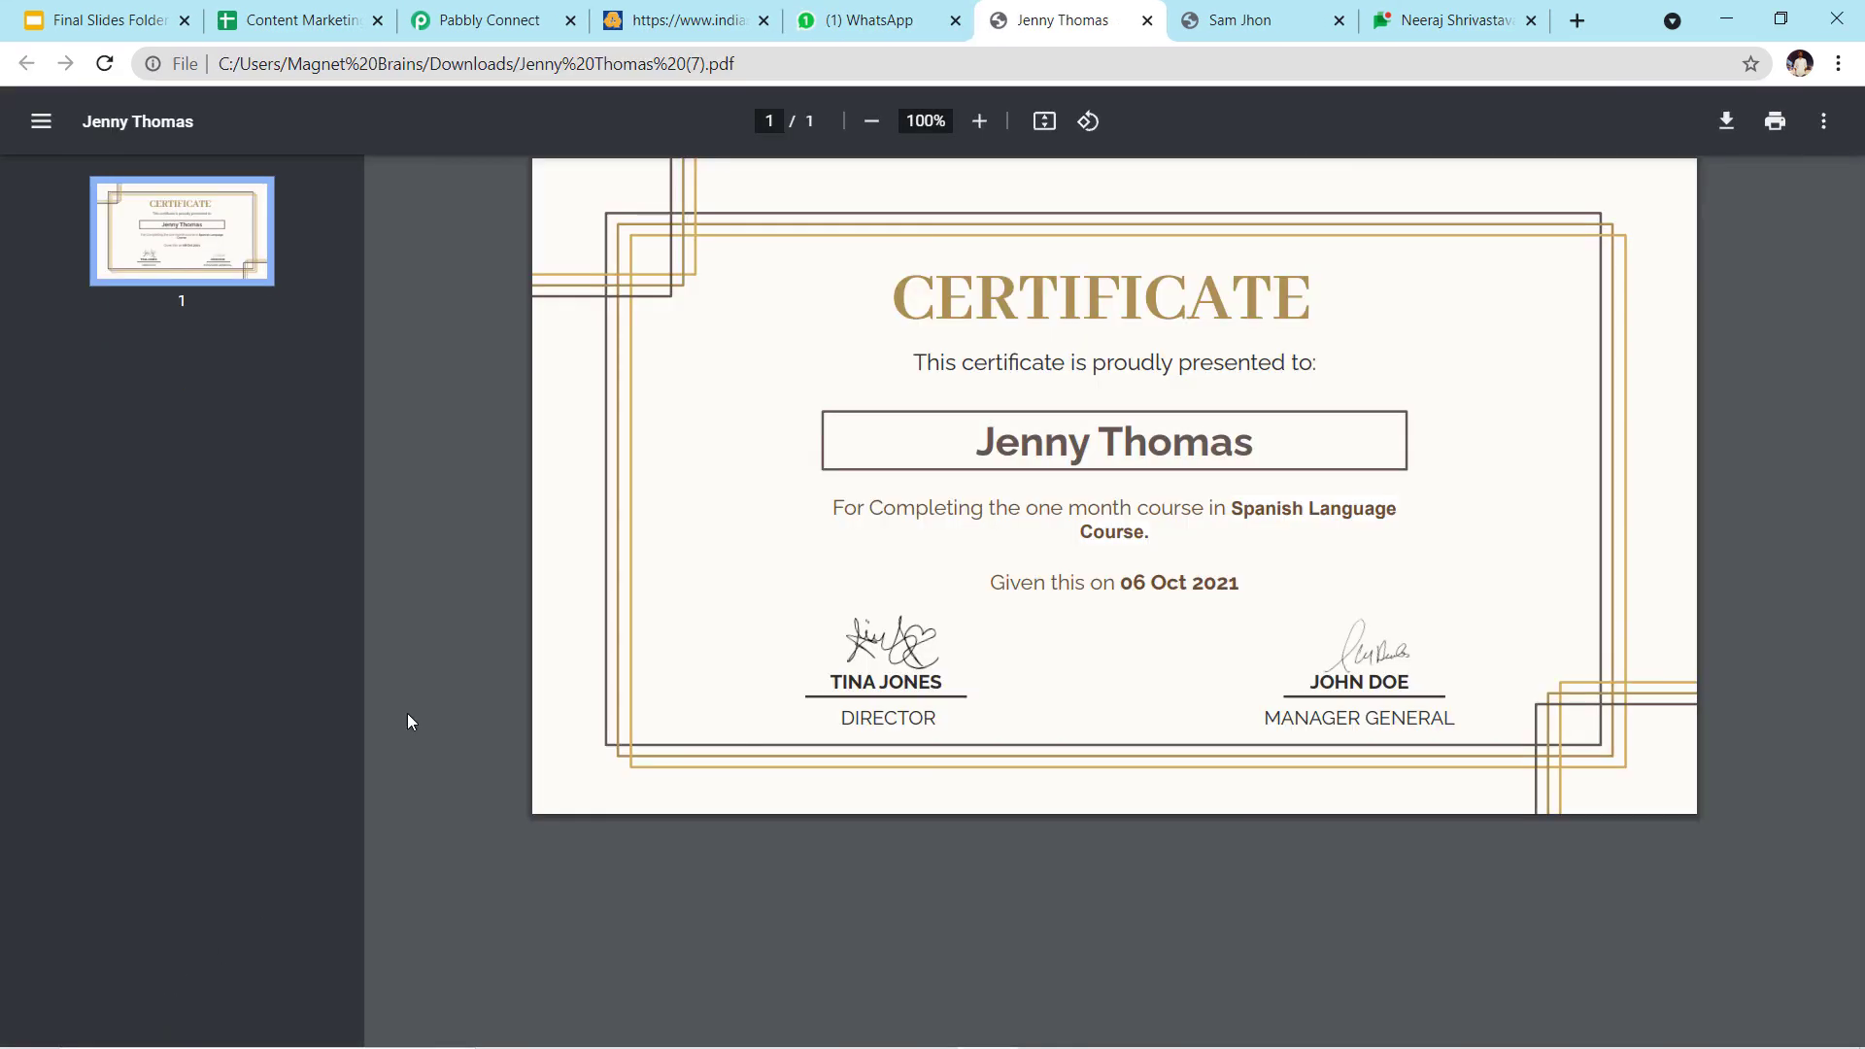
mouse_move(979, 434)
mouse_down()
mouse_move(1261, 430)
mouse_move(956, 437)
mouse_up()
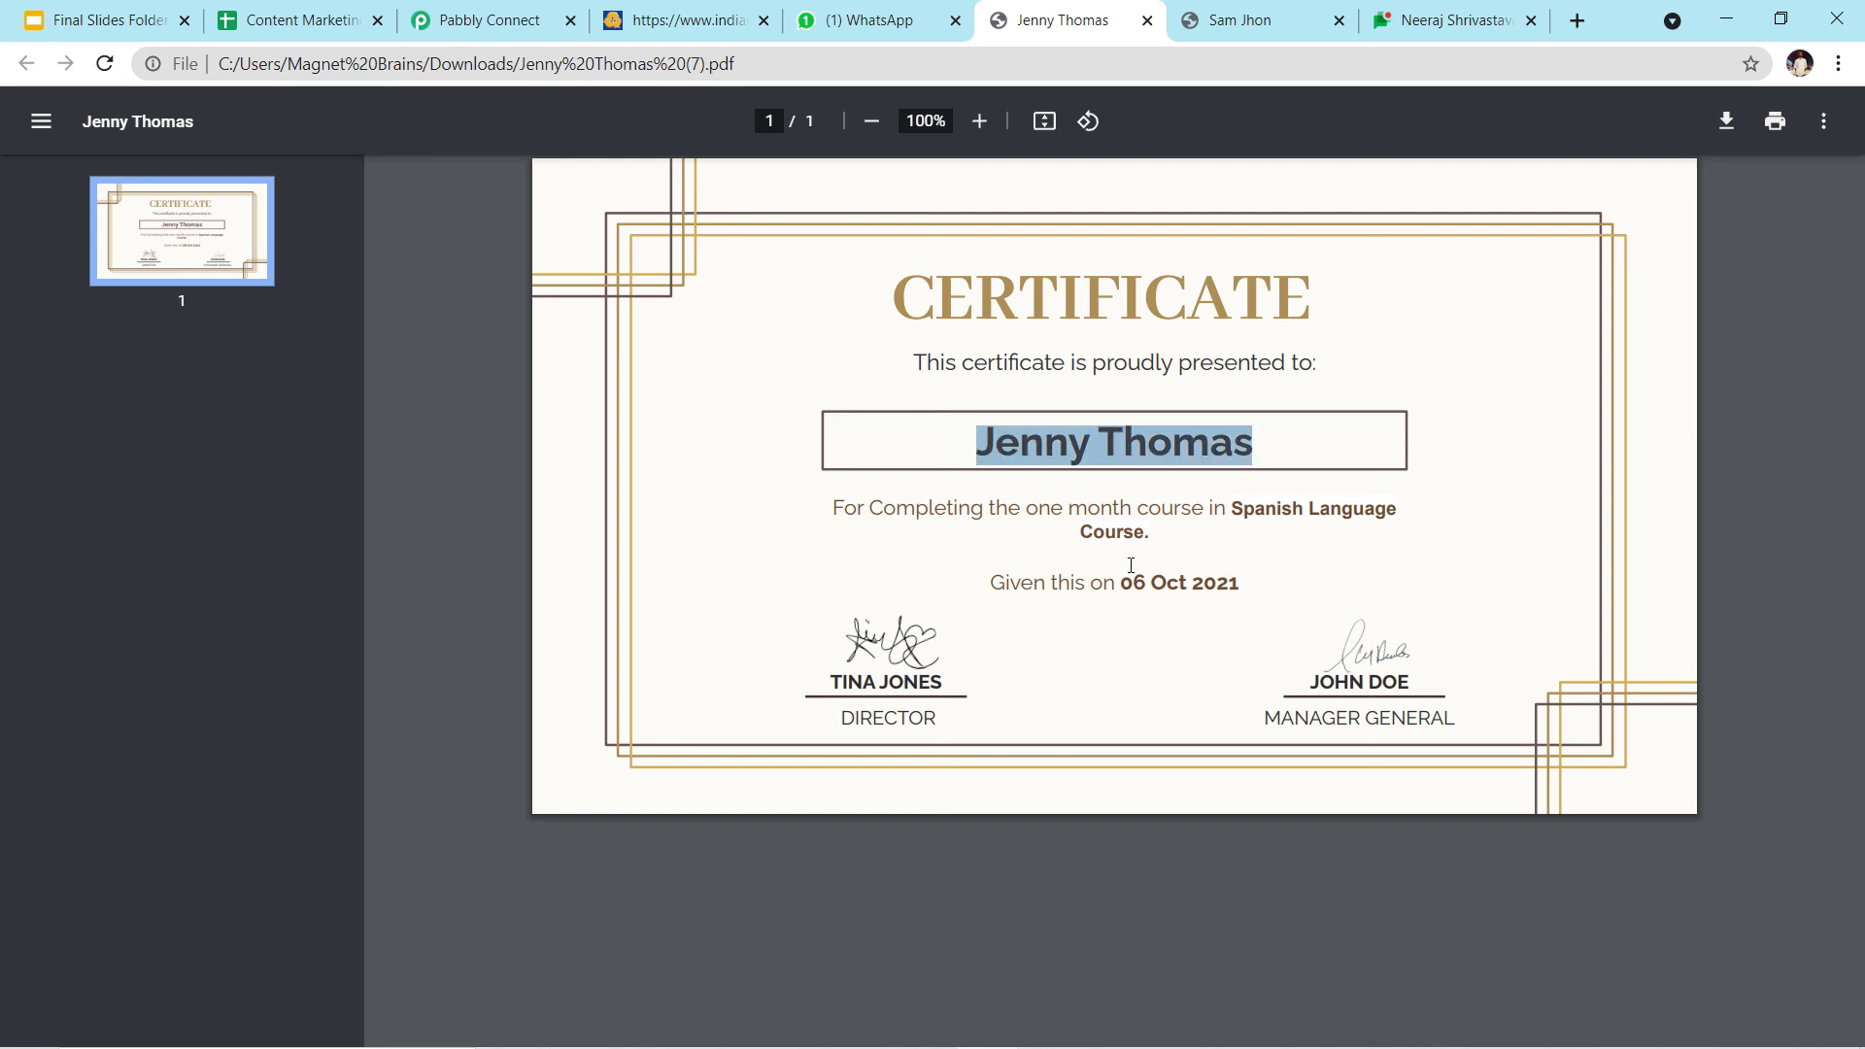
drag(1226, 507, 1261, 551)
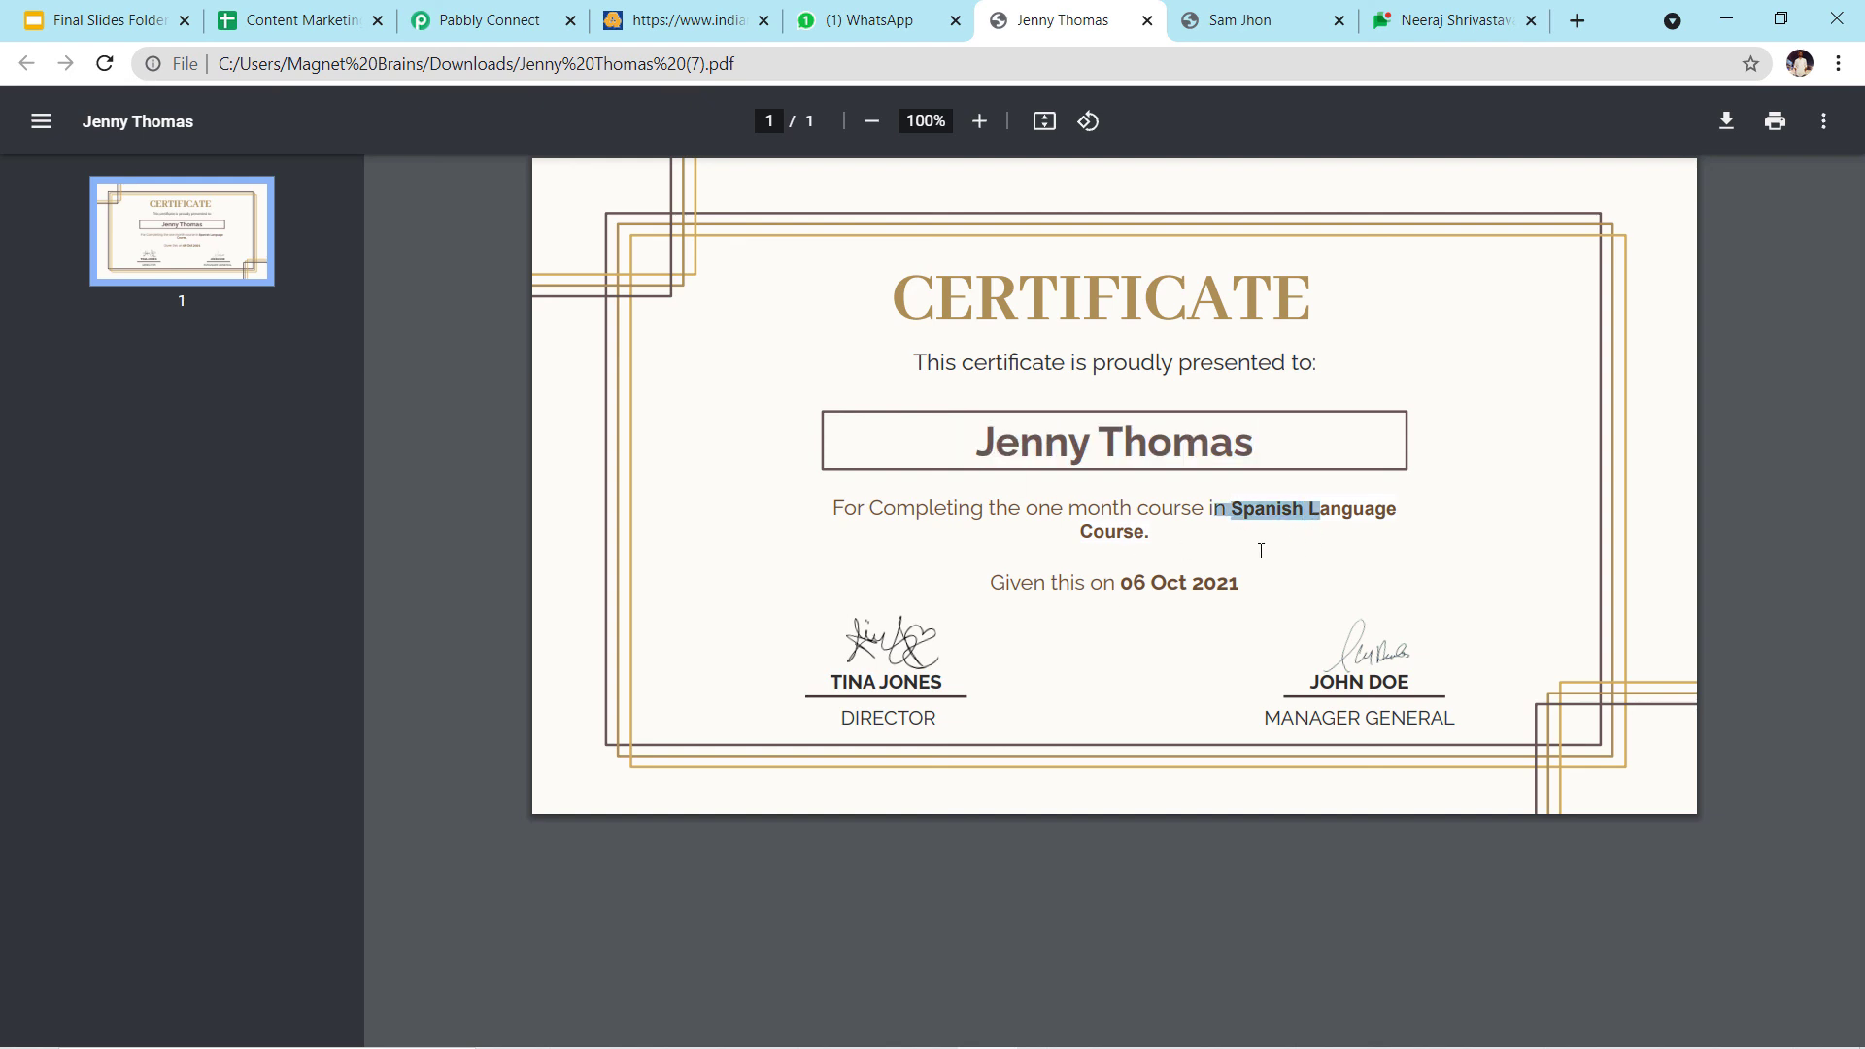
click(1429, 525)
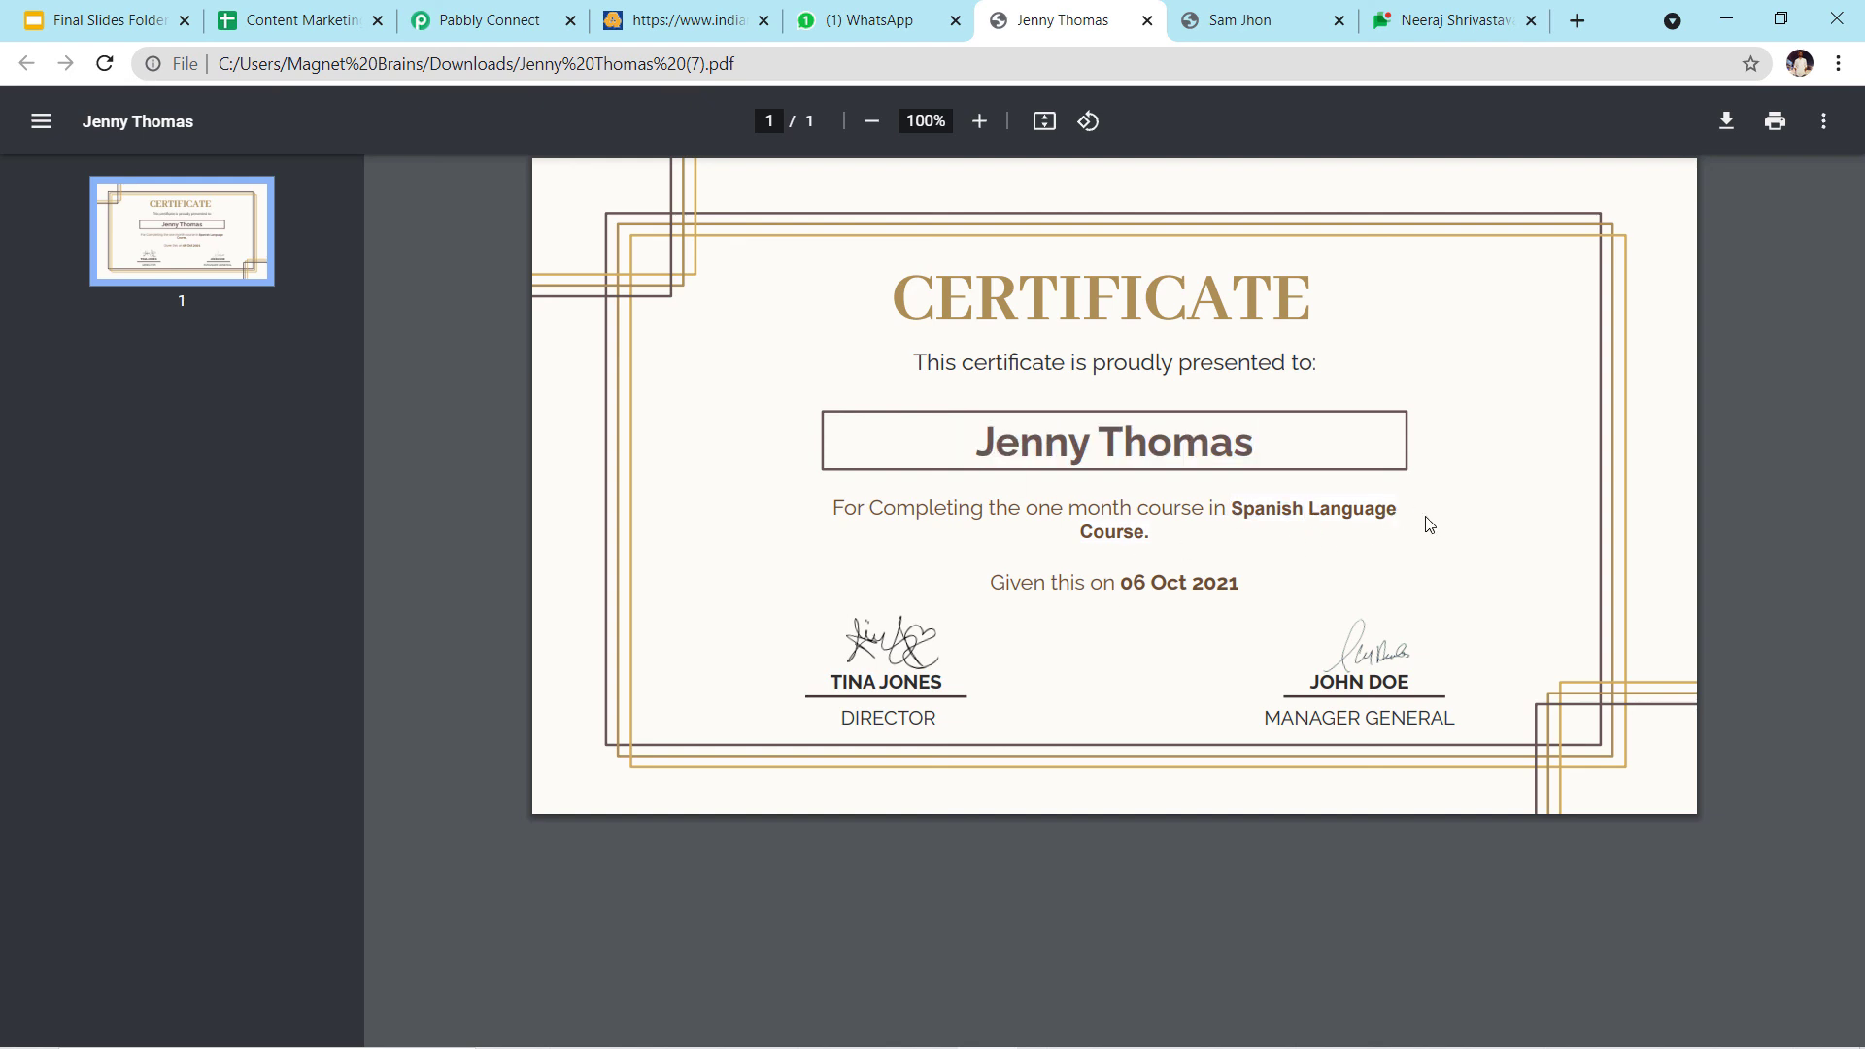